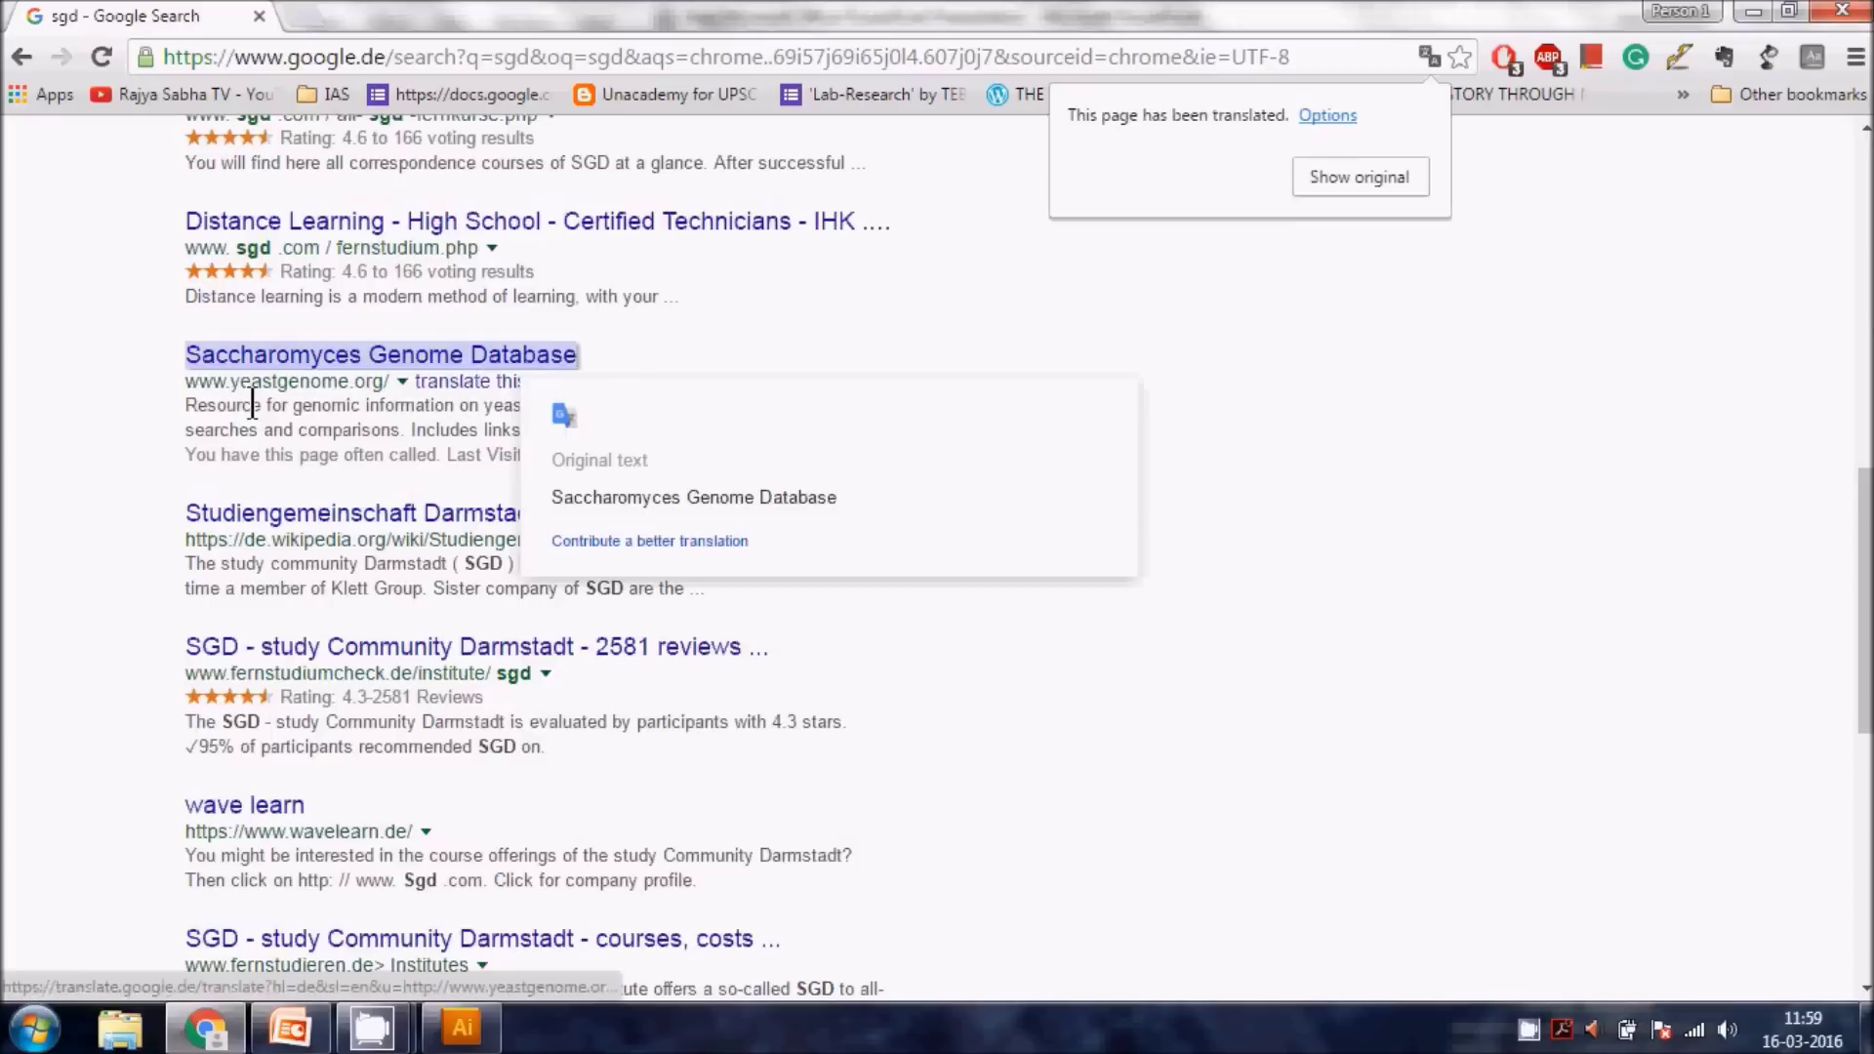
- Open the Saccharomyces Genome Database site from the search results and copy its web address
{"action": "left_click", "coordinate": [378, 376]}
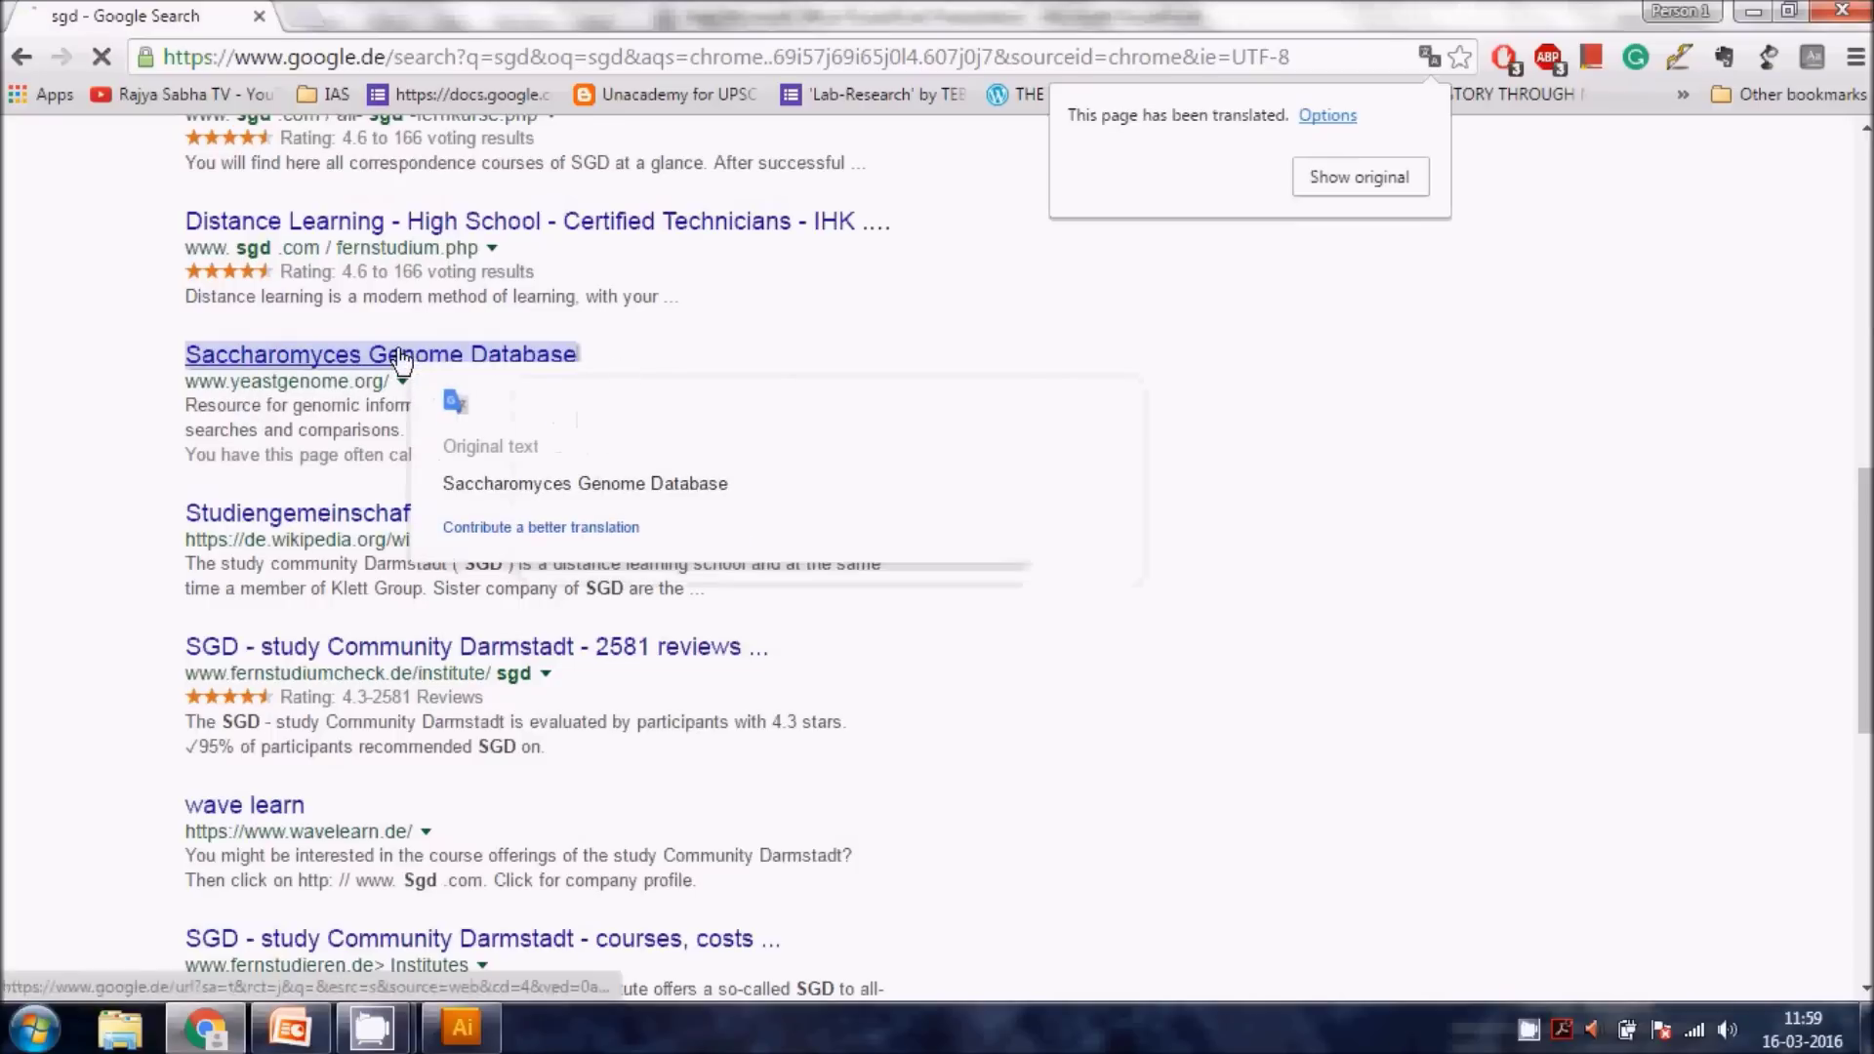
{"action": "left_click_drag", "start_coordinate": [484, 56], "coordinate": [147, 49]}
{"action": "key", "text": "ctrl+c"}
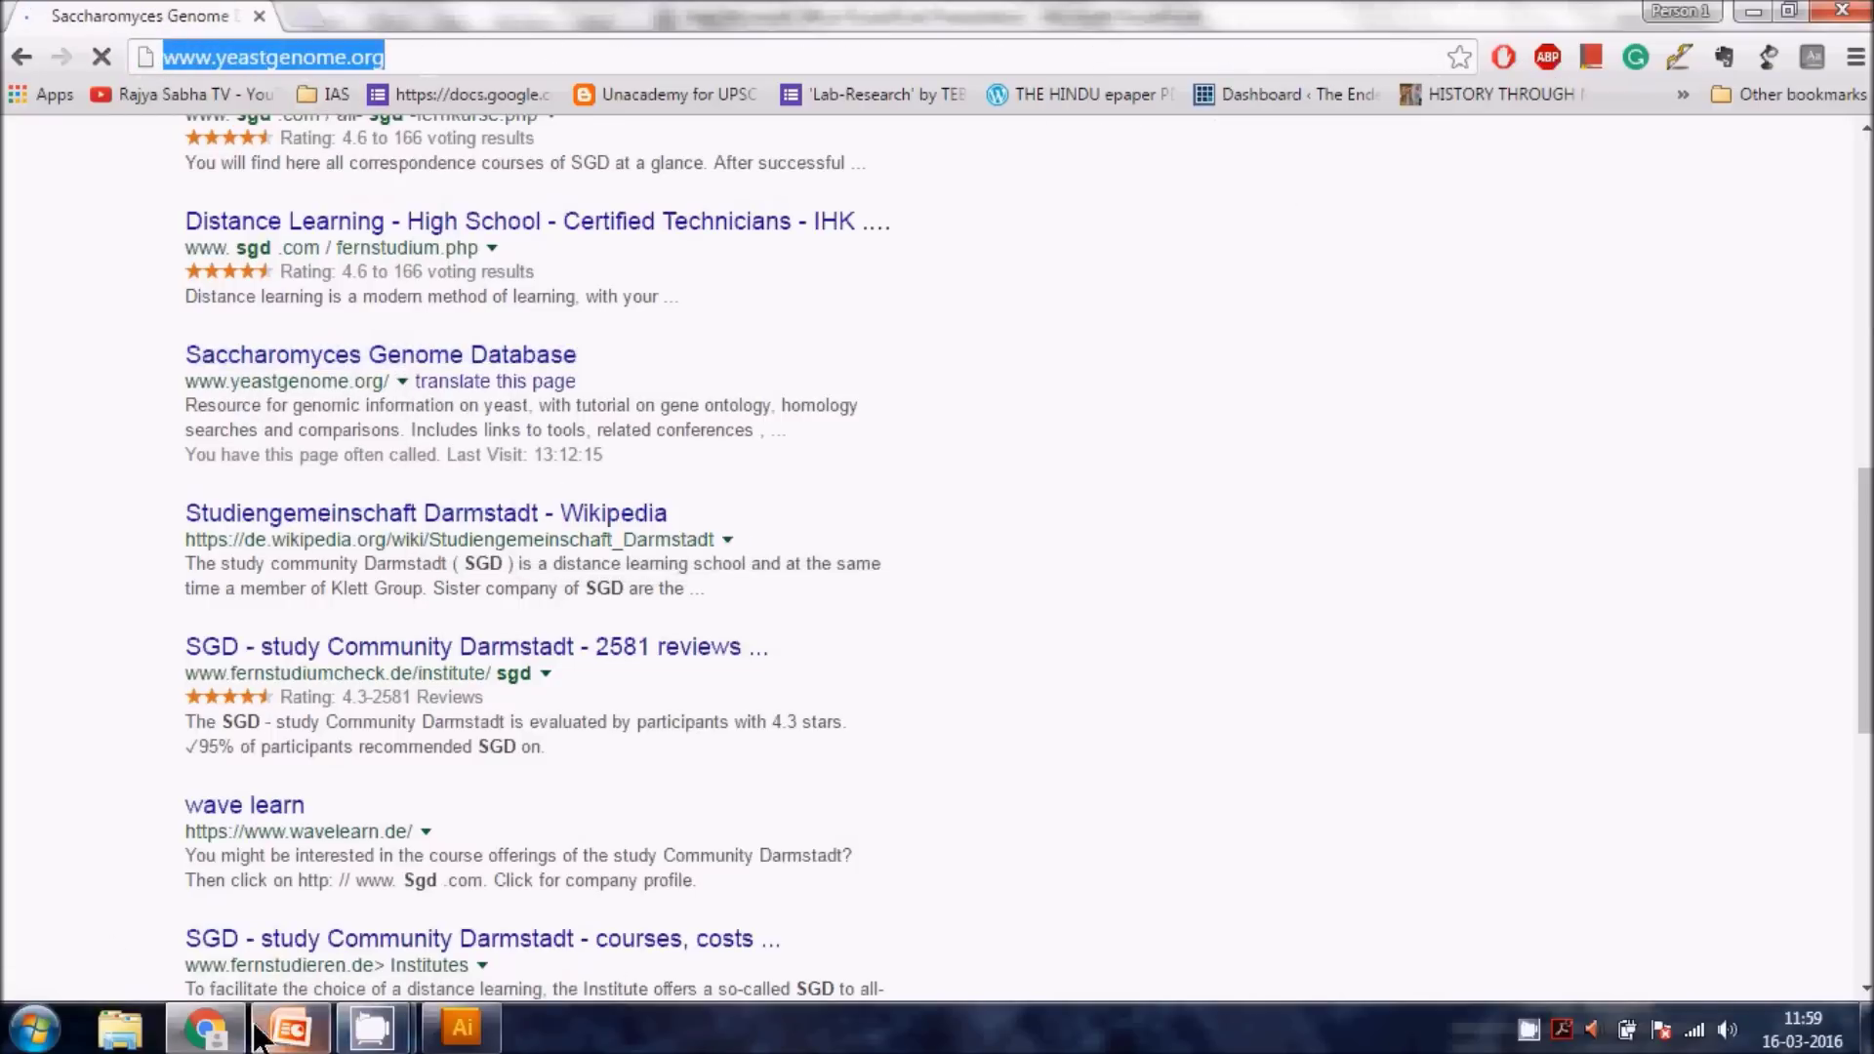
- Switch to PowerPoint and add the copied database address in parentheses after "Get it from SGD" on the primer design slide
{"action": "left_click", "coordinate": [289, 1027]}
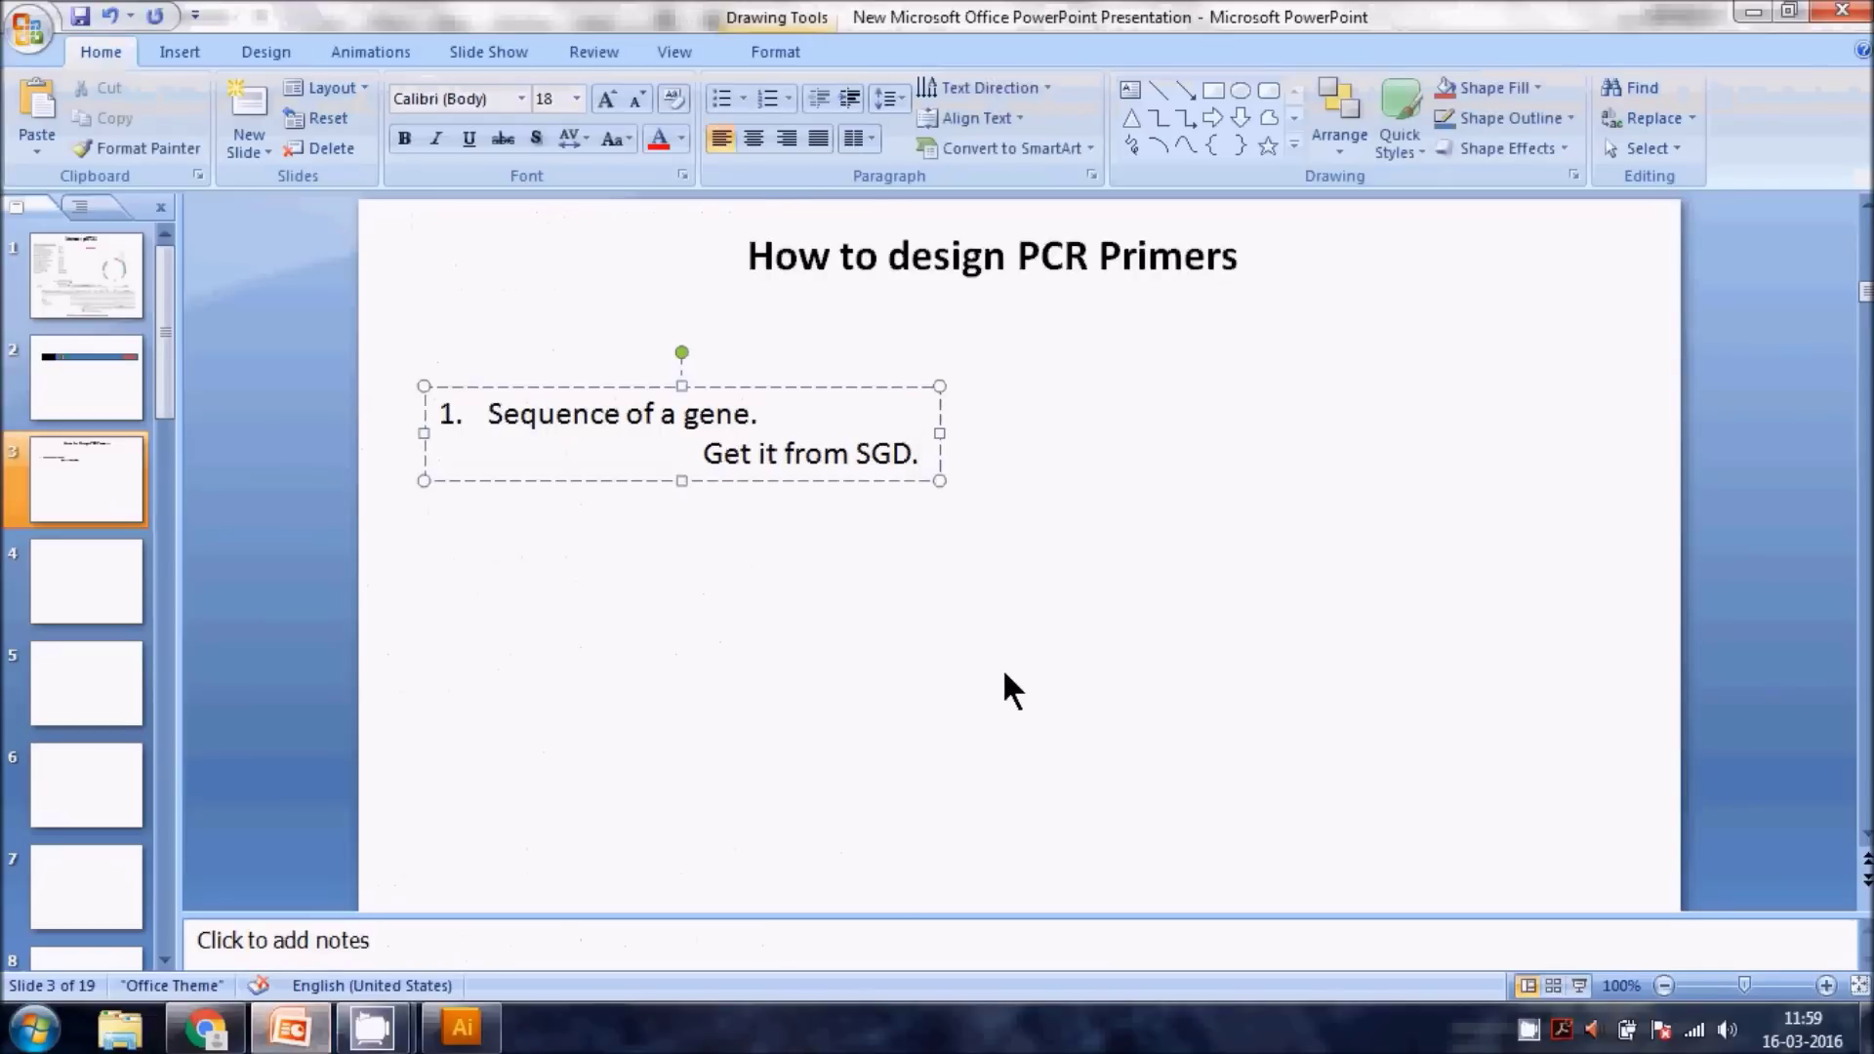
{"action": "type", "text": "("}
{"action": "key", "text": "ctrl+v"}
{"action": "type", "text": ")"}
- Color the parenthesized web address on the slide light blue
{"action": "left_click_drag", "start_coordinate": [927, 453], "coordinate": [1342, 452]}
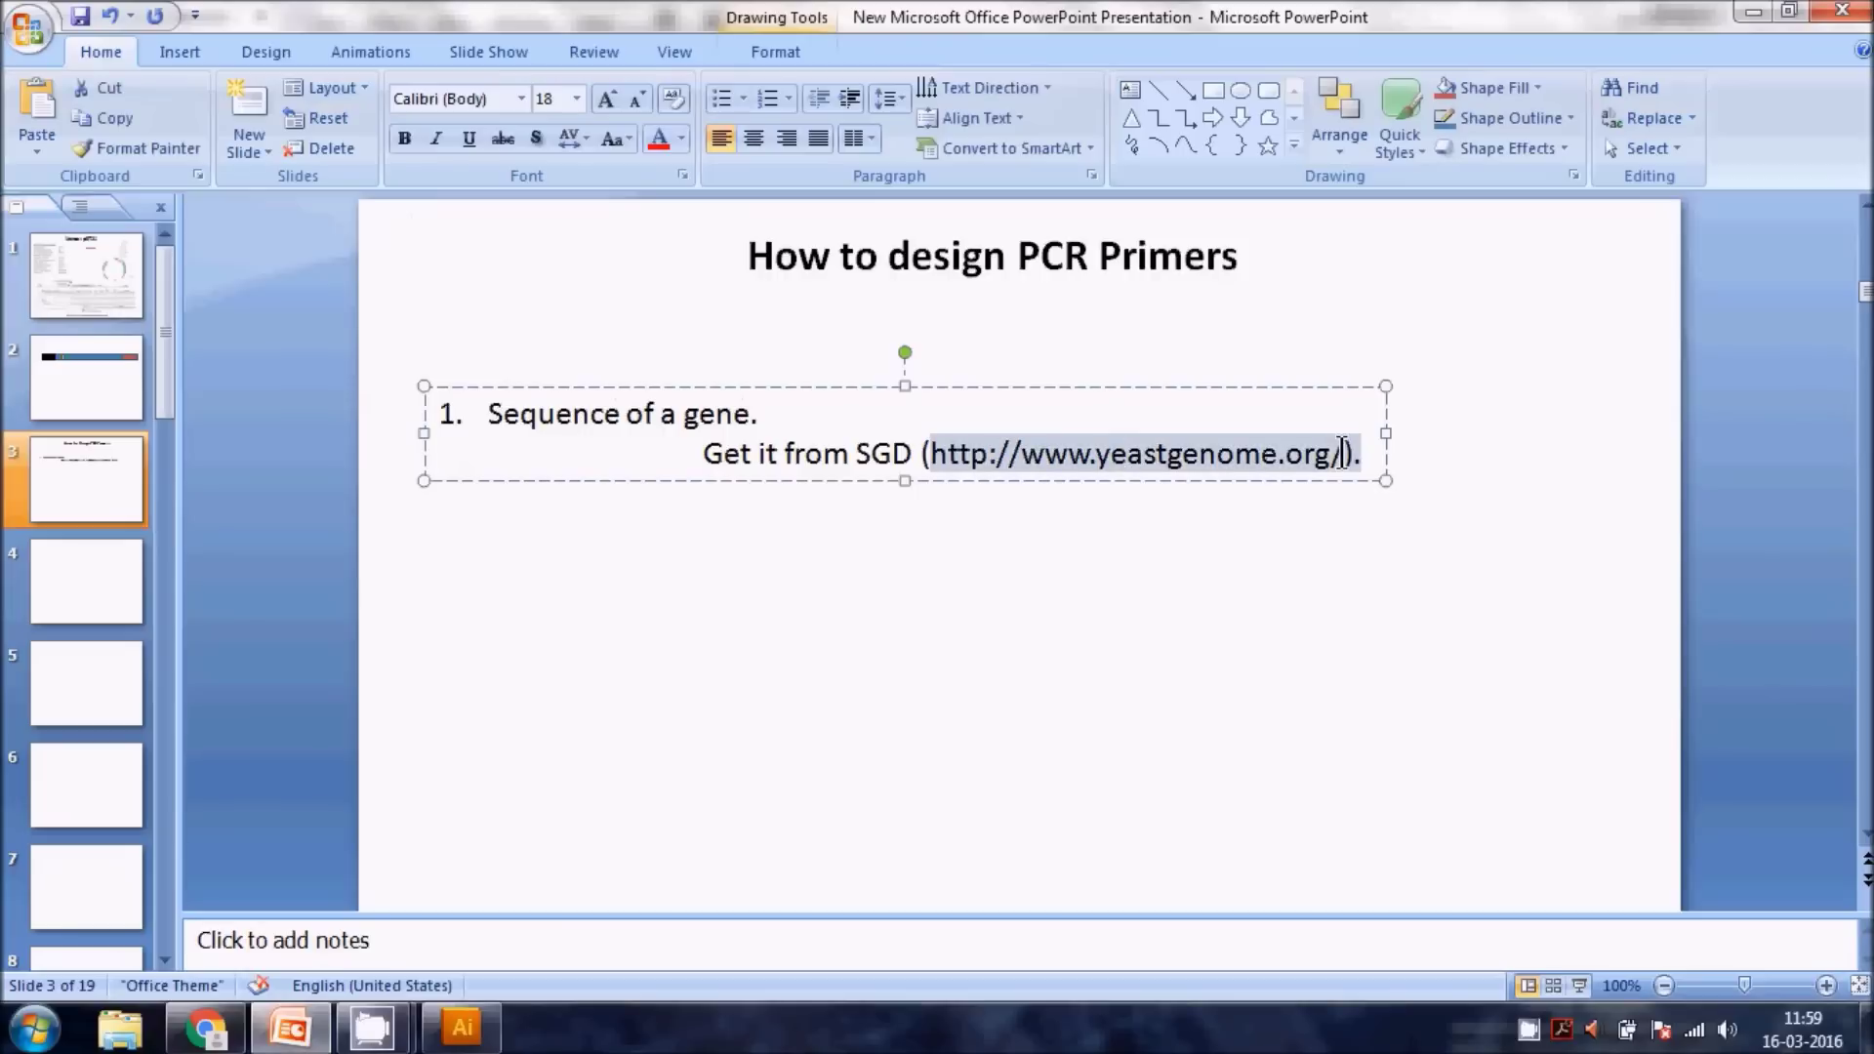
{"action": "left_click", "coordinate": [680, 138]}
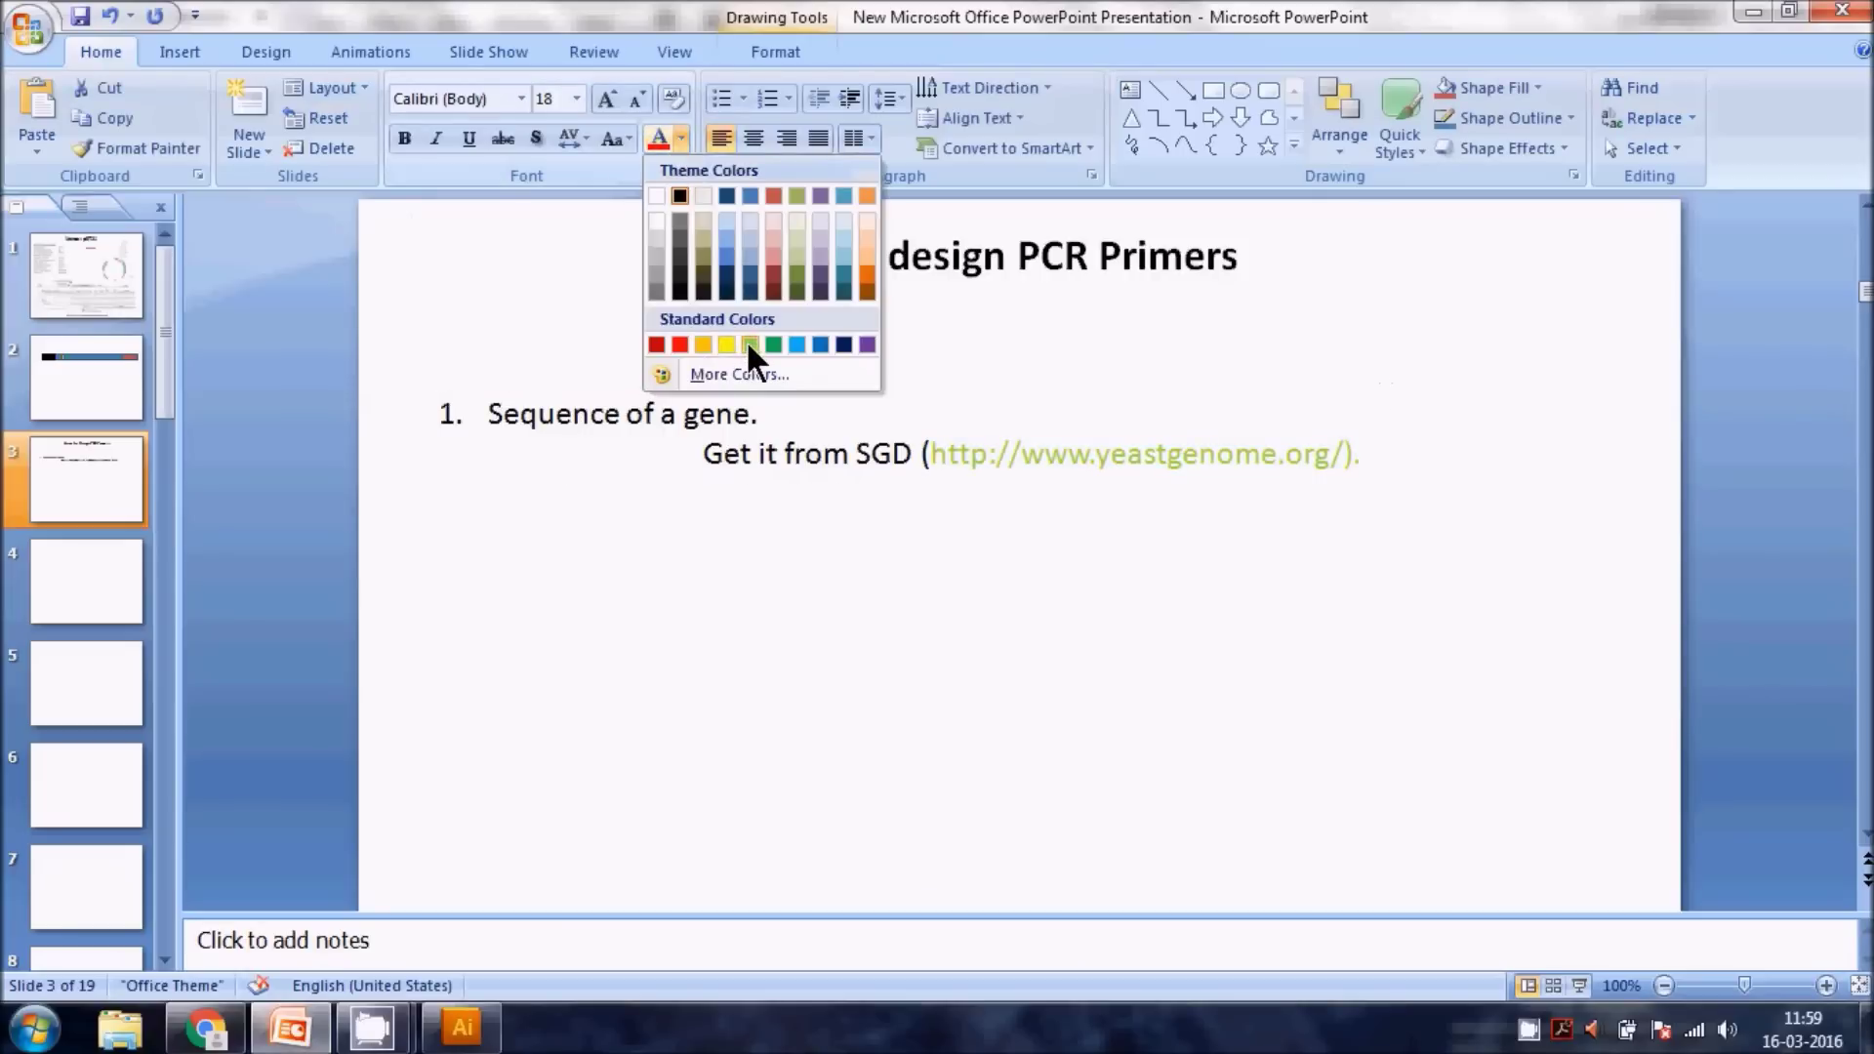
{"action": "left_click", "coordinate": [797, 345]}
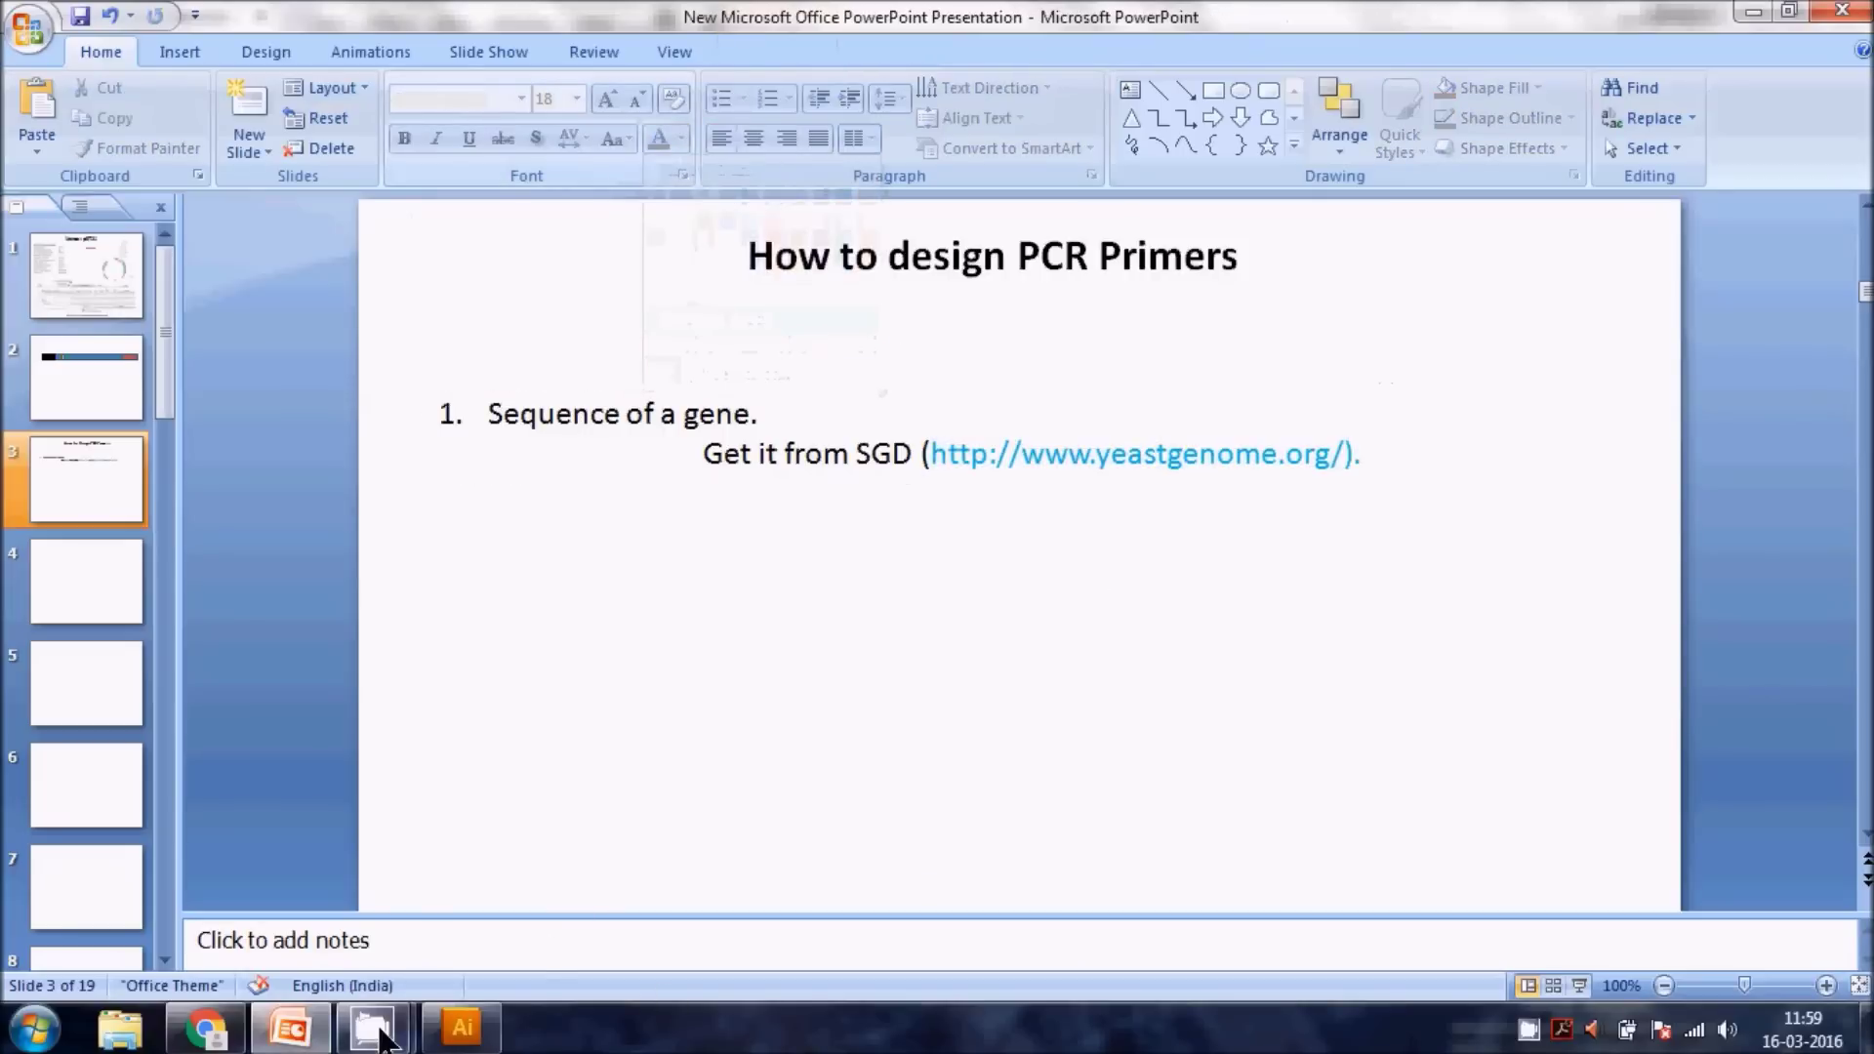
- Switch back to Chrome and search the Saccharomyces Genome Database for mic19
{"action": "left_click", "coordinate": [202, 1036]}
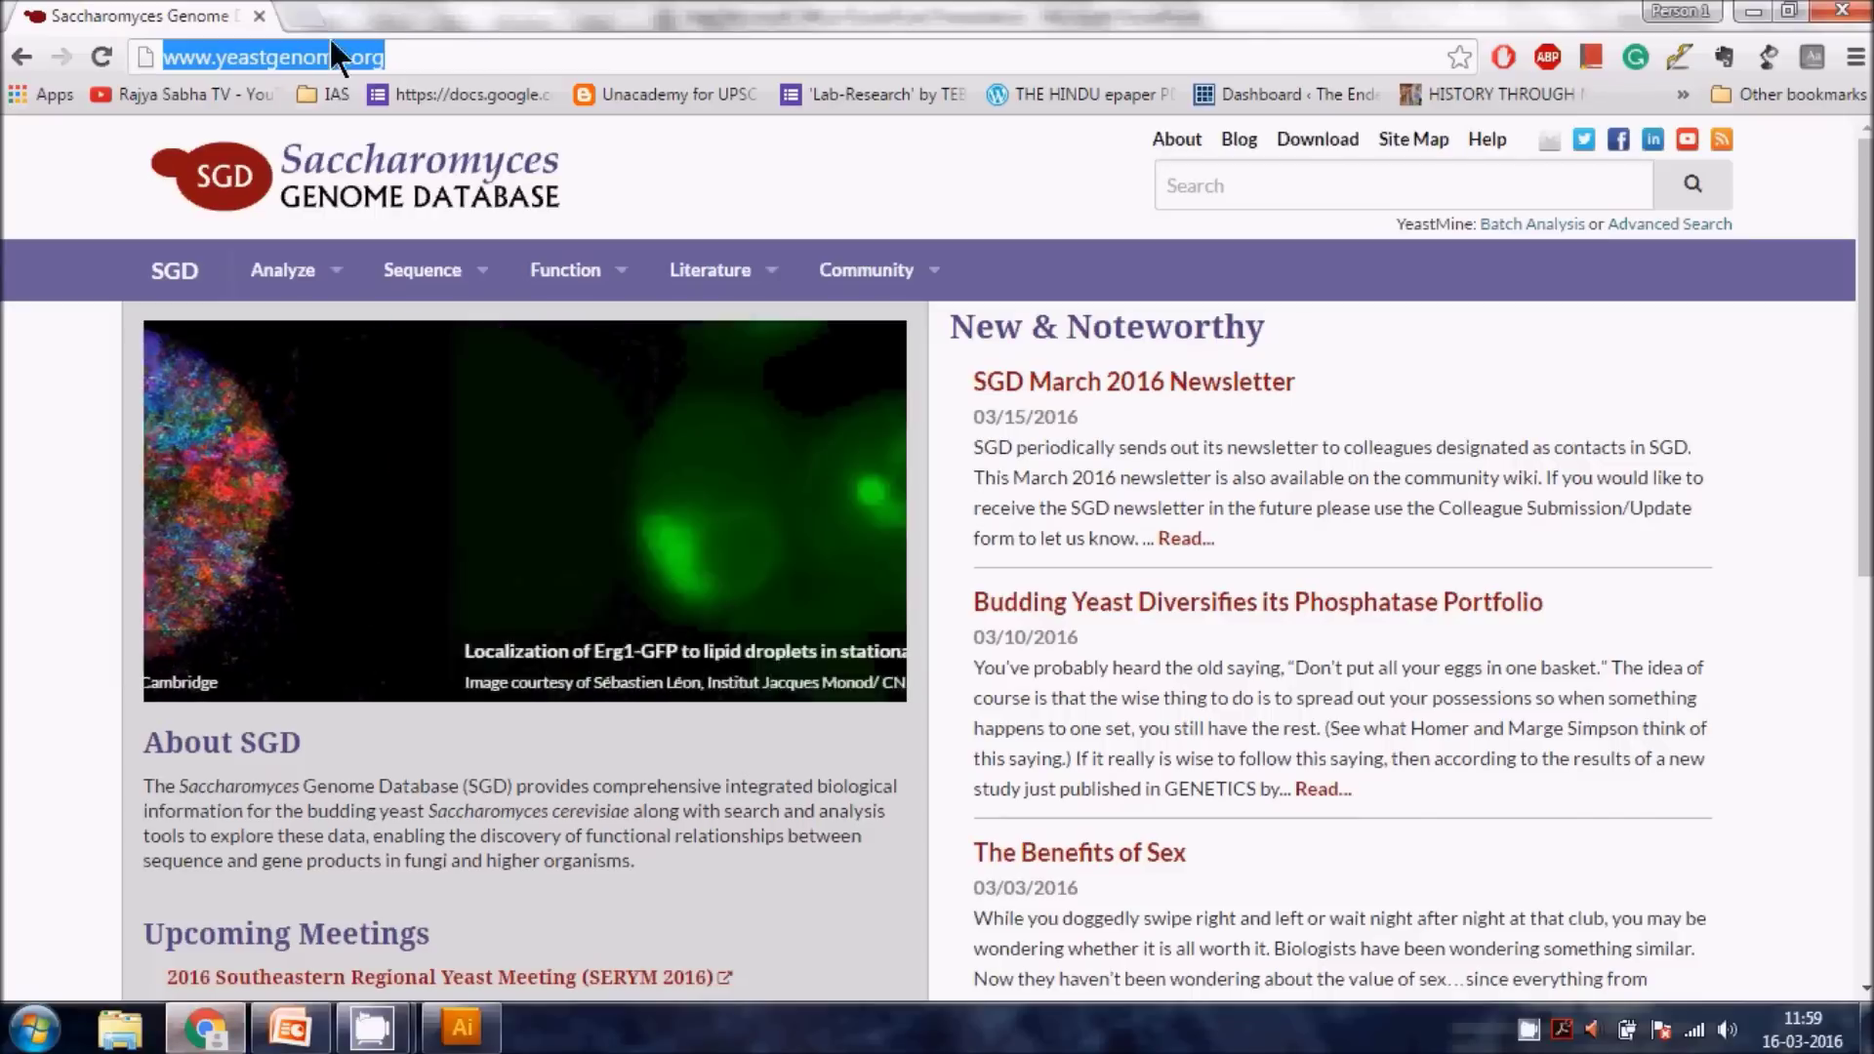
{"action": "left_click", "coordinate": [1305, 180]}
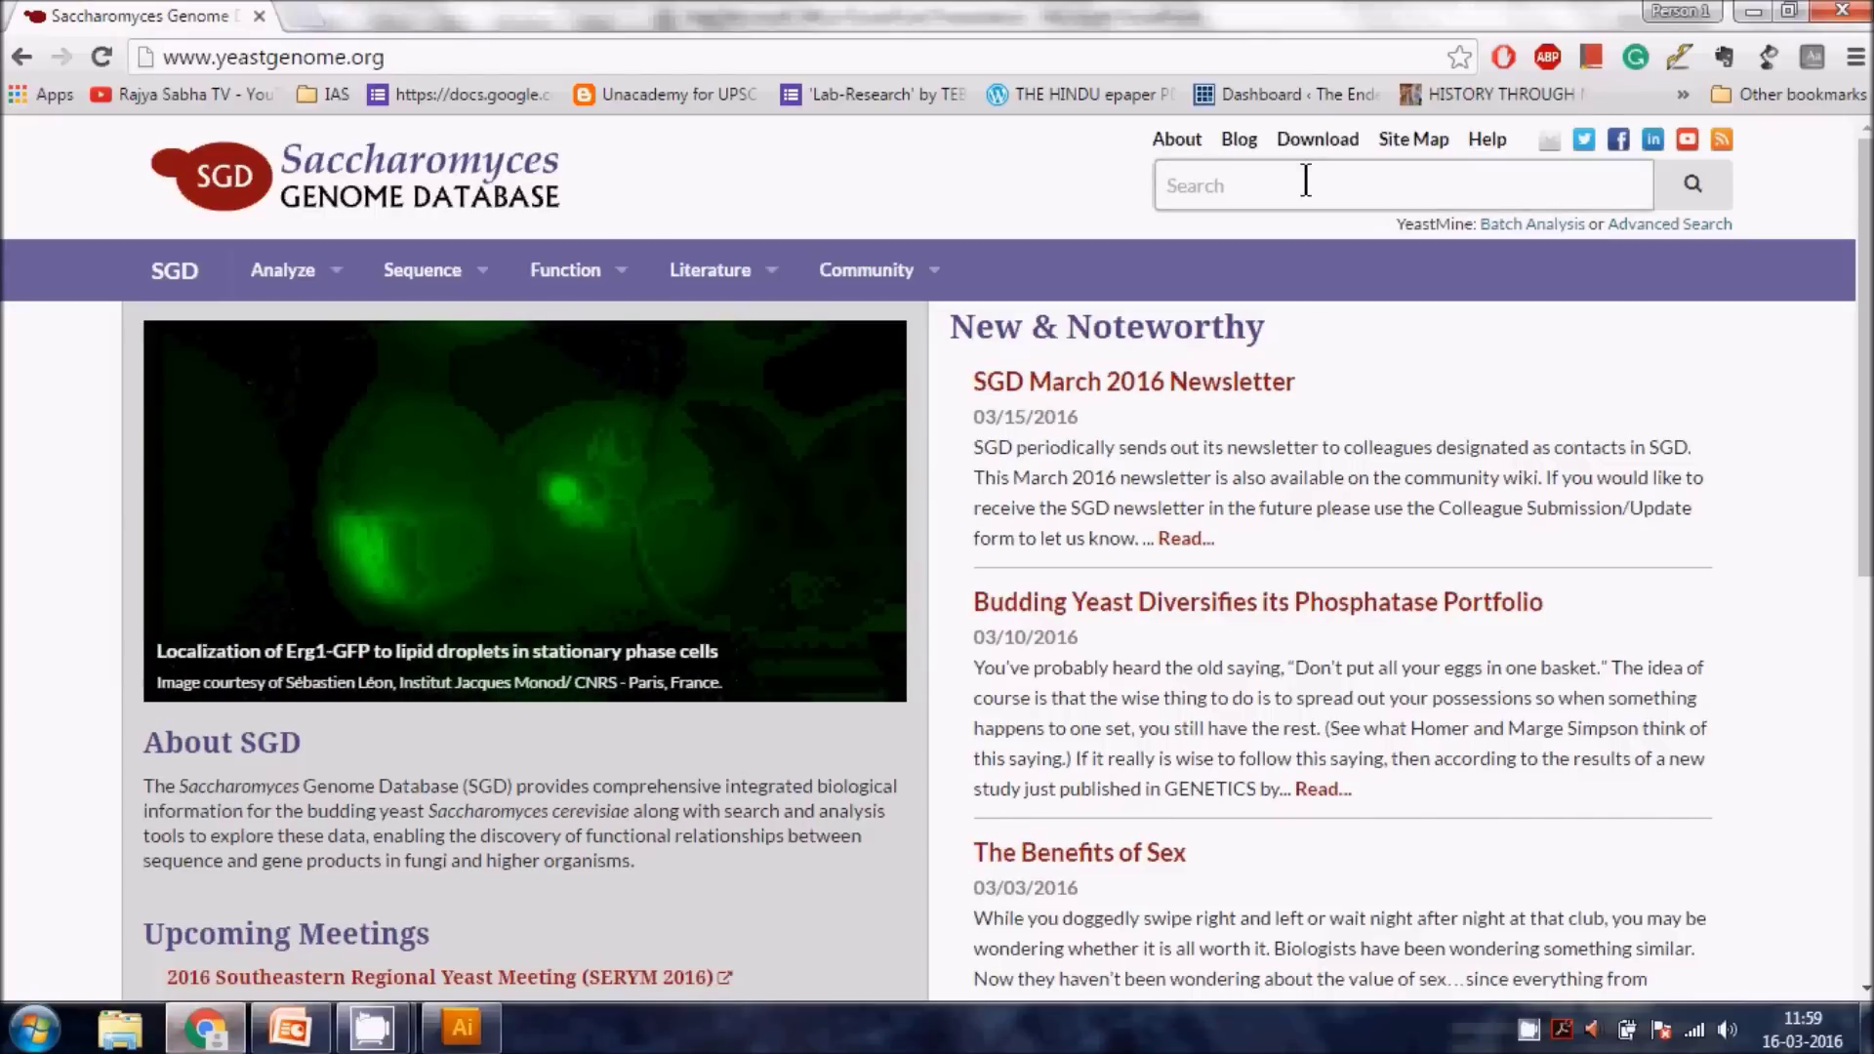
{"action": "type", "text": "mic19"}
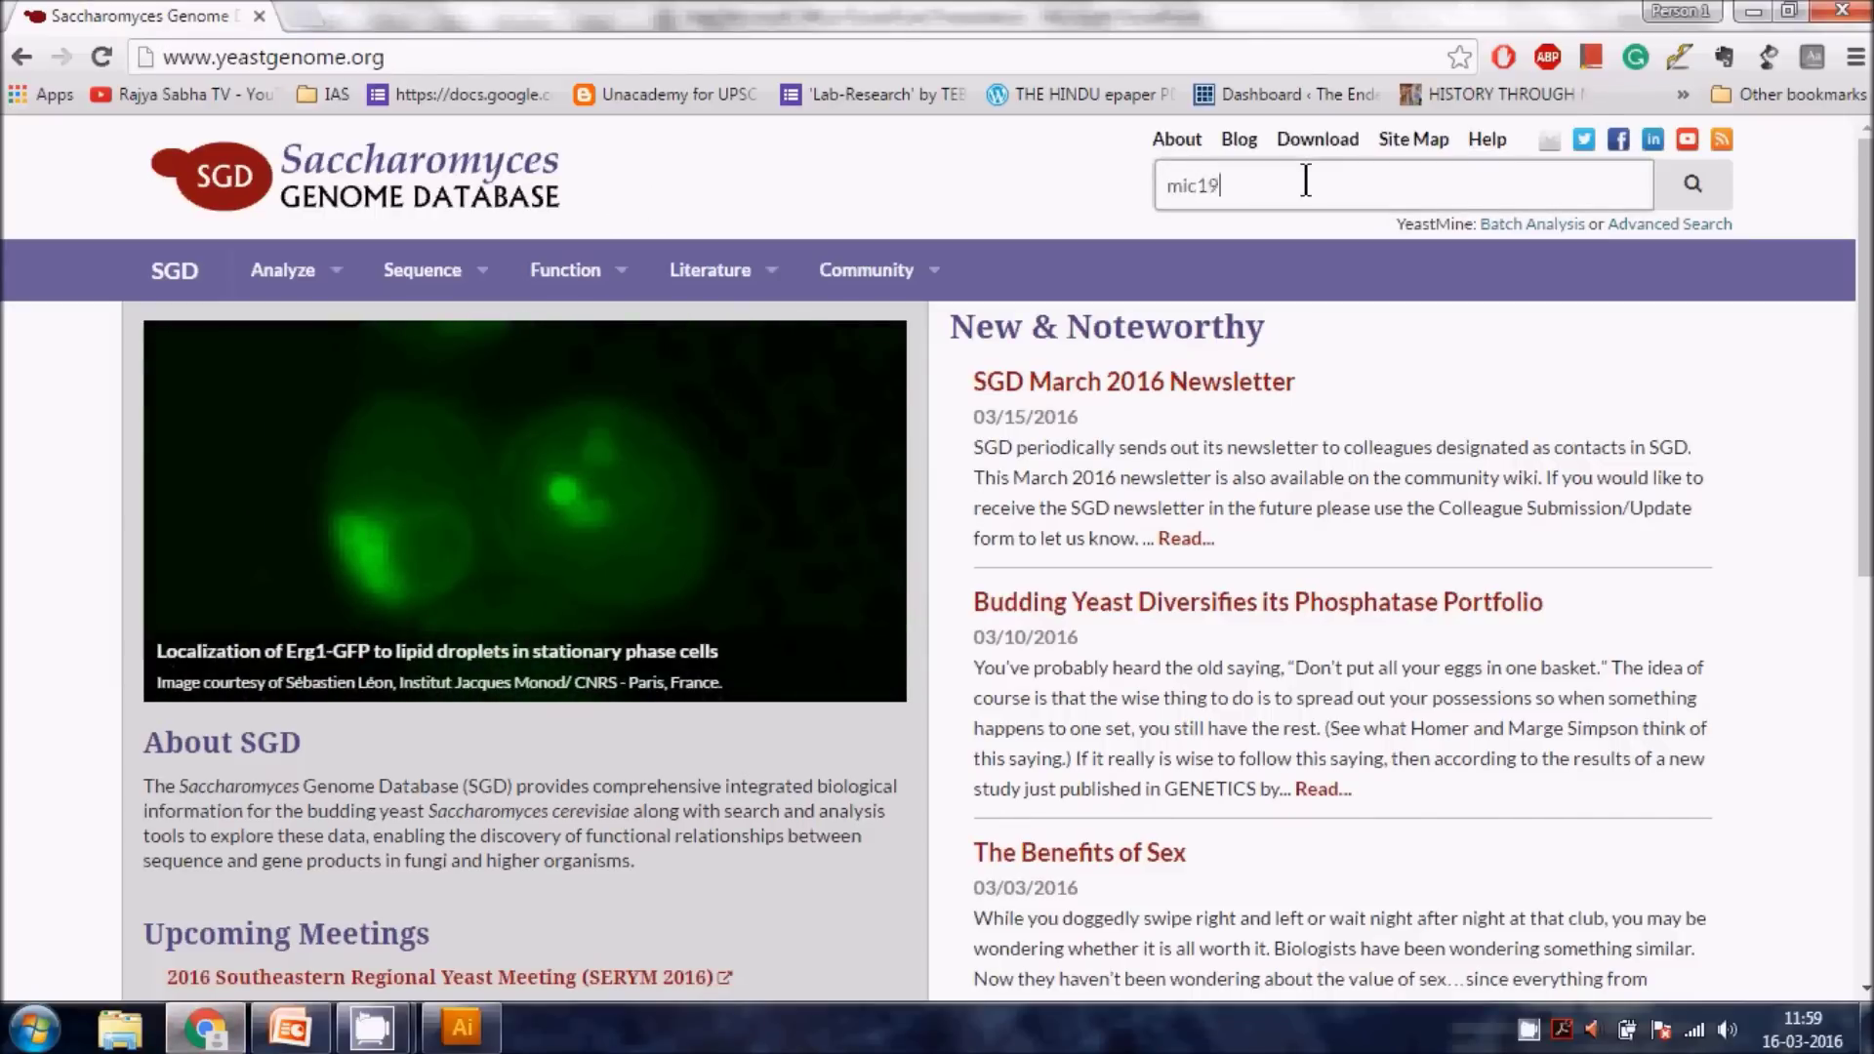
{"action": "key", "text": "Return"}
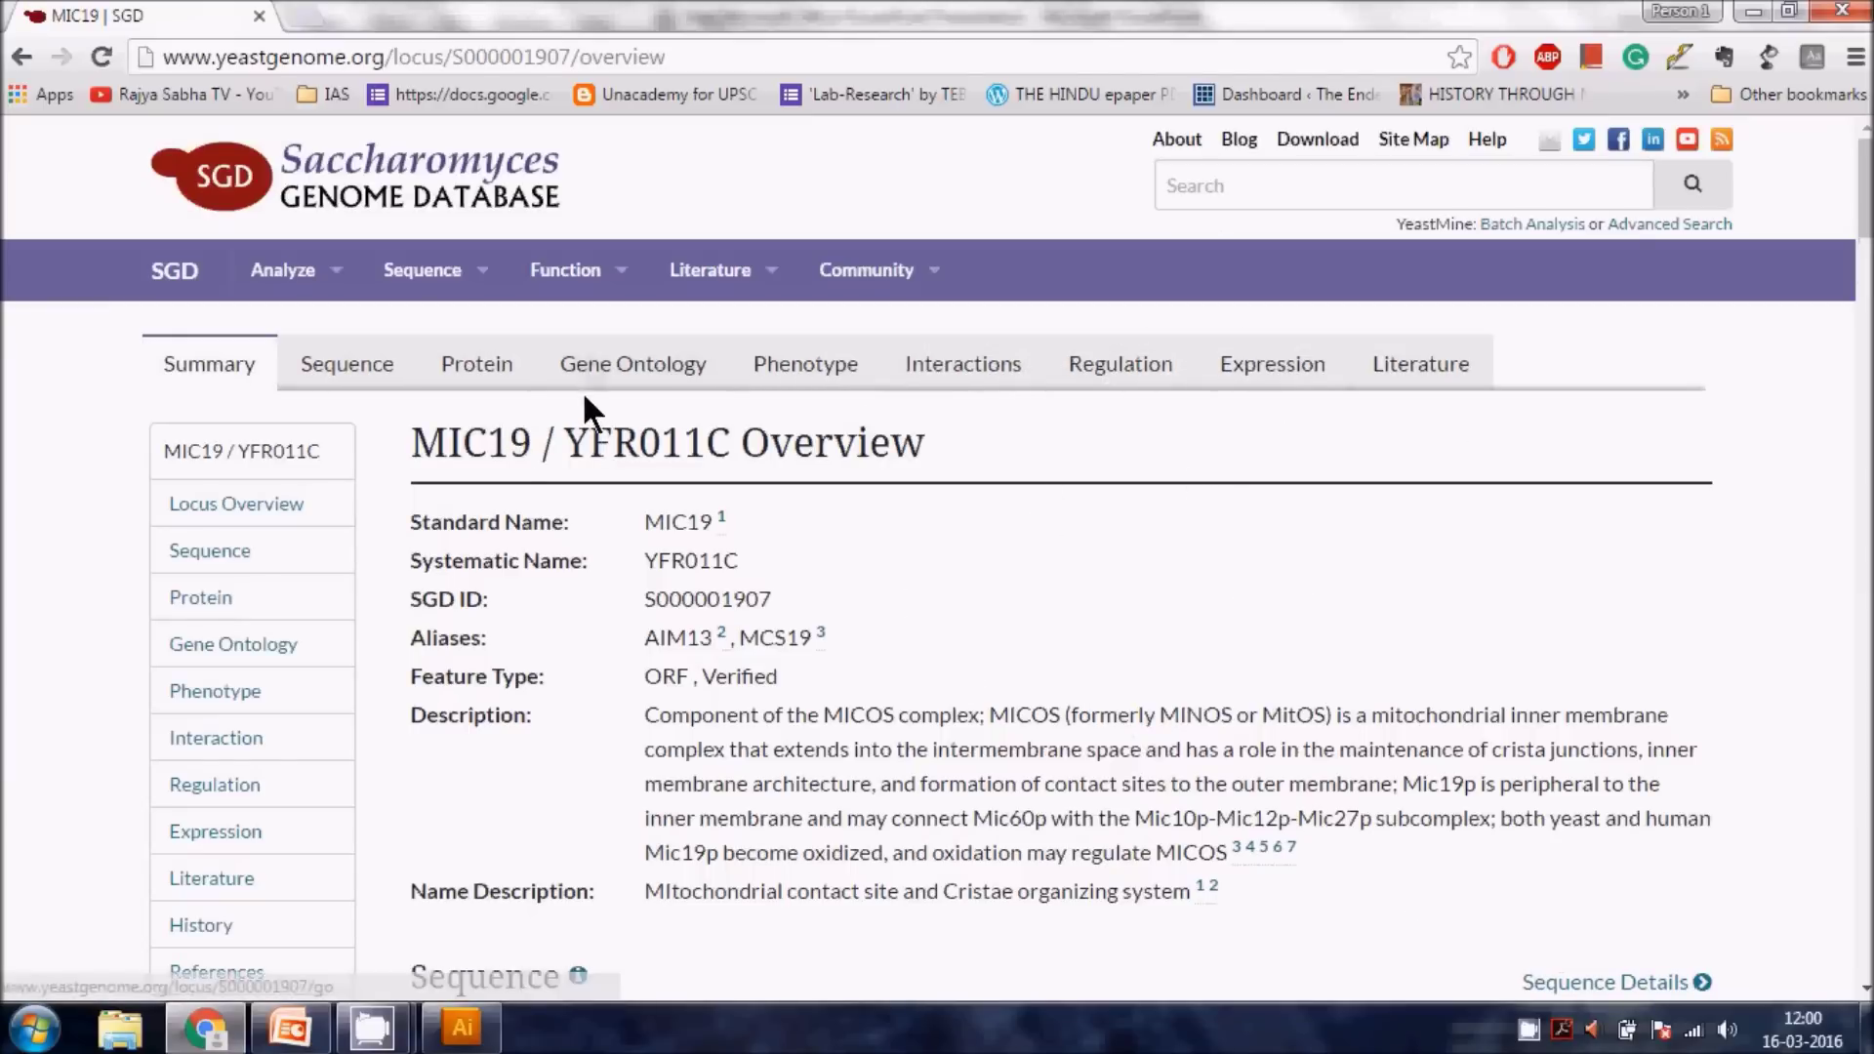
- Read the MIC19 overview and highlight the passage "Mic19p is peripheral to the inner membrane" in its description
{"action": "scroll", "coordinate": [698, 634], "scroll_direction": "down", "scroll_amount": 2}
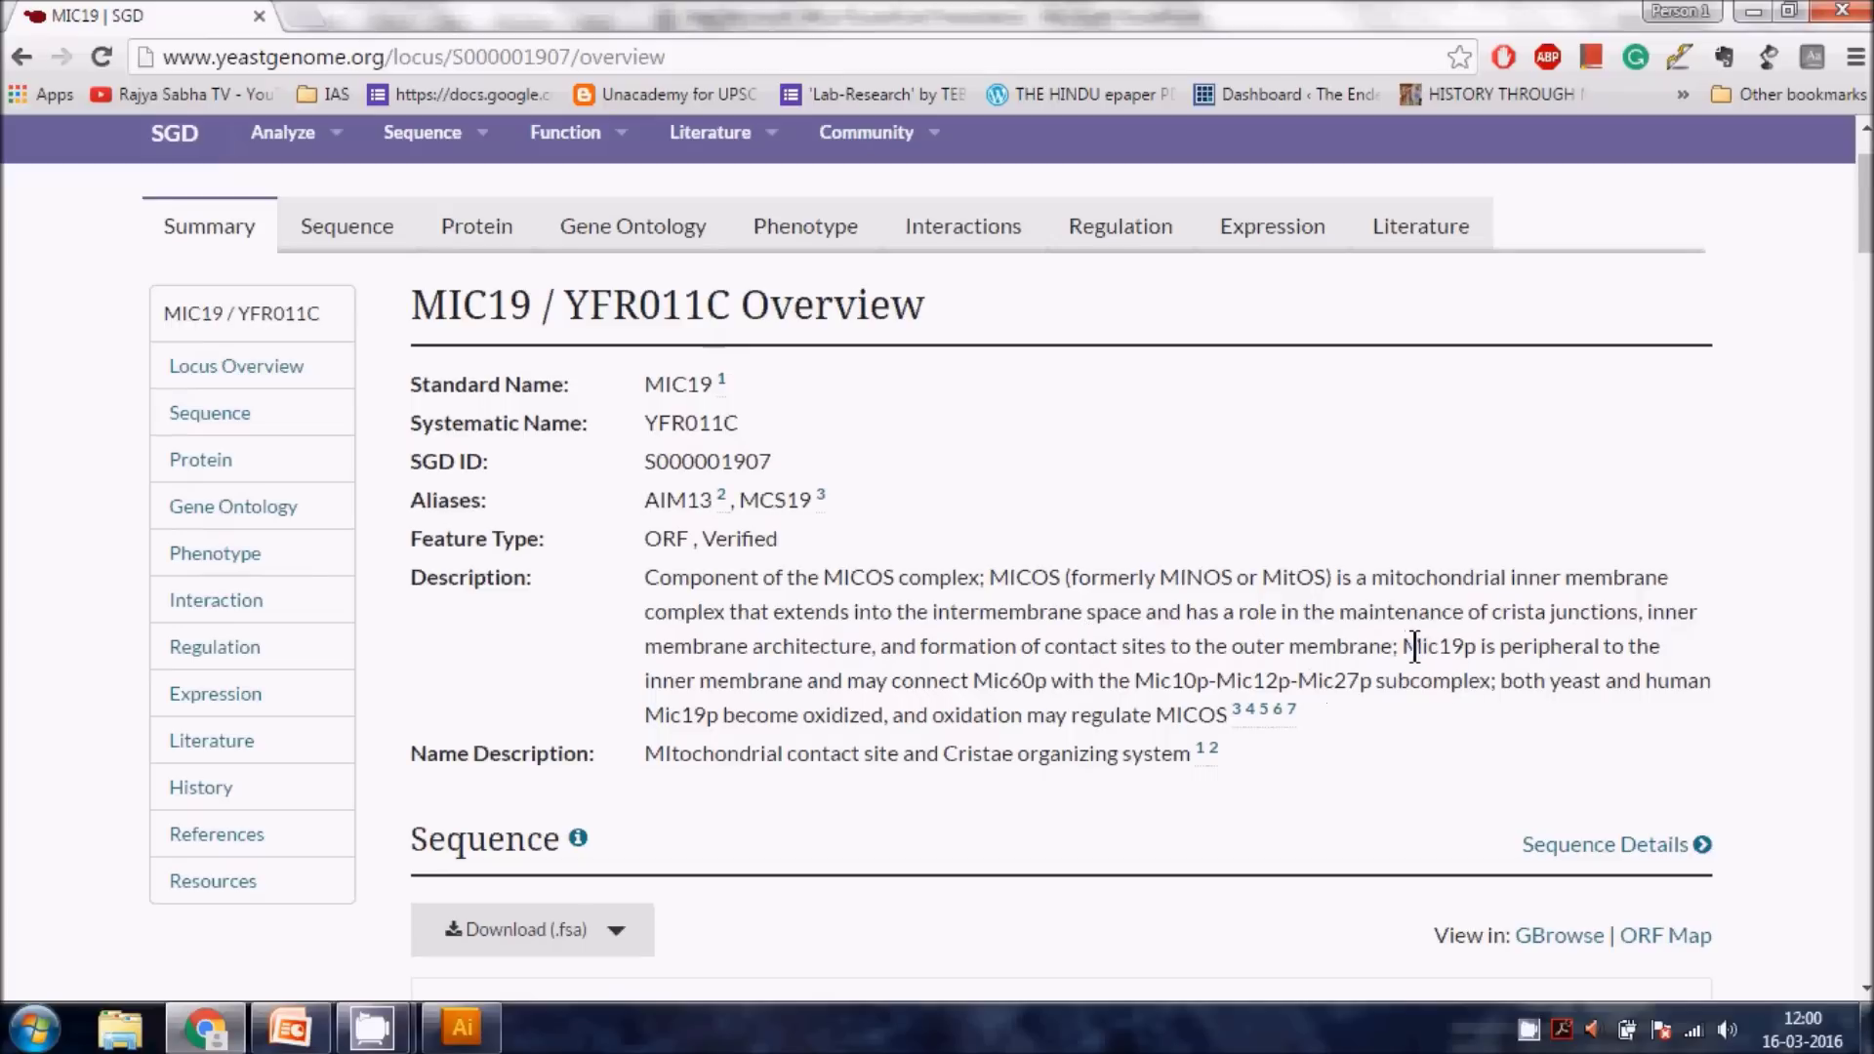
{"action": "left_click_drag", "start_coordinate": [1403, 647], "coordinate": [808, 688]}
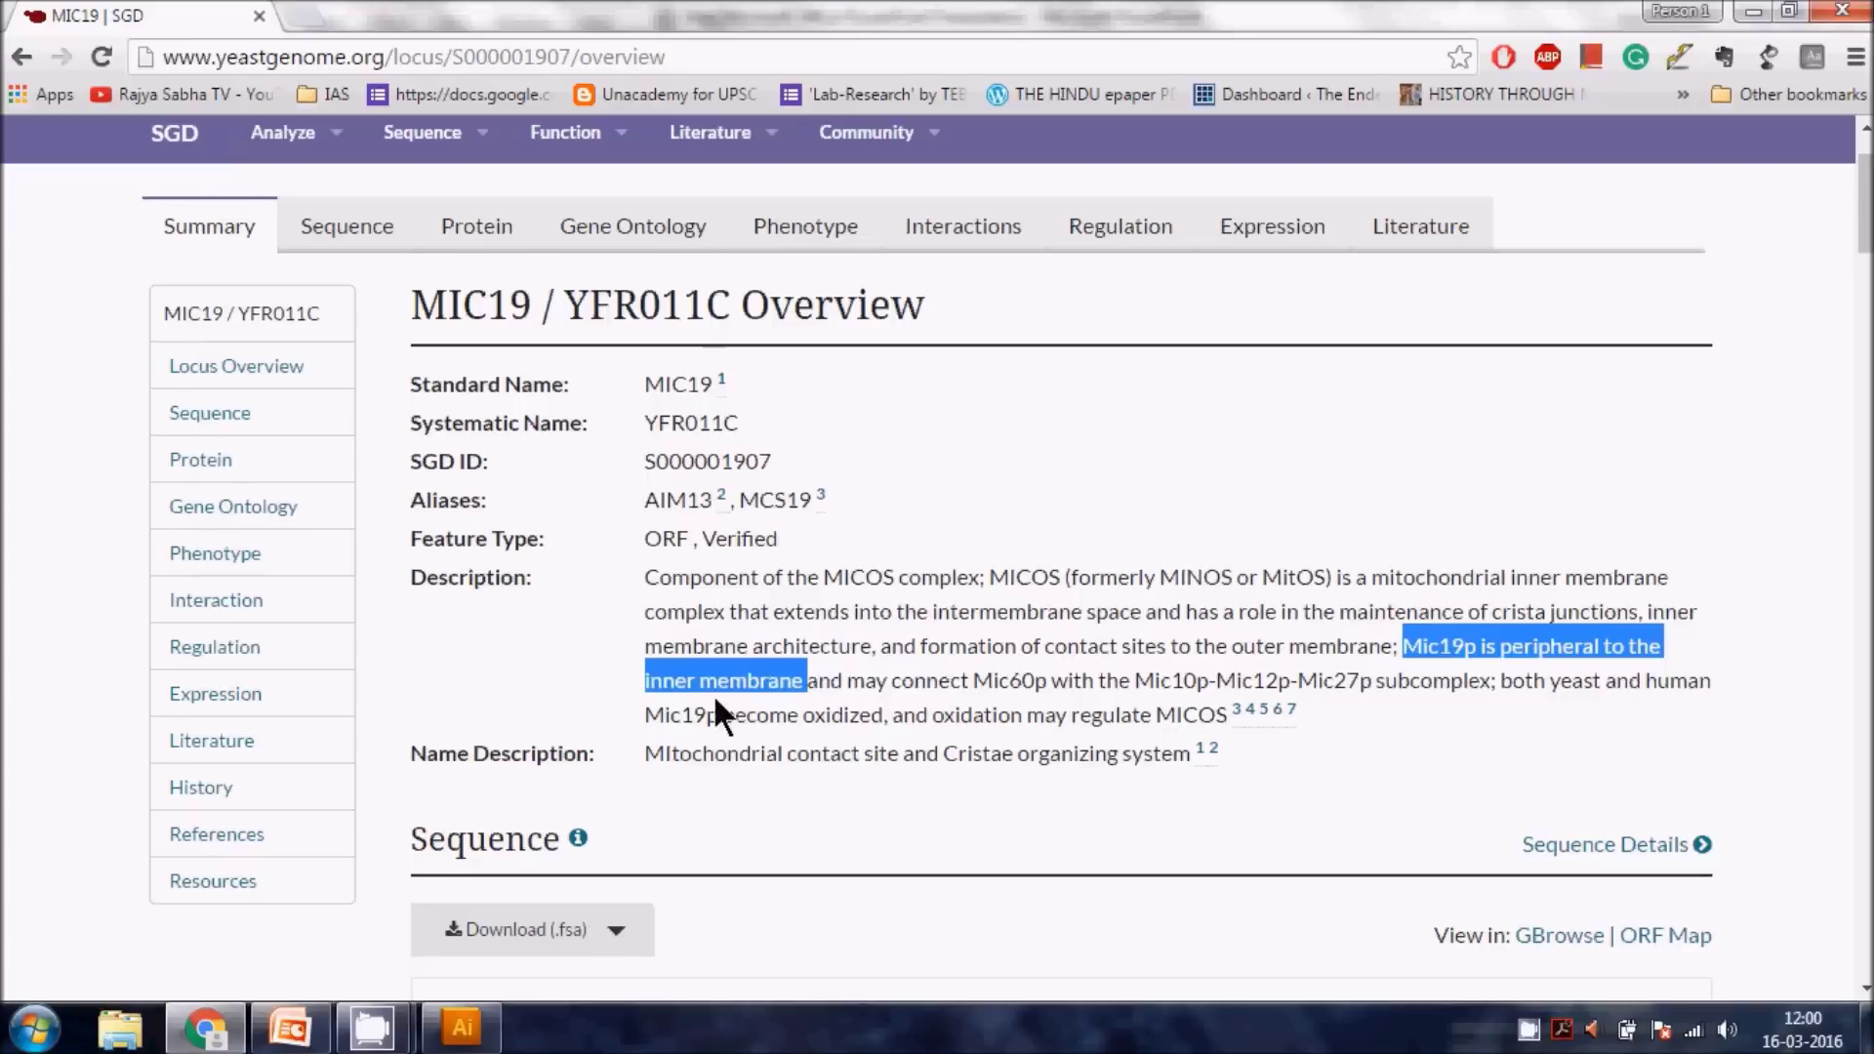
{"action": "scroll", "coordinate": [1086, 644], "scroll_direction": "down", "scroll_amount": 3}
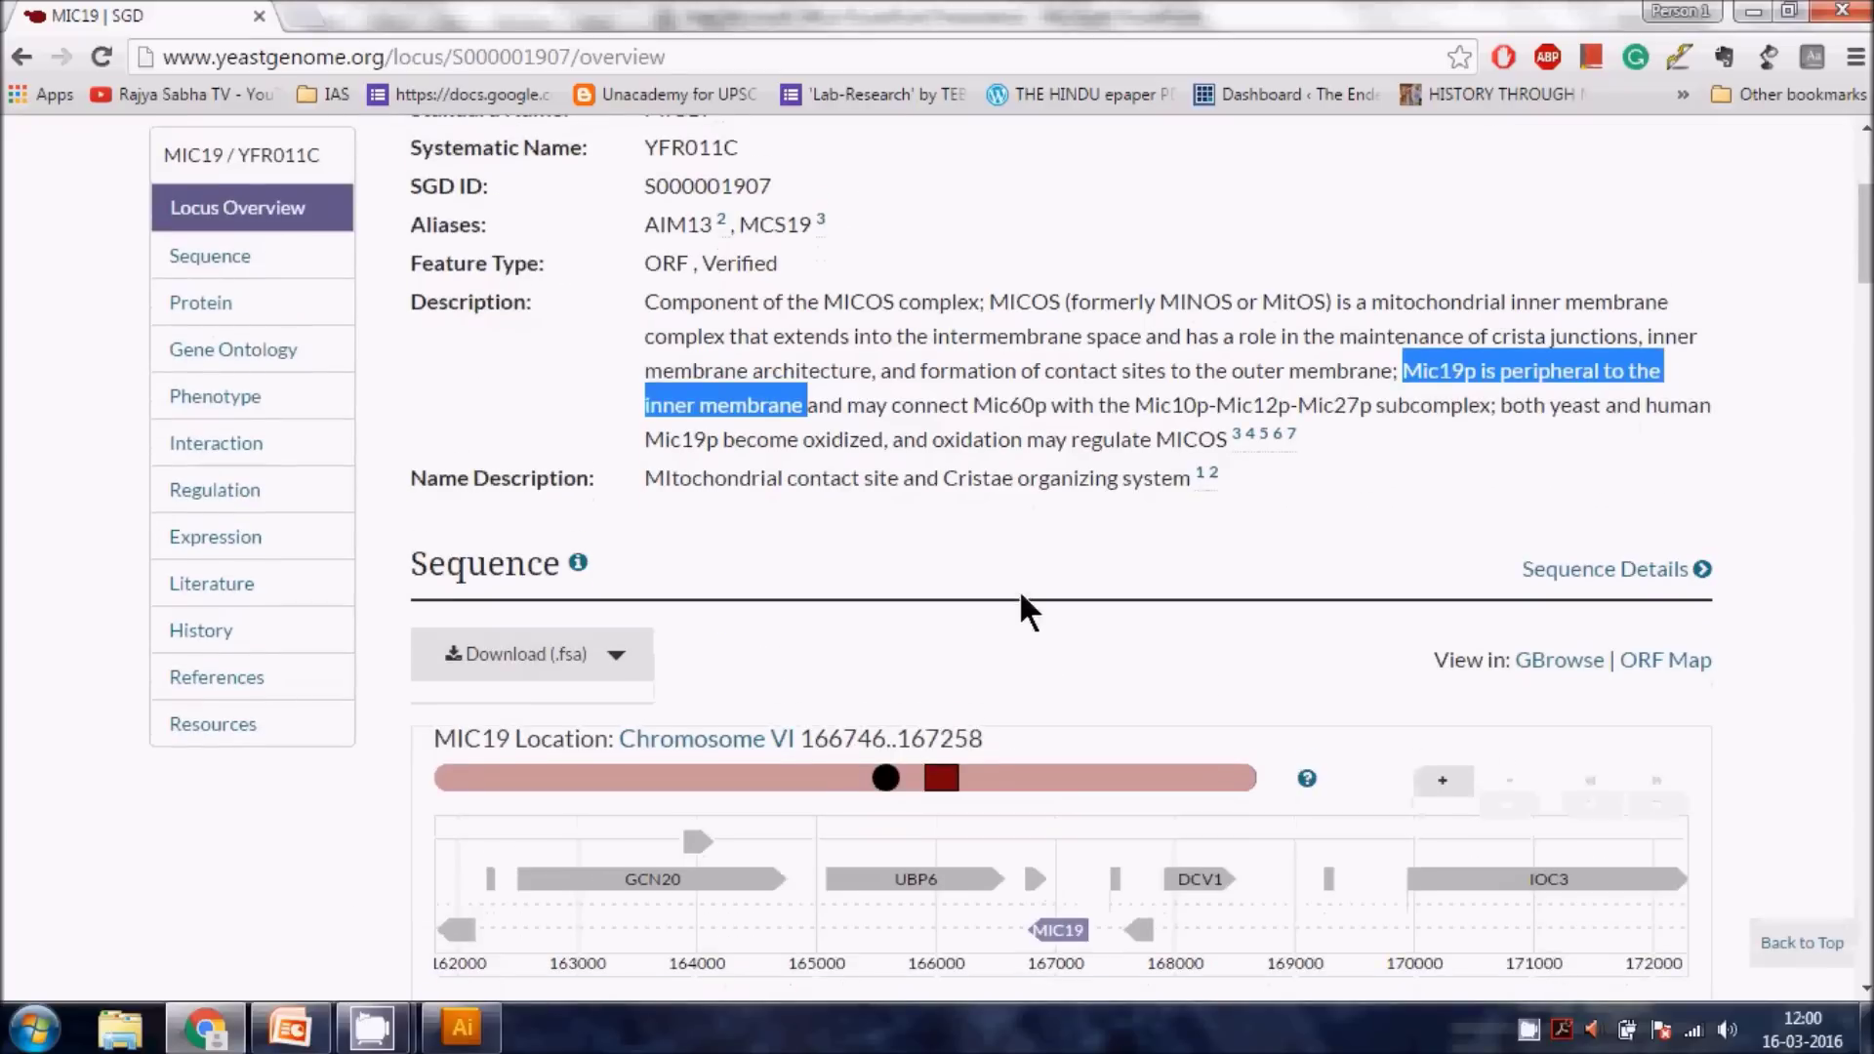
{"action": "scroll", "coordinate": [1016, 589], "scroll_direction": "up", "scroll_amount": 2}
{"action": "scroll", "coordinate": [1021, 495], "scroll_direction": "up", "scroll_amount": 3}
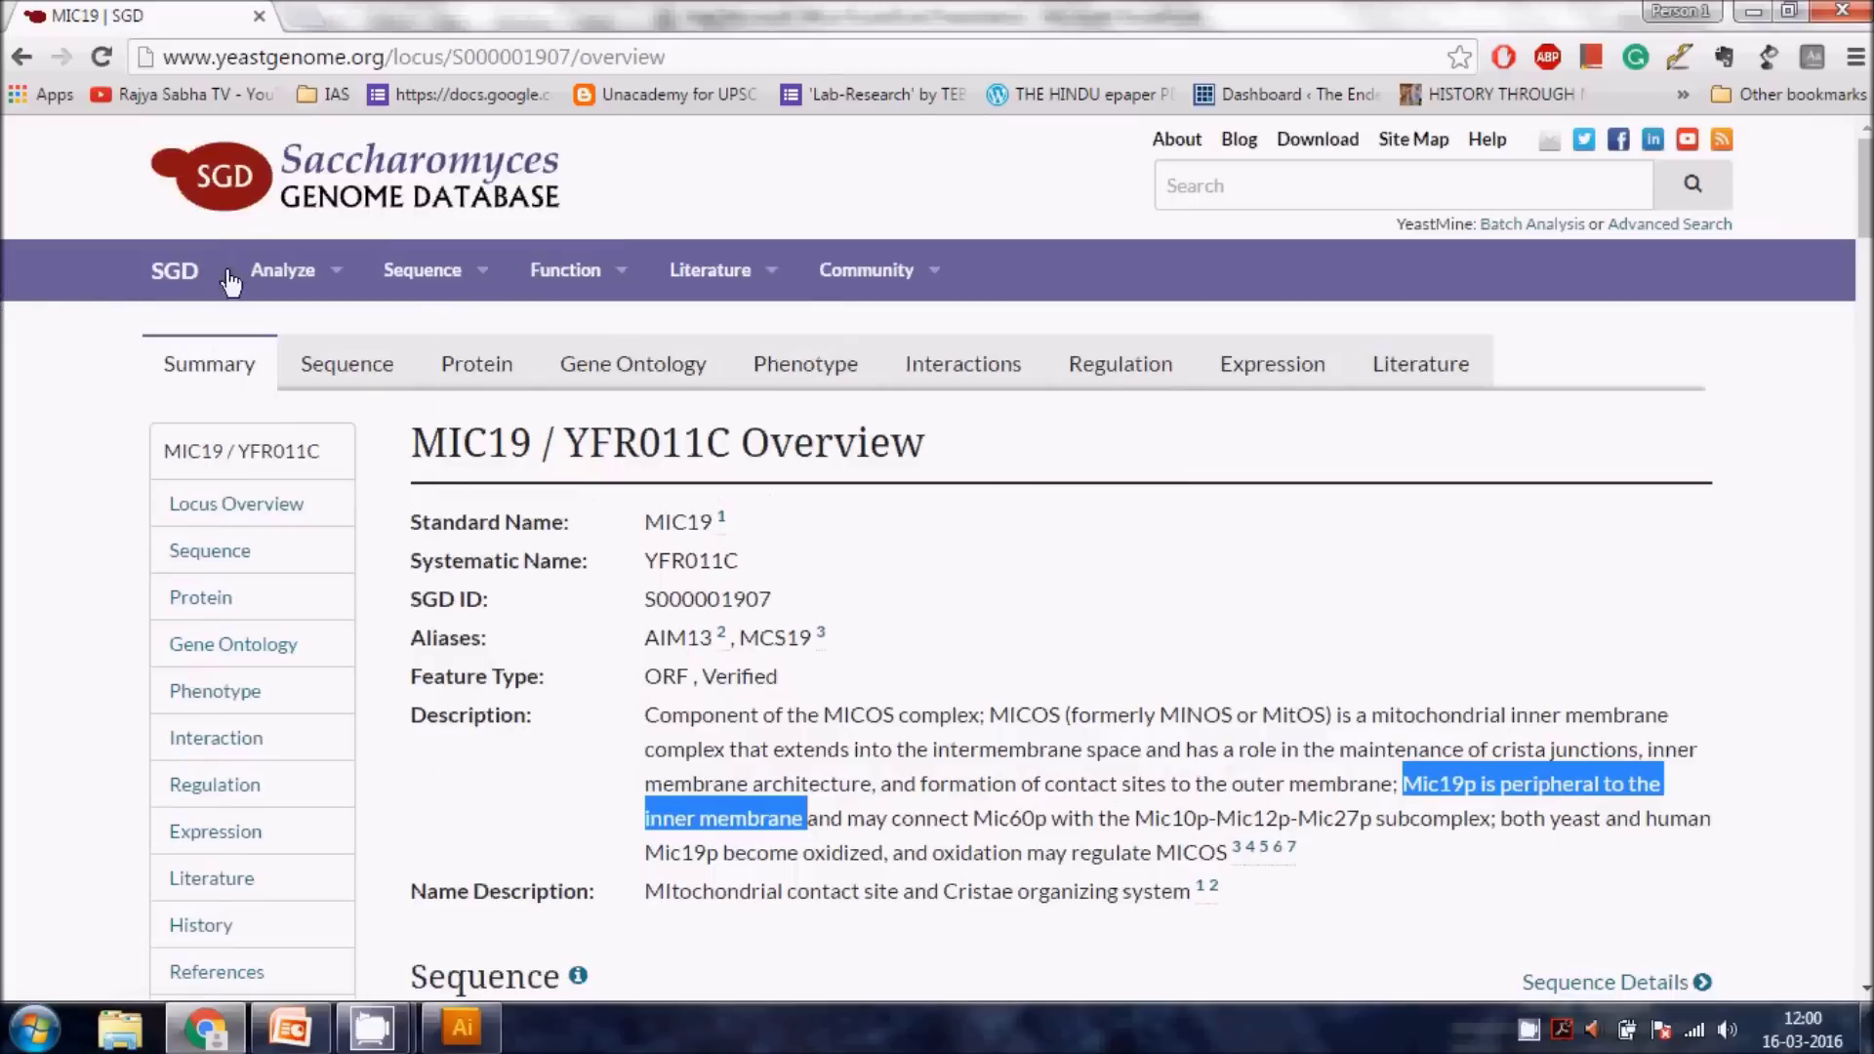
- Review the database's Analyze, Sequence, Function, Literature and Community resources, dismissing the User Account Control prompt
{"action": "mouse_move", "coordinate": [358, 266]}
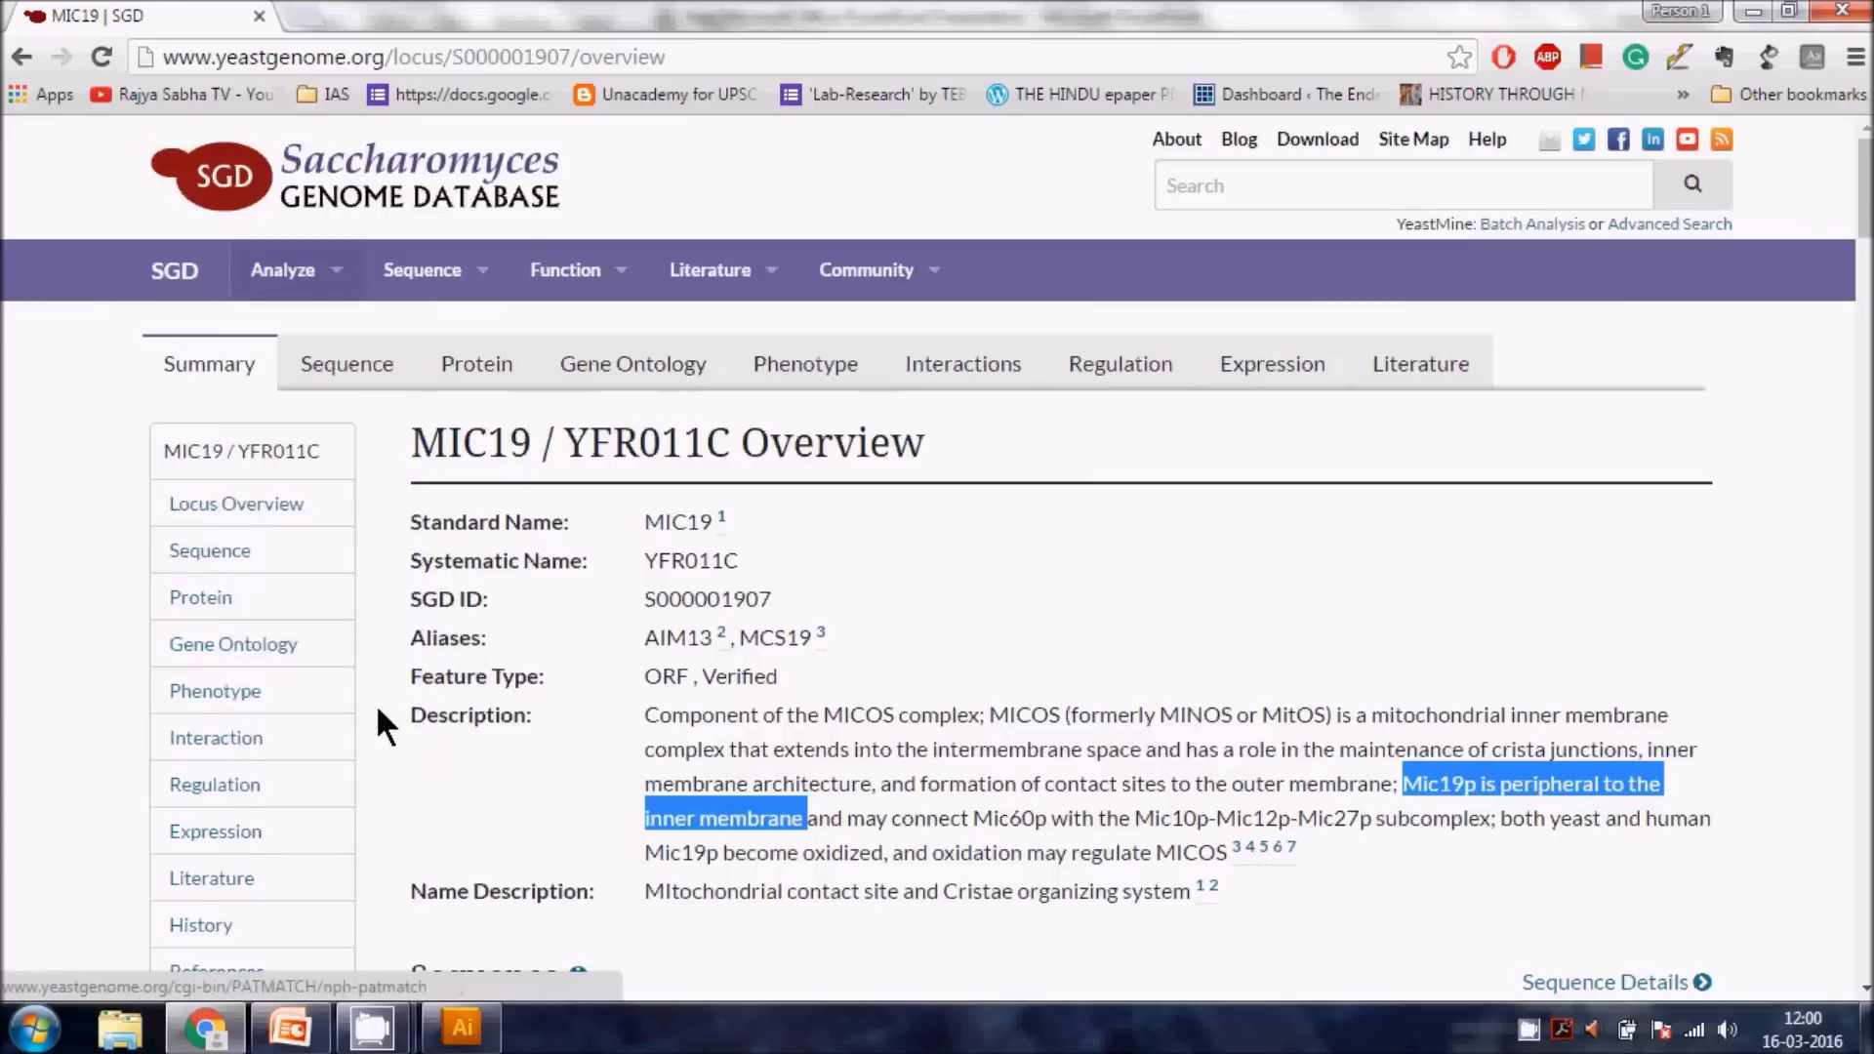
{"action": "mouse_move", "coordinate": [293, 278]}
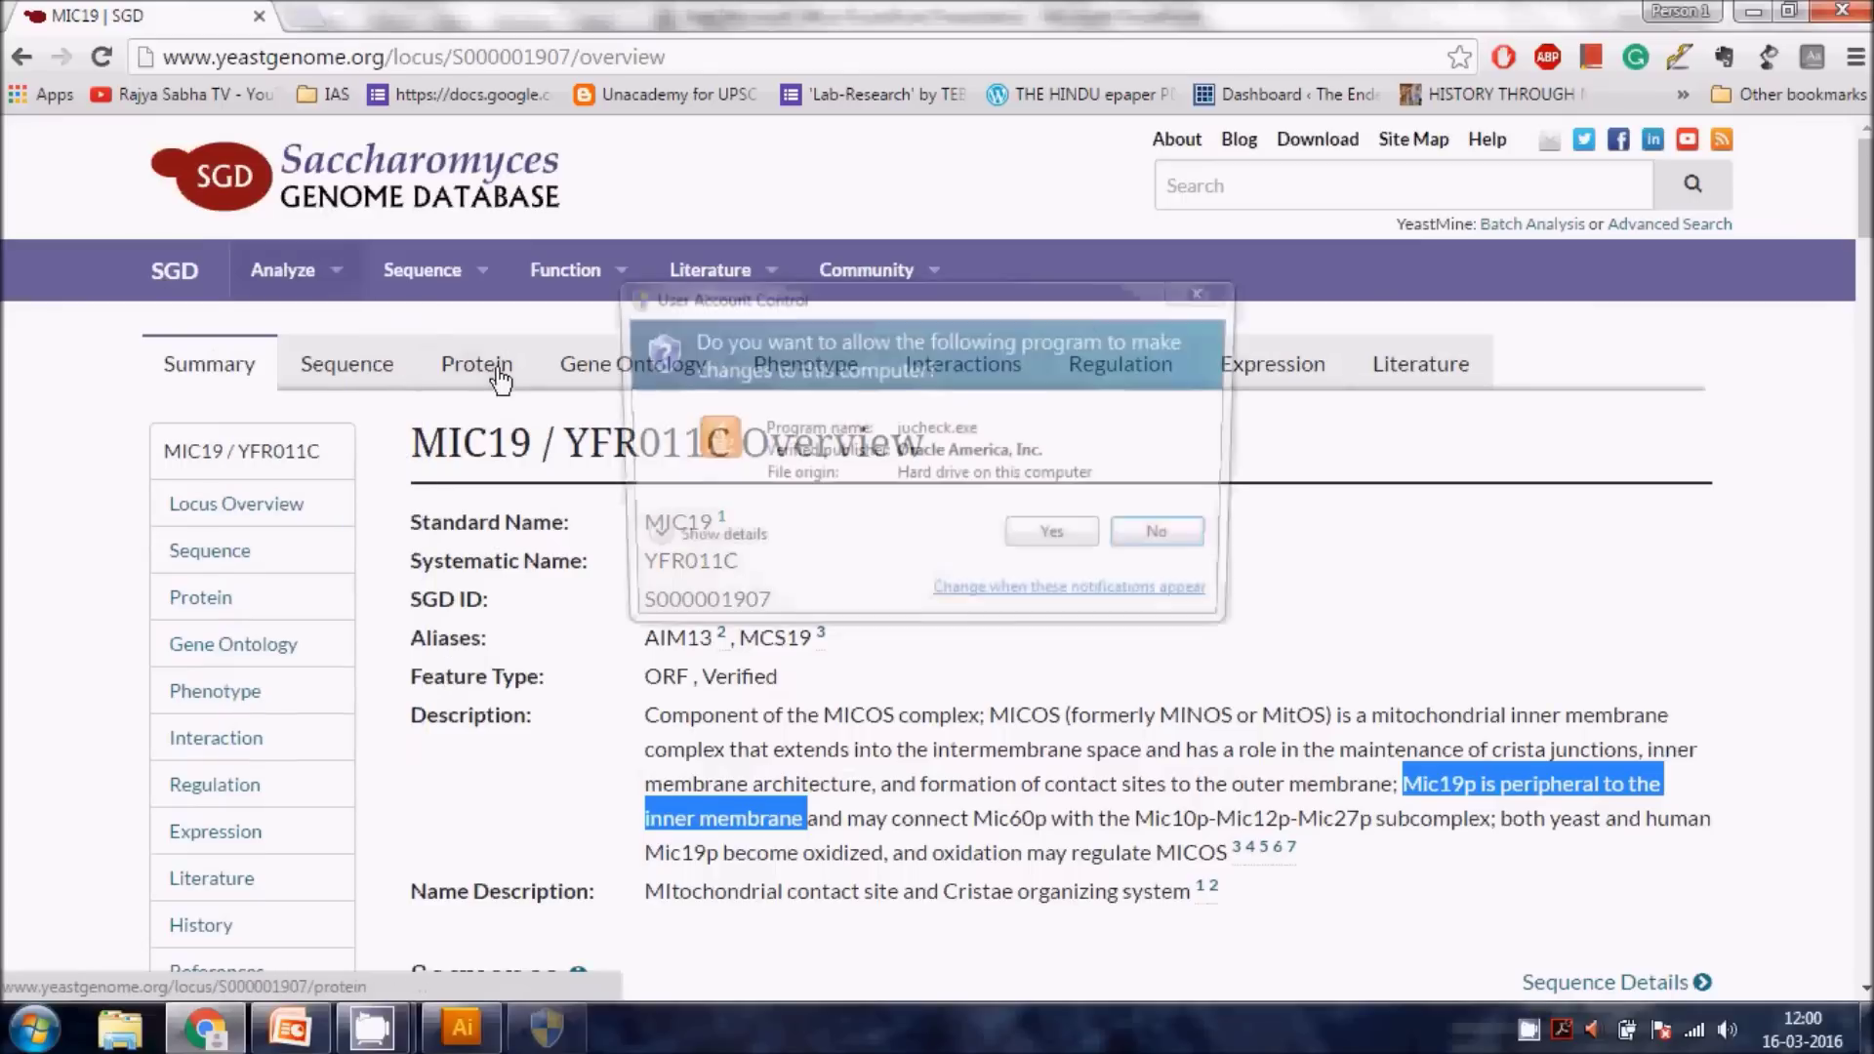
{"action": "left_click", "coordinate": [1219, 296]}
{"action": "mouse_move", "coordinate": [434, 274]}
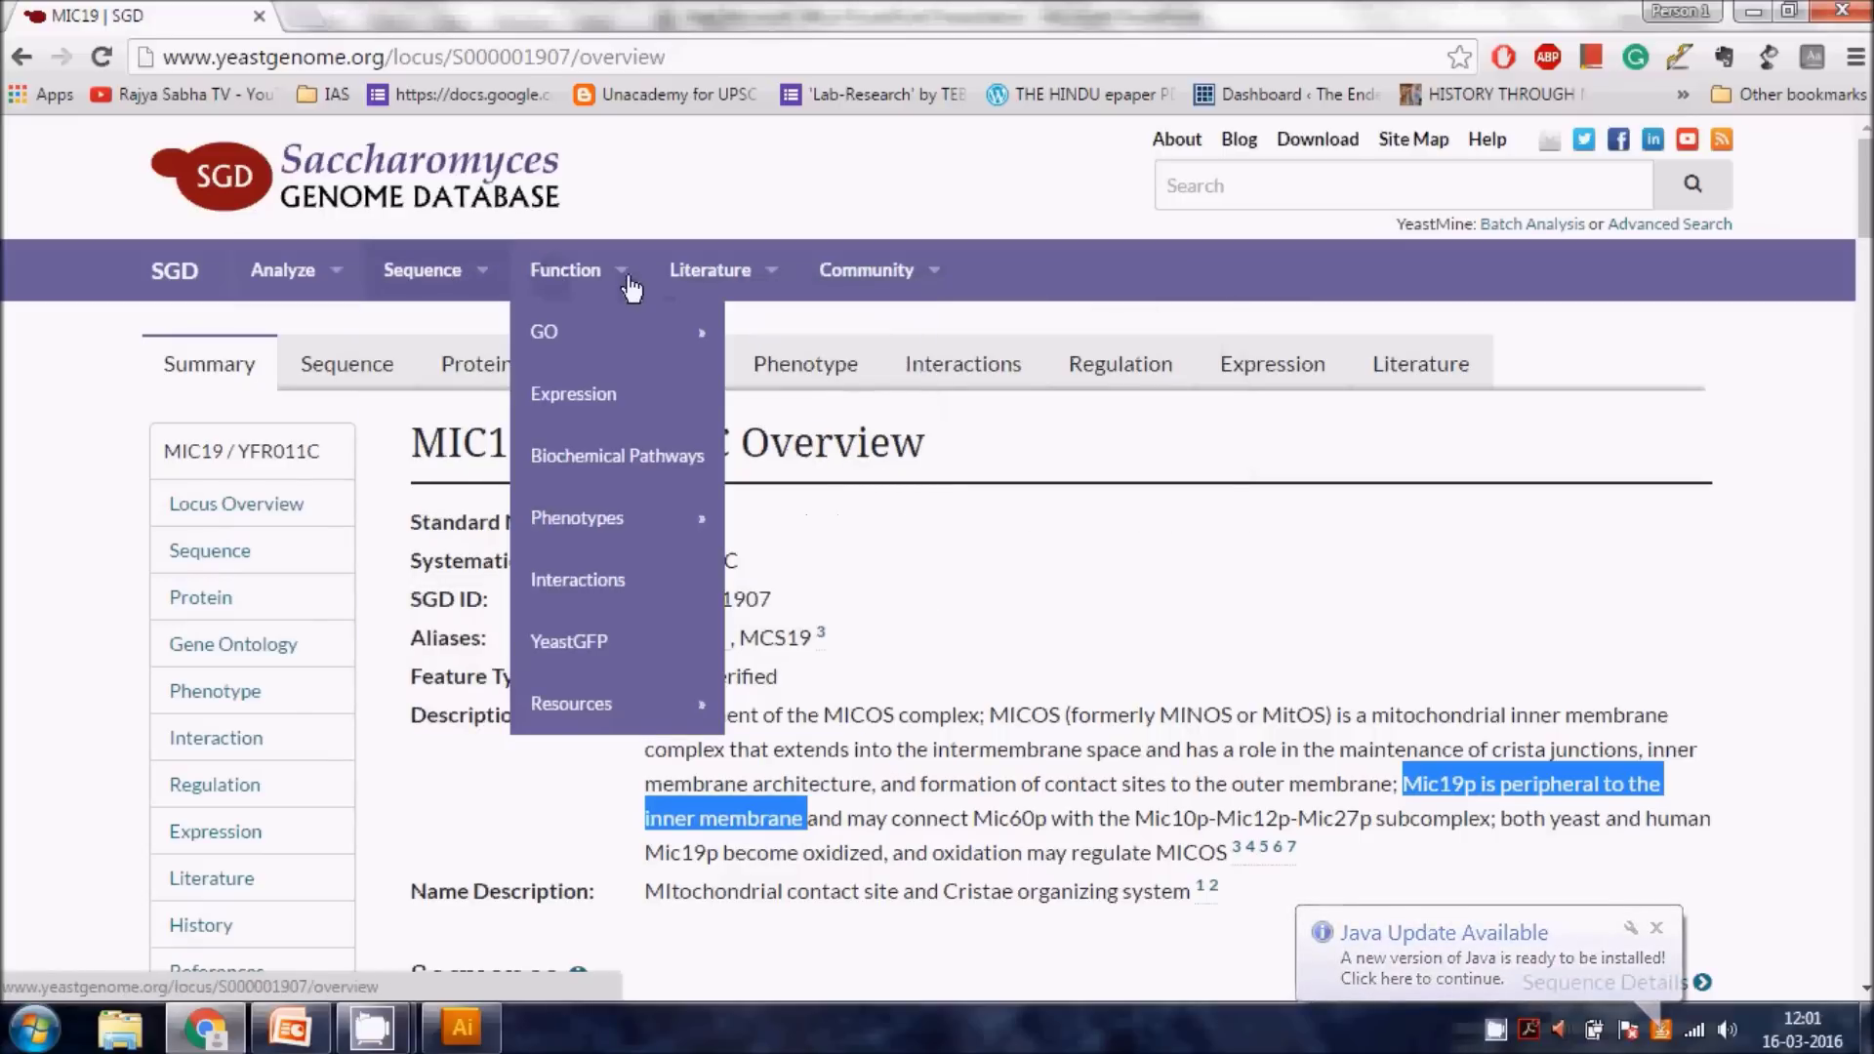
{"action": "mouse_move", "coordinate": [761, 268]}
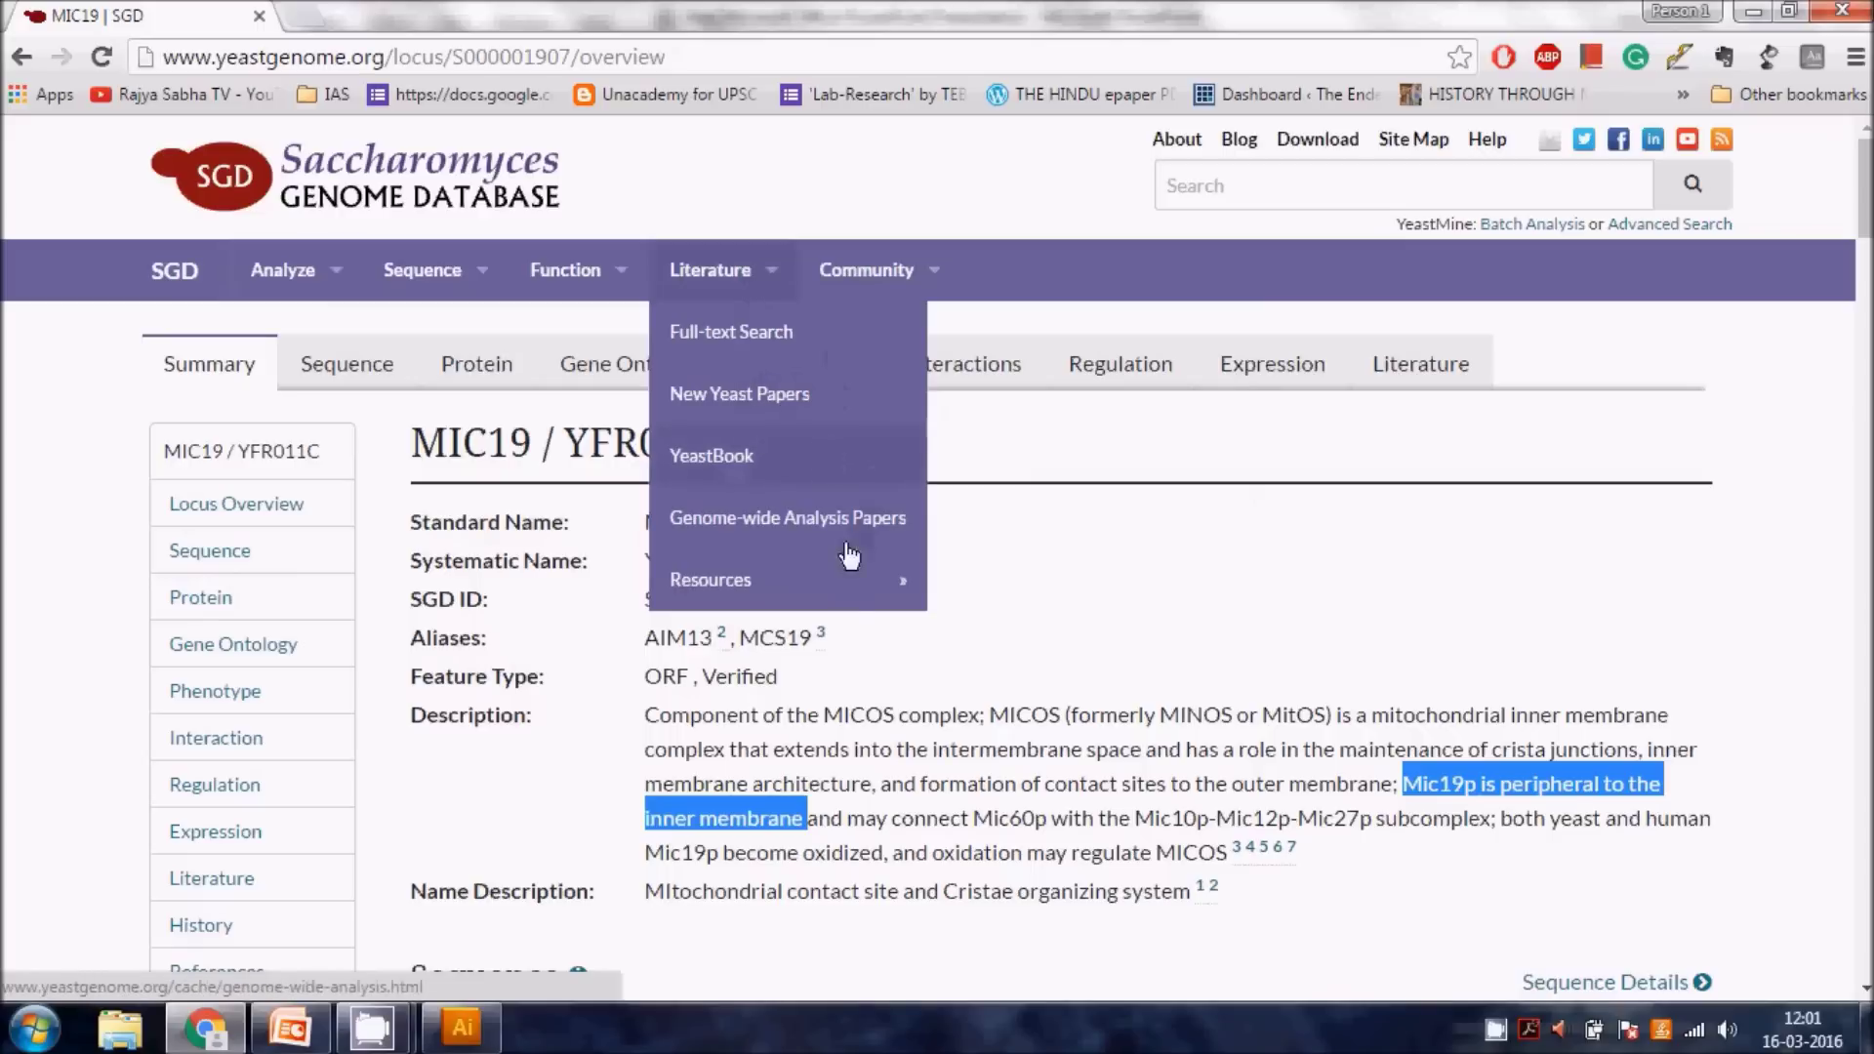
{"action": "mouse_move", "coordinate": [849, 602]}
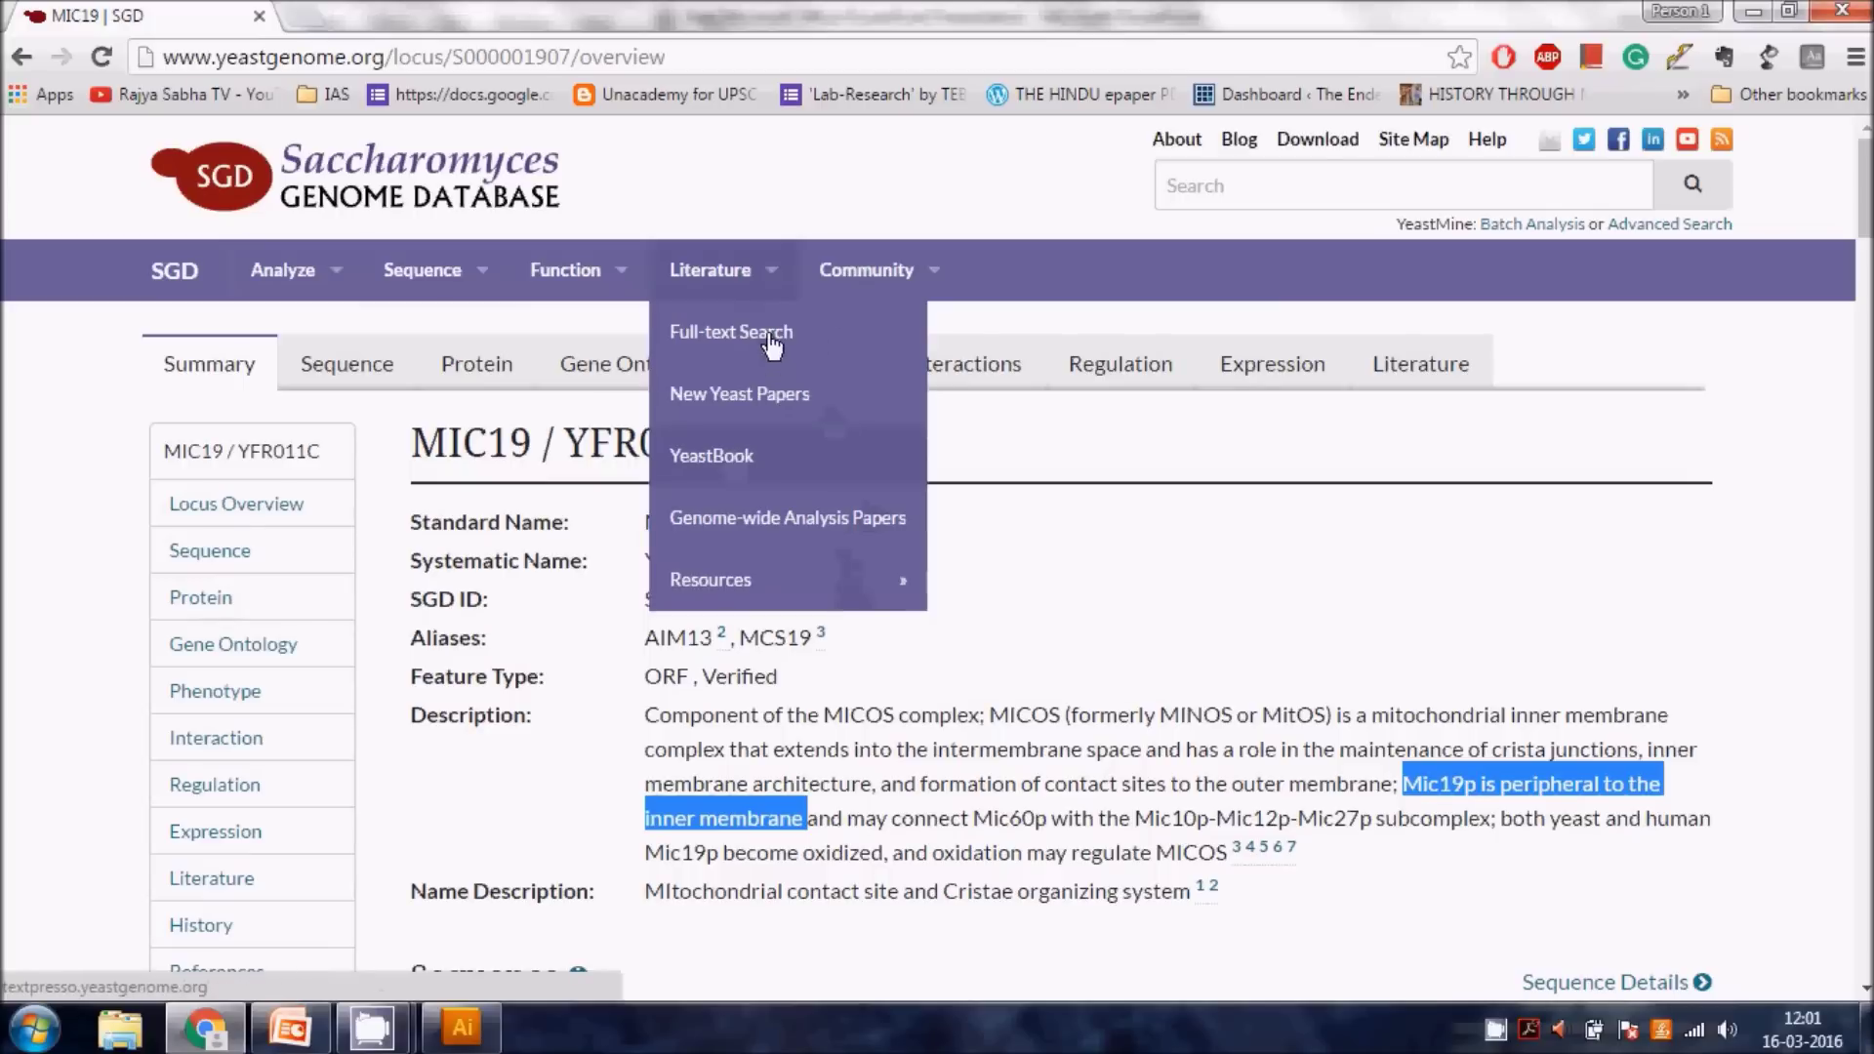
{"action": "mouse_move", "coordinate": [869, 291]}
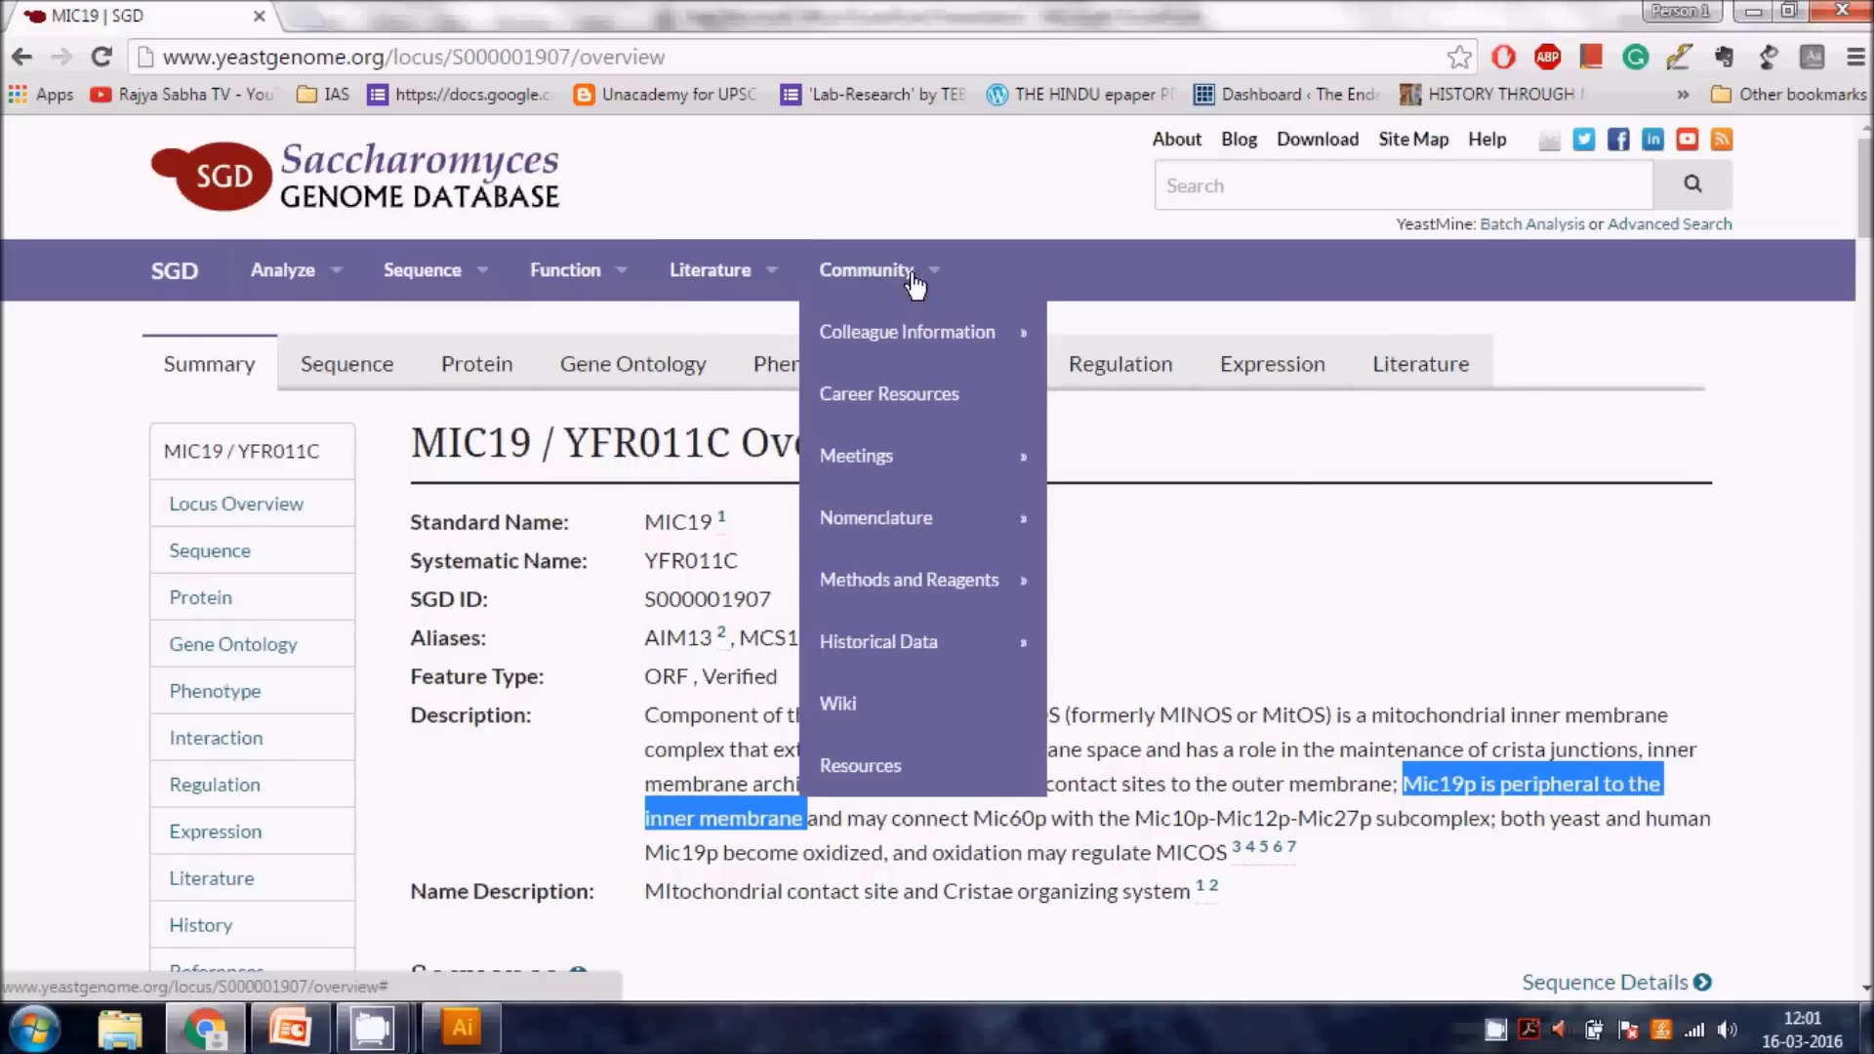
{"action": "scroll", "coordinate": [704, 592], "scroll_direction": "down", "scroll_amount": 1}
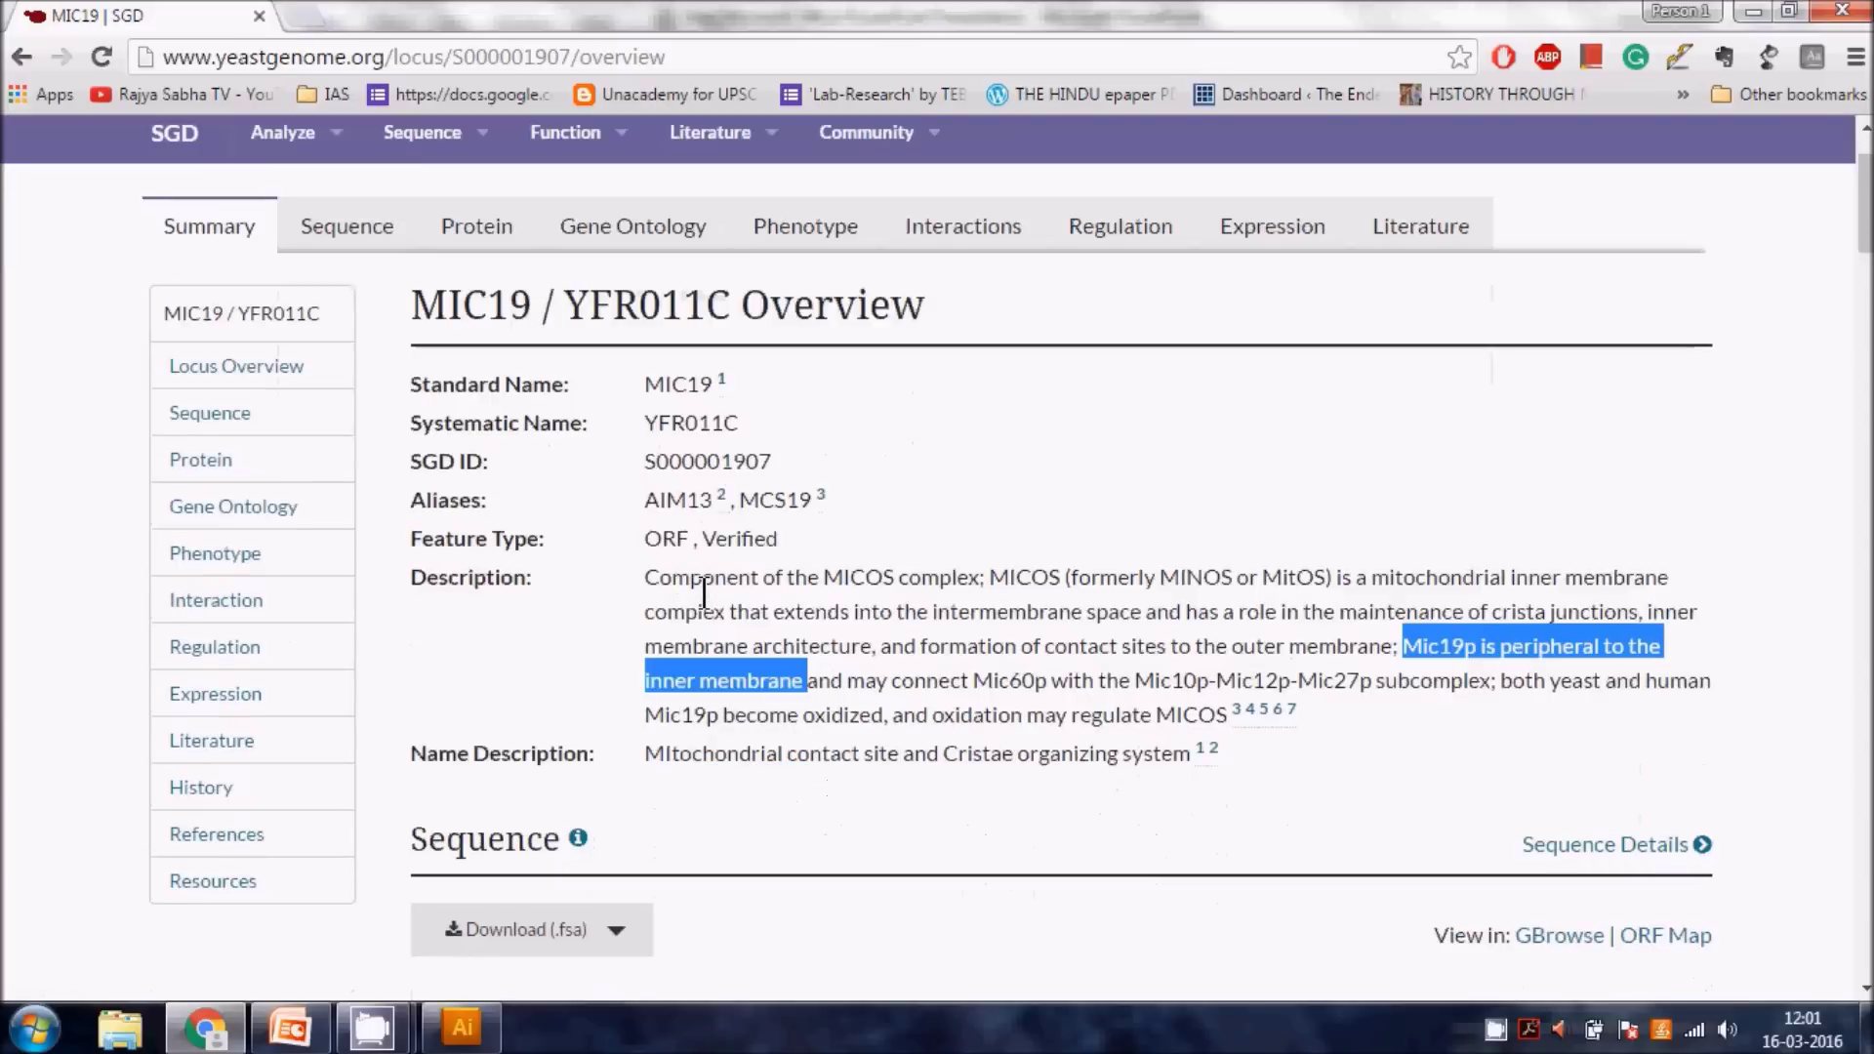
{"action": "scroll", "coordinate": [90, 292], "scroll_direction": "up", "scroll_amount": 1}
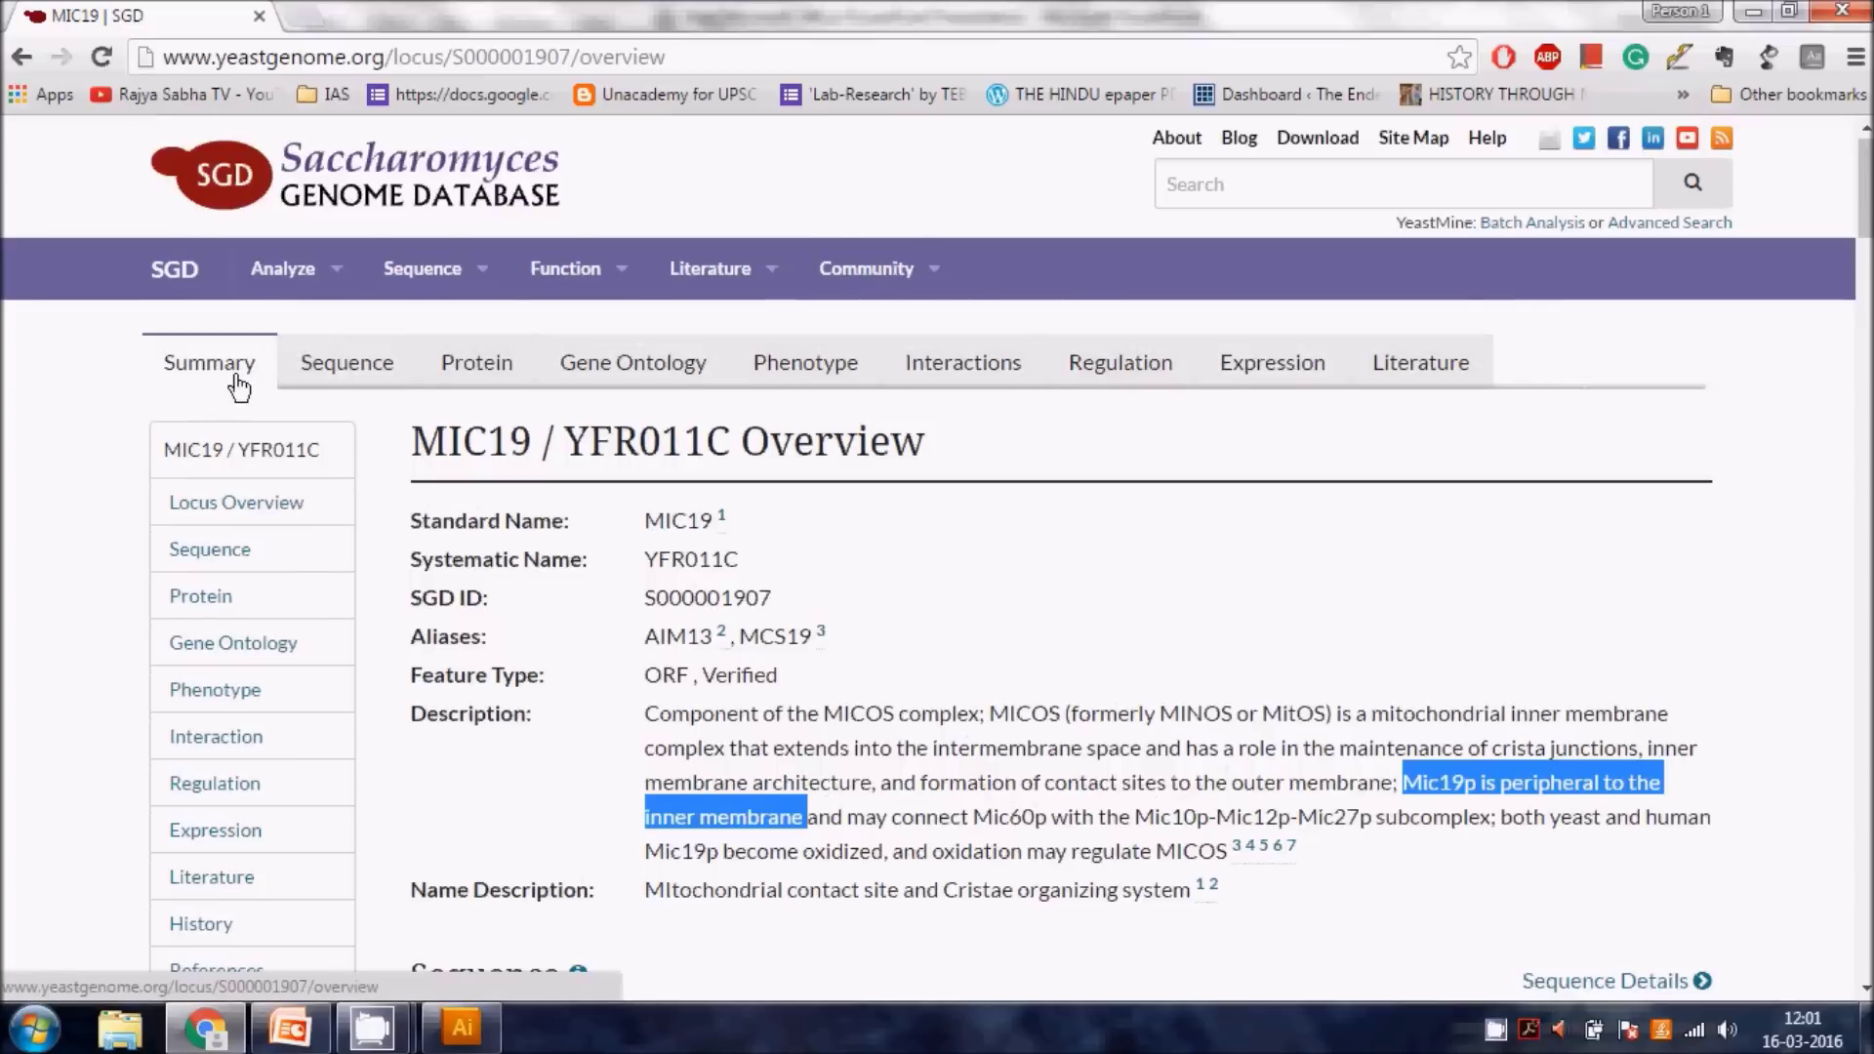
- Open the MIC19 sequence page and locate the S288C reference strain sequence
{"action": "left_click", "coordinate": [359, 376]}
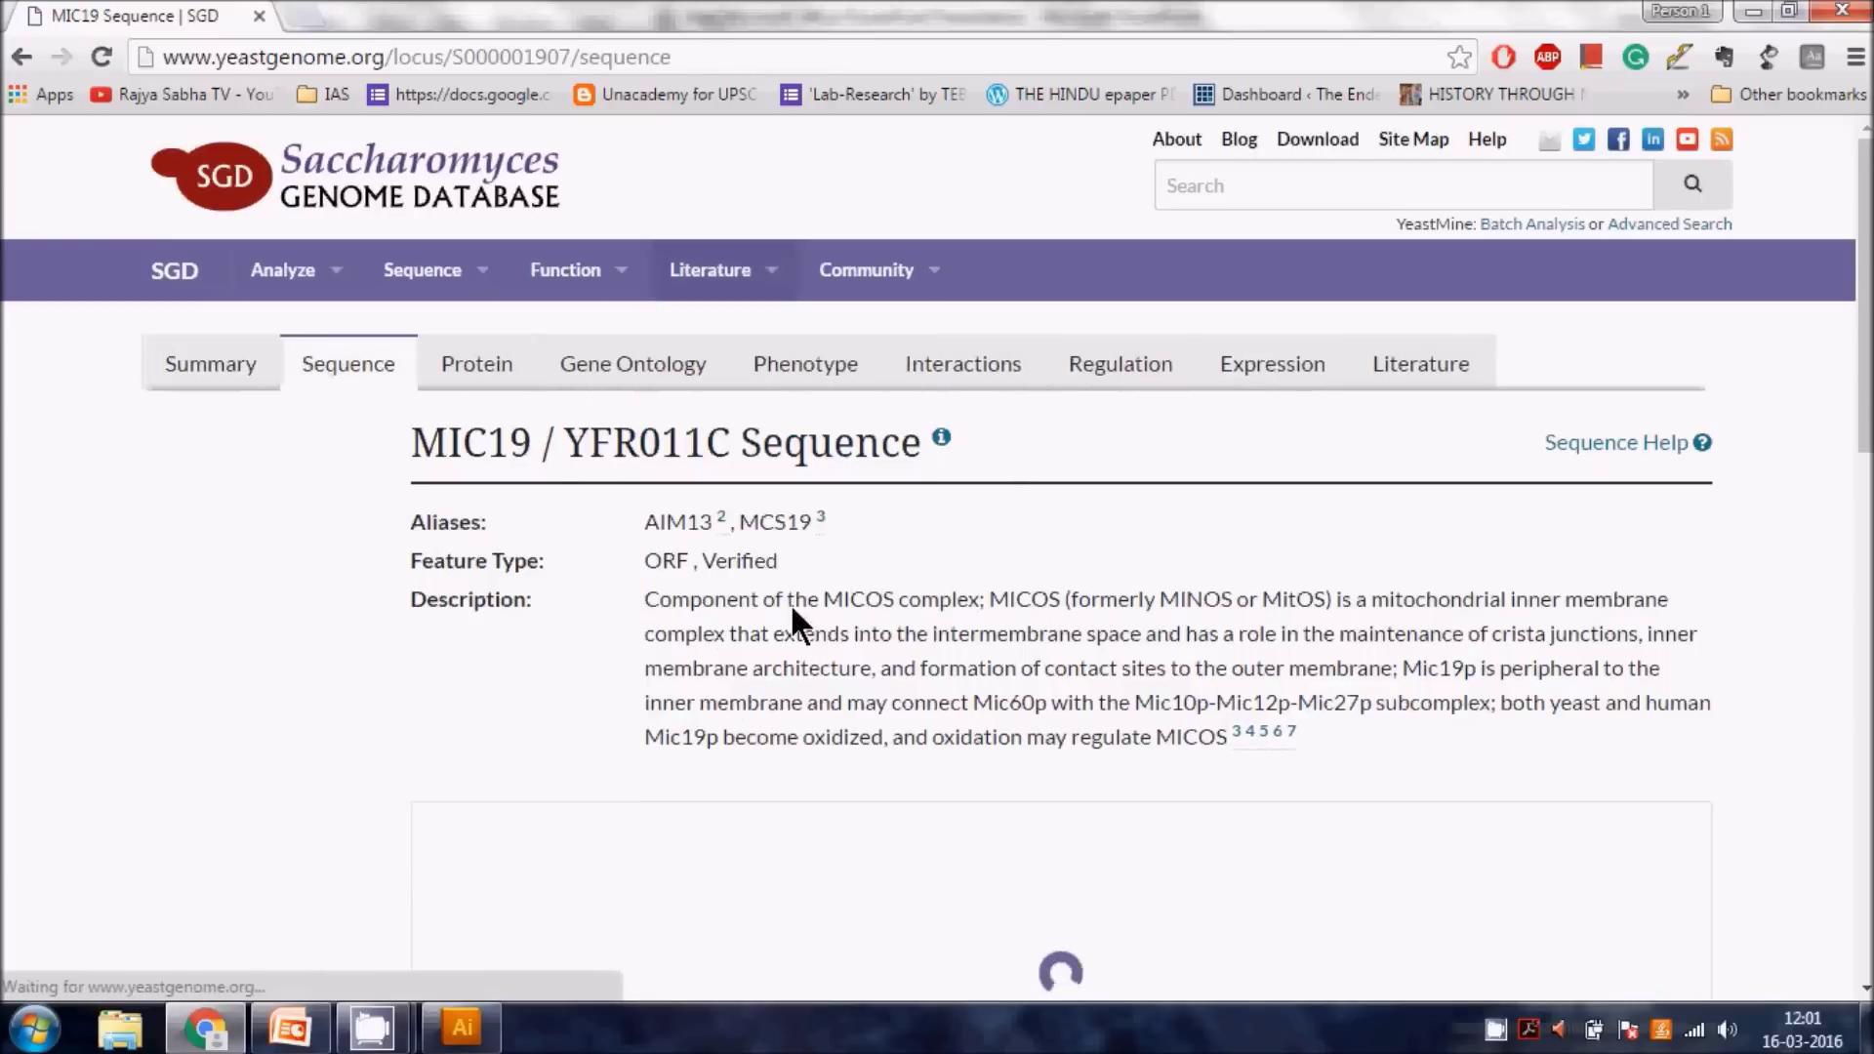
{"action": "scroll", "coordinate": [1074, 653], "scroll_direction": "down", "scroll_amount": 10}
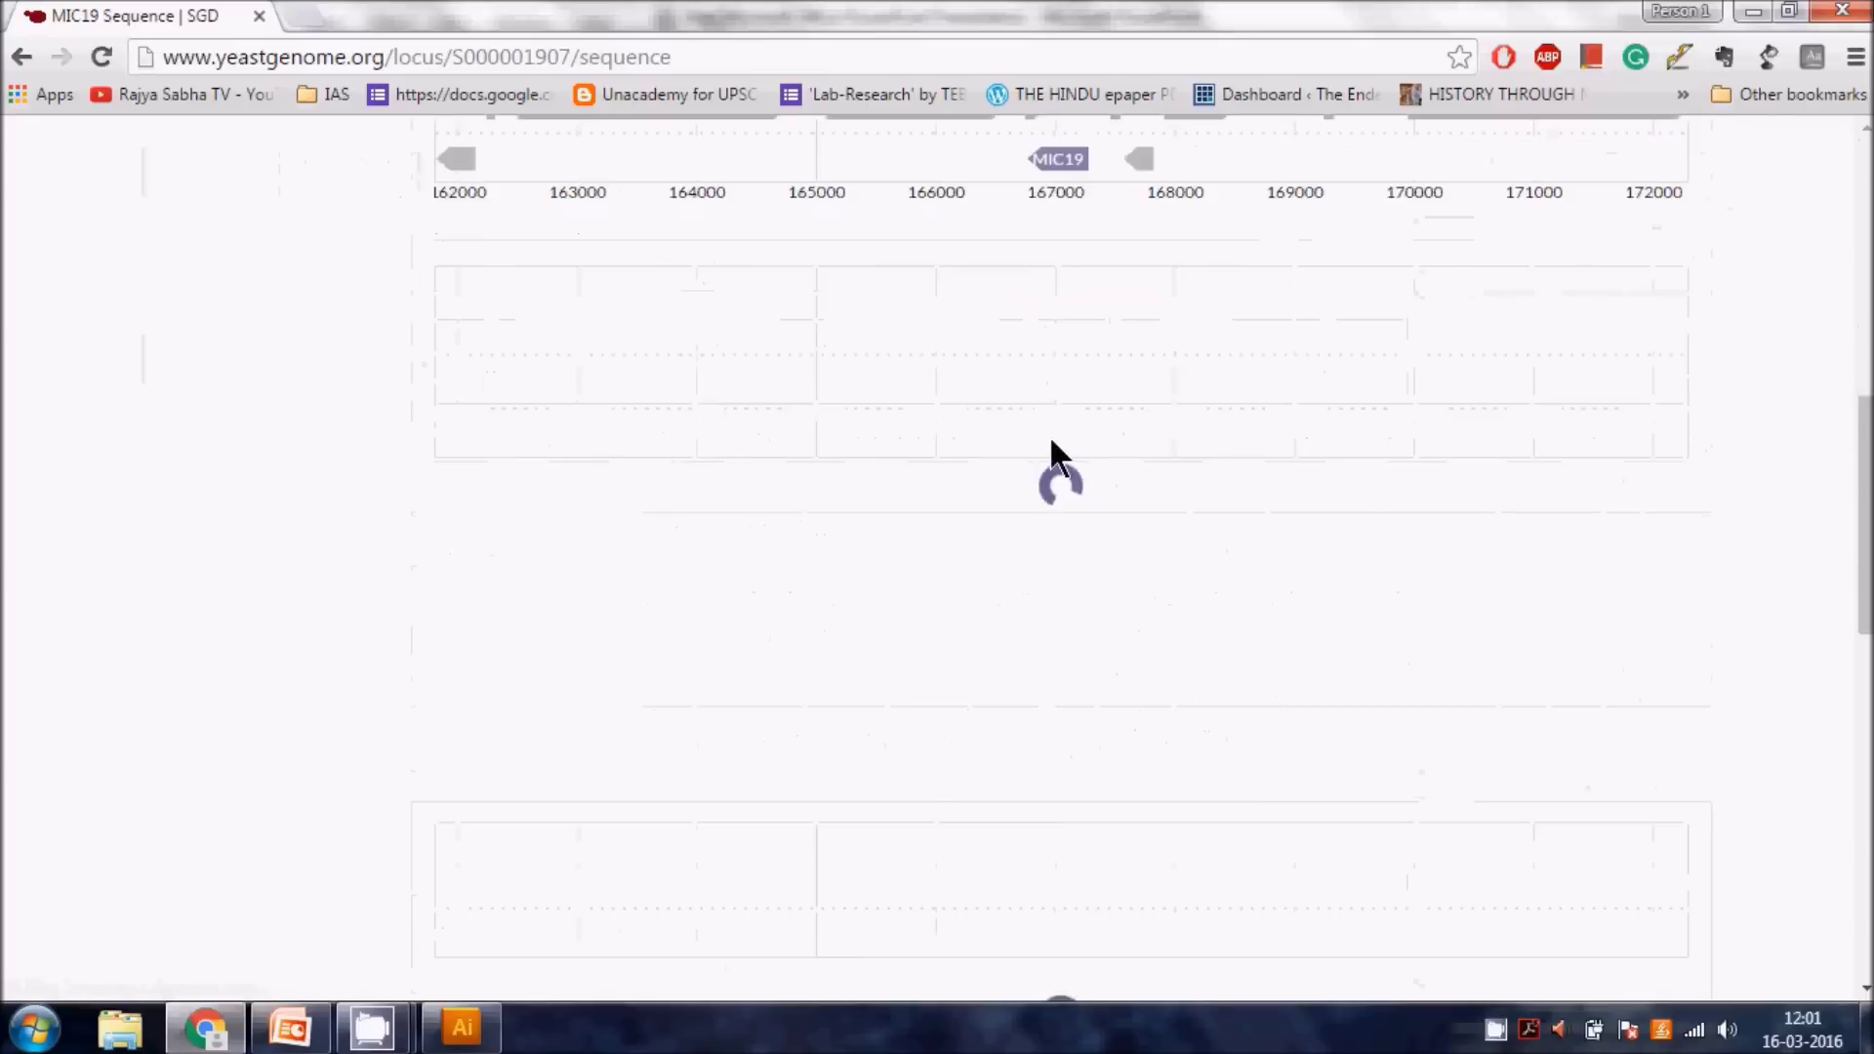
{"action": "scroll", "coordinate": [406, 518], "scroll_direction": "down", "scroll_amount": 5}
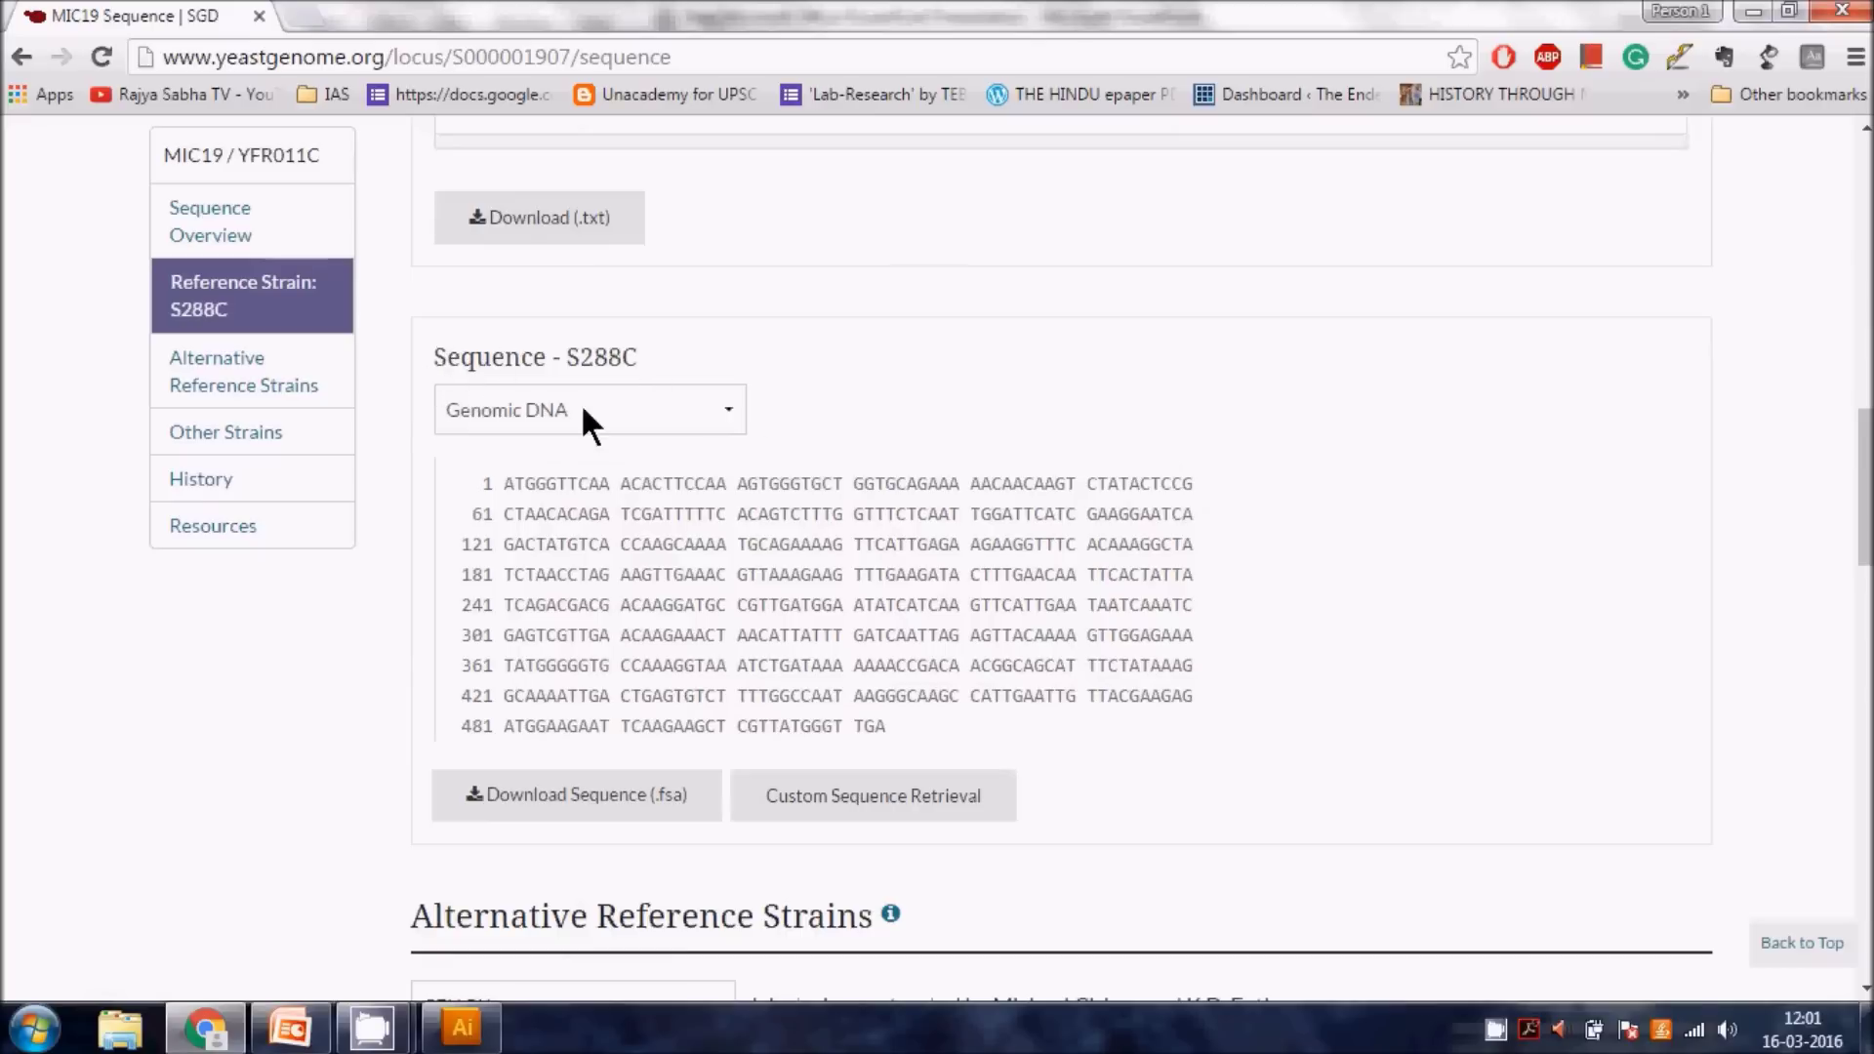
- Display the S288C sequence of MIC19 as Protein and as Coding DNA
{"action": "left_click", "coordinate": [711, 410]}
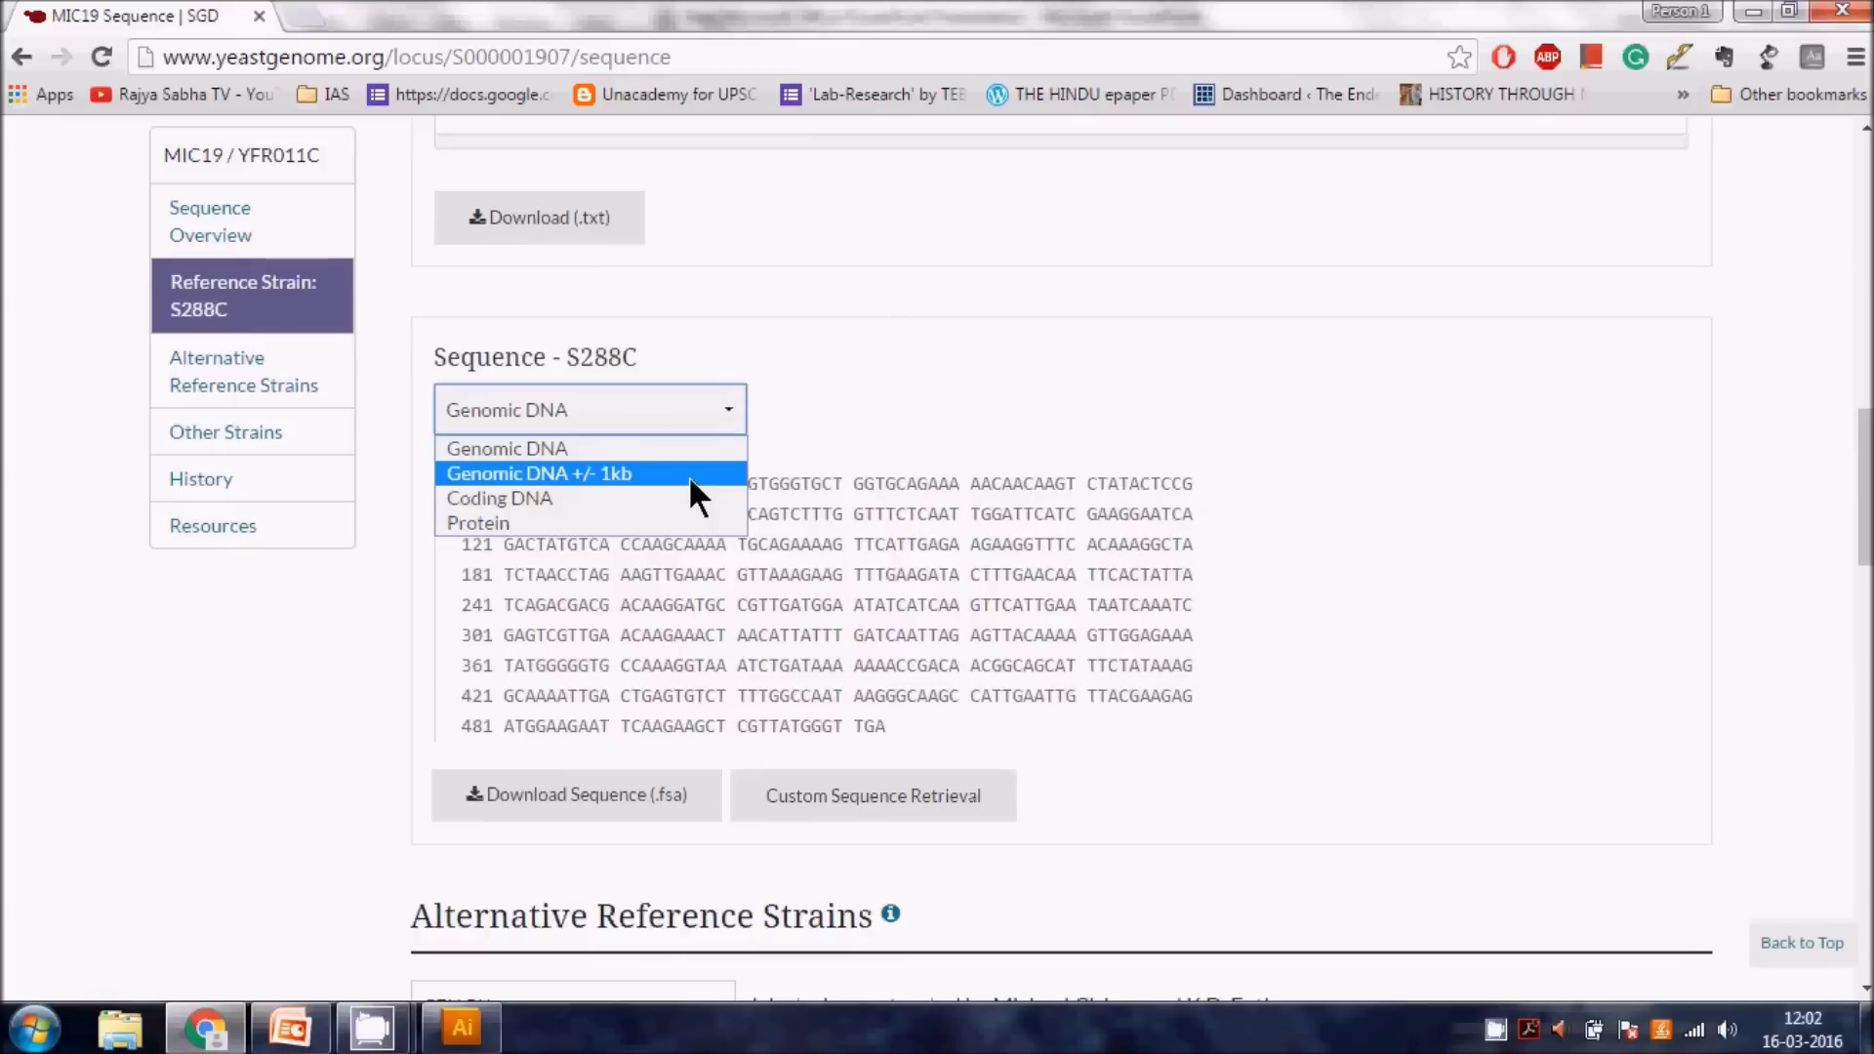
{"action": "left_click", "coordinate": [514, 519]}
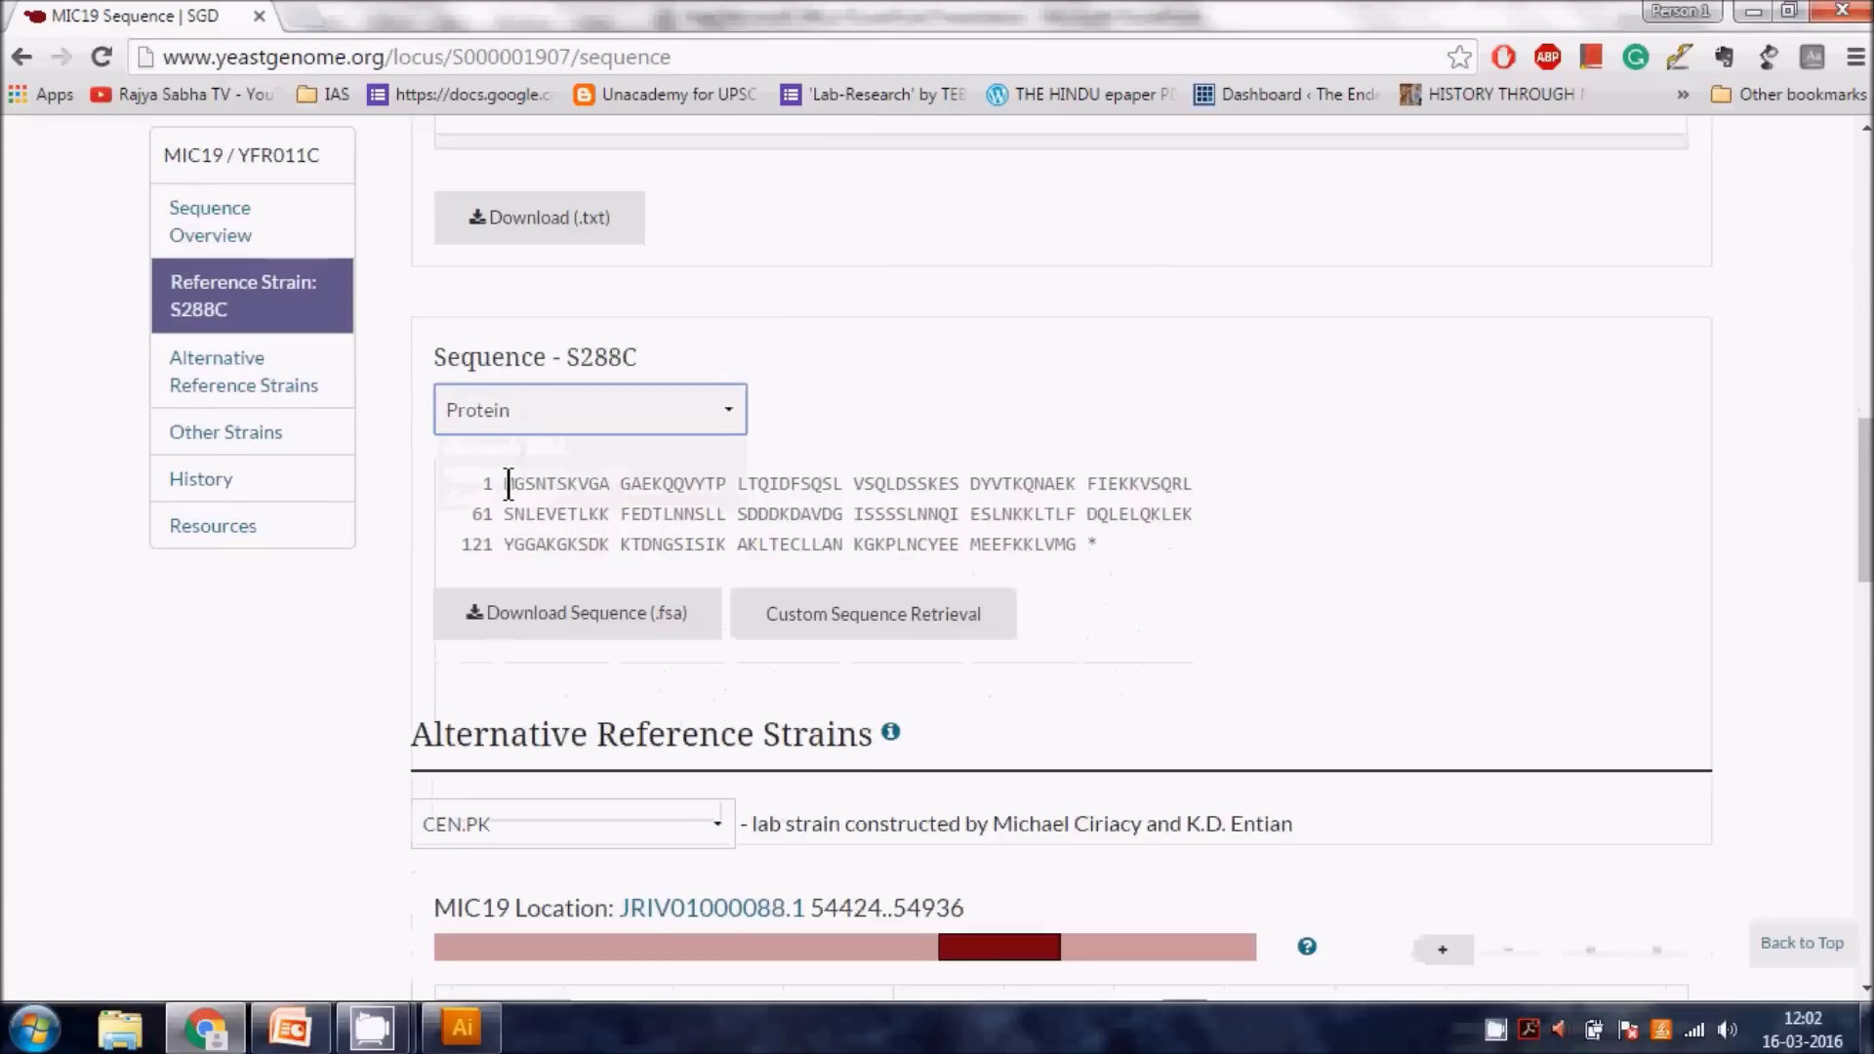
{"action": "left_click", "coordinate": [506, 483]}
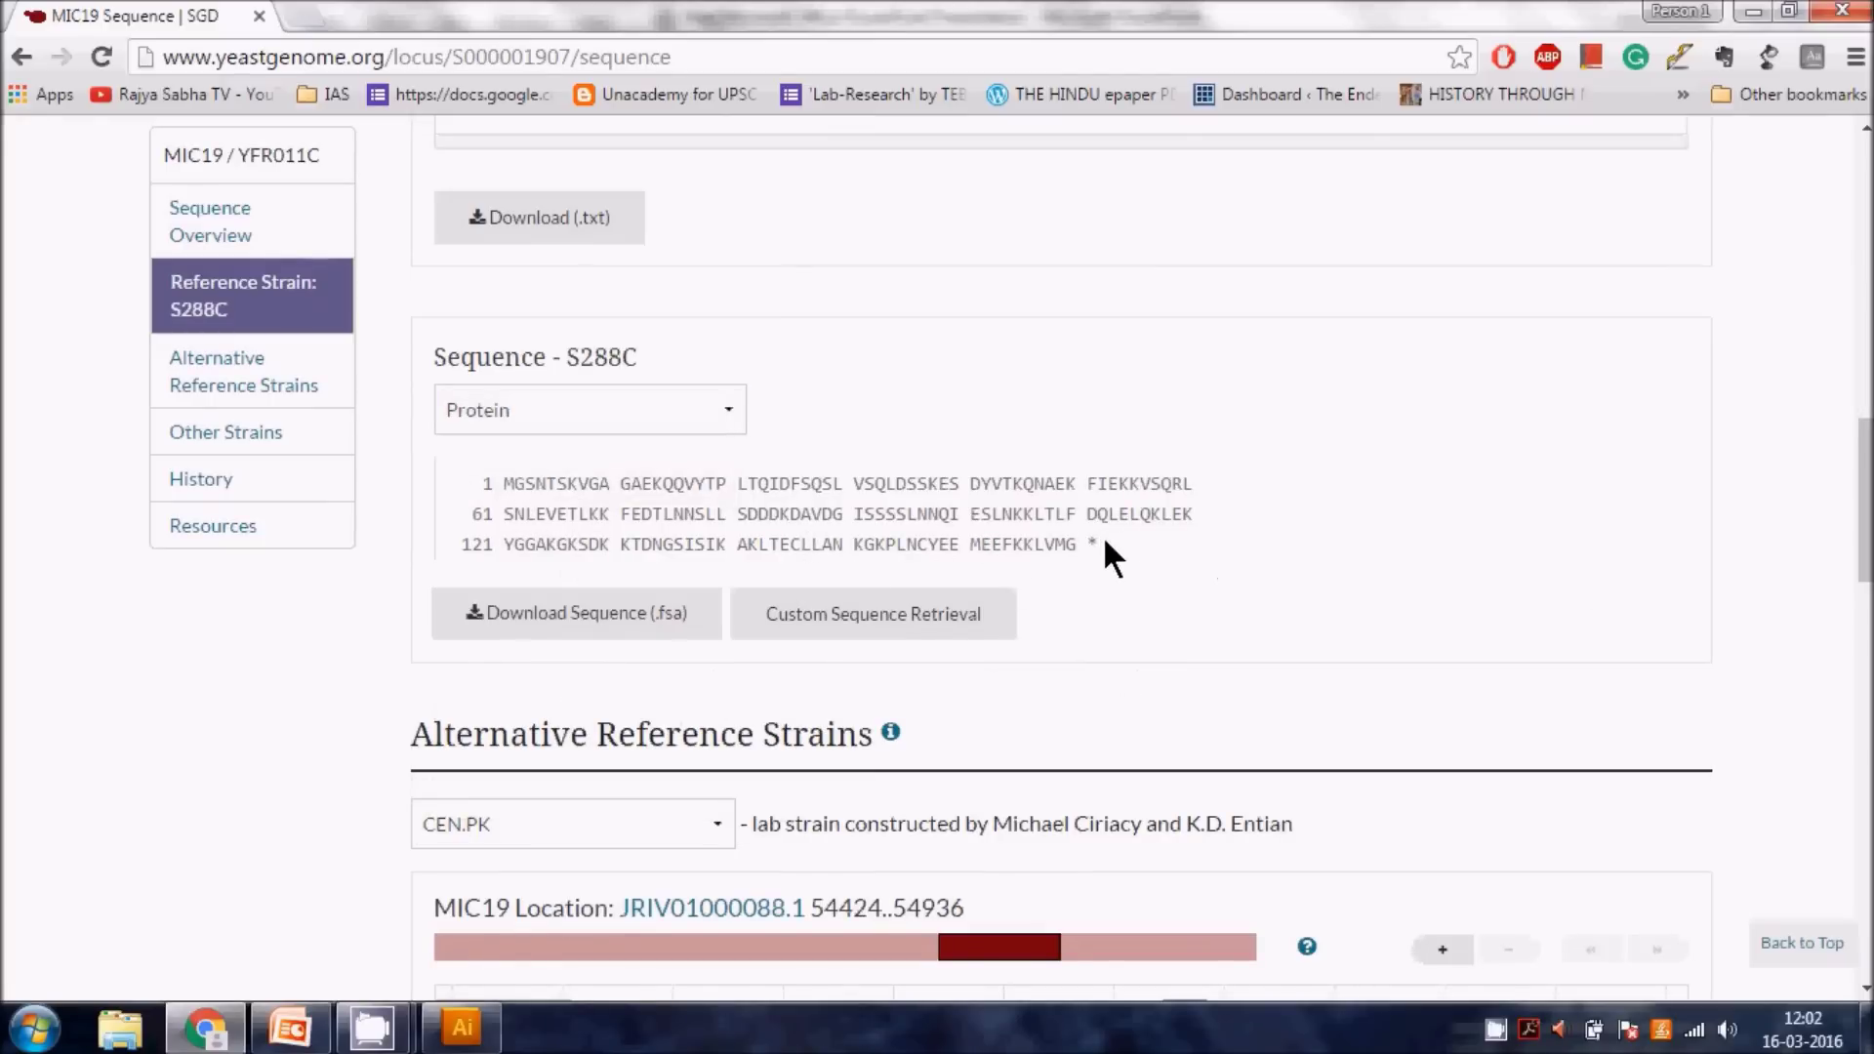
{"action": "left_click", "coordinate": [562, 408]}
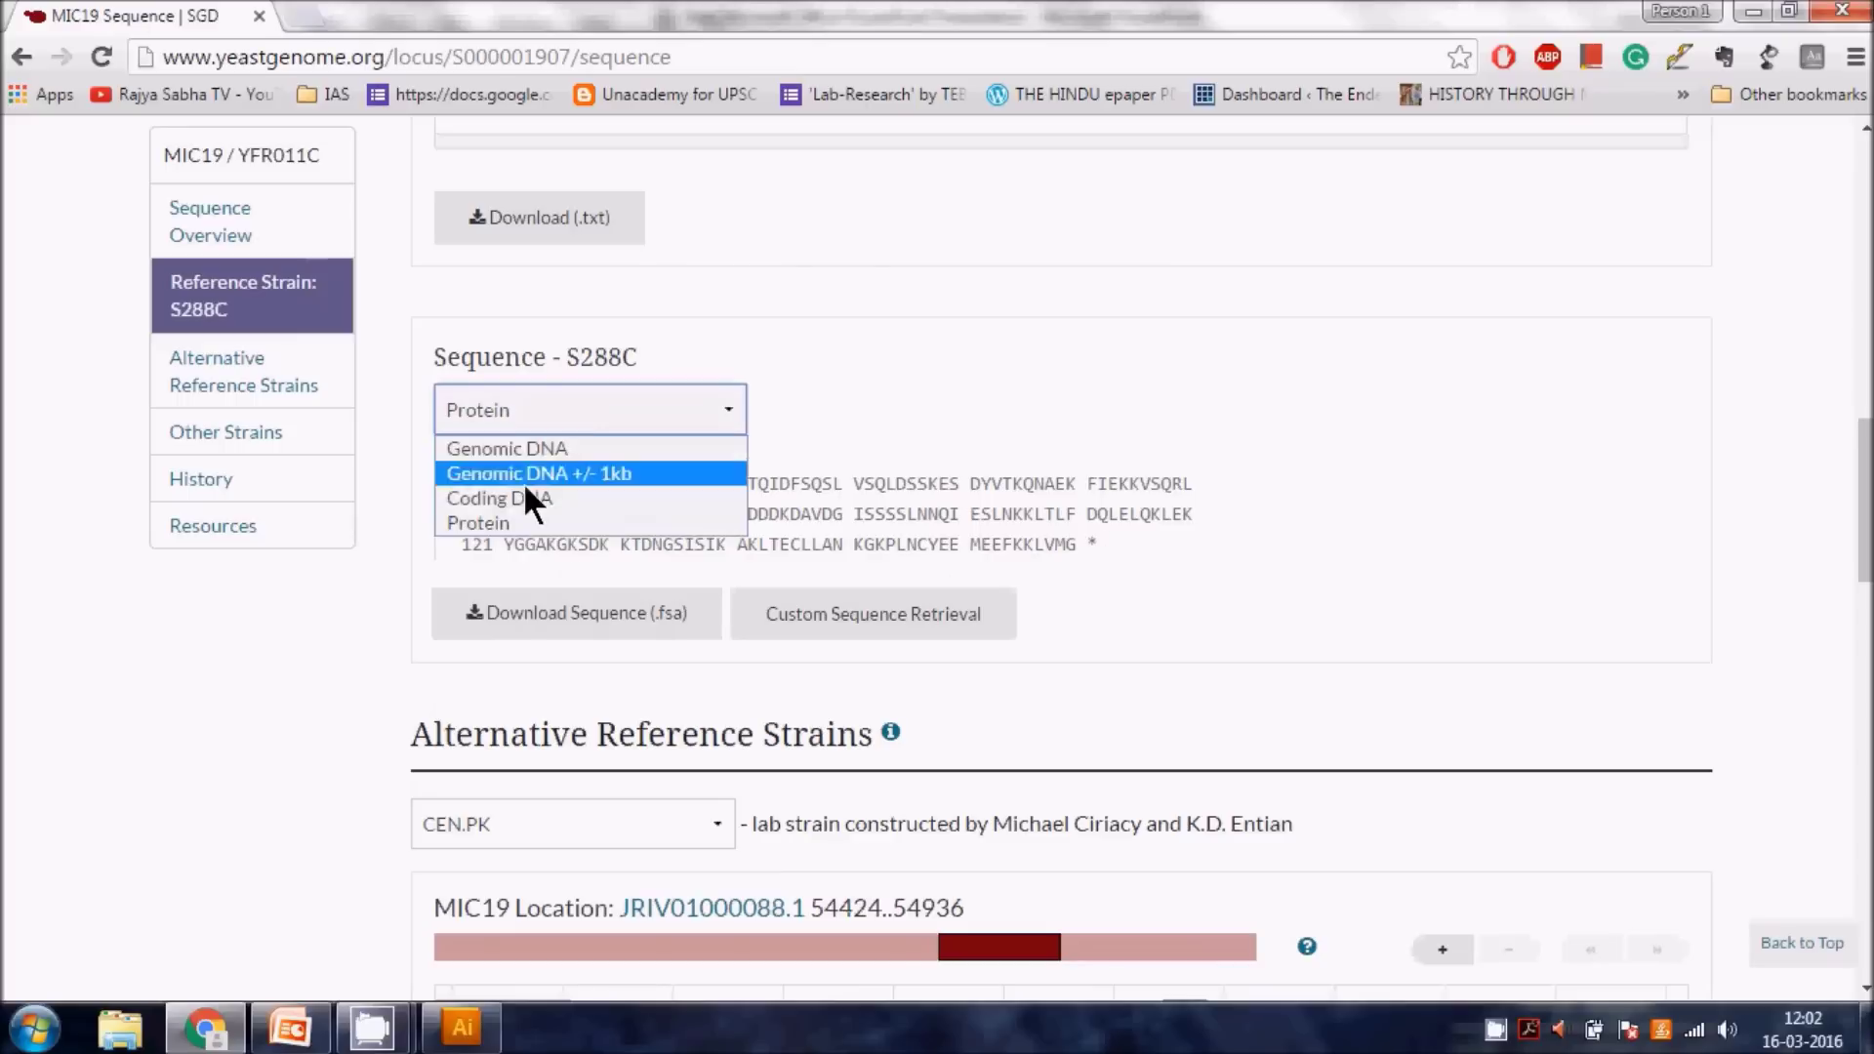
{"action": "left_click", "coordinate": [531, 495]}
- Switch the S288C sequence to Genomic DNA +/- 1kb and look through it
{"action": "left_click", "coordinate": [578, 414]}
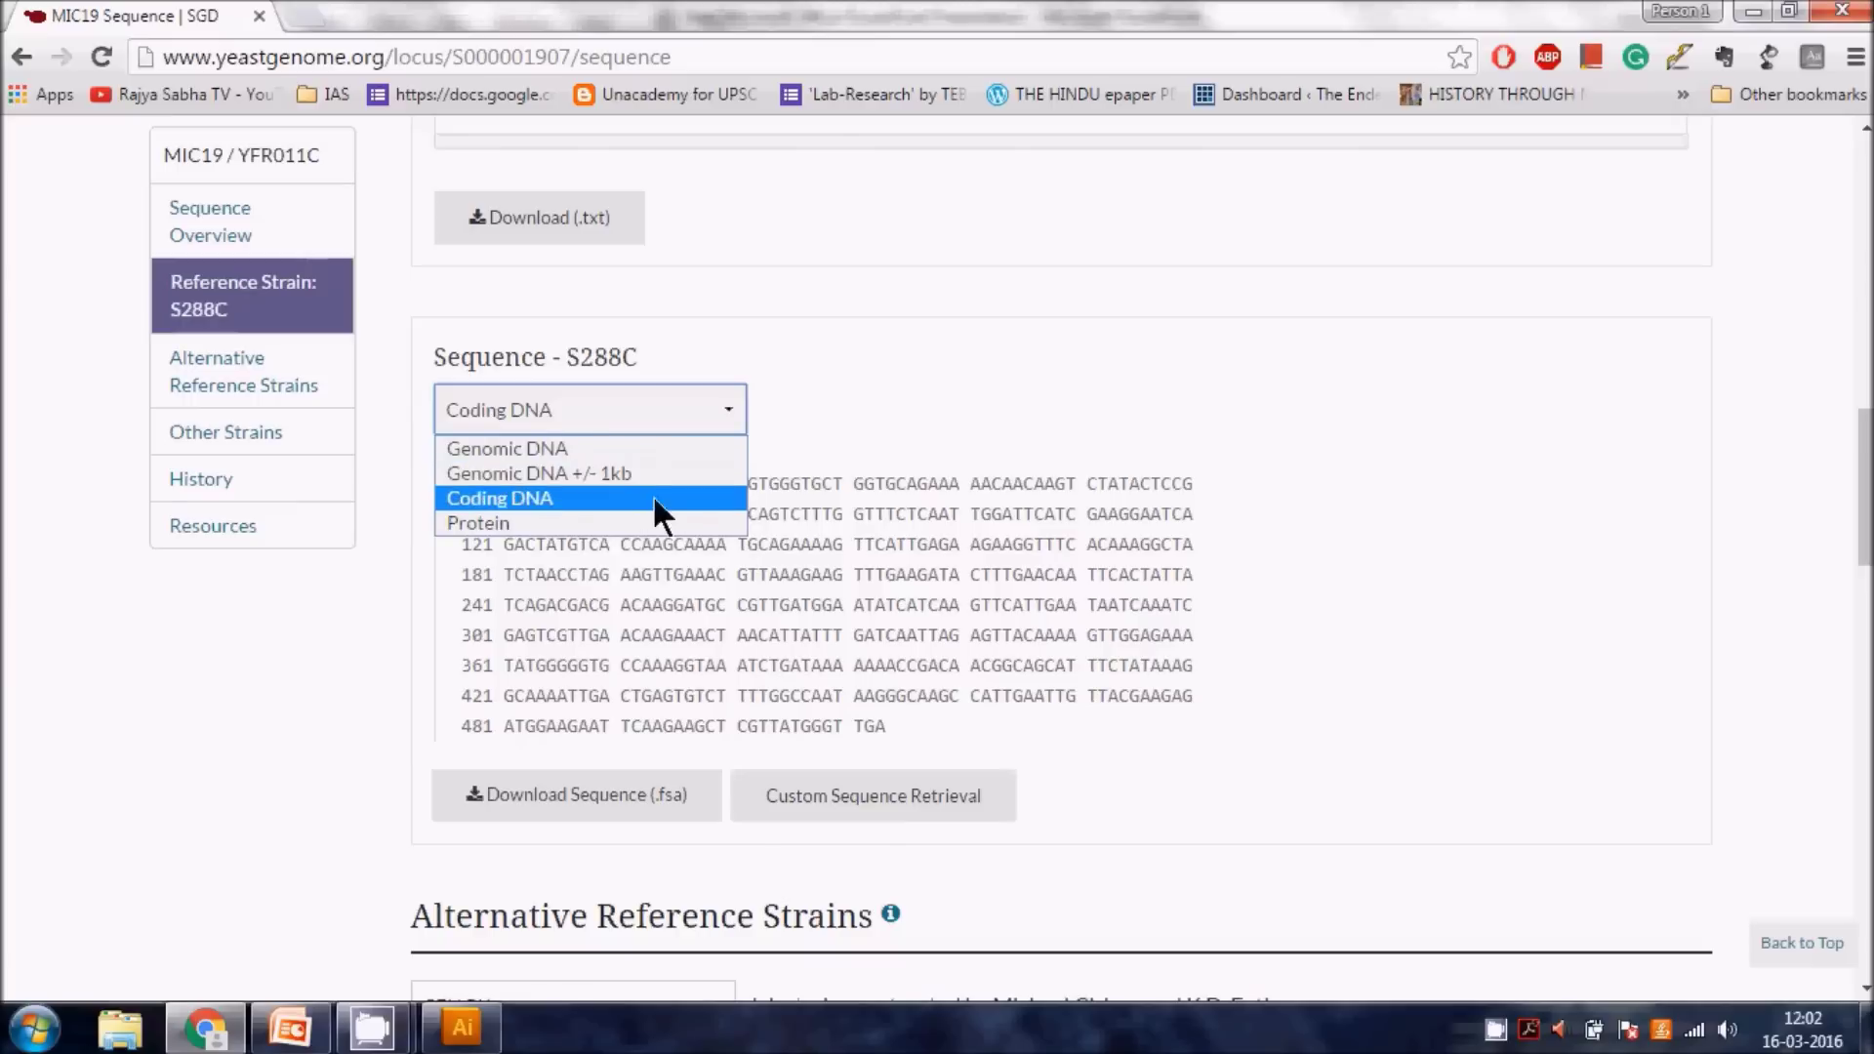
{"action": "left_click", "coordinate": [542, 475]}
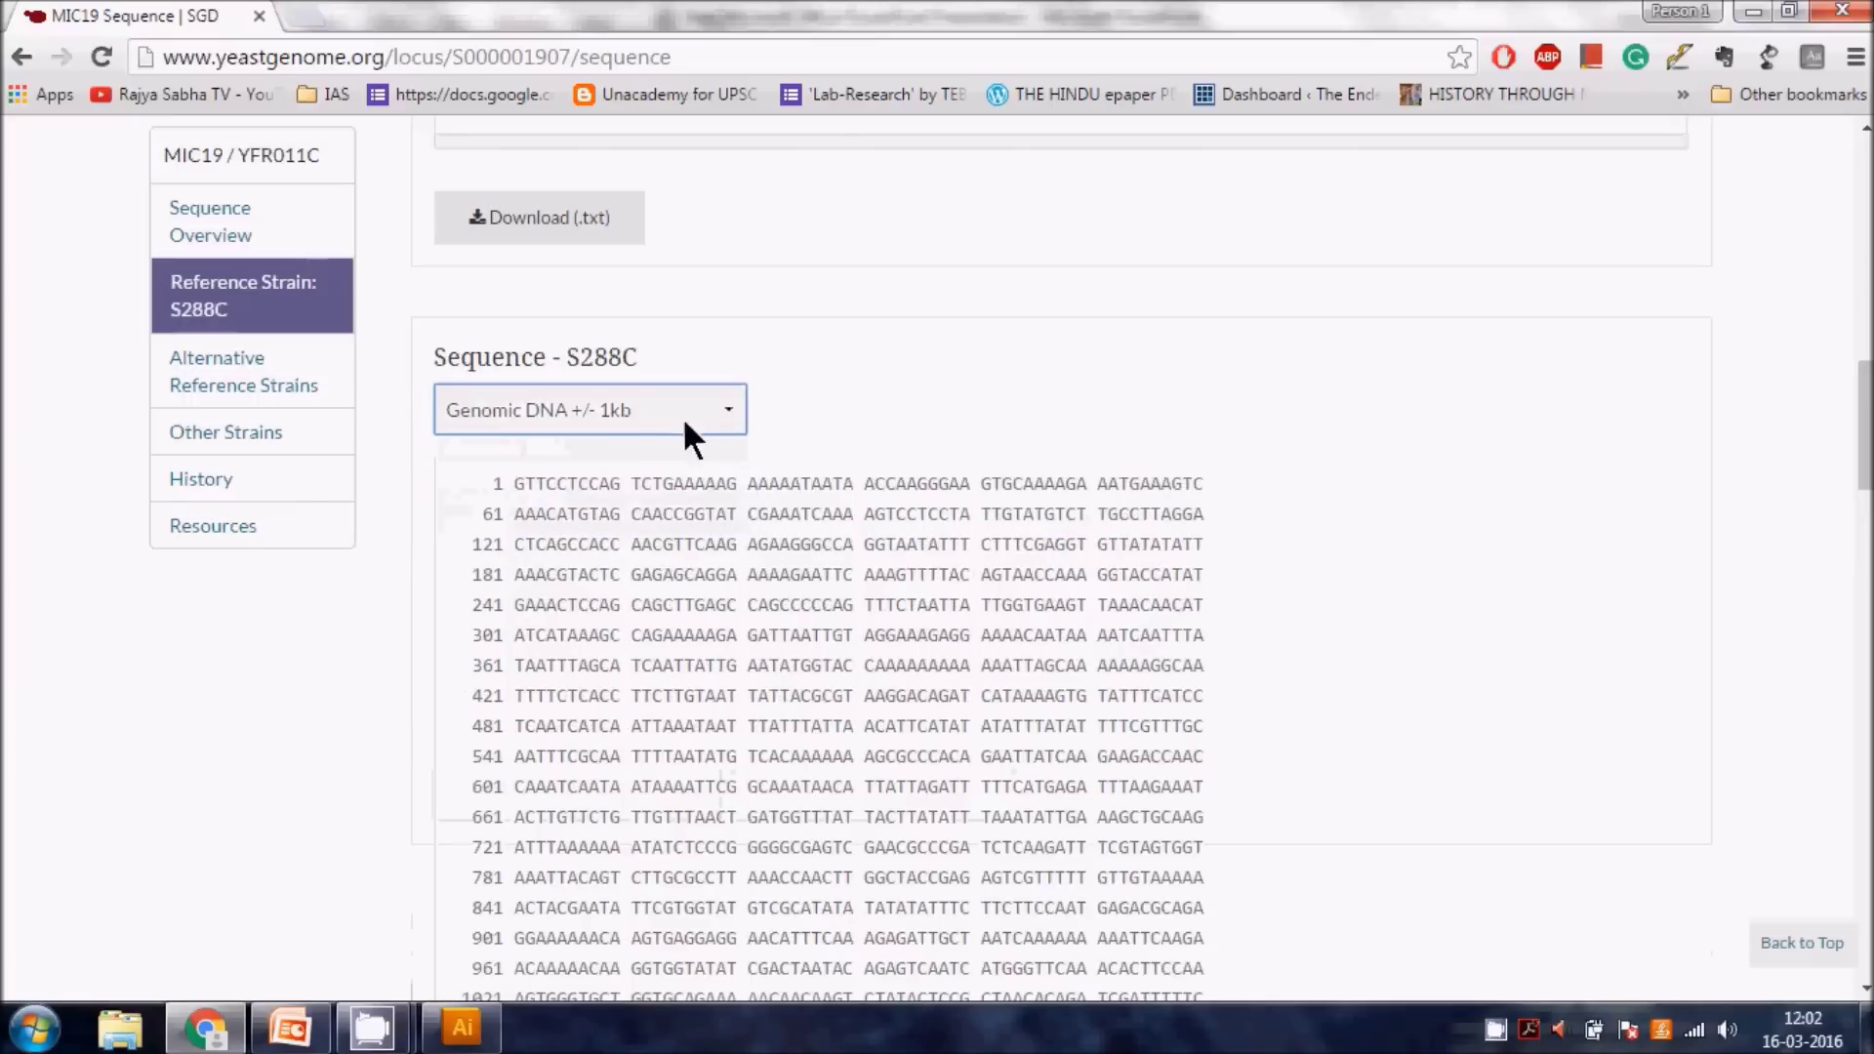
{"action": "scroll", "coordinate": [1074, 646], "scroll_direction": "down", "scroll_amount": 3}
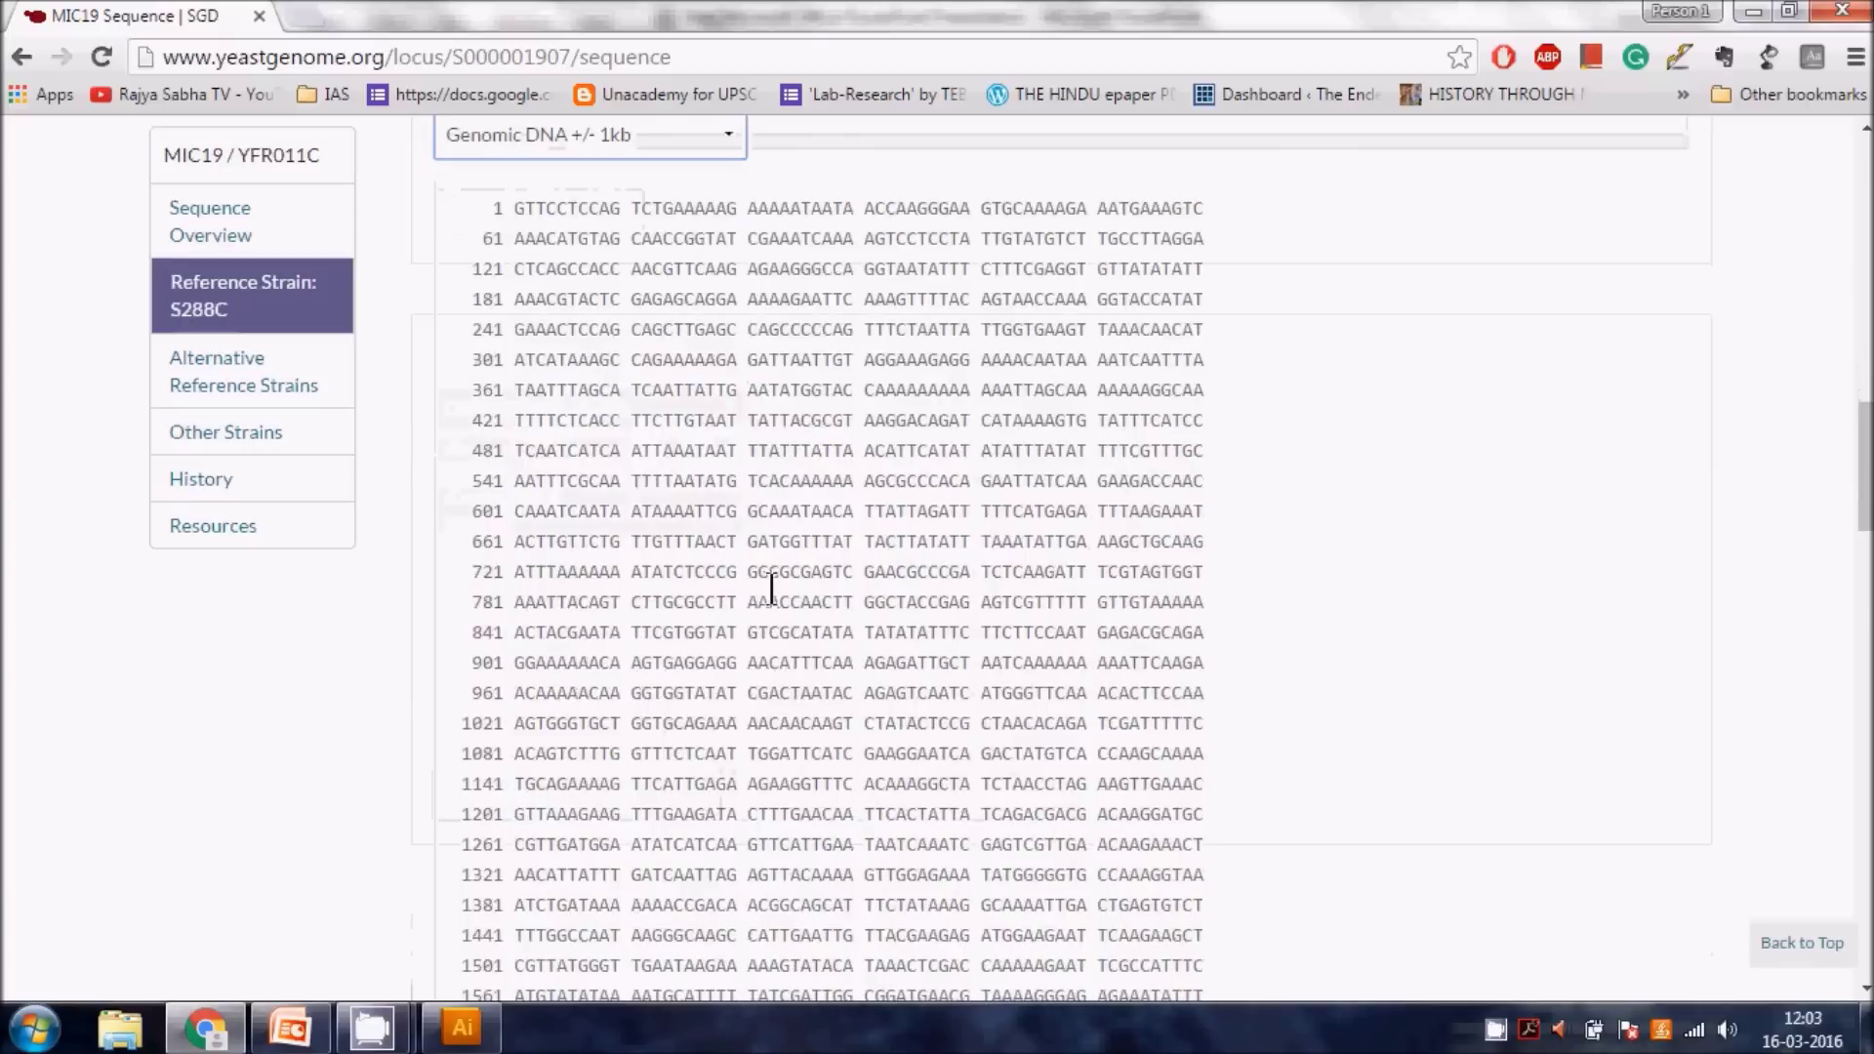
- Show the S288C sequence as Genomic DNA and copy its first ten bases, ATGGGTTCAA
{"action": "left_click", "coordinate": [730, 133]}
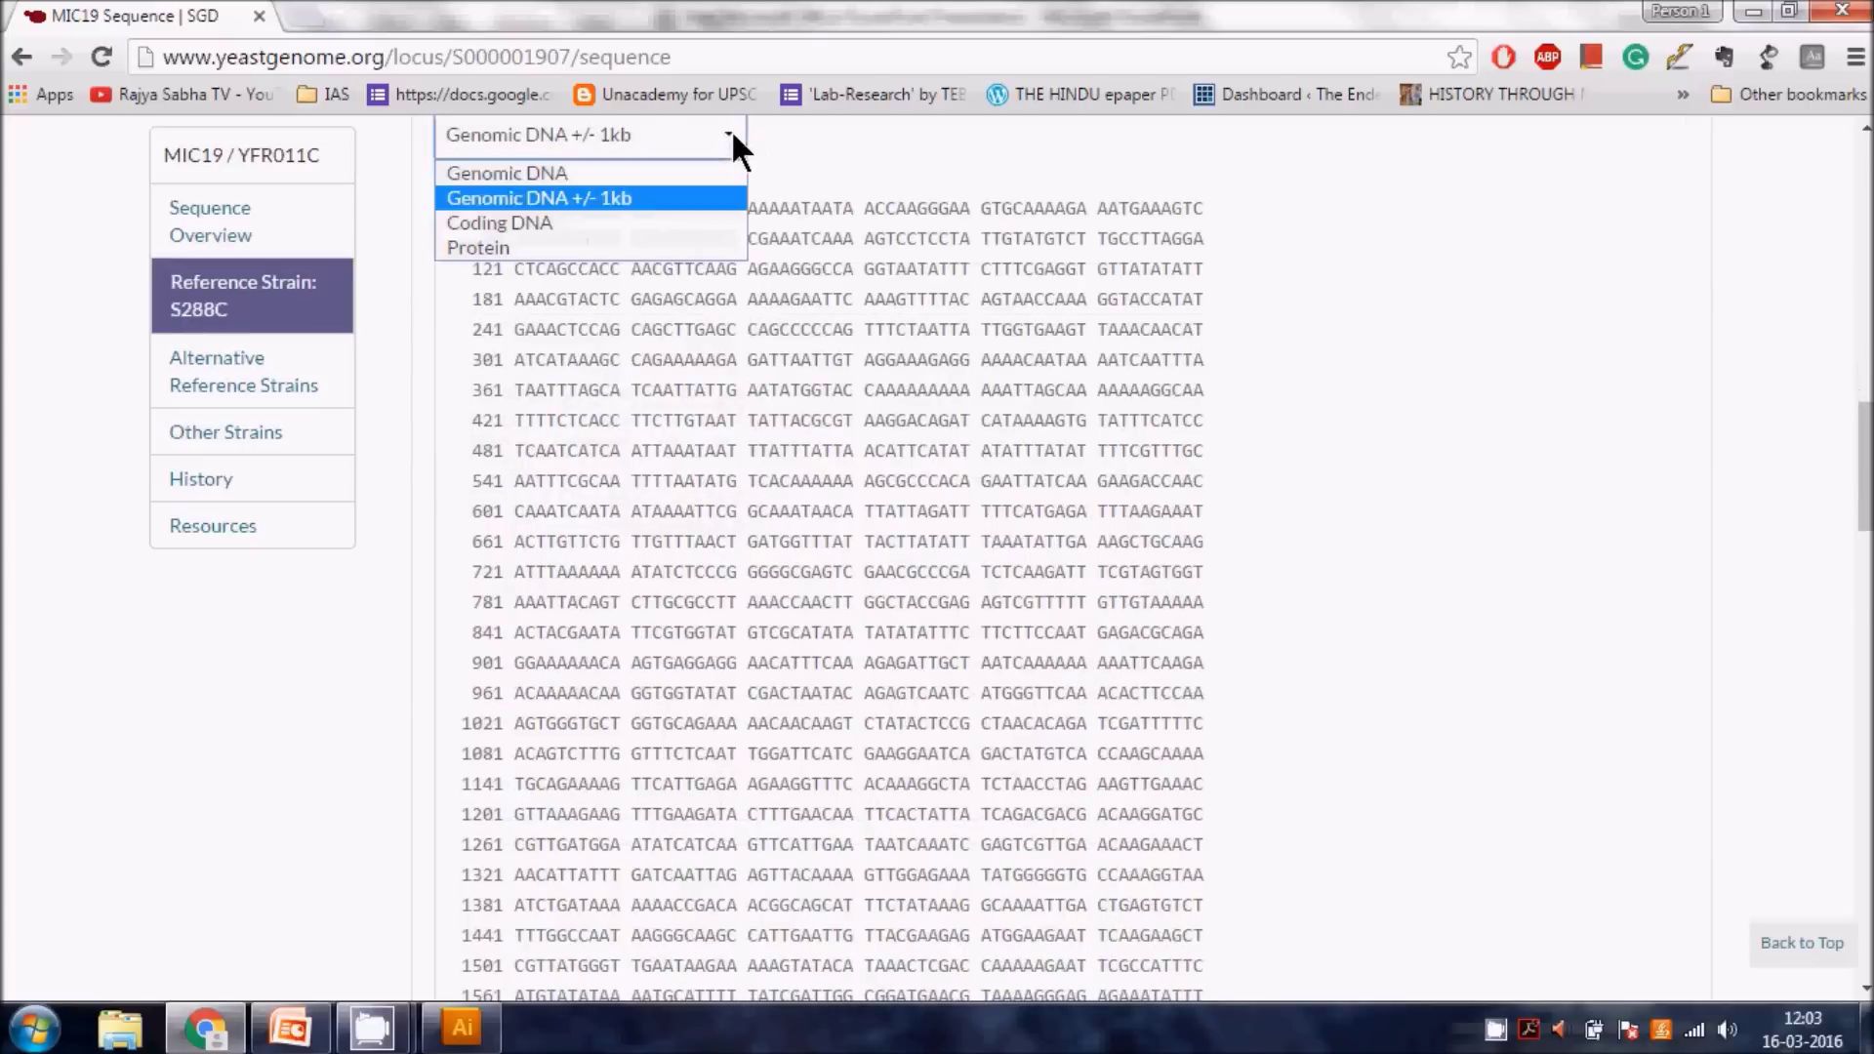
{"action": "left_click", "coordinate": [647, 182]}
{"action": "left_click_drag", "start_coordinate": [503, 207], "coordinate": [609, 208]}
{"action": "key", "text": "ctrl+c"}
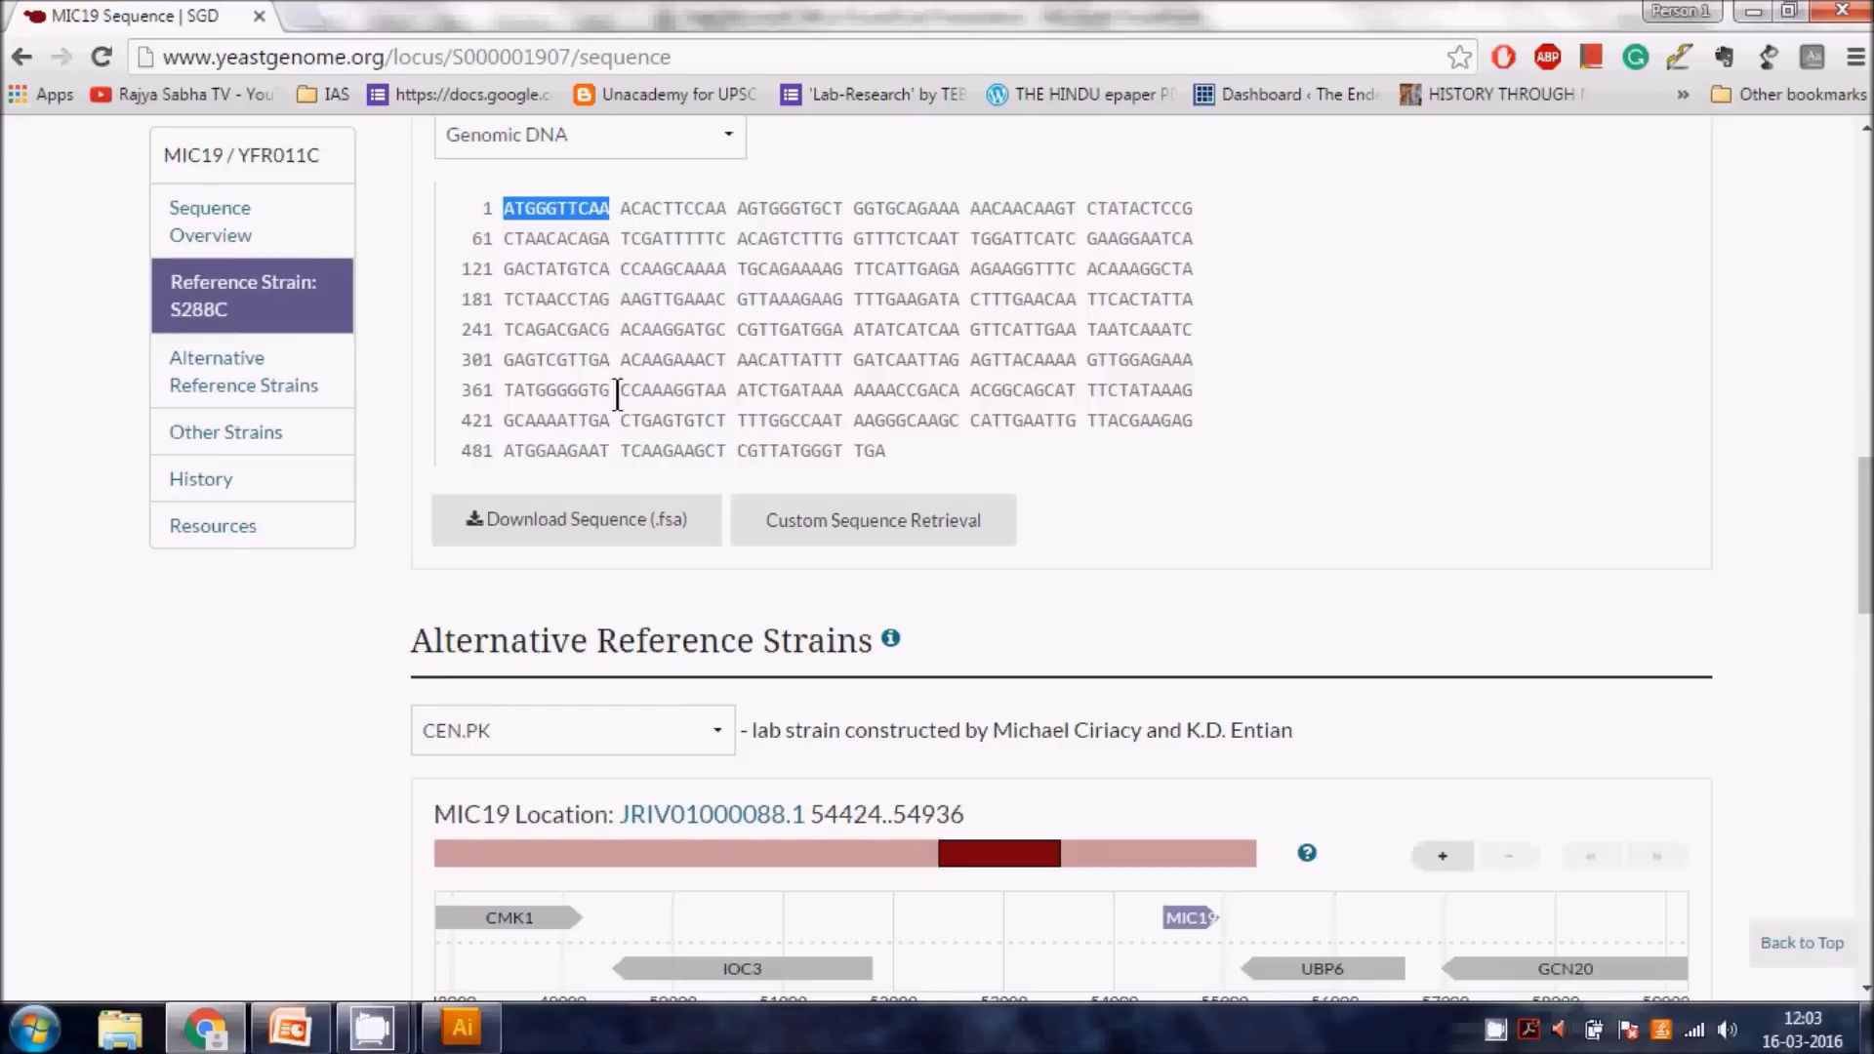
- Switch the S288C sequence to Genomic DNA +/- 1kb and find the copied start ATGGGTTCAA in it
{"action": "scroll", "coordinate": [624, 391], "scroll_direction": "up", "scroll_amount": 3}
{"action": "left_click", "coordinate": [730, 408]}
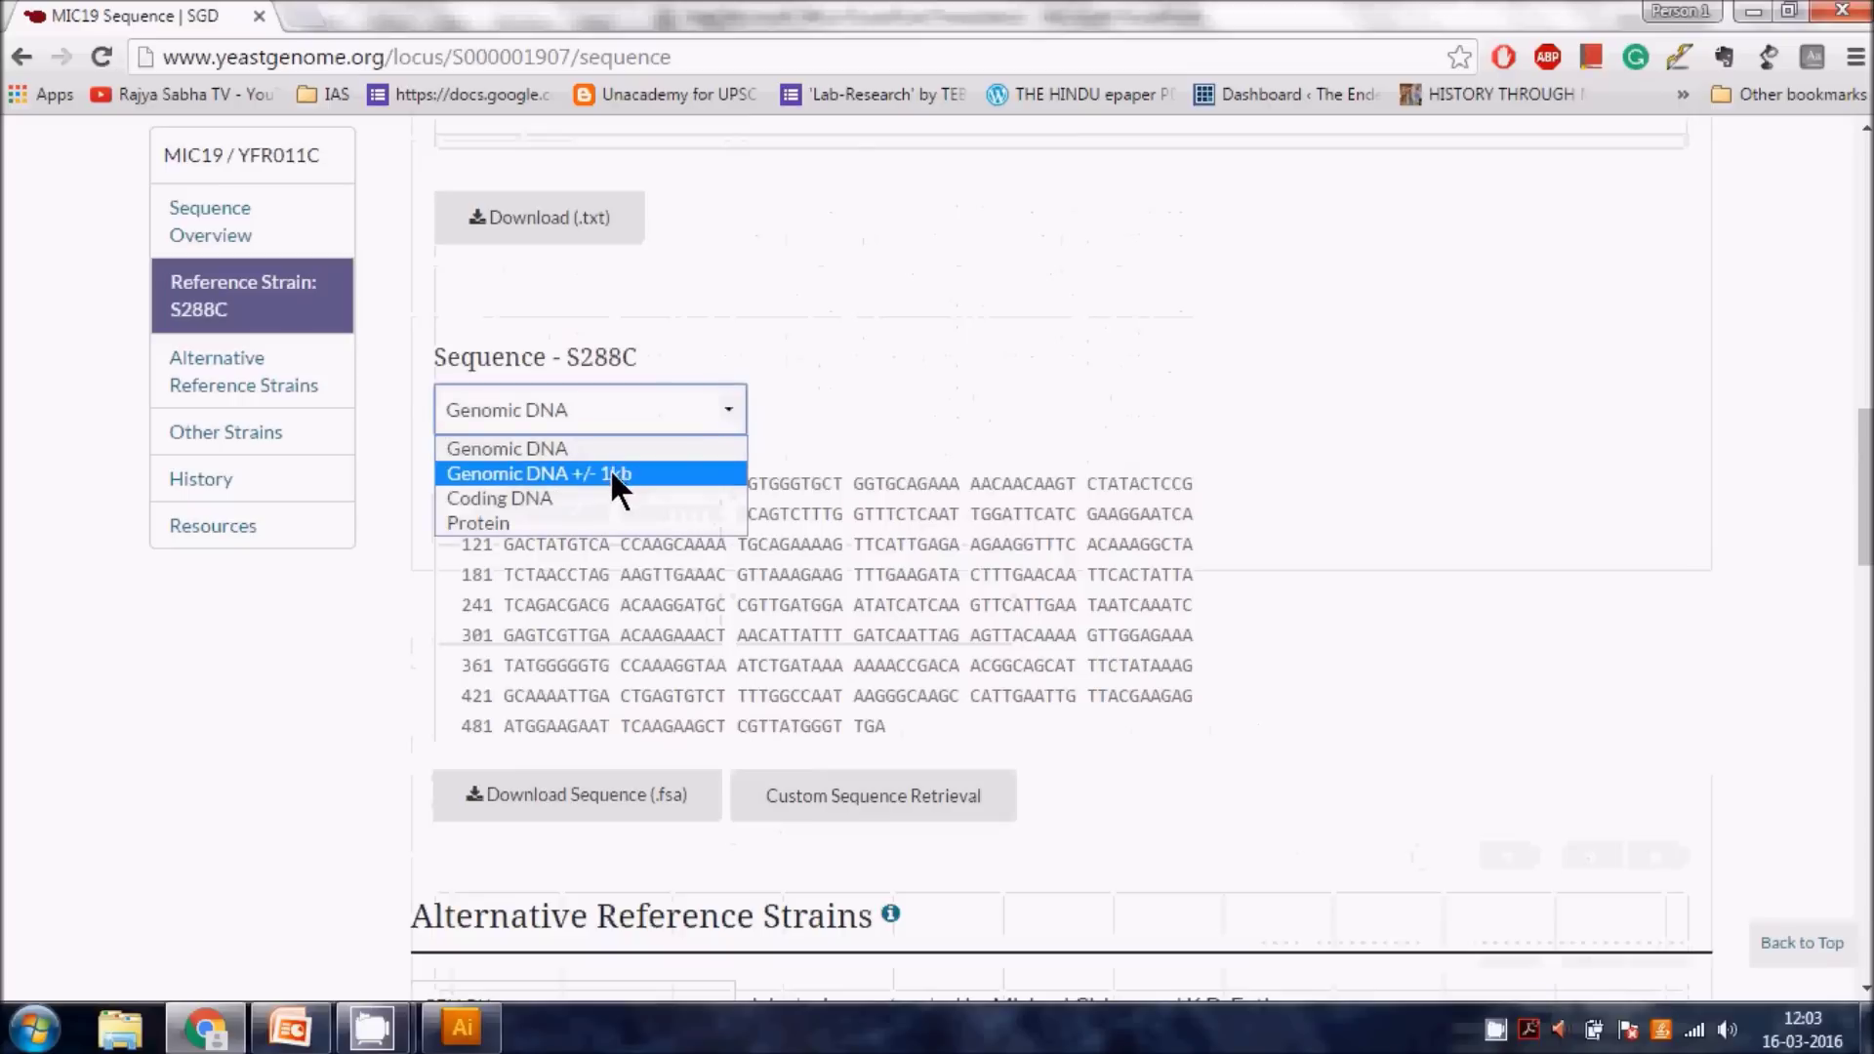
{"action": "left_click", "coordinate": [621, 474]}
{"action": "key", "text": "ctrl+f"}
{"action": "key", "text": "ctrl+v"}
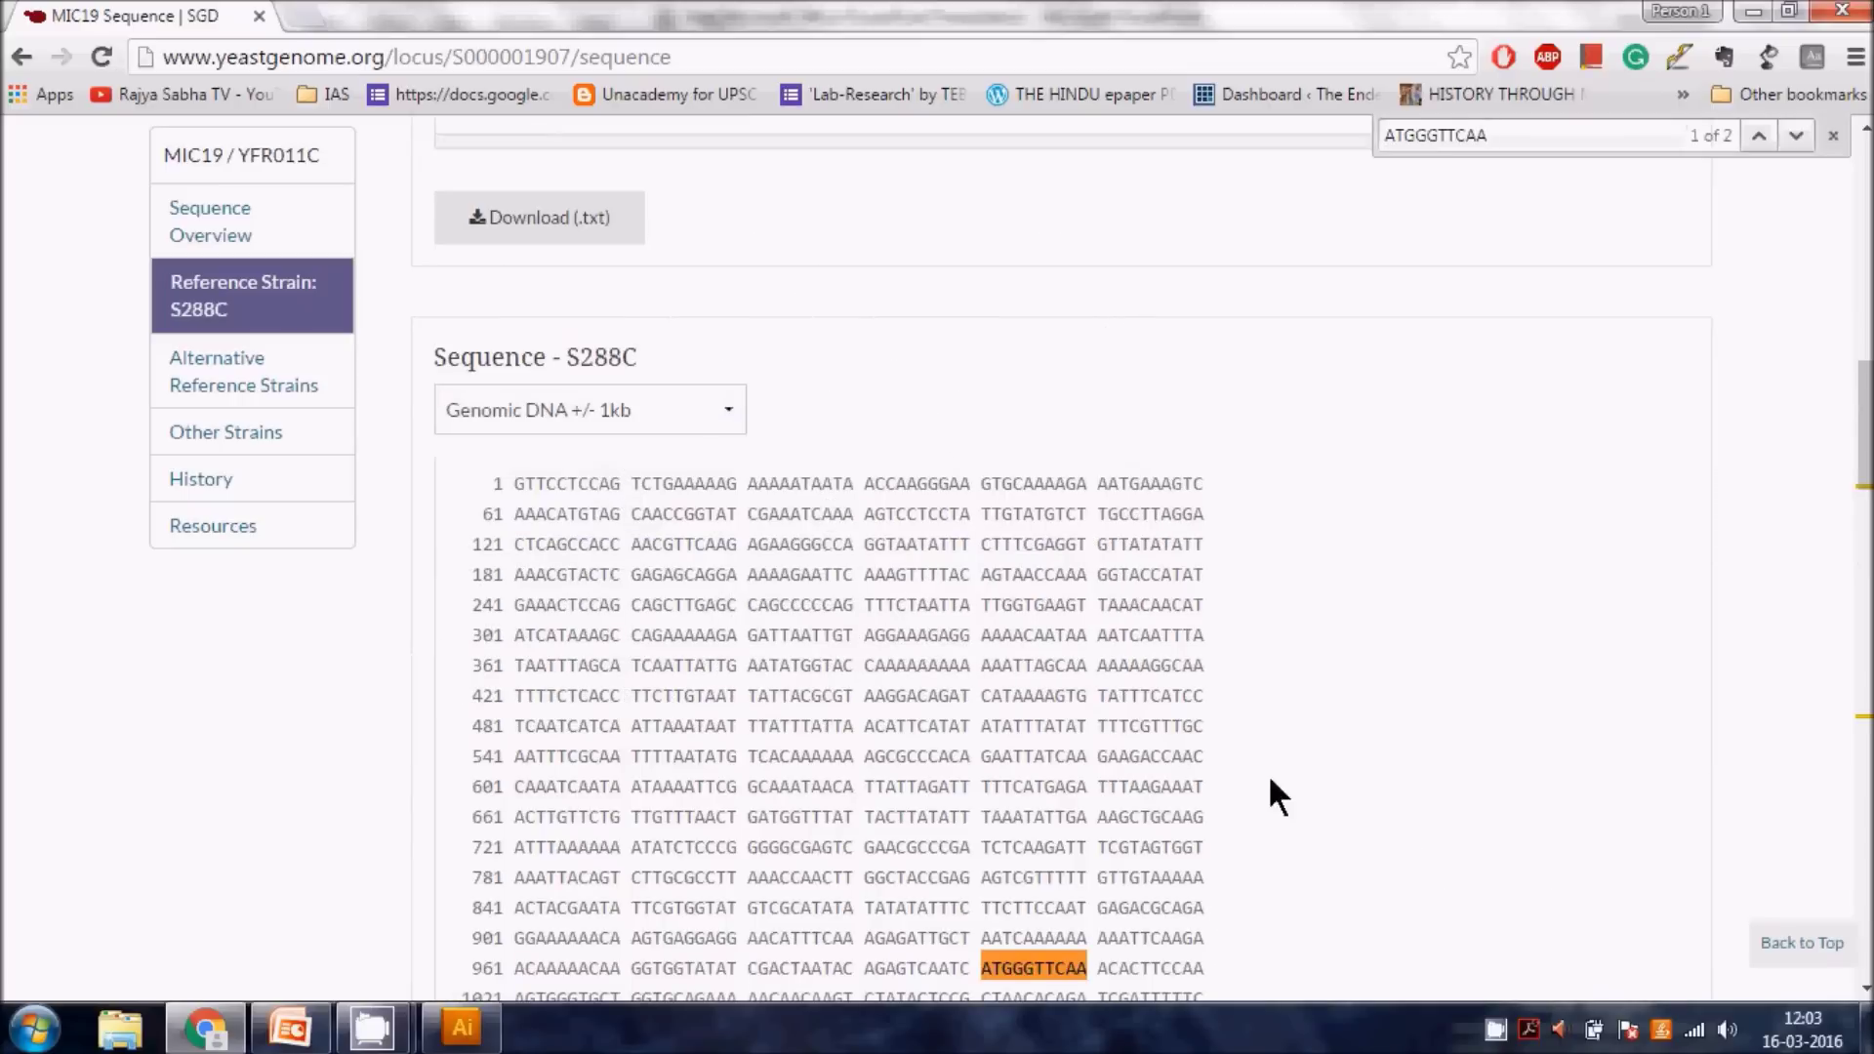
- Highlight the upstream region from base 1 up to ATGGGTTCAA and review the rest of the flanked sequence
{"action": "scroll", "coordinate": [1274, 780], "scroll_direction": "down", "scroll_amount": 3}
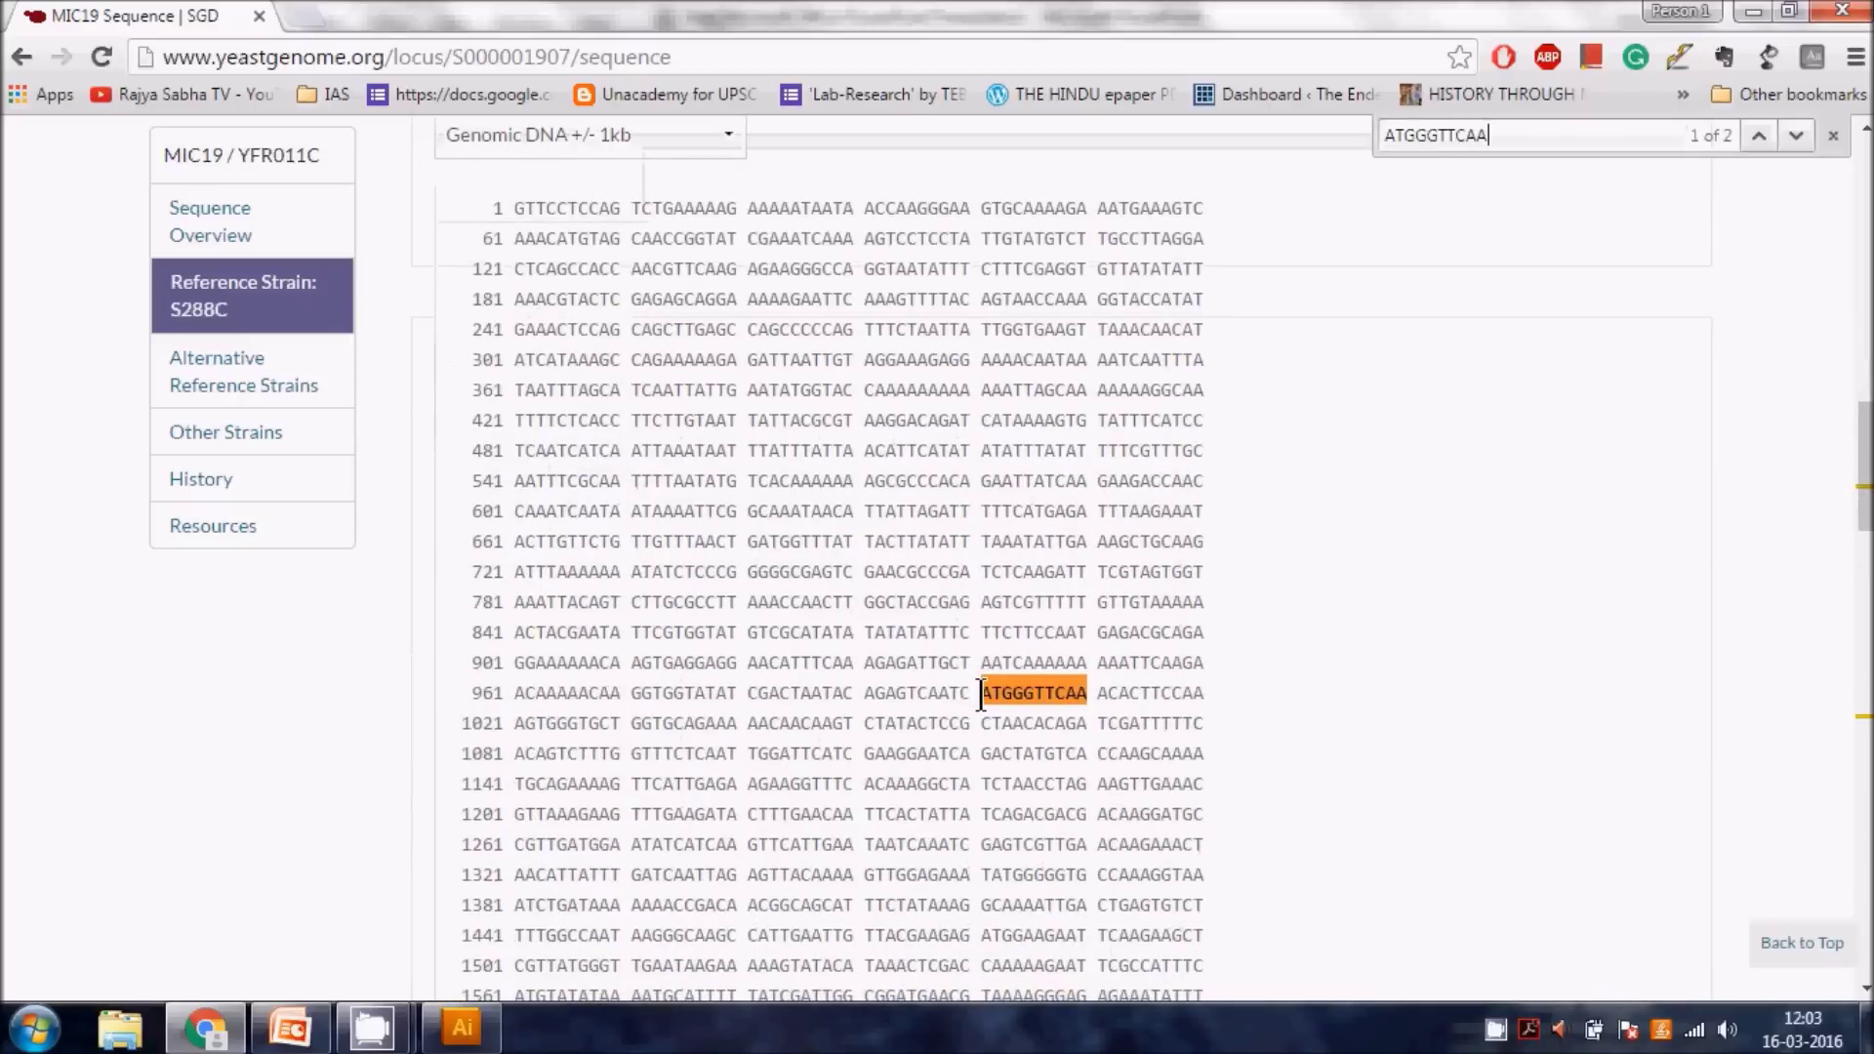
{"action": "left_click_drag", "start_coordinate": [981, 693], "coordinate": [507, 219]}
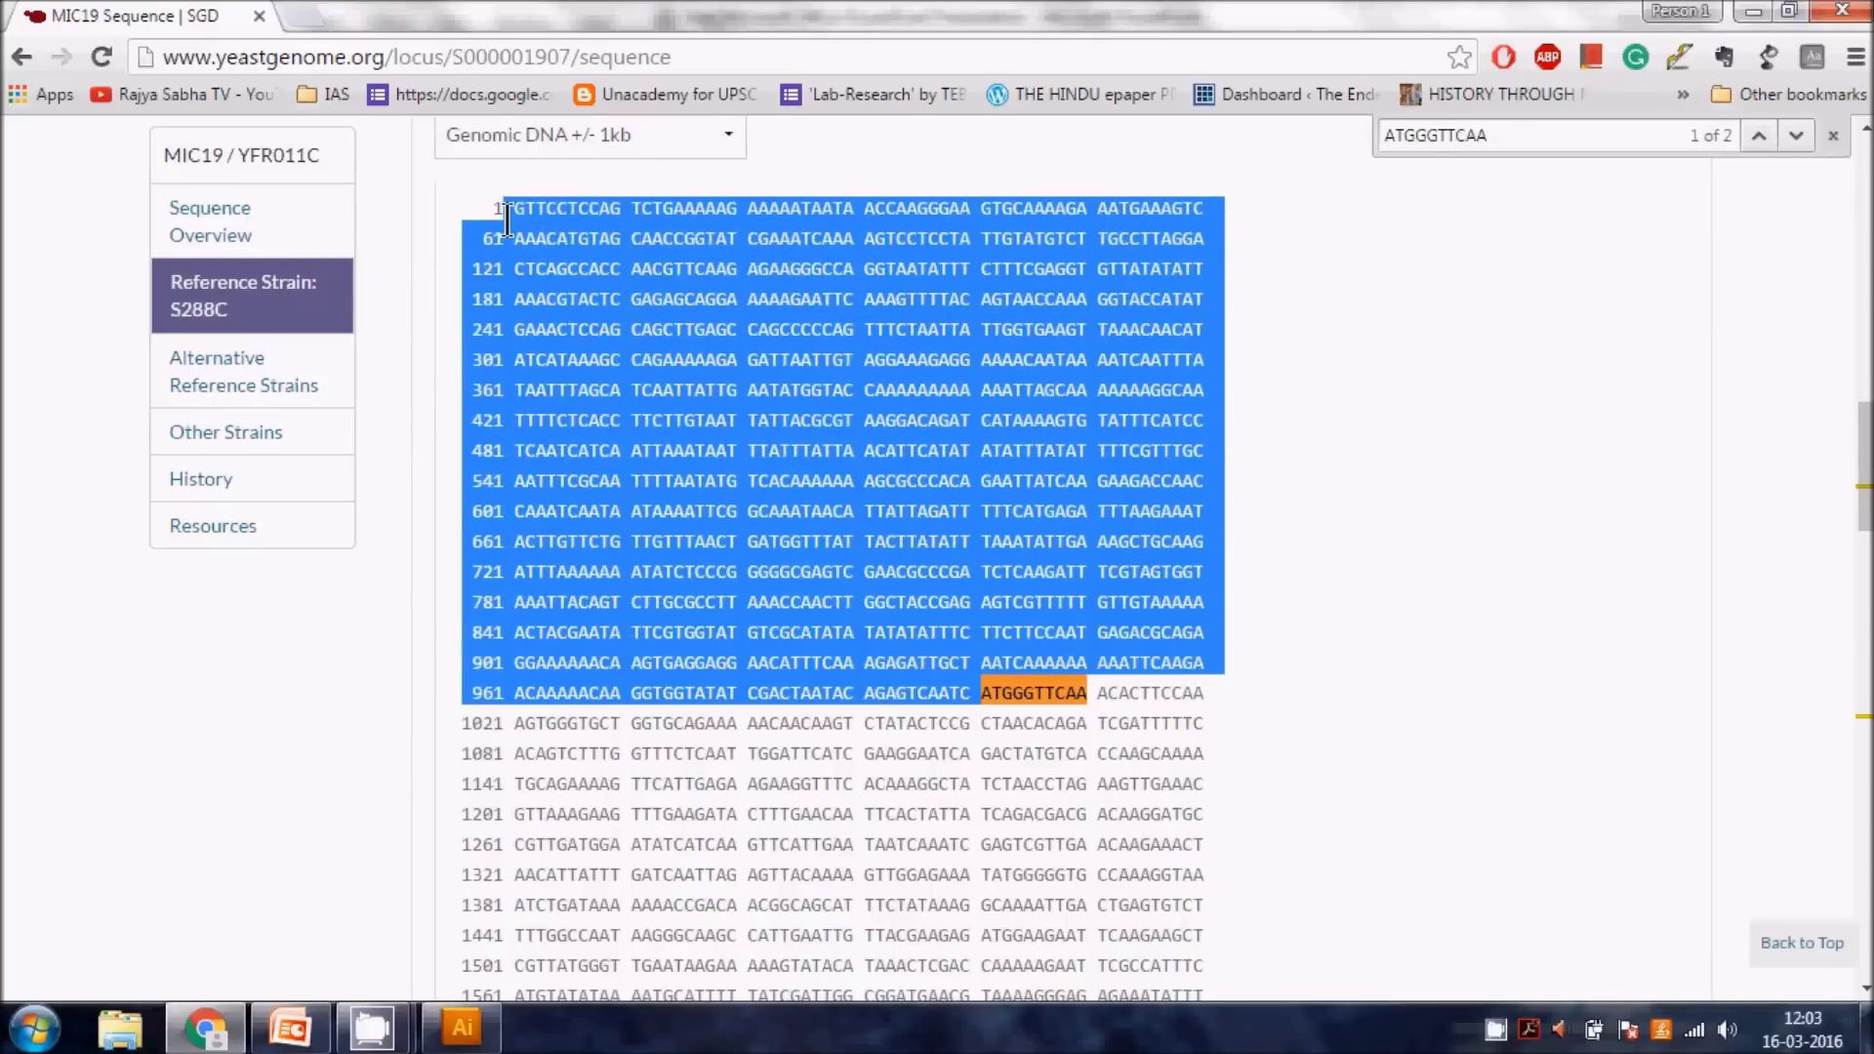
{"action": "scroll", "coordinate": [1073, 630], "scroll_direction": "down", "scroll_amount": 7}
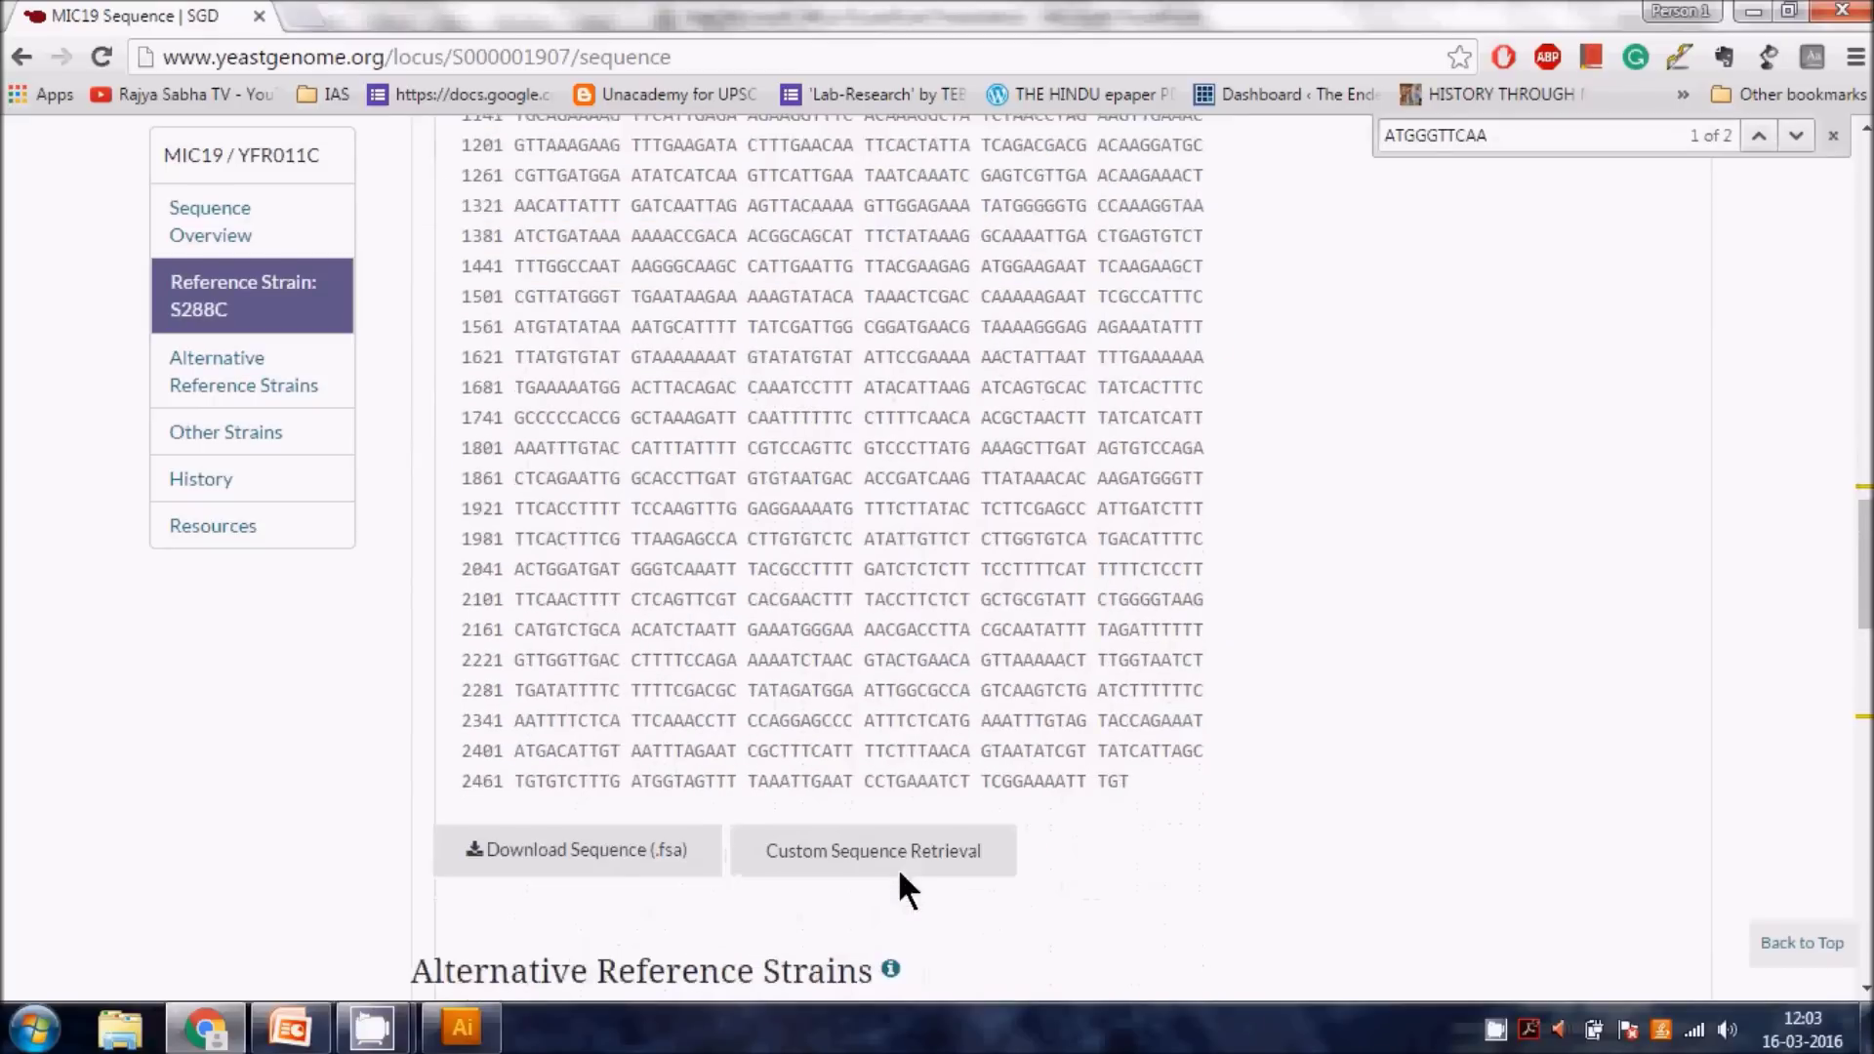
{"action": "scroll", "coordinate": [1127, 439], "scroll_direction": "up", "scroll_amount": 3}
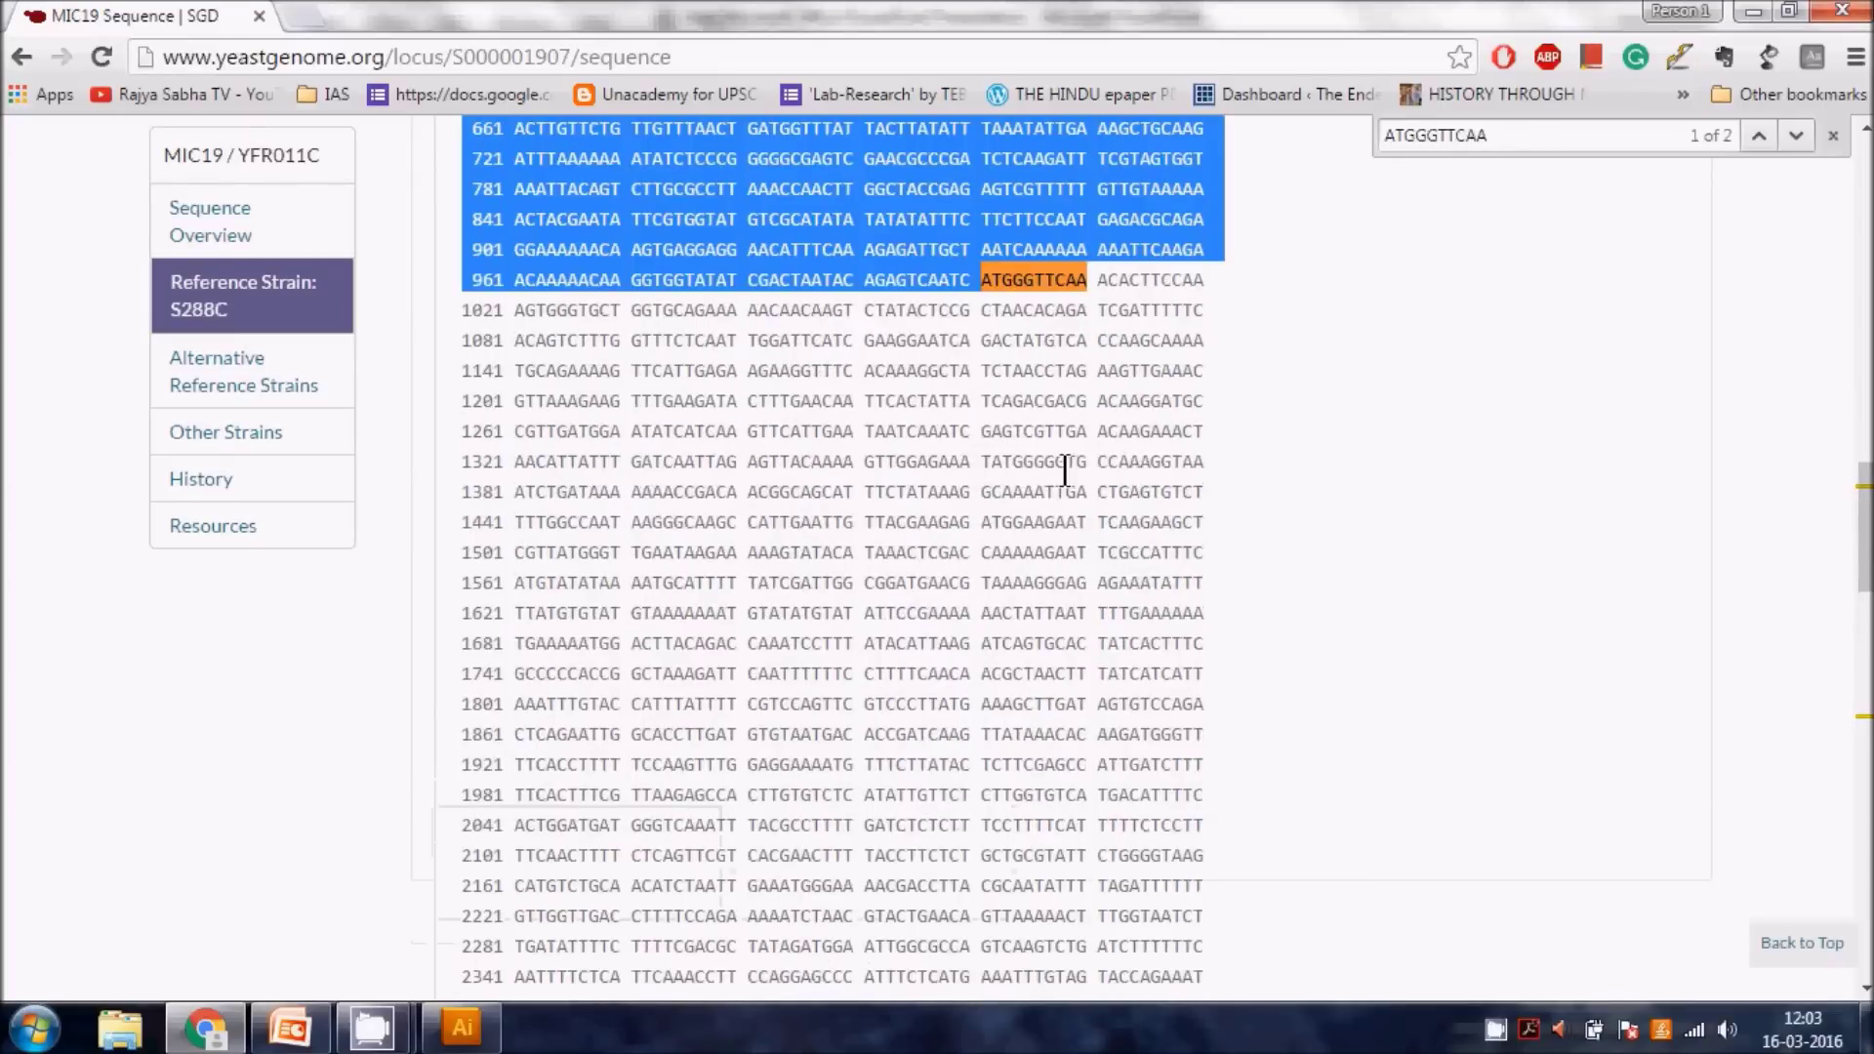
{"action": "scroll", "coordinate": [1074, 449], "scroll_direction": "up", "scroll_amount": 6}
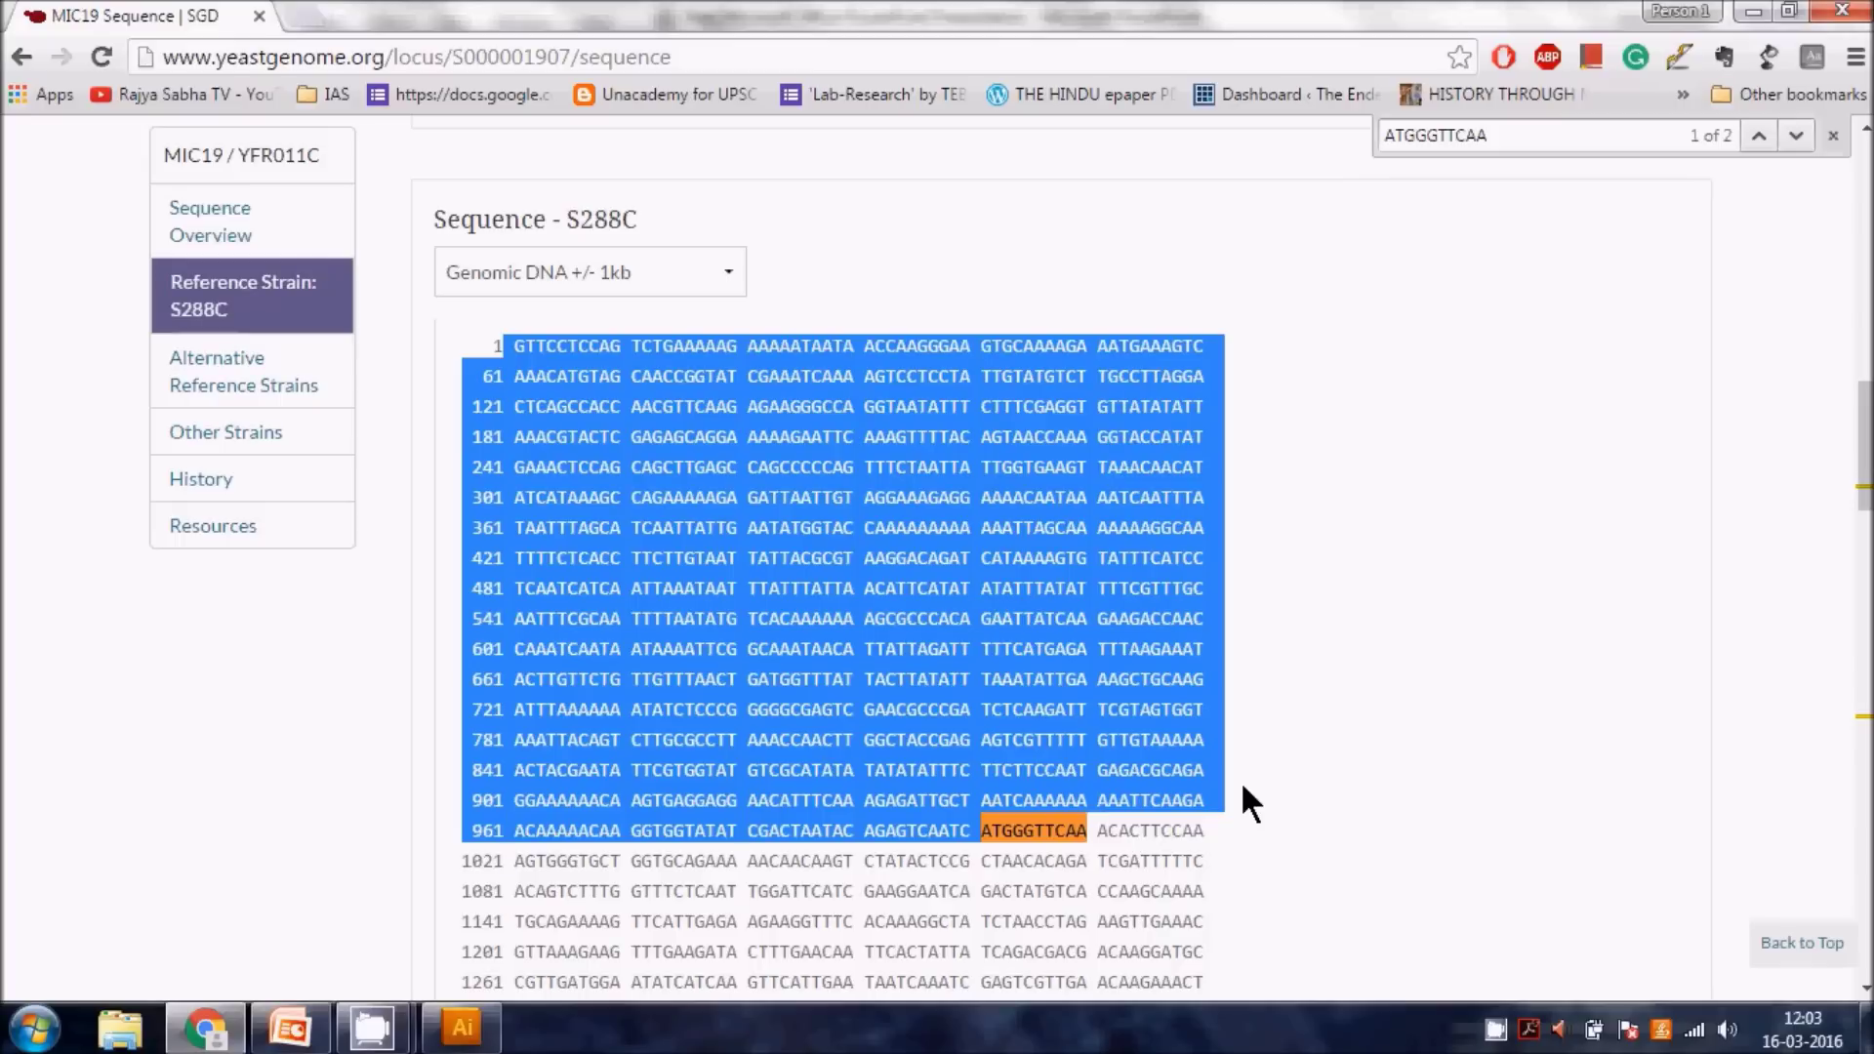
- Set the S288C sequence display back to Genomic DNA and return to the start of the MIC19 sequence page
{"action": "left_click", "coordinate": [685, 269]}
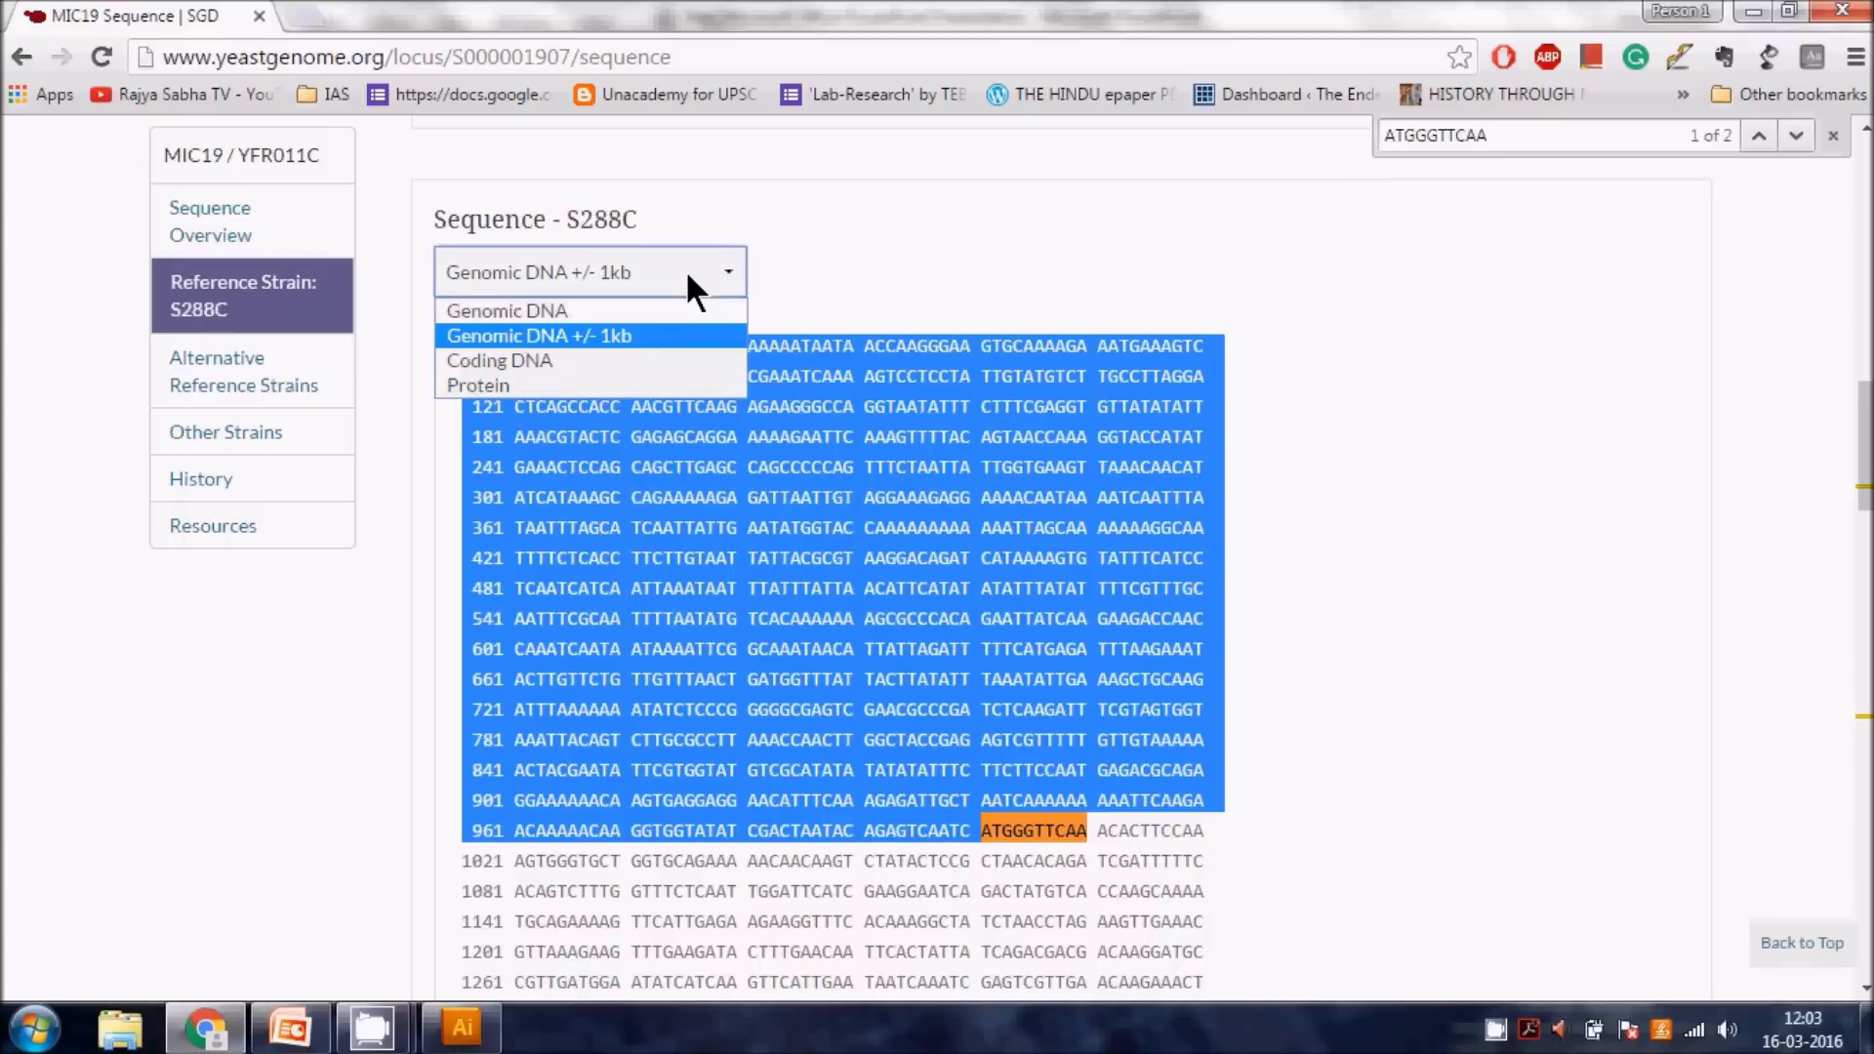
{"action": "left_click", "coordinate": [647, 302]}
{"action": "scroll", "coordinate": [917, 408], "scroll_direction": "up", "scroll_amount": 15}
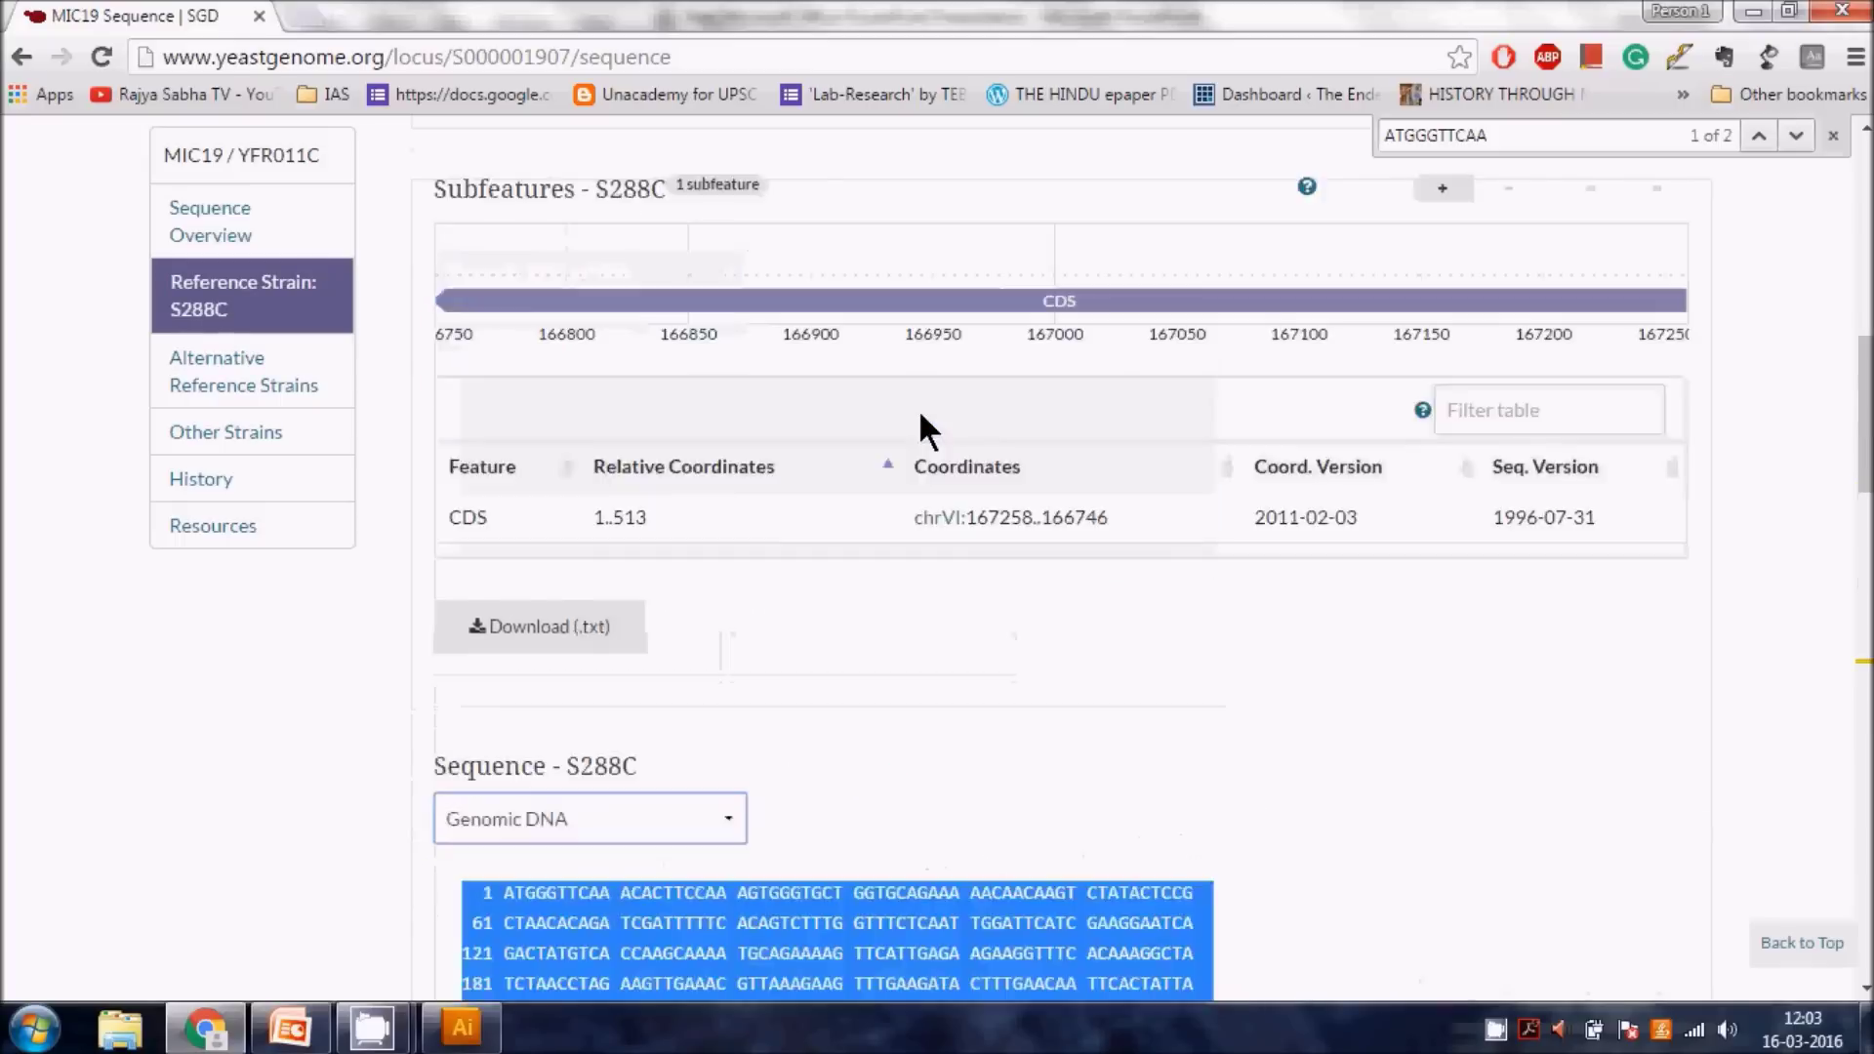
- Open the MIC19 protein page and examine its domain table and the domain locations diagram
{"action": "left_click", "coordinate": [439, 368]}
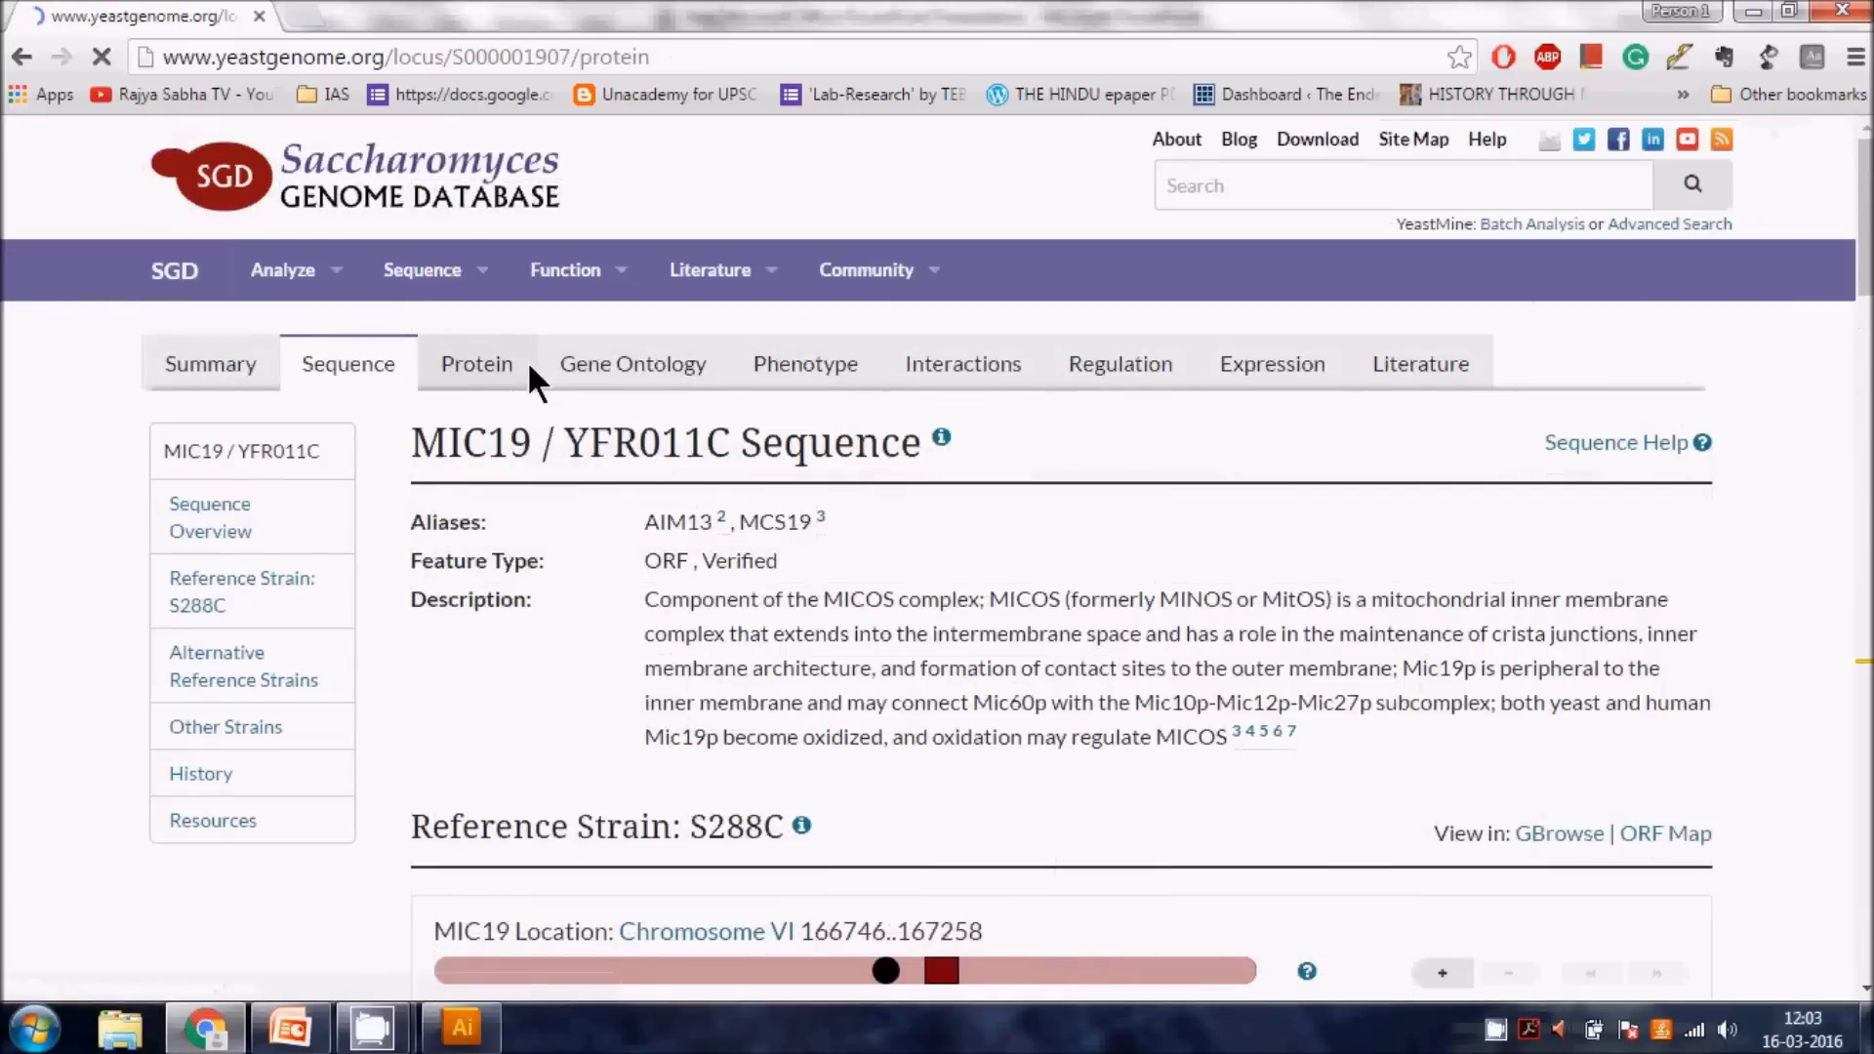
{"action": "scroll", "coordinate": [820, 595], "scroll_direction": "down", "scroll_amount": 10}
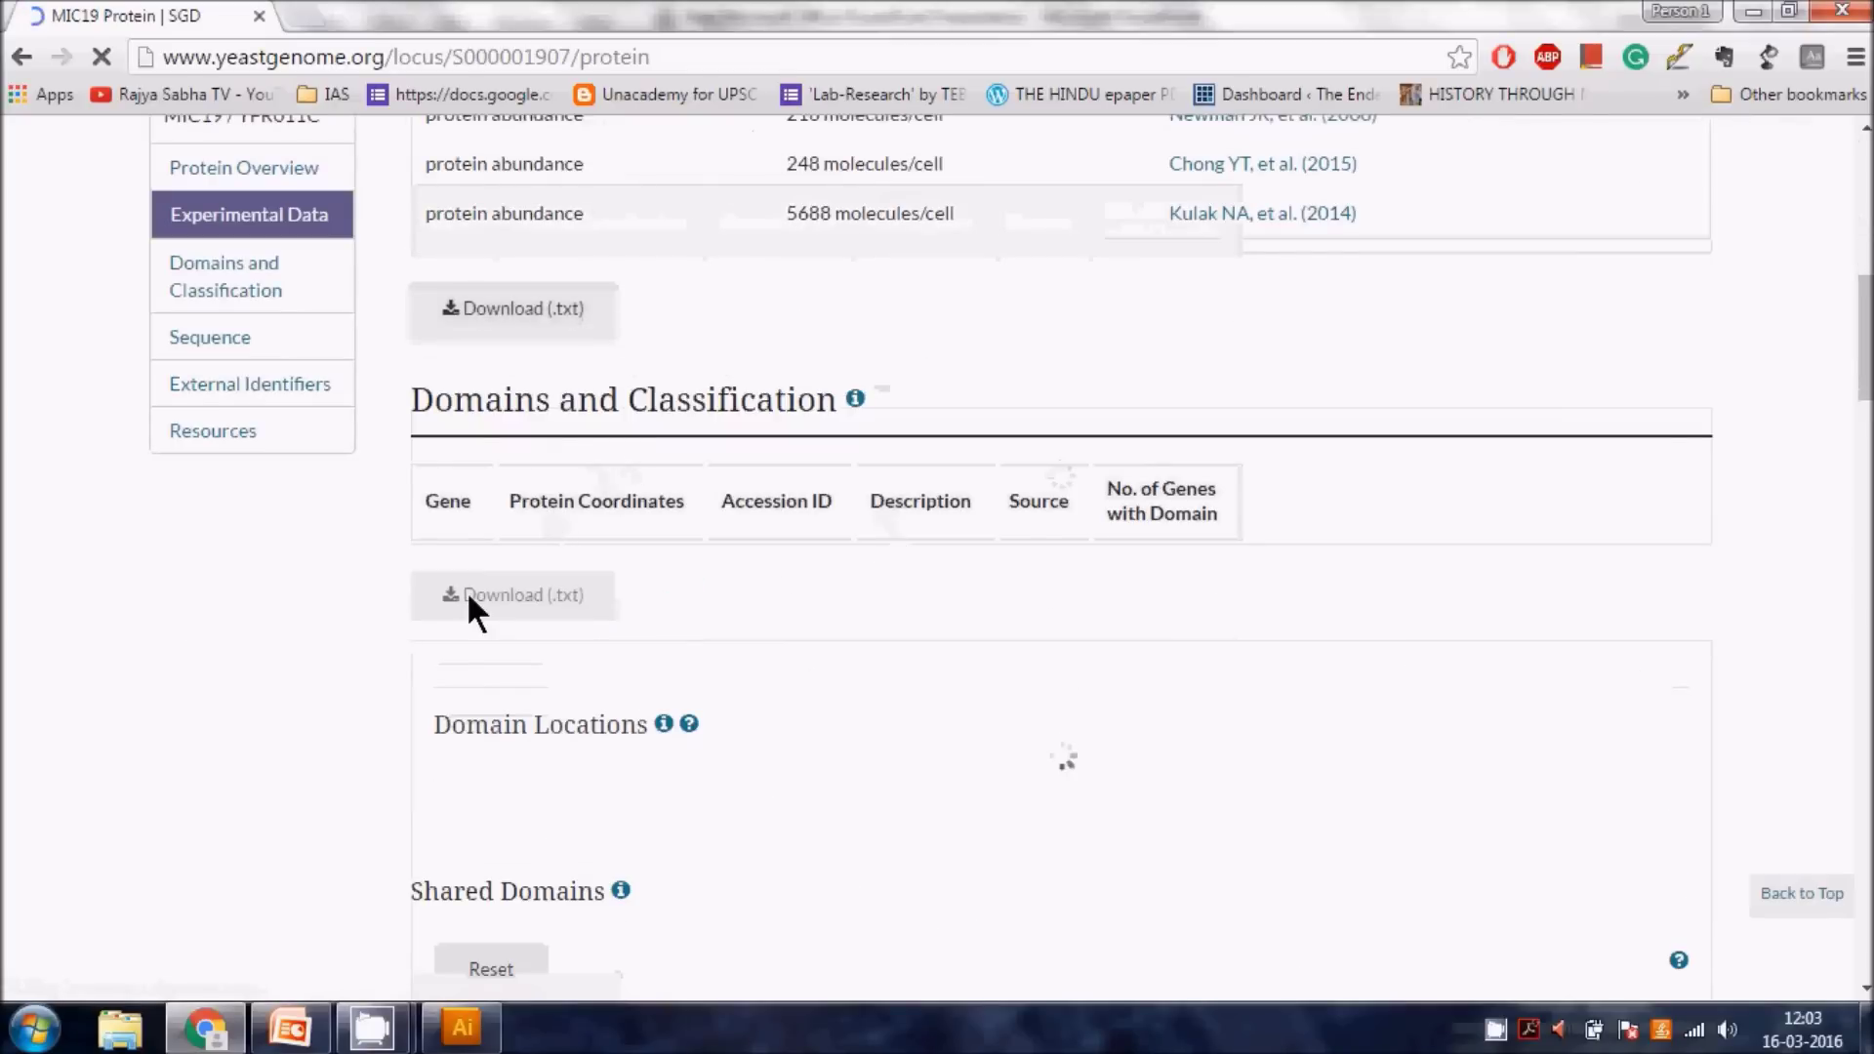
{"action": "scroll", "coordinate": [308, 680], "scroll_direction": "down", "scroll_amount": 4}
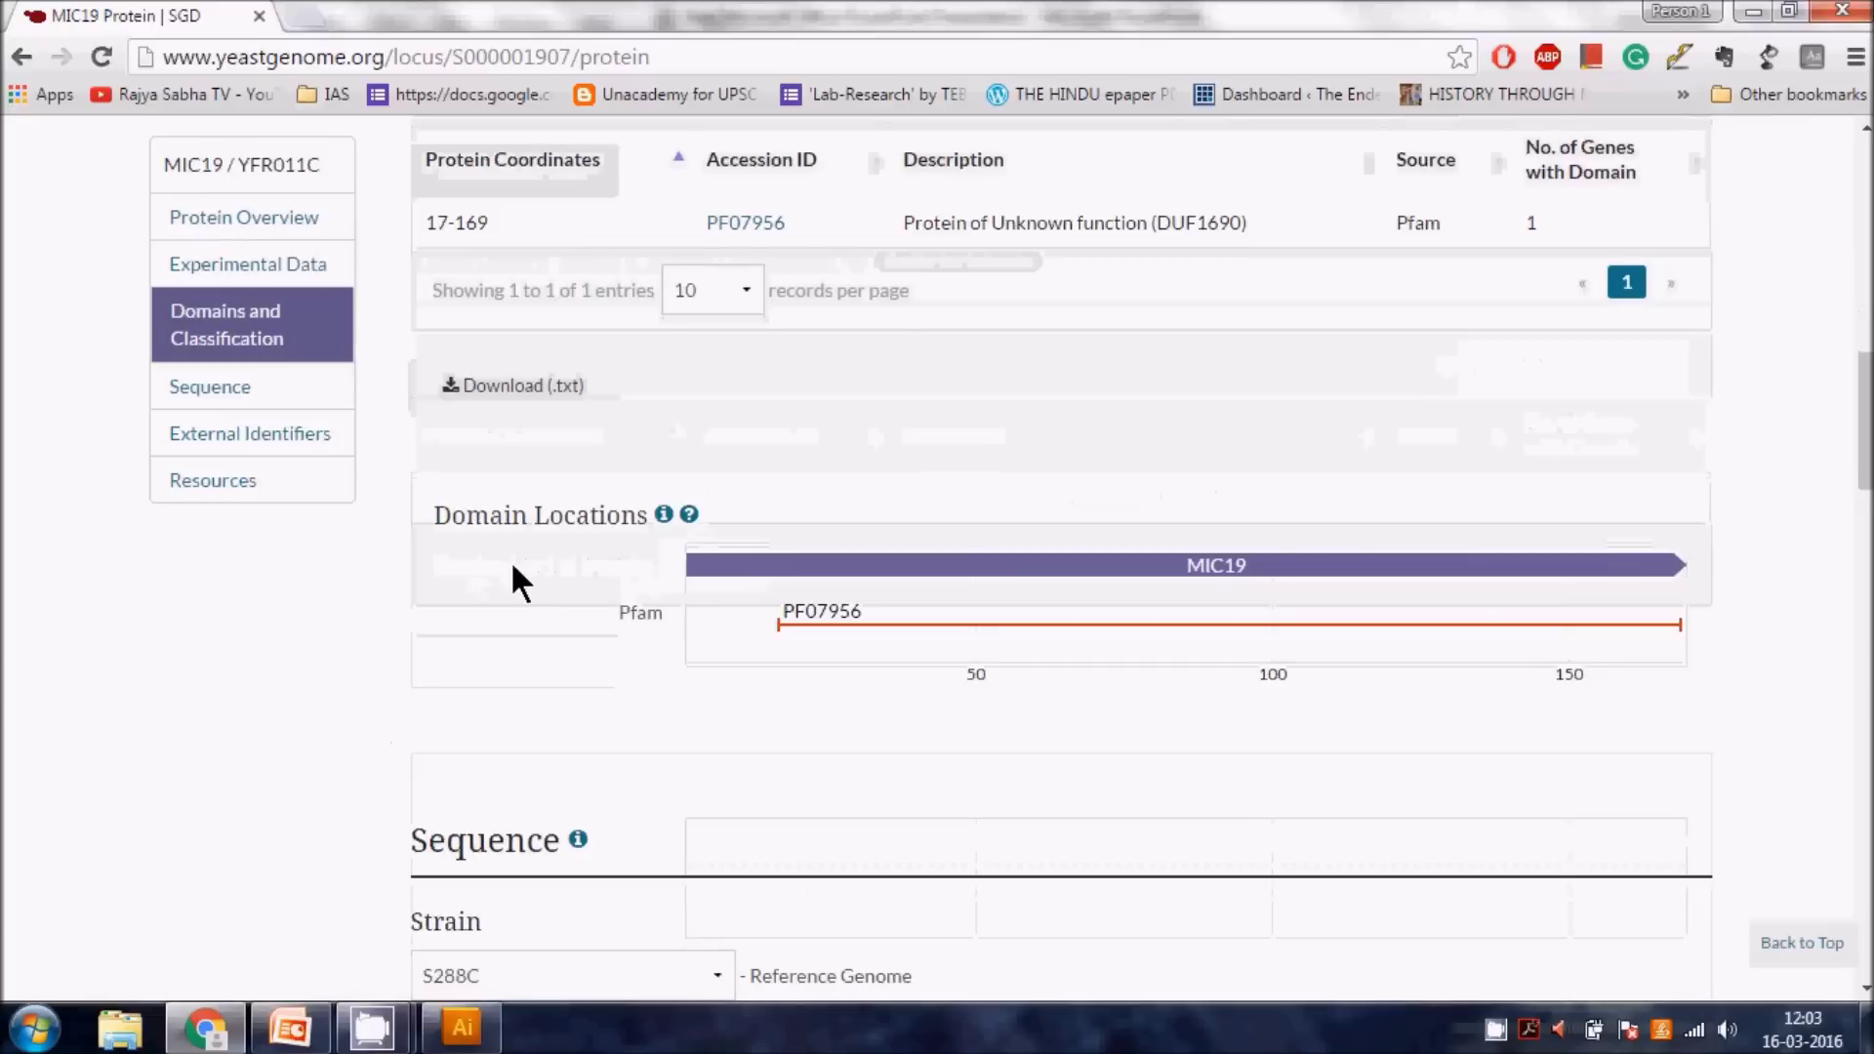
{"action": "scroll", "coordinate": [513, 569], "scroll_direction": "up", "scroll_amount": 3}
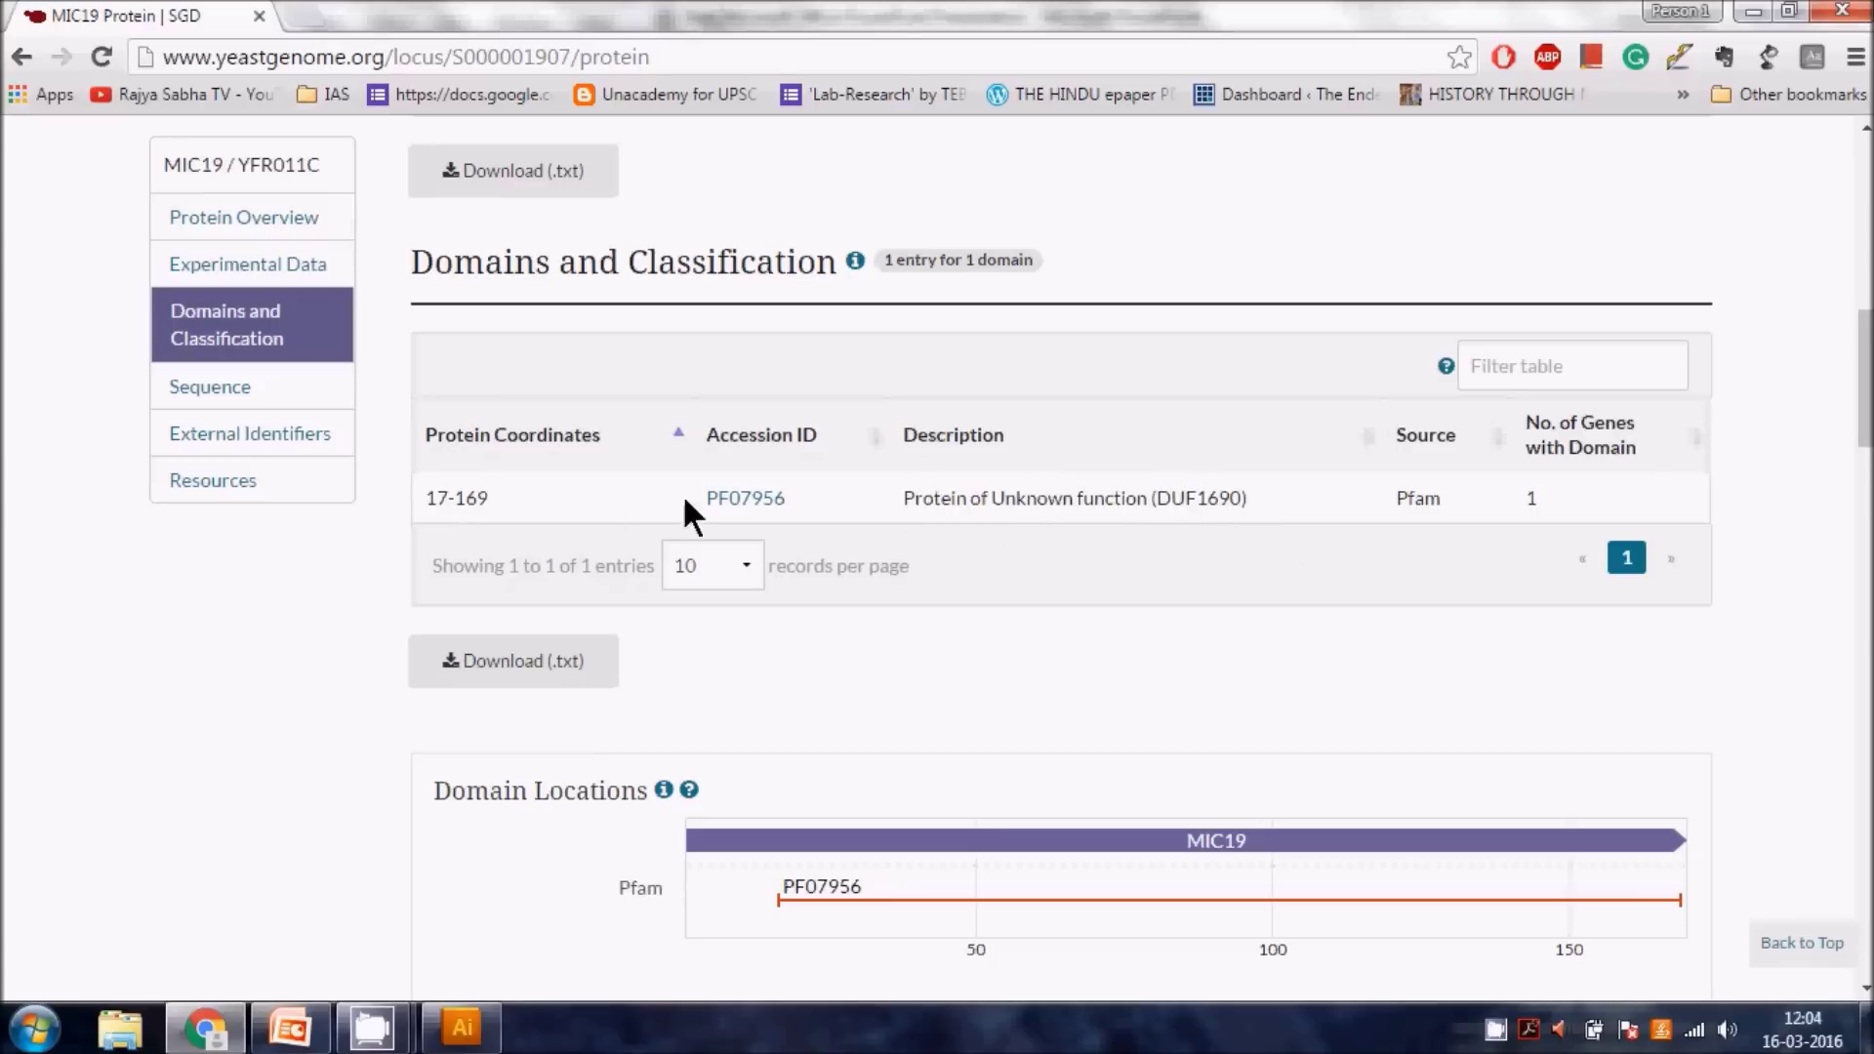
{"action": "scroll", "coordinate": [943, 576], "scroll_direction": "down", "scroll_amount": 3}
{"action": "mouse_move", "coordinate": [786, 615]}
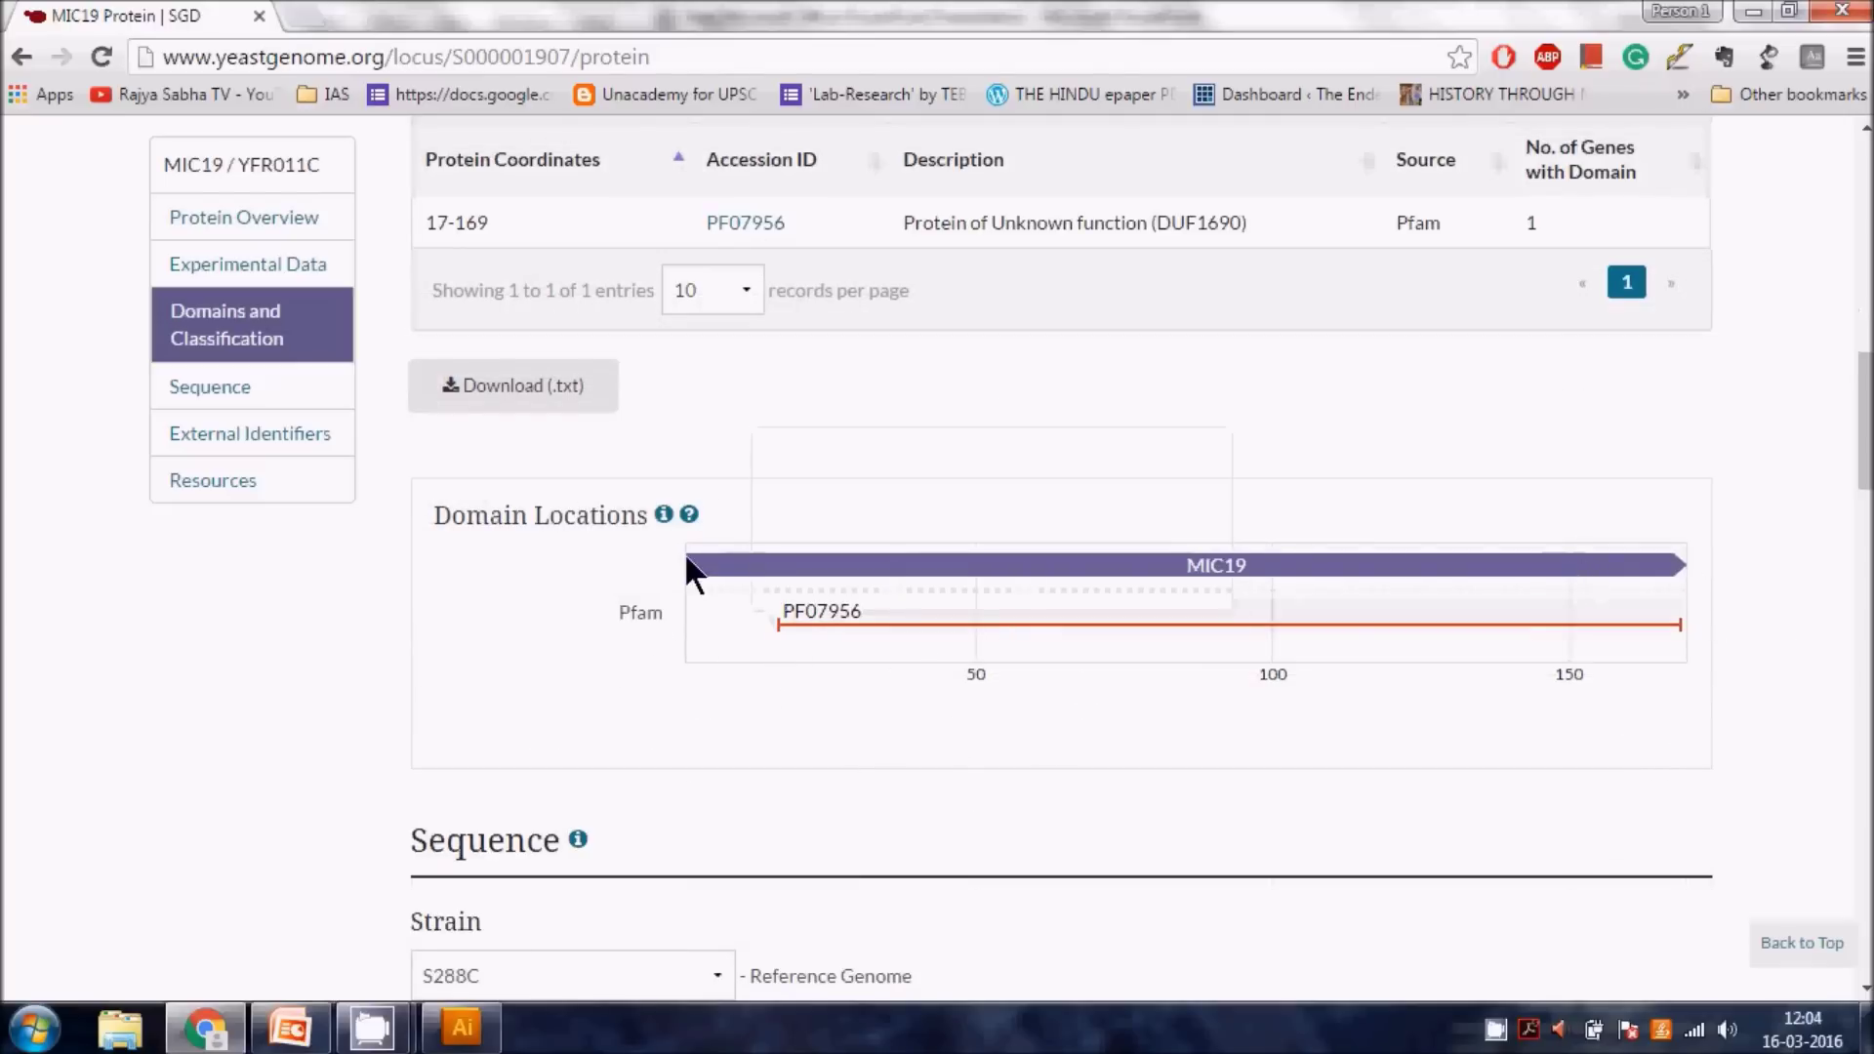
- Examine the S288C protein sequence of MIC19 and its physico-chemical properties, including amino acid and atomic composition
{"action": "scroll", "coordinate": [1285, 687], "scroll_direction": "down", "scroll_amount": 3}
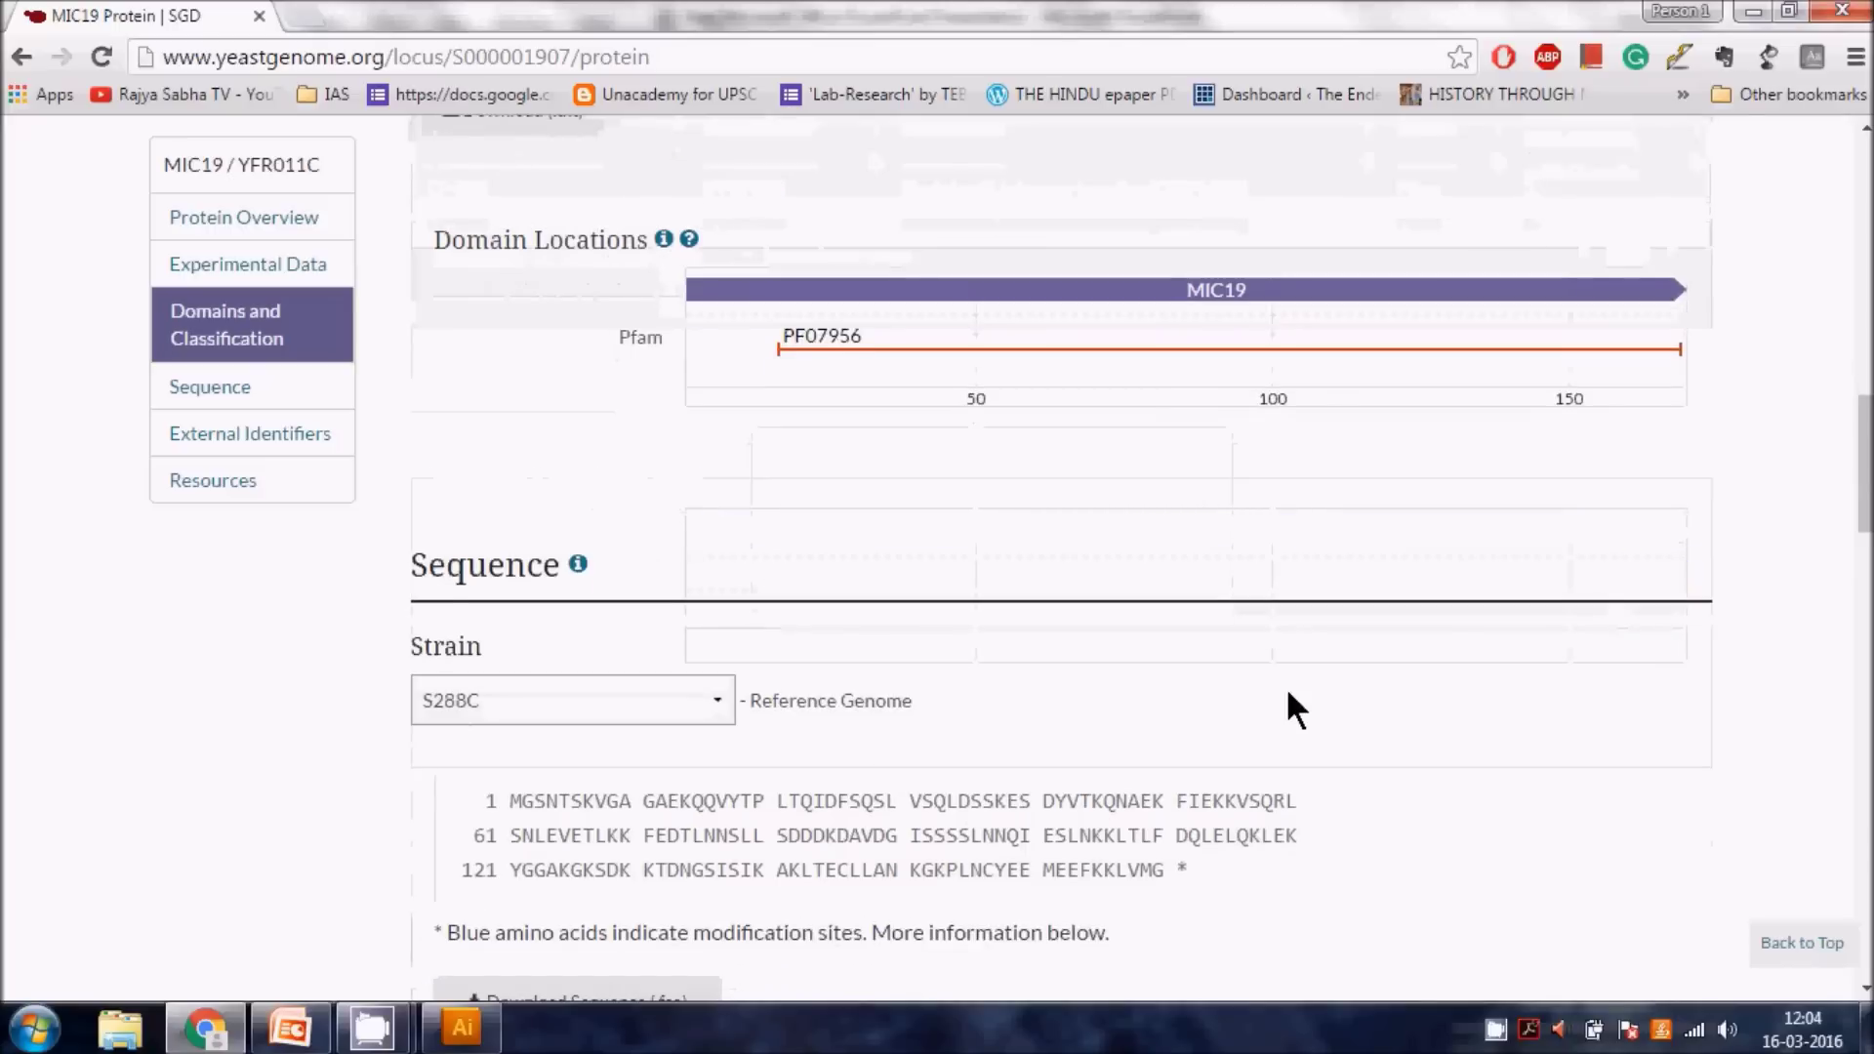
{"action": "scroll", "coordinate": [1285, 687], "scroll_direction": "down", "scroll_amount": 2}
{"action": "scroll", "coordinate": [683, 605], "scroll_direction": "down", "scroll_amount": 3}
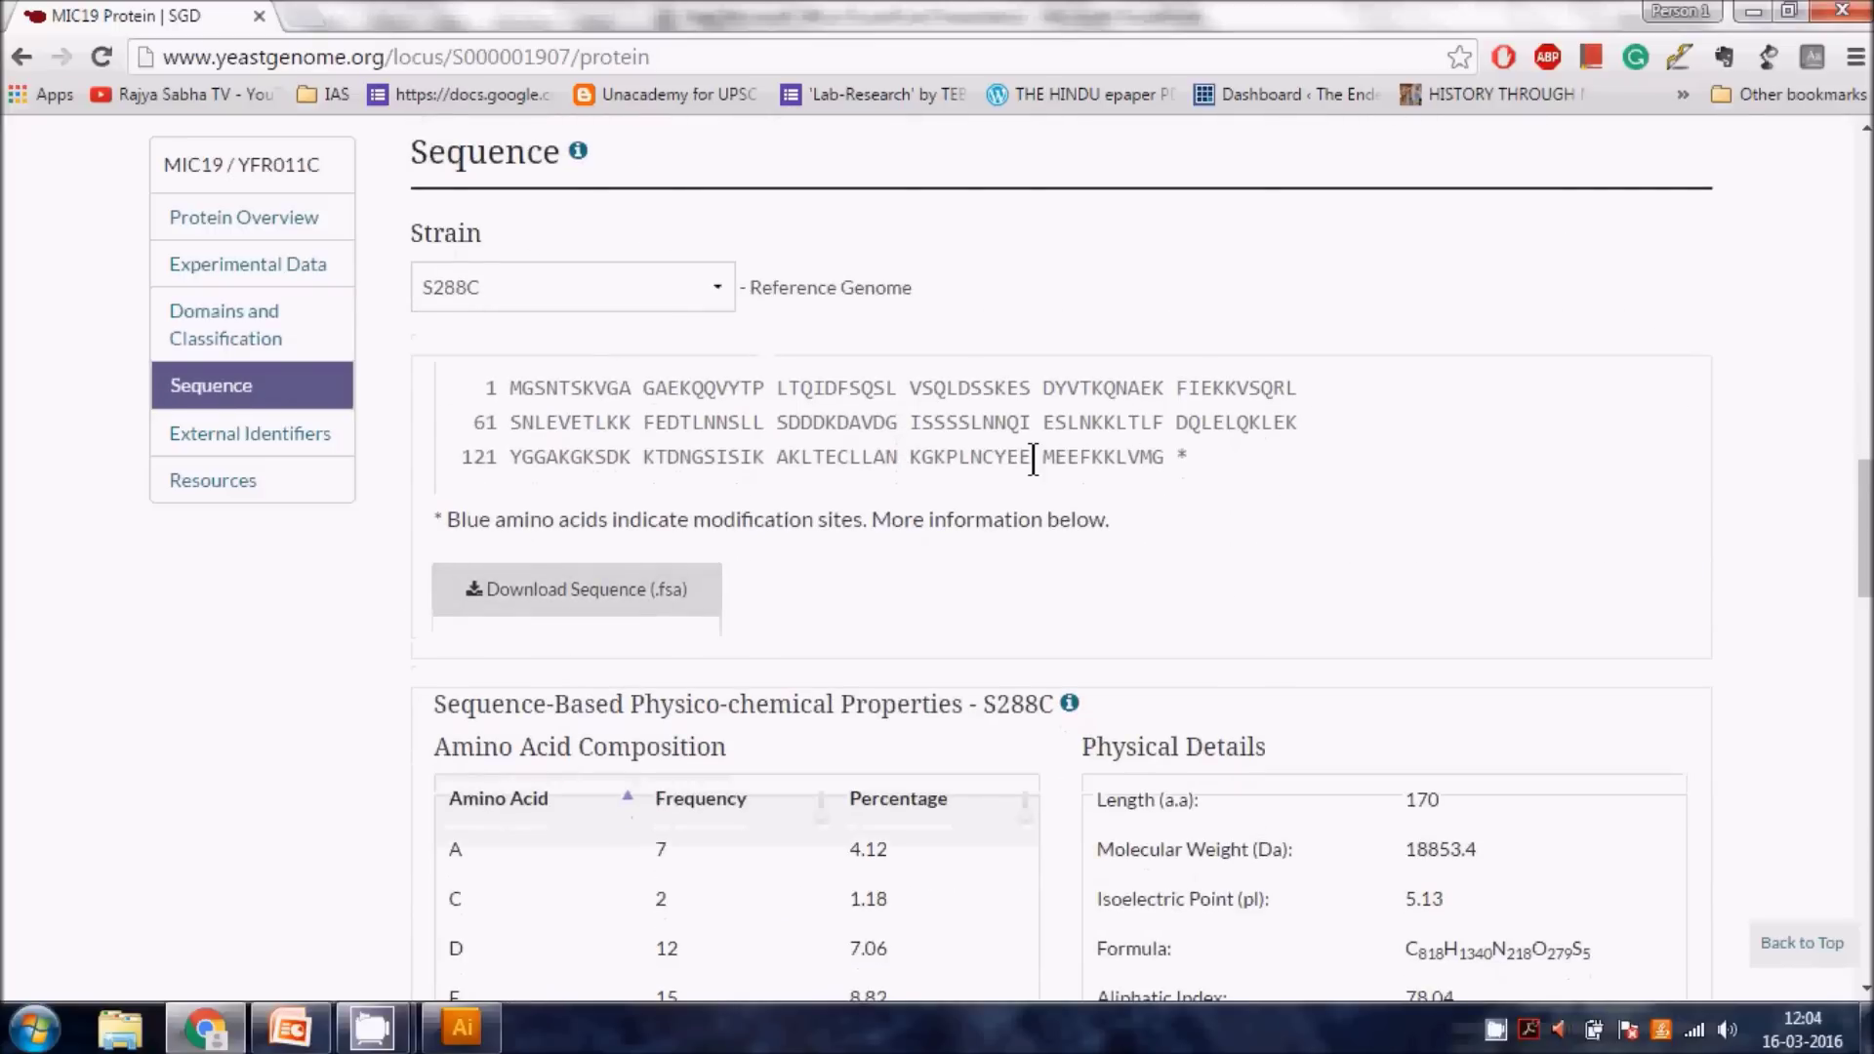
{"action": "scroll", "coordinate": [1171, 527], "scroll_direction": "down", "scroll_amount": 3}
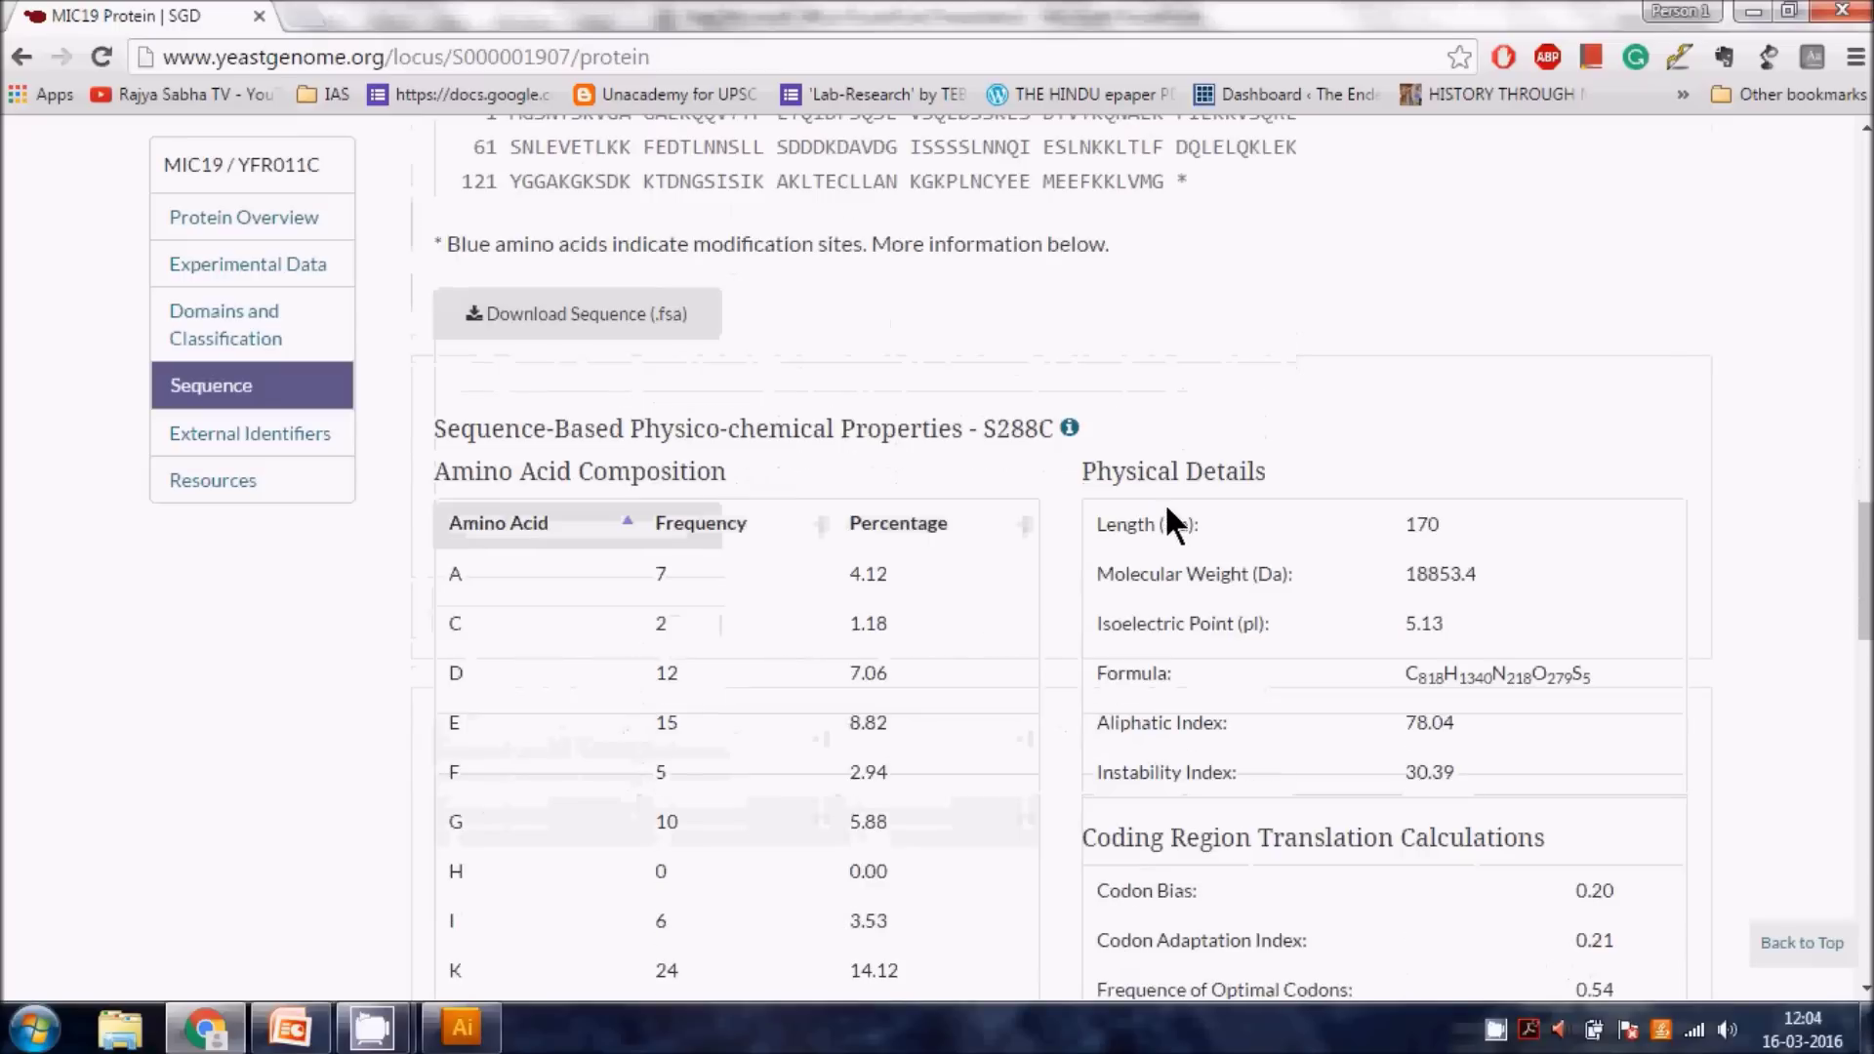
{"action": "scroll", "coordinate": [683, 624], "scroll_direction": "down", "scroll_amount": 5}
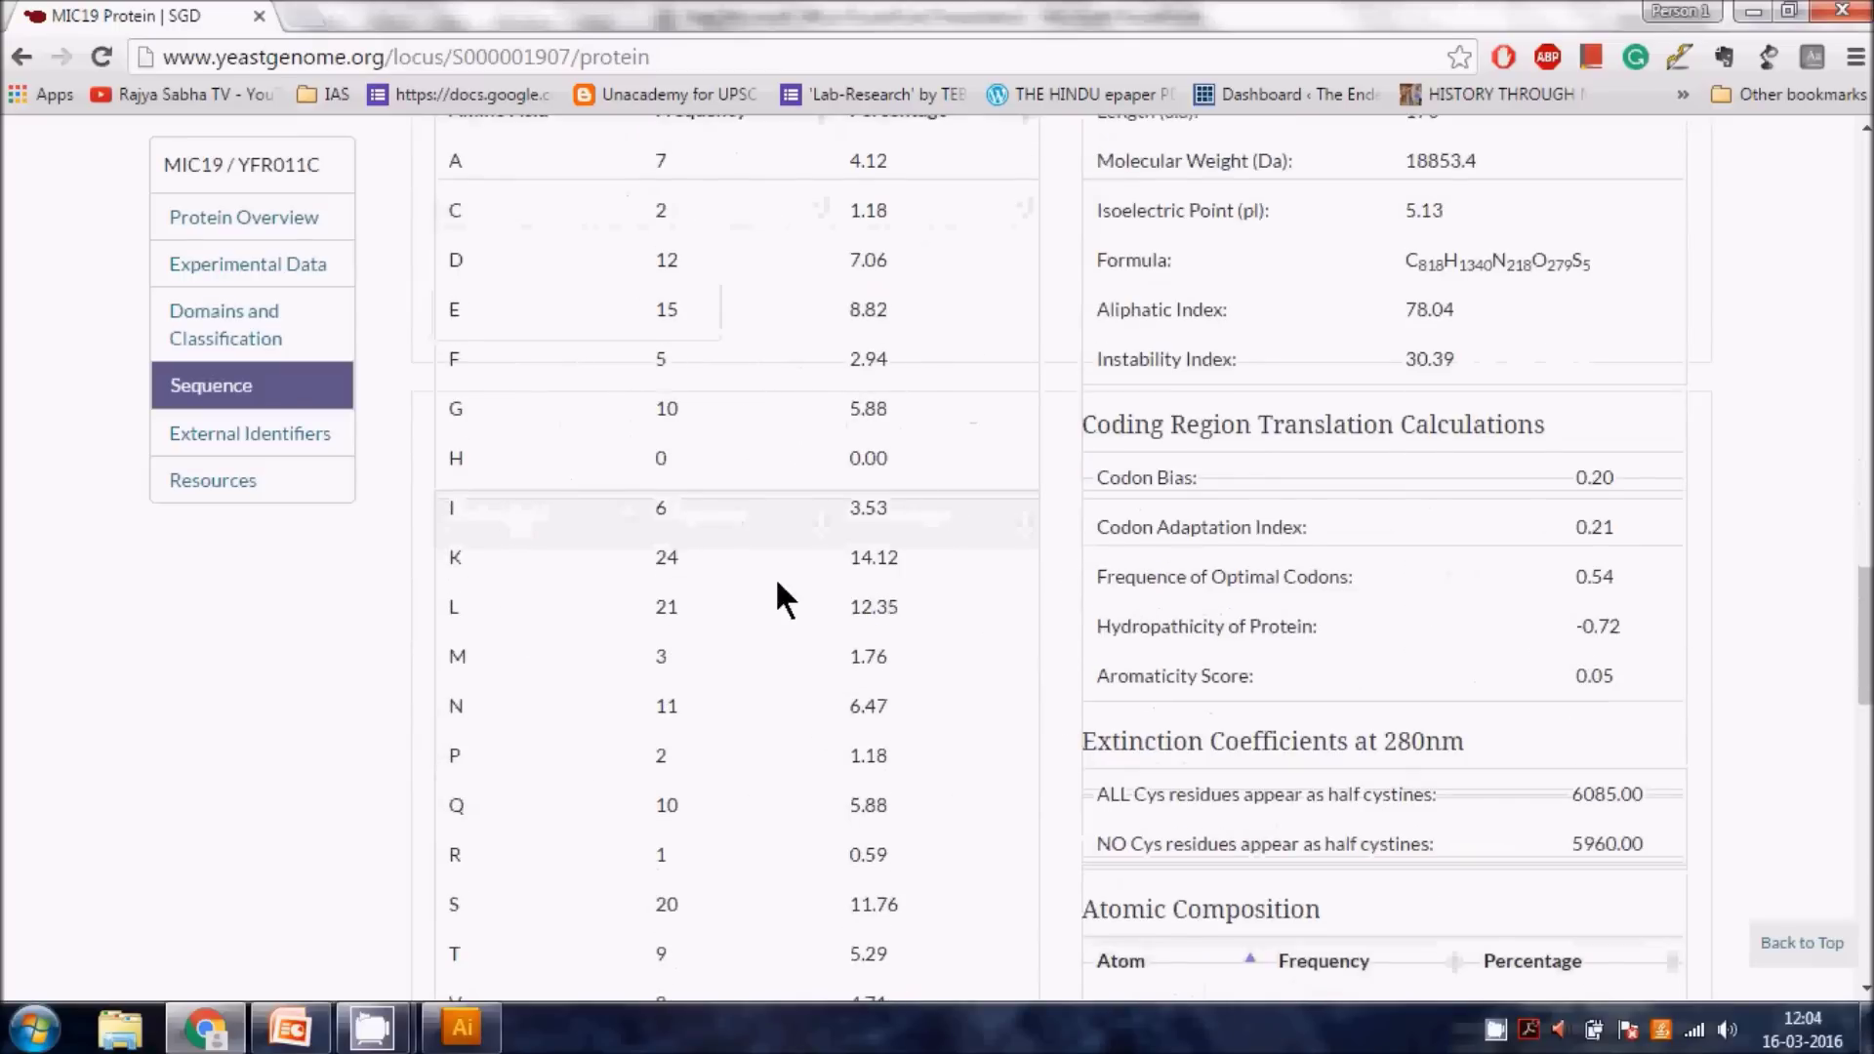
{"action": "scroll", "coordinate": [774, 599], "scroll_direction": "up", "scroll_amount": 4}
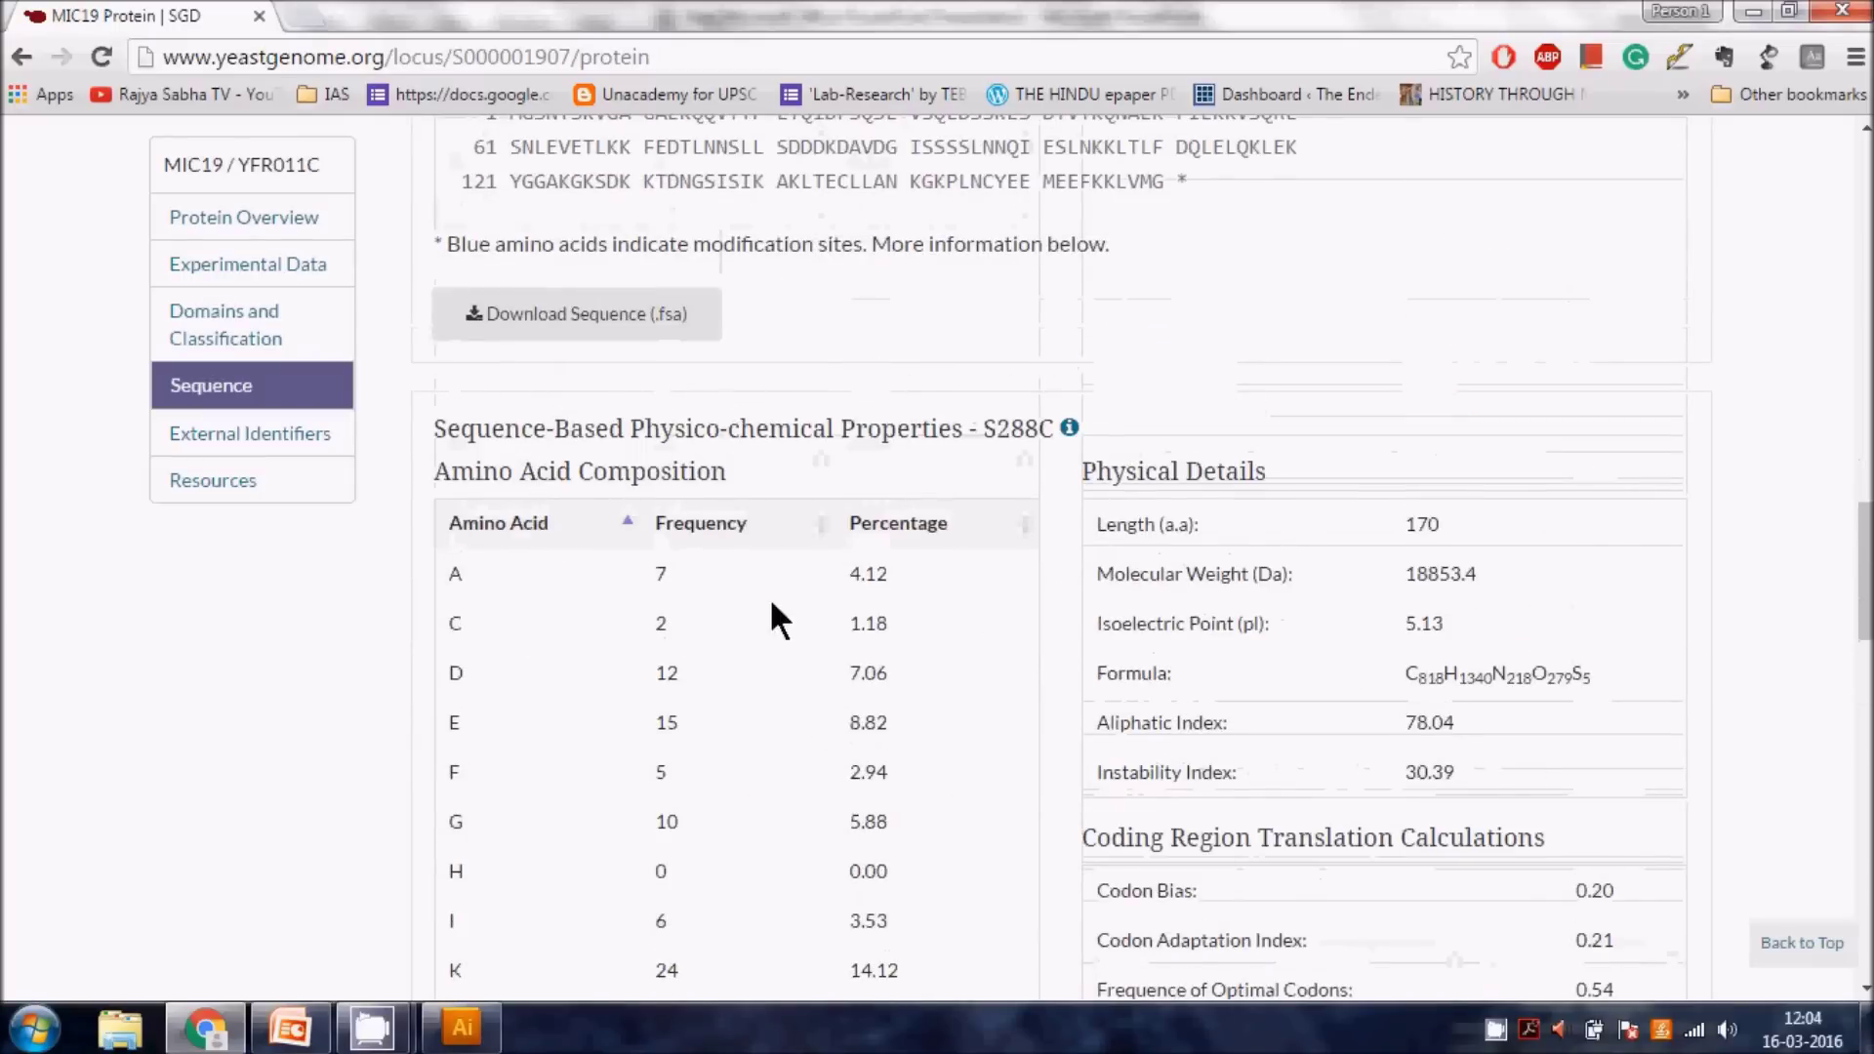
{"action": "scroll", "coordinate": [683, 644], "scroll_direction": "down", "scroll_amount": 3}
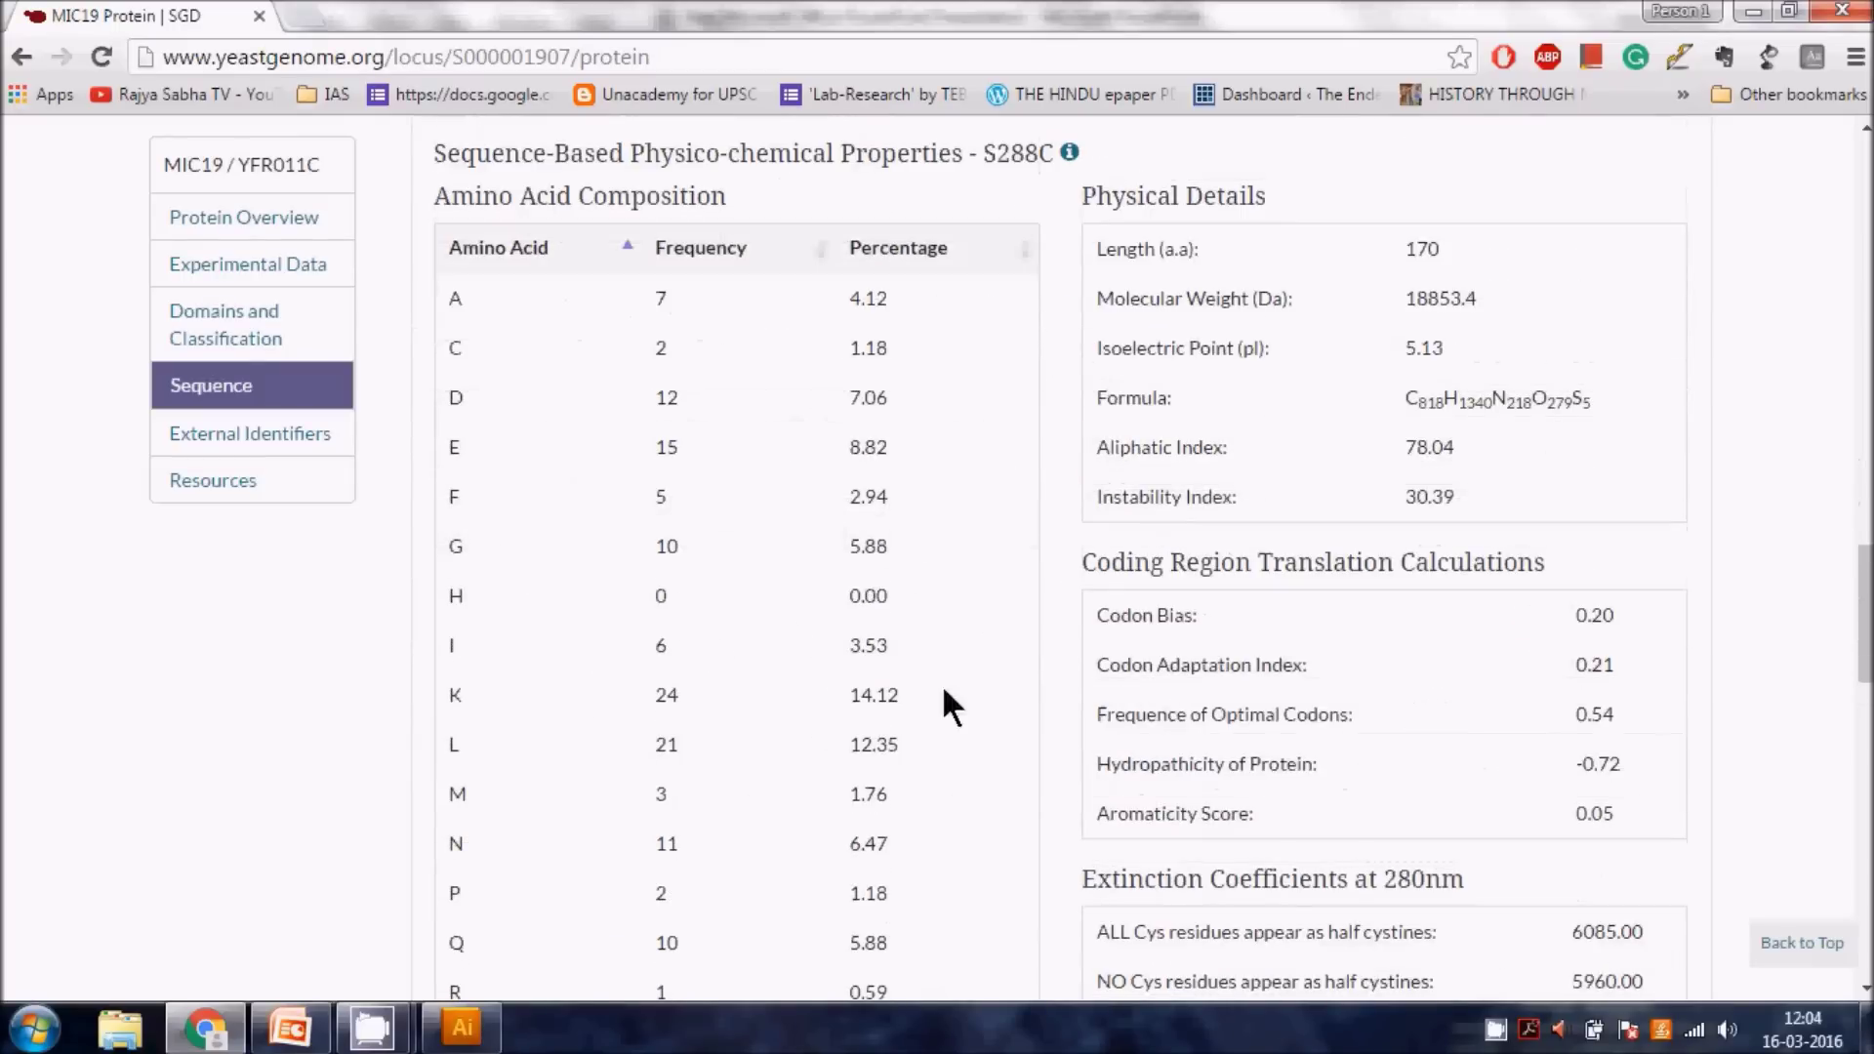
{"action": "scroll", "coordinate": [650, 658], "scroll_direction": "down", "scroll_amount": 2}
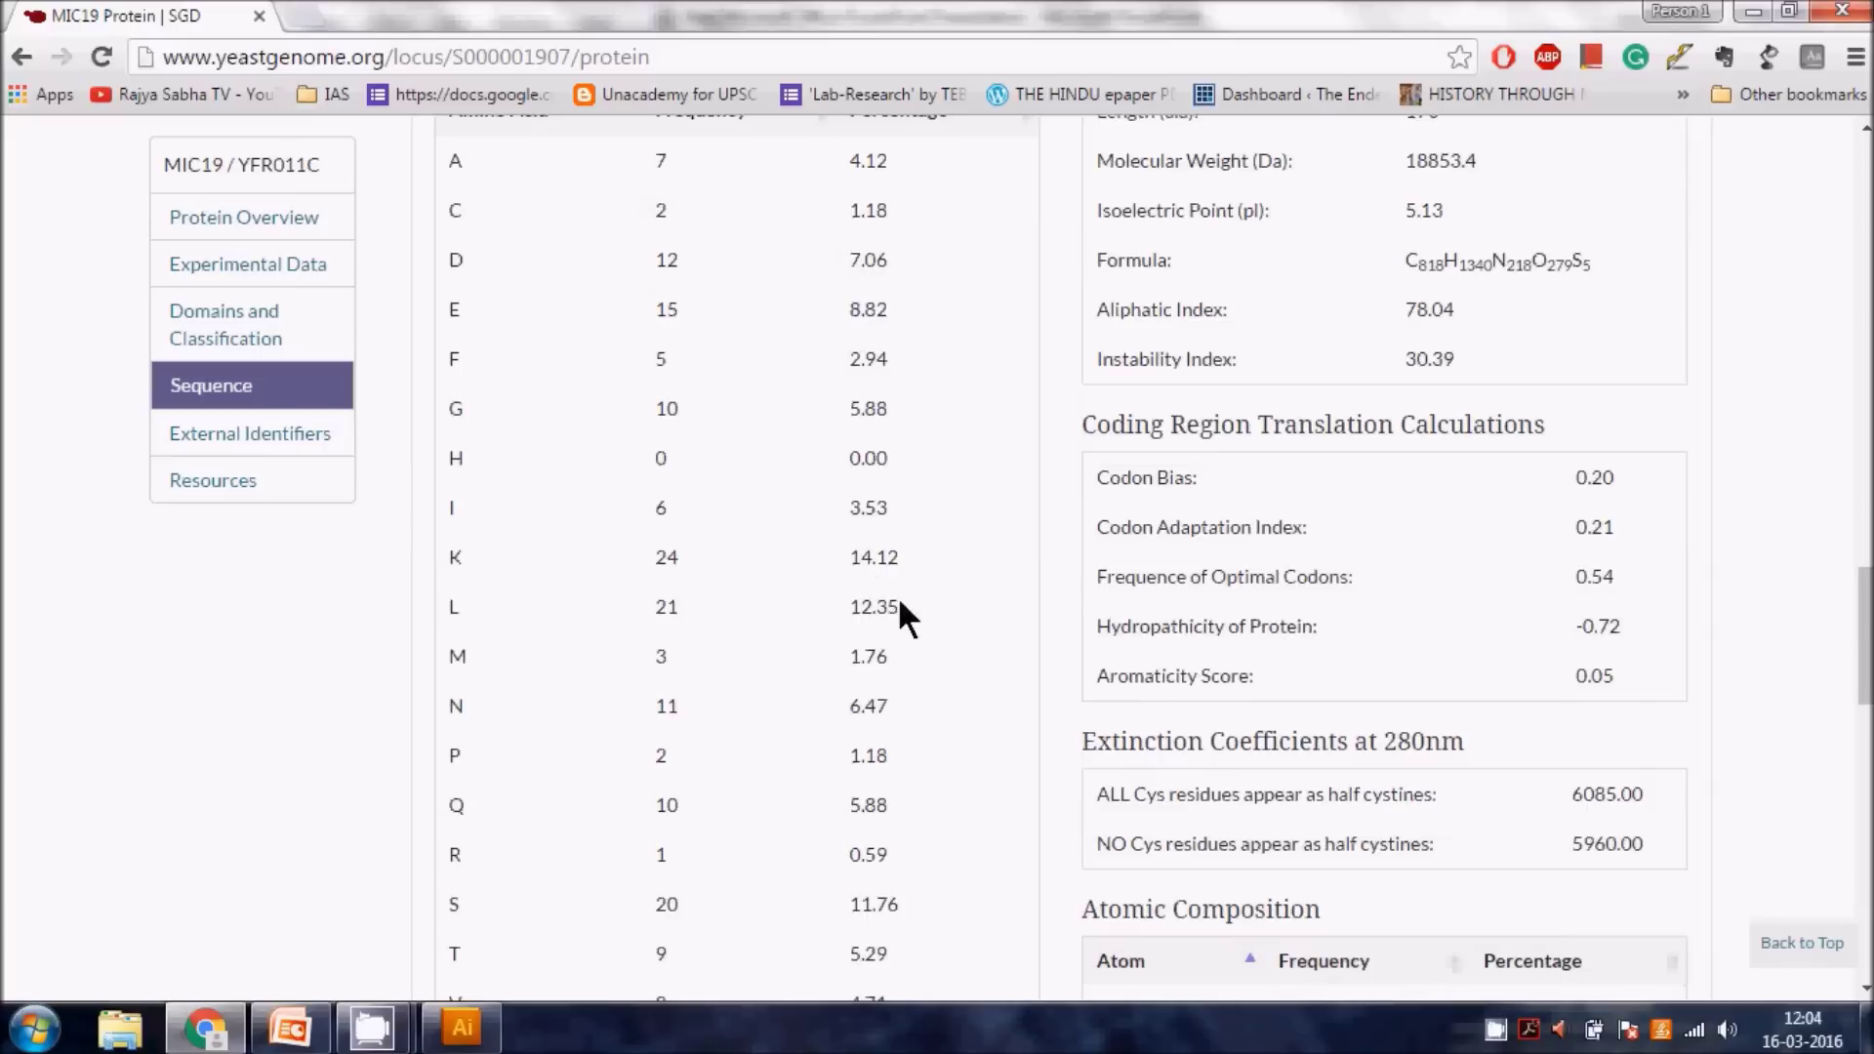
{"action": "scroll", "coordinate": [900, 605], "scroll_direction": "down", "scroll_amount": 4}
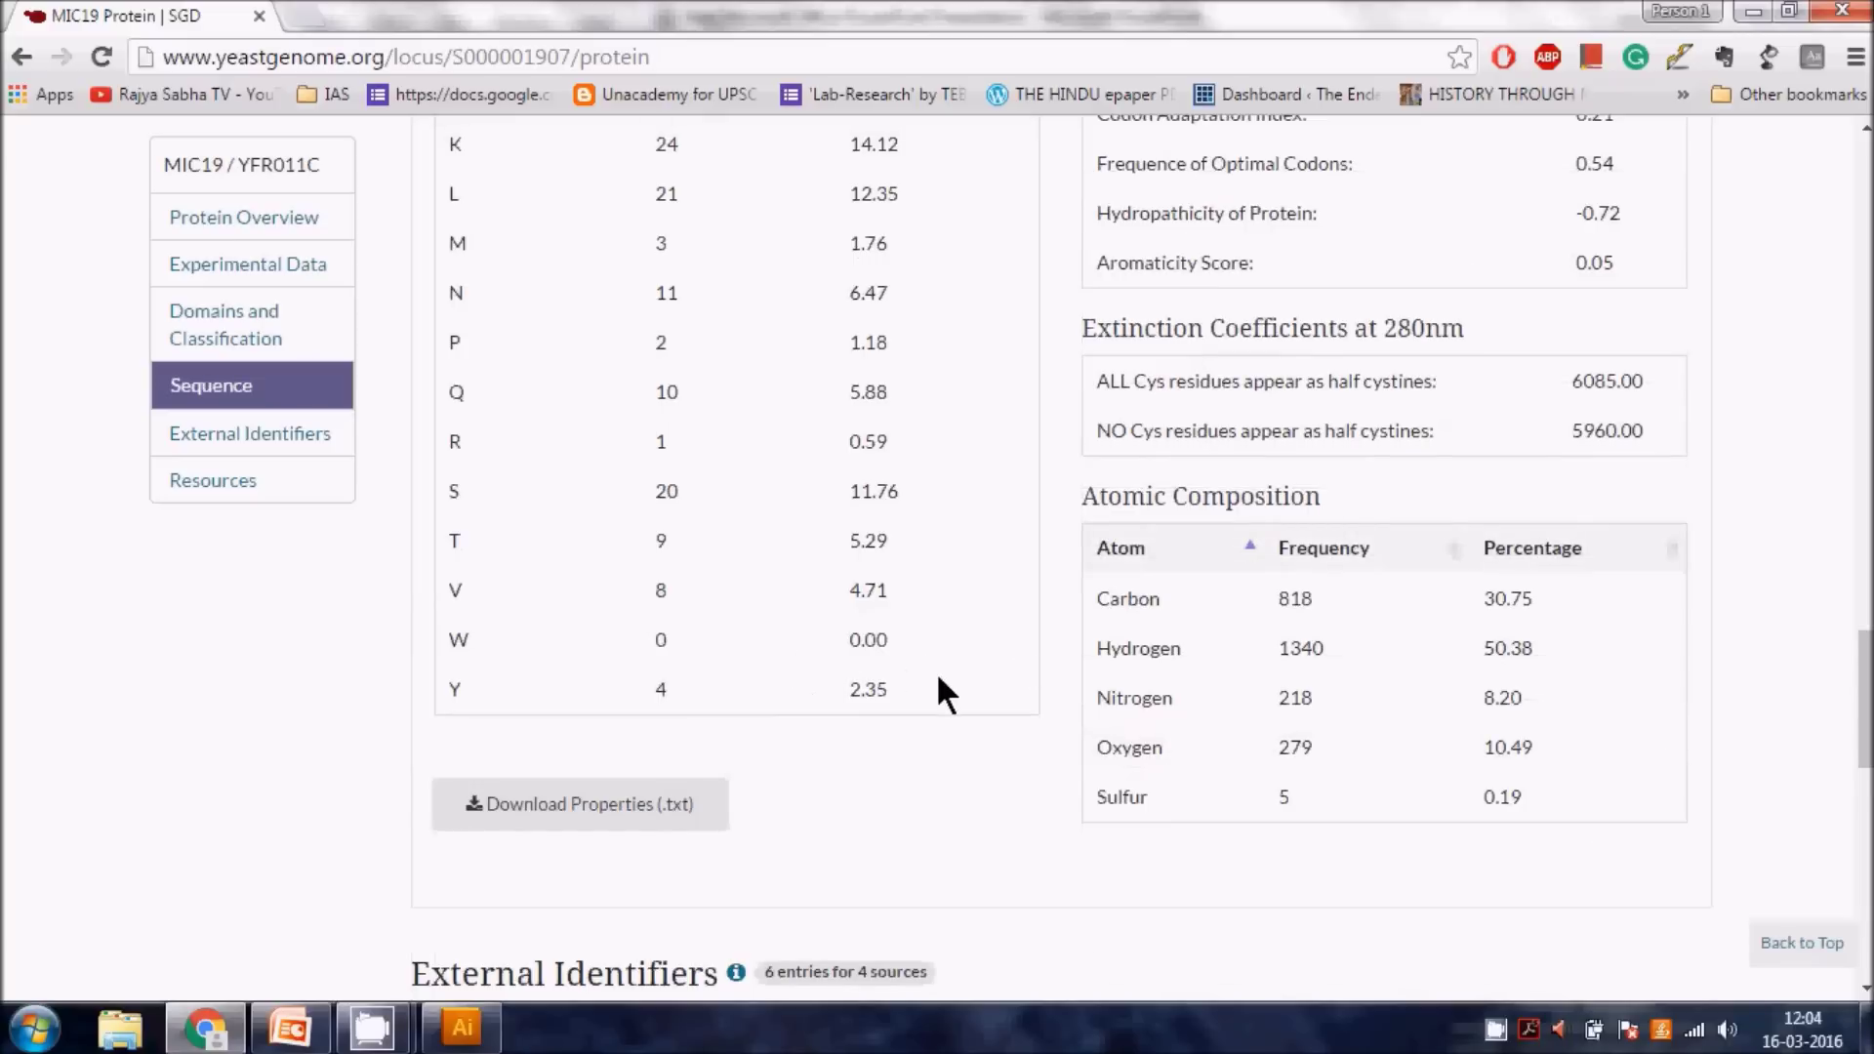
{"action": "scroll", "coordinate": [938, 636], "scroll_direction": "up", "scroll_amount": 7}
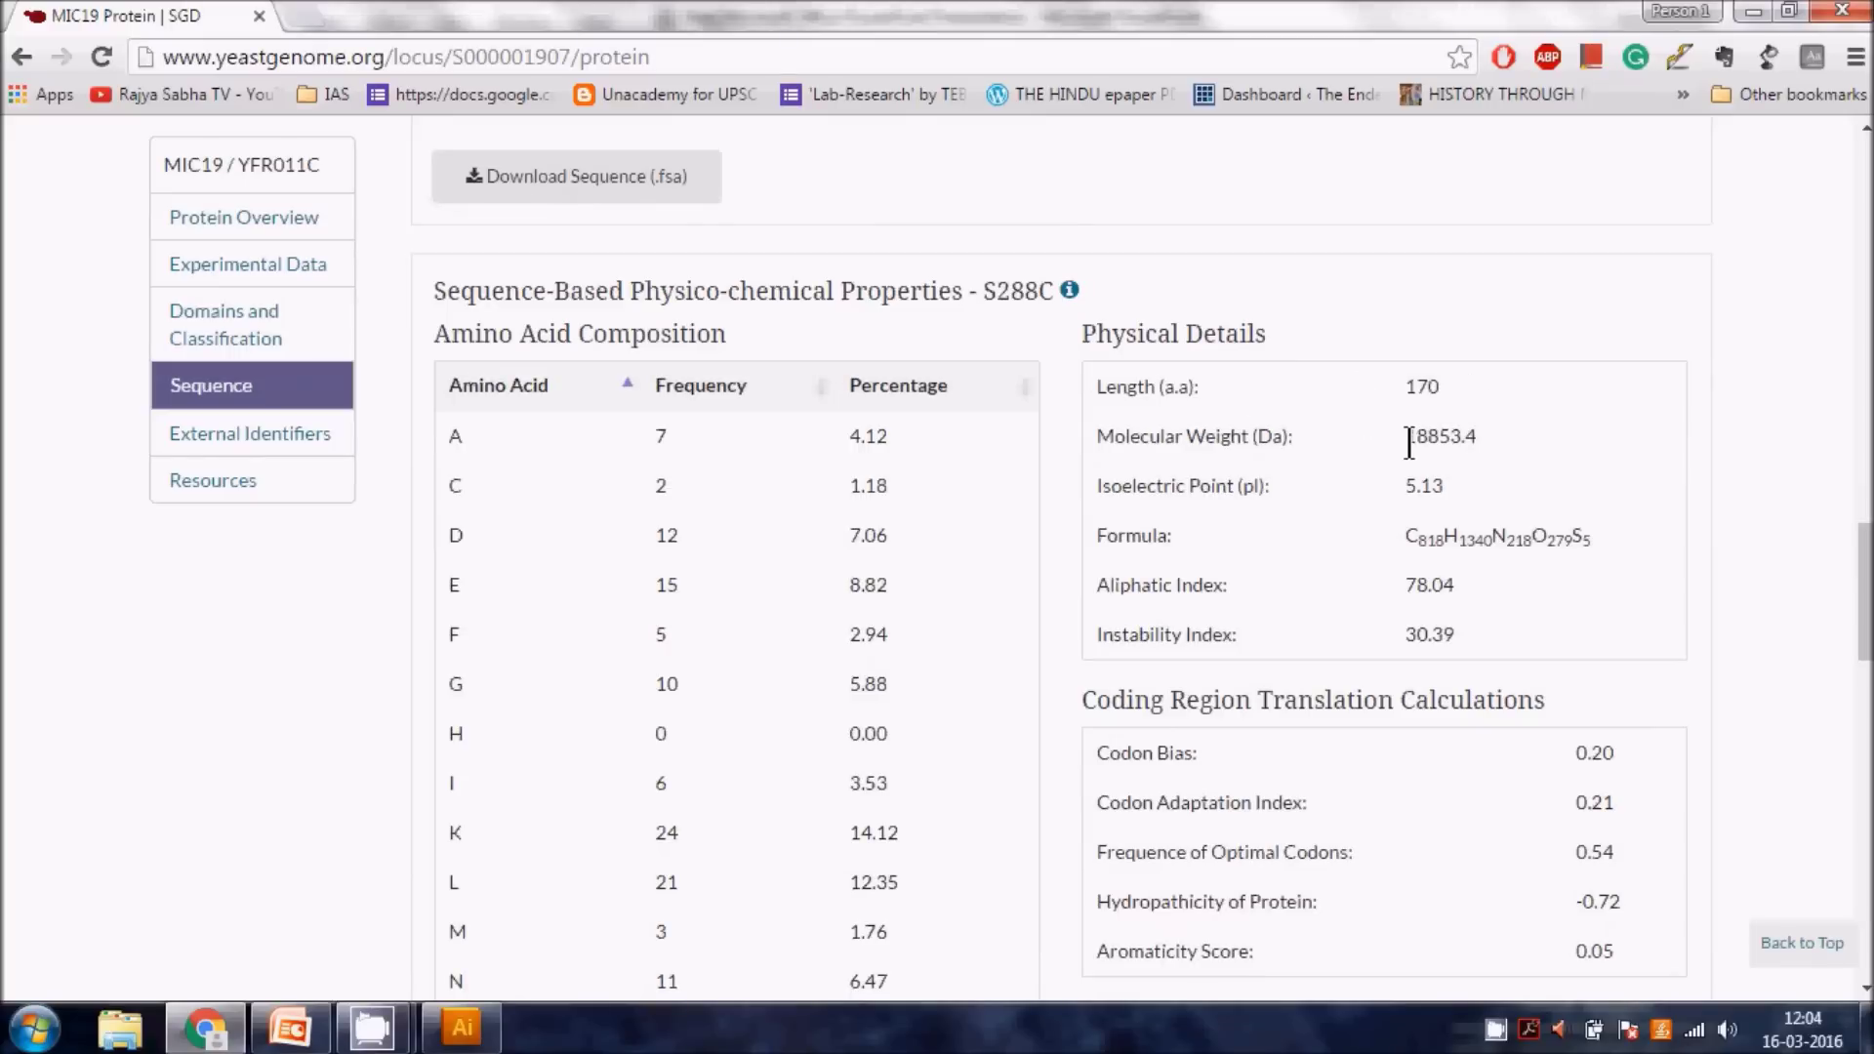
- Highlight the protein's molecular weight in the physical details and look through the remaining properties to the external identifiers
{"action": "left_click_drag", "start_coordinate": [1408, 442], "coordinate": [1549, 442]}
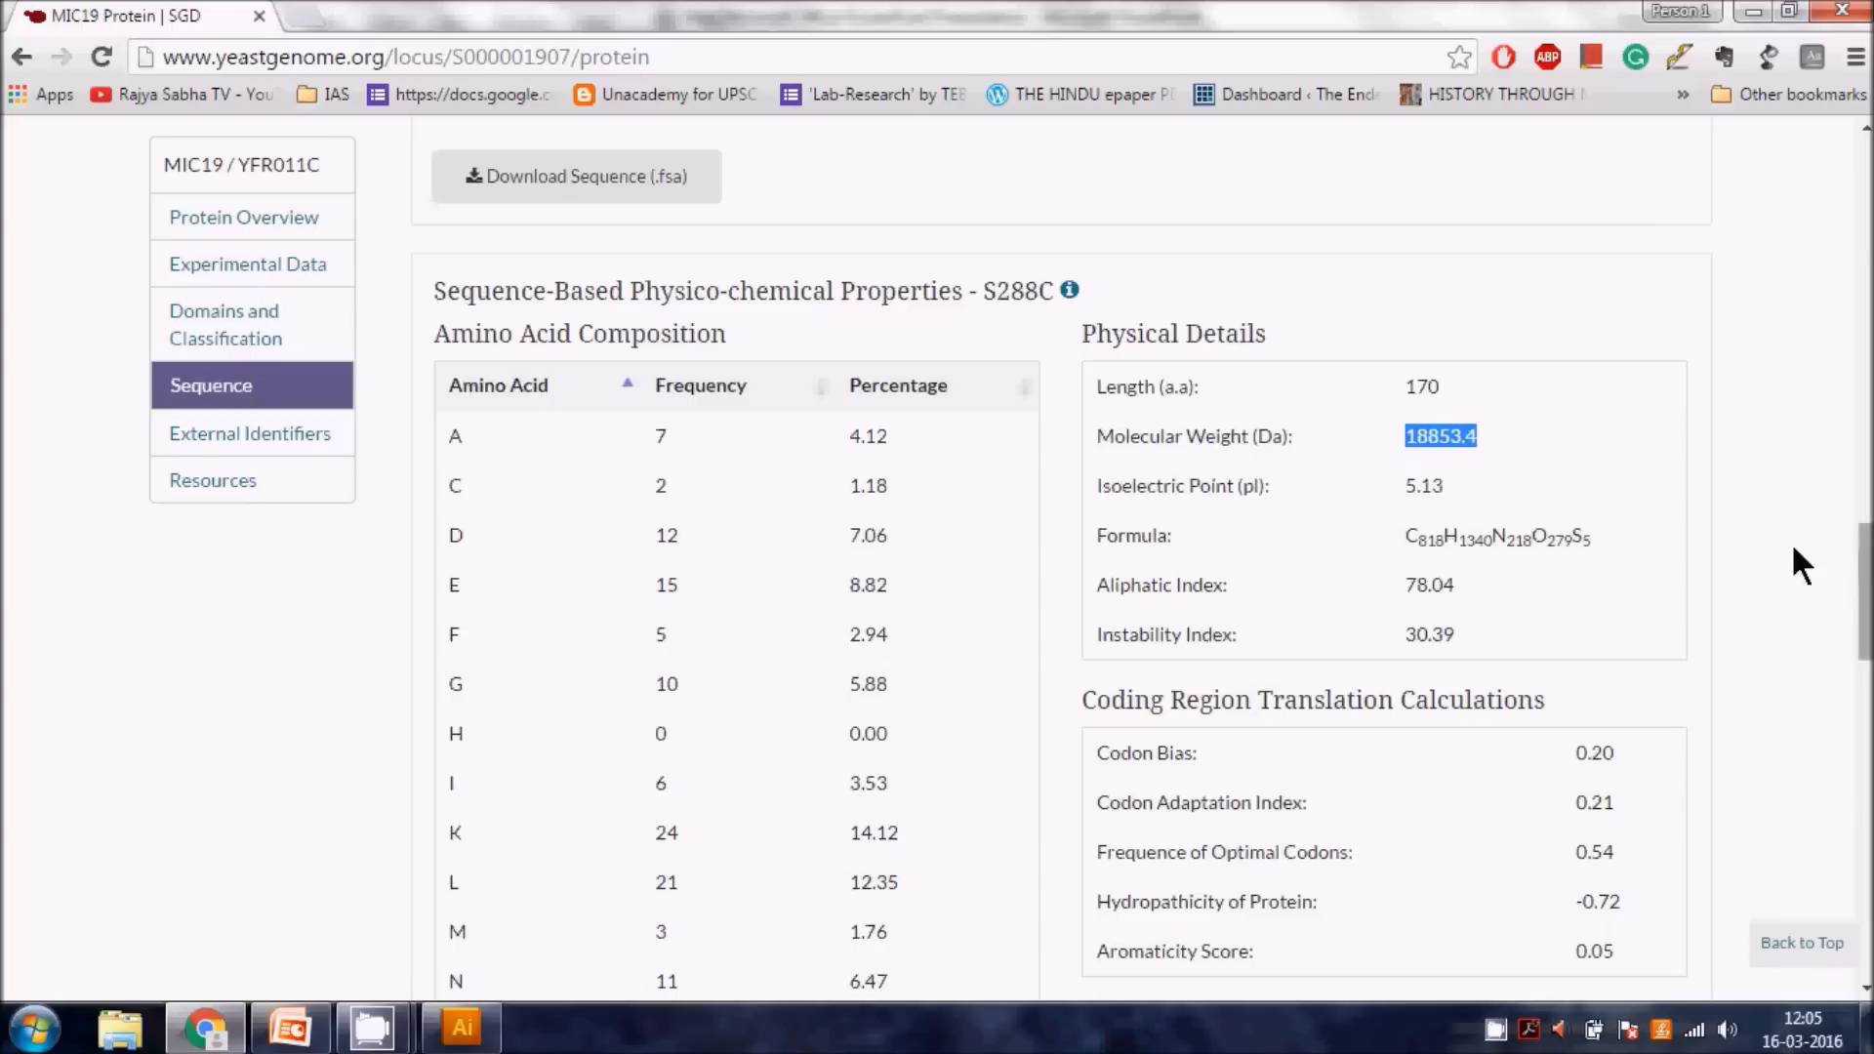
{"action": "scroll", "coordinate": [1551, 577], "scroll_direction": "down", "scroll_amount": 2}
{"action": "scroll", "coordinate": [1568, 573], "scroll_direction": "down", "scroll_amount": 4}
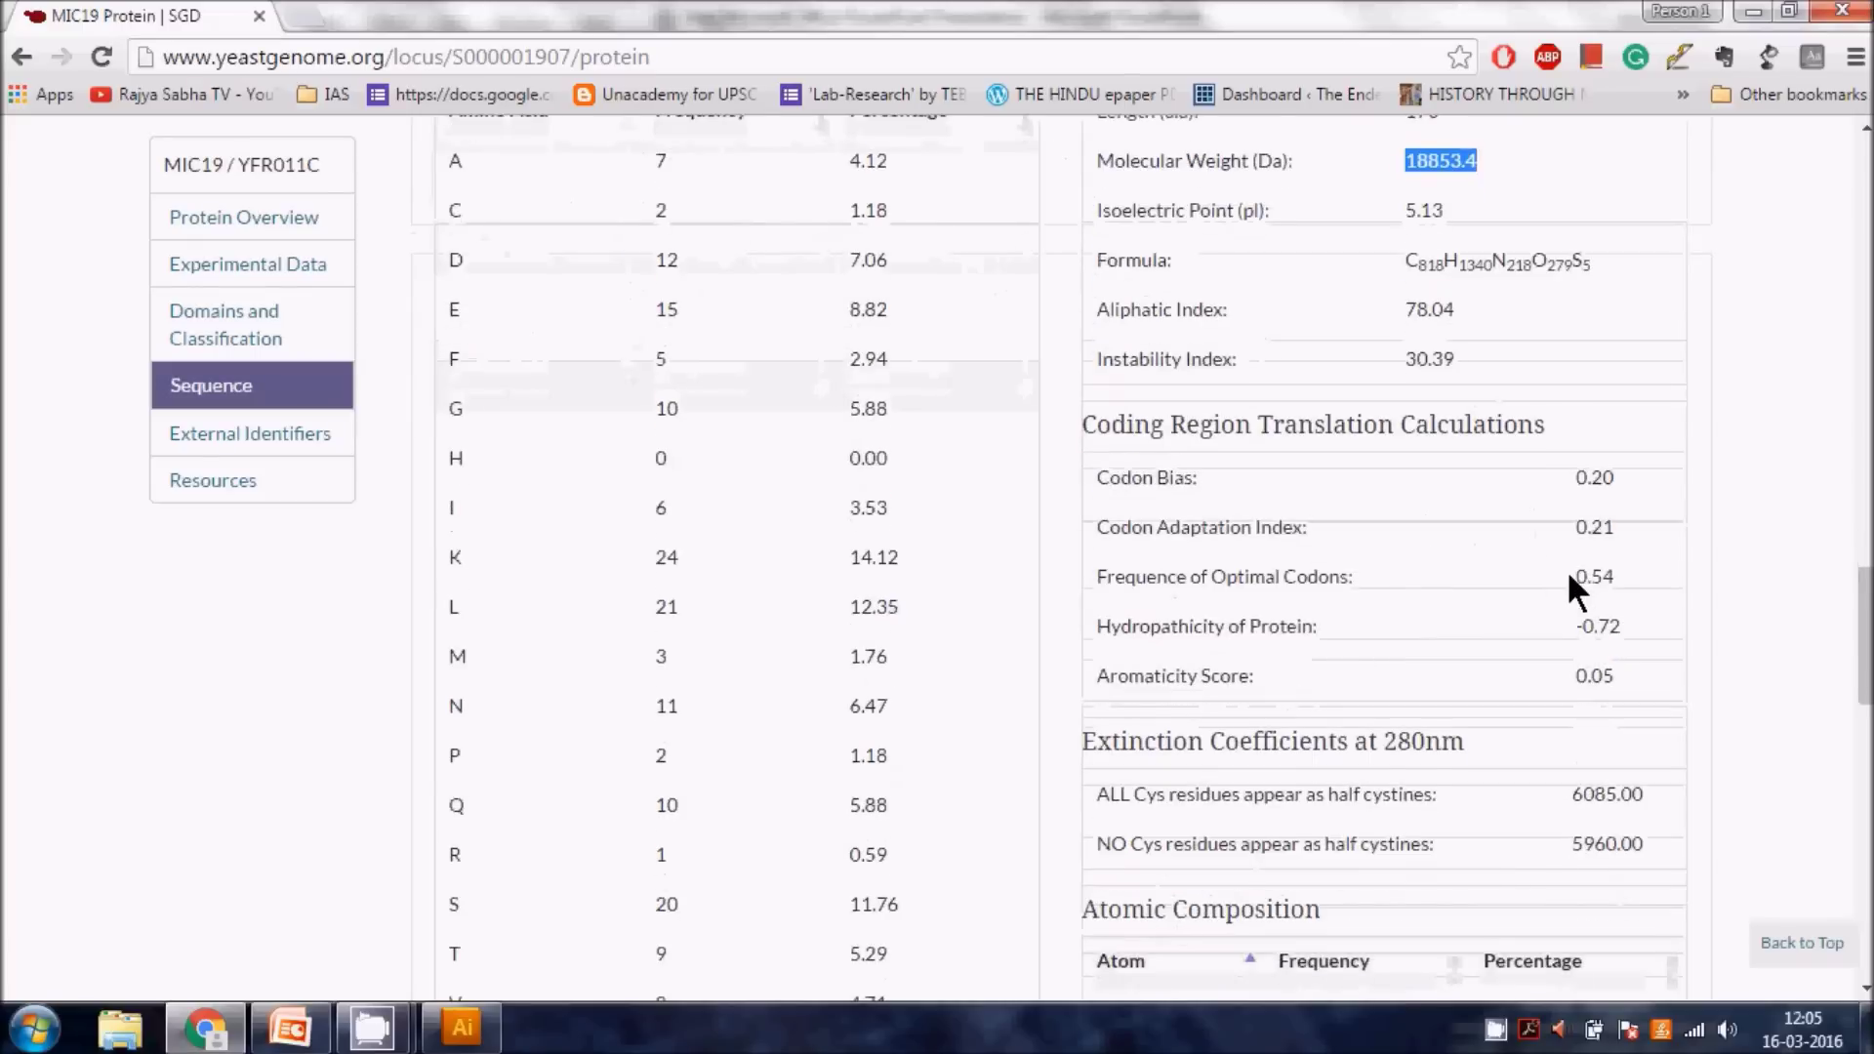
{"action": "scroll", "coordinate": [1569, 581], "scroll_direction": "down", "scroll_amount": 10}
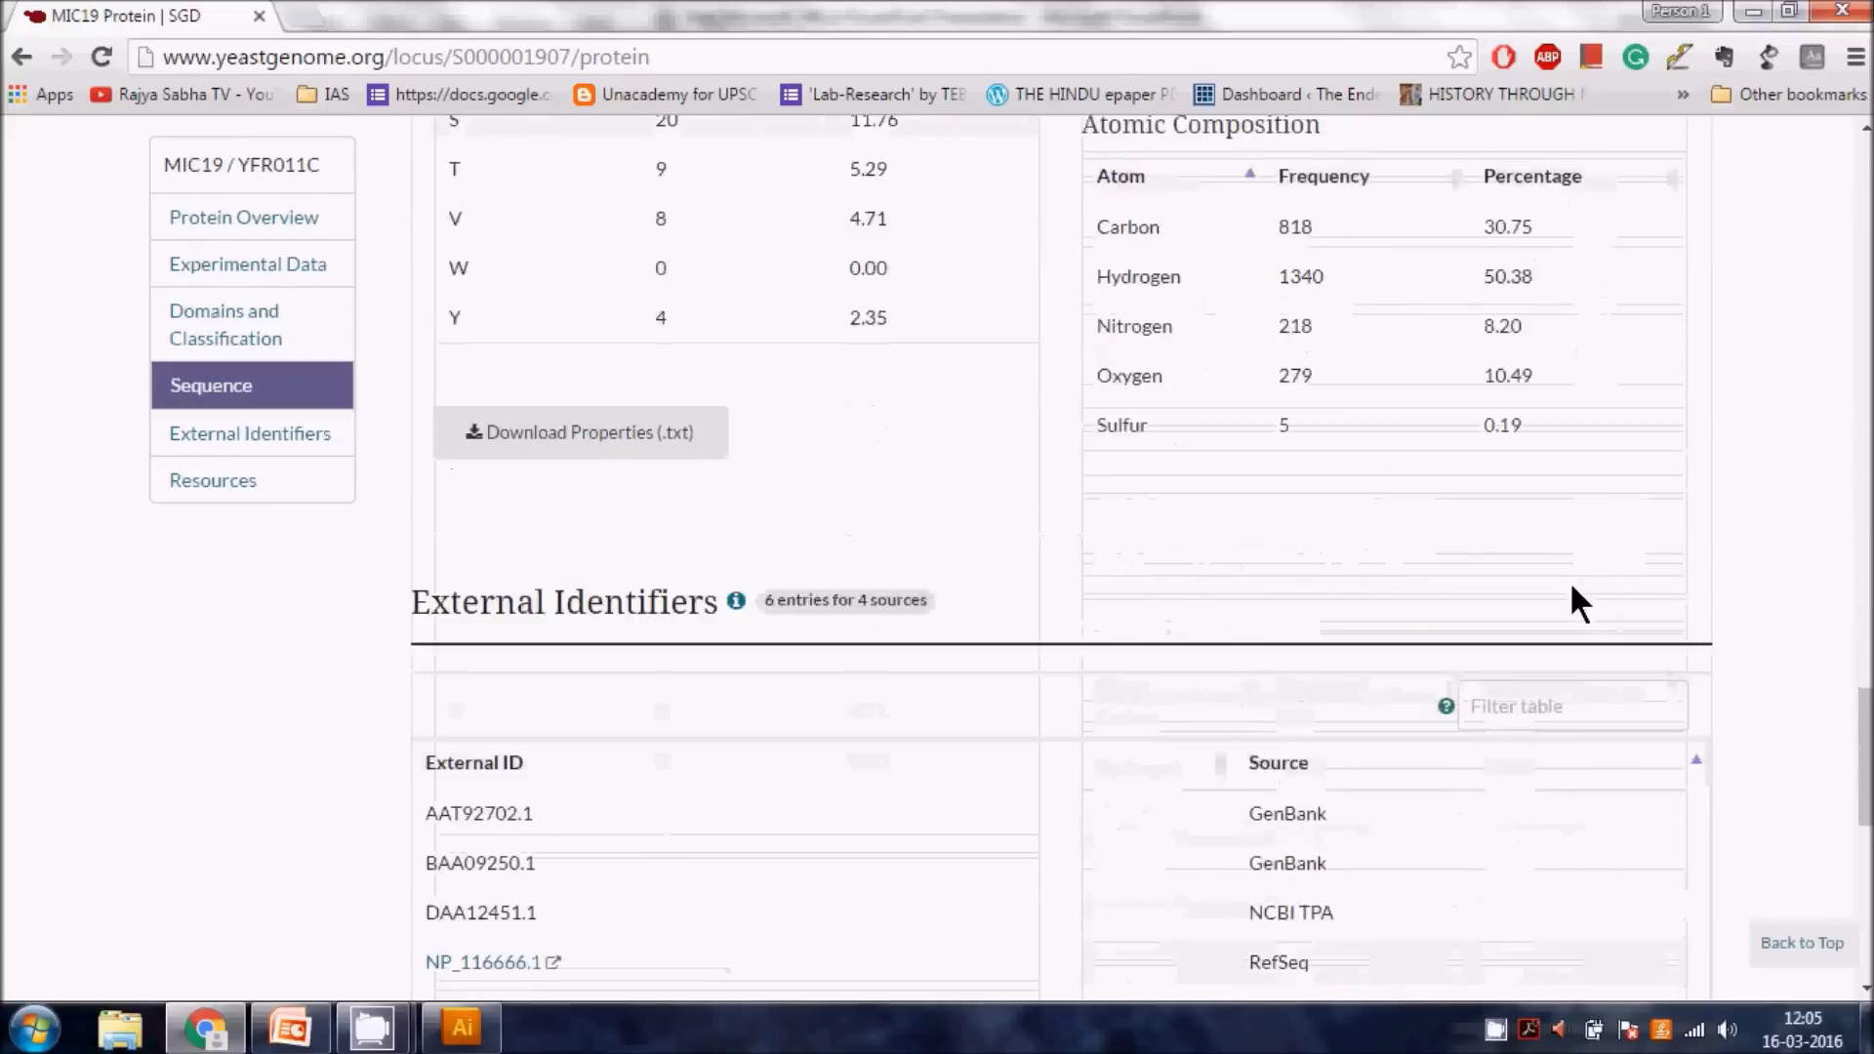
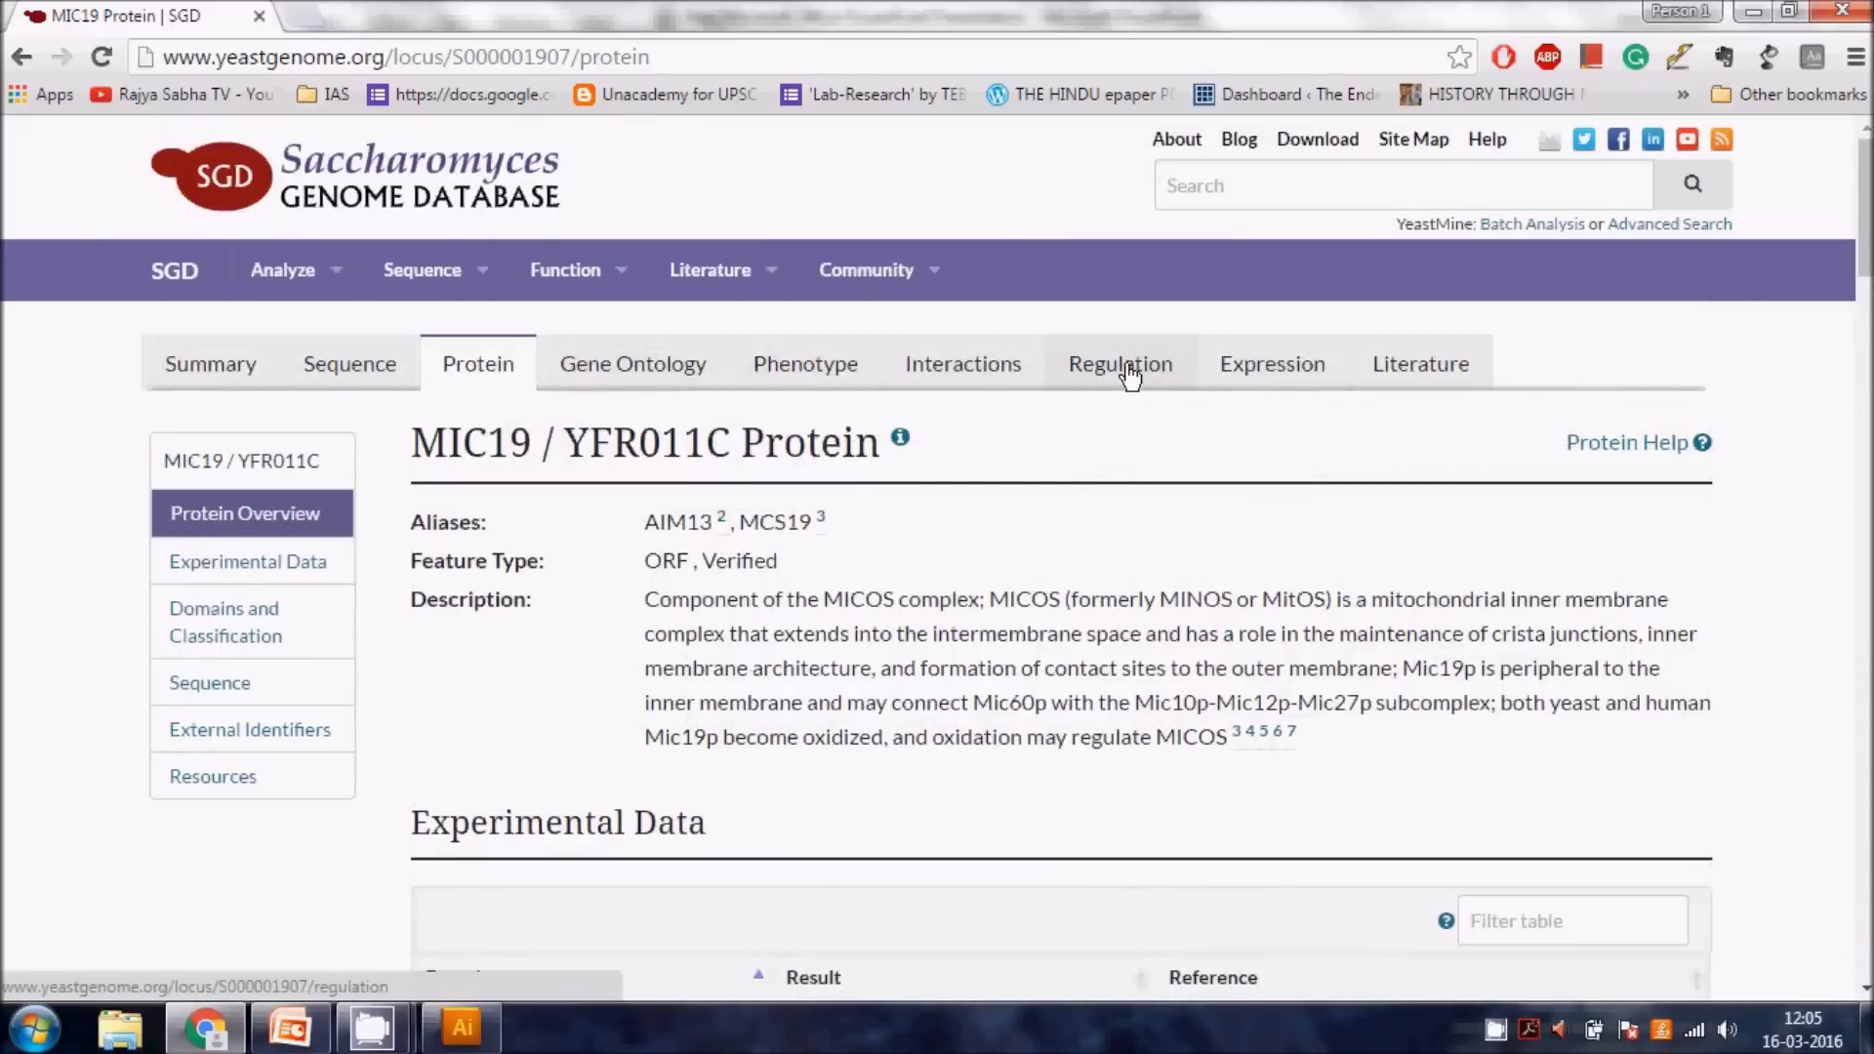
- Open the MIC19 regulation page, switch to its expression page and examine the expression histogram
{"action": "left_click", "coordinate": [1118, 375]}
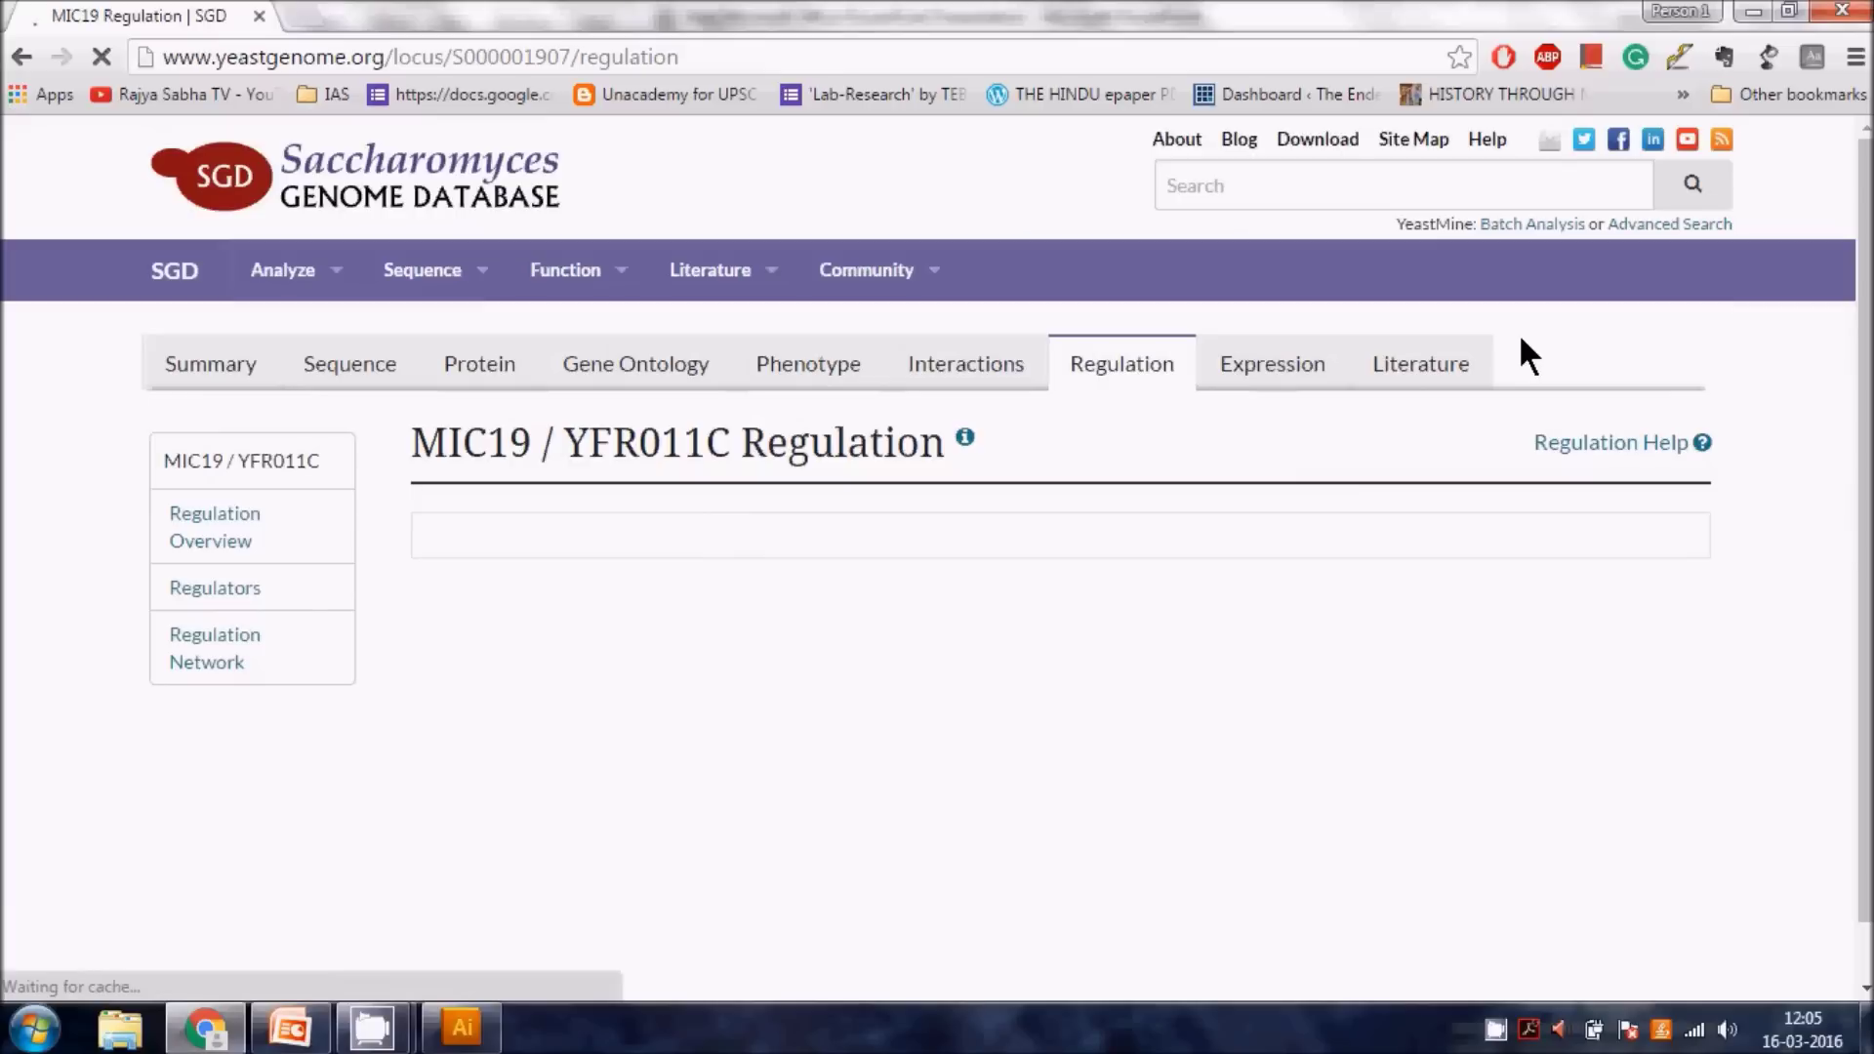
{"action": "left_click", "coordinate": [1327, 365]}
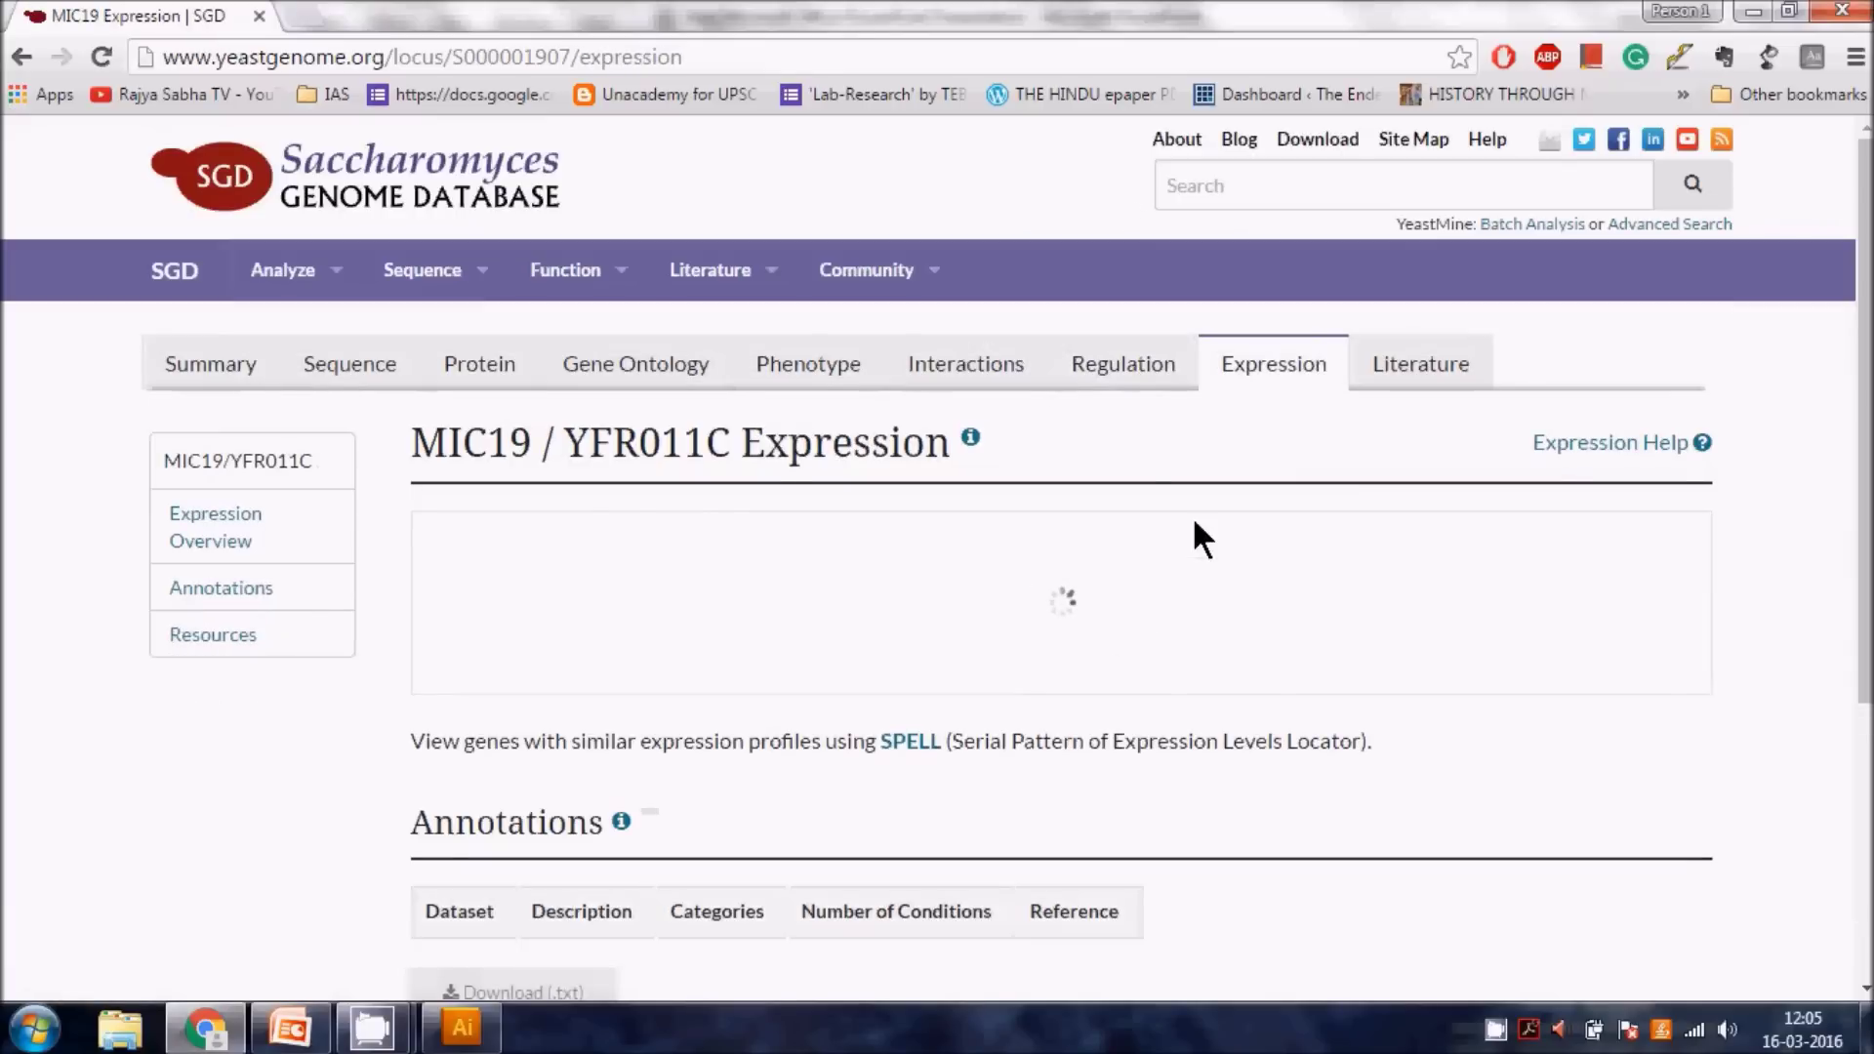
{"action": "scroll", "coordinate": [1212, 628], "scroll_direction": "down", "scroll_amount": 3}
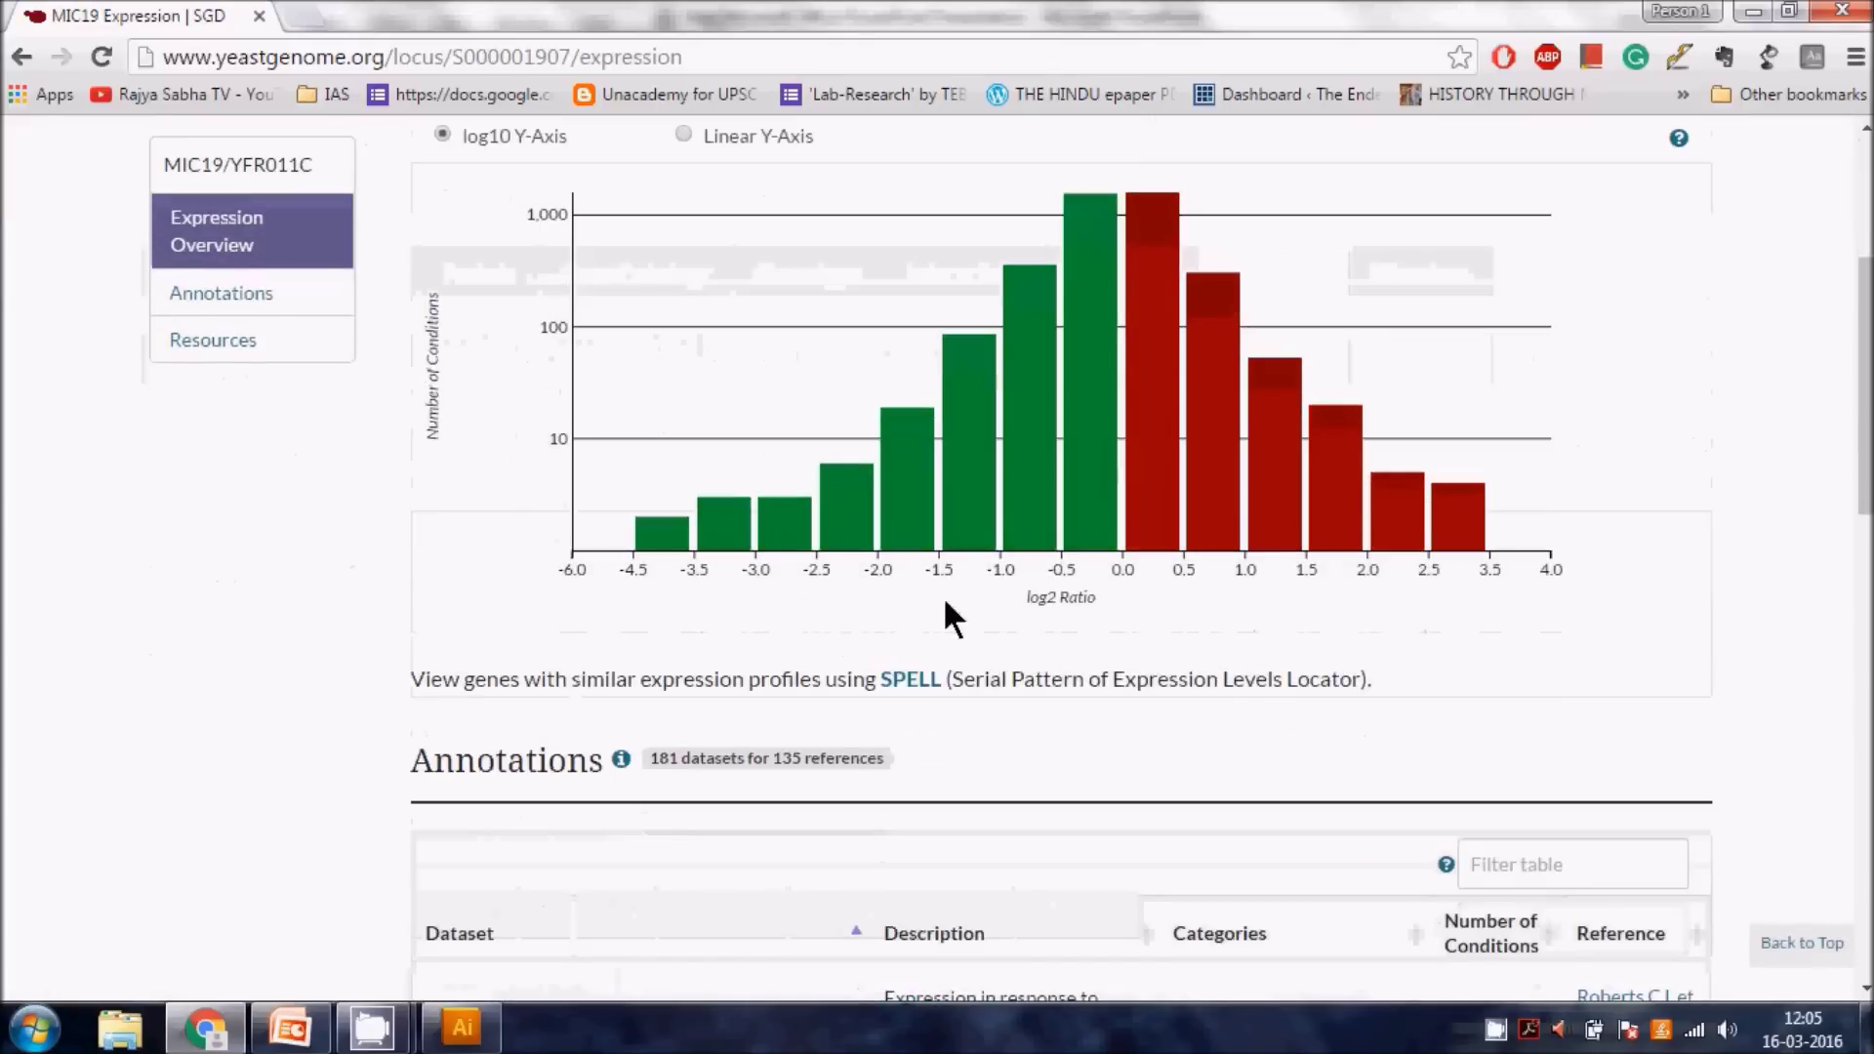
{"action": "scroll", "coordinate": [369, 644], "scroll_direction": "up", "scroll_amount": 2}
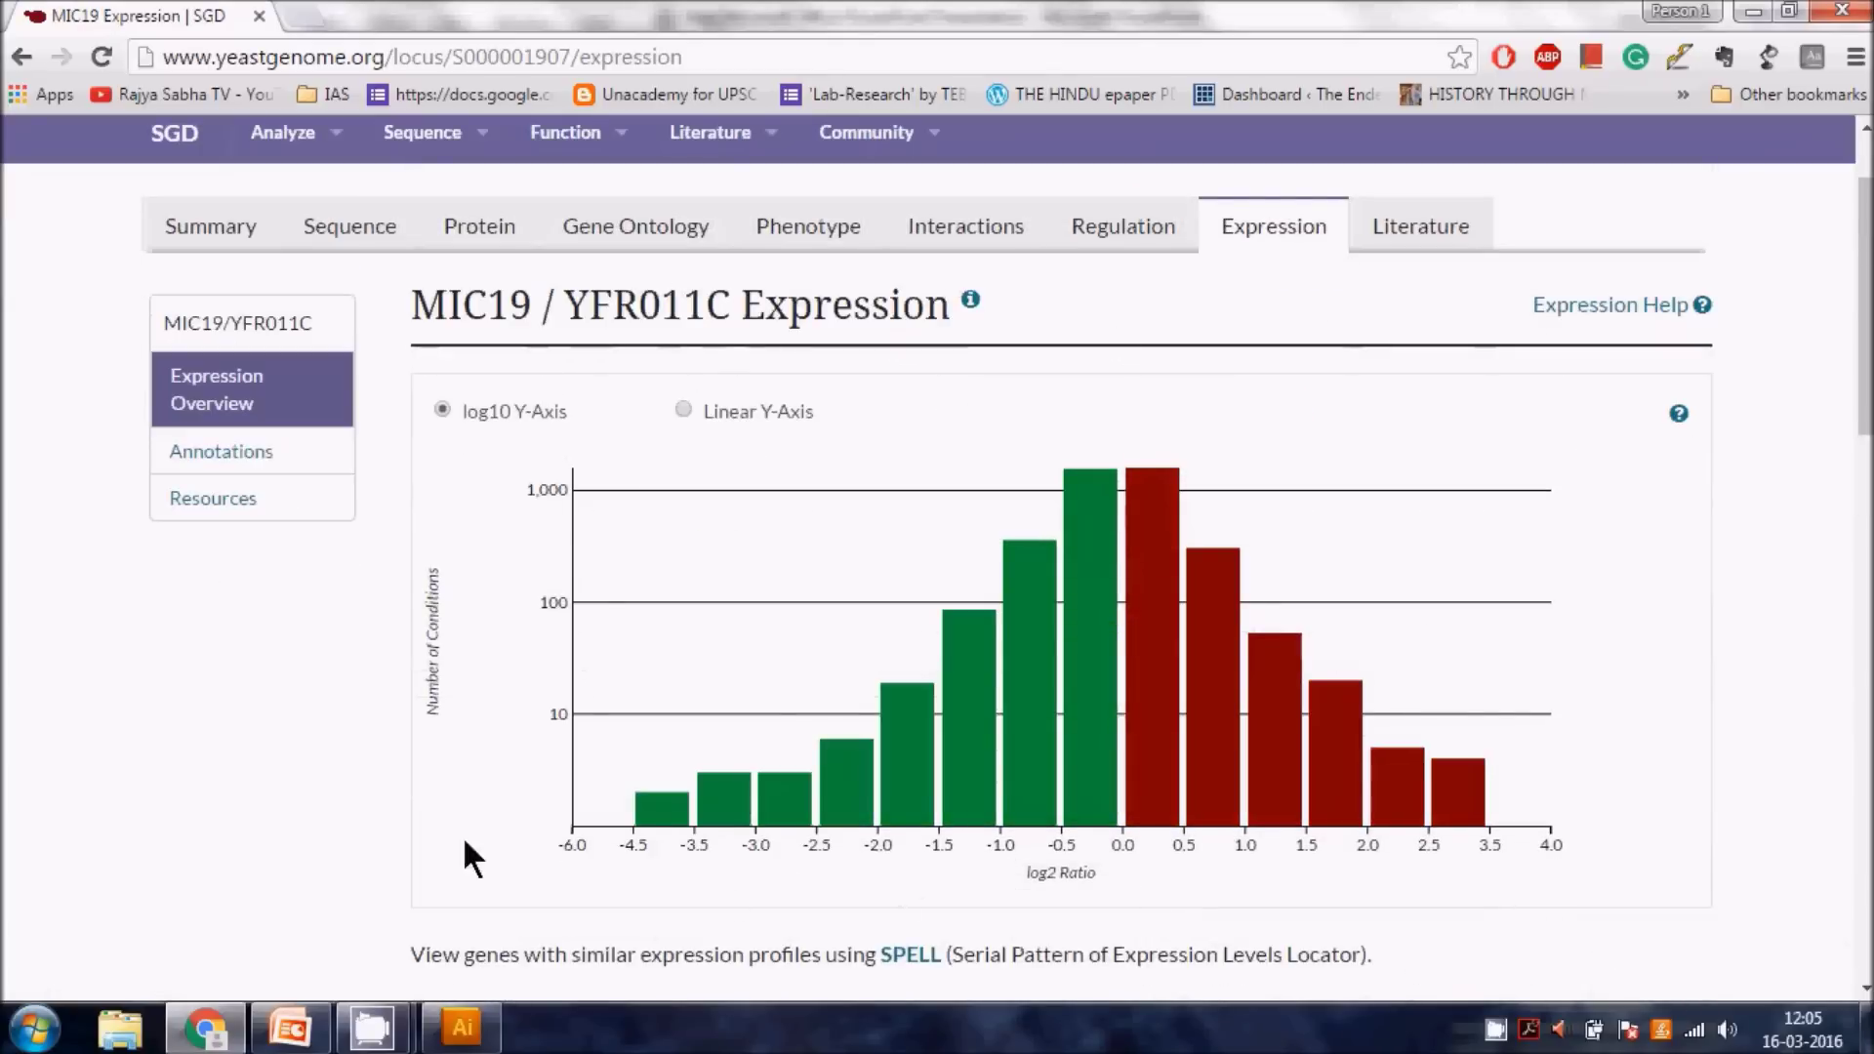
{"action": "scroll", "coordinate": [1120, 695], "scroll_direction": "down", "scroll_amount": 4}
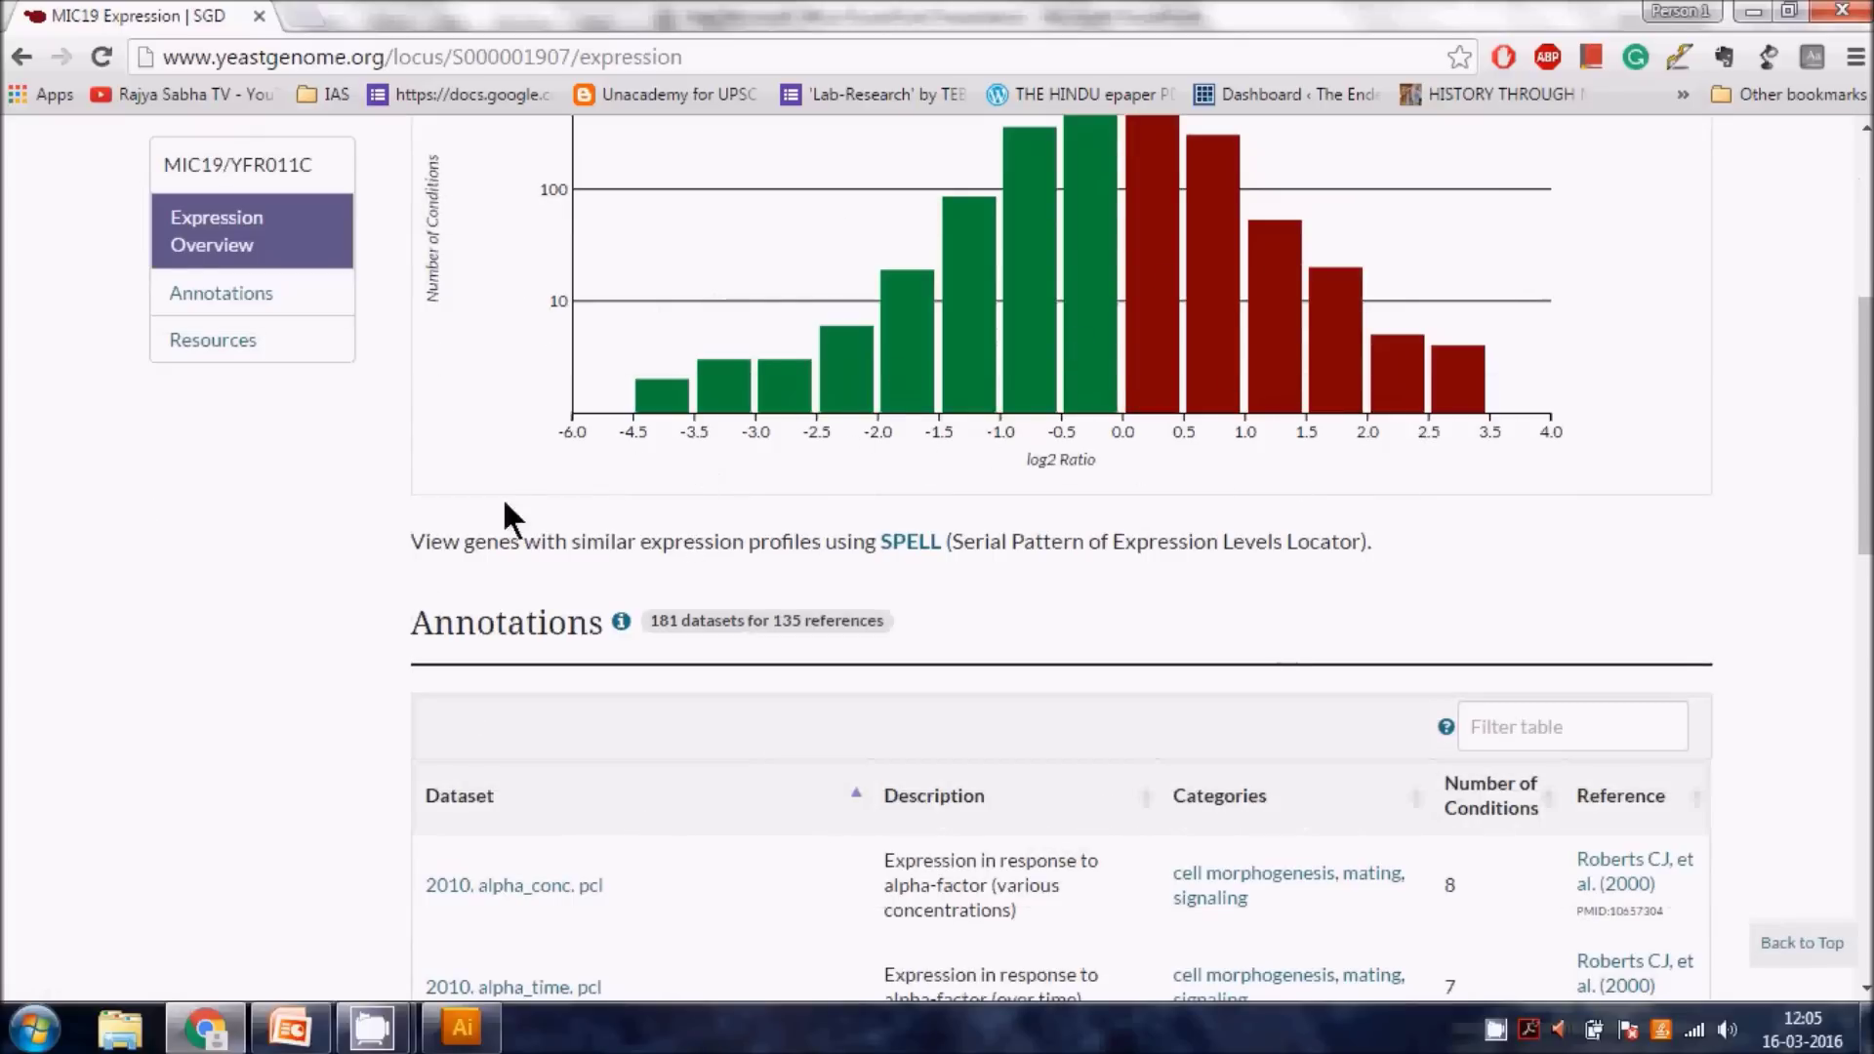
{"action": "scroll", "coordinate": [1181, 498], "scroll_direction": "up", "scroll_amount": 2}
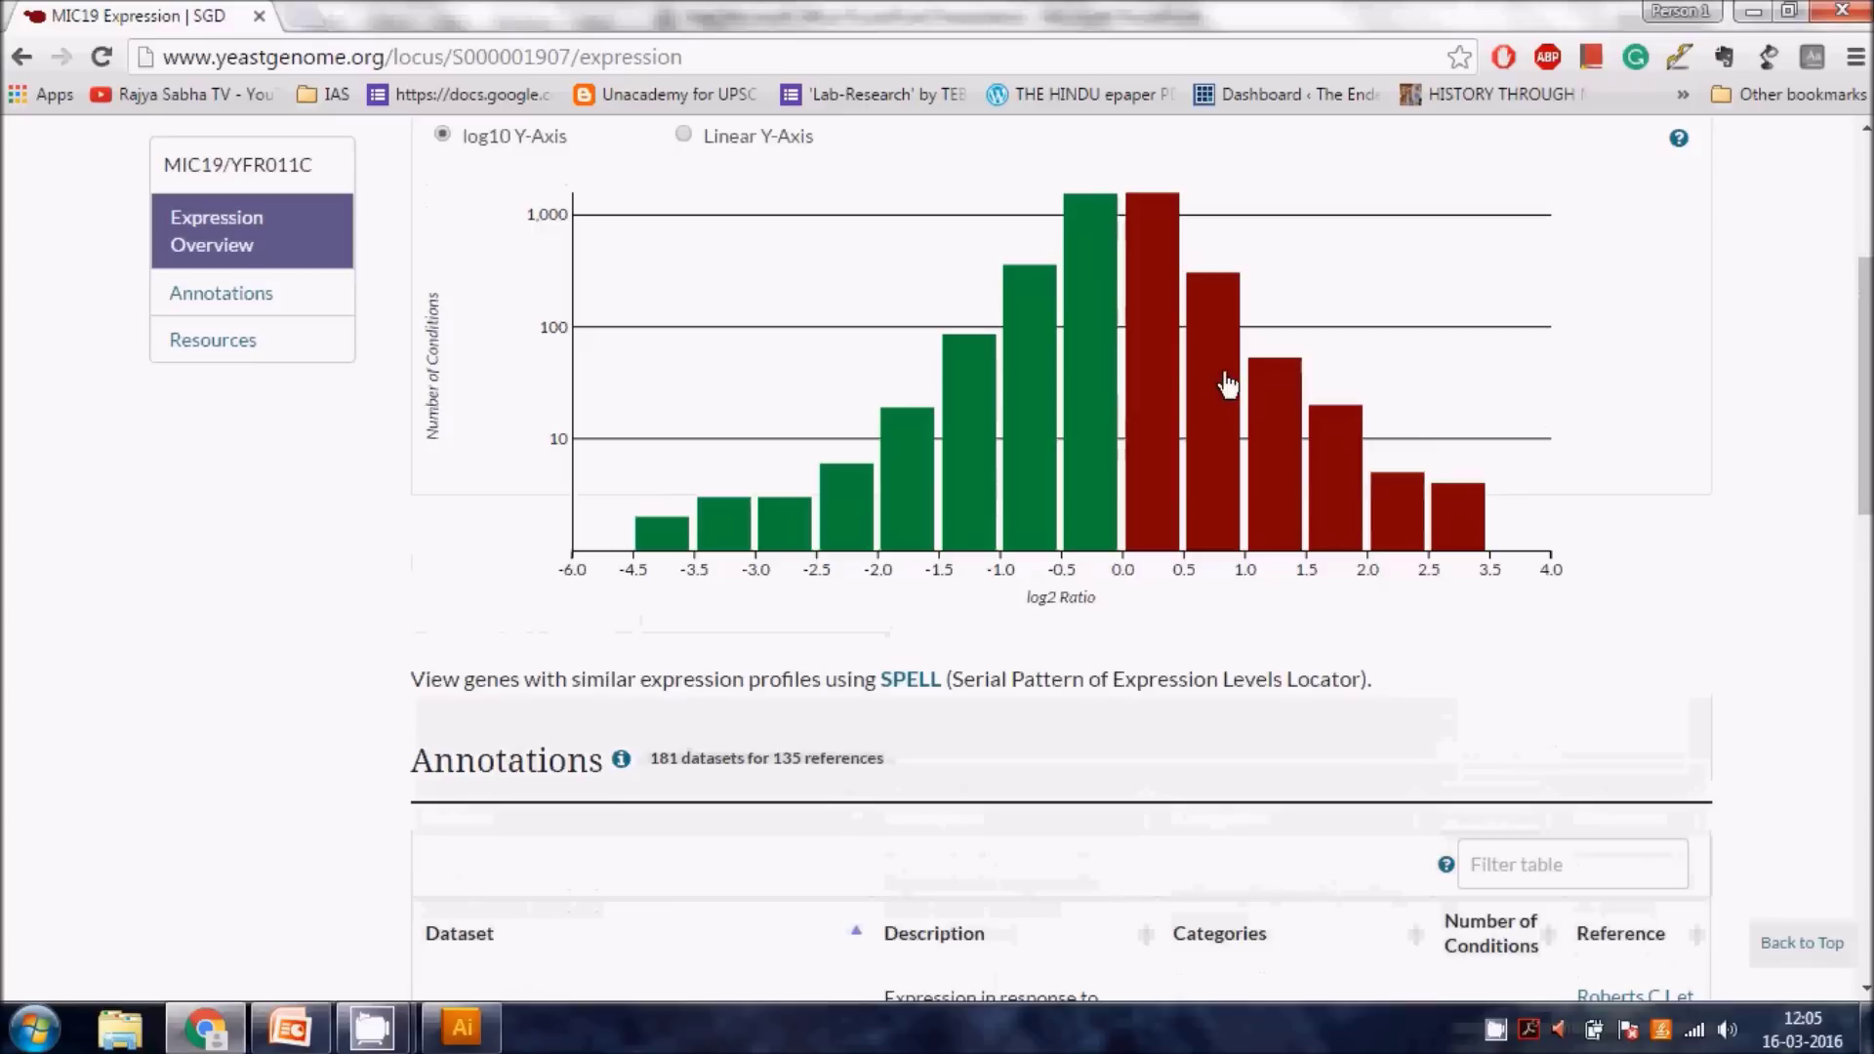
- Look through the expression dataset annotations for MIC19 and return to the start of the page
{"action": "scroll", "coordinate": [886, 653], "scroll_direction": "down", "scroll_amount": 4}
{"action": "scroll", "coordinate": [583, 811], "scroll_direction": "down", "scroll_amount": 7}
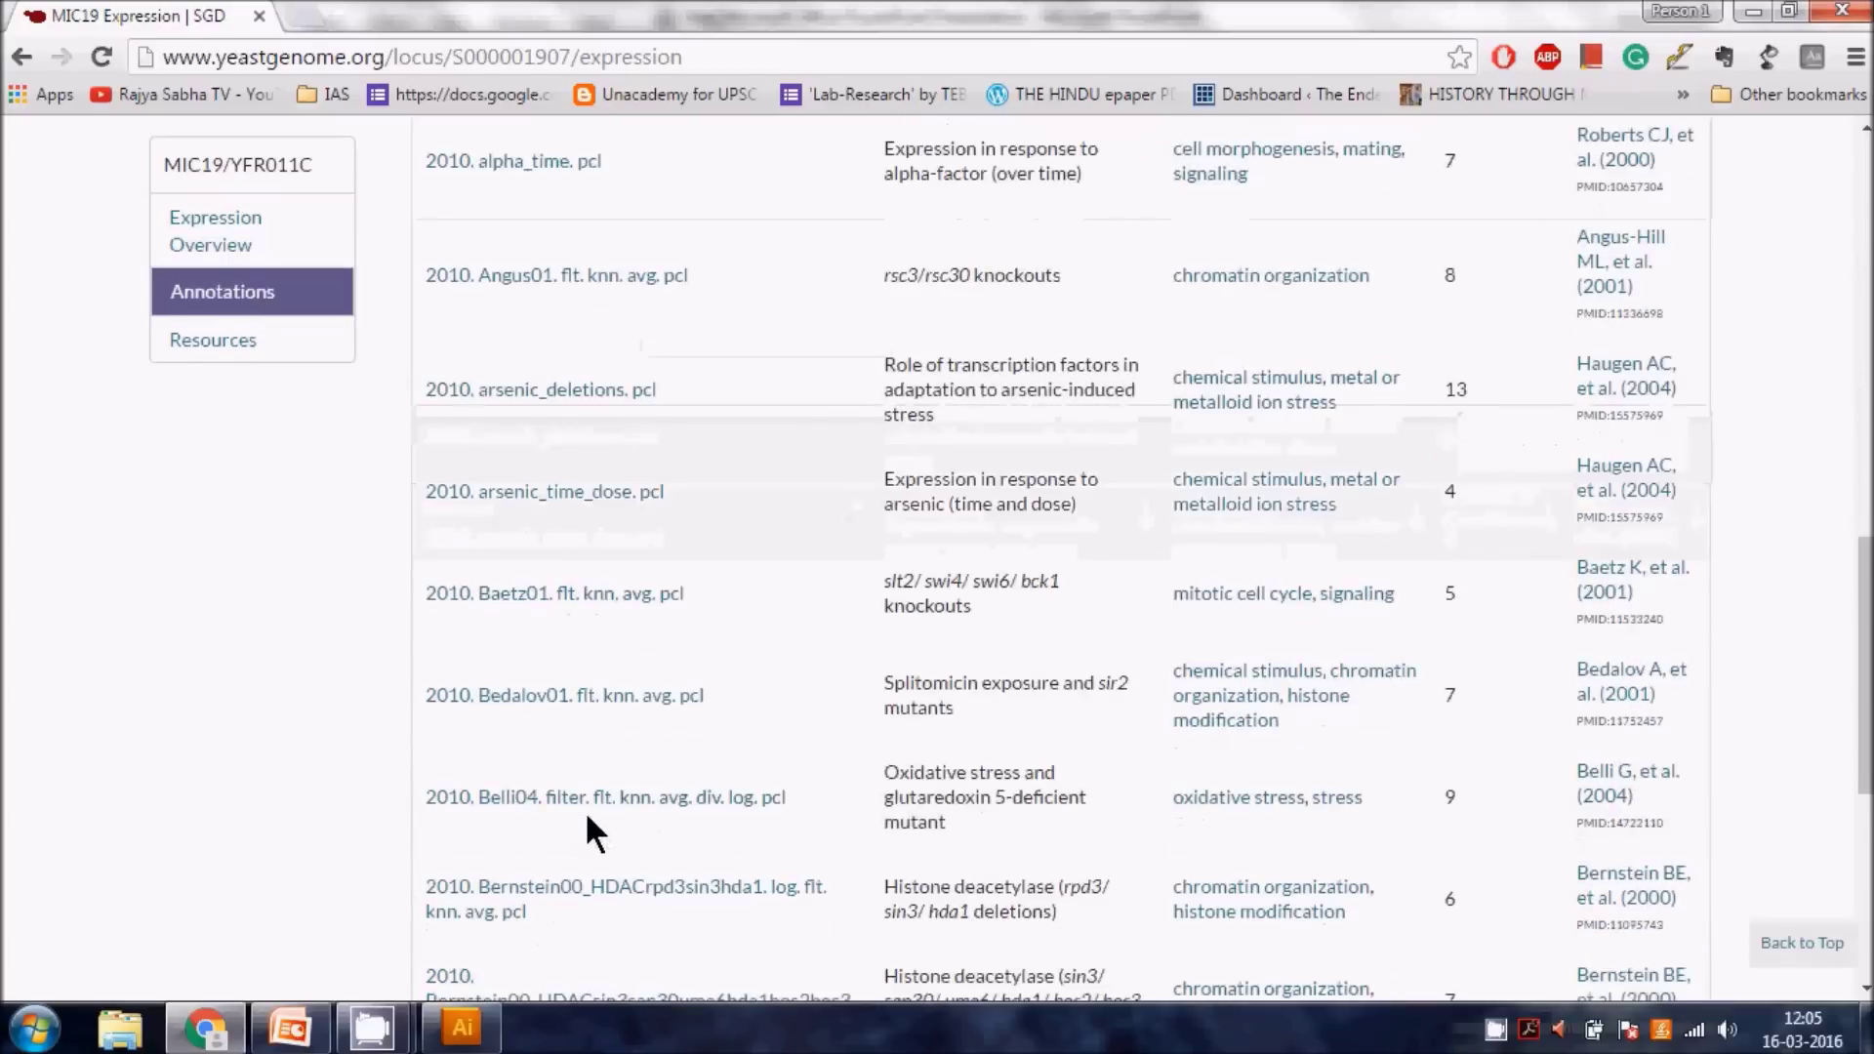
{"action": "scroll", "coordinate": [575, 810], "scroll_direction": "up", "scroll_amount": 15}
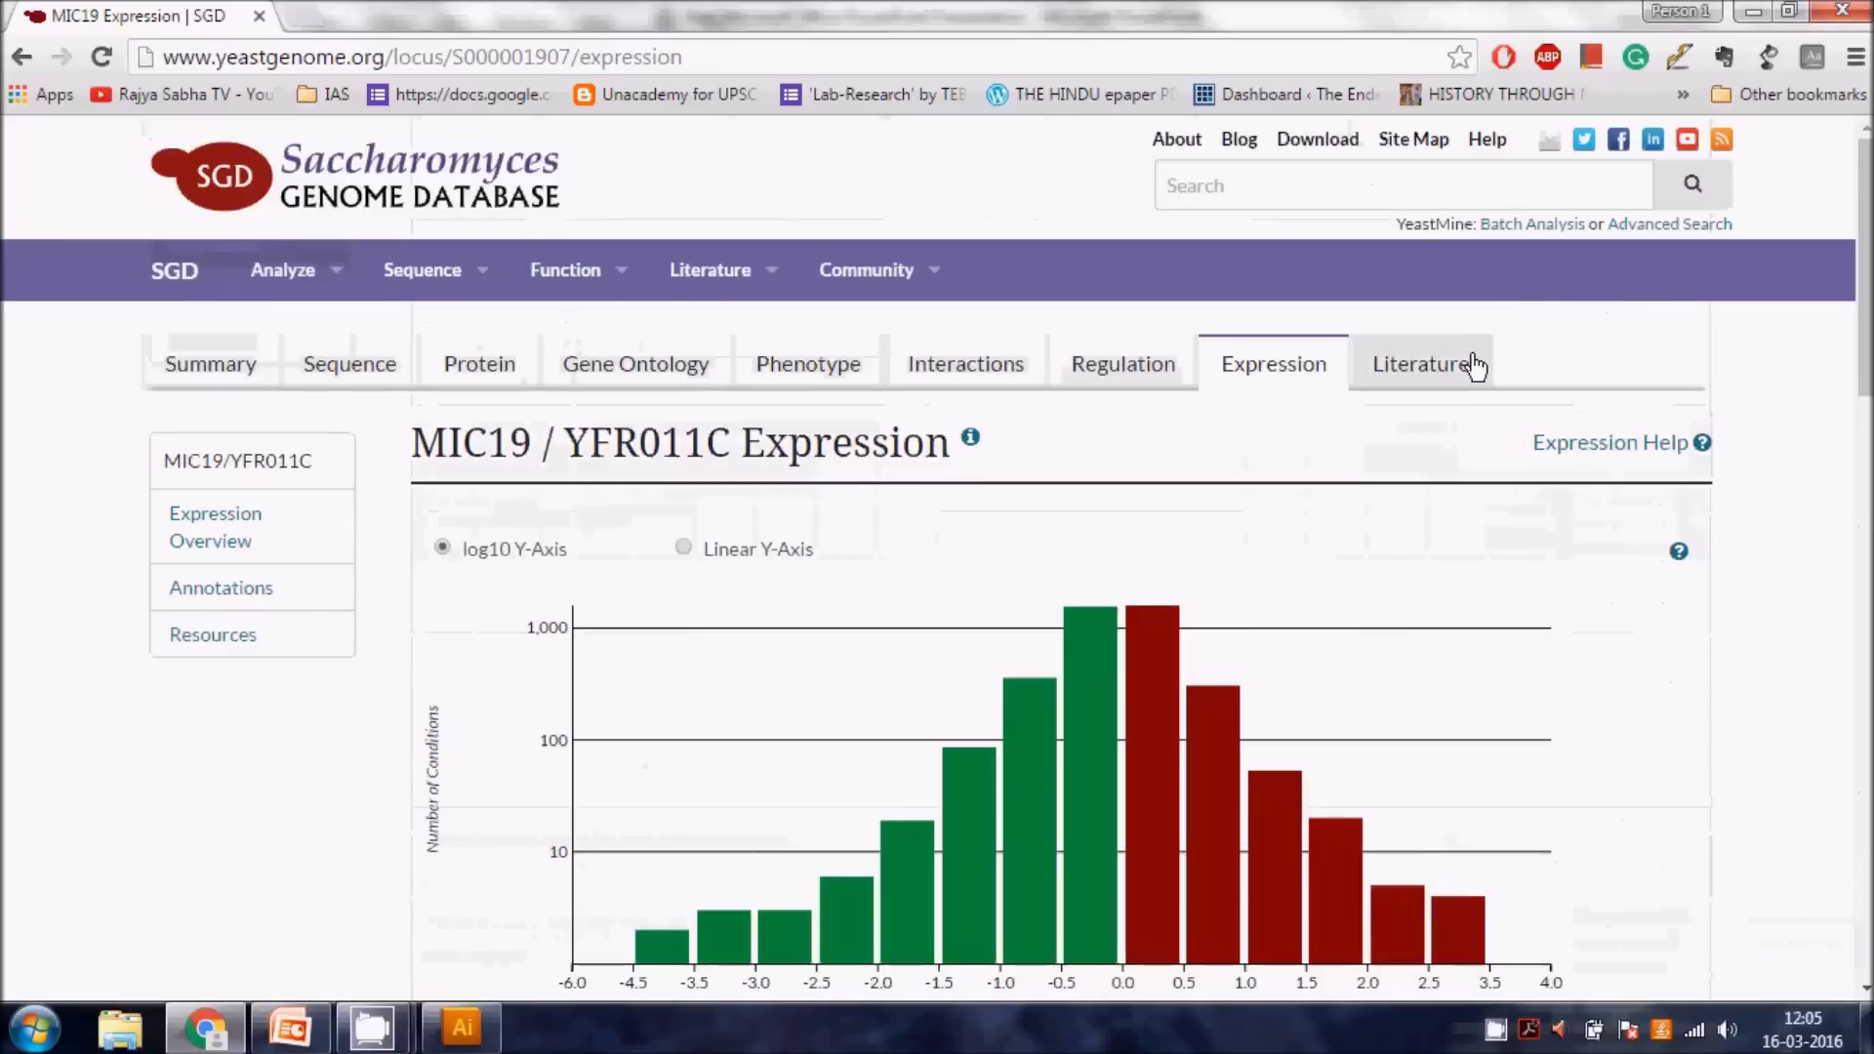
- Open the MIC19 literature page and look through its primary literature references
{"action": "left_click", "coordinate": [1472, 365]}
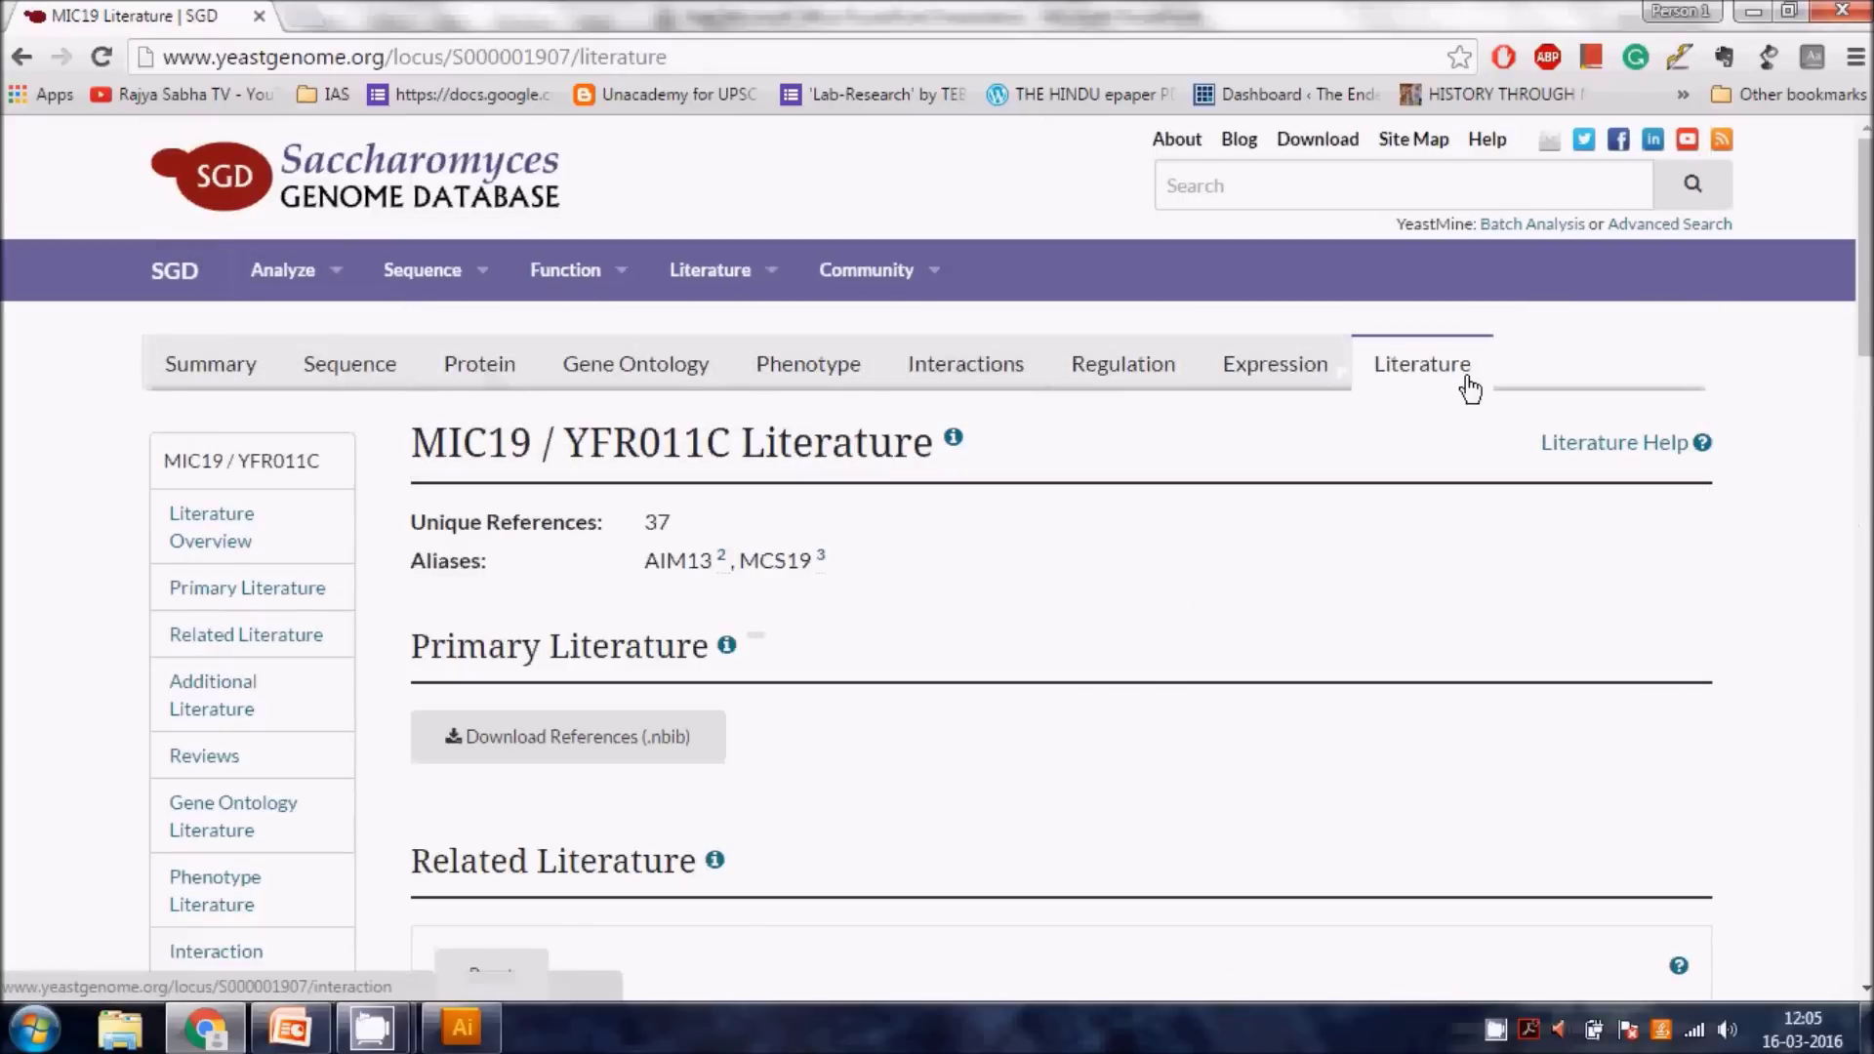
{"action": "scroll", "coordinate": [1451, 444], "scroll_direction": "down", "scroll_amount": 1}
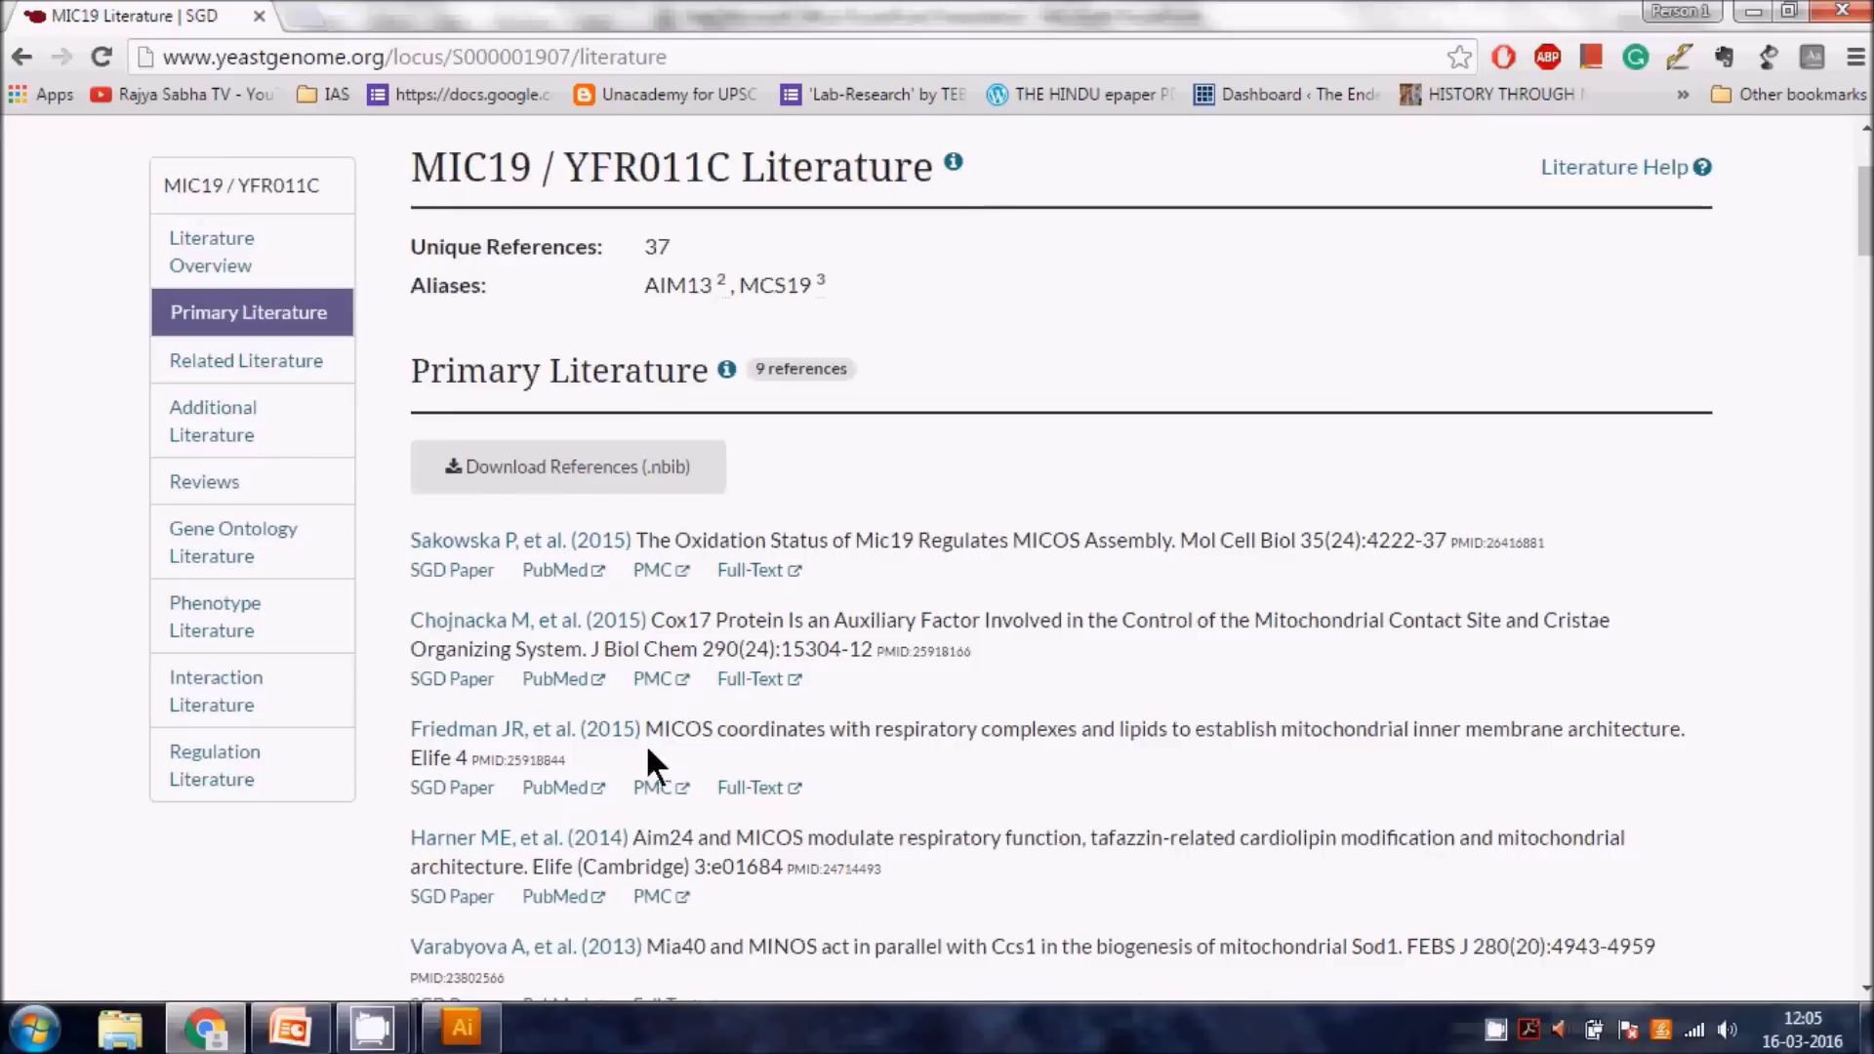
{"action": "scroll", "coordinate": [880, 876], "scroll_direction": "down", "scroll_amount": 3}
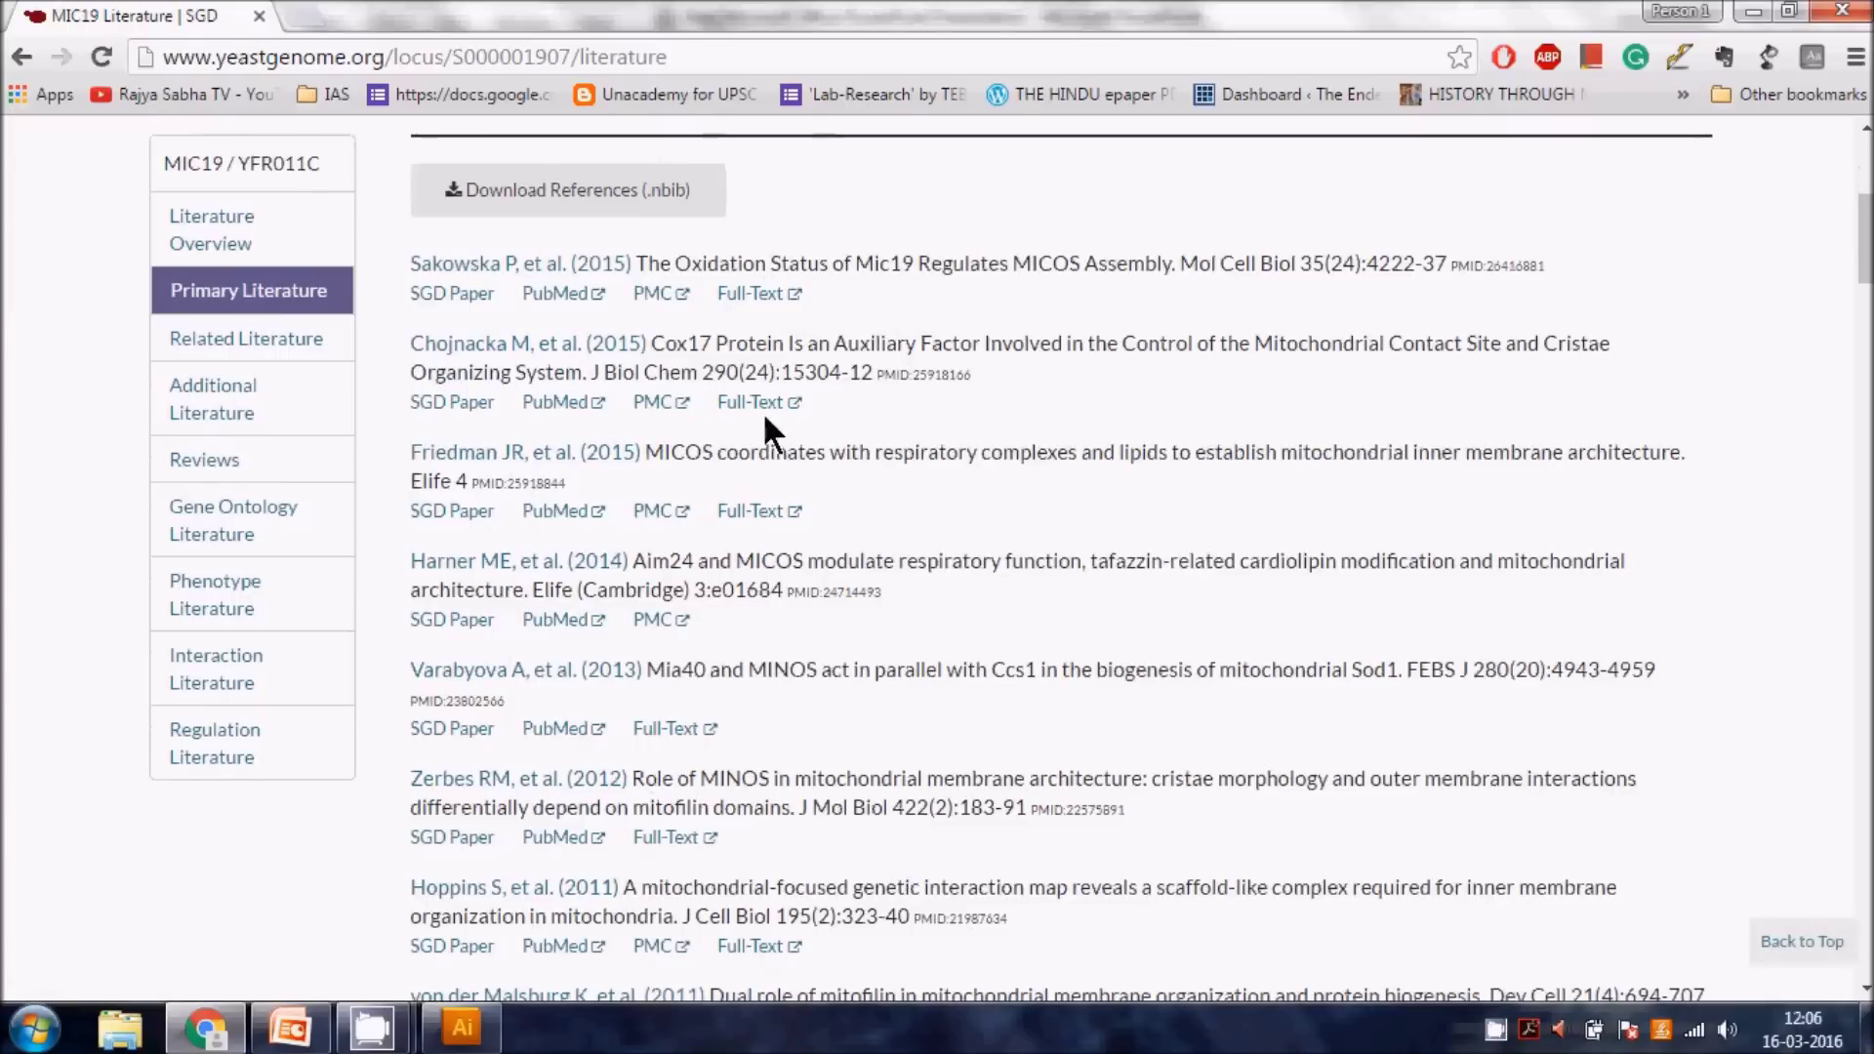
{"action": "scroll", "coordinate": [859, 744], "scroll_direction": "down", "scroll_amount": 3}
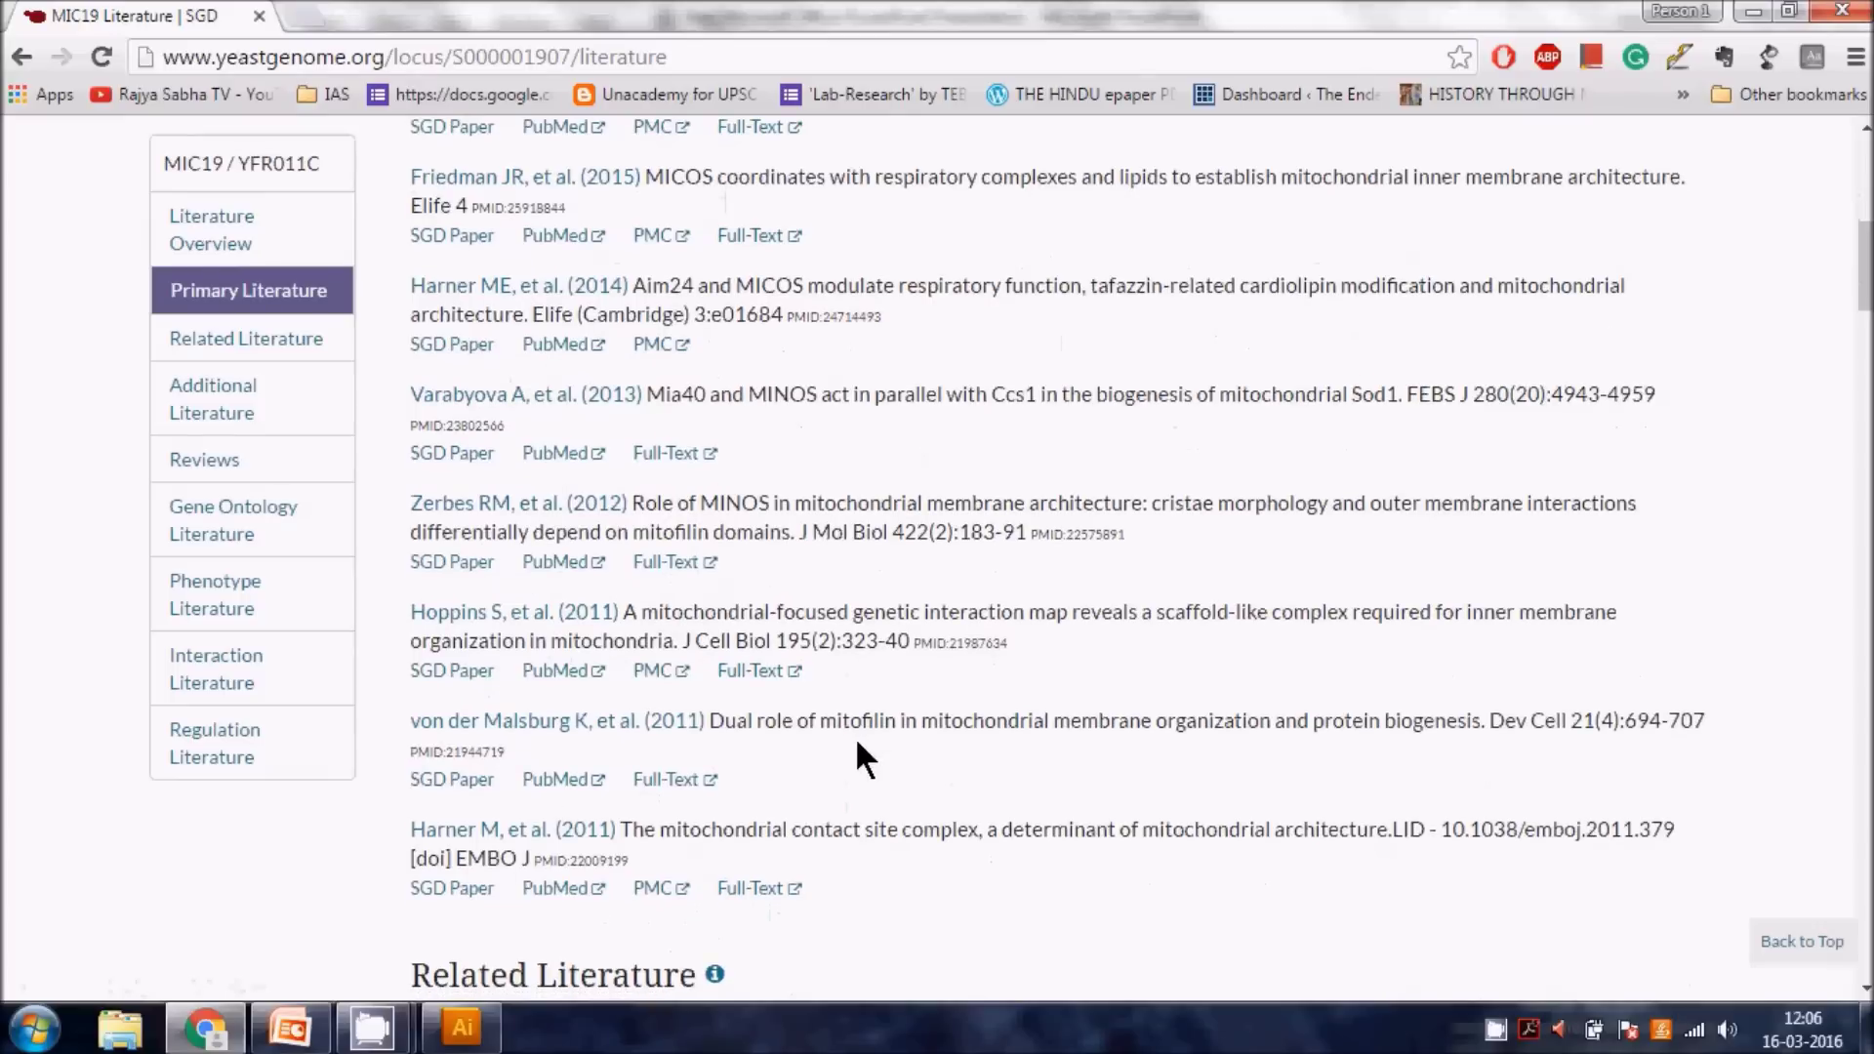
{"action": "scroll", "coordinate": [800, 601], "scroll_direction": "up", "scroll_amount": 9}
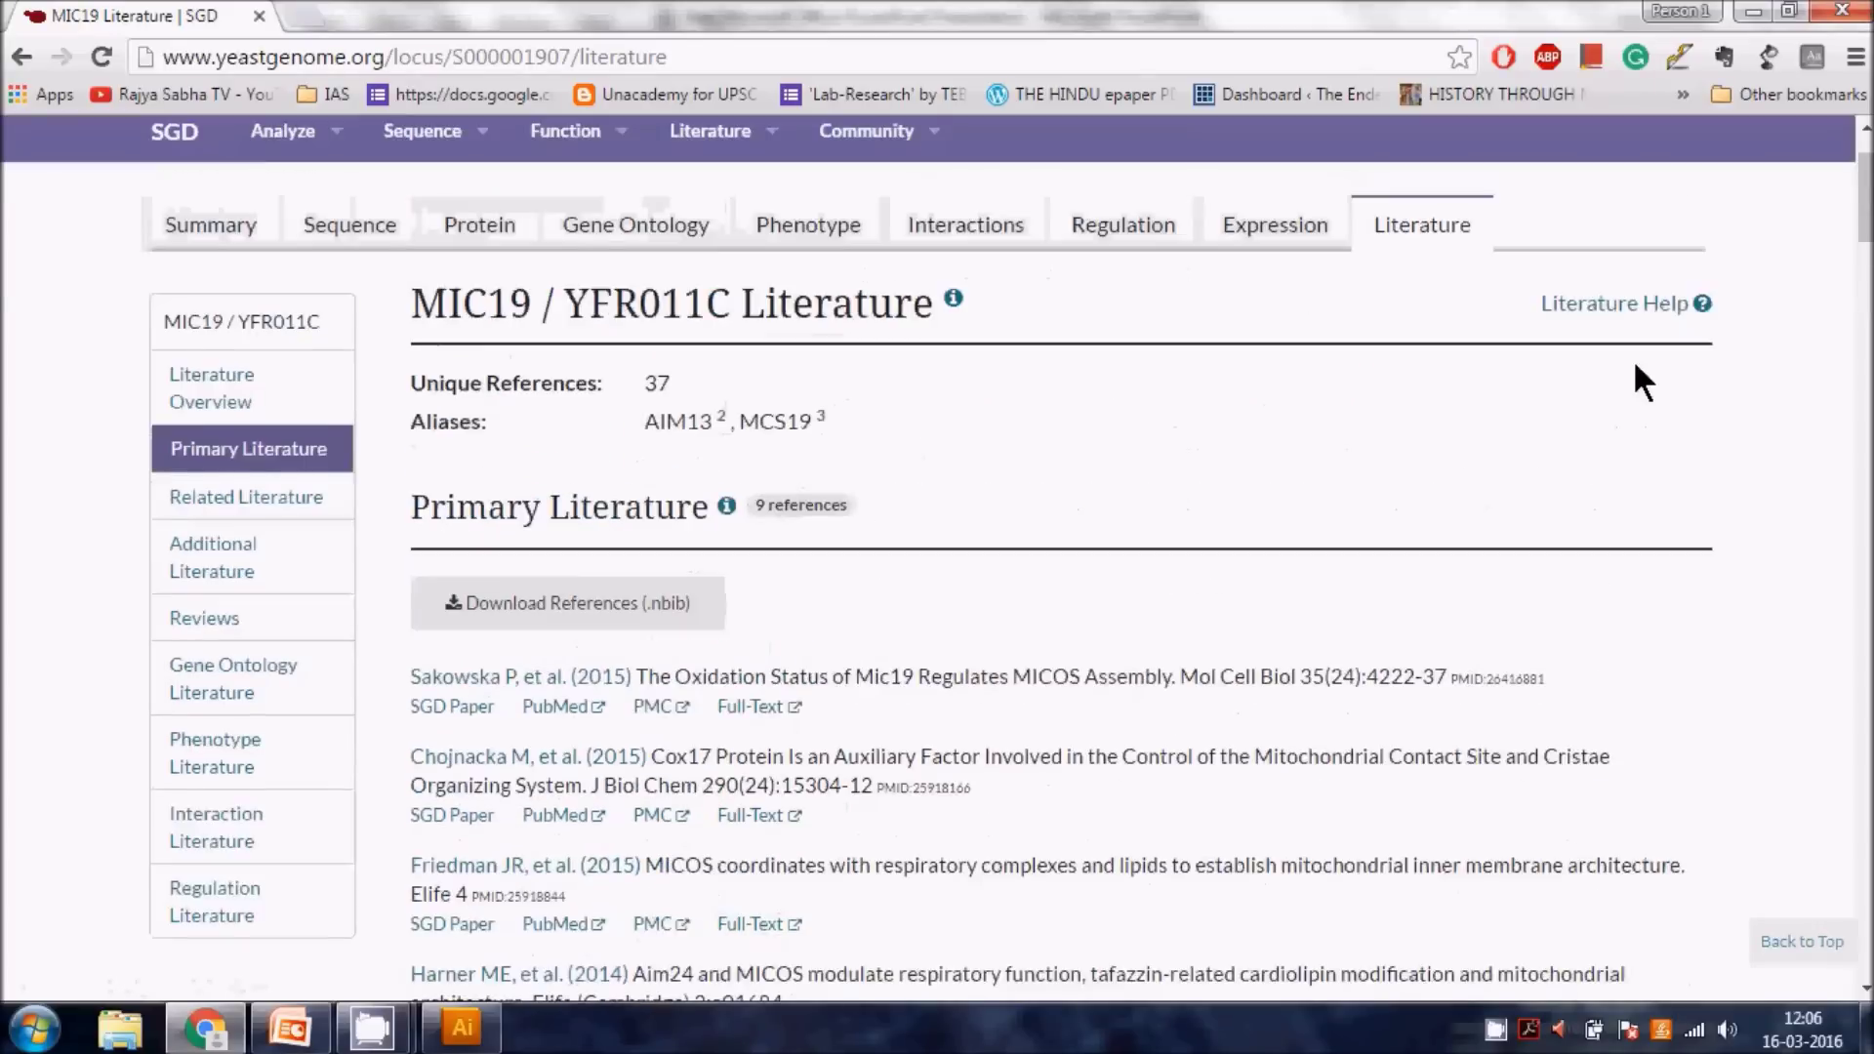
{"action": "scroll", "coordinate": [544, 769], "scroll_direction": "down", "scroll_amount": 3}
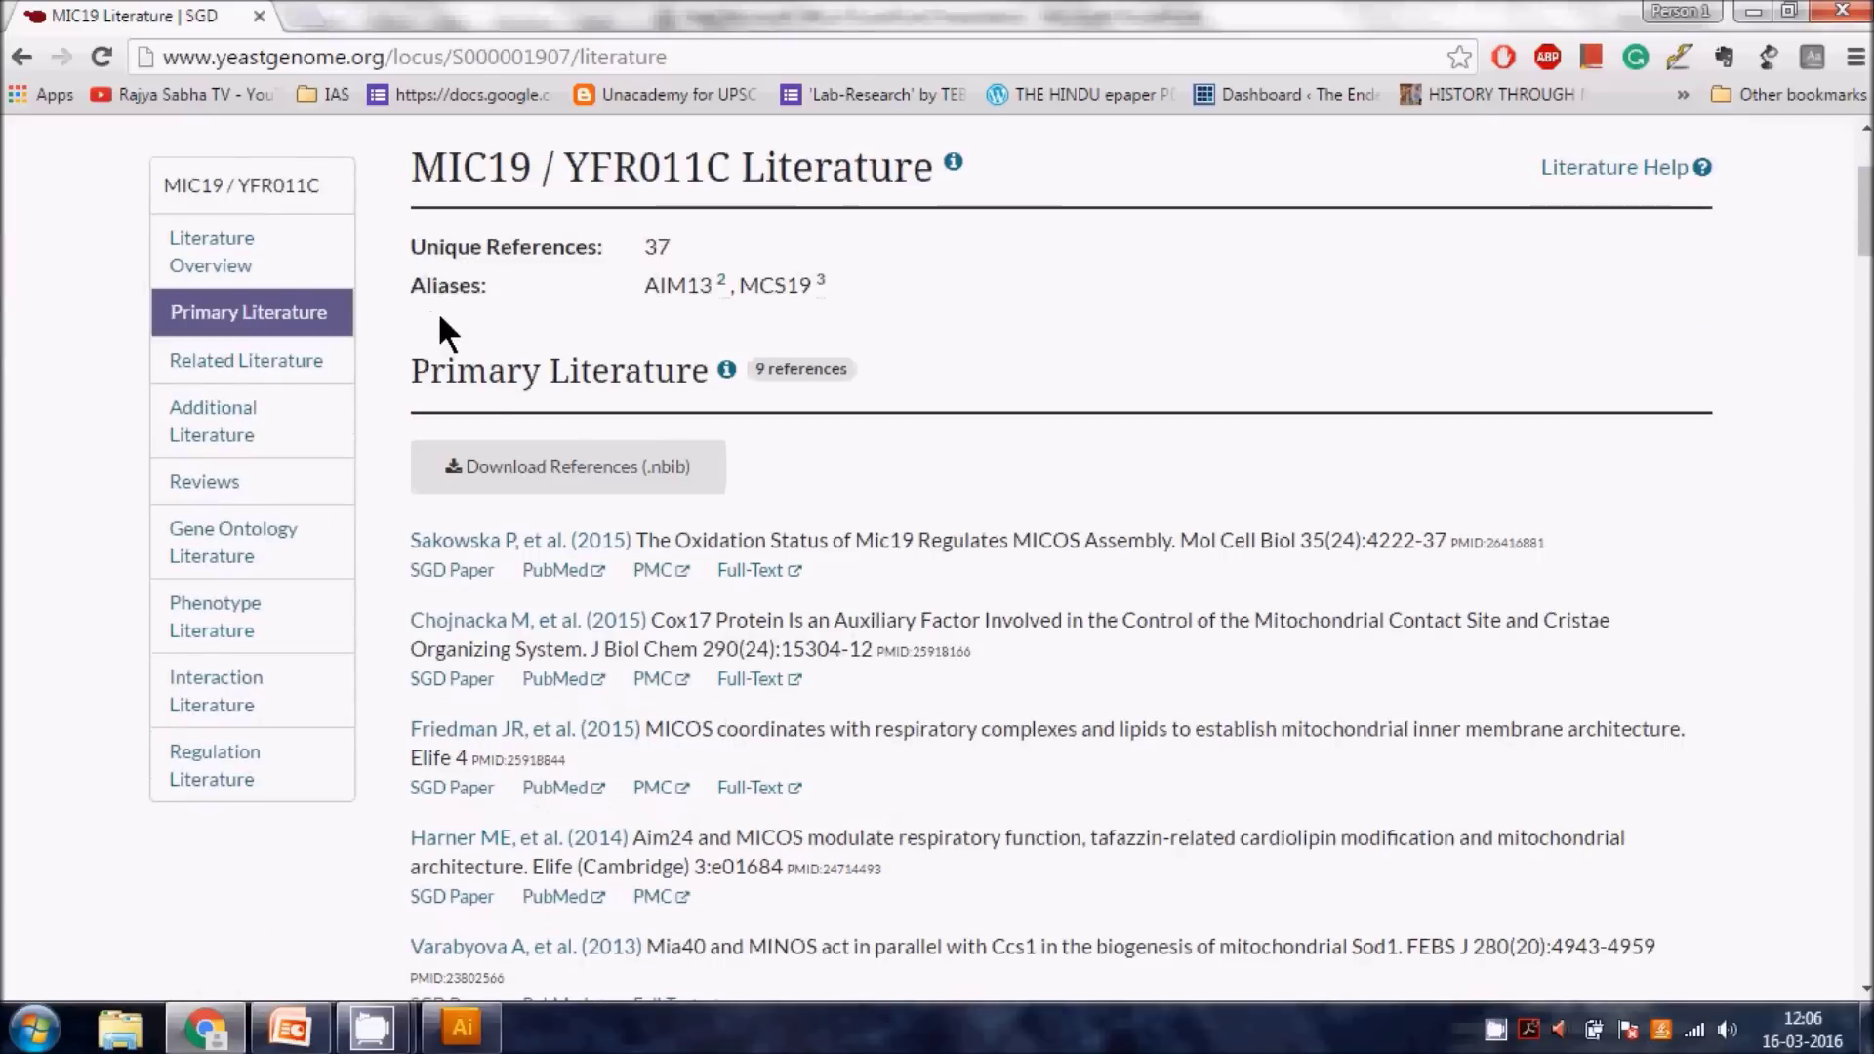
{"action": "scroll", "coordinate": [439, 326], "scroll_direction": "up", "scroll_amount": 3}
- Download the S288C genomic DNA sequence of MIC19 as an .fsa file from its sequence page and open the file in Word
{"action": "mouse_move", "coordinate": [444, 310]}
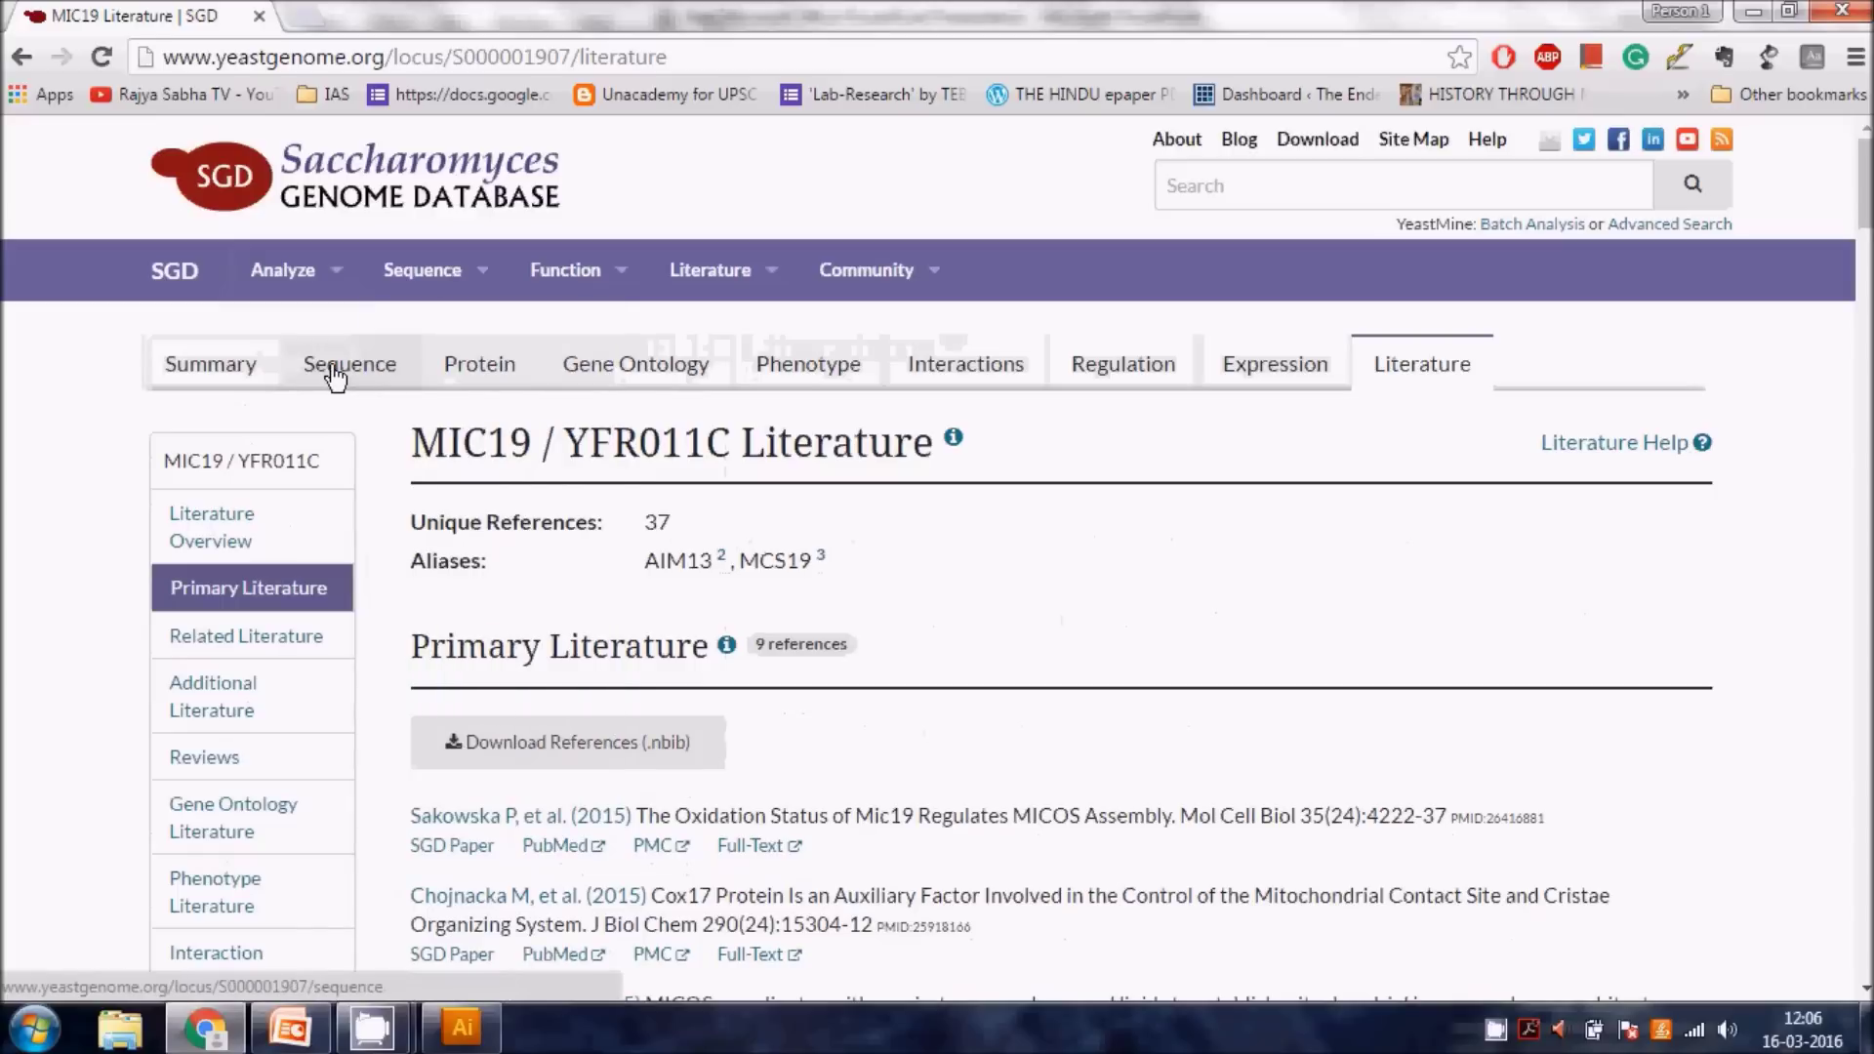
{"action": "left_click", "coordinate": [374, 380]}
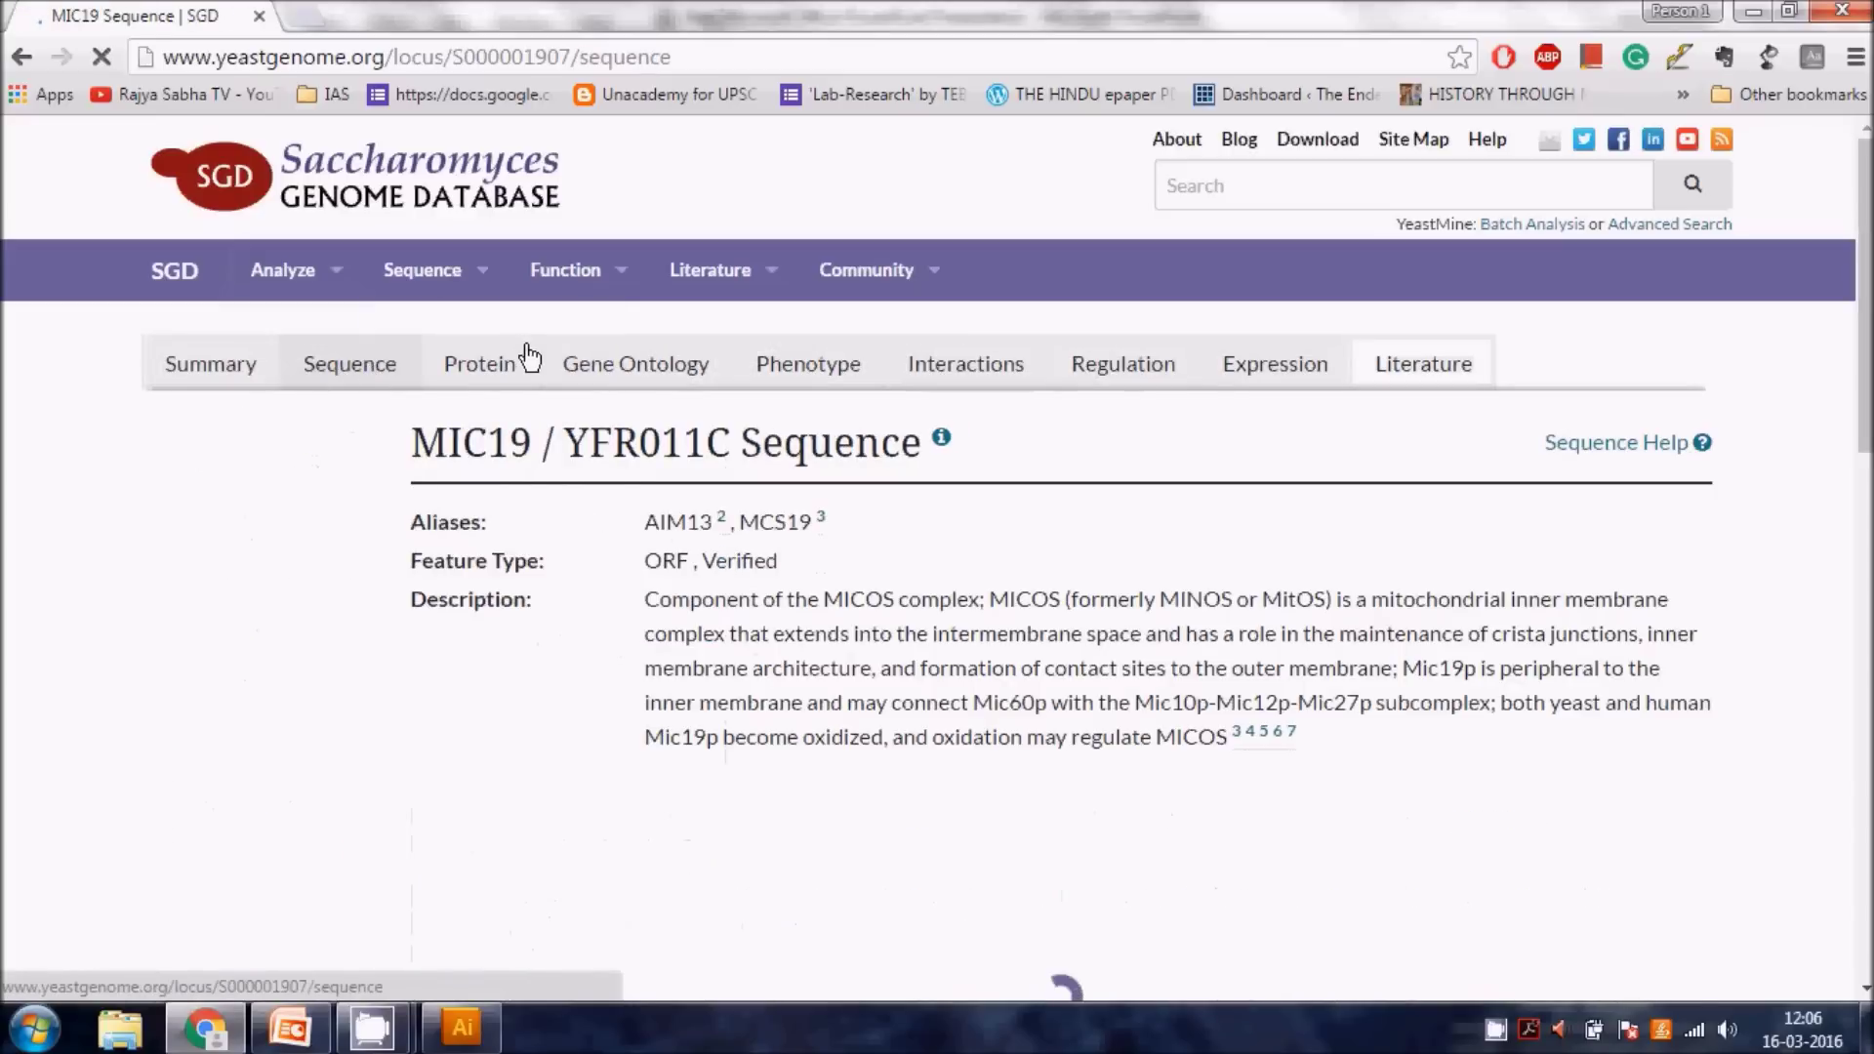
{"action": "scroll", "coordinate": [863, 828], "scroll_direction": "down", "scroll_amount": 2}
{"action": "scroll", "coordinate": [863, 827], "scroll_direction": "down", "scroll_amount": 12}
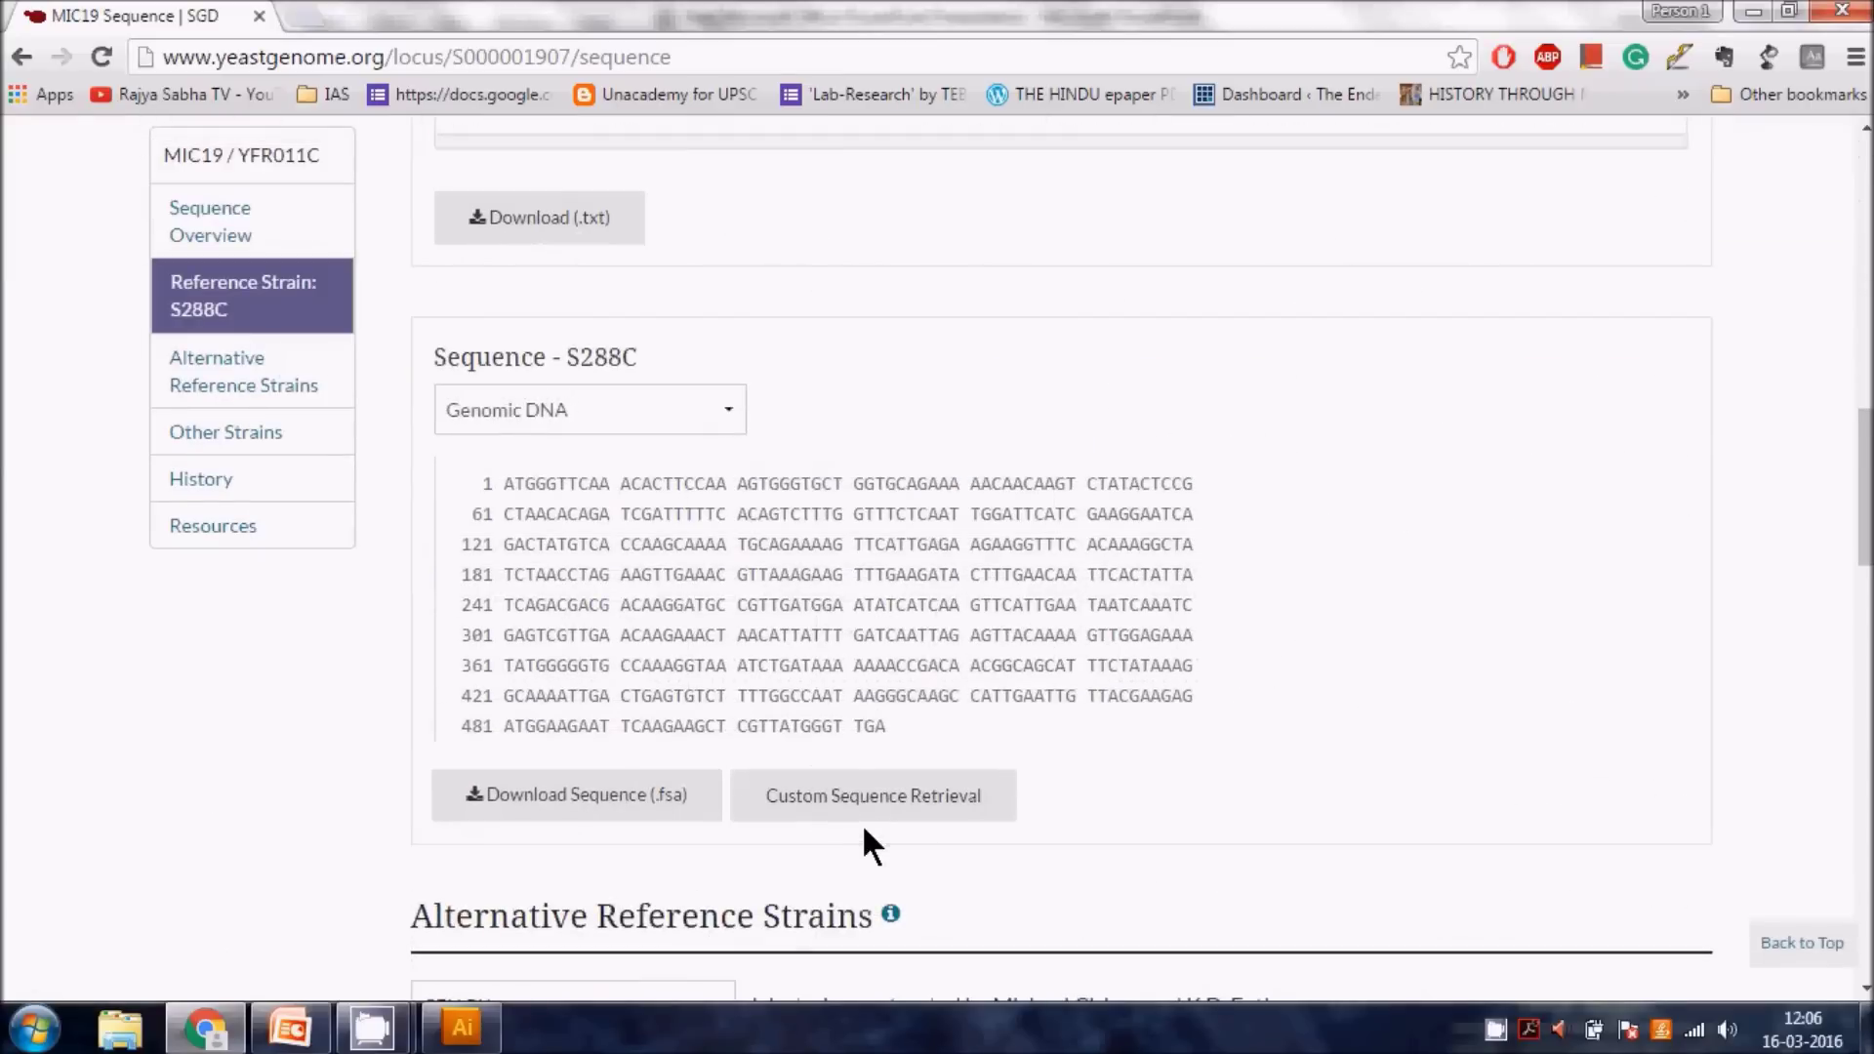
{"action": "left_click", "coordinate": [634, 817]}
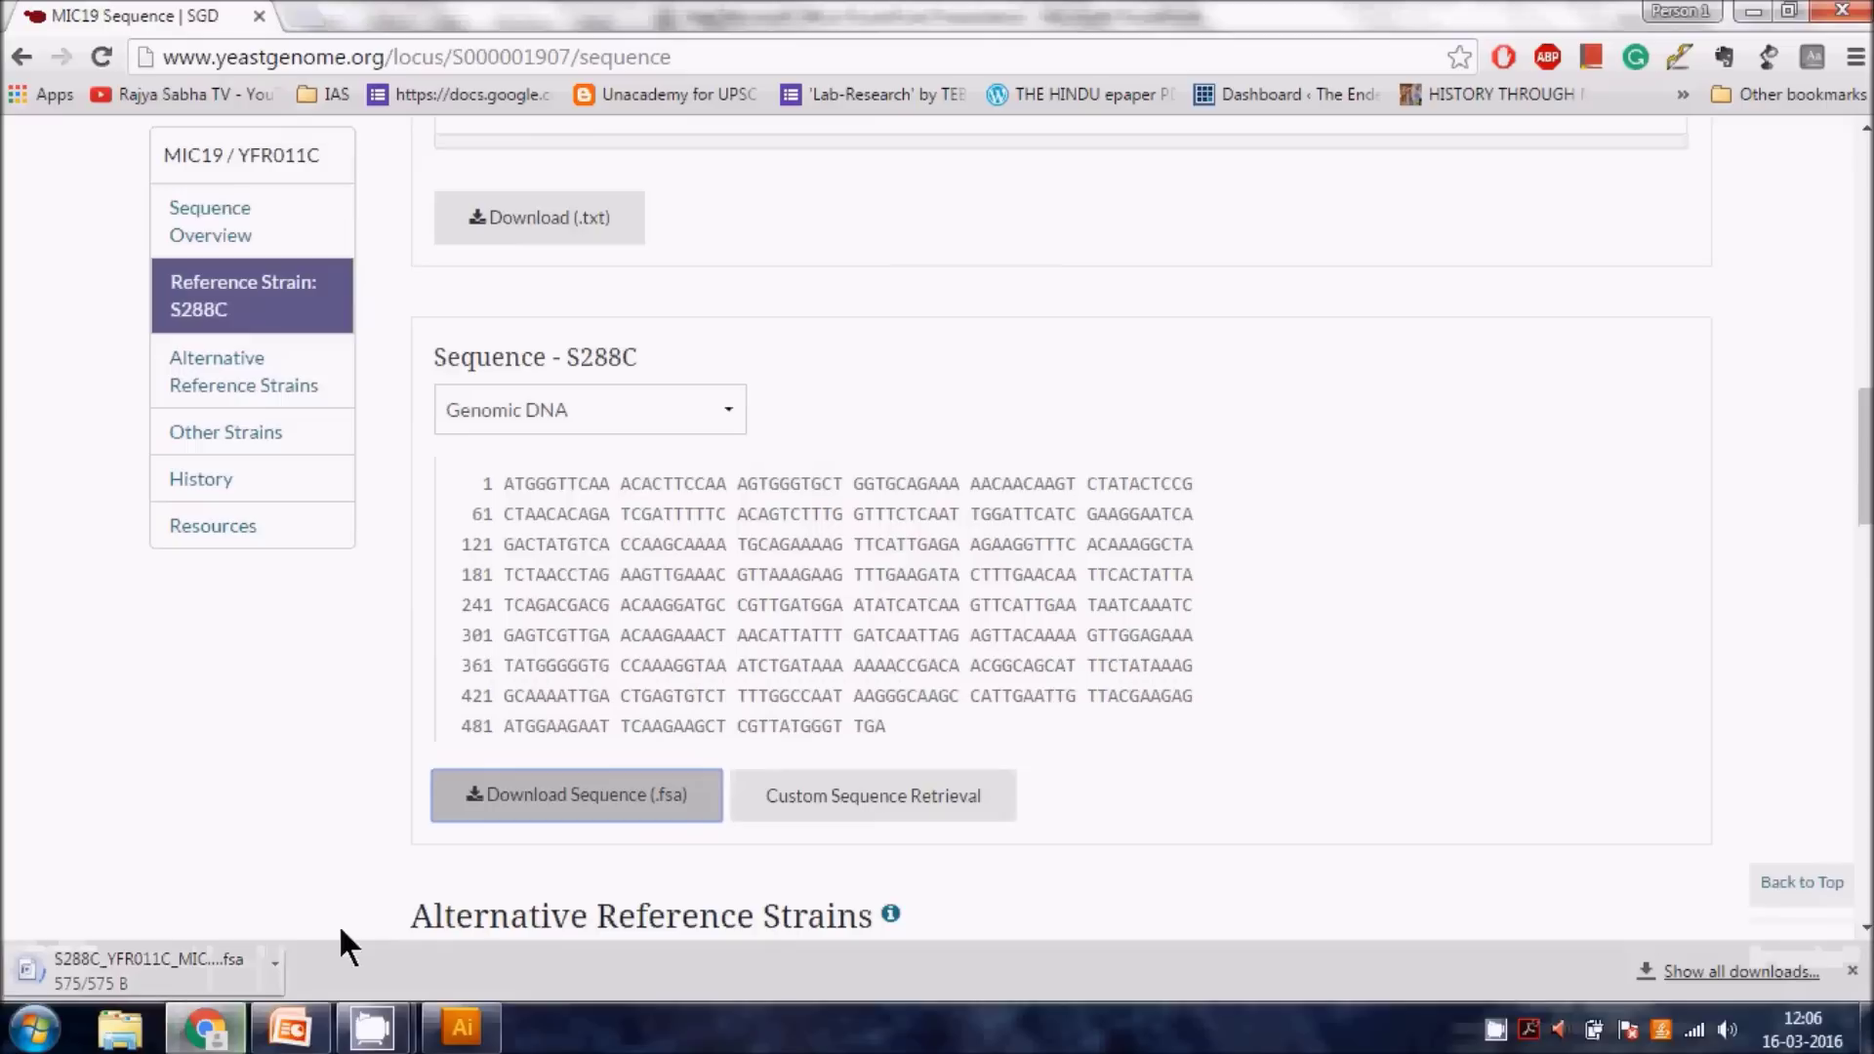
{"action": "left_click", "coordinate": [276, 960]}
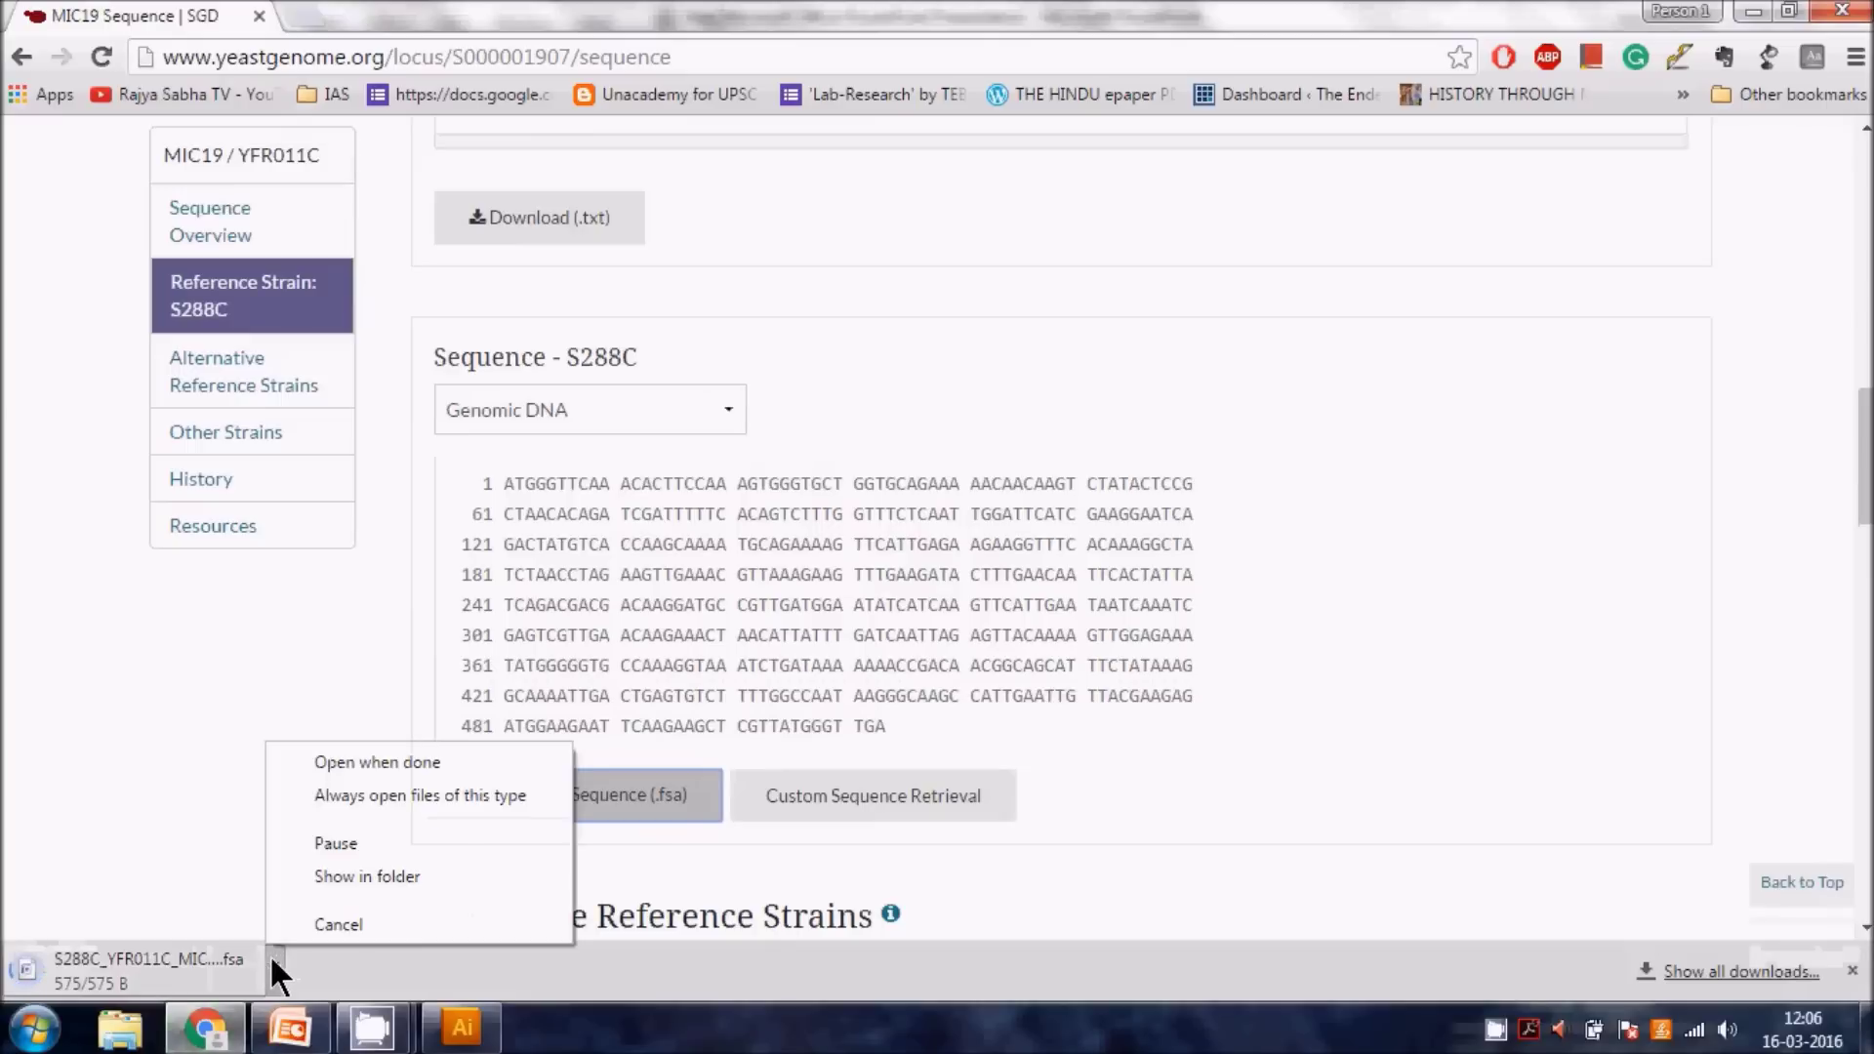
{"action": "left_click", "coordinate": [141, 818]}
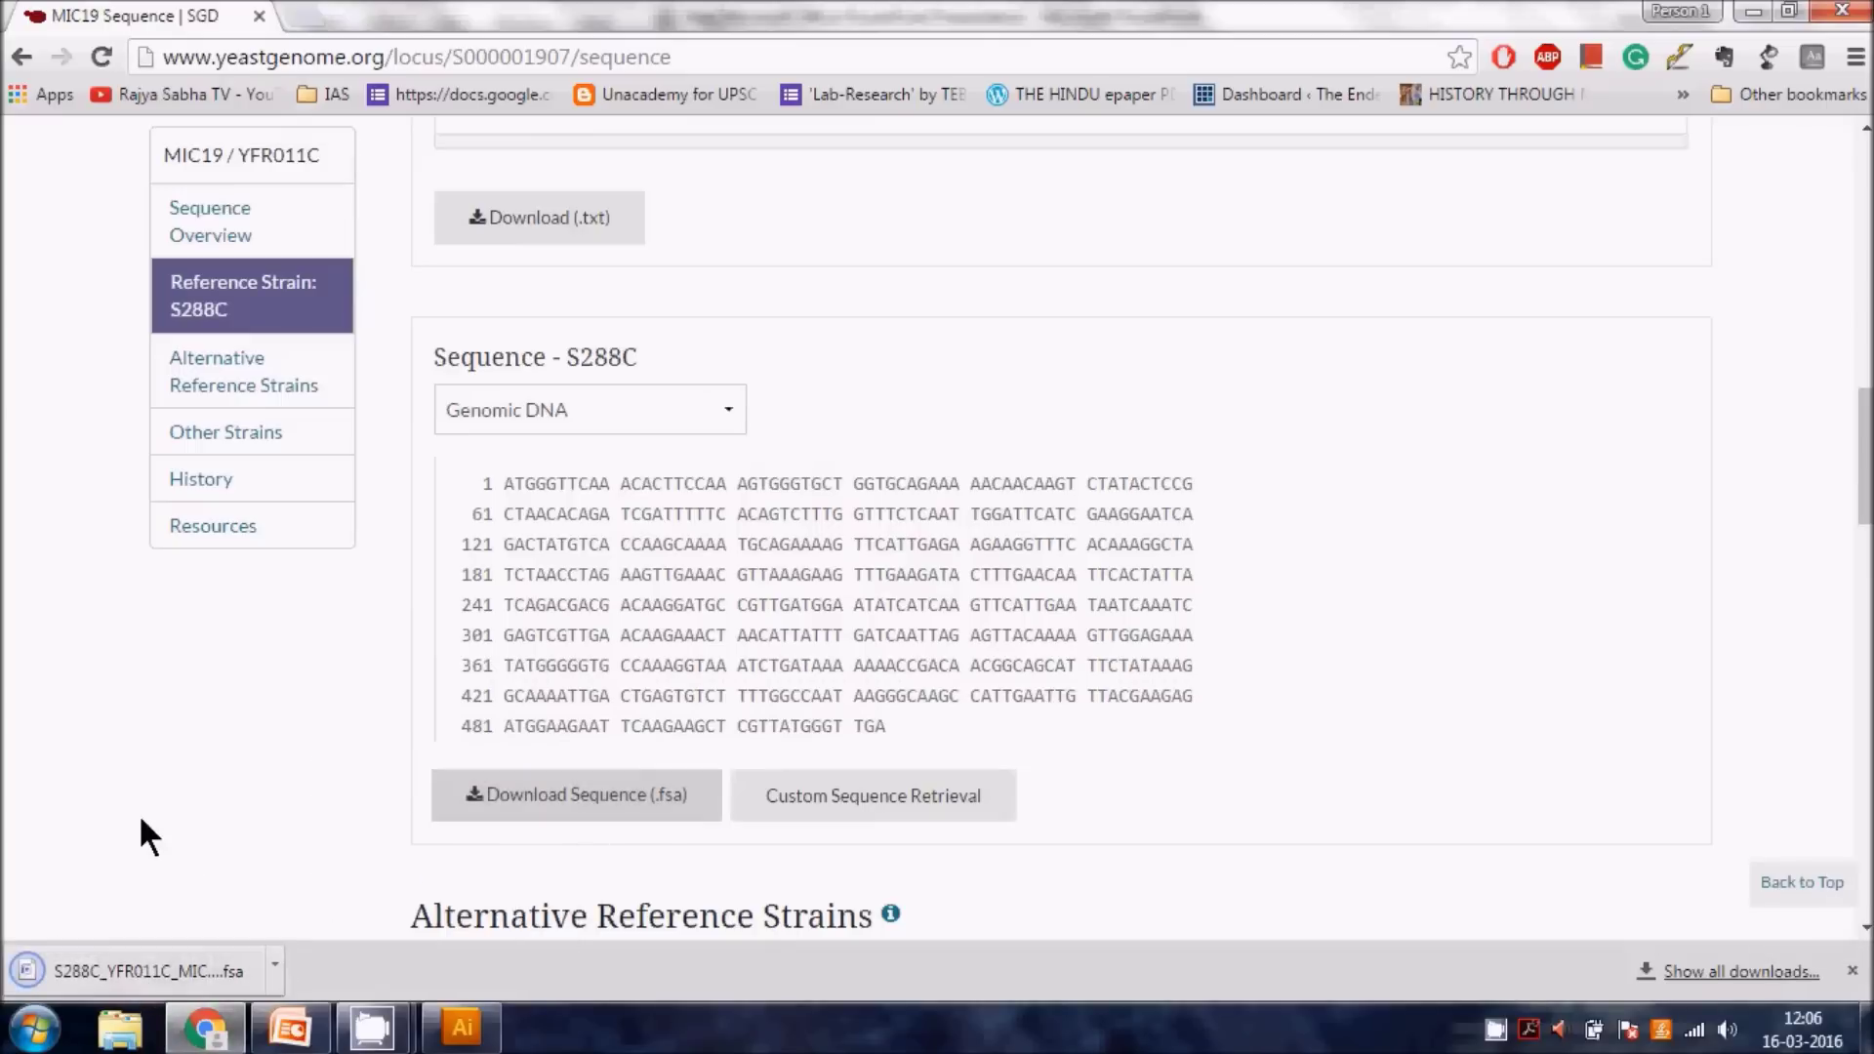
{"action": "left_click", "coordinate": [168, 968]}
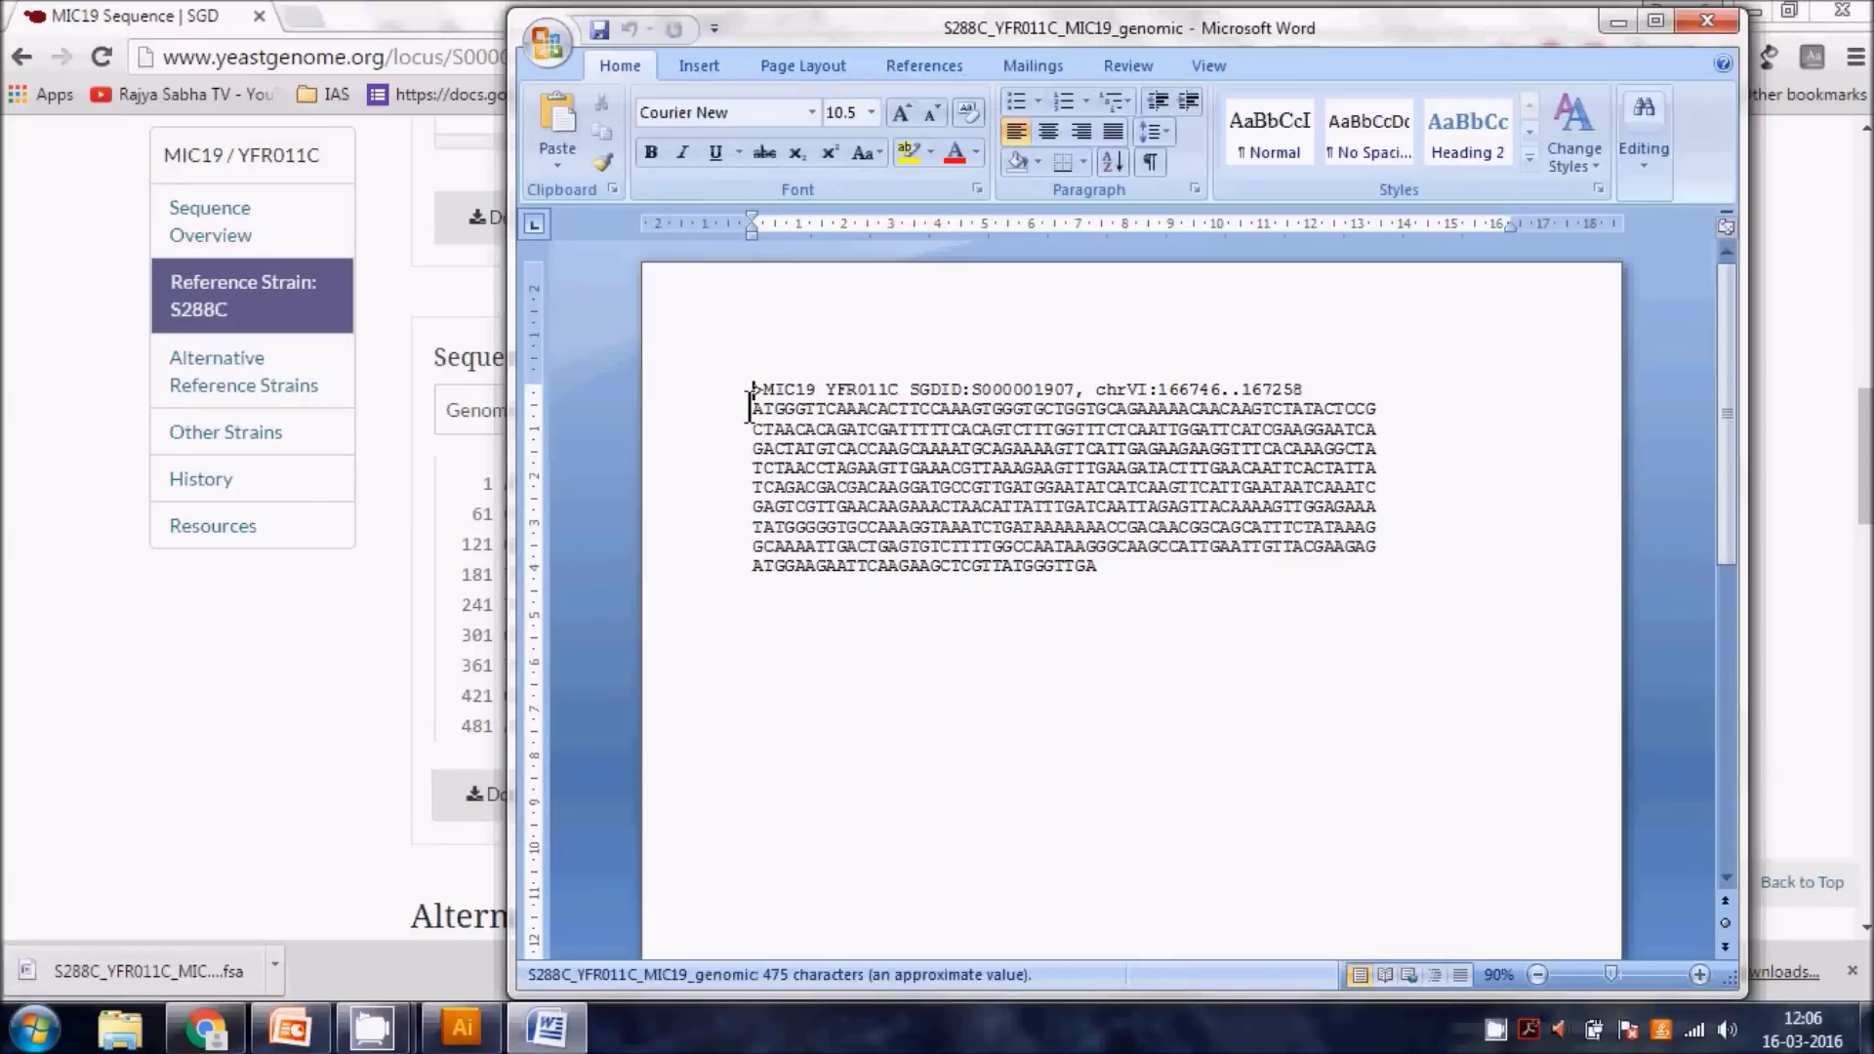
- Copy the MIC19 sequence without its header line into a new text box under the SGD line on PowerPoint slide 3
{"action": "left_click_drag", "start_coordinate": [750, 408], "coordinate": [1099, 566]}
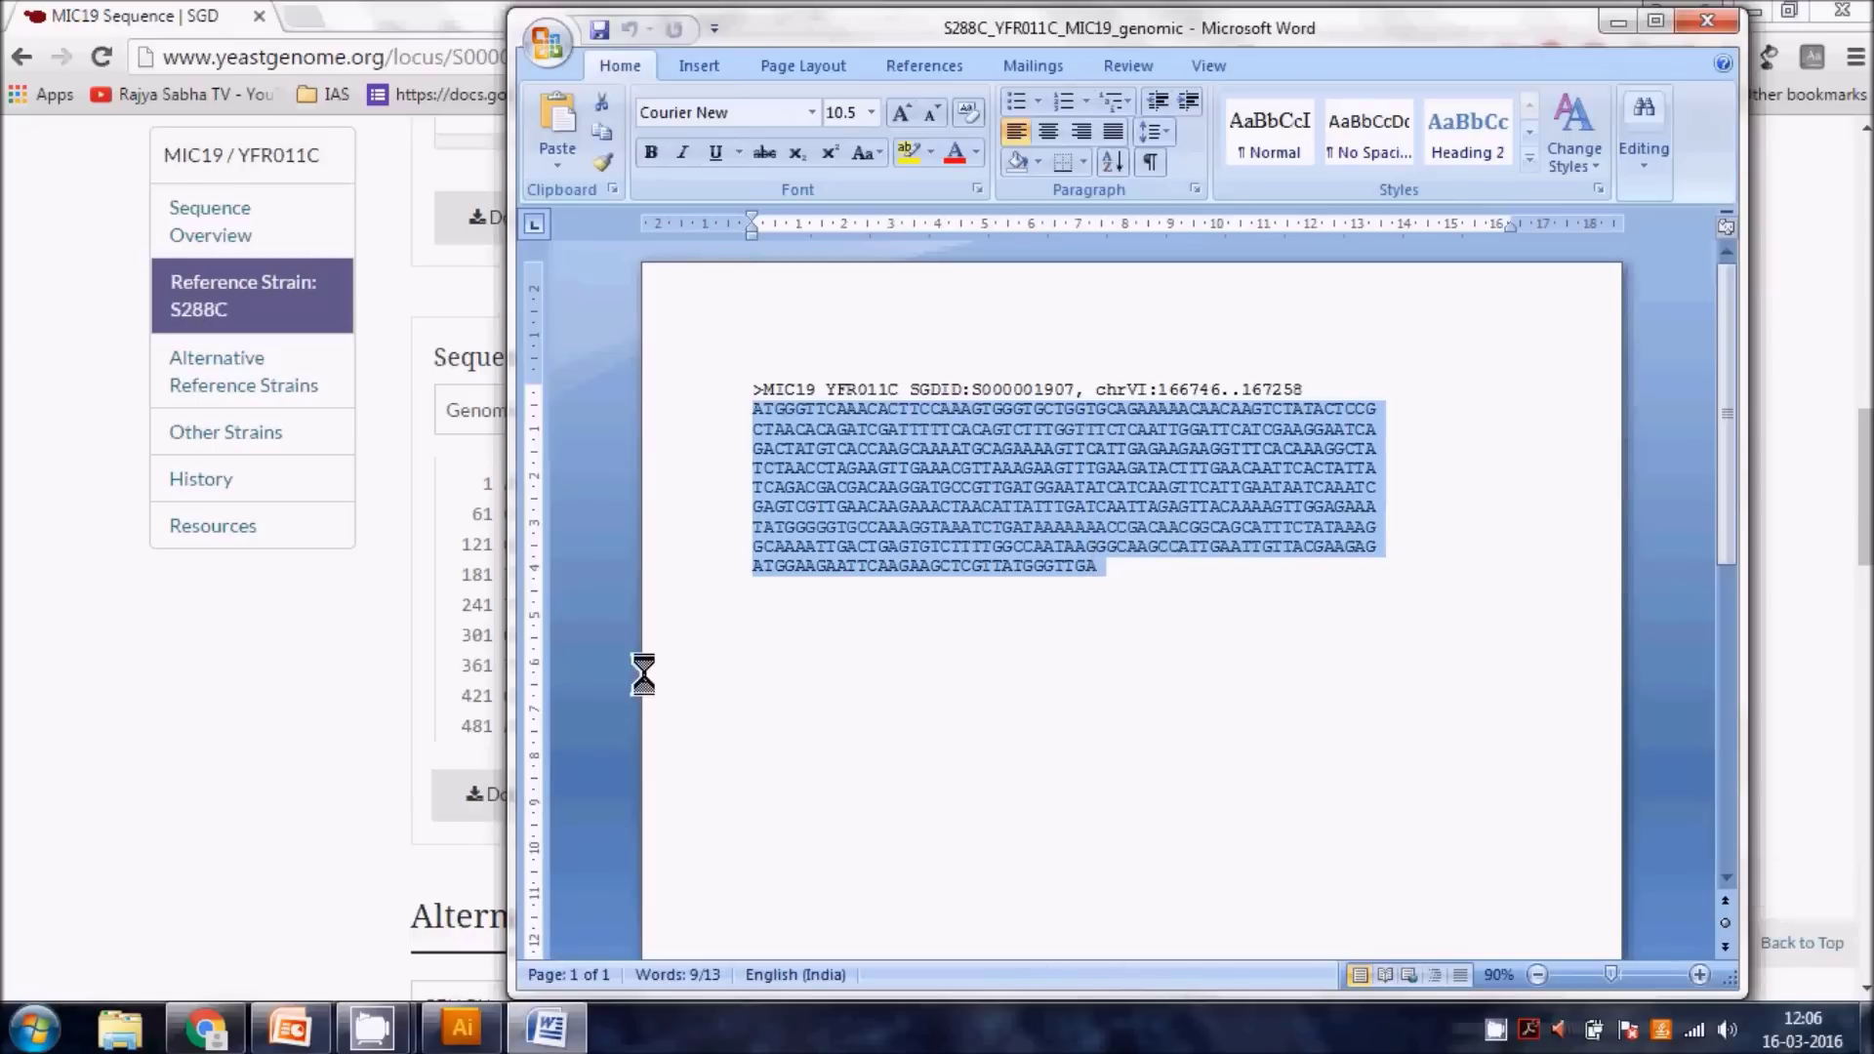
{"action": "left_click", "coordinate": [290, 1030]}
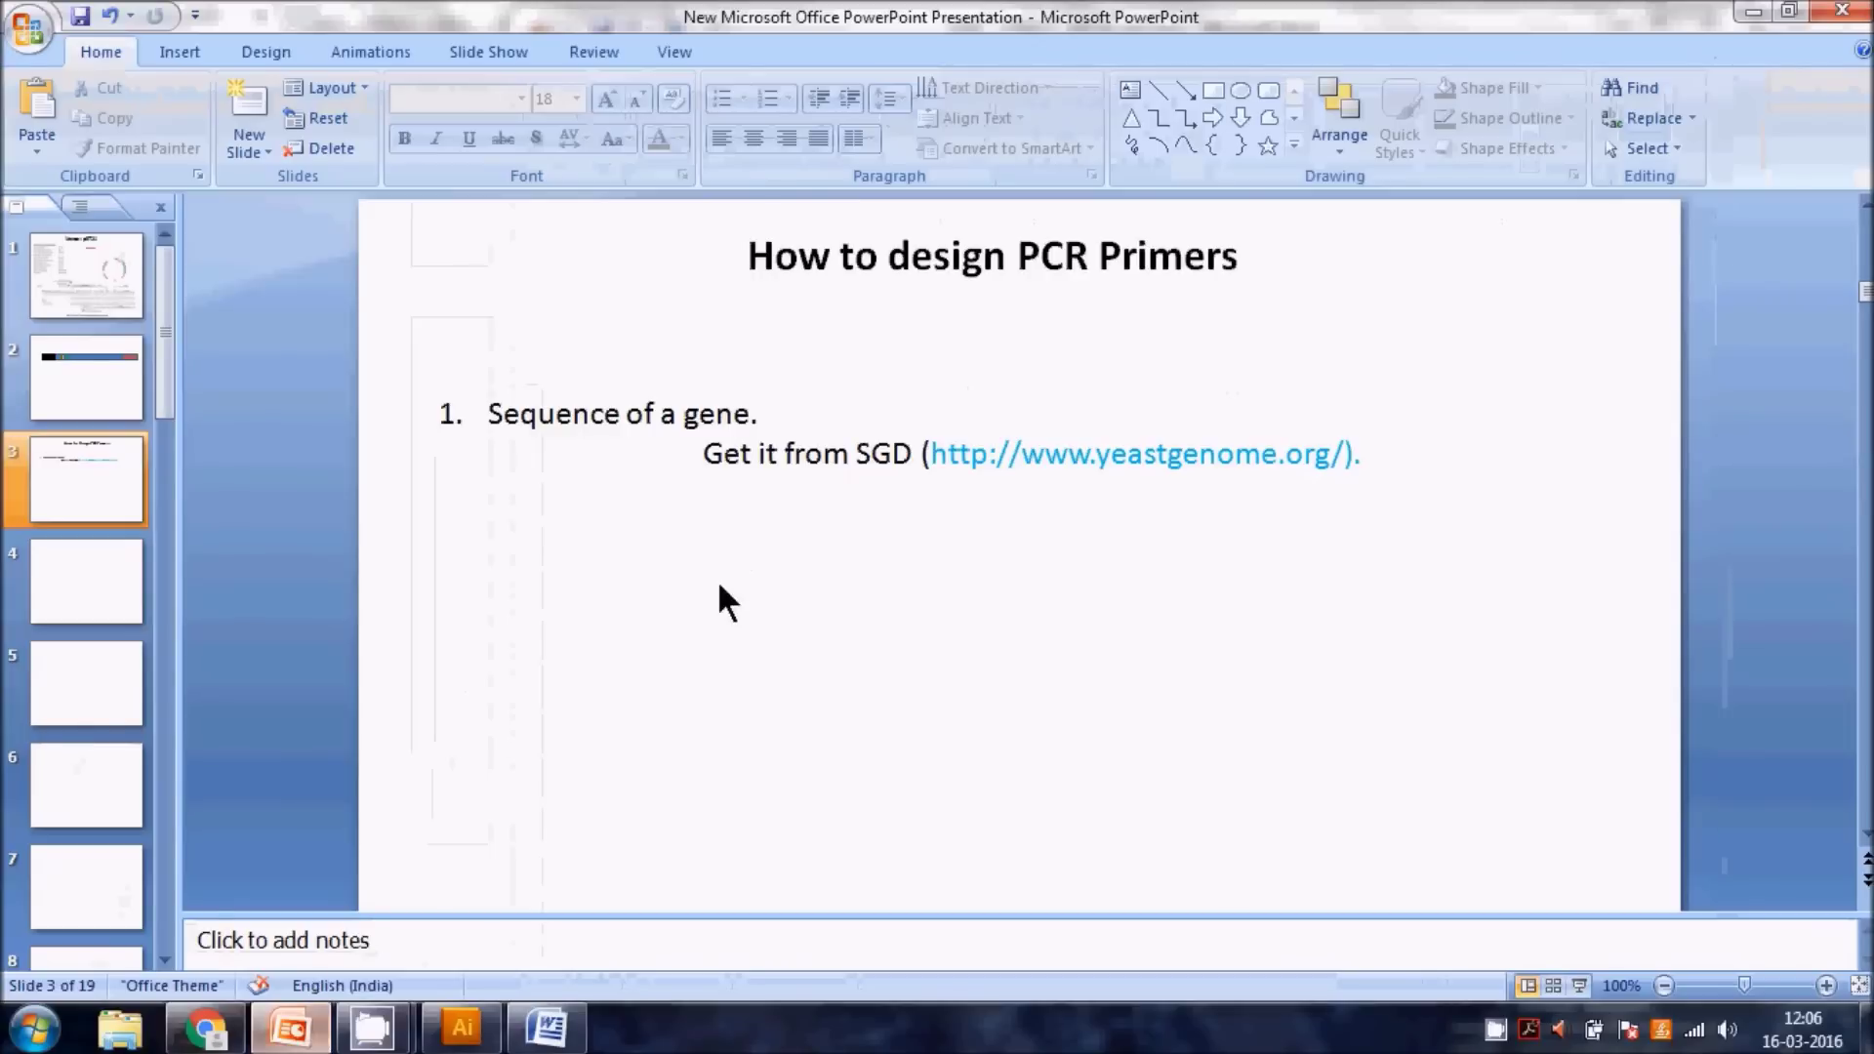
{"action": "left_click", "coordinate": [1128, 88]}
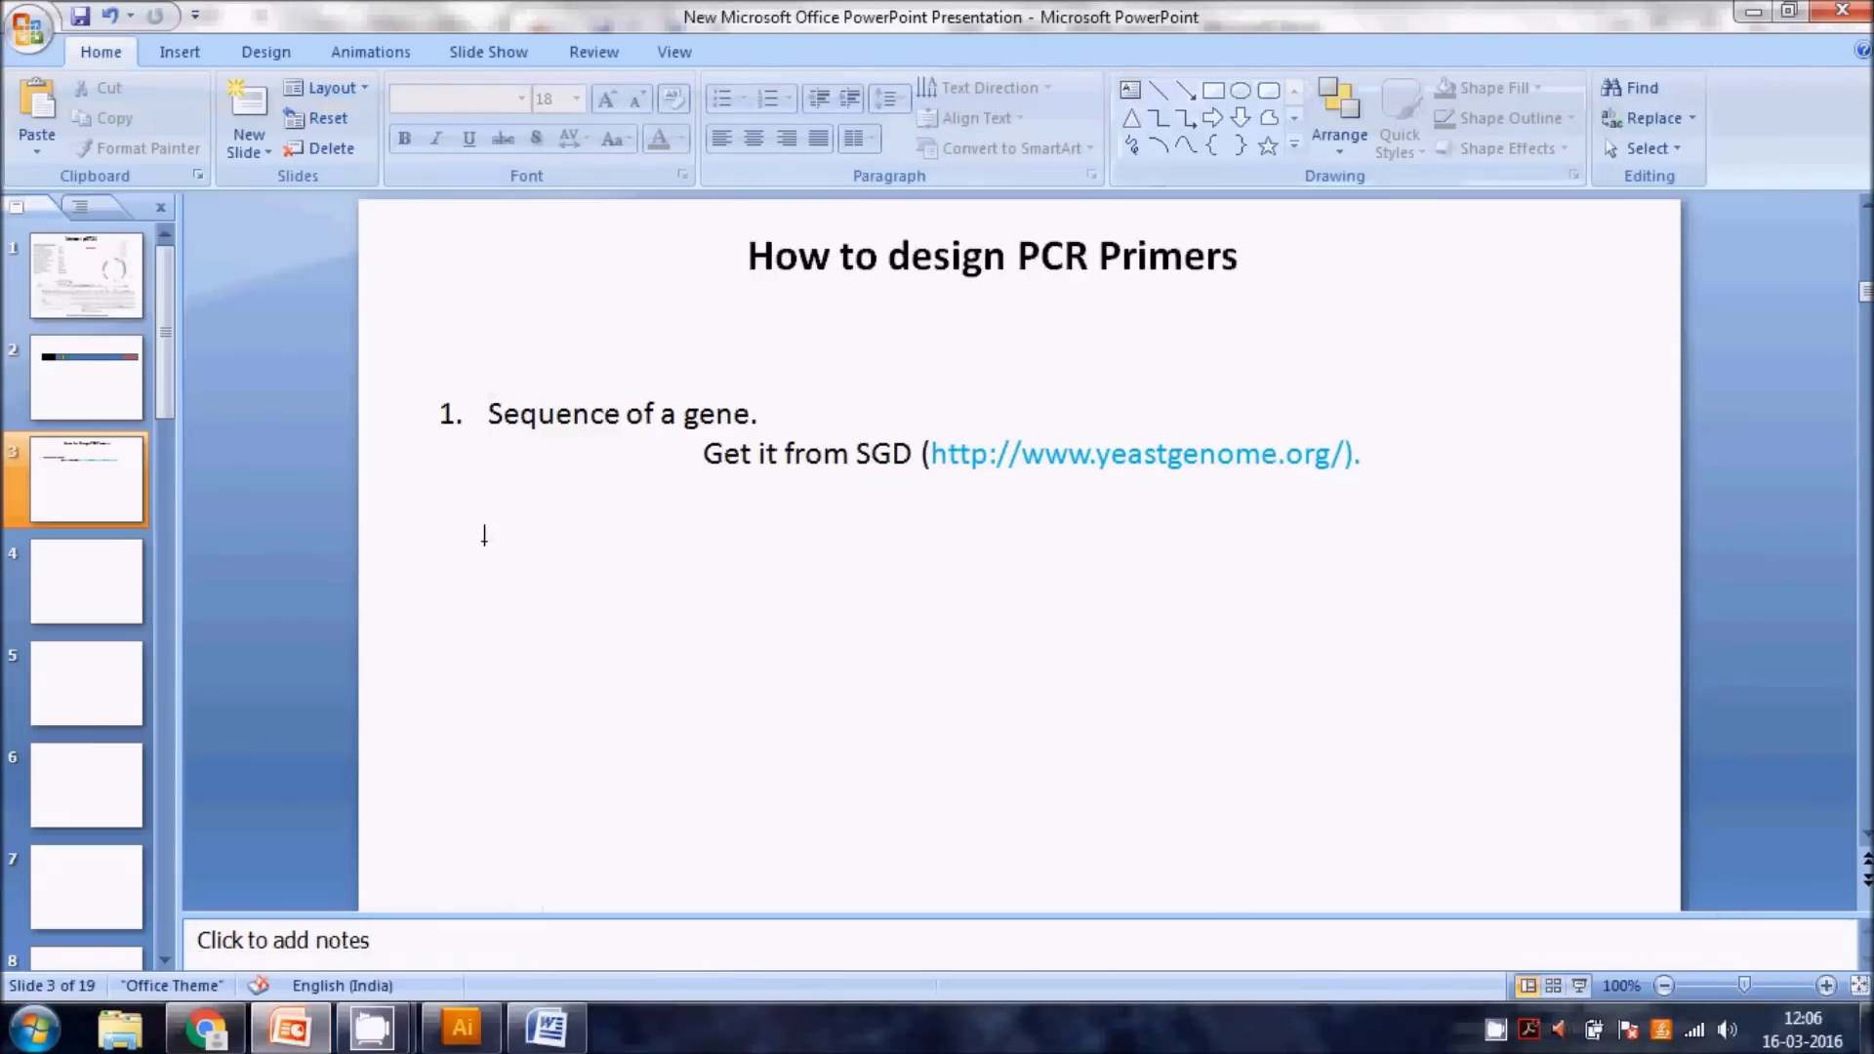
{"action": "left_click", "coordinate": [481, 535]}
{"action": "type", "text": "ATGGGTTCAAACACTTCCAAAGTGGGTGCTGGTGCAGAAAAACAACAAGTCTATACTCCG CTAACACAGATCGATTTTTCACAGTCTTTGGTTTCTCAATTGGATTCATCGAAGGAATCA GACTATGTCACCAAGCAAAATGCAGAAAAGTTCATTGAGAAGAAGGTTTCACAAAGGCTA TCTAACCTAGAAGTTGAAACGTTAAAGAAGTTTGAAGATACTTTGAACAATTCACTATTA TCAGACGACGACAAGGATGCCGTTGATGGAATATCATCAAGTTCATTGAATAATCAAATC GAGTCGTTGAACAAGAAACTAACATTATTTGATCAATTAGAGTTACAAAAGTTGGAGAAA TATGGGGGTGCCAAAGGTAAATCTGATAAAAAAACCGACAACGGCAGCATTTCTATAAAG GCAAAATTGACTGAGTGTCTTTTGGCCAATAAGGGCAAGCCATTGAATTGTTACGAAGAG ATGGAAGAATTCAAGAAGCTCGTTATGGGTTGA"}
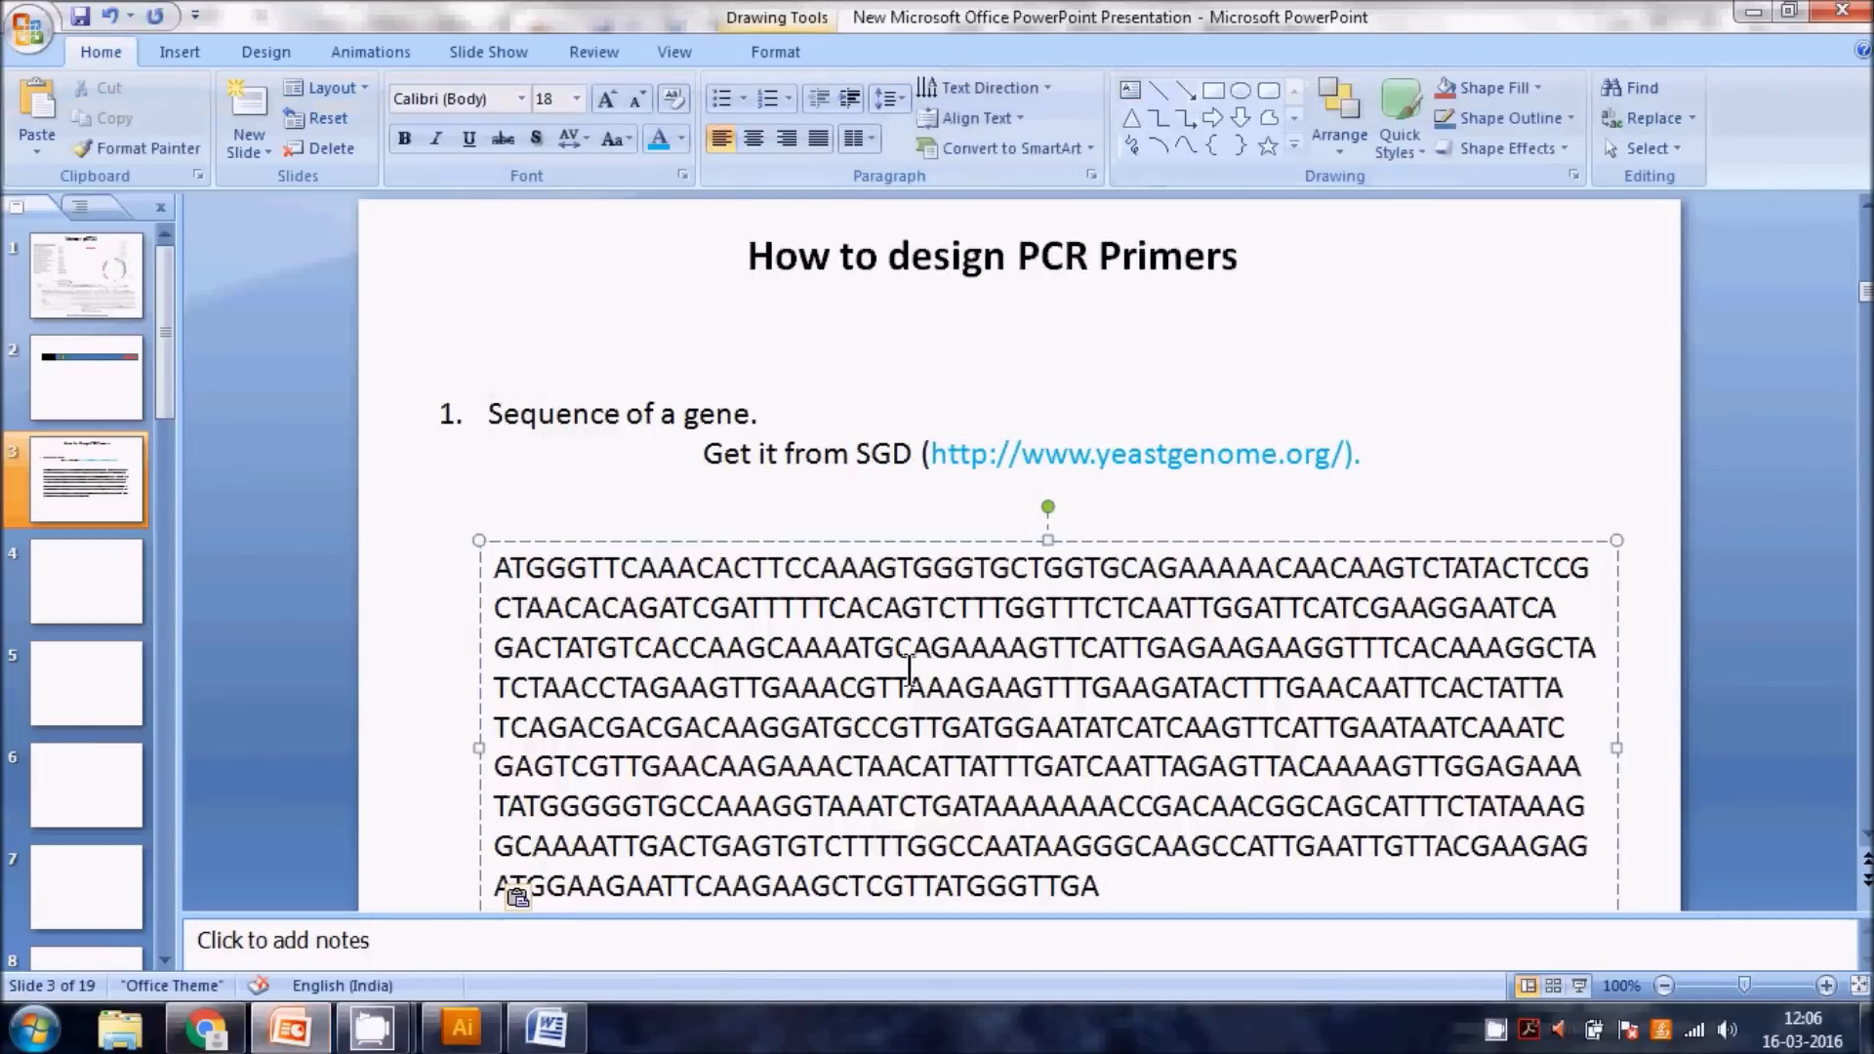
{"action": "key", "text": "ctrl+a"}
{"action": "left_click", "coordinate": [894, 765]}
- Shift the pasted sequence text box slightly left so it lines up with the numbered item above it
{"action": "scroll", "coordinate": [895, 765], "scroll_direction": "up", "scroll_amount": 2}
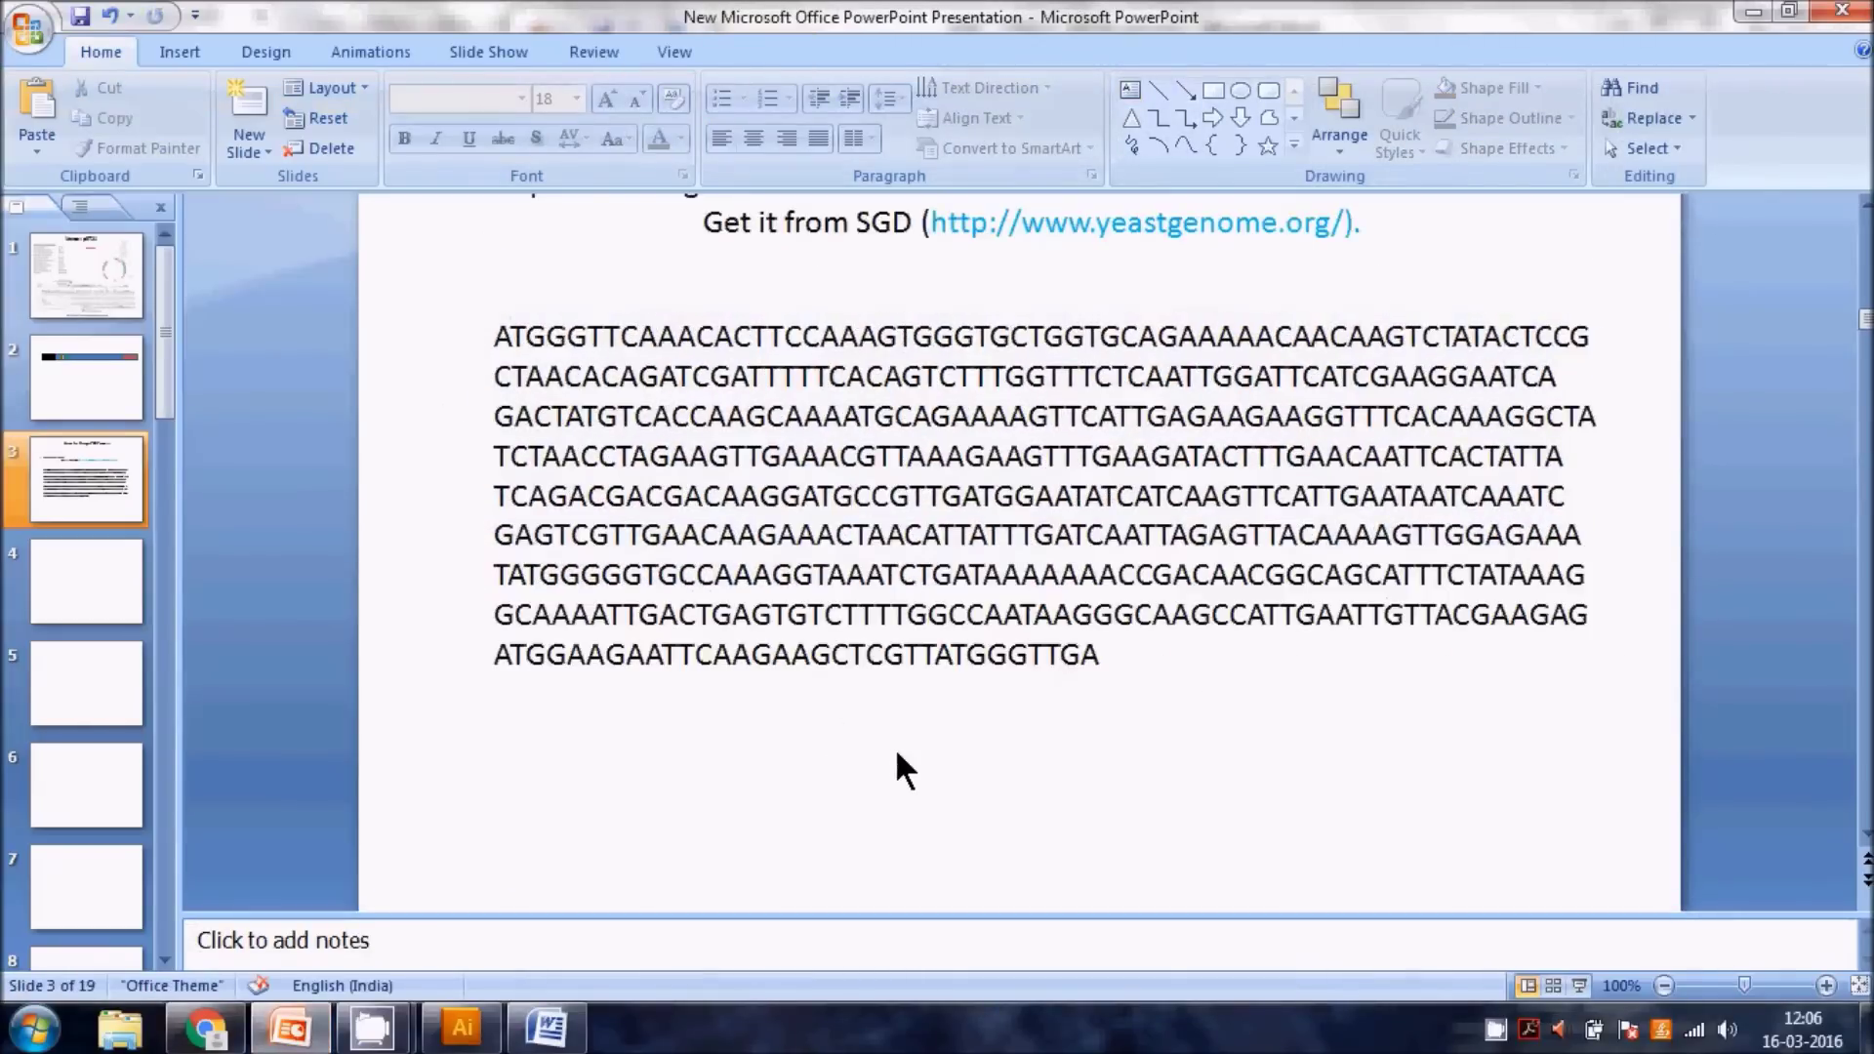
{"action": "scroll", "coordinate": [937, 513], "scroll_direction": "up", "scroll_amount": 1}
{"action": "left_click", "coordinate": [950, 514]}
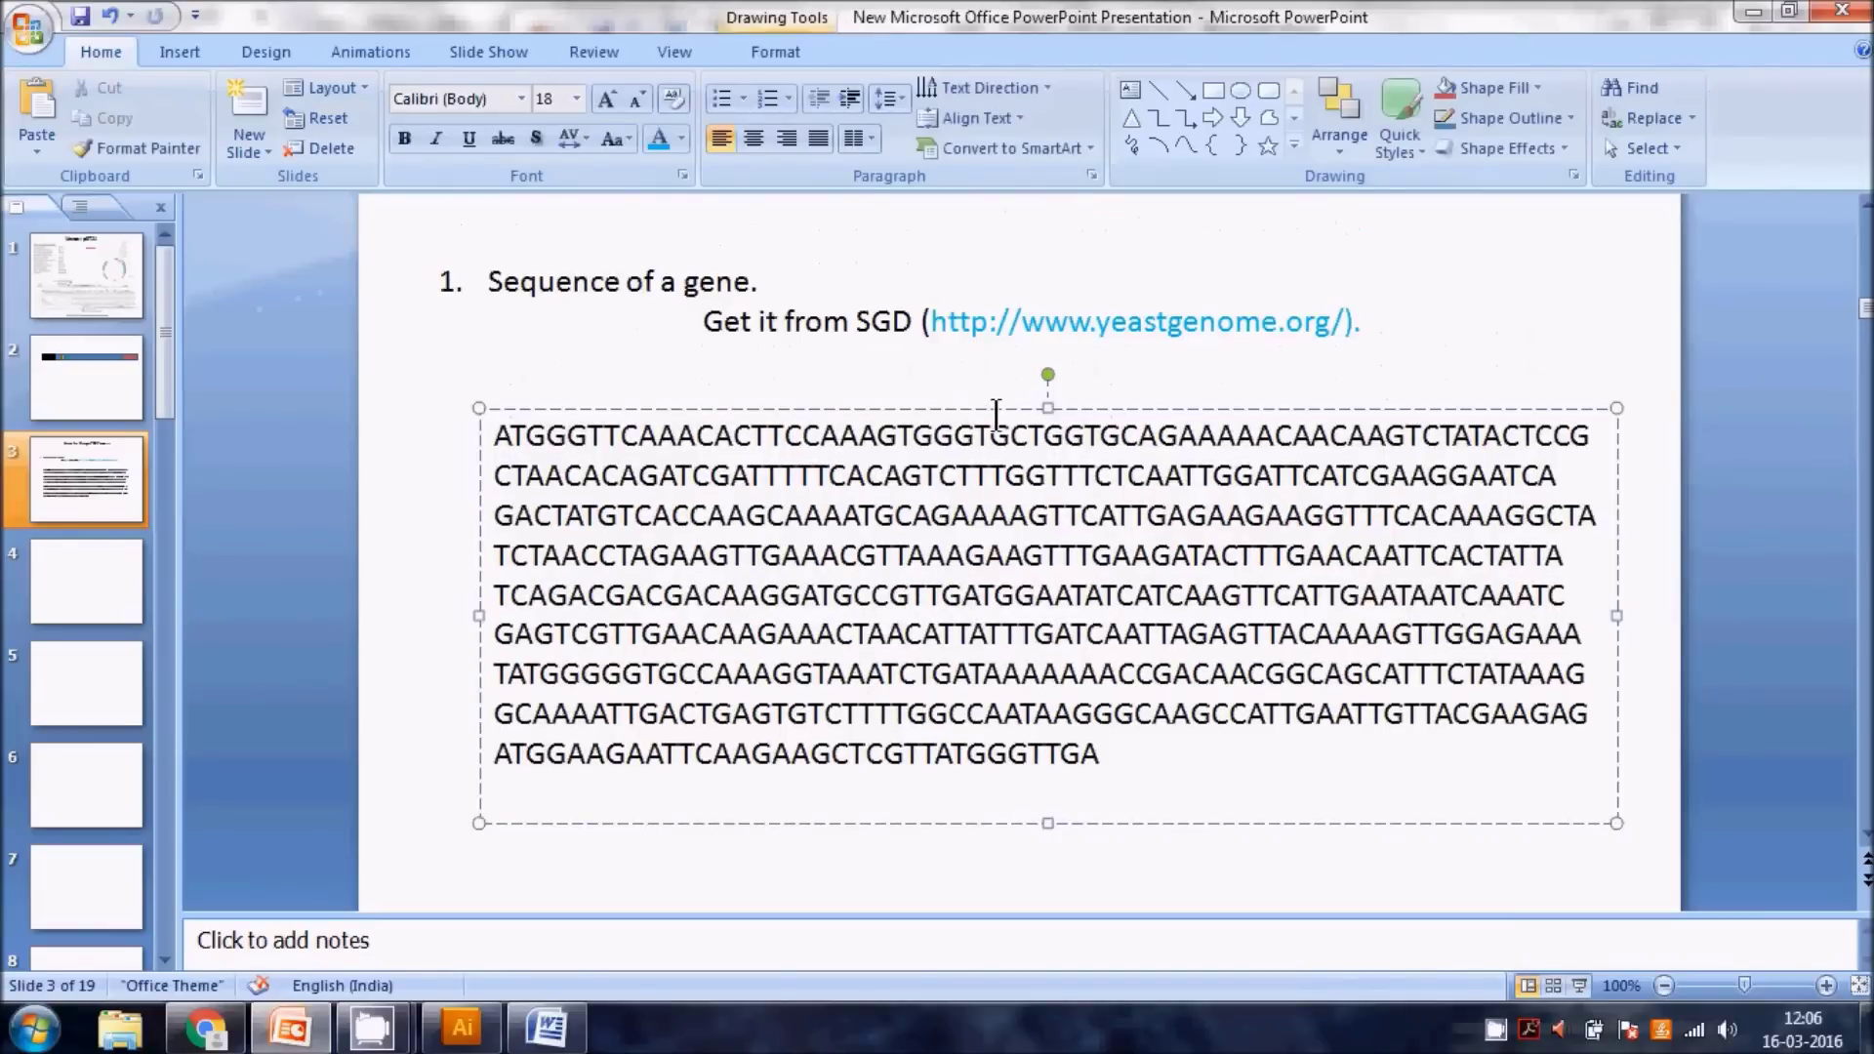
{"action": "left_click_drag", "start_coordinate": [986, 406], "coordinate": [943, 402]}
{"action": "left_click", "coordinate": [1313, 357]}
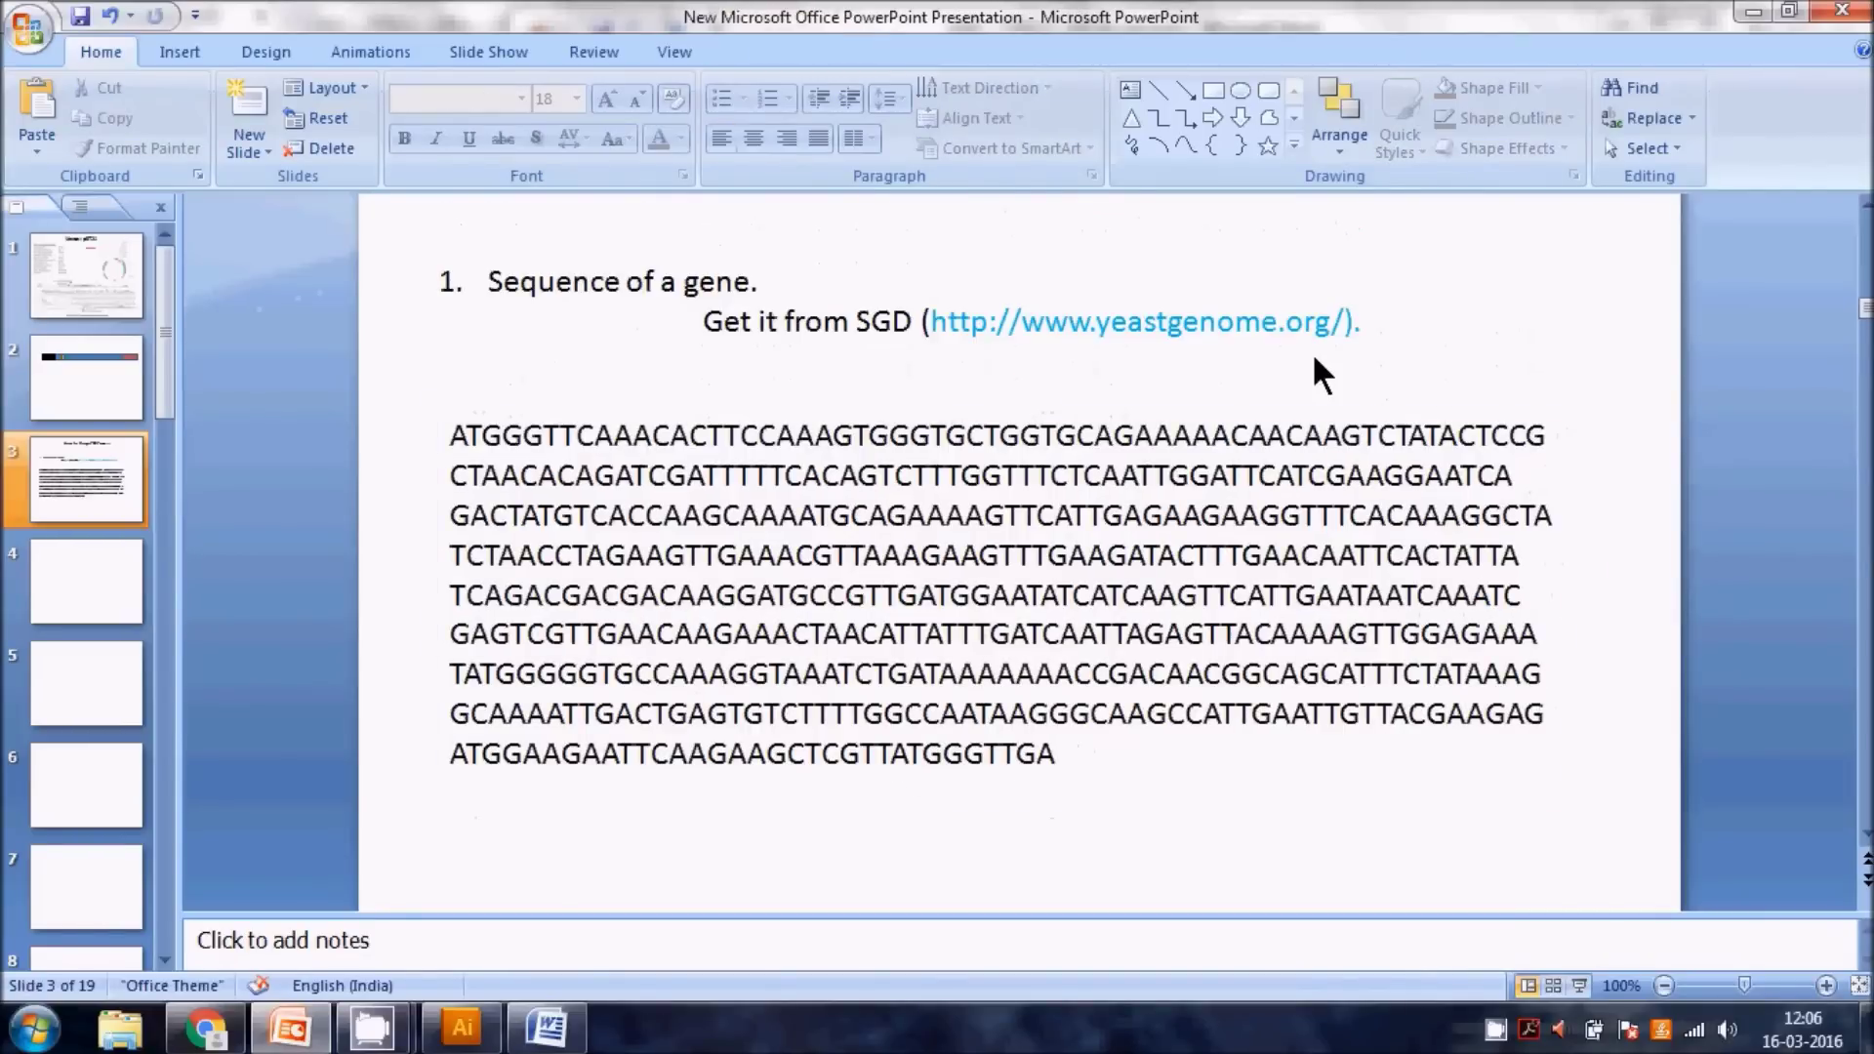
{"action": "left_click", "coordinate": [712, 647]}
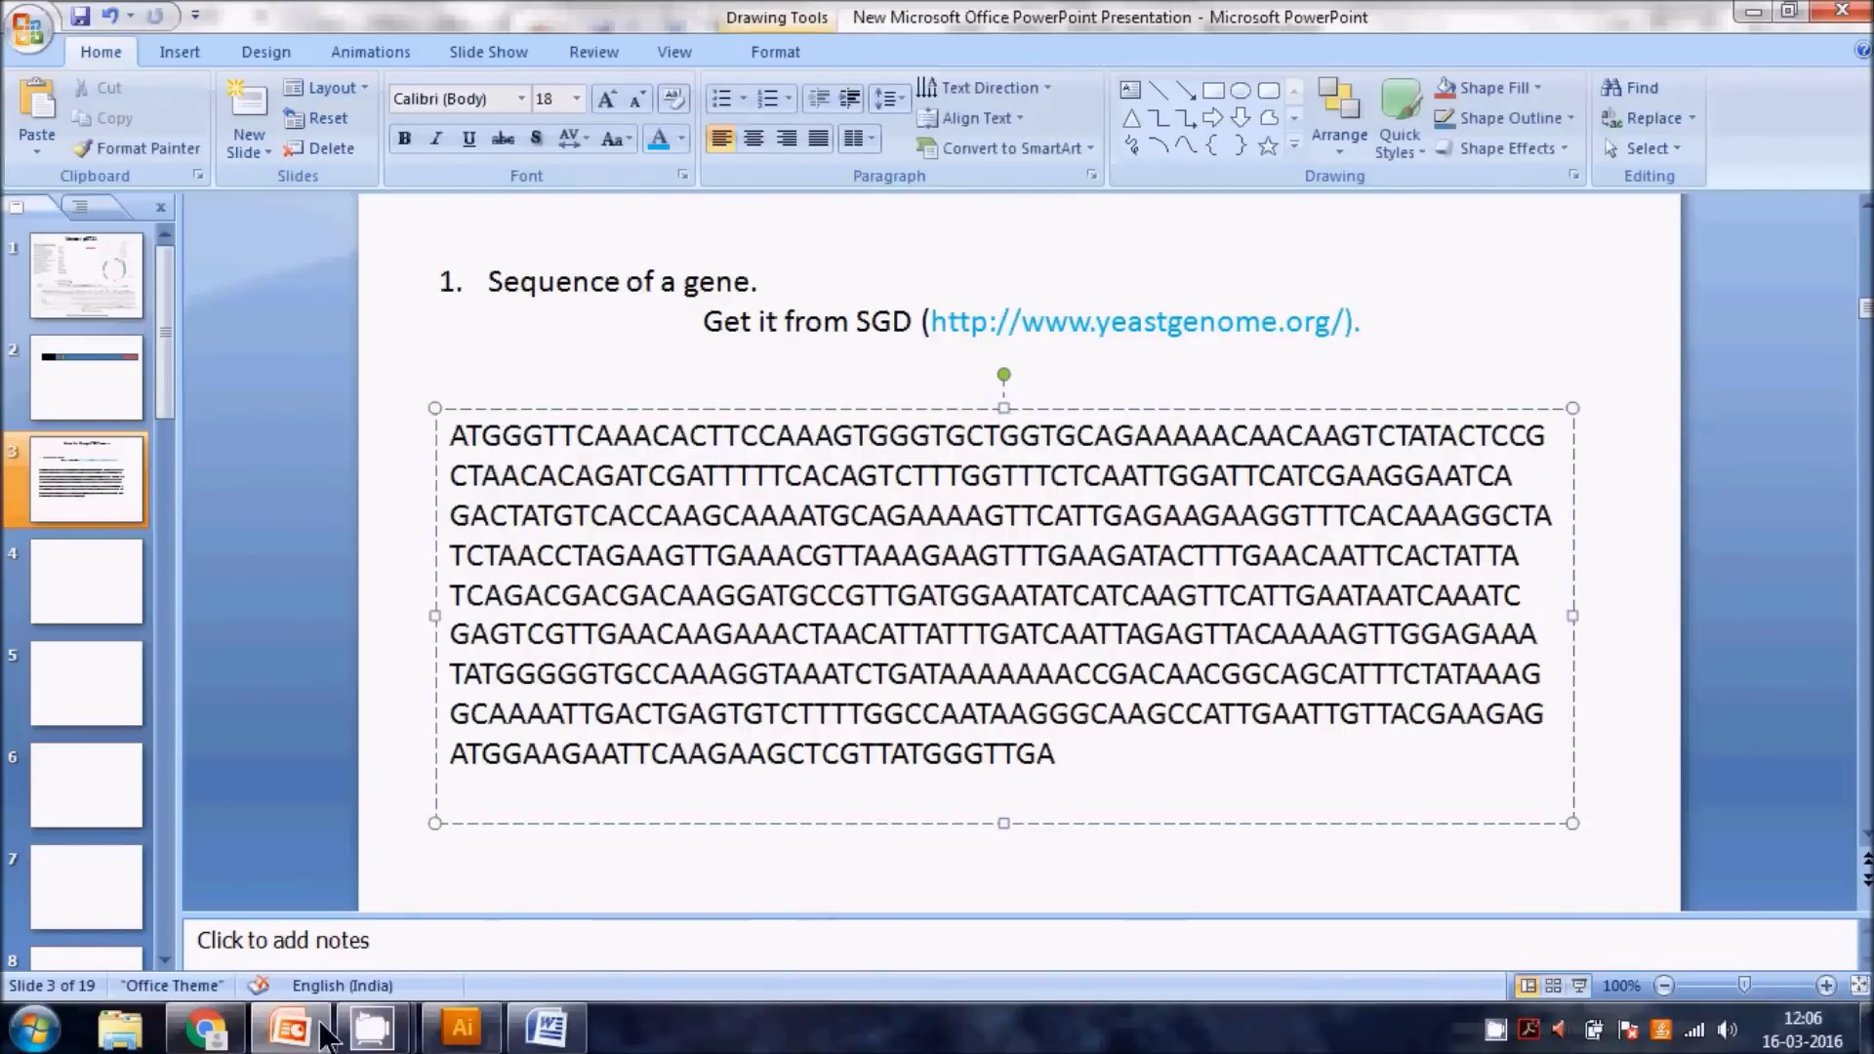
- Review the MIC19 sequence on the SGD page and in Word, then examine the pET-21 vector map on slide 1 in PowerPoint
{"action": "left_click", "coordinate": [209, 1026]}
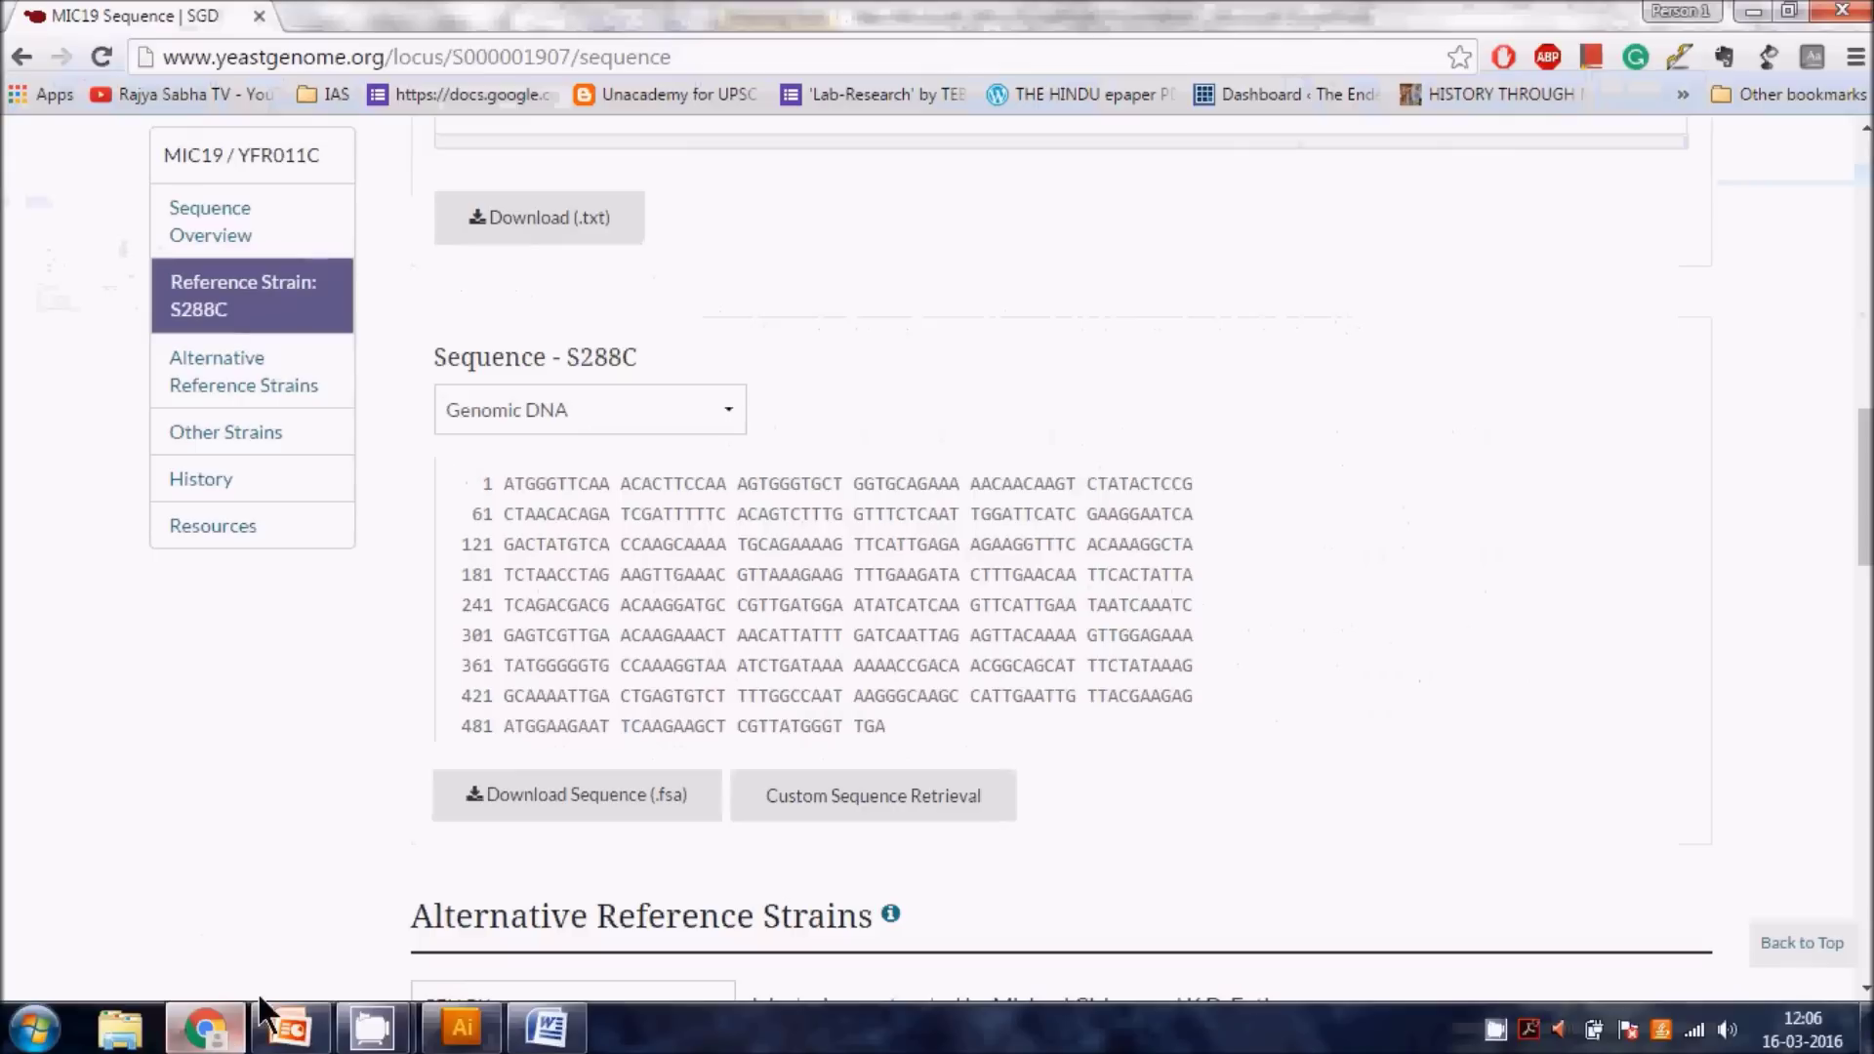
{"action": "left_click", "coordinate": [546, 1026]}
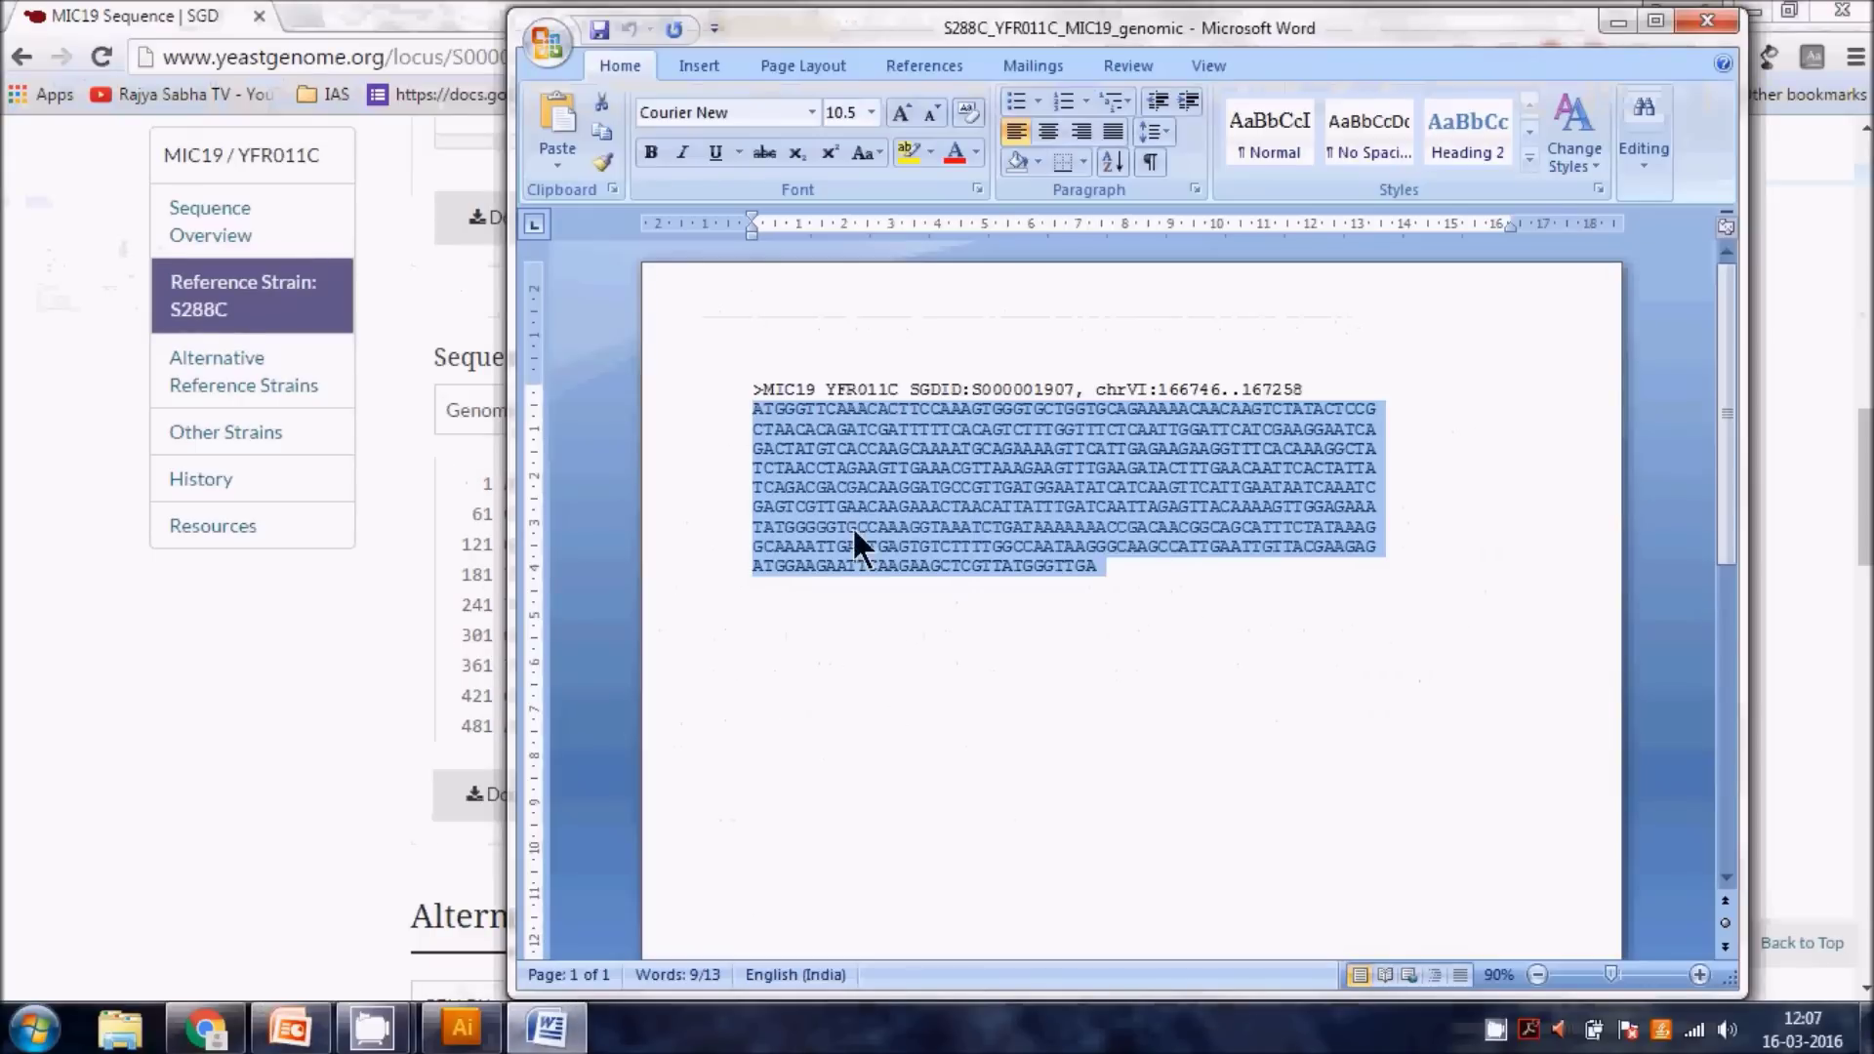
{"action": "left_click", "coordinate": [1454, 418]}
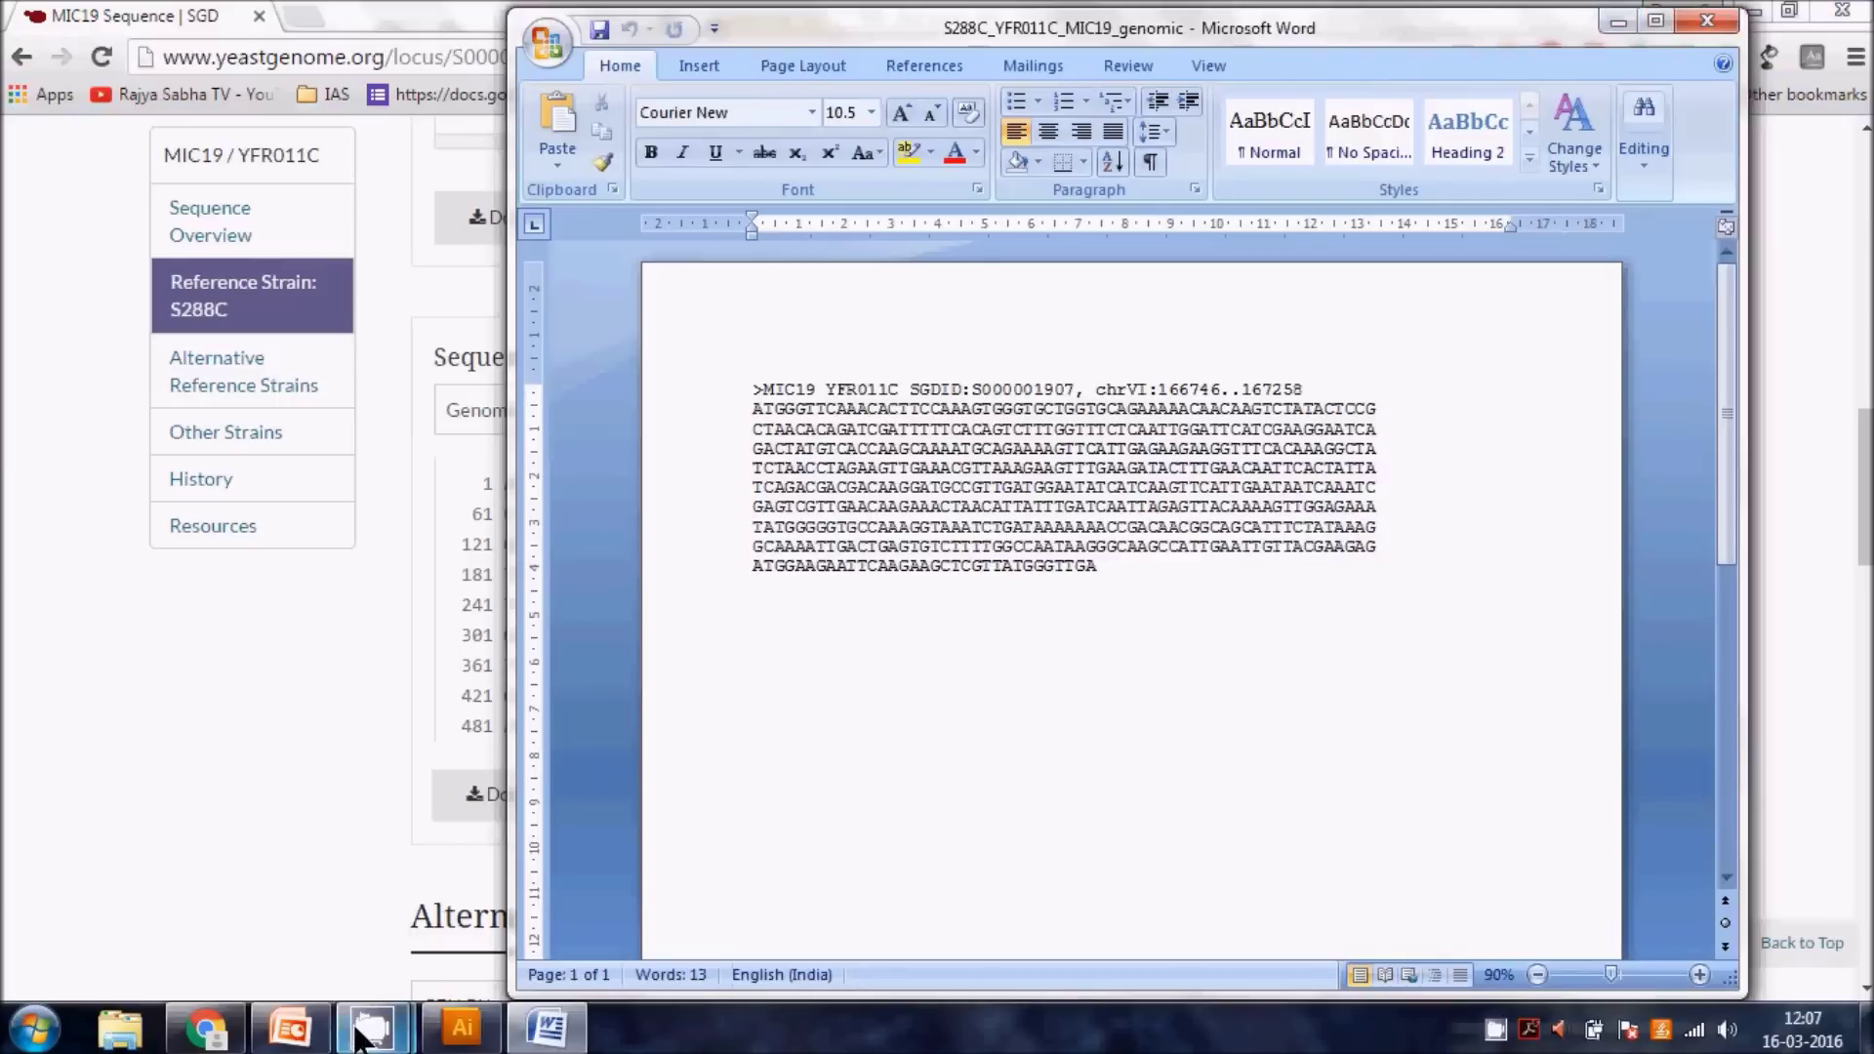
{"action": "left_click", "coordinate": [290, 1027]}
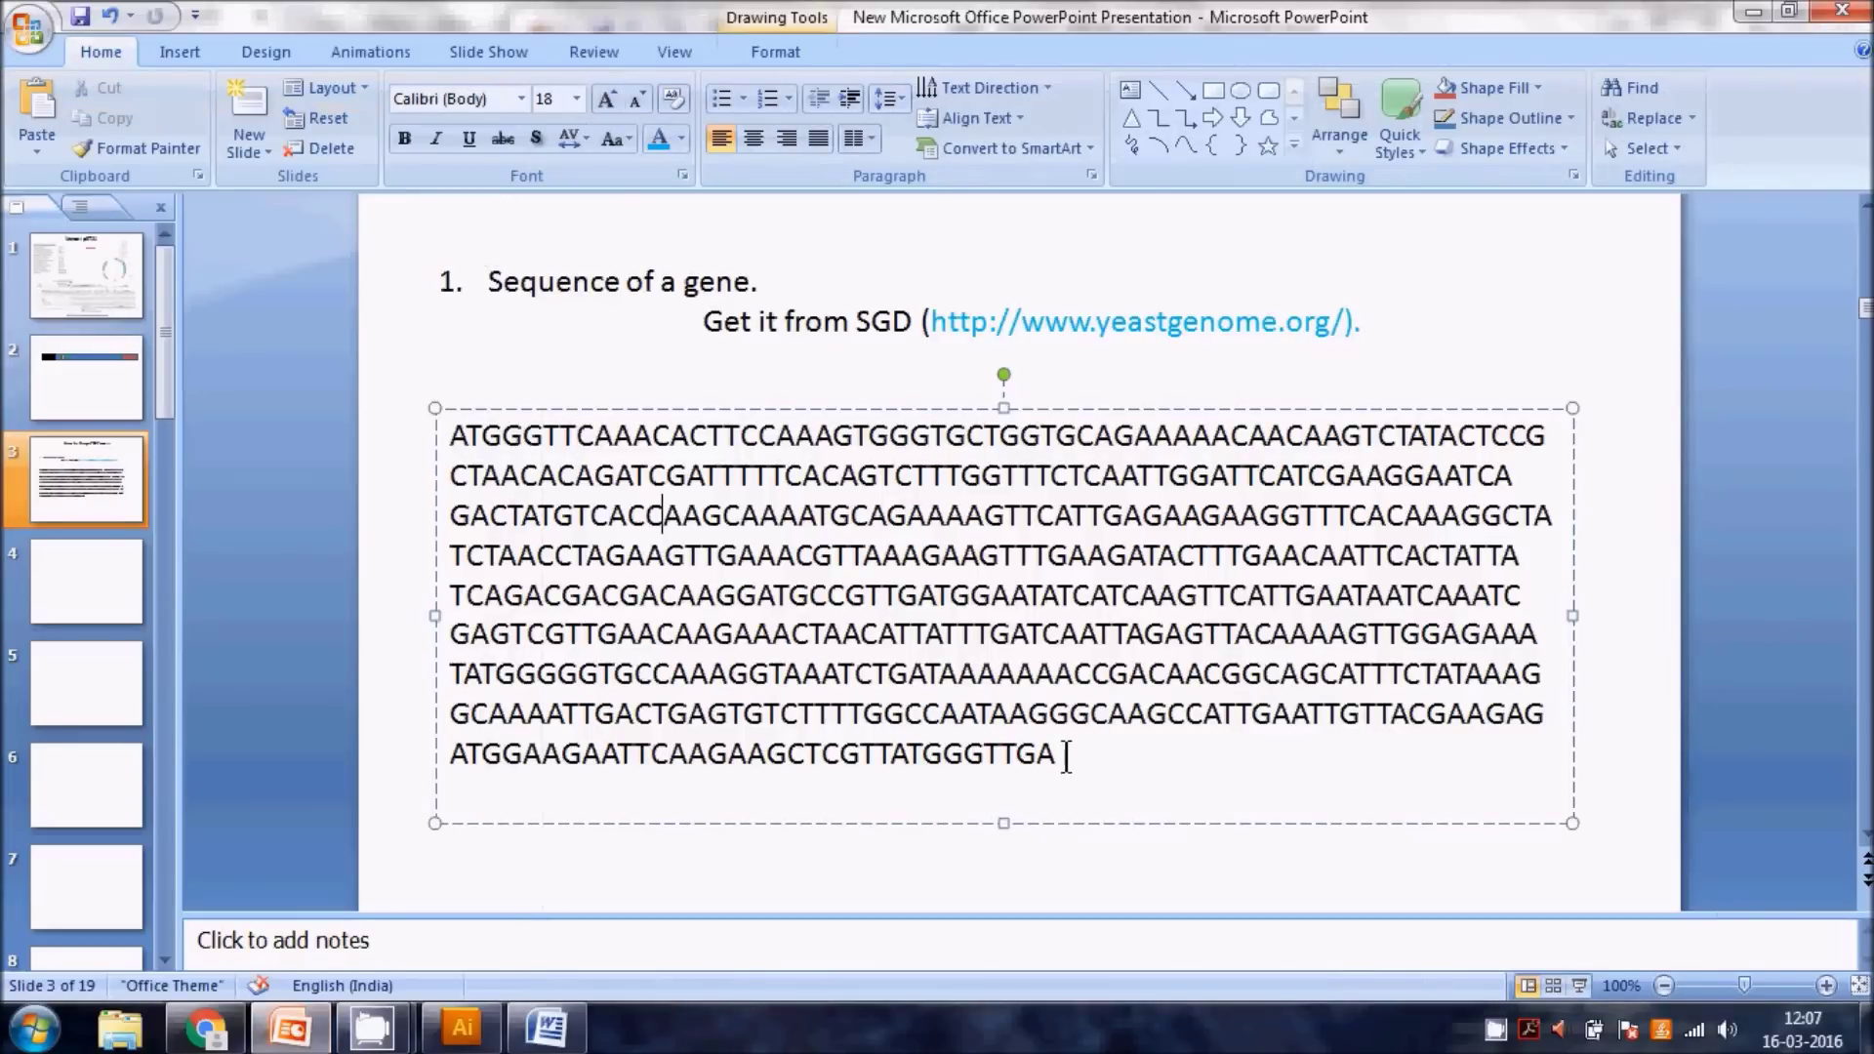
{"action": "left_click", "coordinate": [104, 302]}
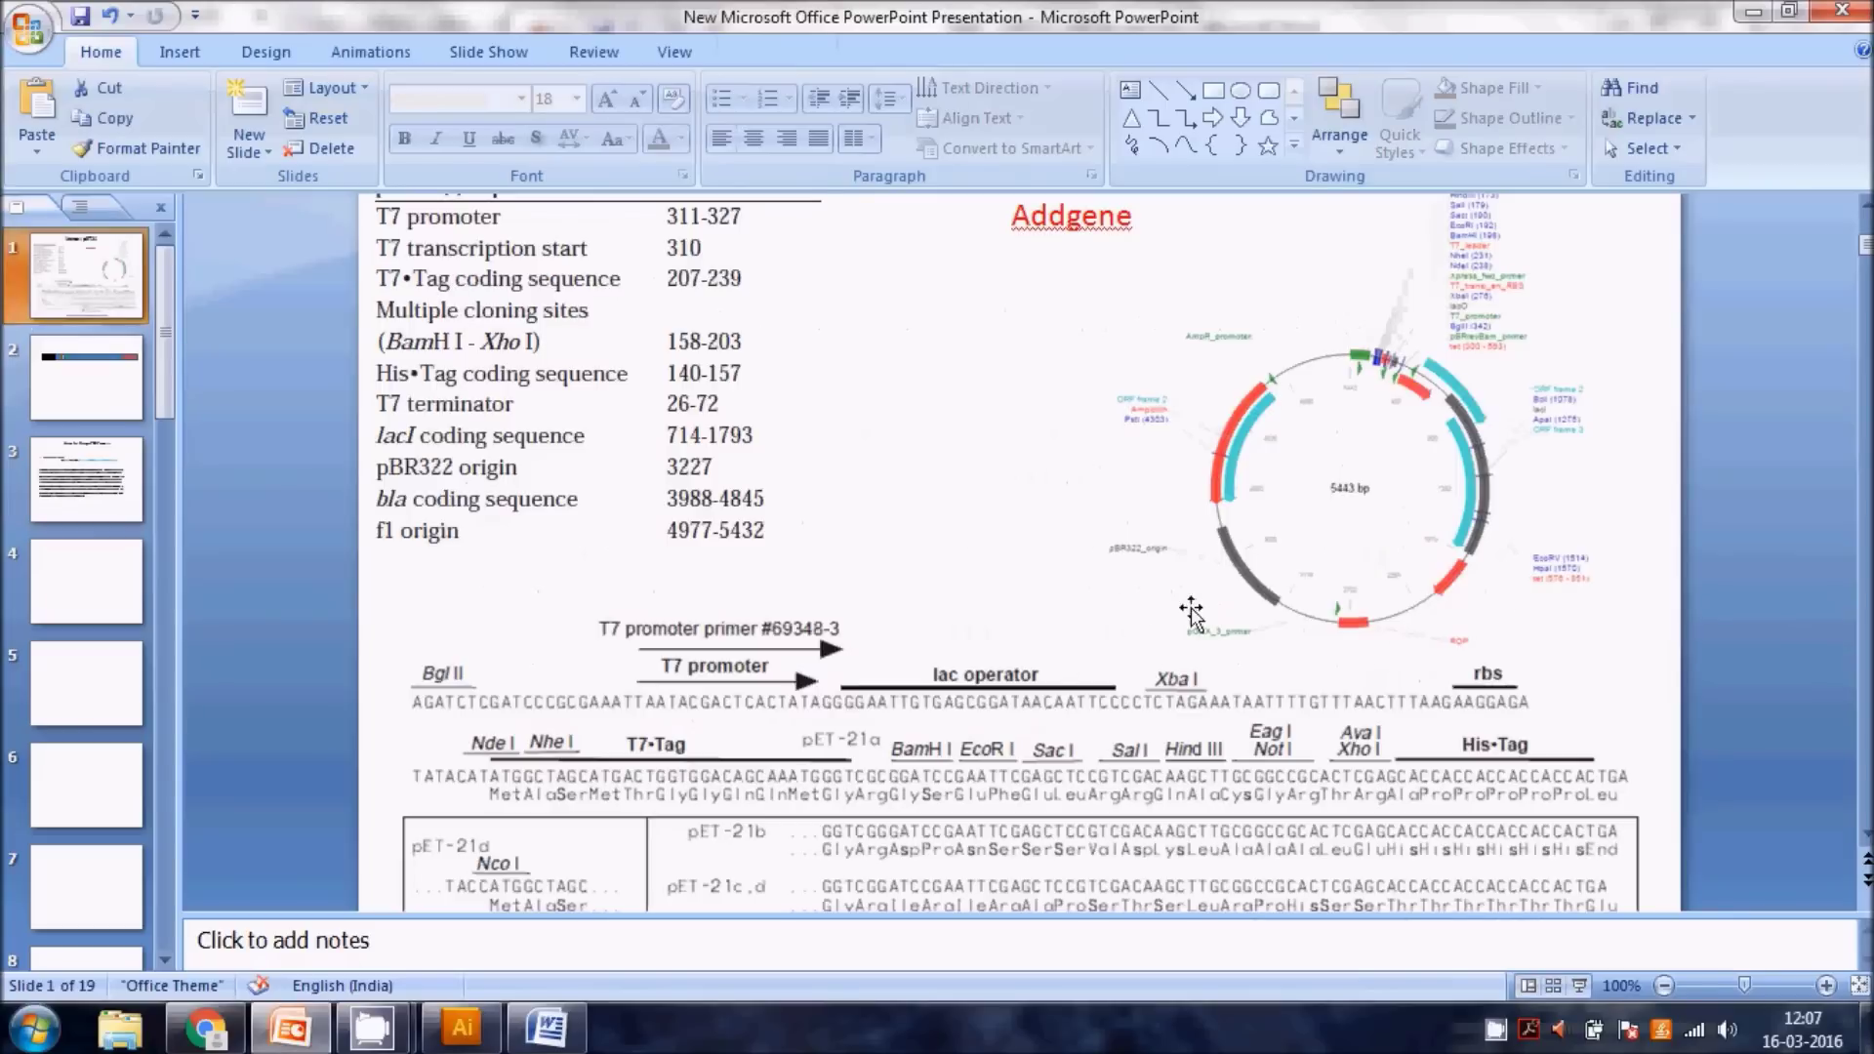
{"action": "scroll", "coordinate": [1393, 463], "scroll_direction": "down", "scroll_amount": 1}
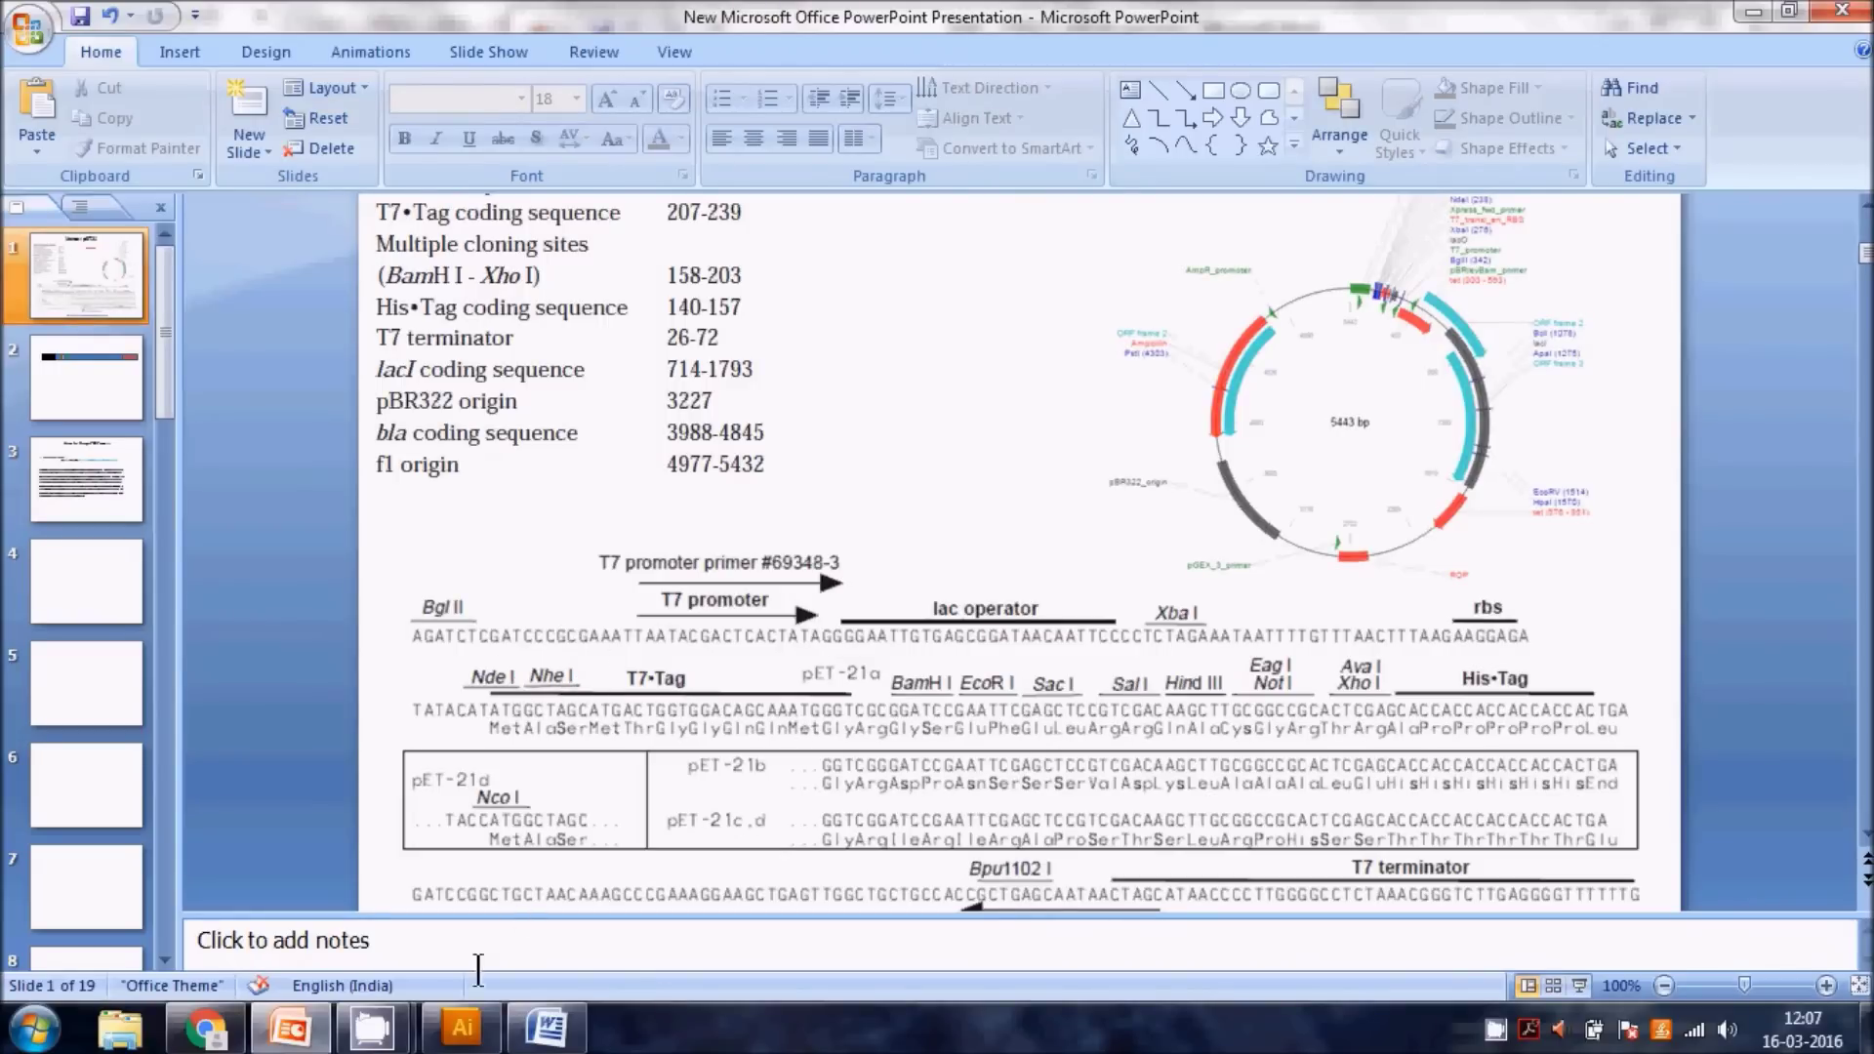
- Revisit the MIC19 sequence in Word, minimize the document, and move the sequence text box on PowerPoint slide 3 down by about three text lines
{"action": "left_click", "coordinate": [527, 1032]}
{"action": "left_click_drag", "start_coordinate": [1099, 570], "coordinate": [753, 405]}
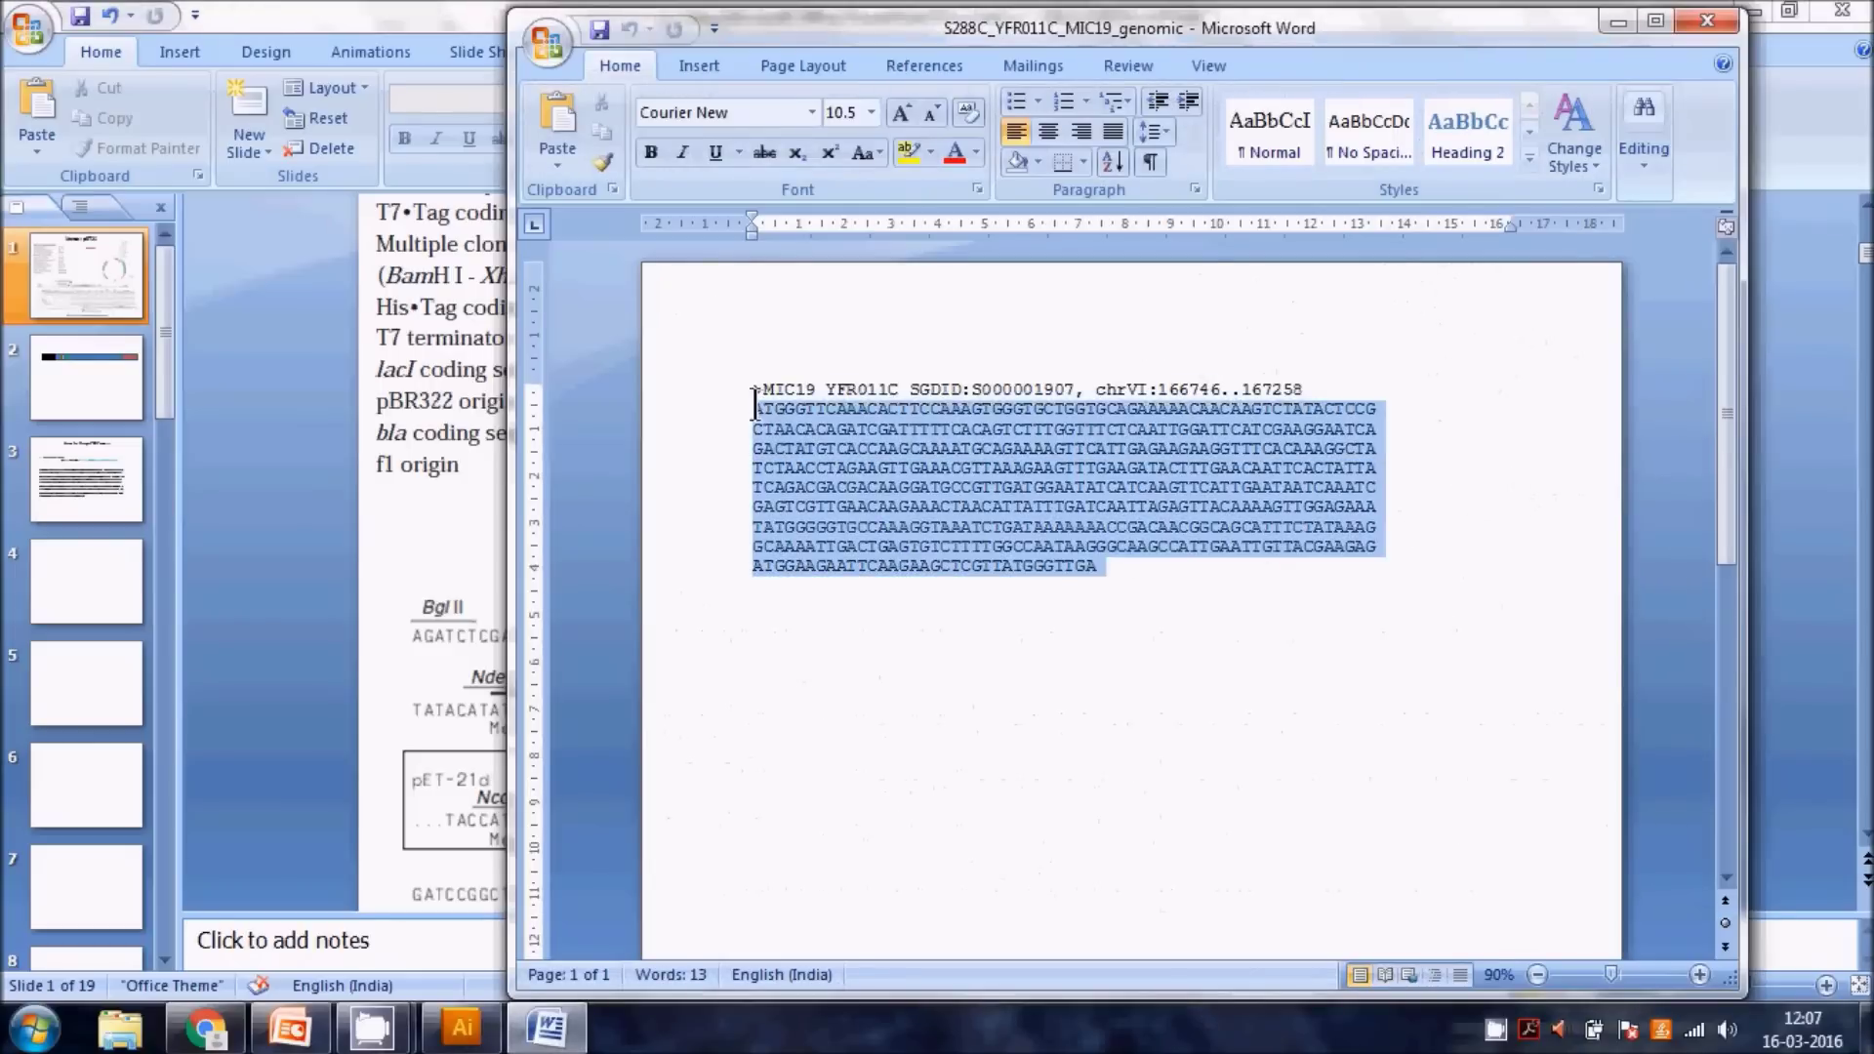
{"action": "left_click", "coordinate": [1617, 21]}
{"action": "left_click", "coordinate": [83, 478]}
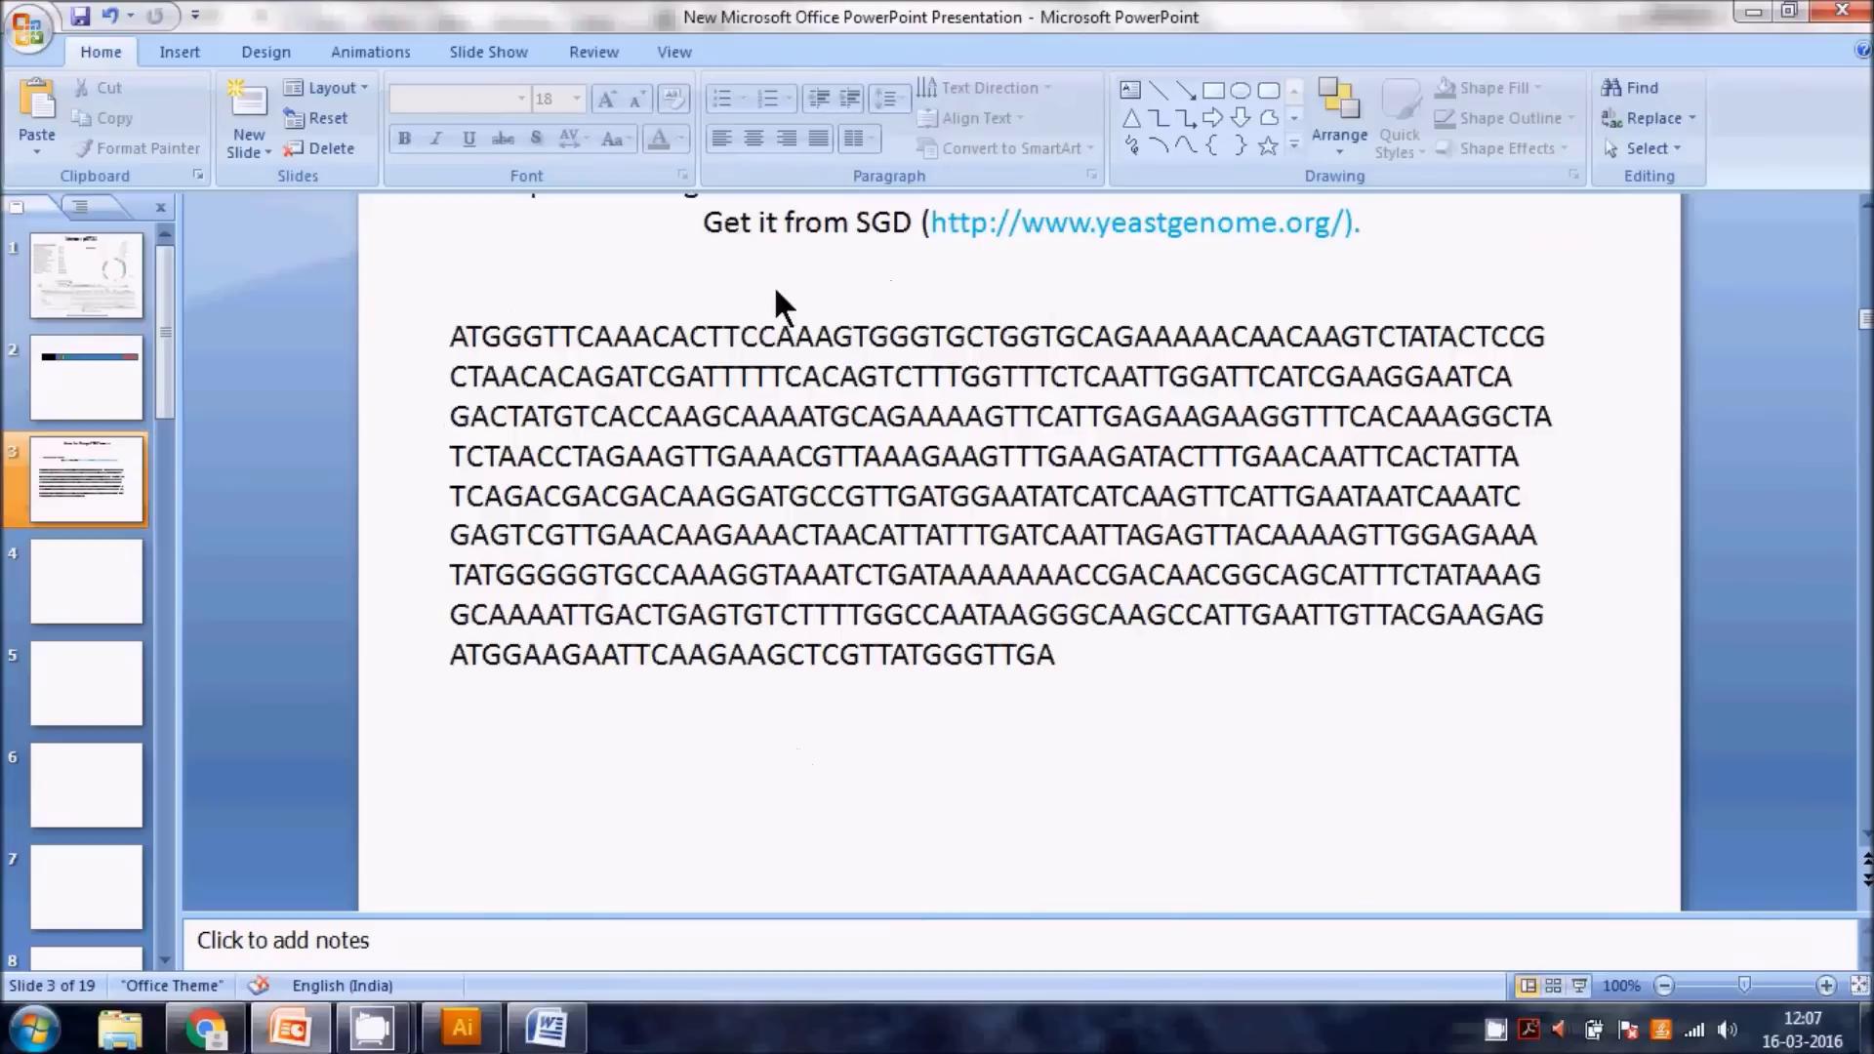
{"action": "left_click", "coordinate": [1384, 227]}
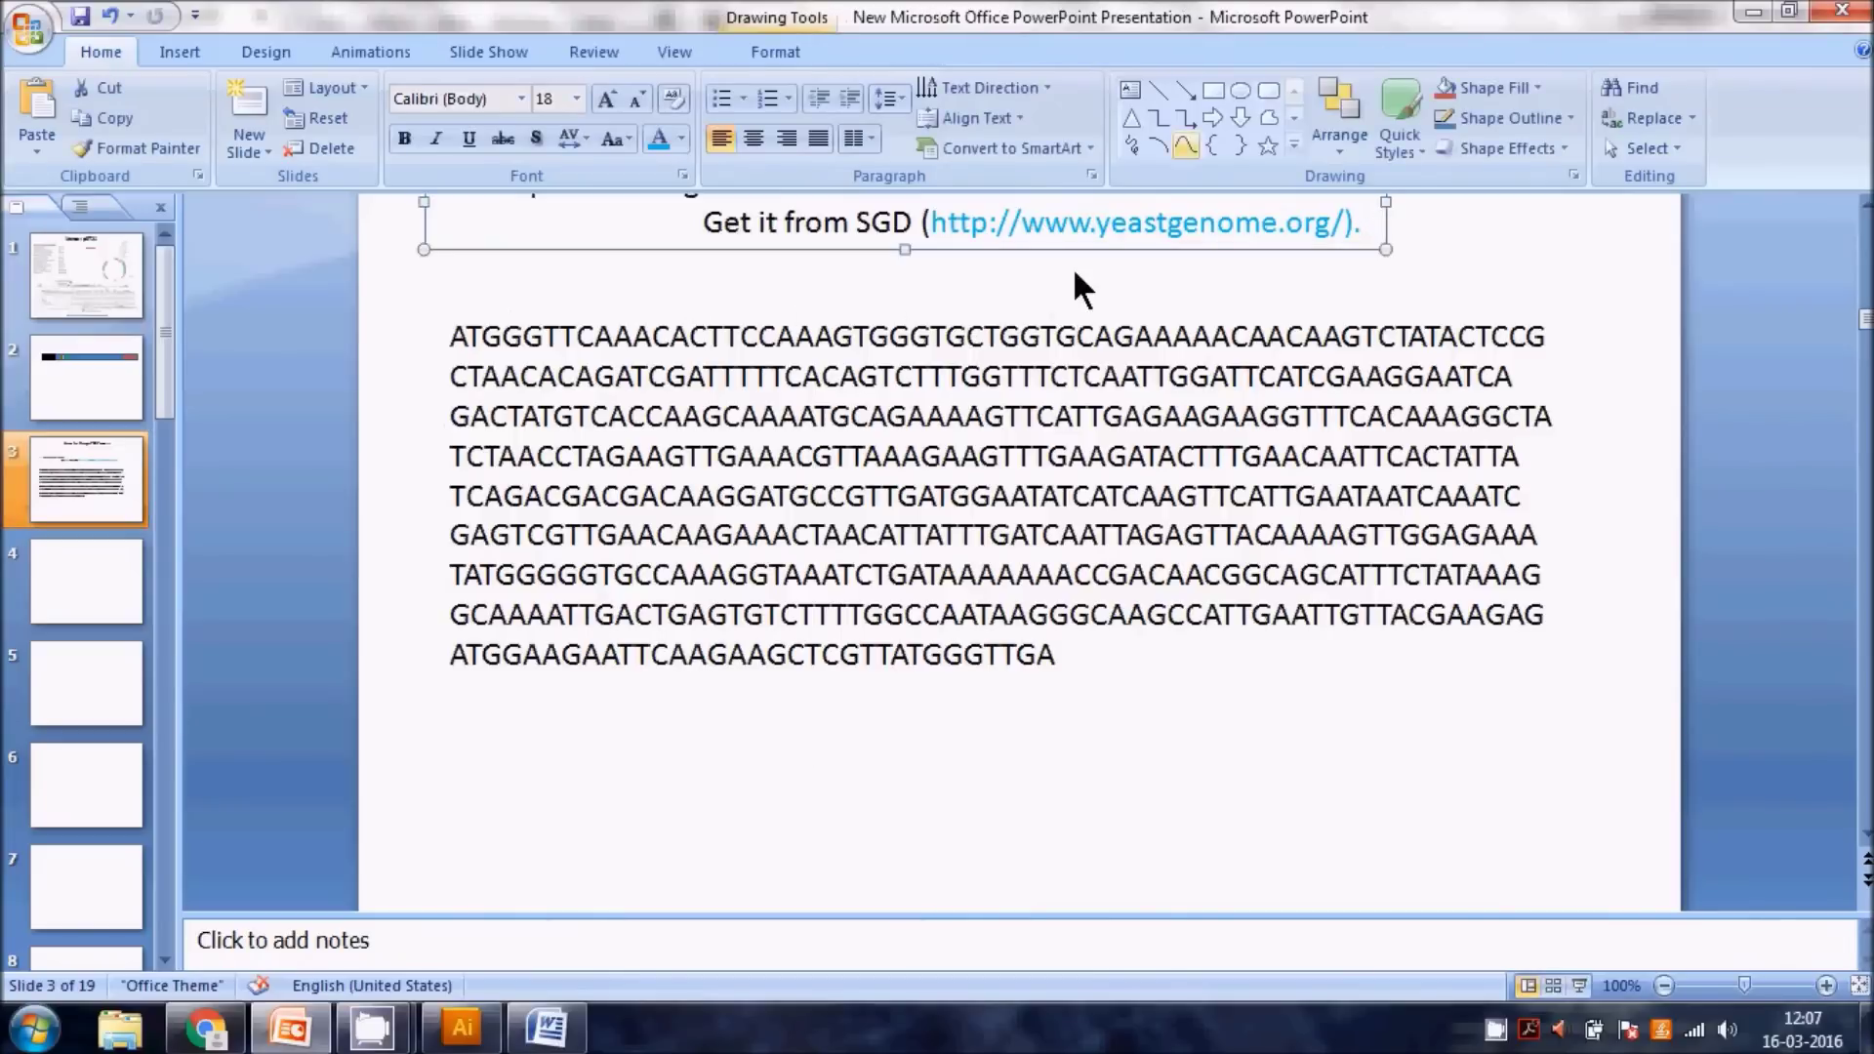
{"action": "left_click", "coordinate": [910, 334]}
{"action": "left_click_drag", "start_coordinate": [964, 311], "coordinate": [964, 442]}
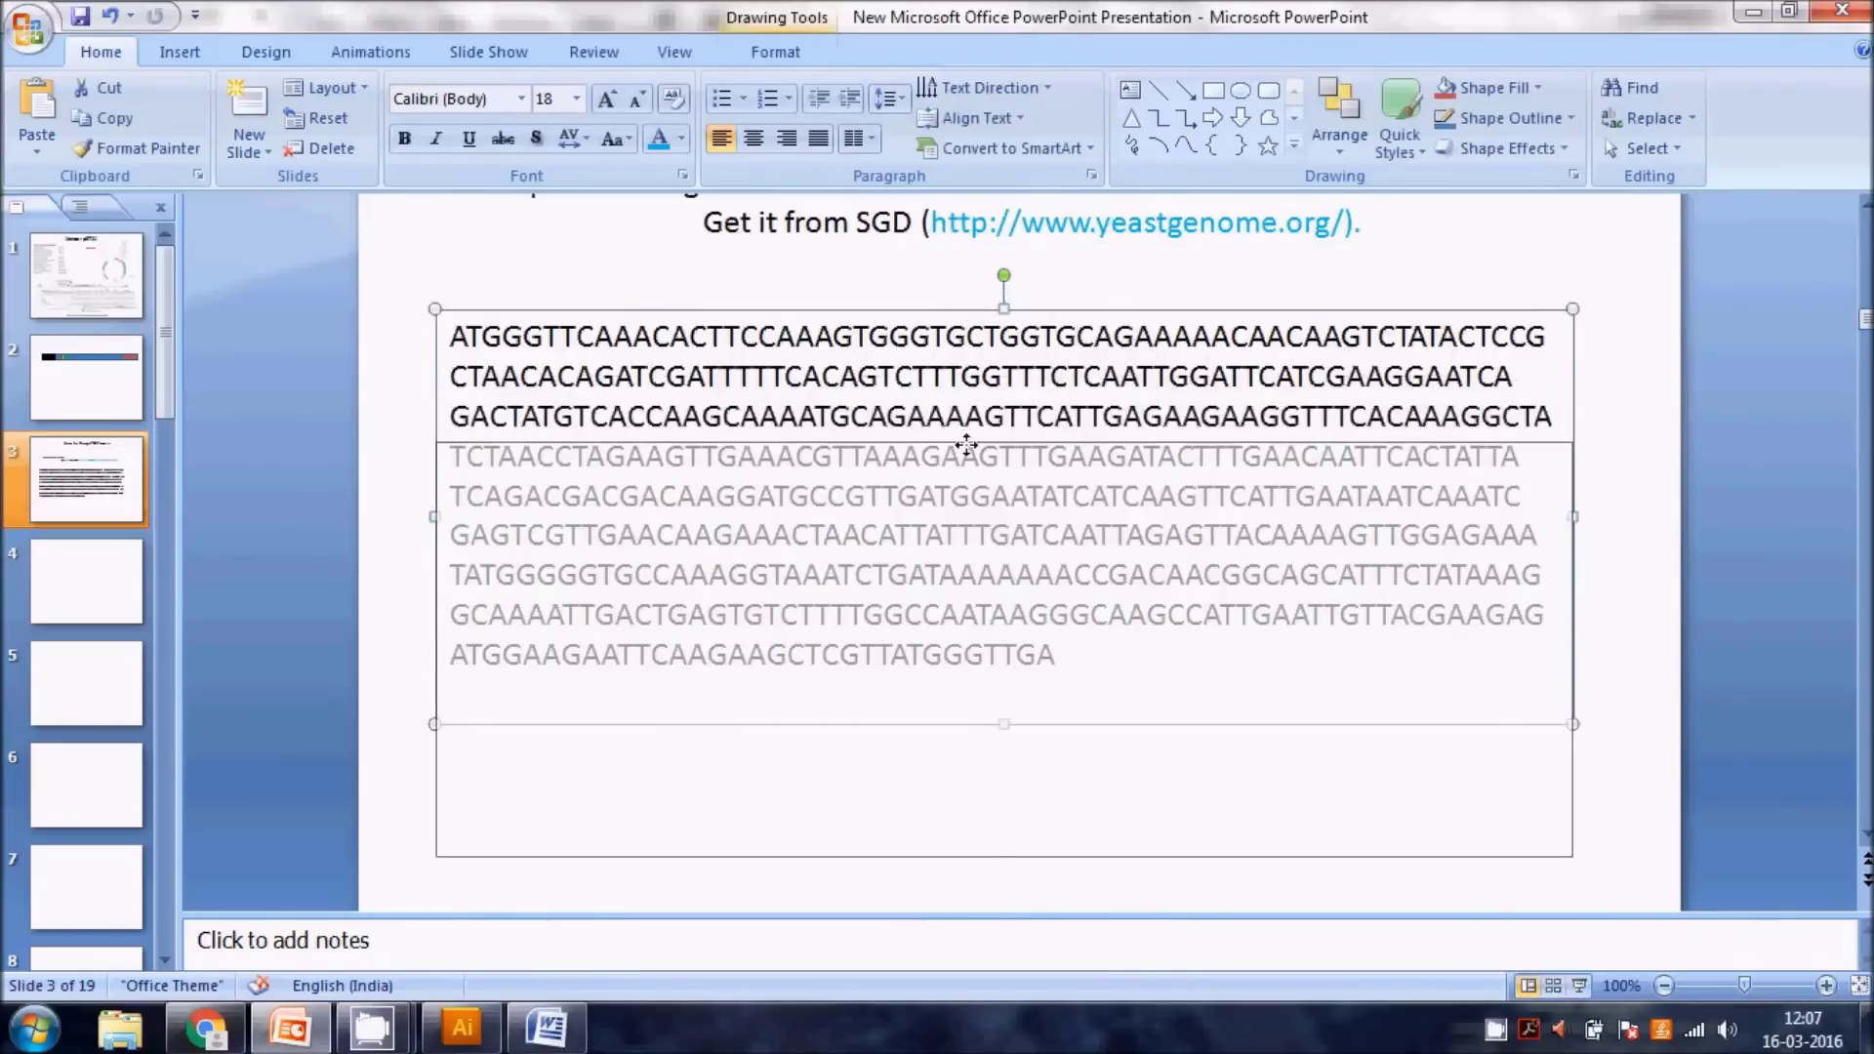
- Switch to Chrome and search Google in a new tab for "restriction enzyme digestion online tools"
{"action": "left_click", "coordinate": [207, 1029]}
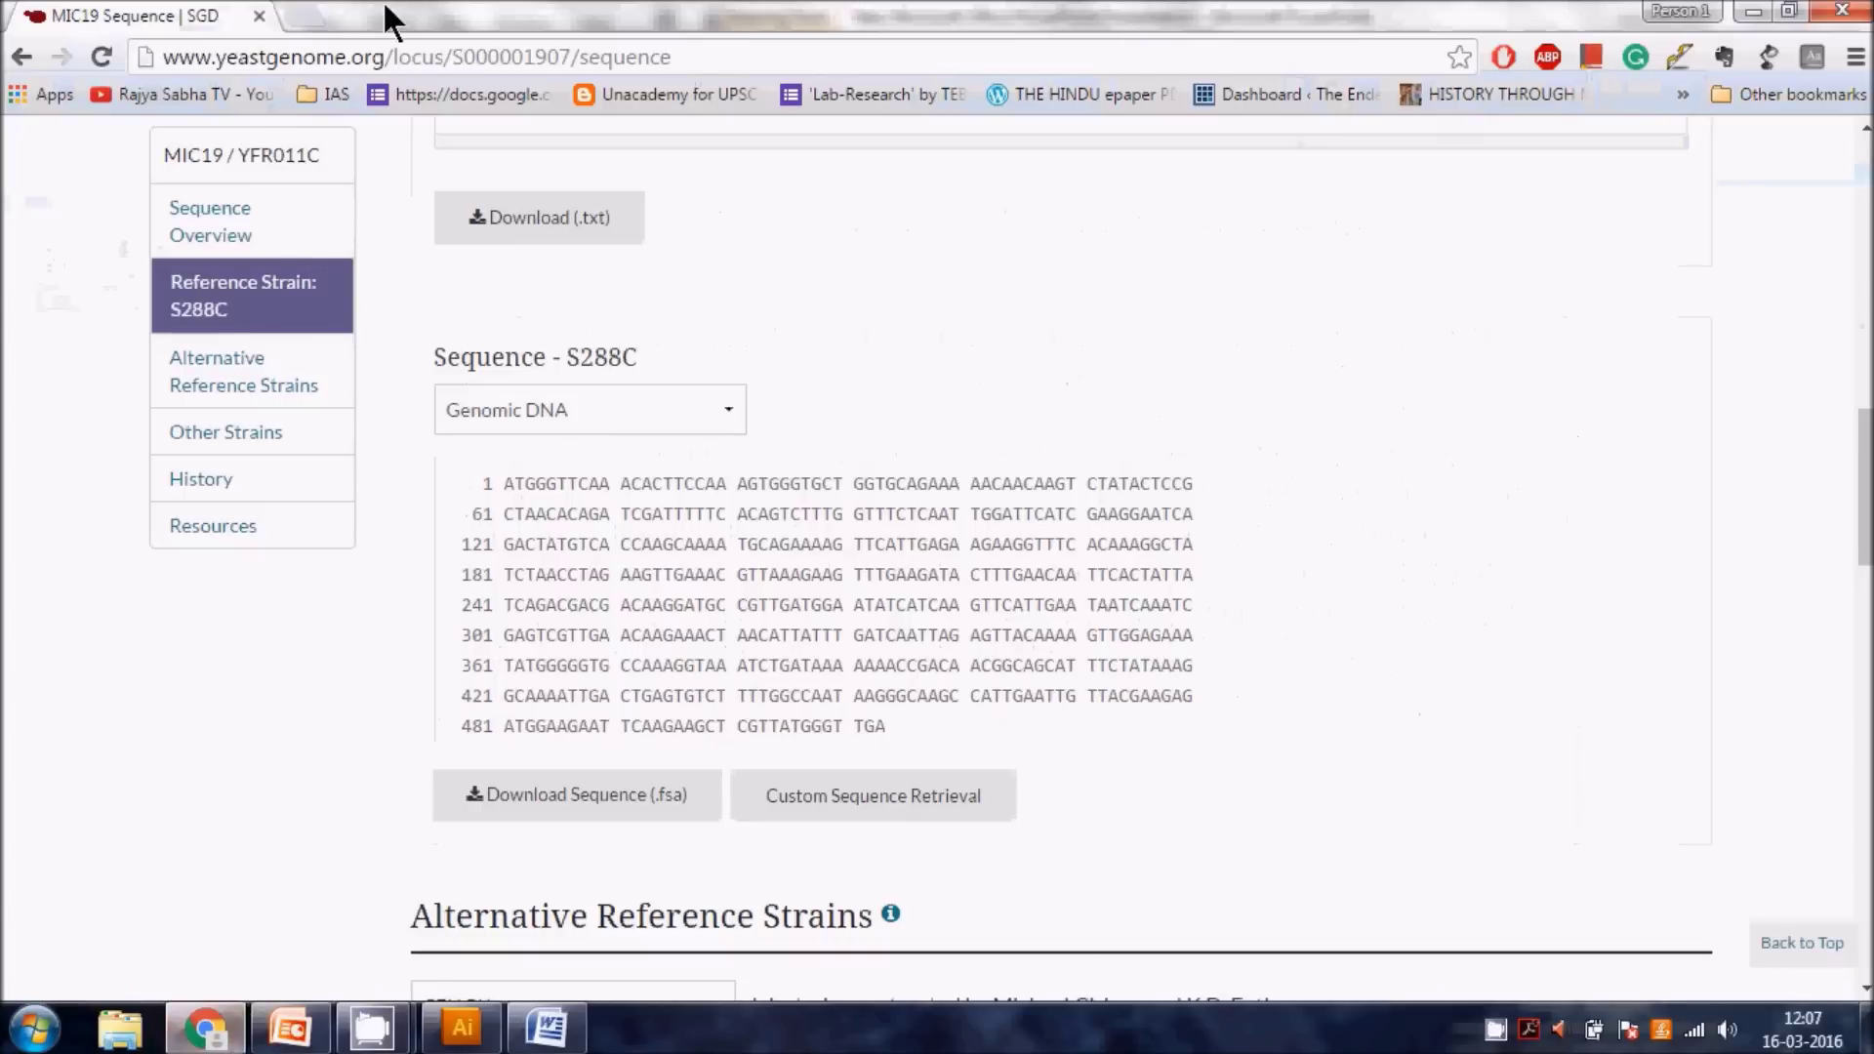
{"action": "left_click", "coordinate": [298, 17]}
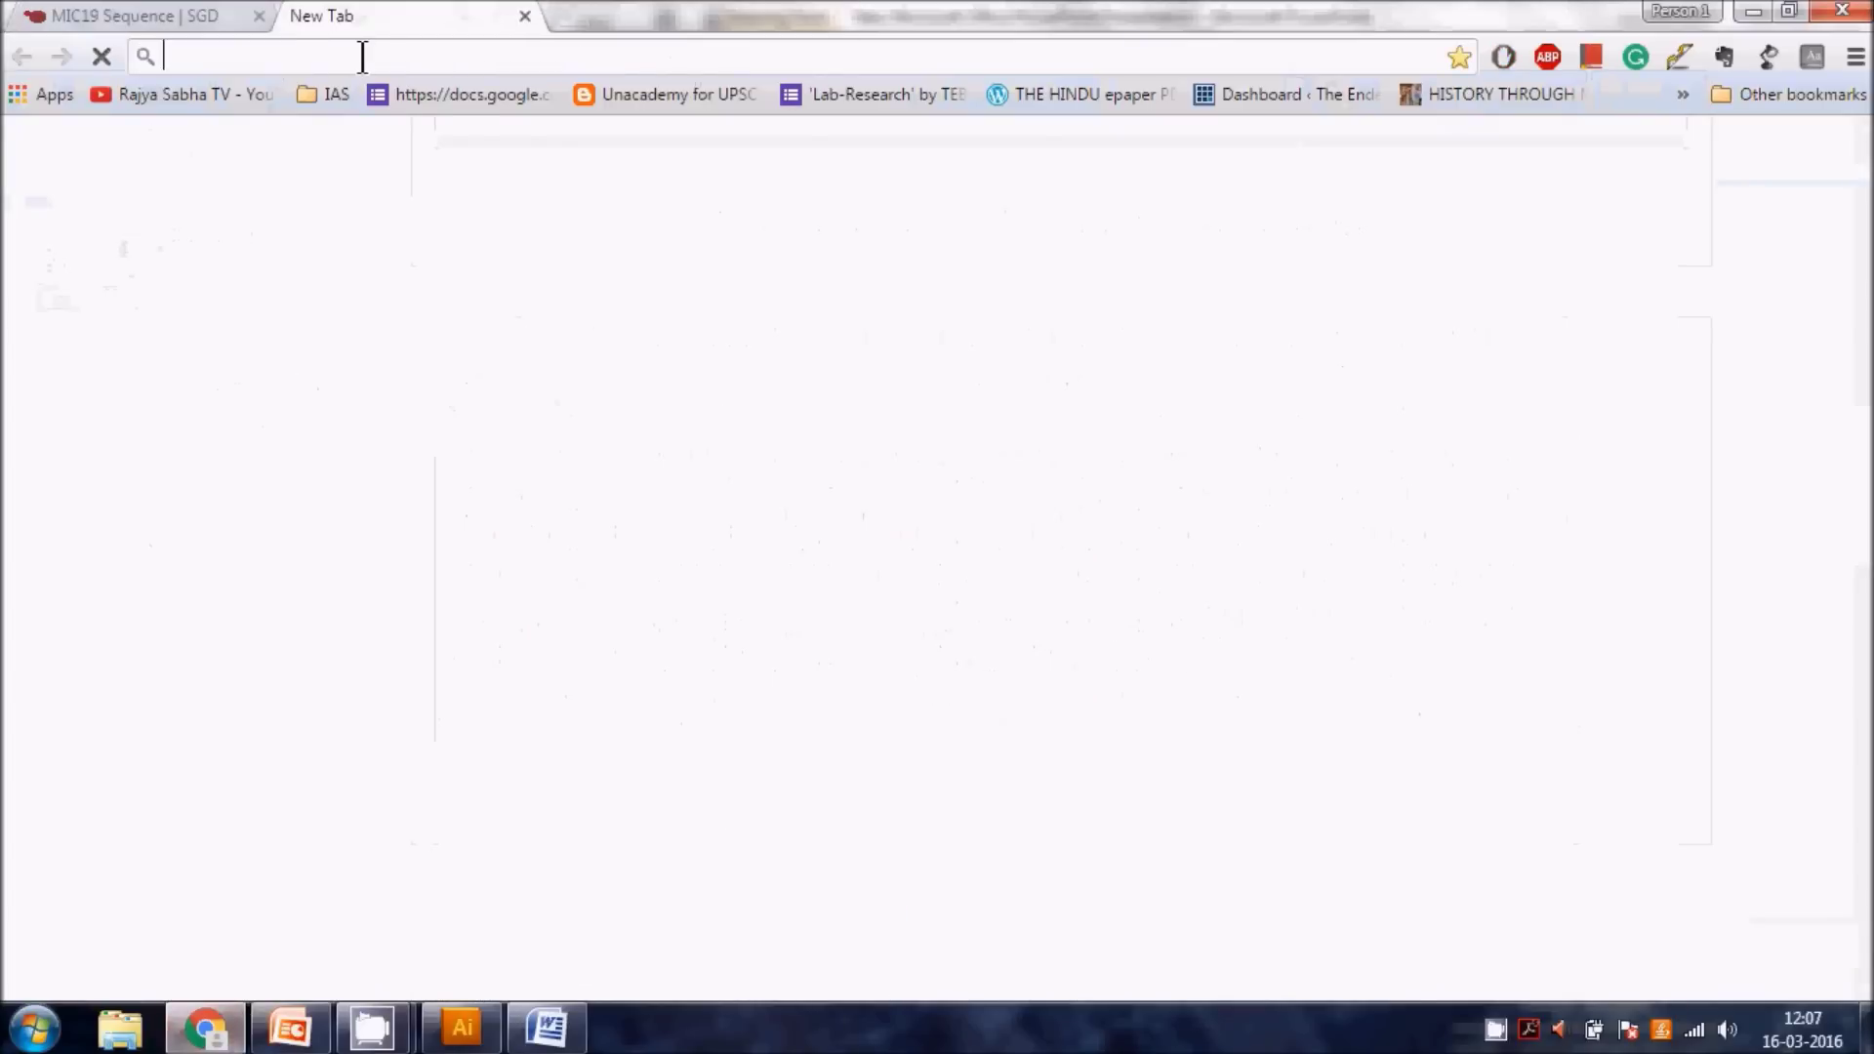
{"action": "type", "text": "Restricti"}
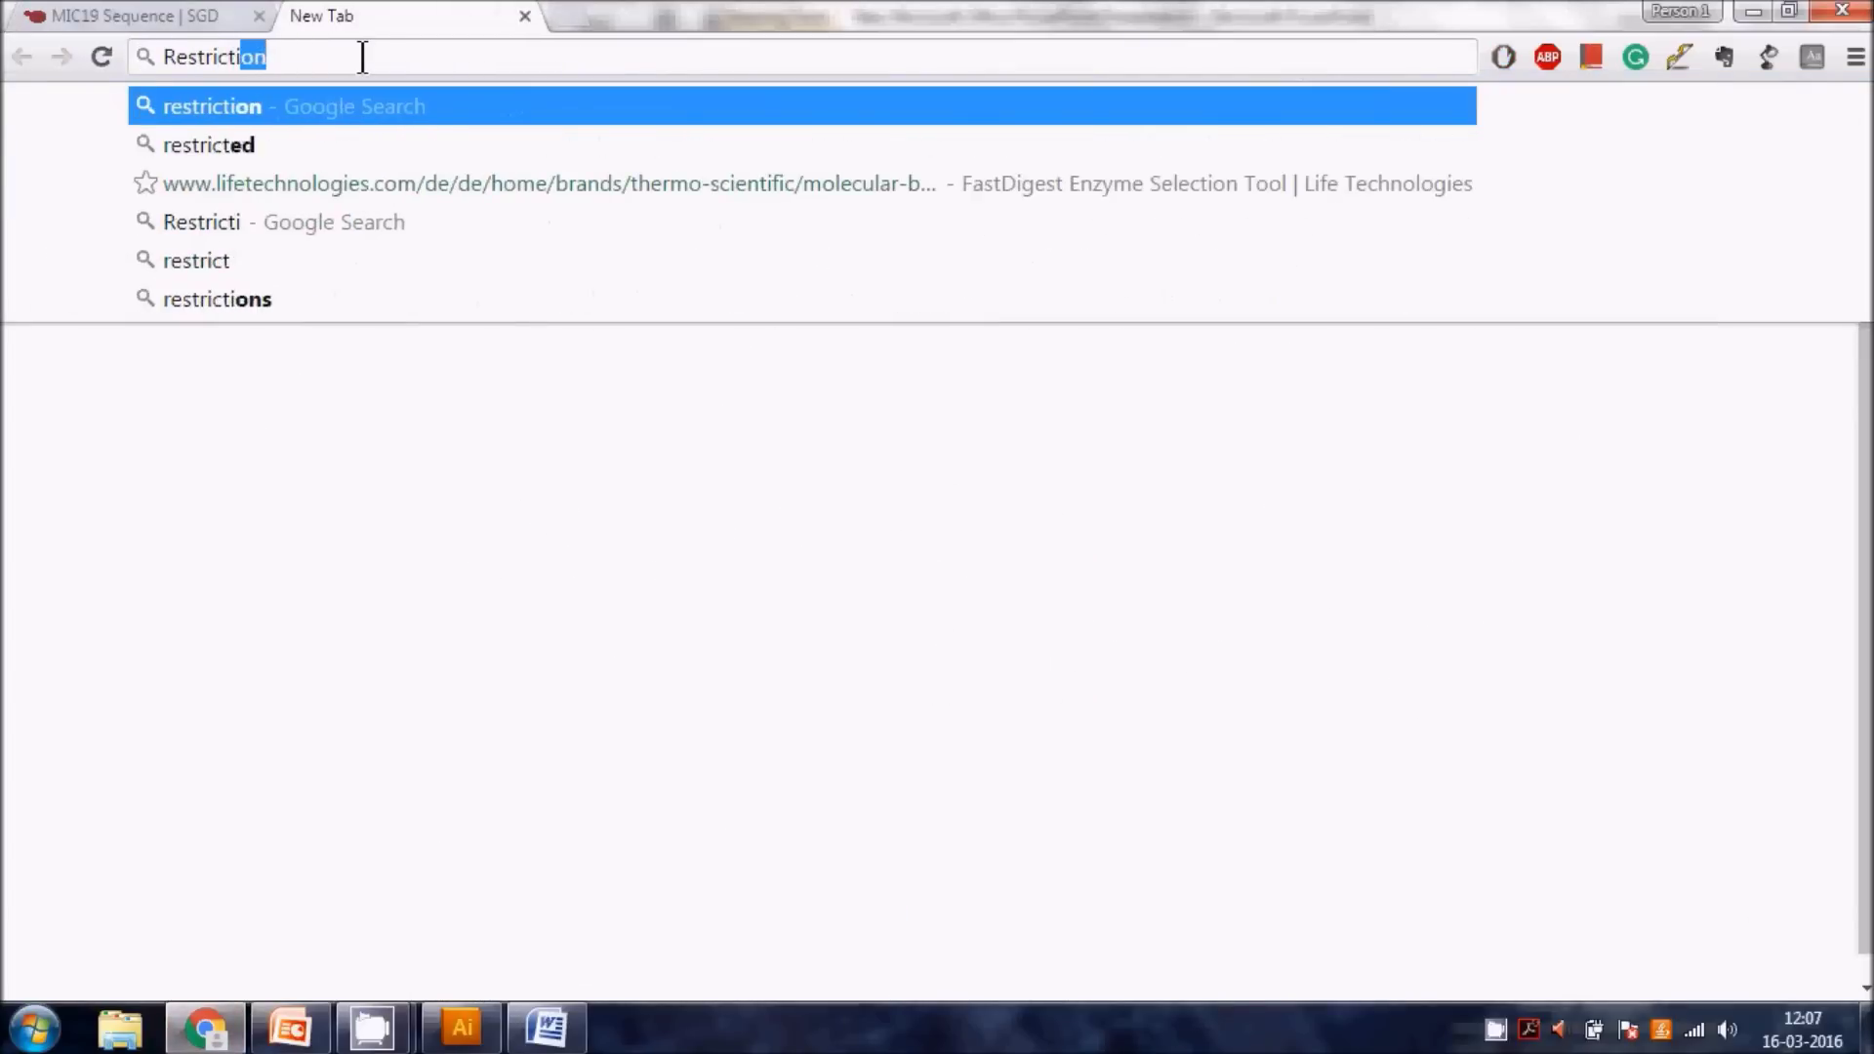
{"action": "type", "text": "on enzyme"}
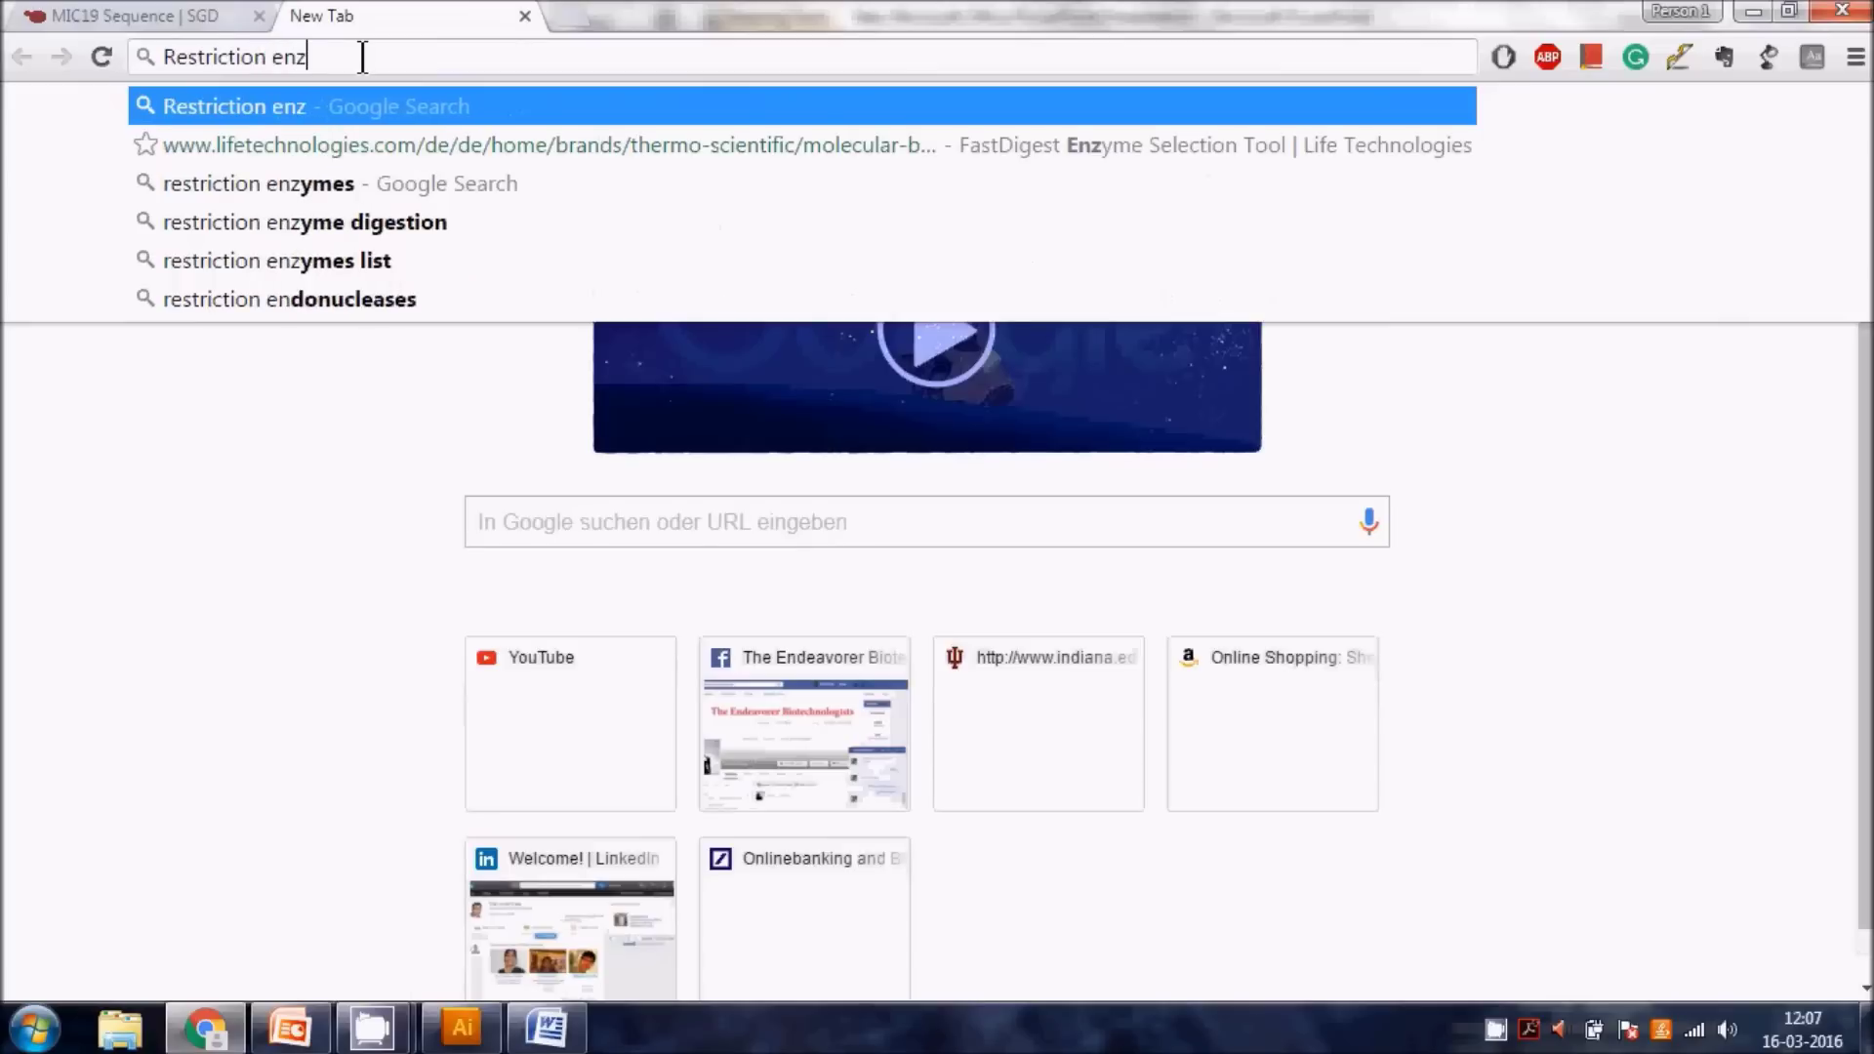
{"action": "key", "text": "Down"}
{"action": "key", "text": "Down"}
{"action": "key", "text": "Down"}
{"action": "key", "text": "Down"}
{"action": "key", "text": "Down"}
{"action": "key", "text": "Down"}
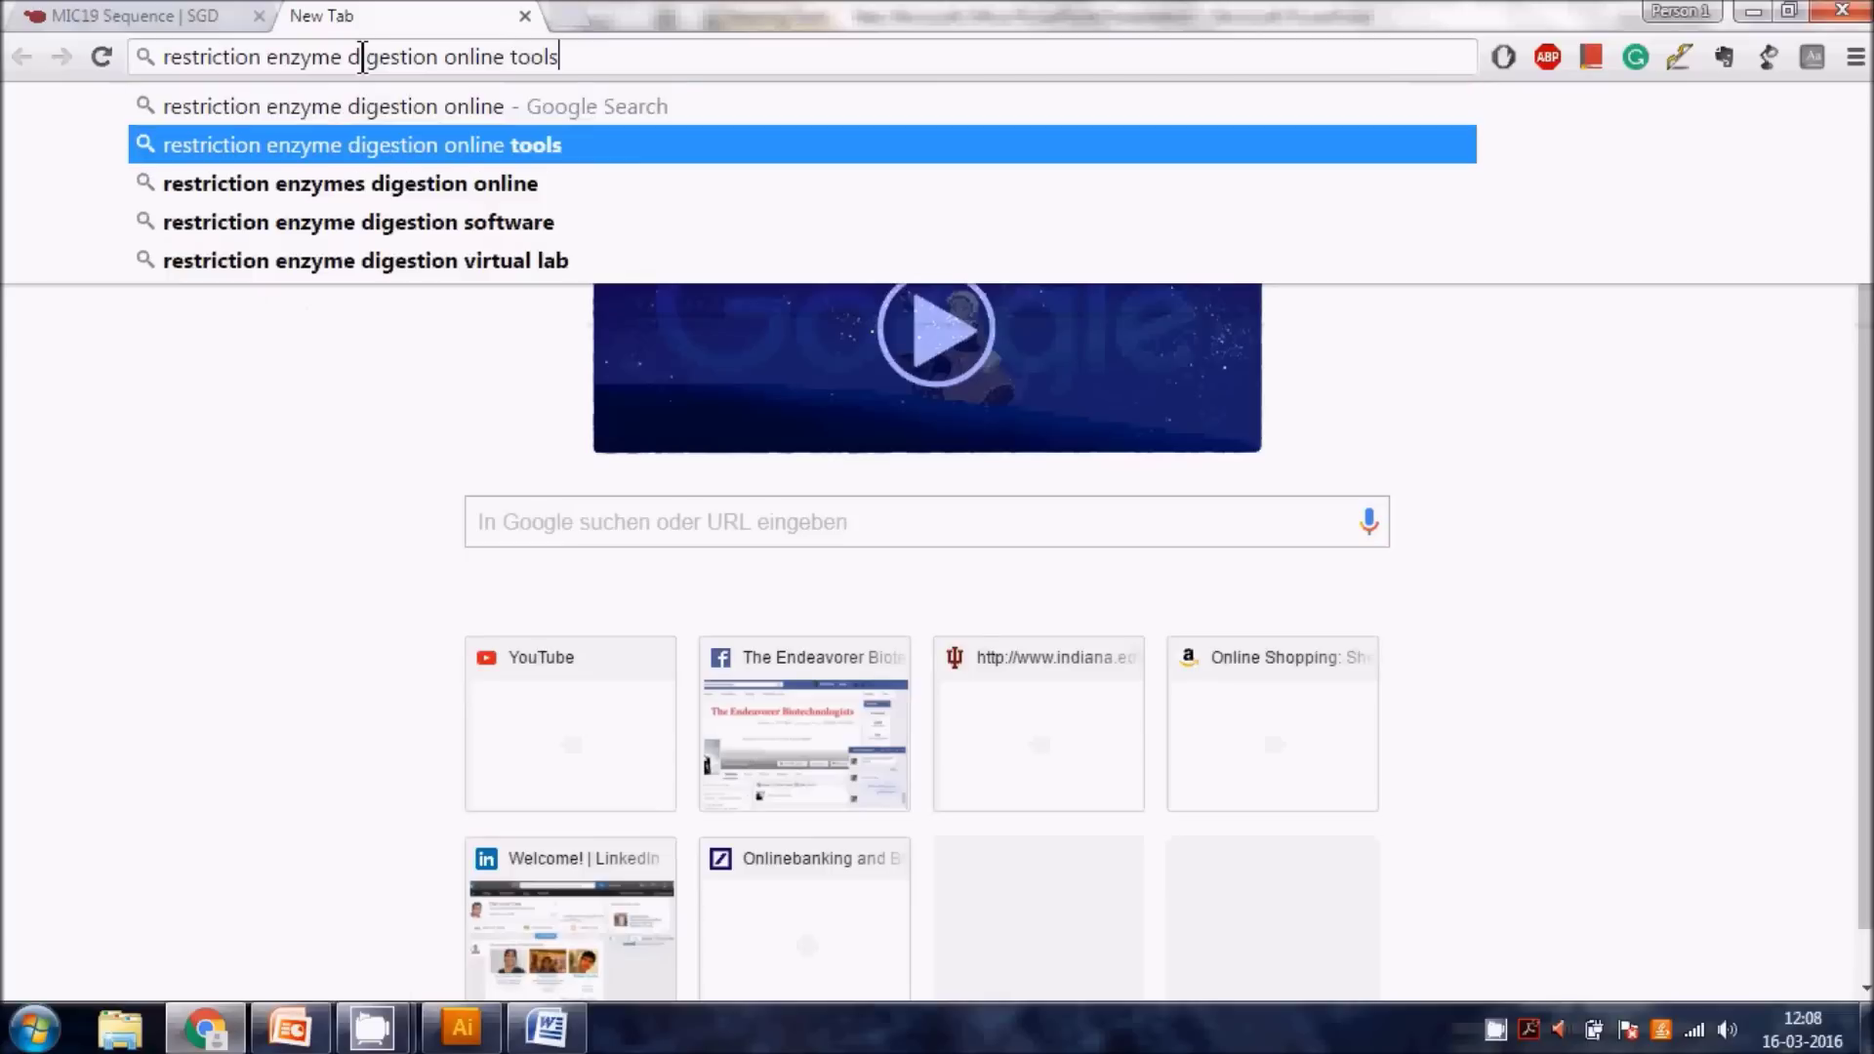
{"action": "key", "text": "Return"}
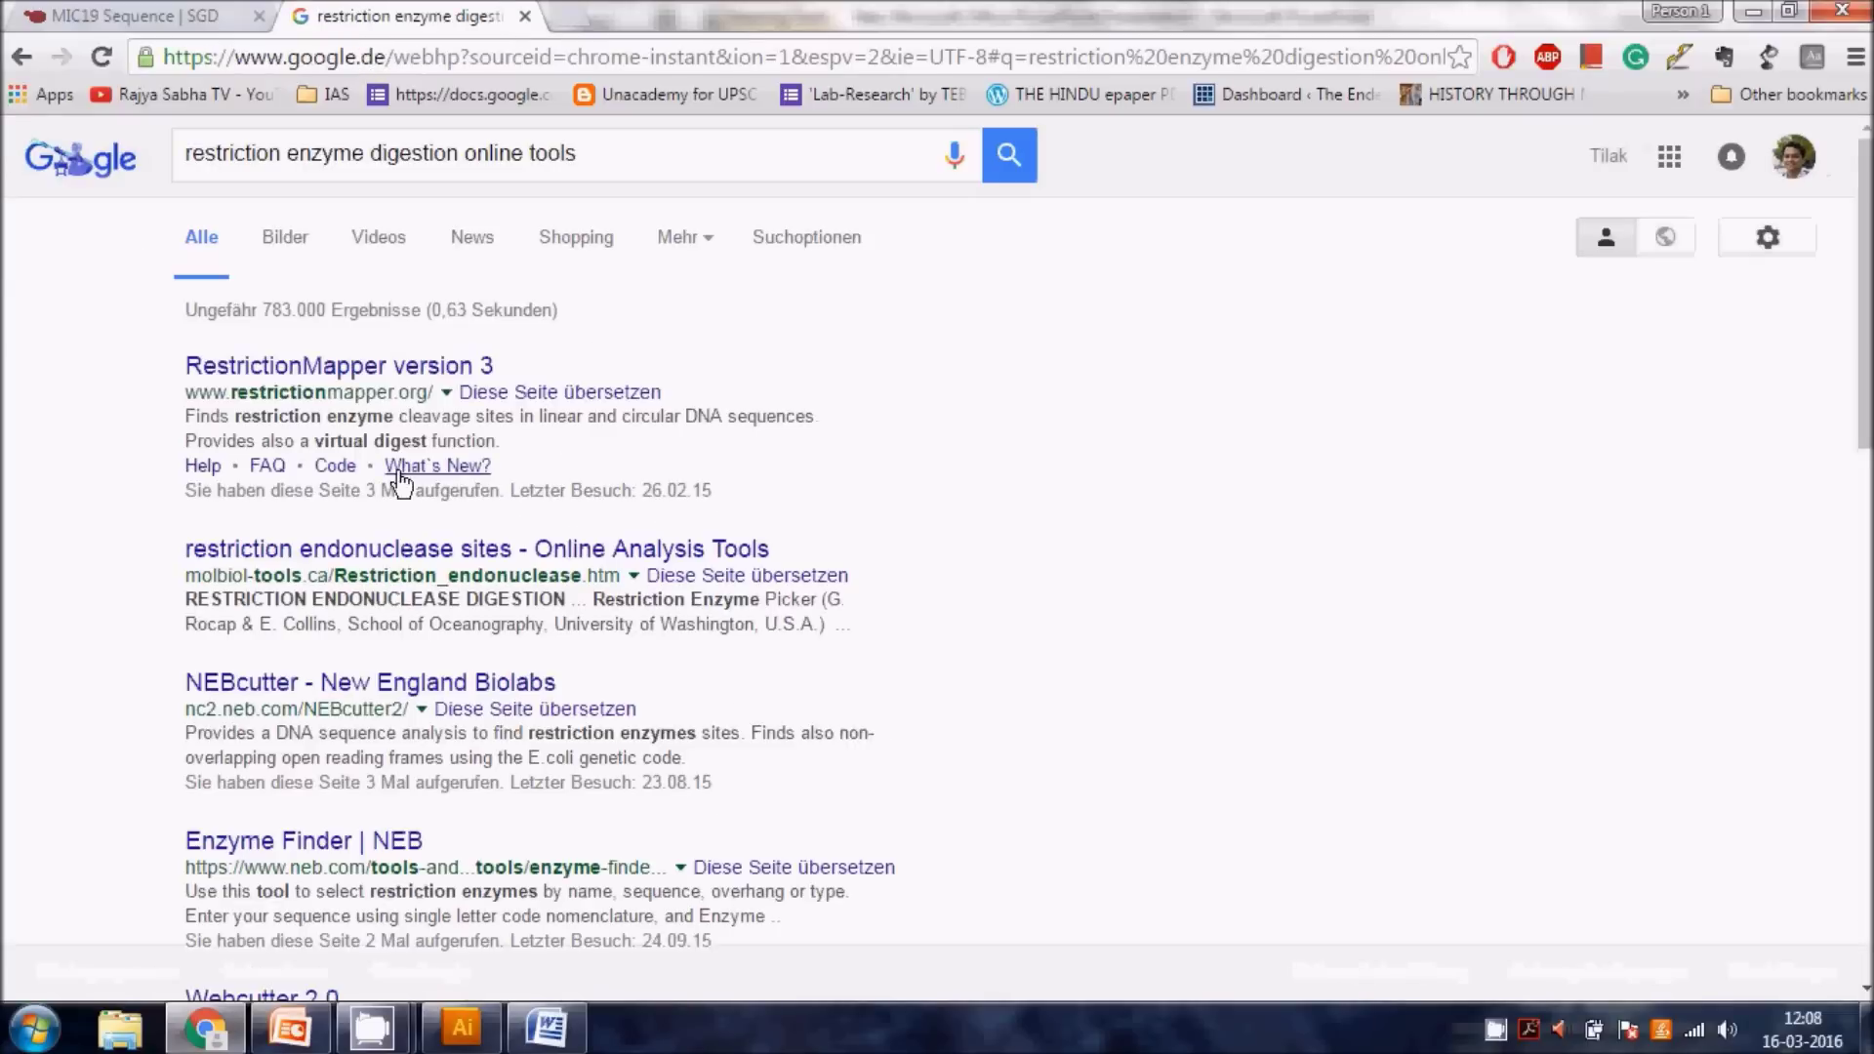
- Open the Webcutter 2.0 site from the search results and select its web address
{"action": "scroll", "coordinate": [387, 376], "scroll_direction": "down", "scroll_amount": 5}
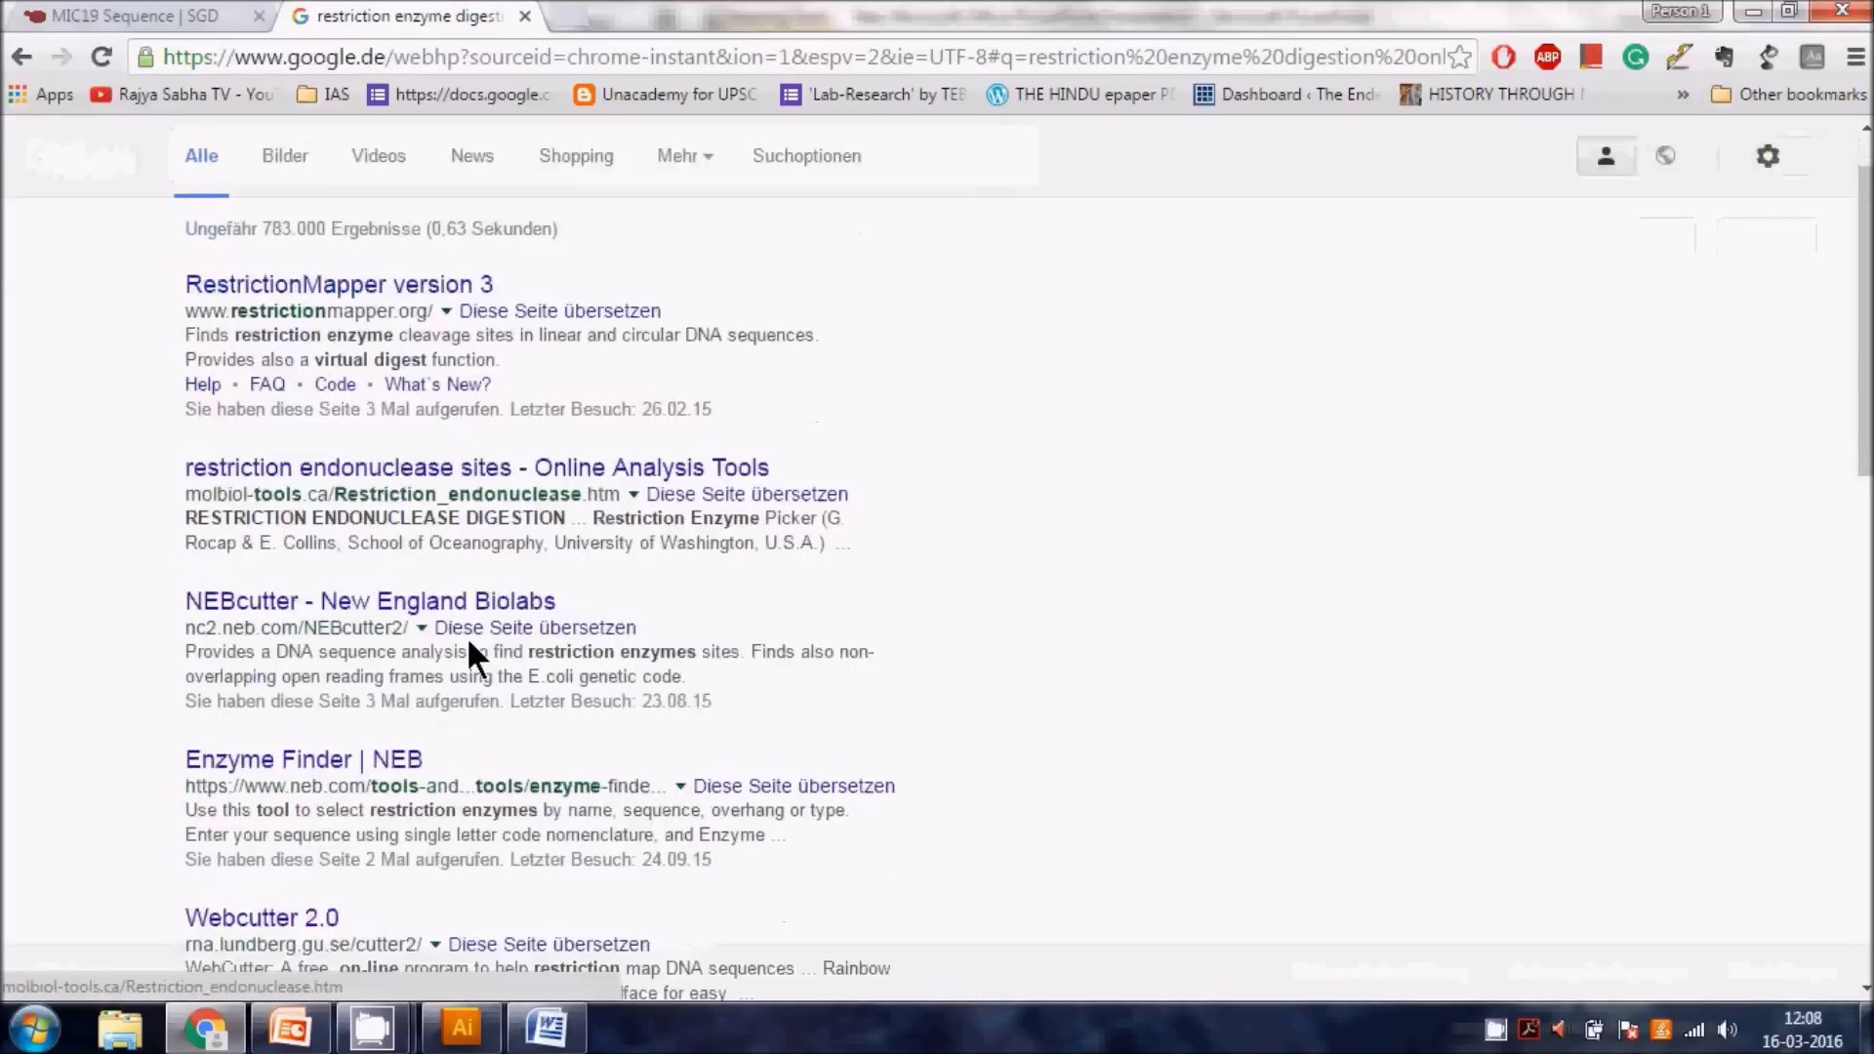
{"action": "left_click", "coordinate": [253, 449]}
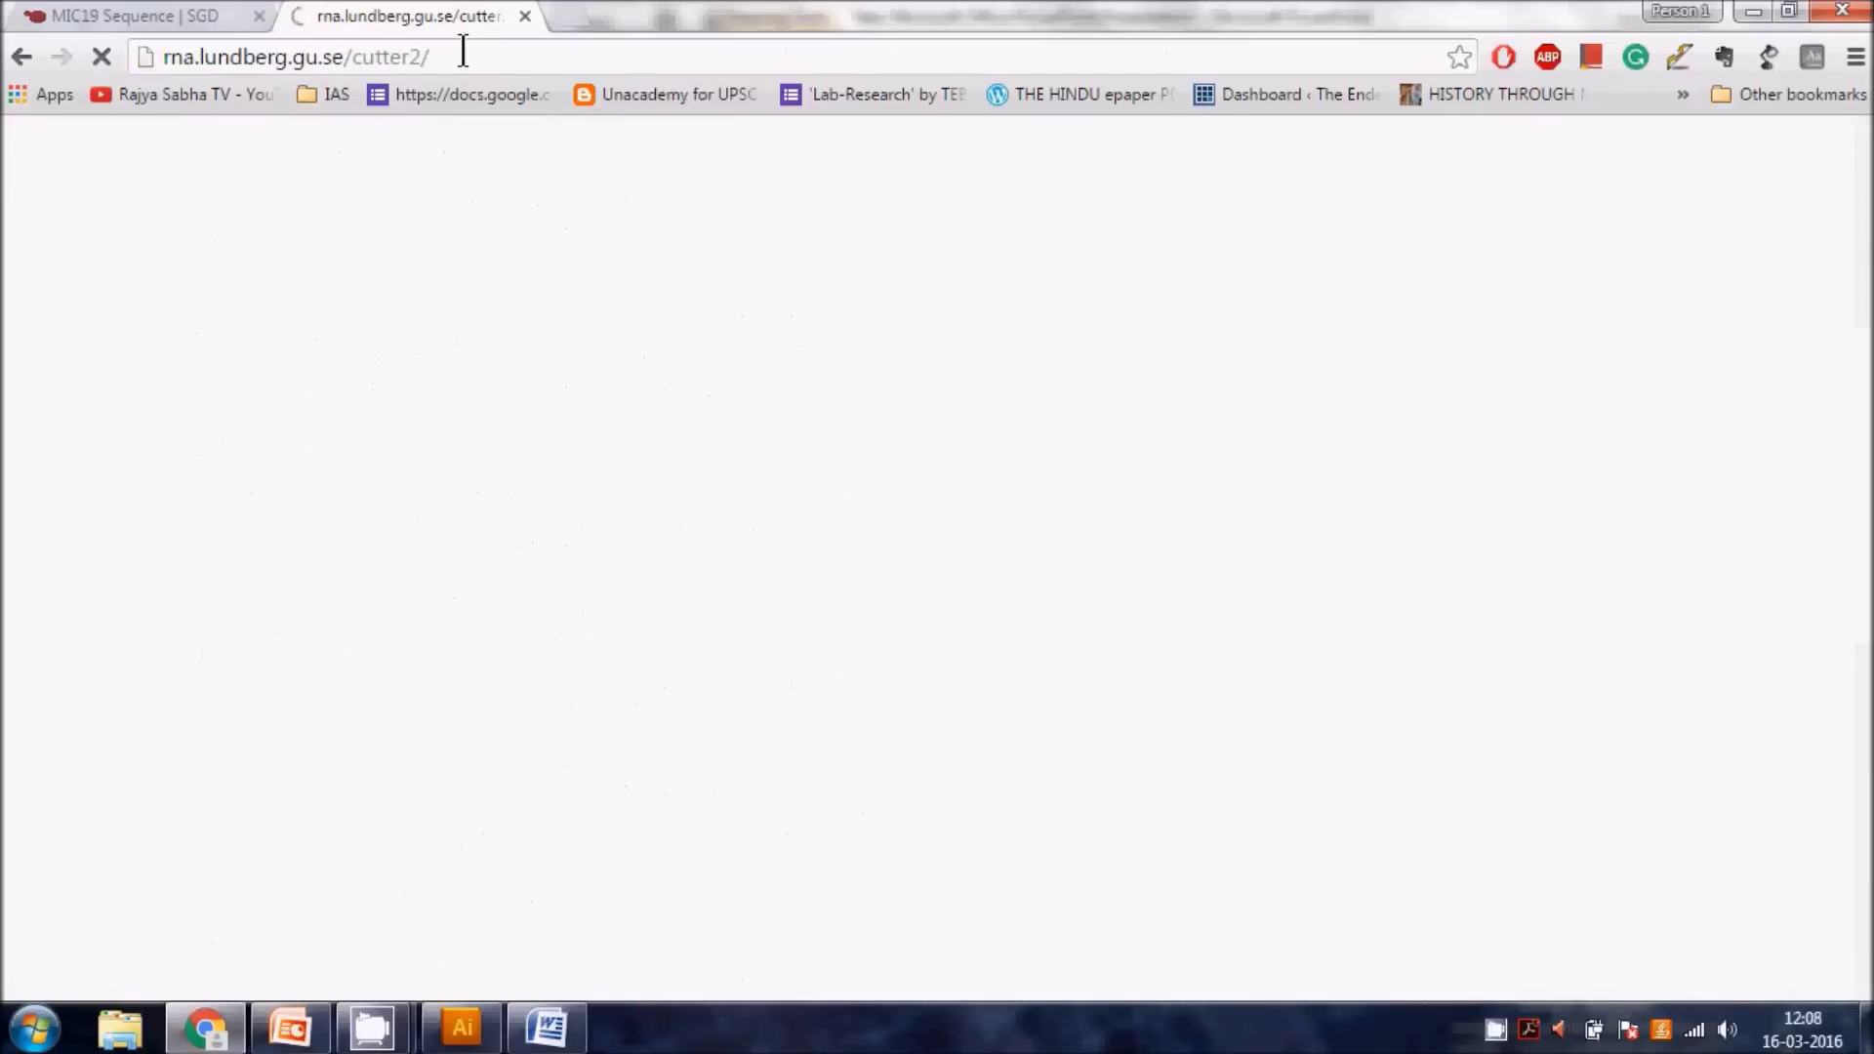
{"action": "left_click", "coordinate": [463, 51]}
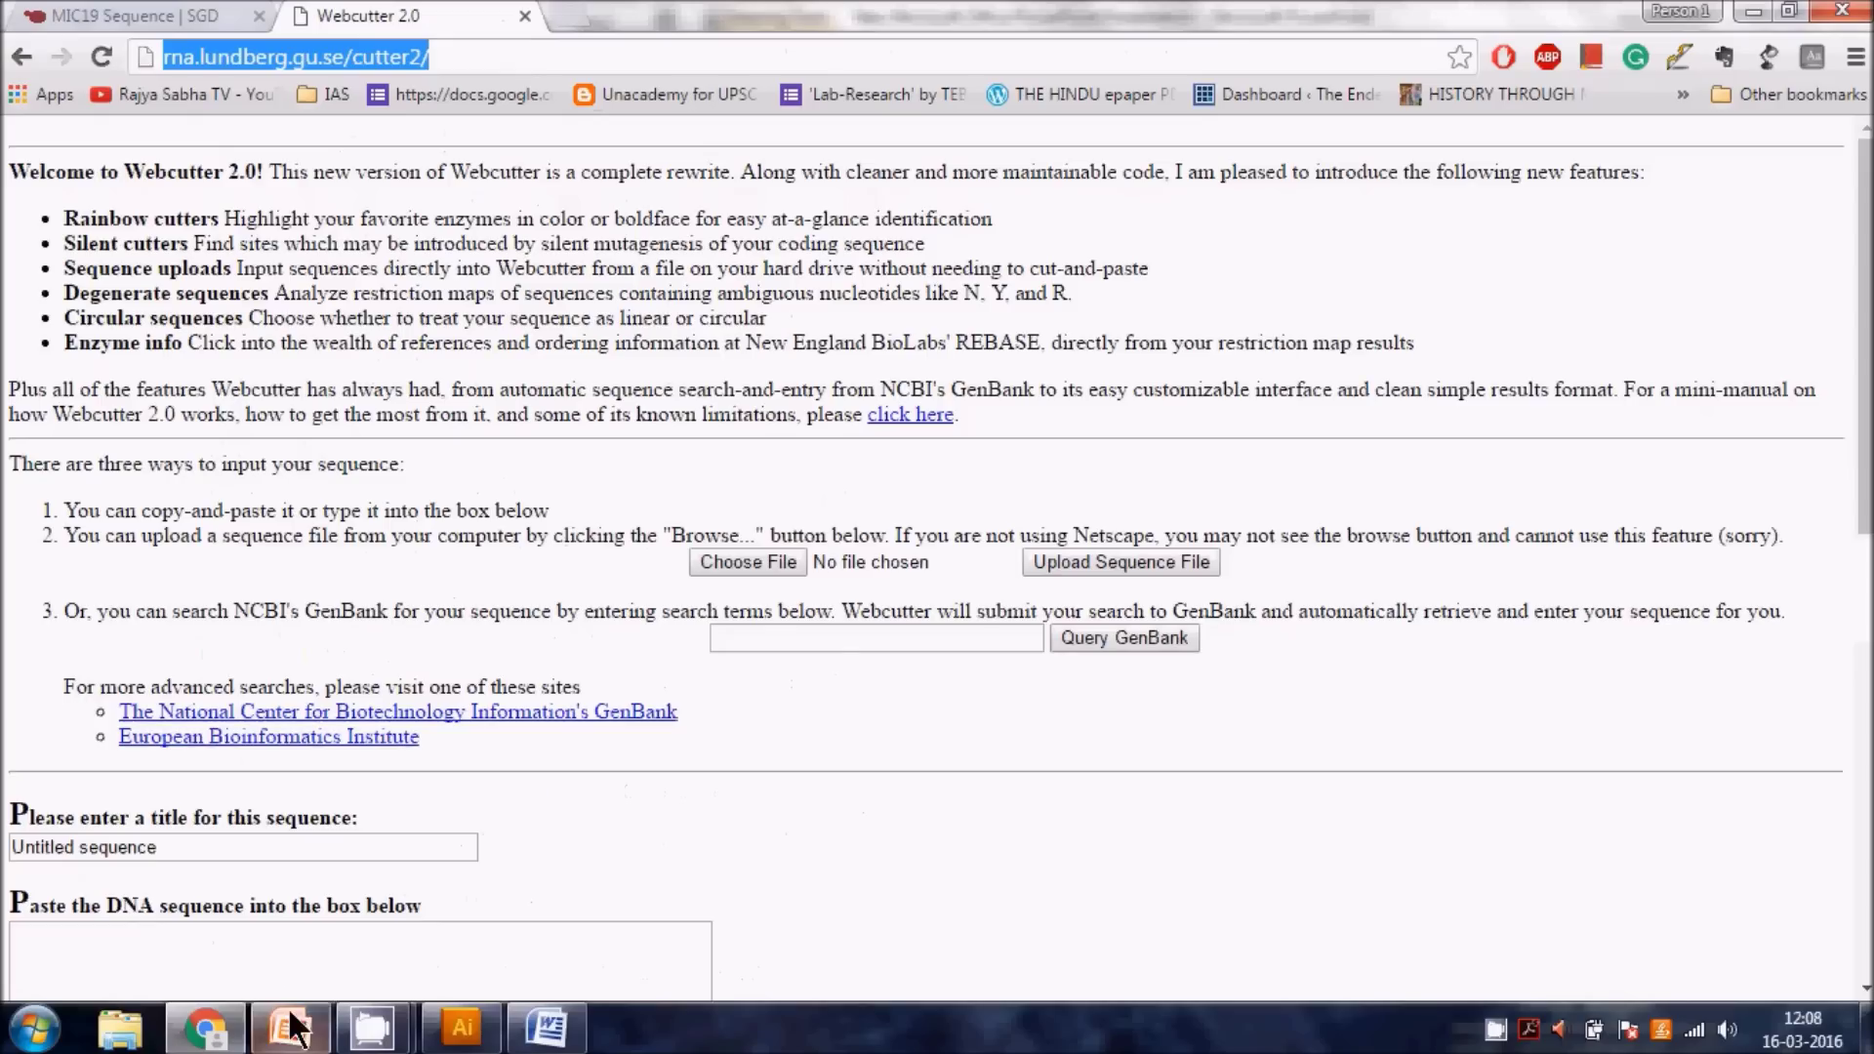
- On PowerPoint slide 3, add a text box above the sequence reading "To analyze the RE cutting sites in the gene of interest: Webcutter 2.0"
{"action": "left_click", "coordinate": [292, 1029]}
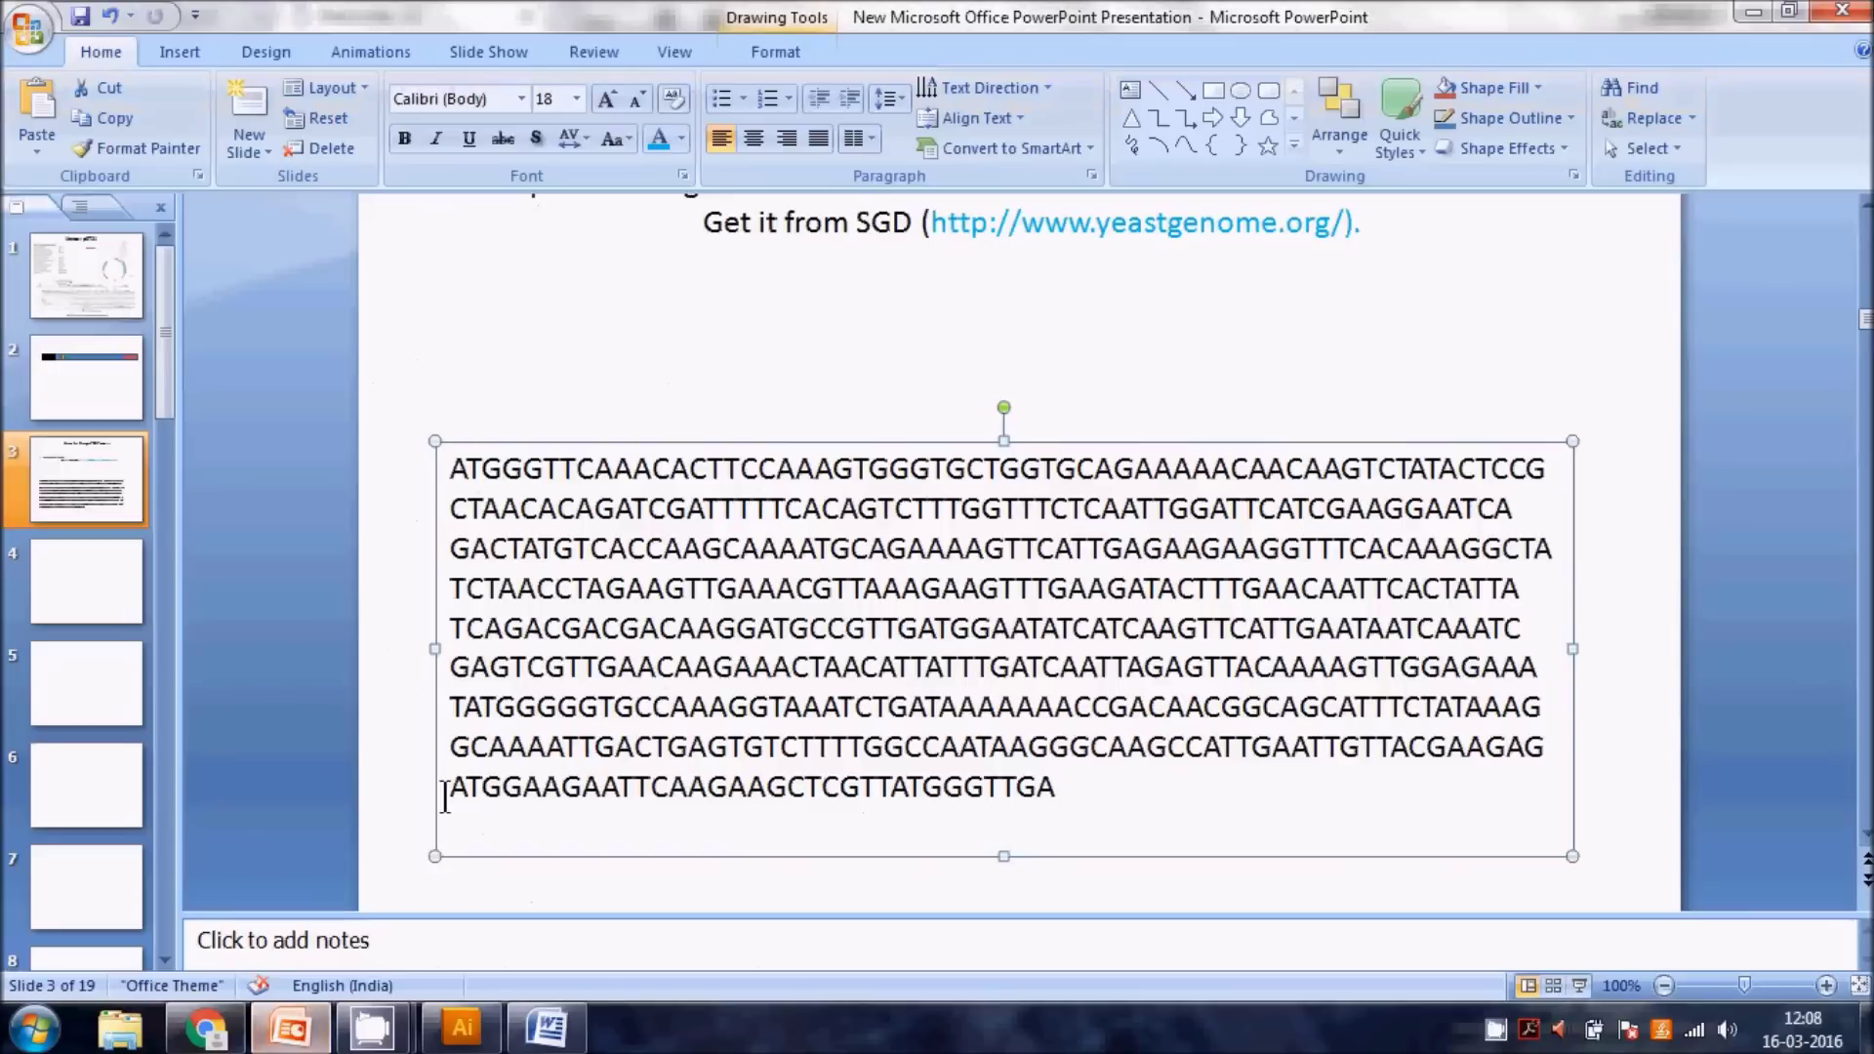
{"action": "left_click", "coordinate": [1135, 93]}
{"action": "left_click", "coordinate": [461, 300]}
{"action": "type", "text": "To analyze the "}
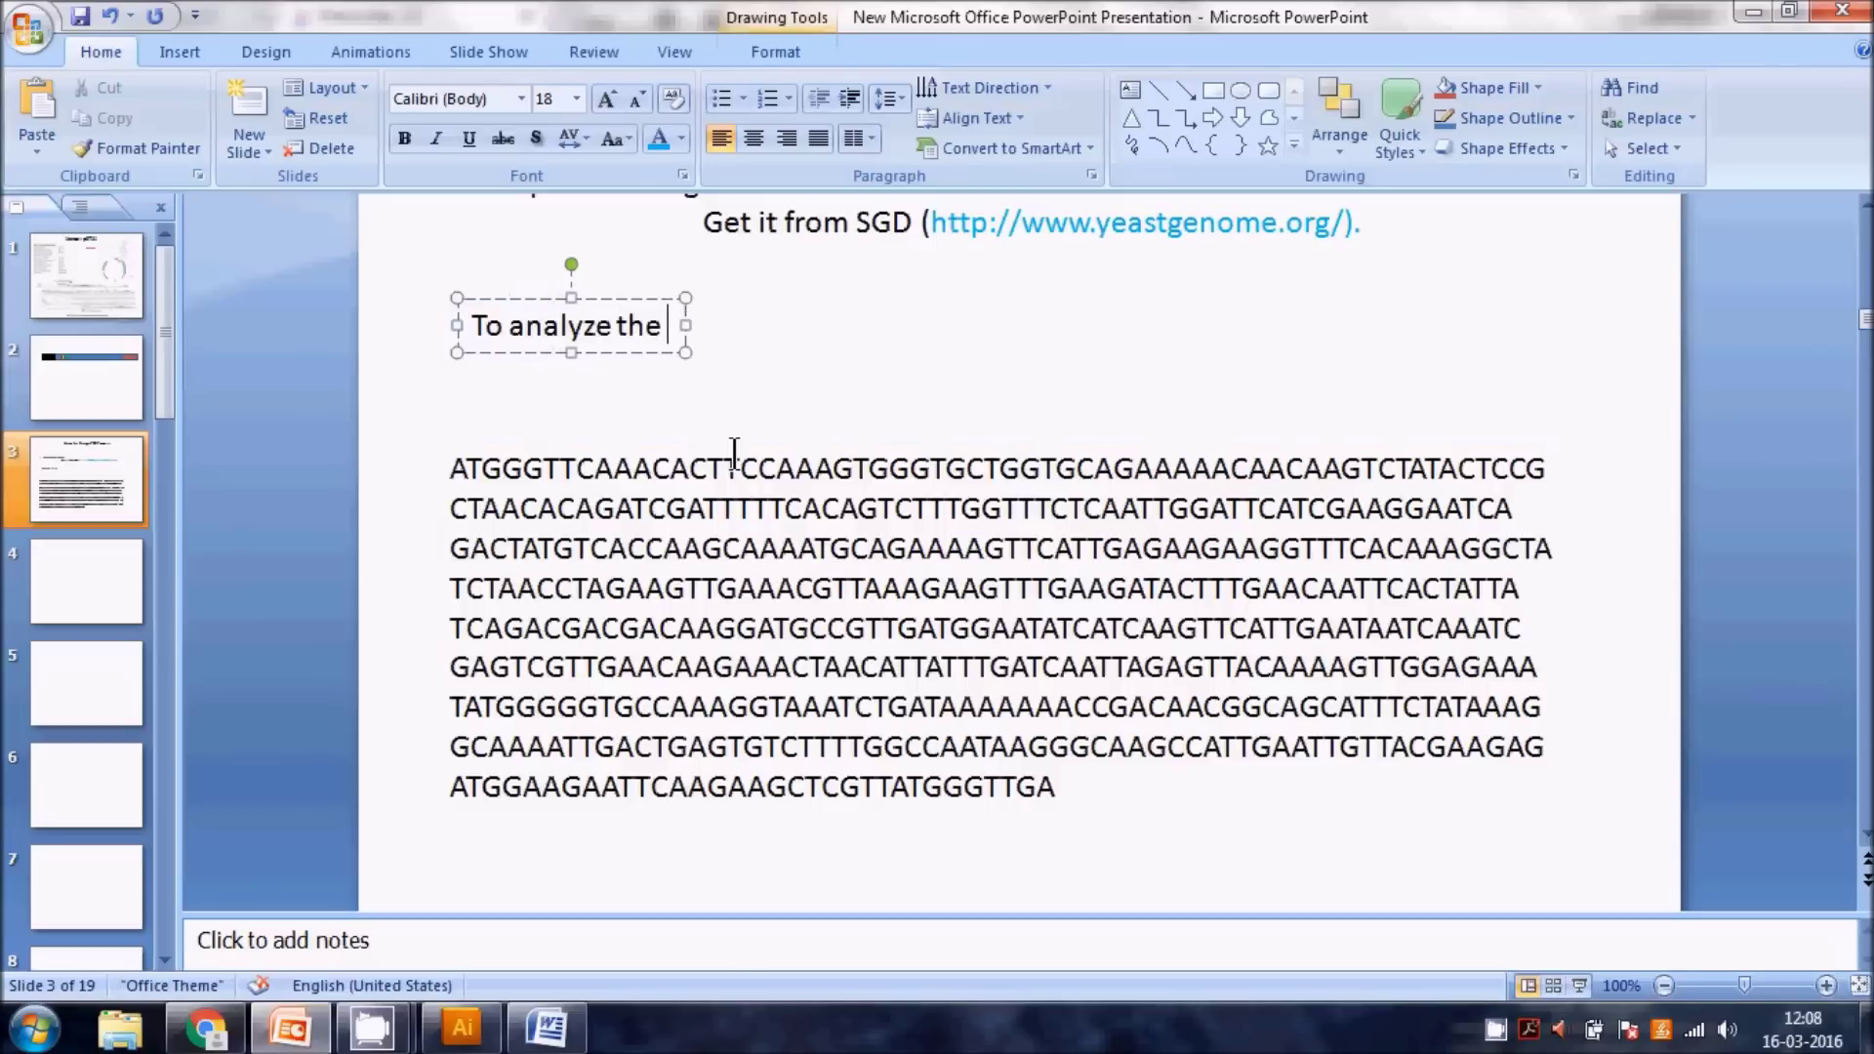
{"action": "type", "text": "RE cuttin"}
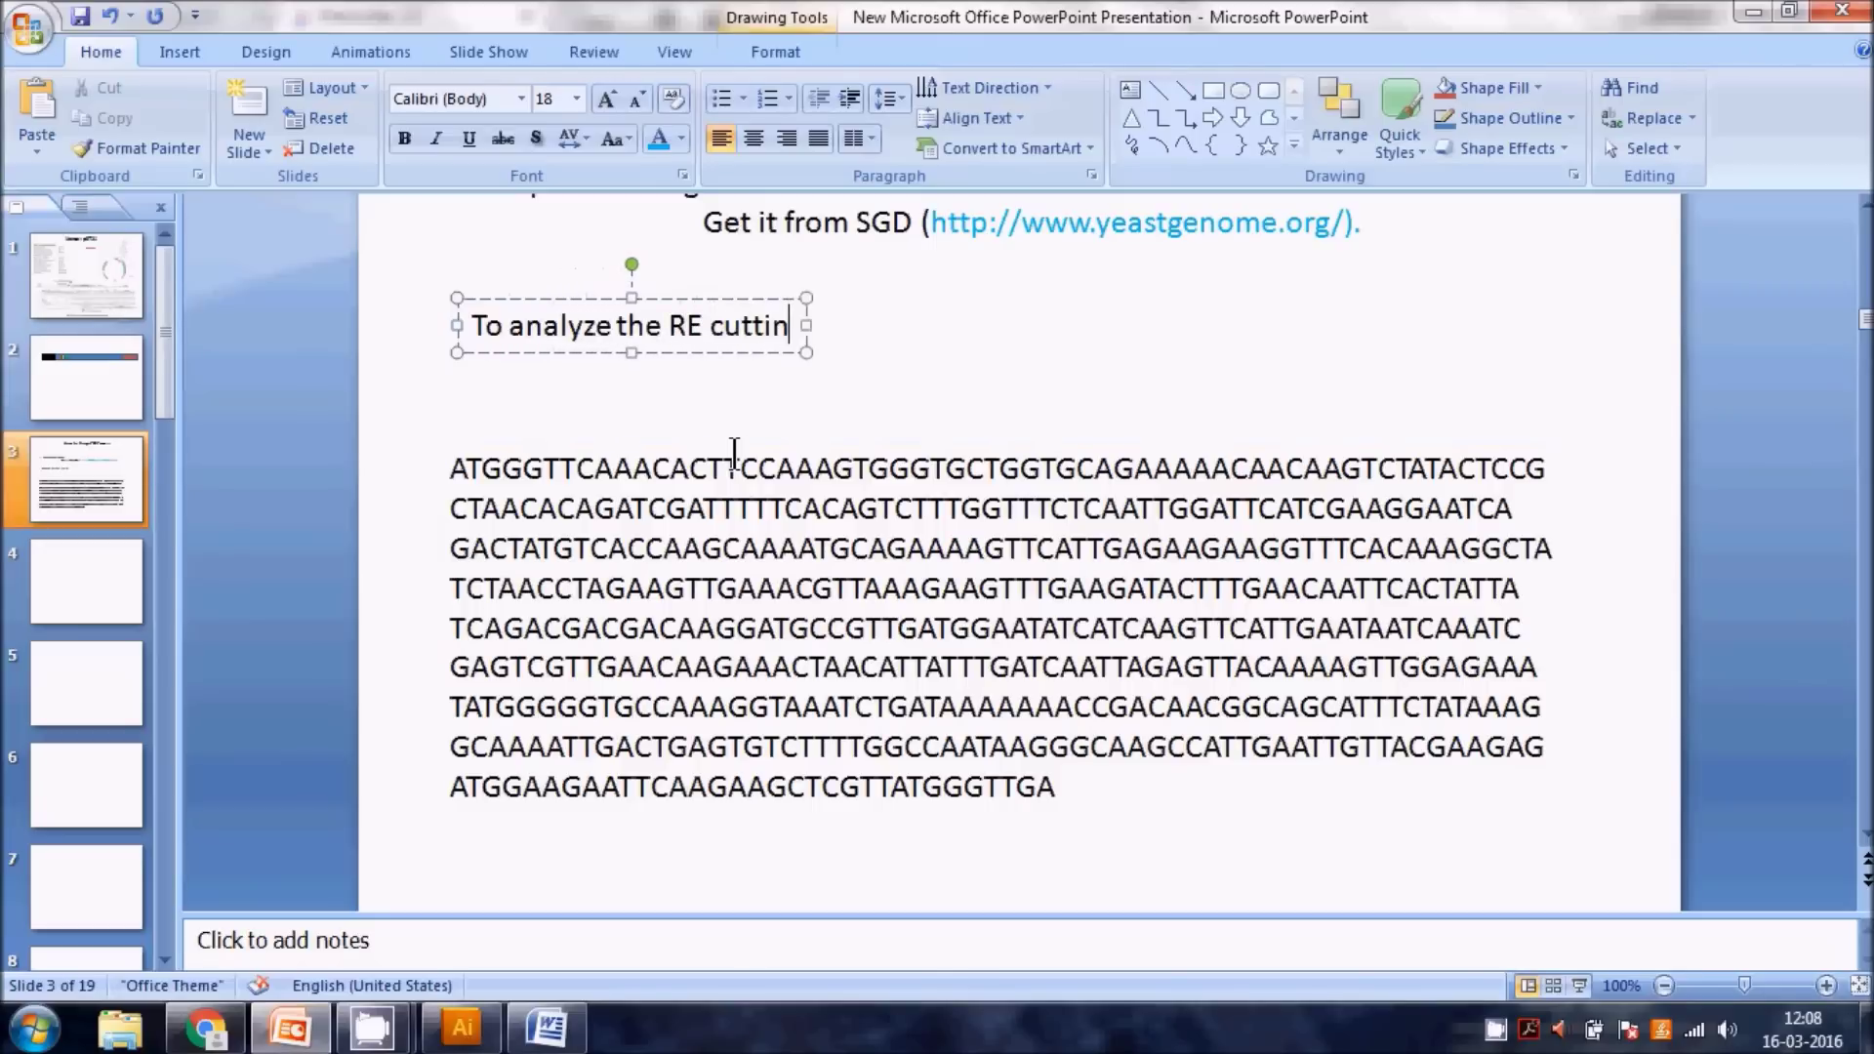
{"action": "type", "text": "g sites "}
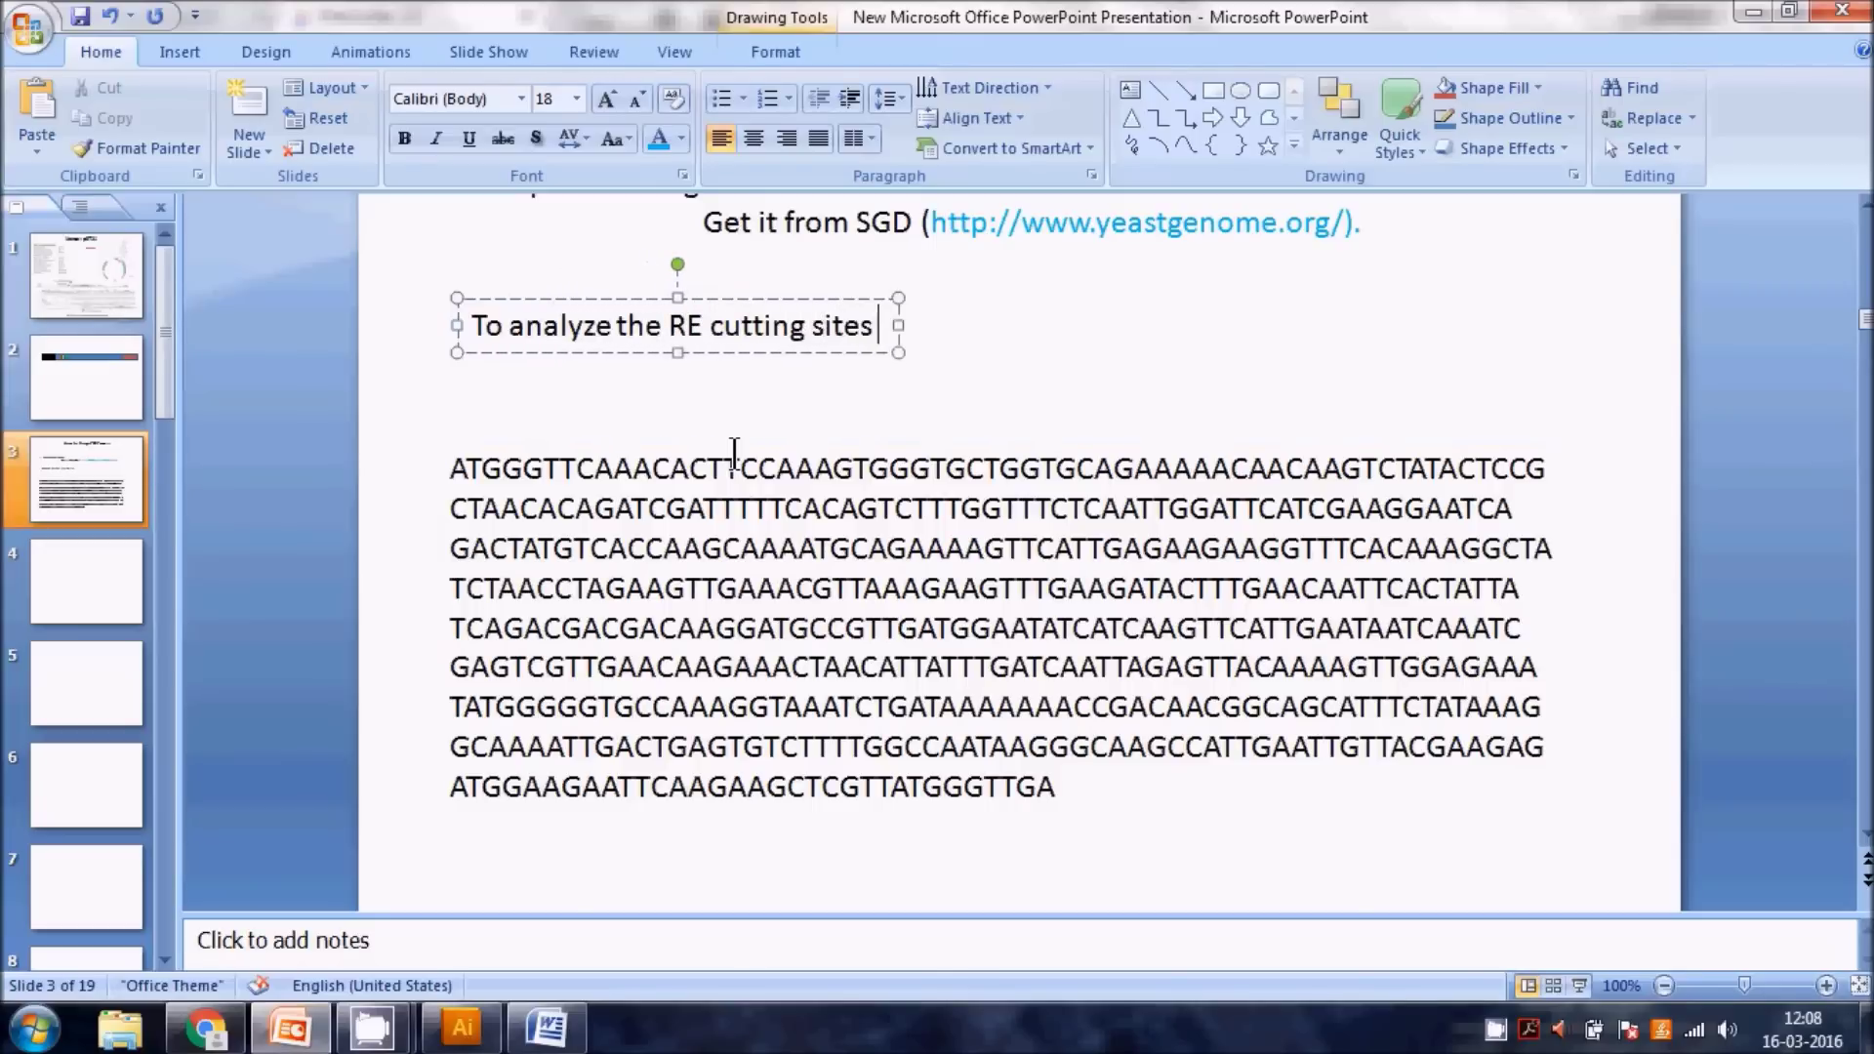
{"action": "type", "text": "in the gene "}
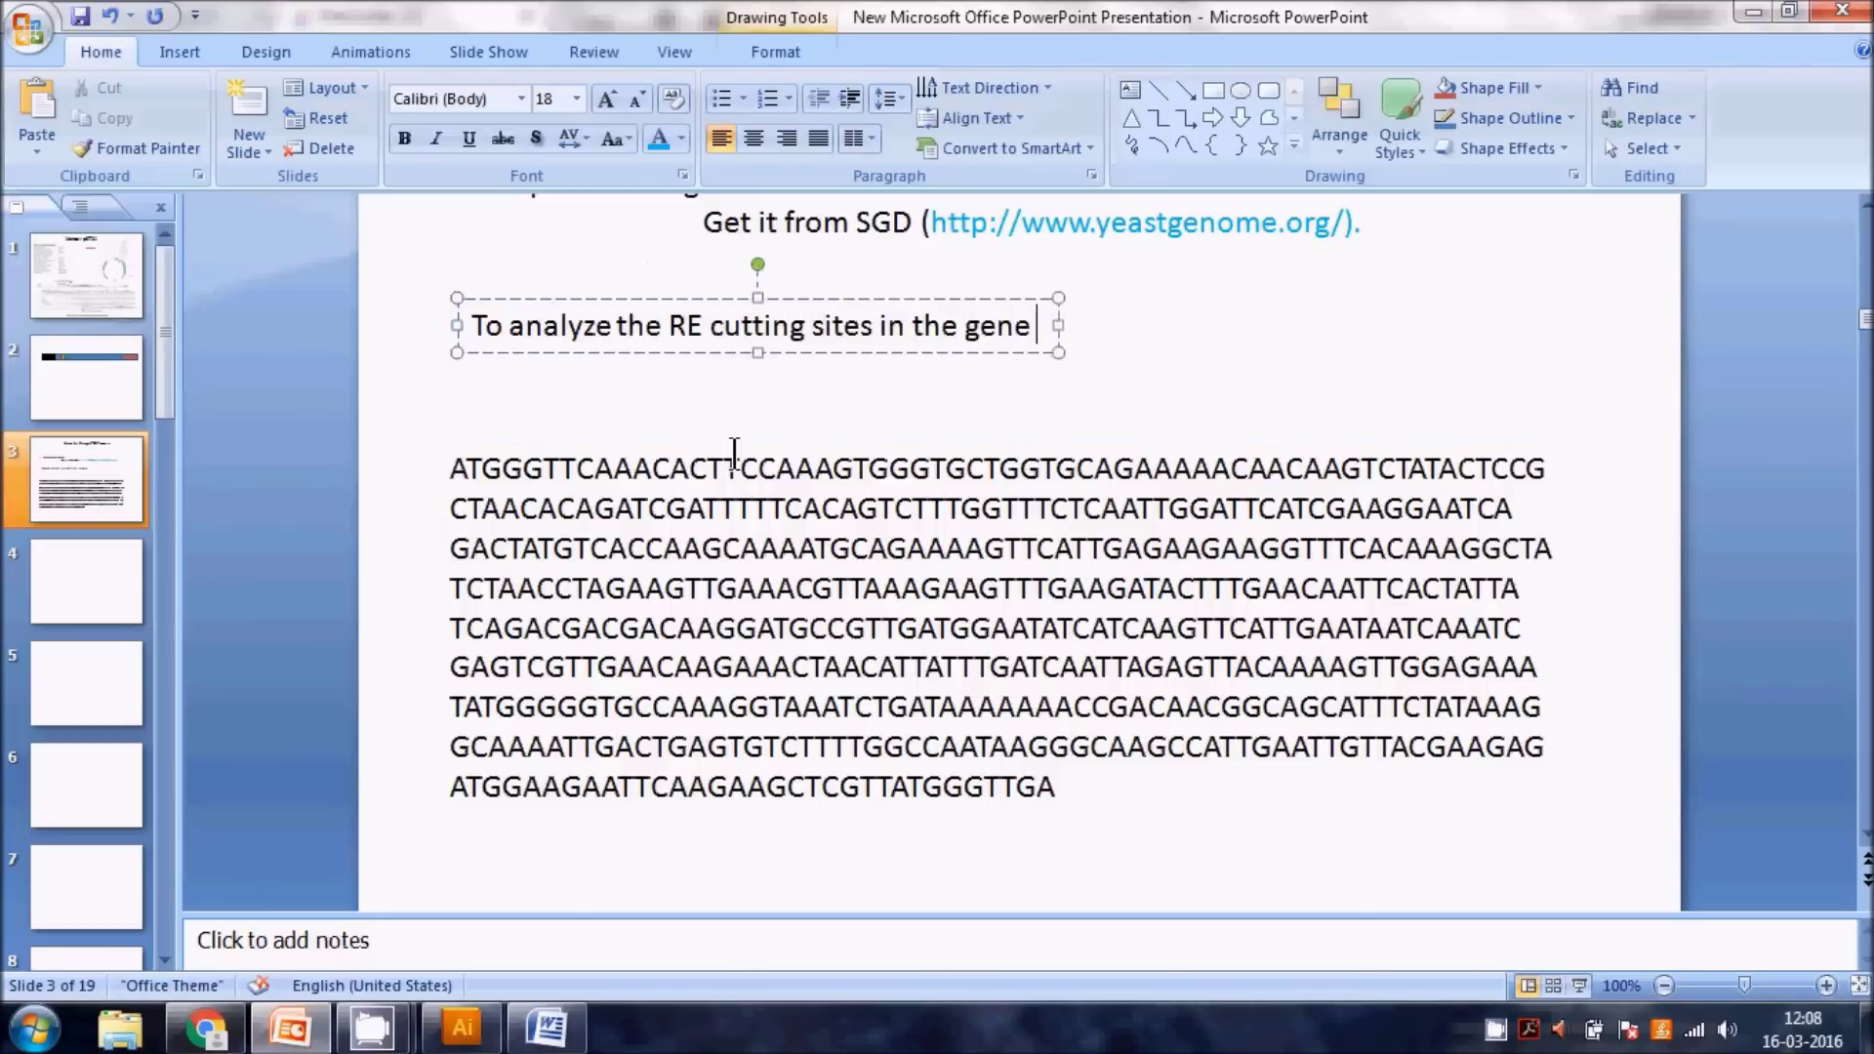
{"action": "type", "text": "of interest"}
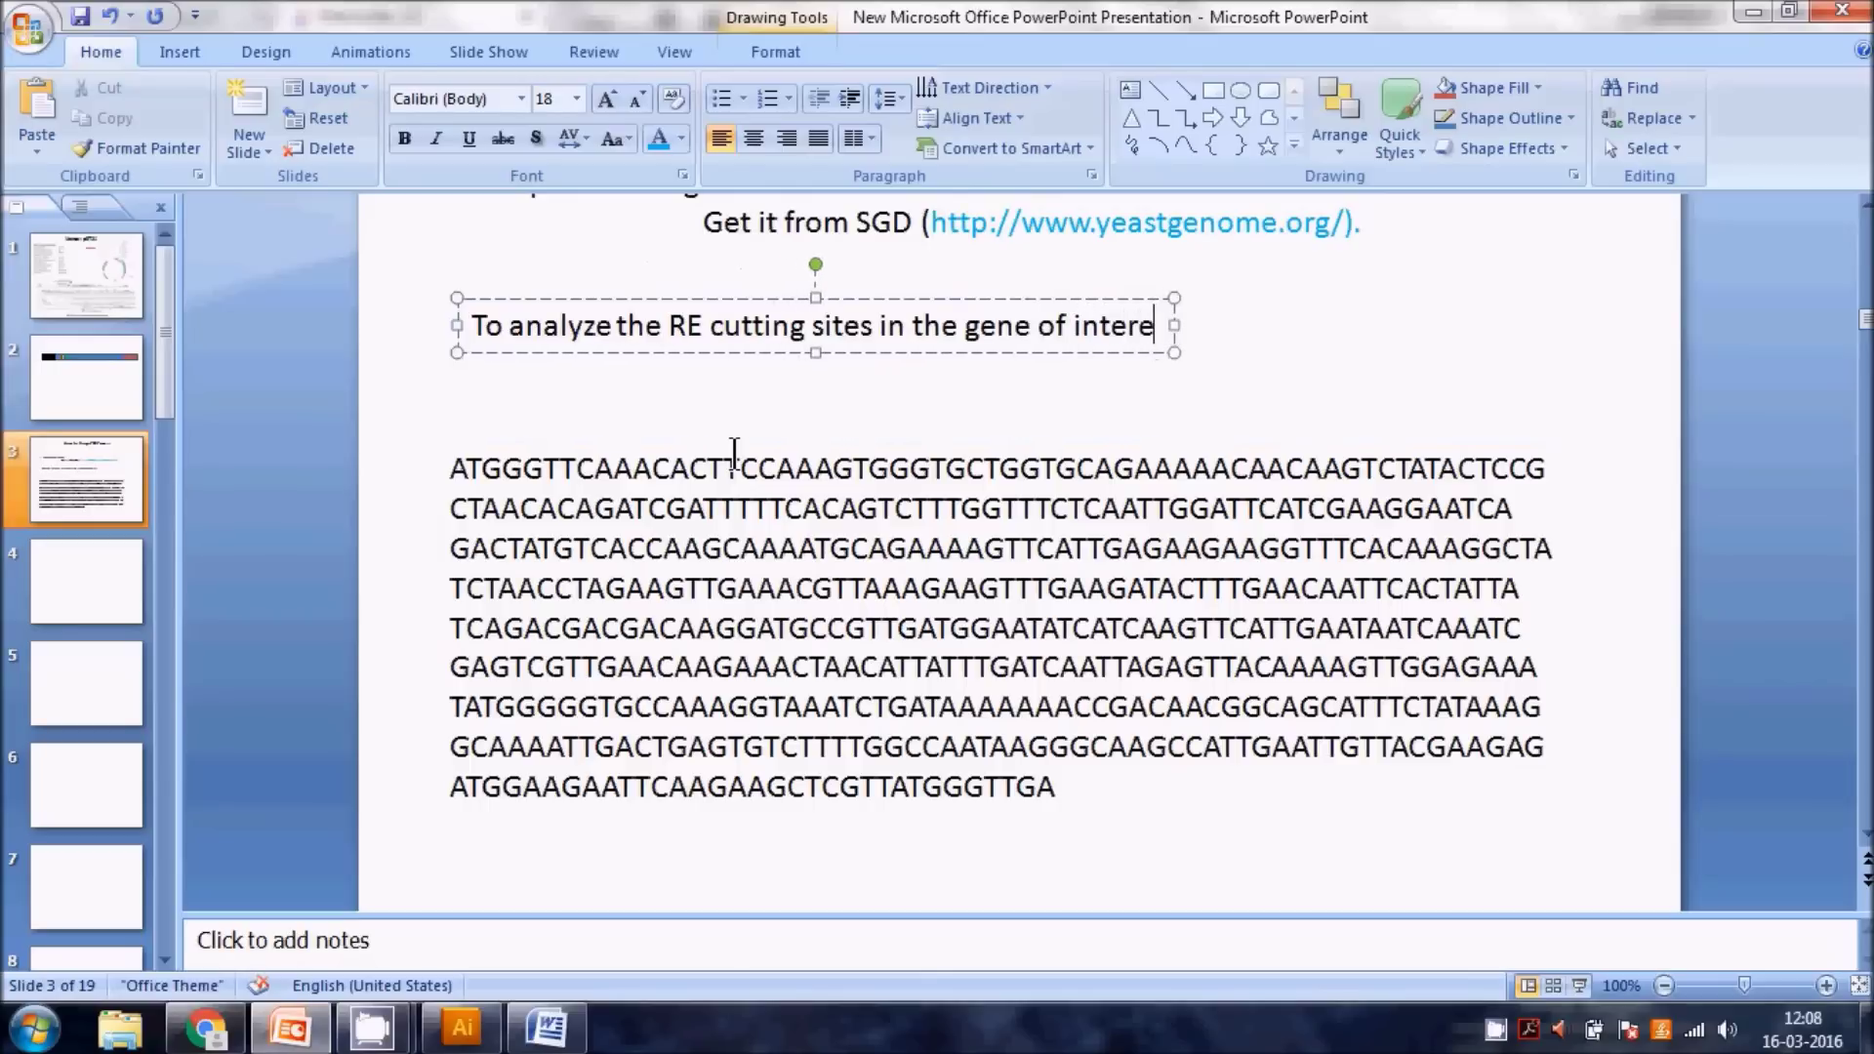
{"action": "type", "text": ": "}
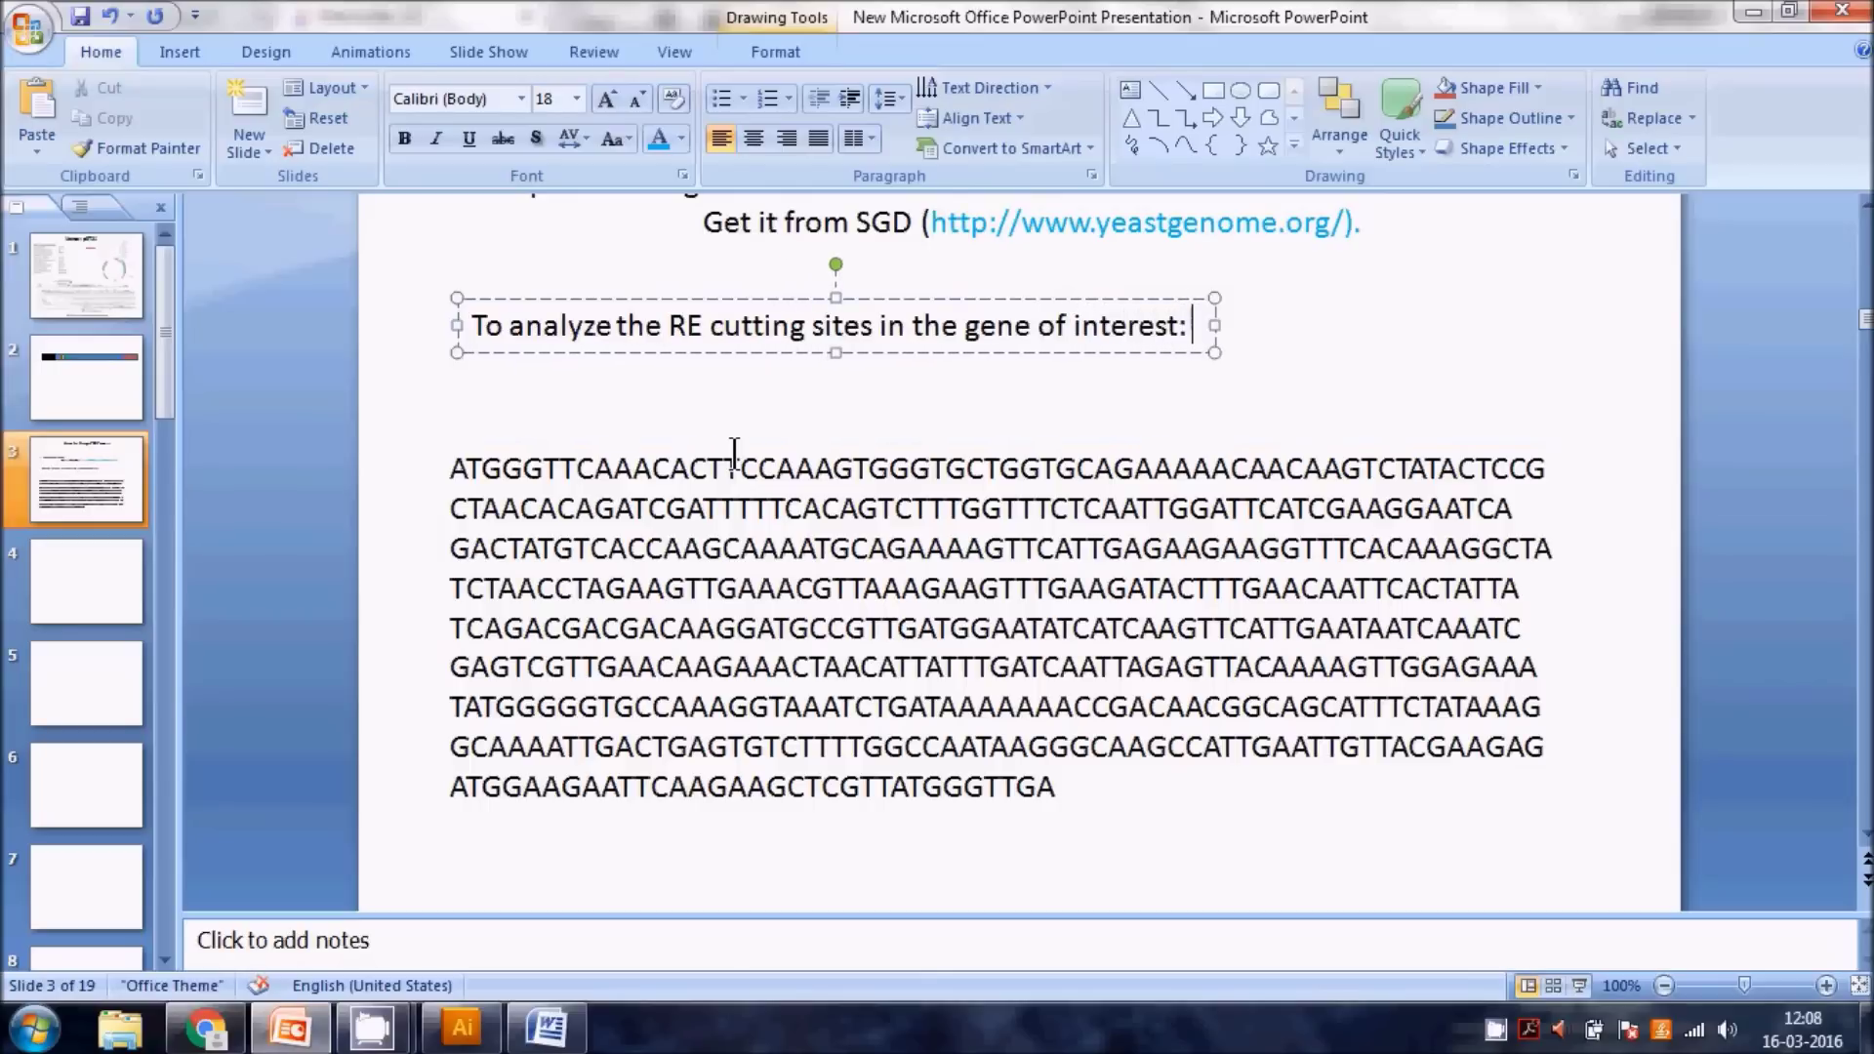
{"action": "type", "text": "Webc"}
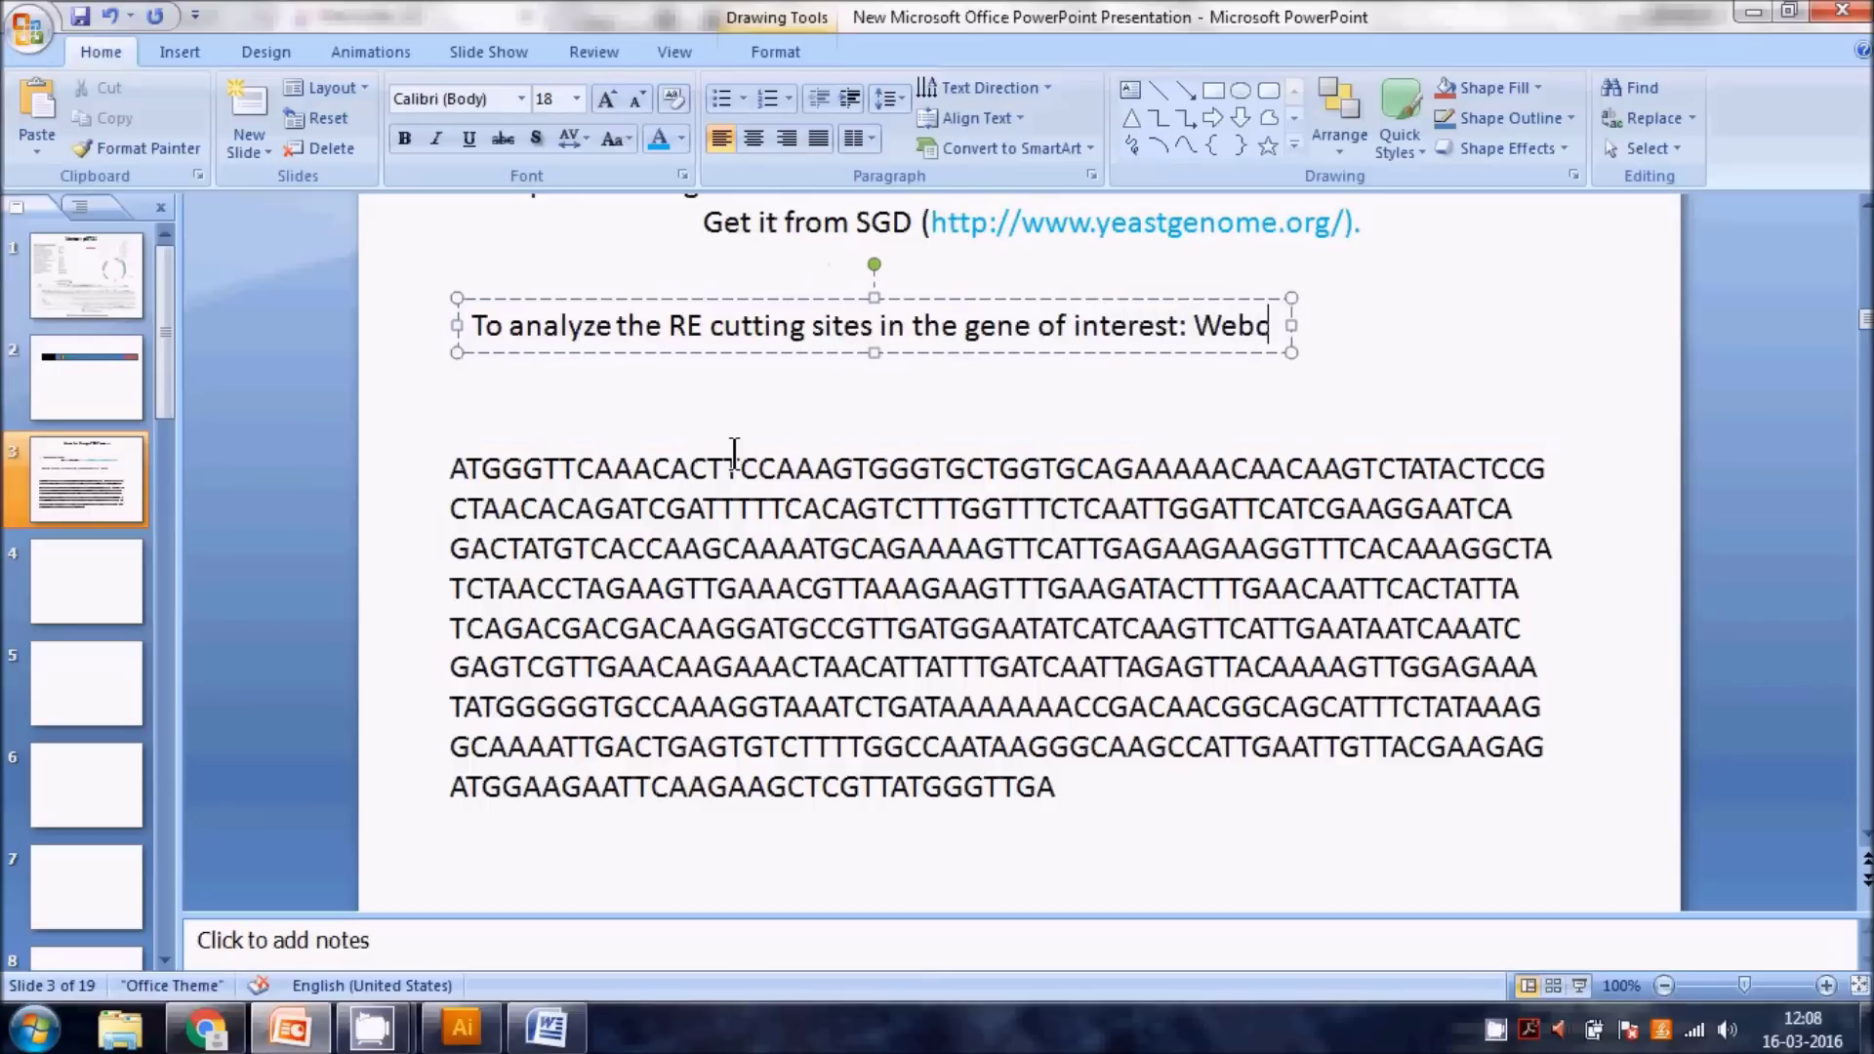
{"action": "type", "text": "utter 2.0"}
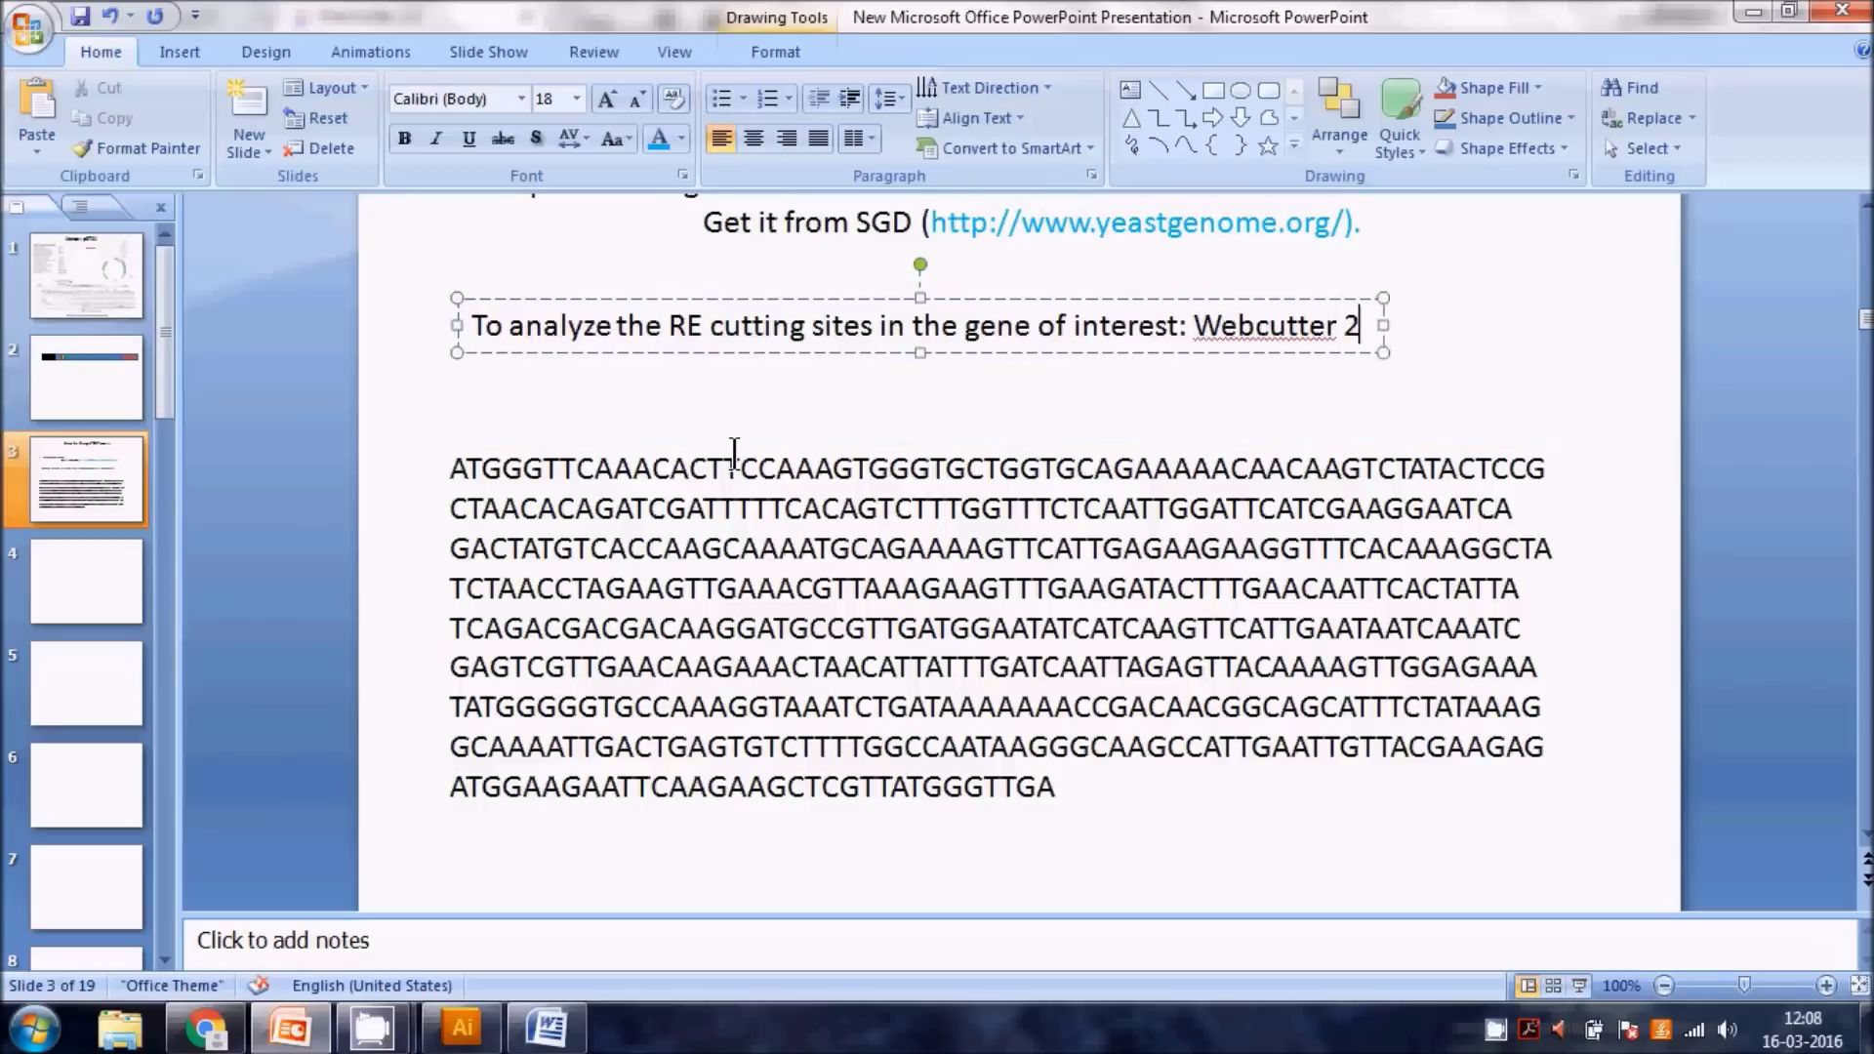
- Color the words "Webcutter 2.0" light blue in the new text box
{"action": "key", "text": "shift+Left"}
{"action": "key", "text": "shift+Left"}
{"action": "key", "text": "shift+Left"}
{"action": "key", "text": "shift+Left"}
{"action": "key", "text": "shift+Left"}
{"action": "key", "text": "shift+Left"}
{"action": "key", "text": "shift+Left"}
{"action": "key", "text": "shift+Left"}
{"action": "key", "text": "shift+Left"}
{"action": "key", "text": "shift+Left"}
{"action": "key", "text": "shift+Left"}
{"action": "key", "text": "shift+Left"}
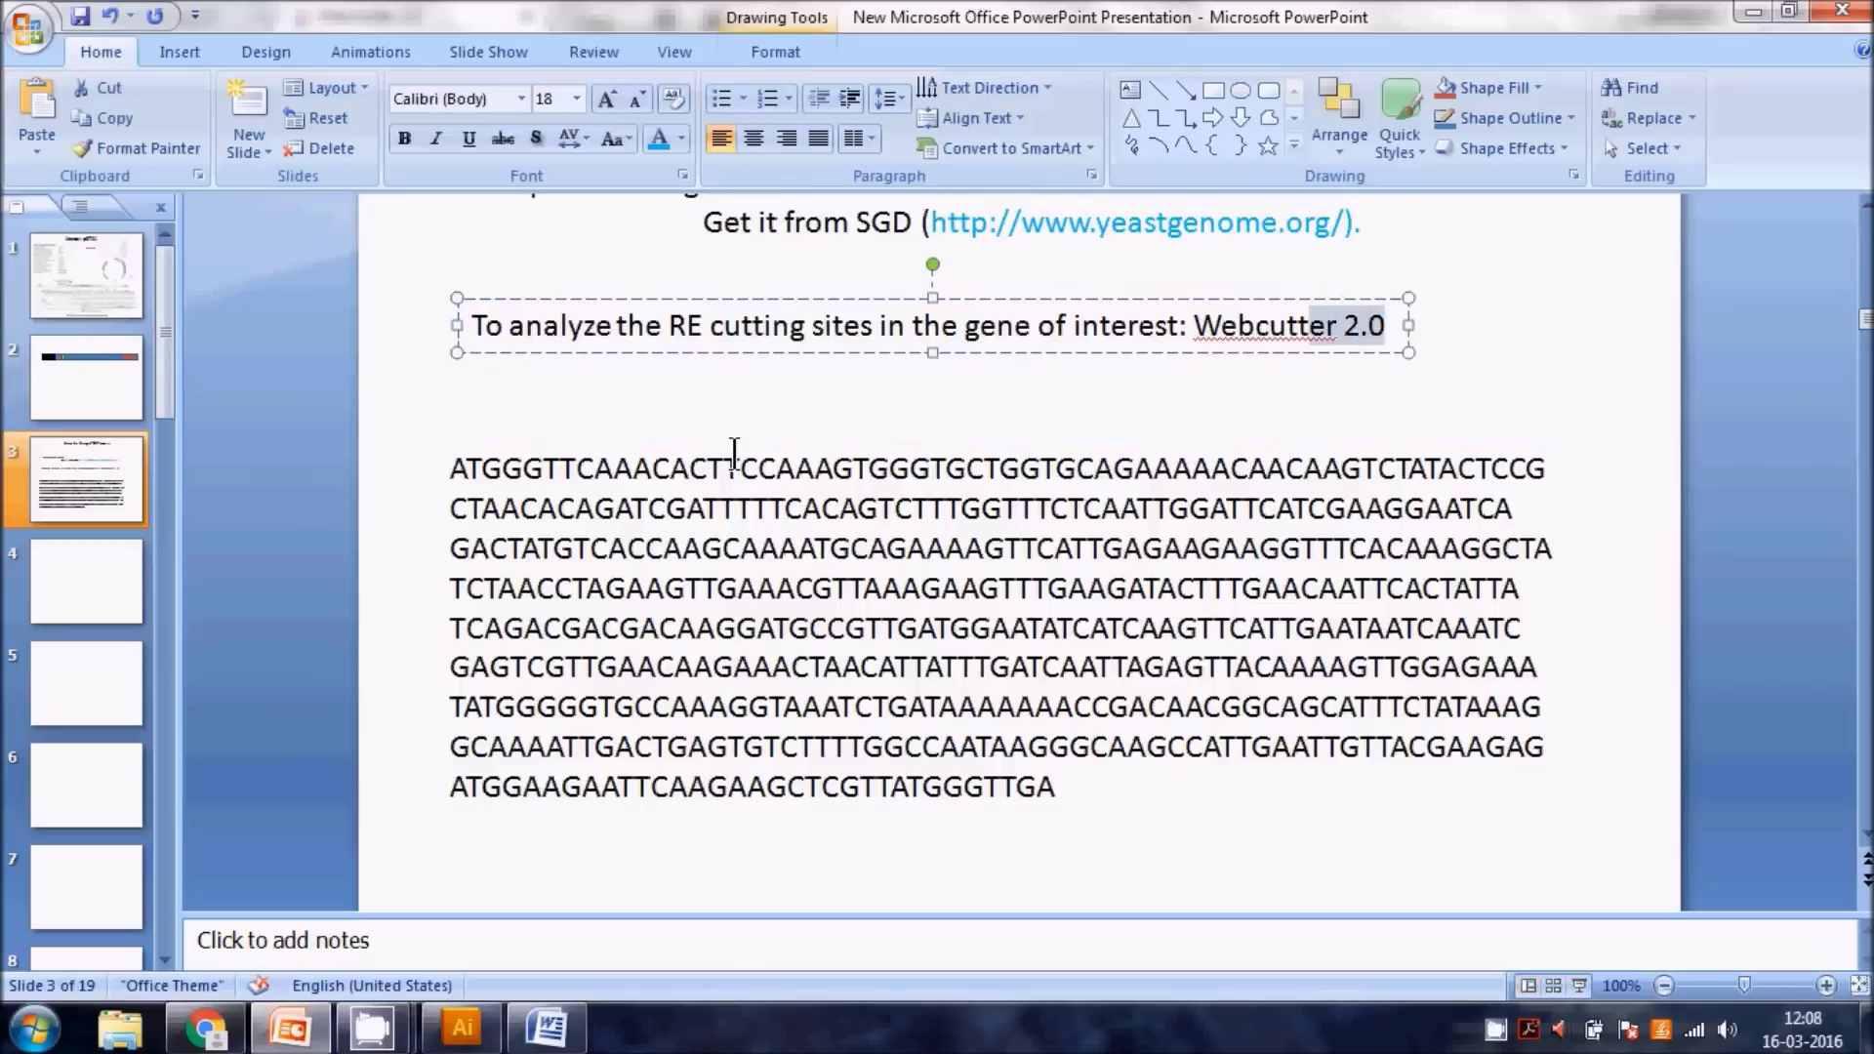
{"action": "key", "text": "shift+Left"}
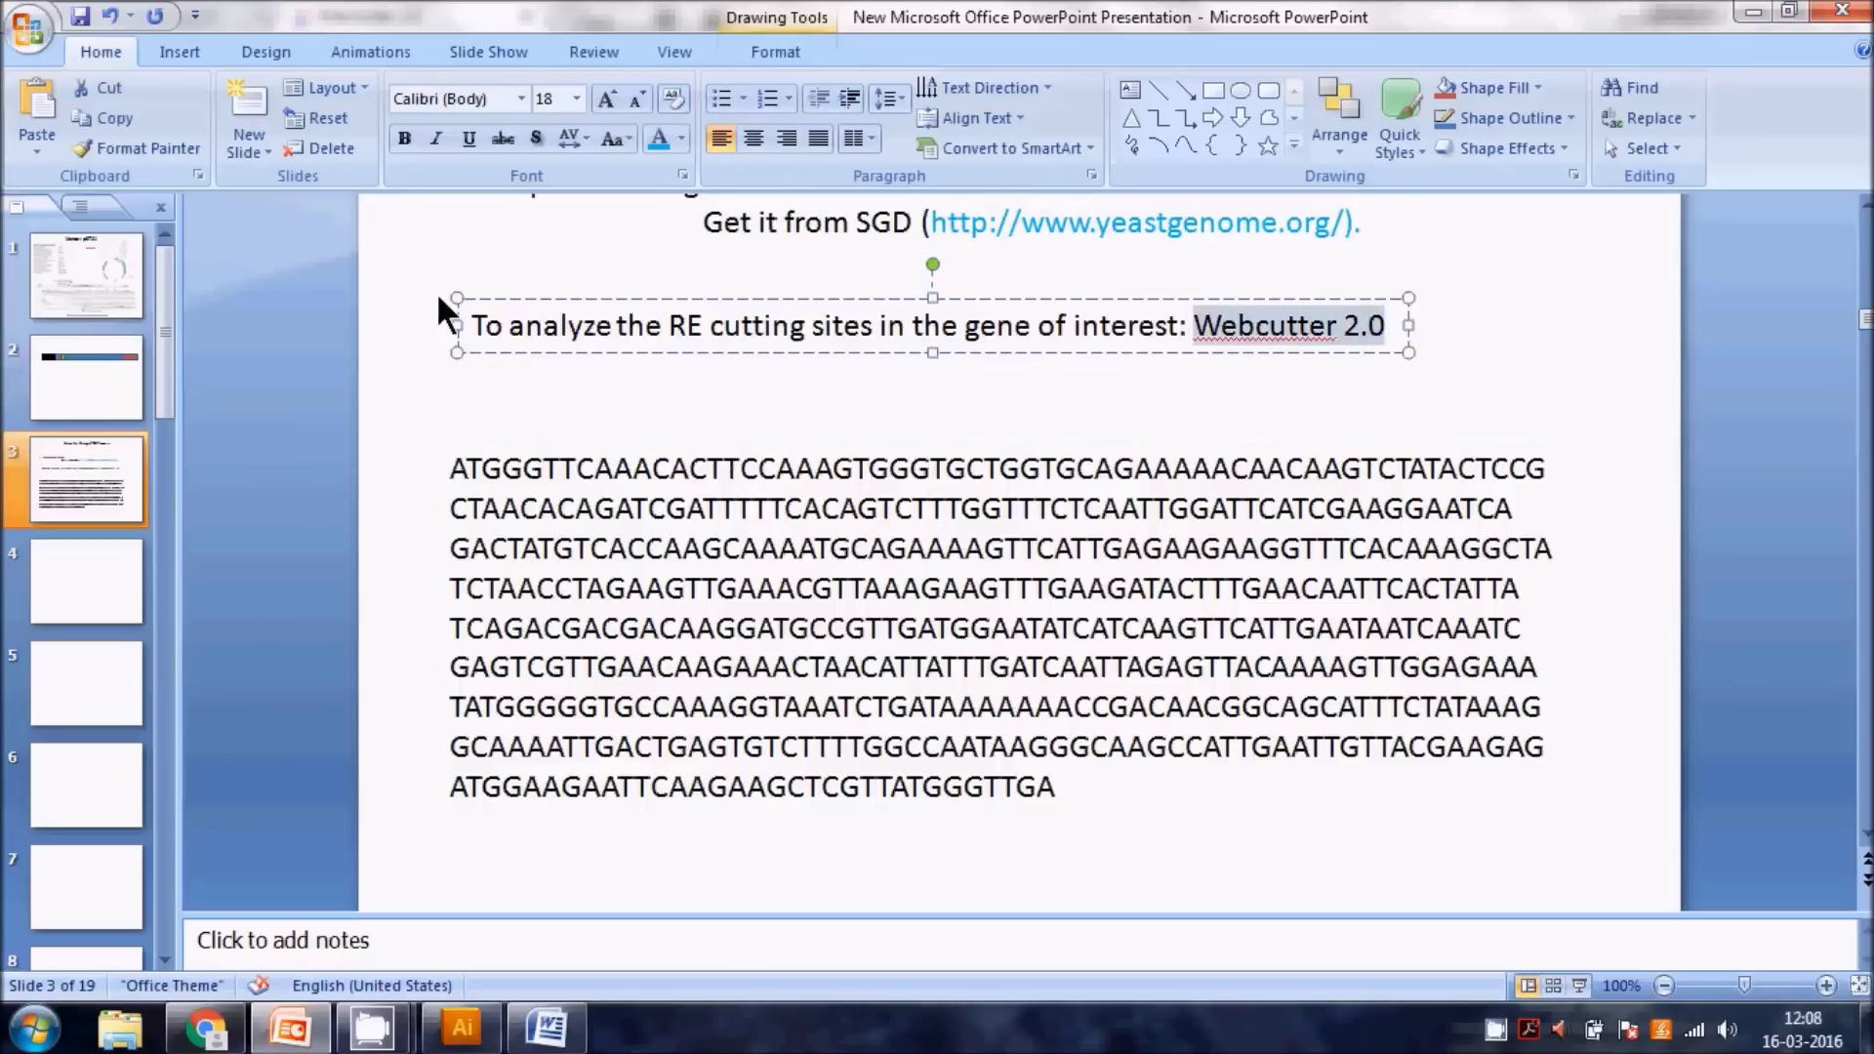
{"action": "left_click", "coordinate": [656, 139]}
{"action": "left_click", "coordinate": [1493, 368]}
- Number the Webcutter line with "2." at its start and shift its text box slightly left toward item 1's alignment
{"action": "left_click", "coordinate": [485, 327]}
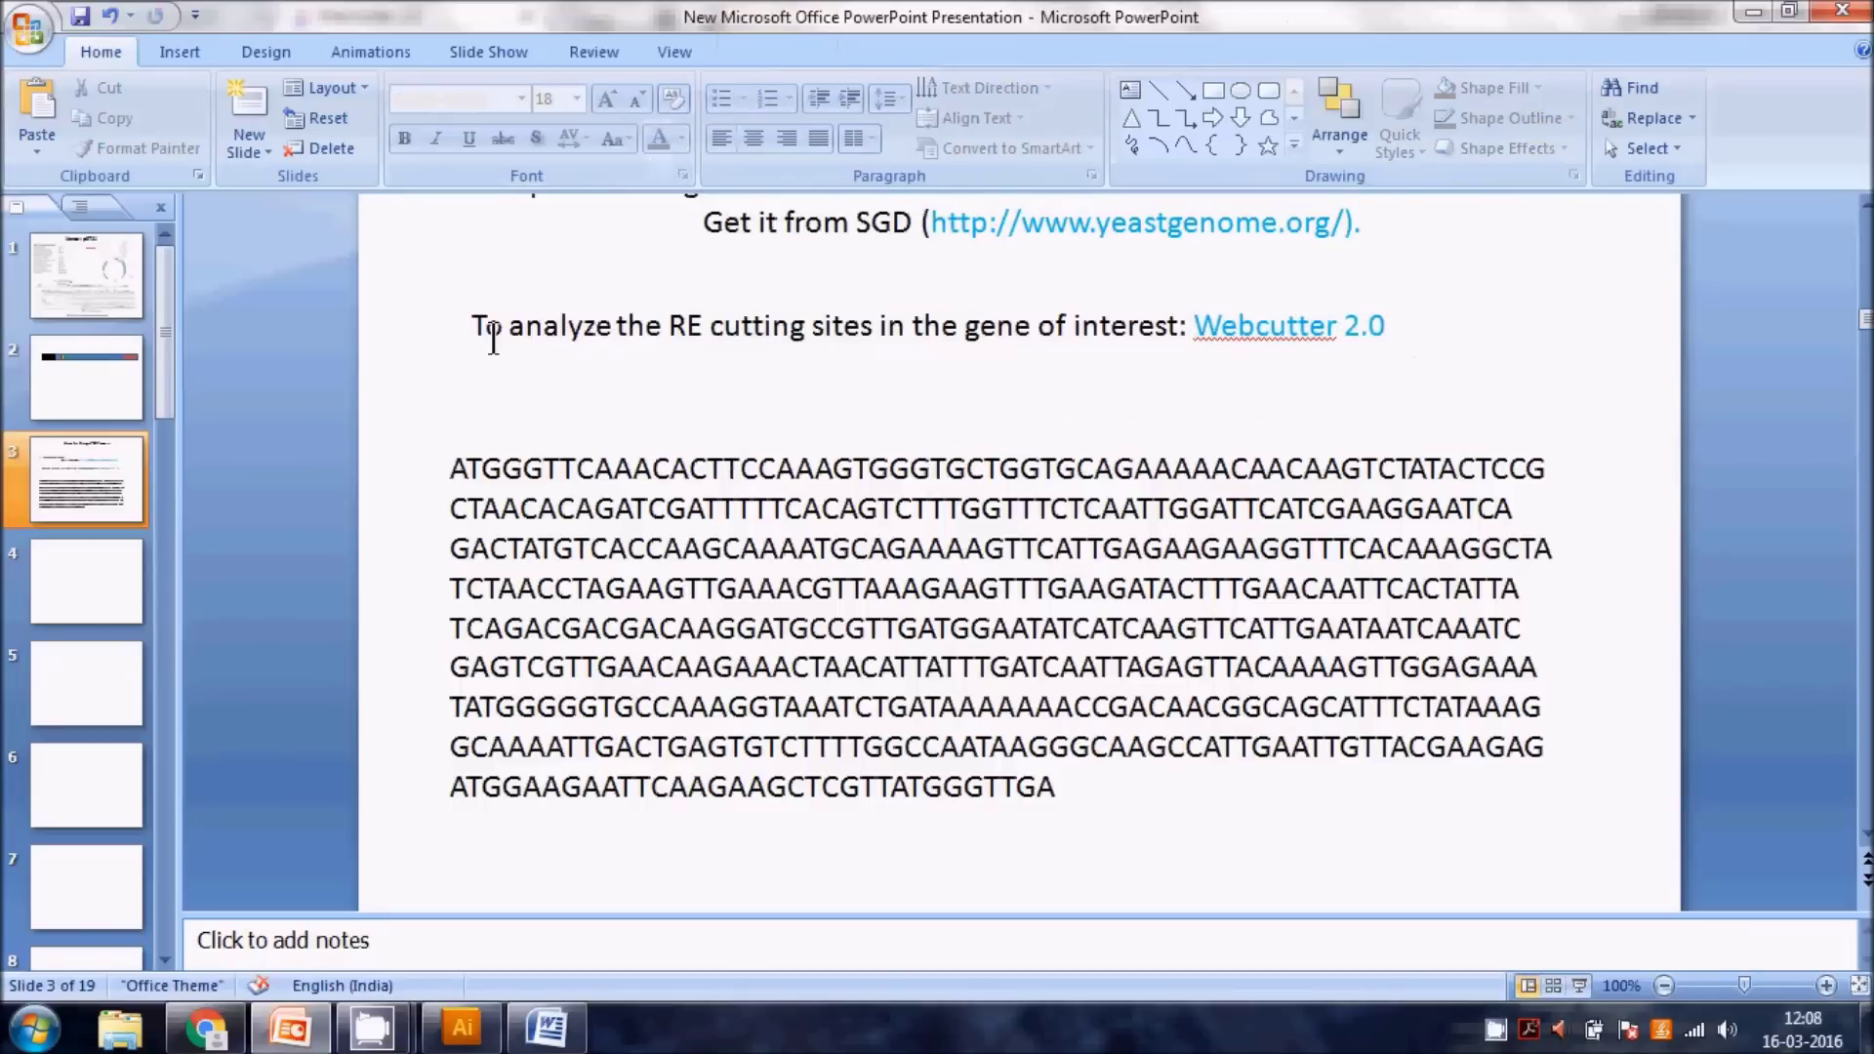
{"action": "scroll", "coordinate": [602, 393], "scroll_direction": "up", "scroll_amount": 1}
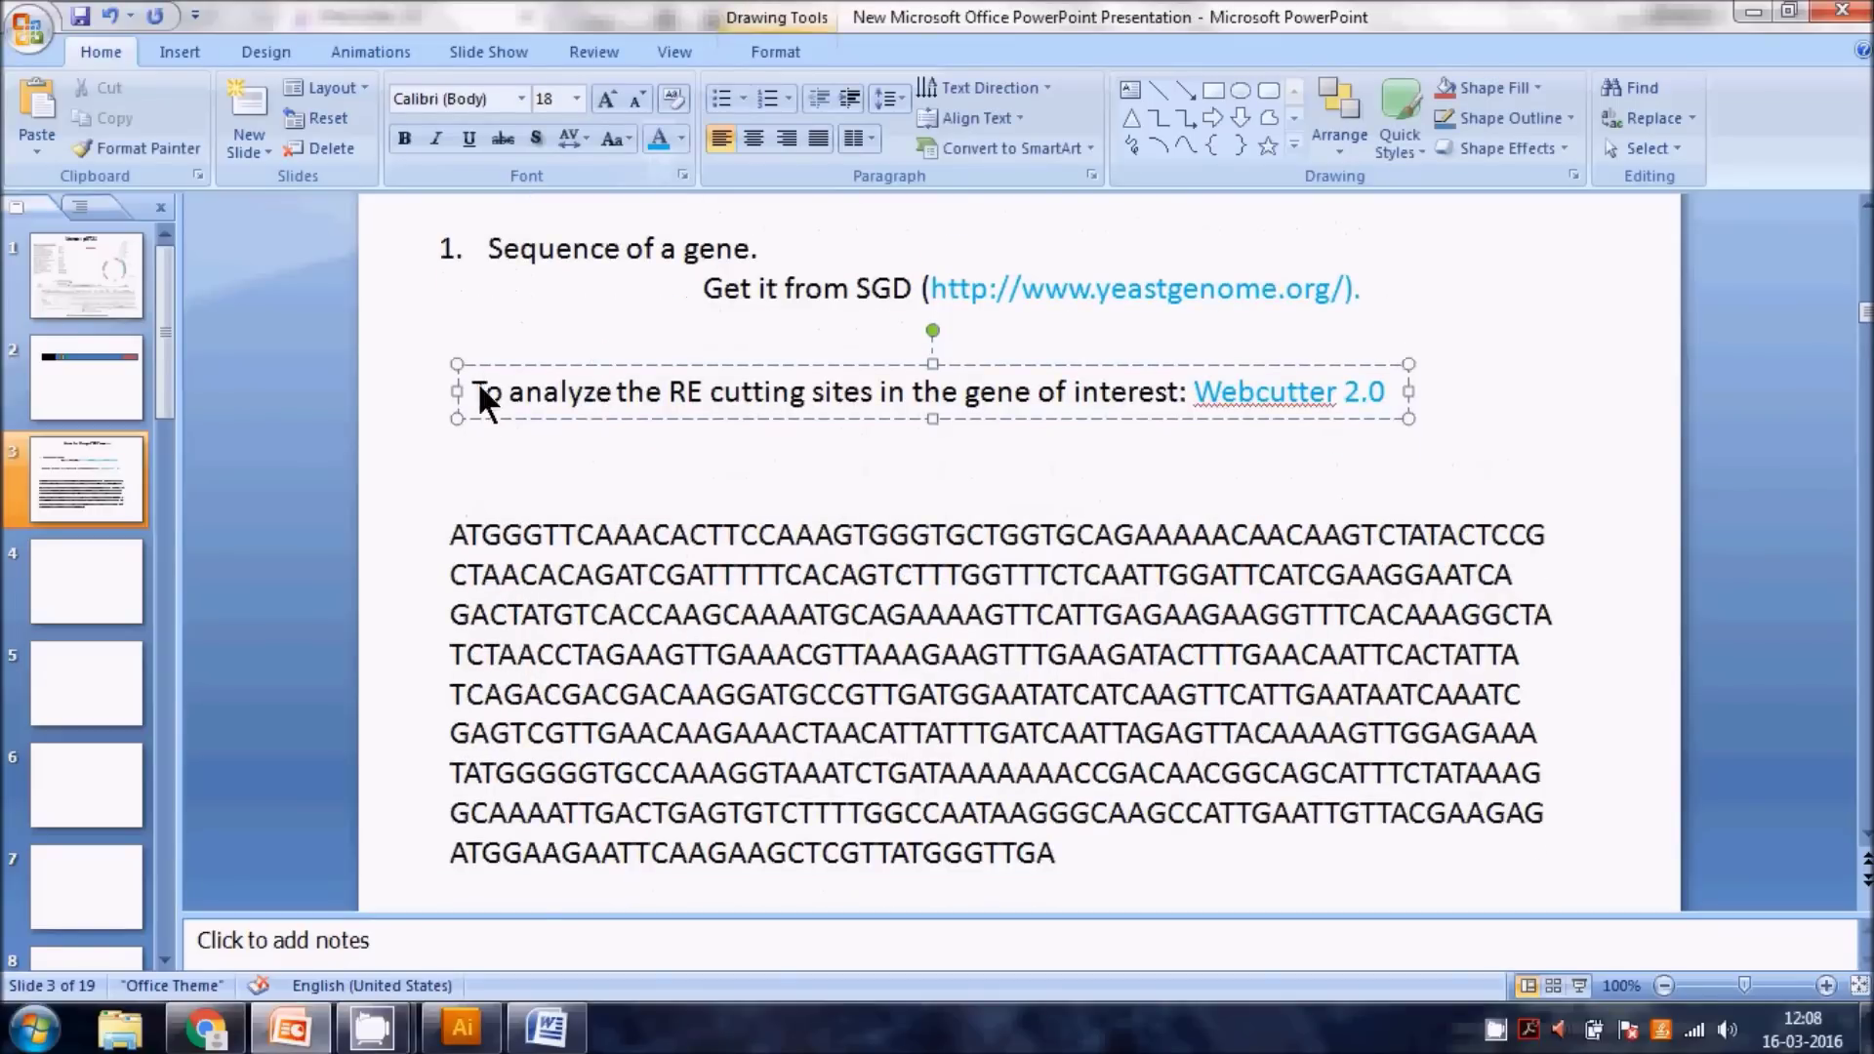
{"action": "type", "text": "2."}
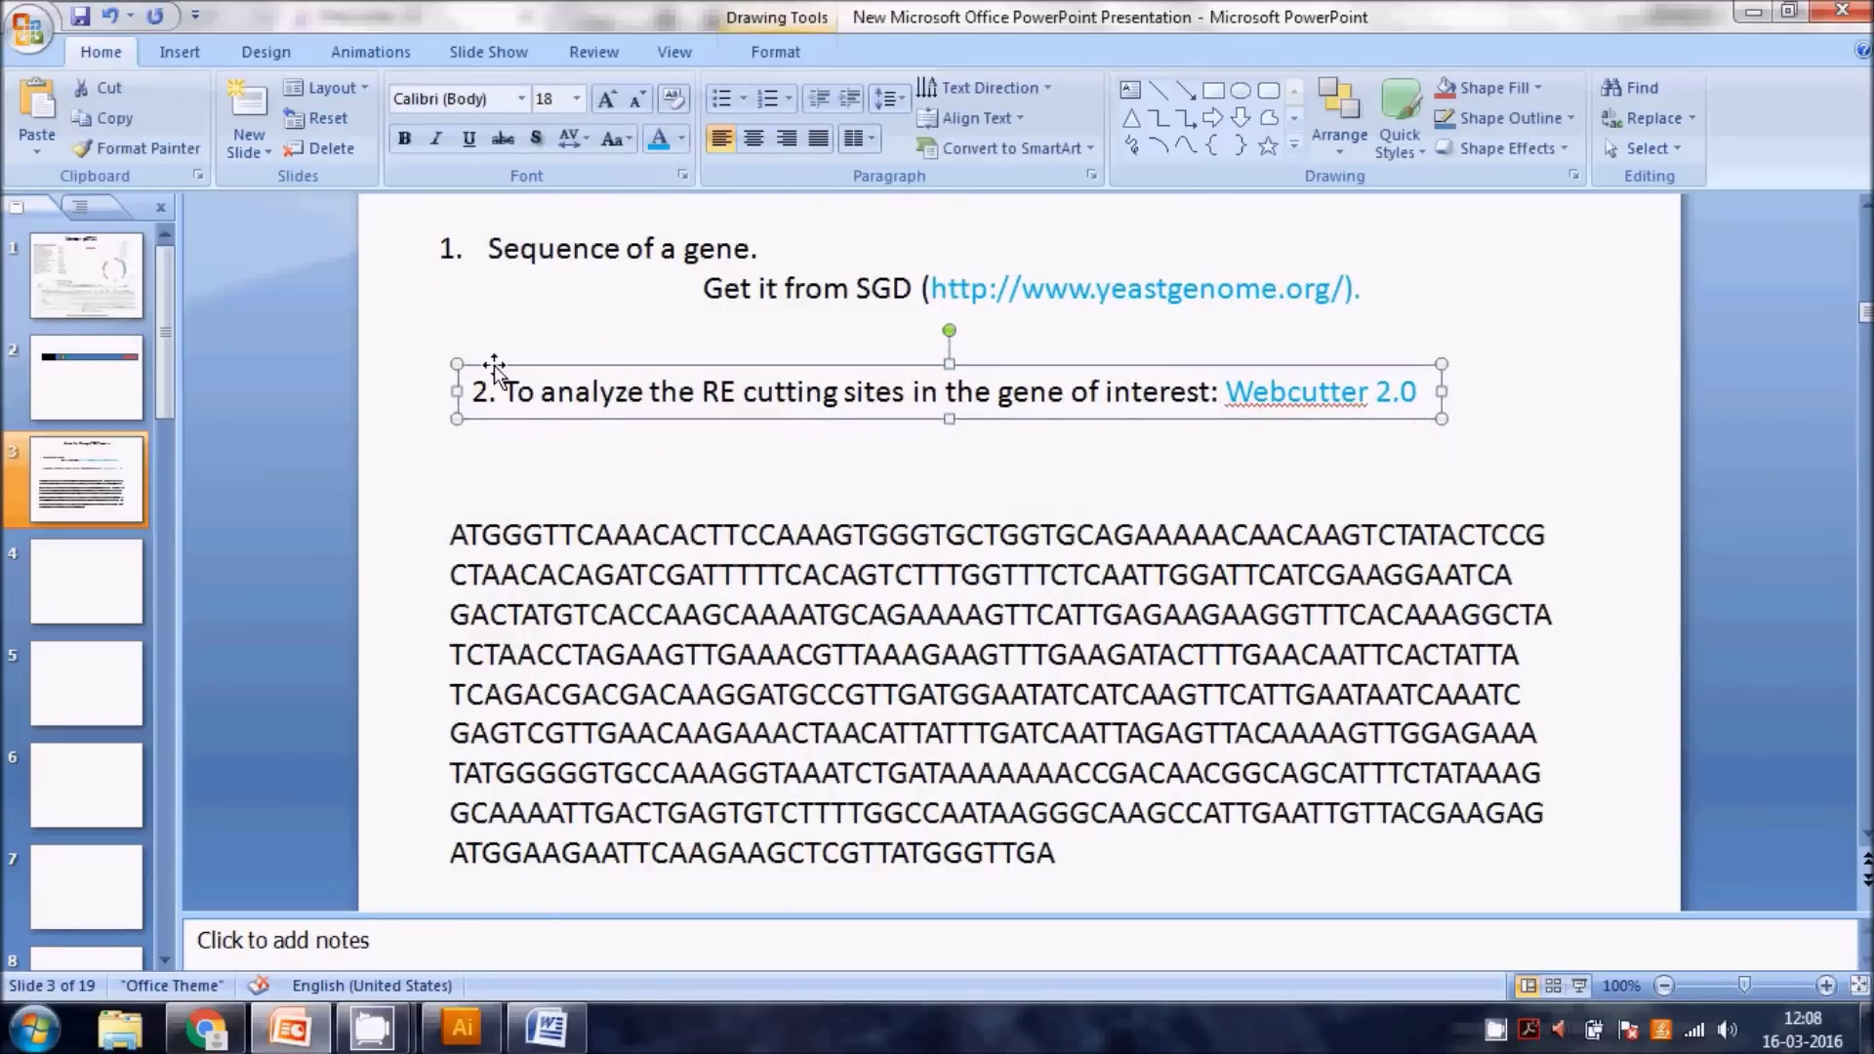
{"action": "left_click_drag", "start_coordinate": [493, 365], "coordinate": [468, 363]}
{"action": "left_click", "coordinate": [467, 428]}
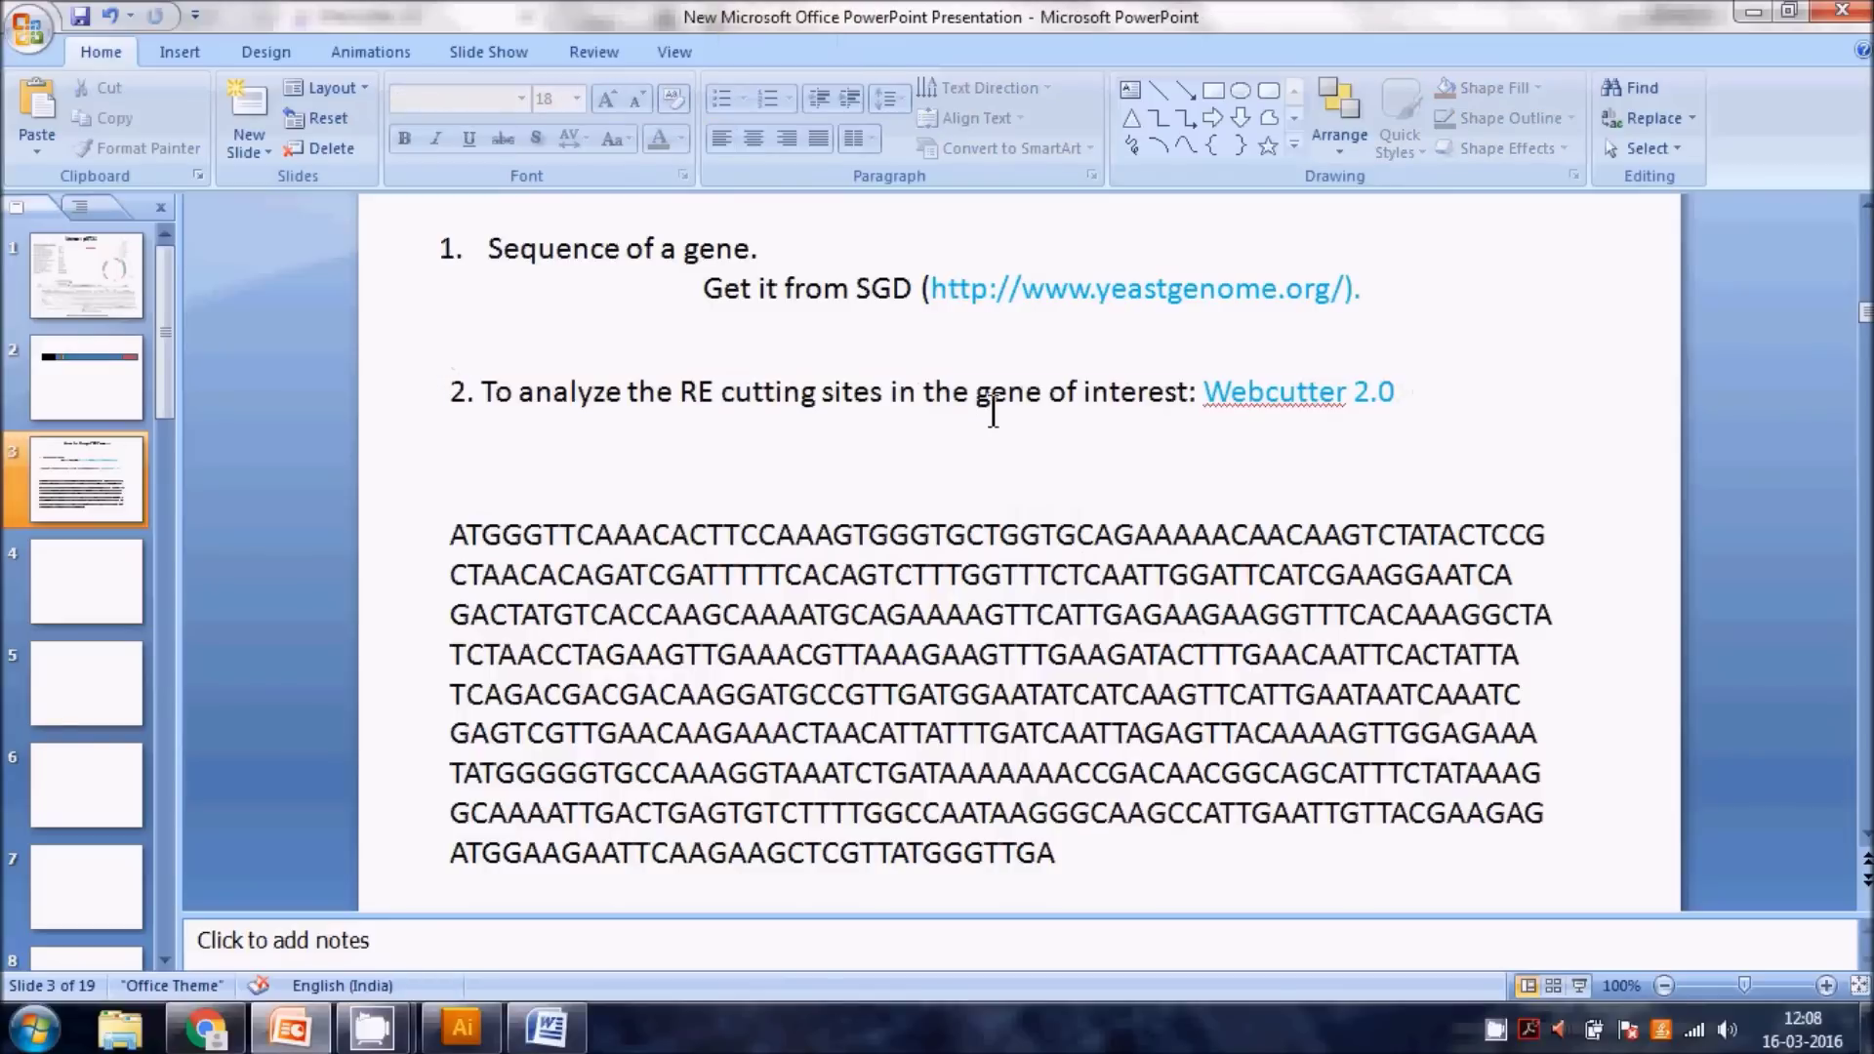
- Return to the Webcutter 2.0 page in Chrome and paste the MIC19 sequence into the DNA sequence box
{"action": "left_click", "coordinate": [1198, 395], "text": "ctrl"}
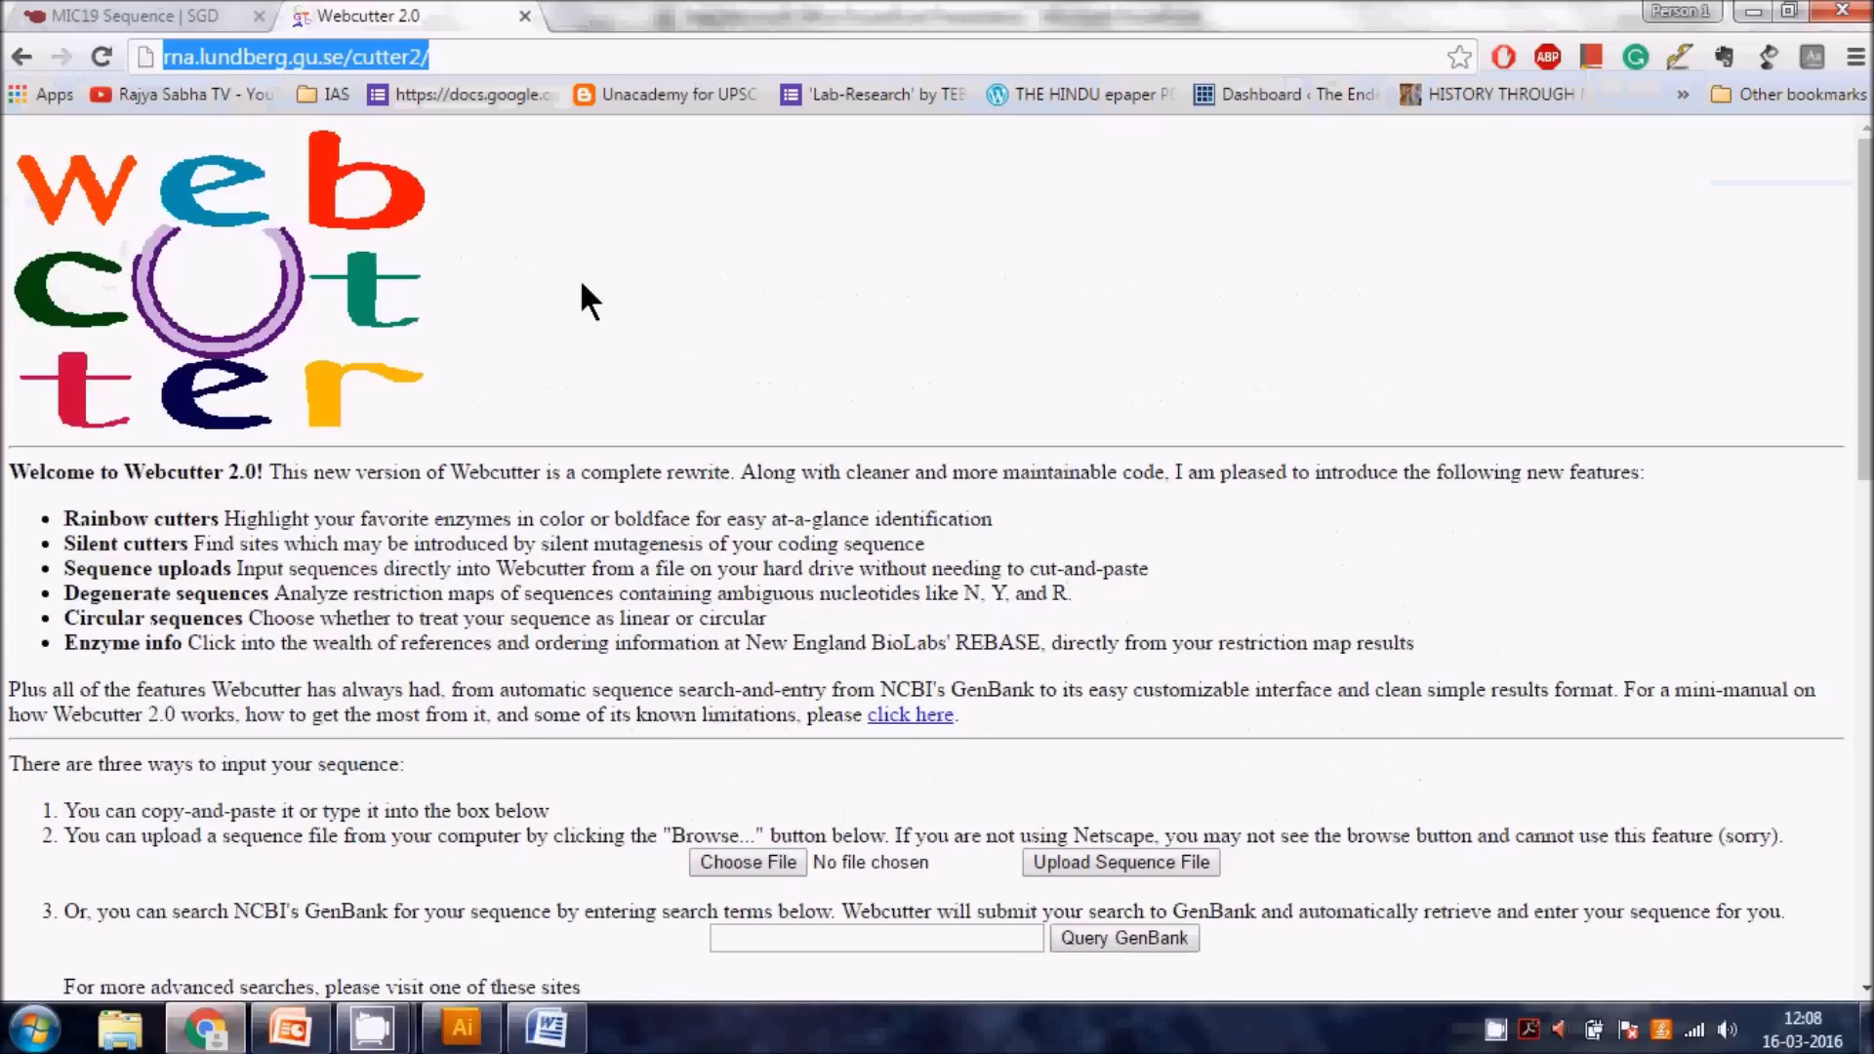
{"action": "scroll", "coordinate": [637, 271], "scroll_direction": "down", "scroll_amount": 4}
{"action": "scroll", "coordinate": [636, 271], "scroll_direction": "down", "scroll_amount": 8}
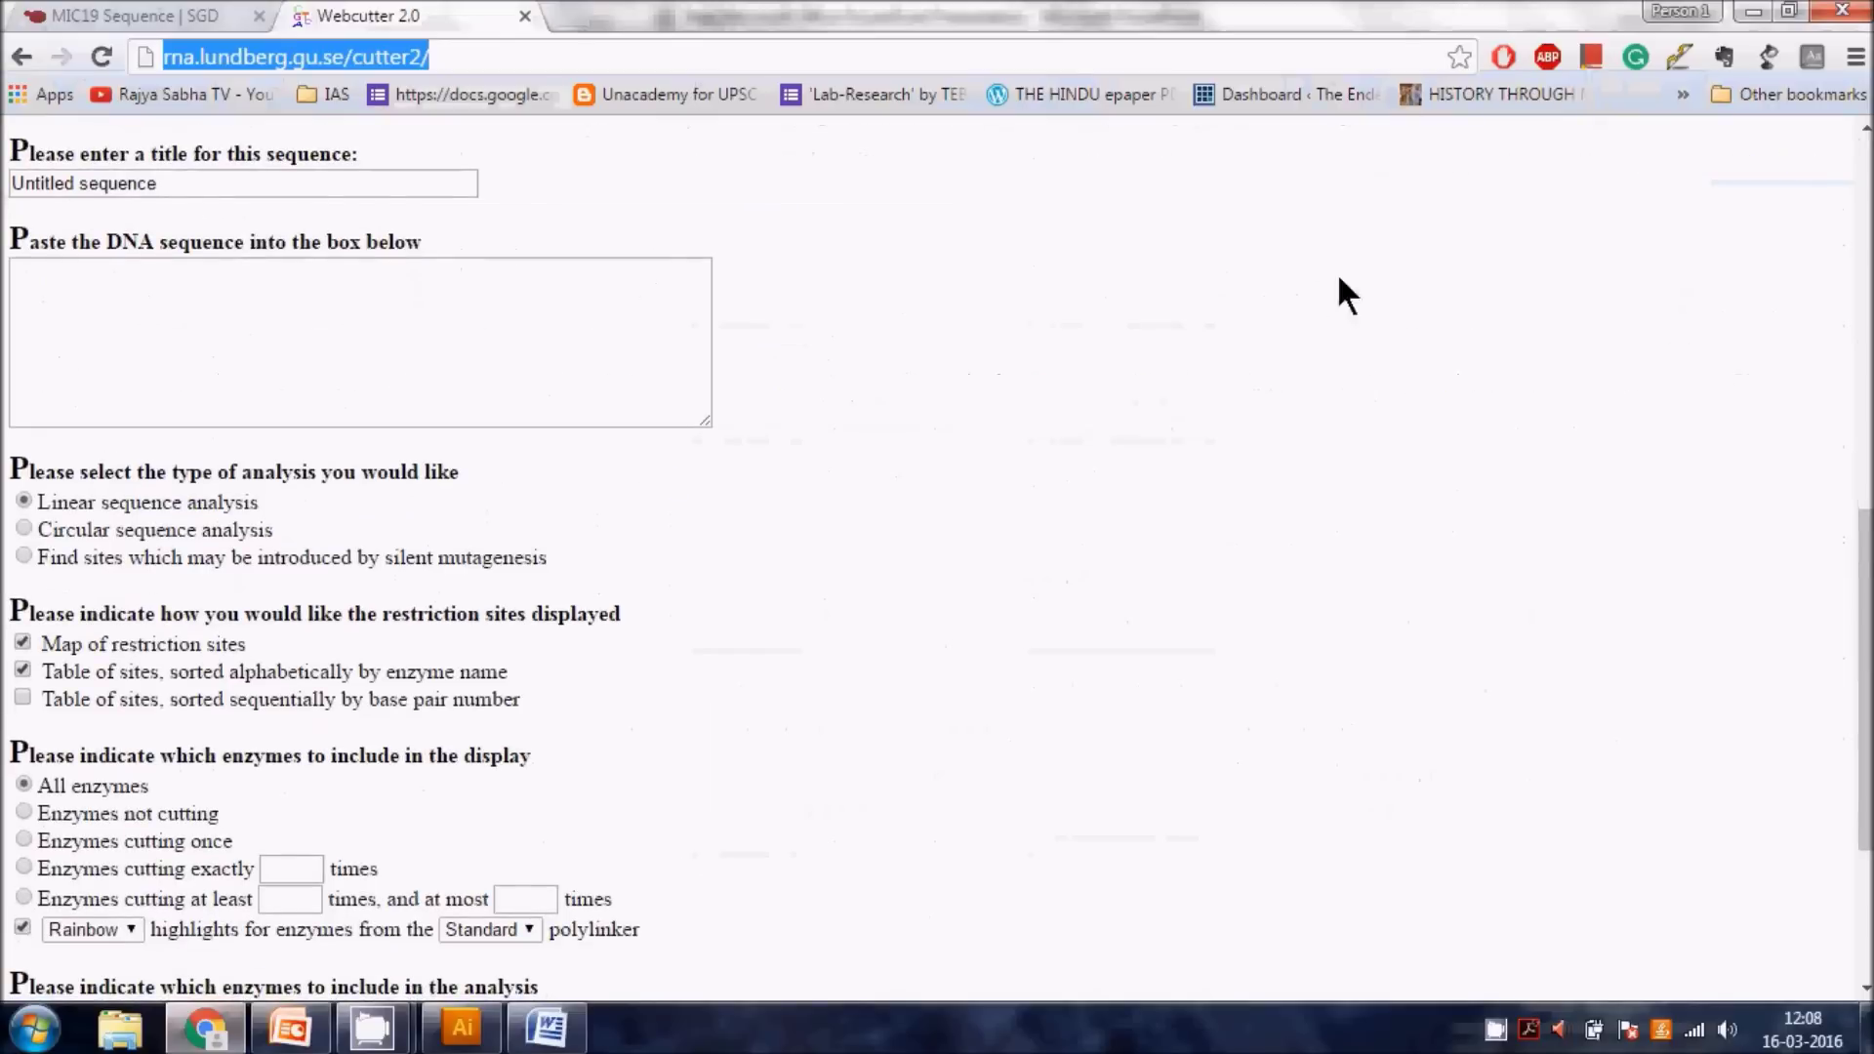
{"action": "left_click", "coordinate": [377, 328]}
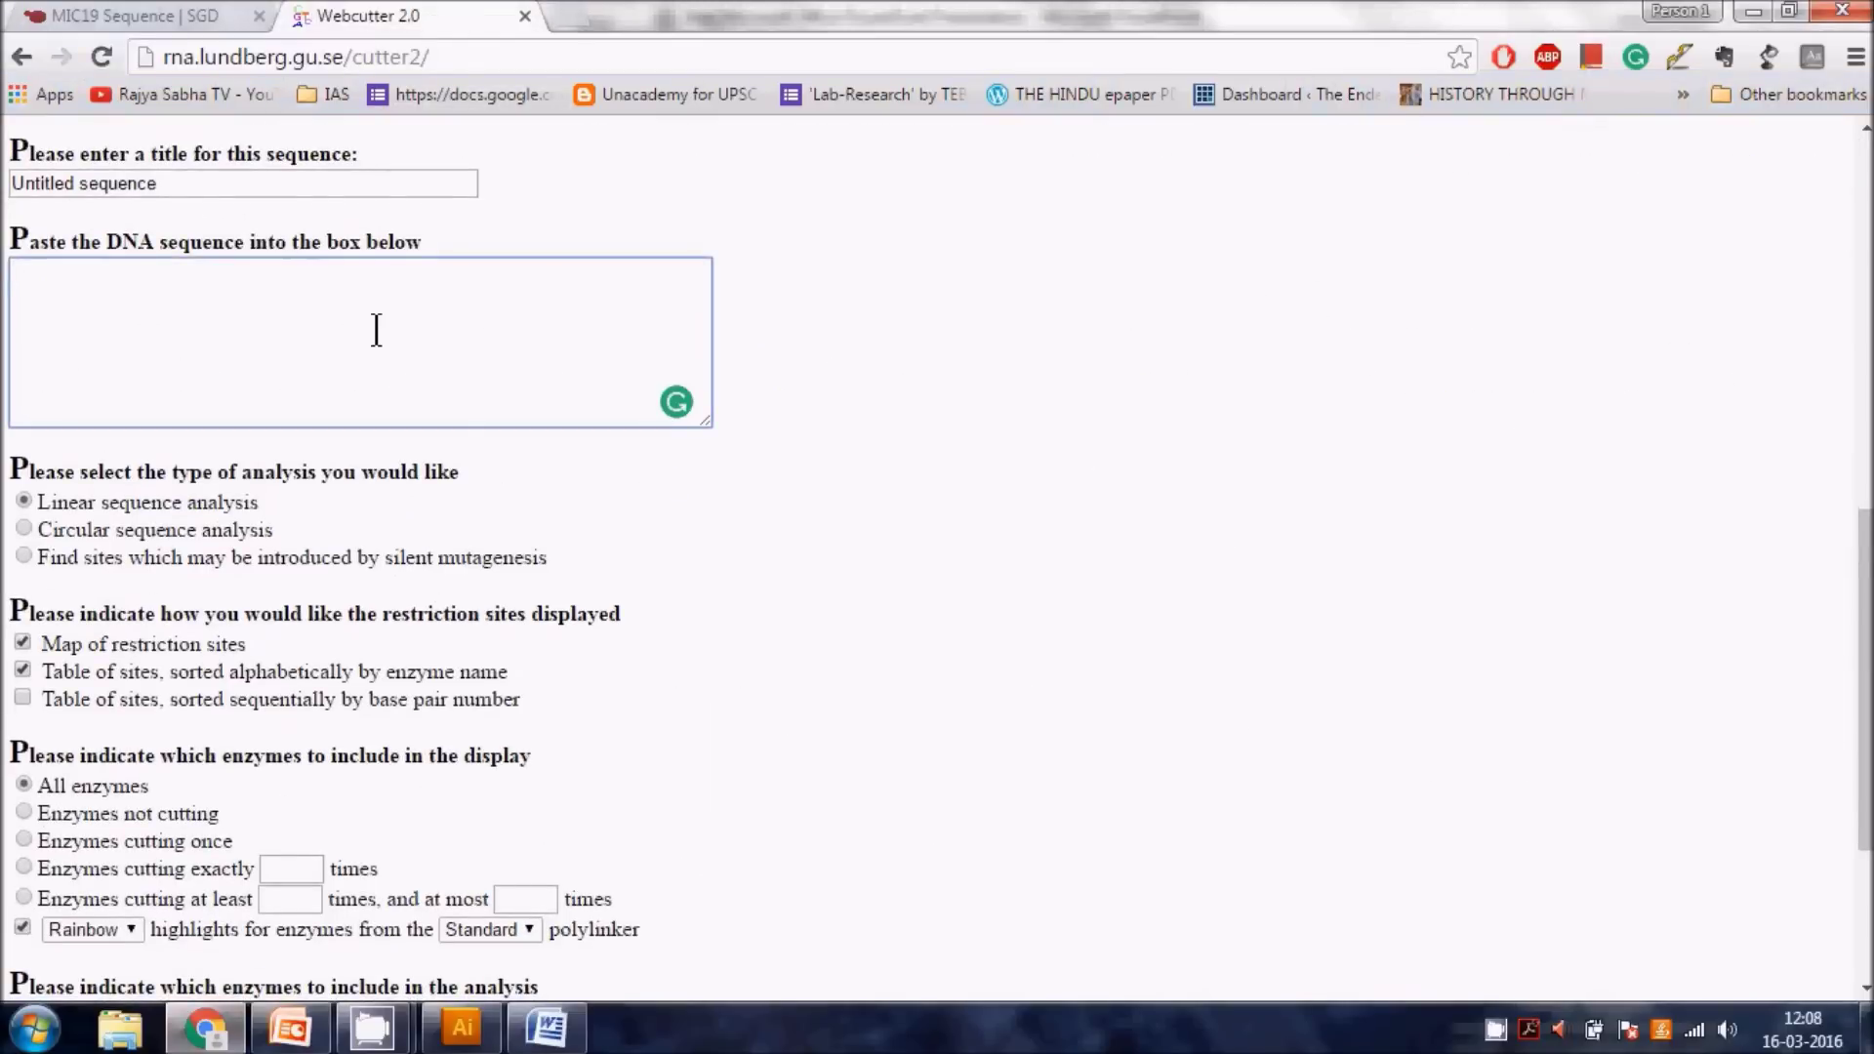
{"action": "scroll", "coordinate": [912, 468], "scroll_direction": "up", "scroll_amount": 10}
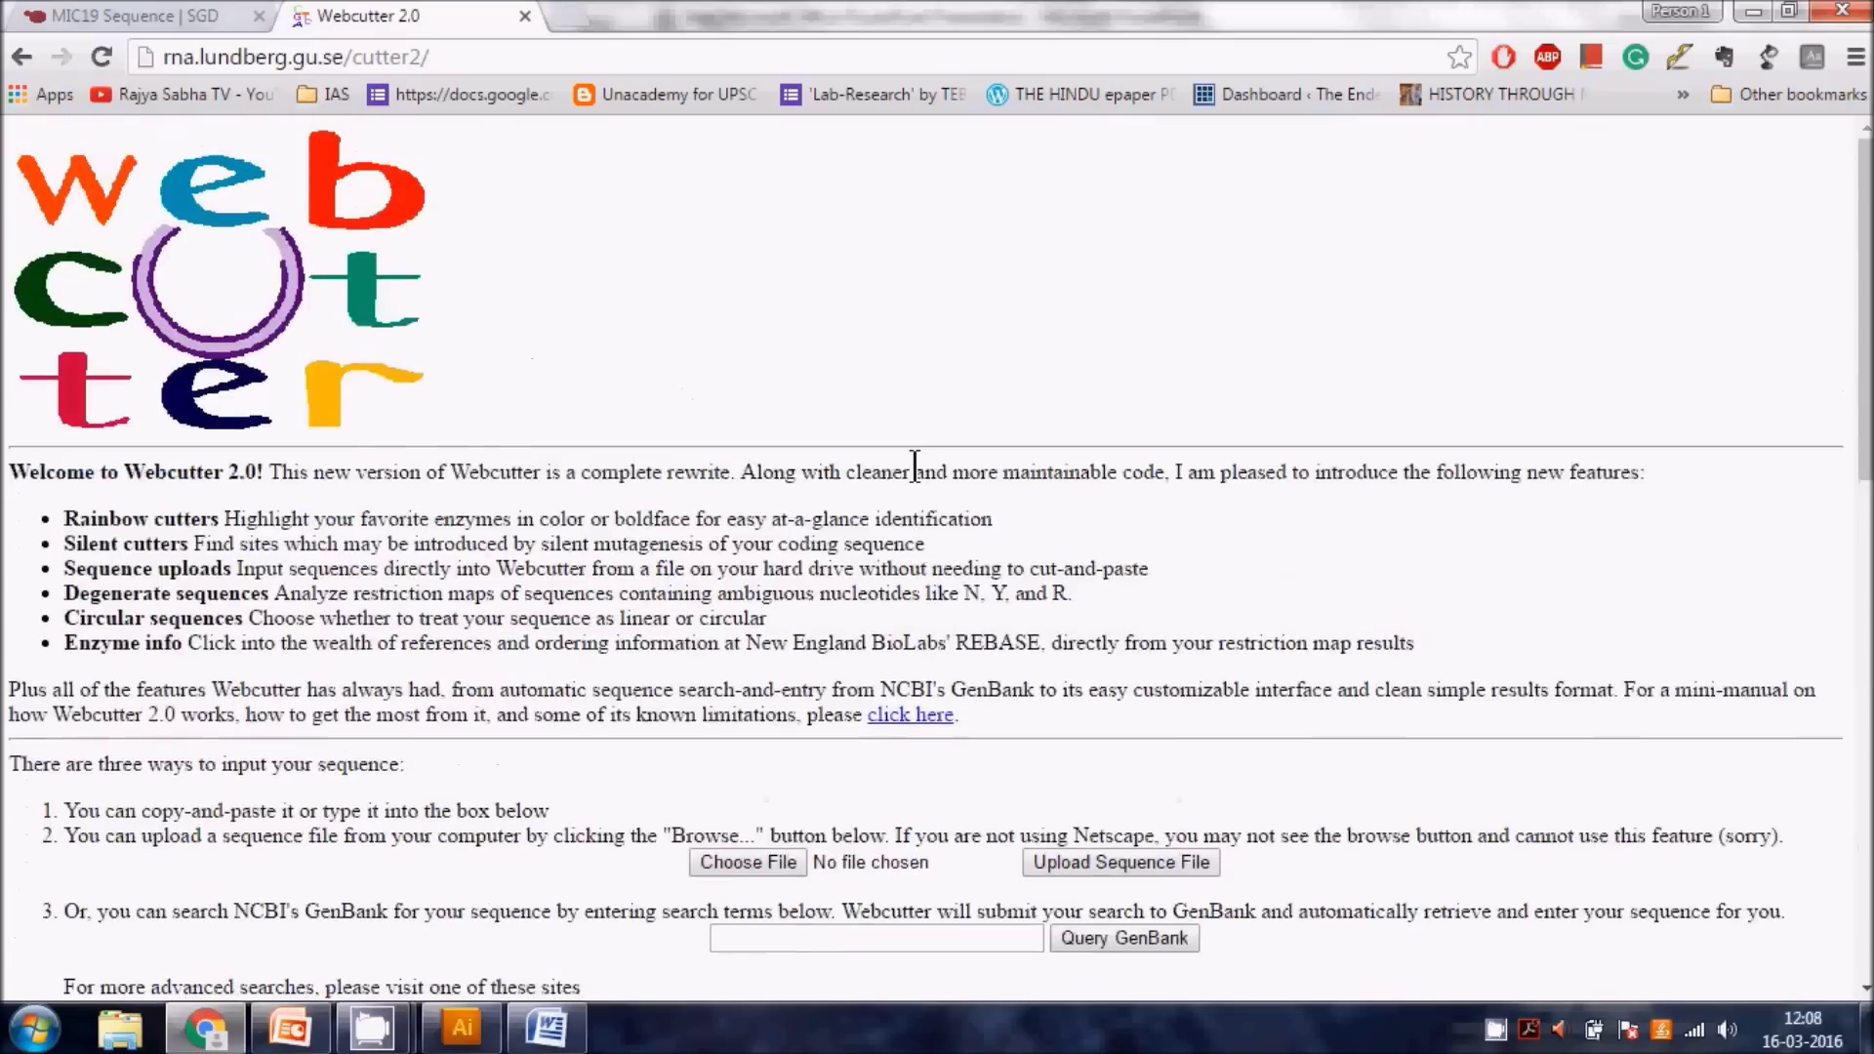
{"action": "scroll", "coordinate": [407, 419], "scroll_direction": "down", "scroll_amount": 8}
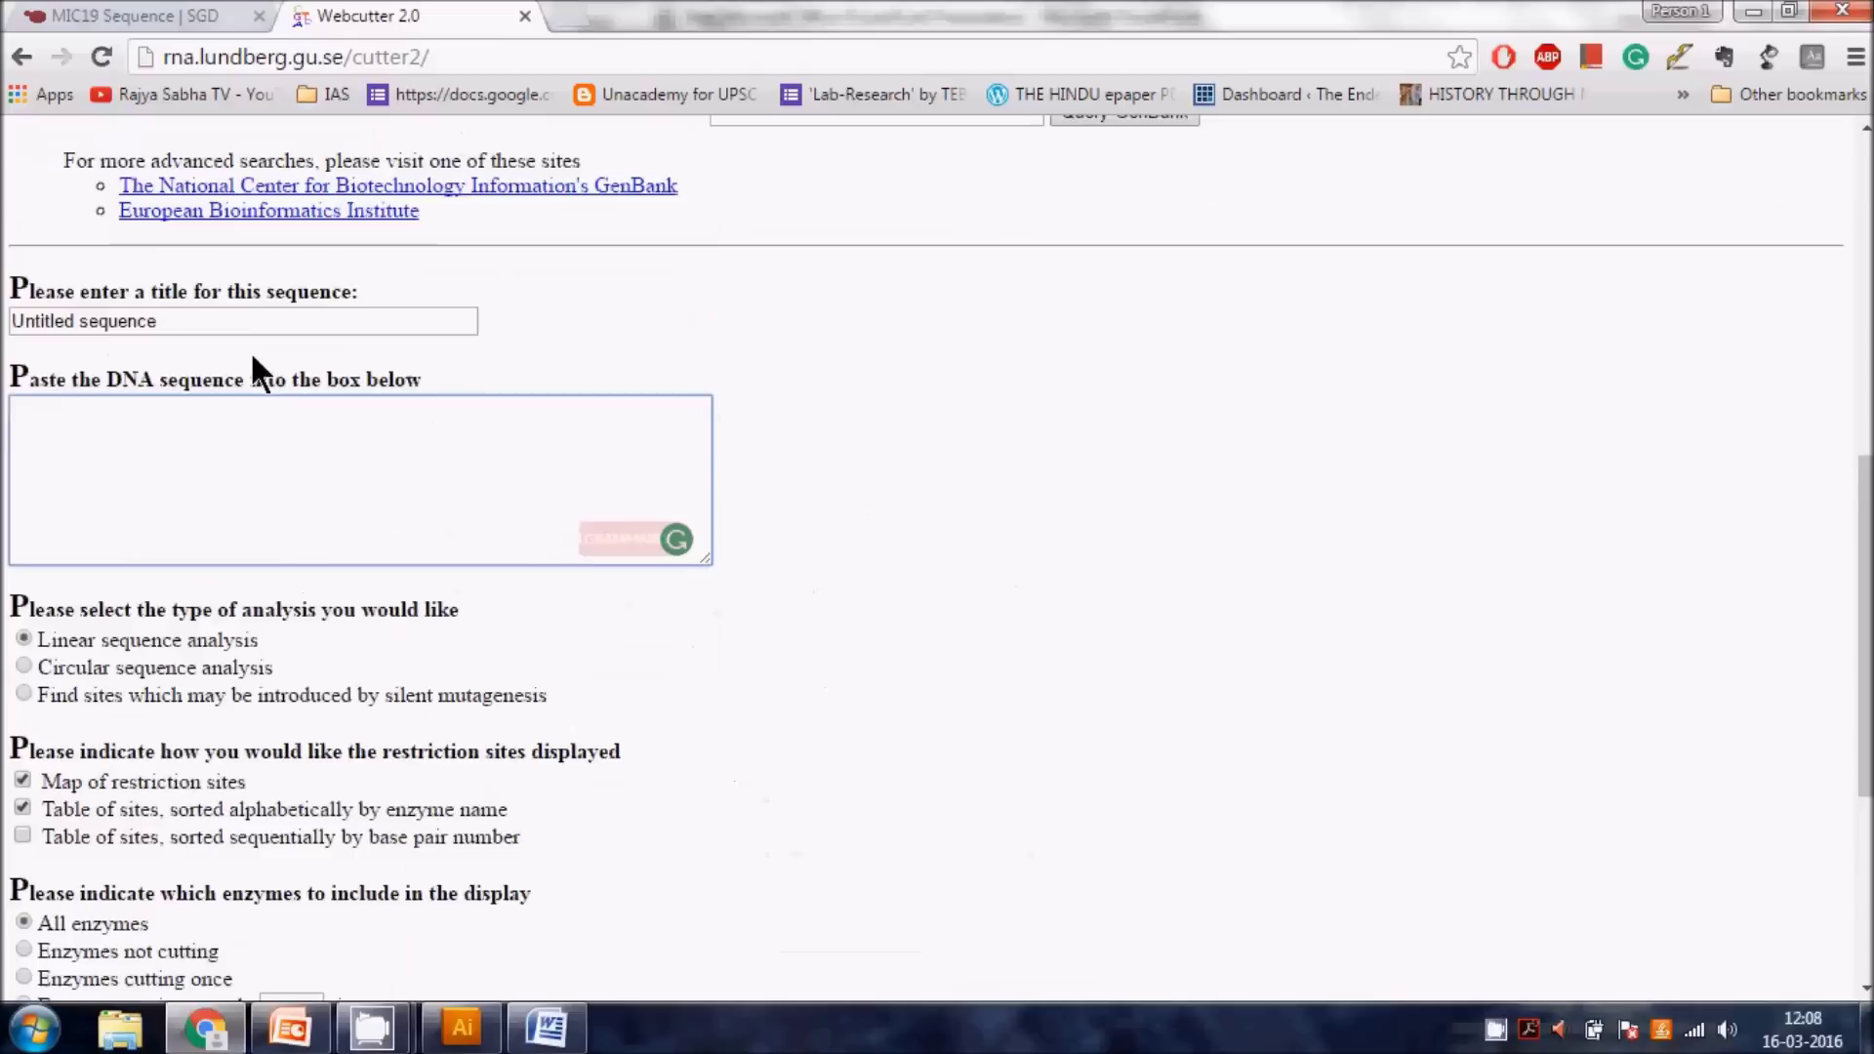
{"action": "left_click", "coordinate": [70, 414]}
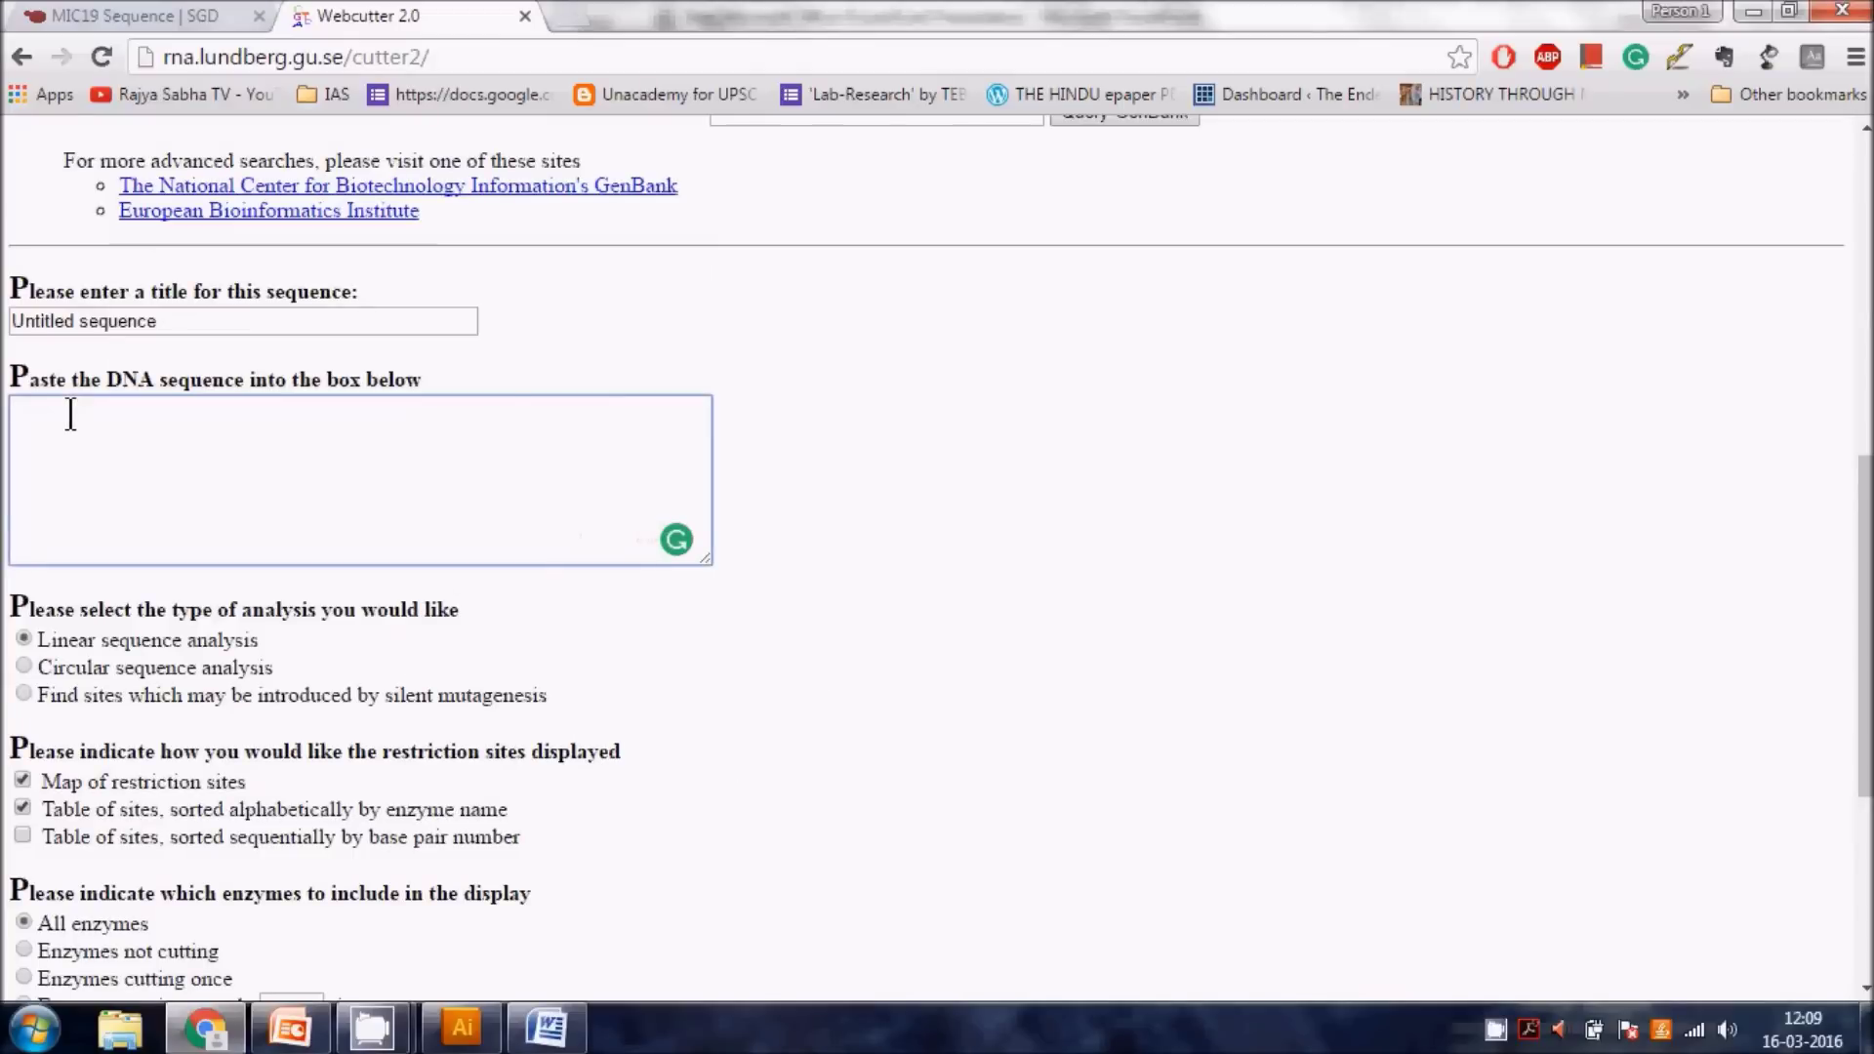
{"action": "key", "text": "ctrl+v"}
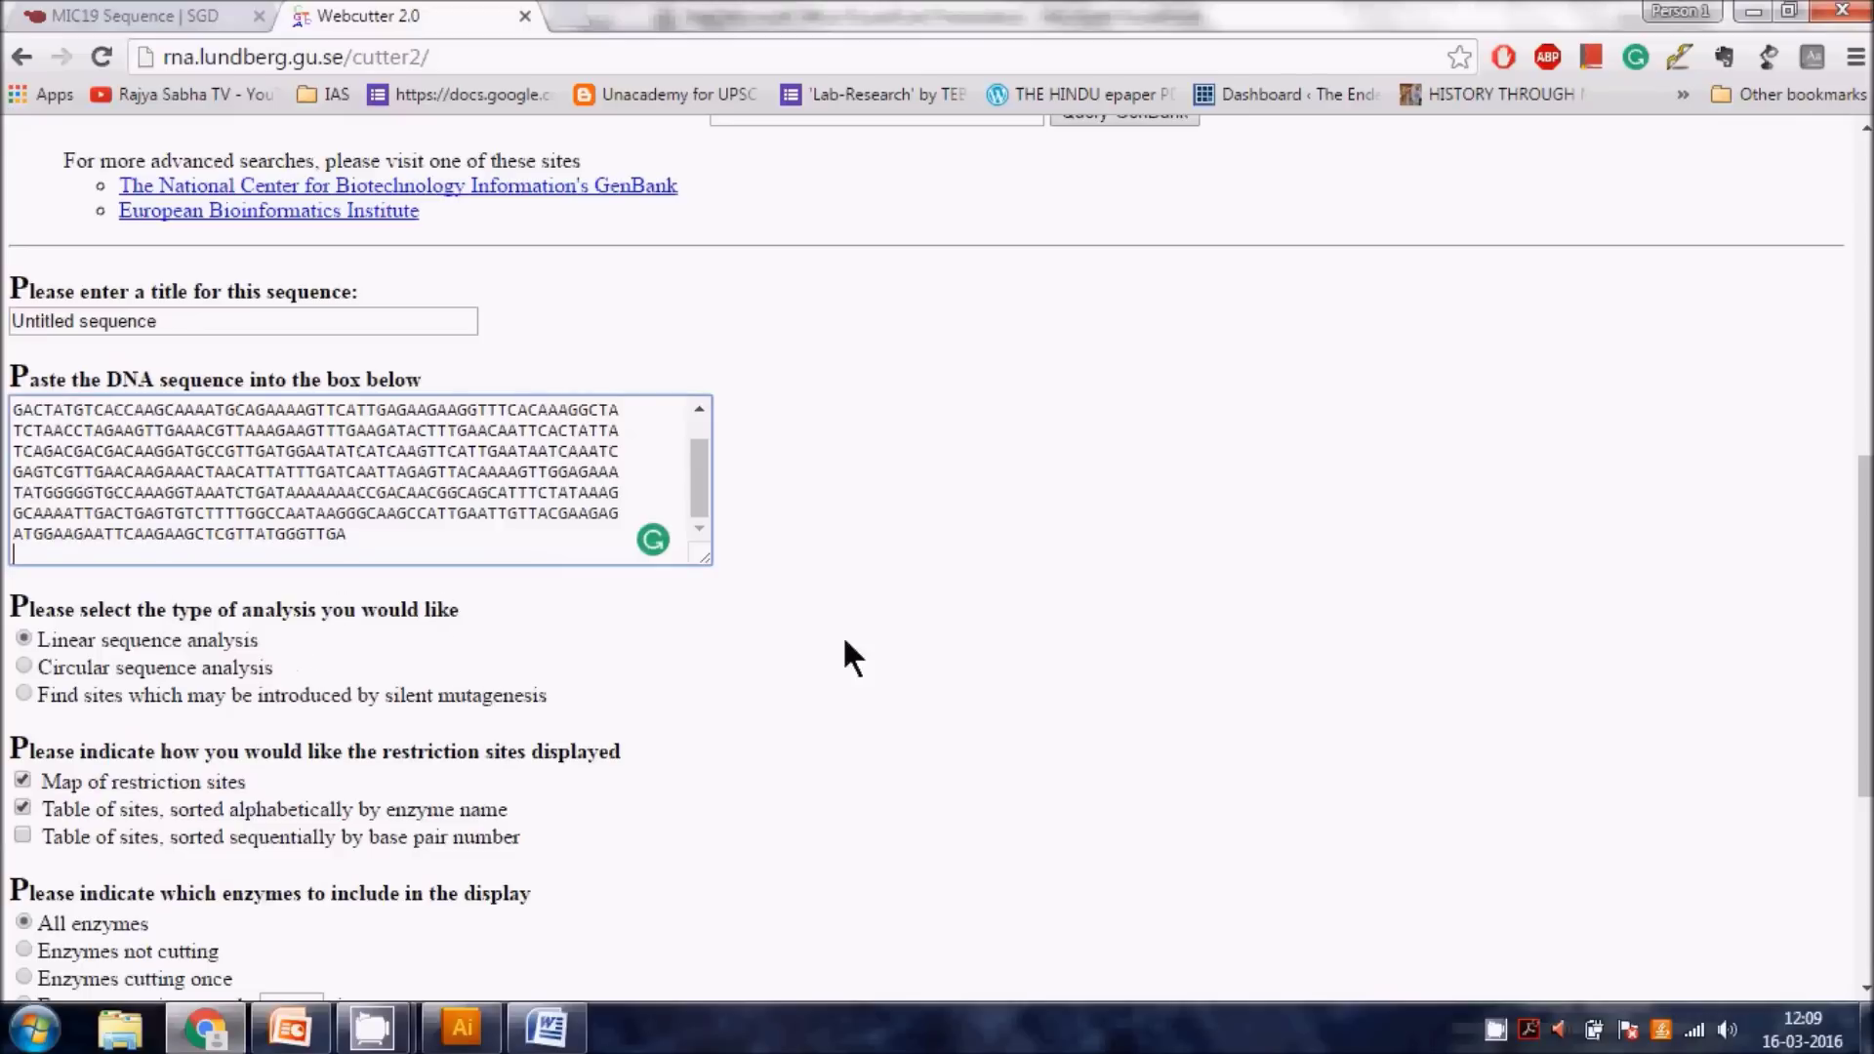
- Check the Webcutter analysis options and analyze the pasted sequence with the default settings
{"action": "scroll", "coordinate": [468, 737], "scroll_direction": "down", "scroll_amount": 2}
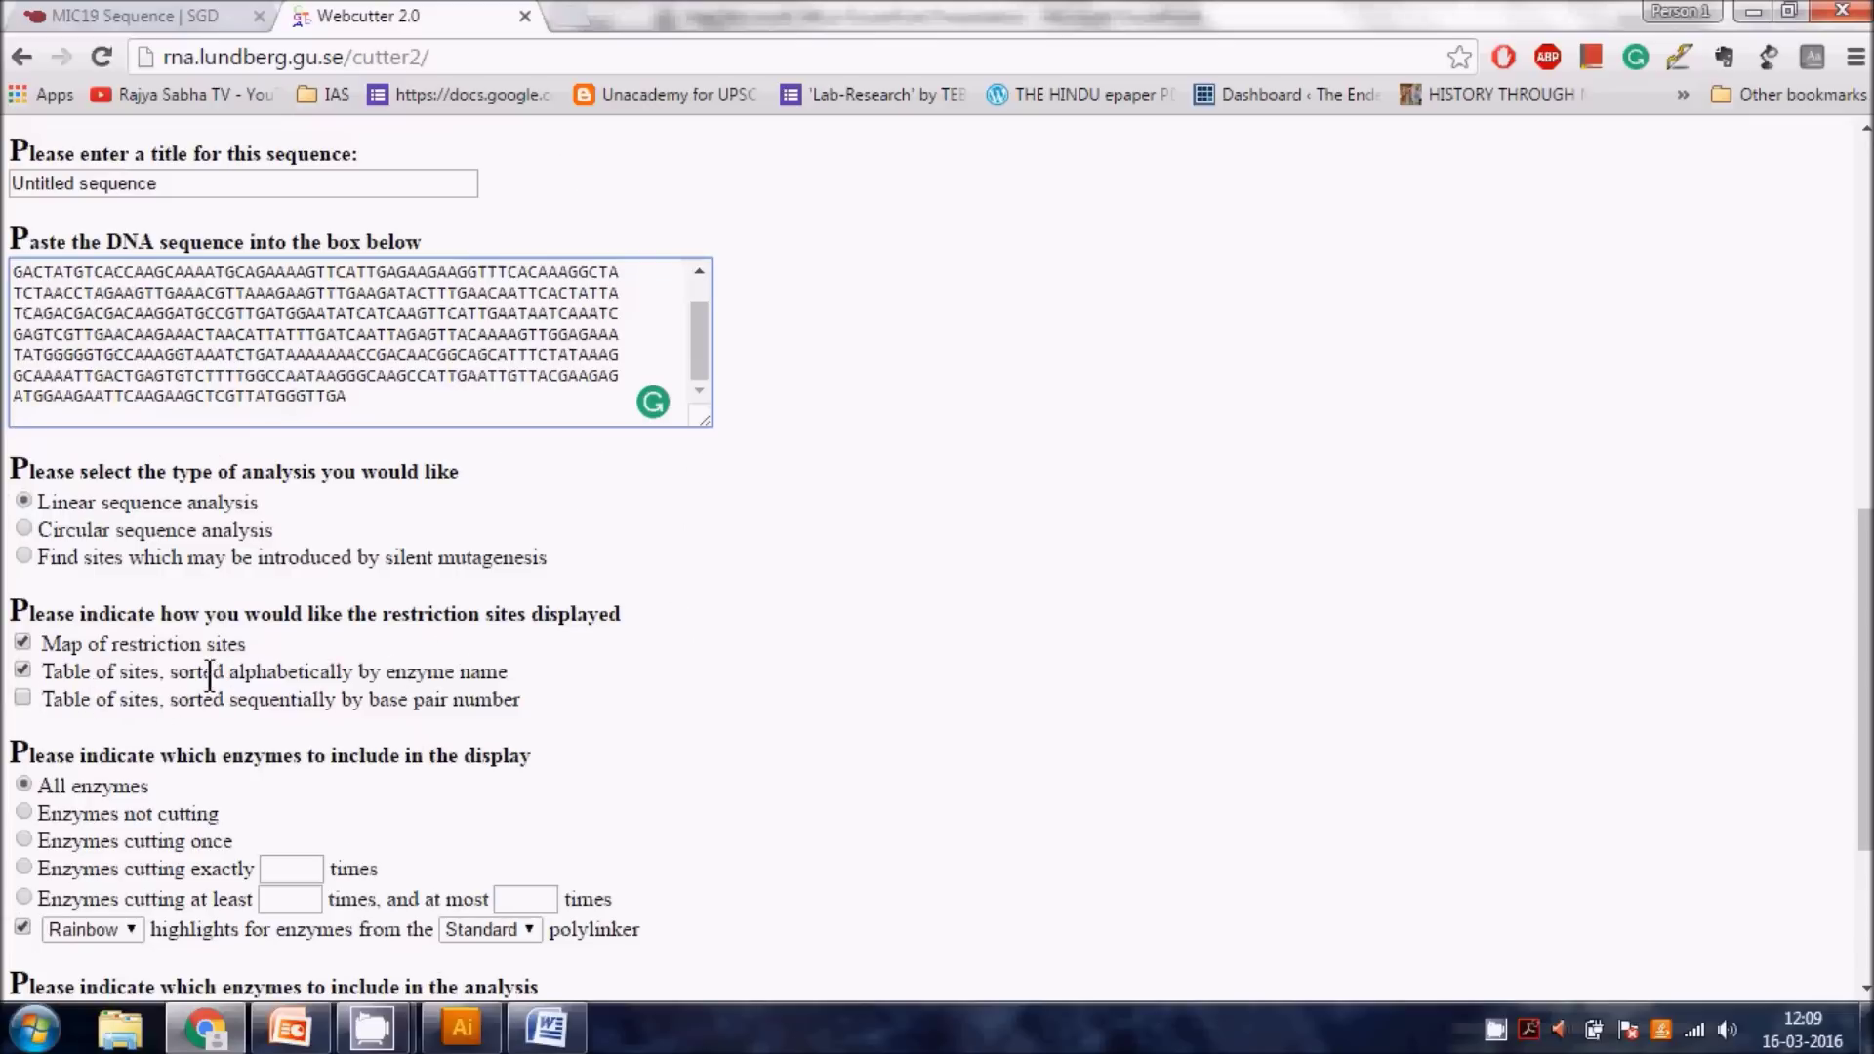
{"action": "scroll", "coordinate": [771, 652], "scroll_direction": "down", "scroll_amount": 2}
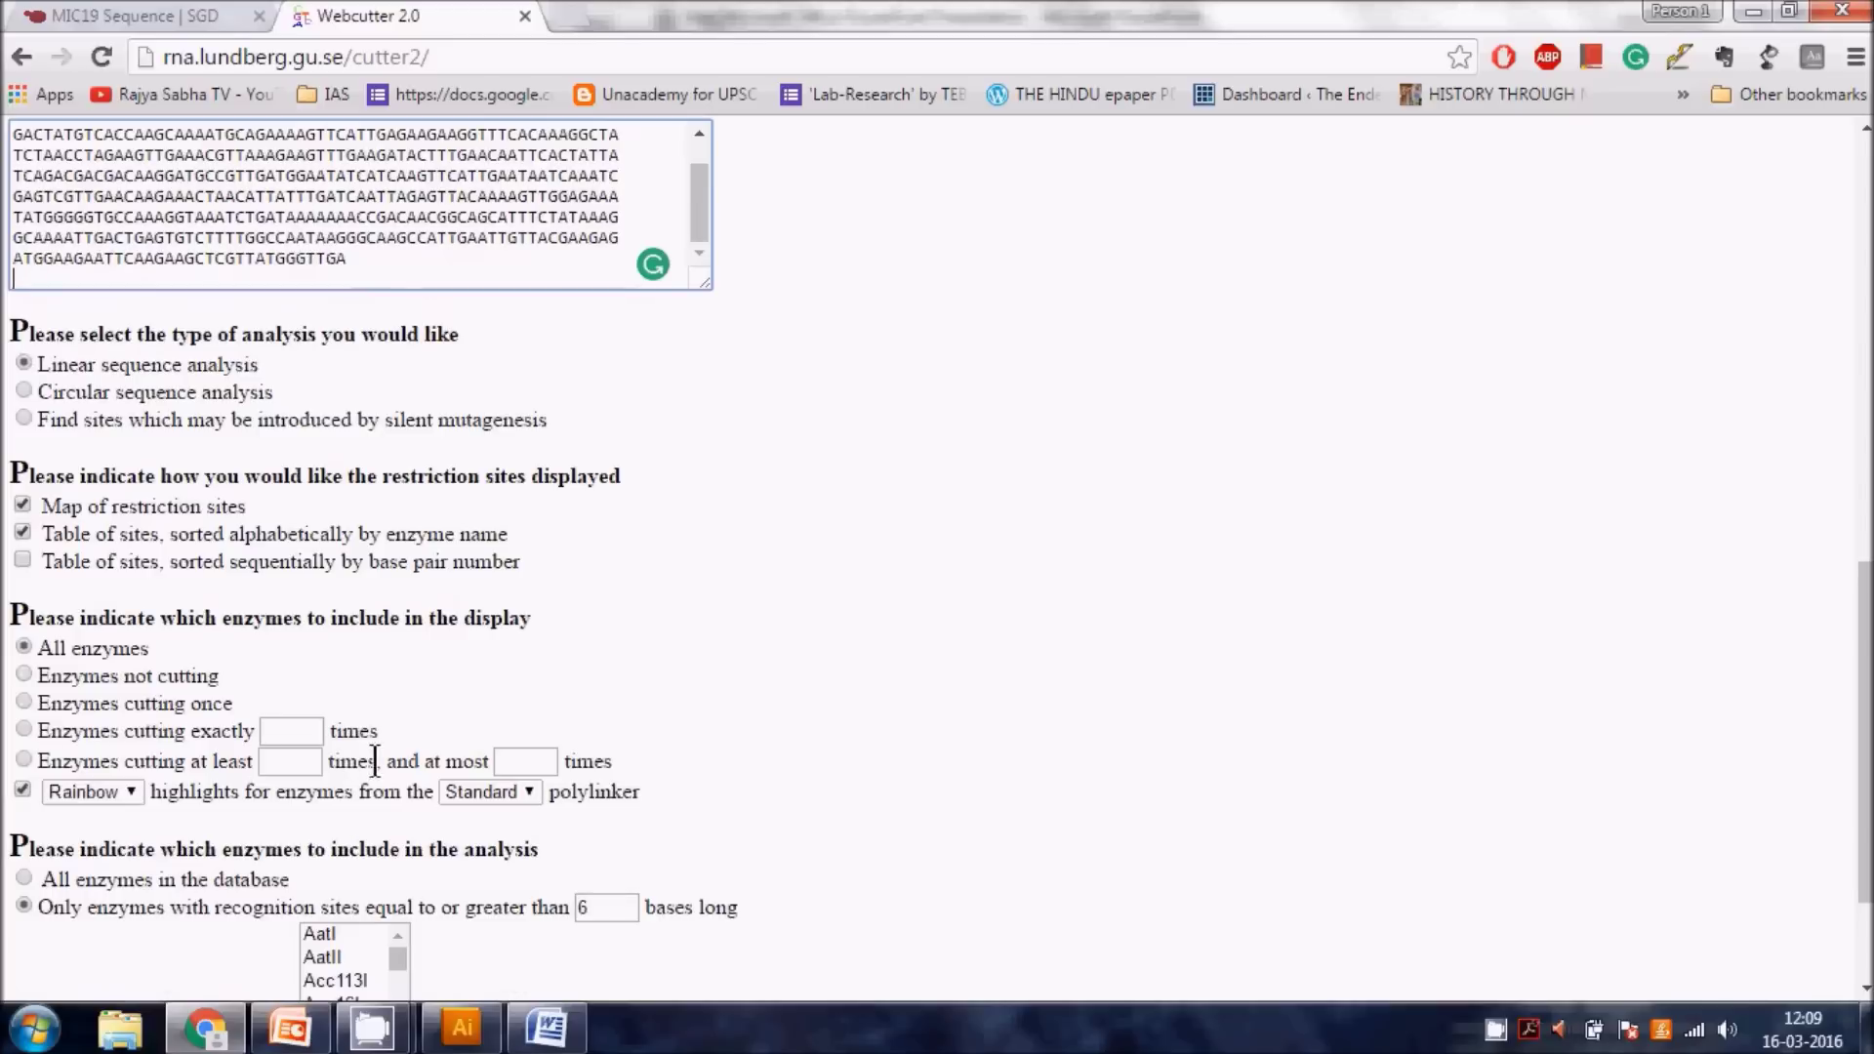
{"action": "scroll", "coordinate": [1039, 694], "scroll_direction": "down", "scroll_amount": 2}
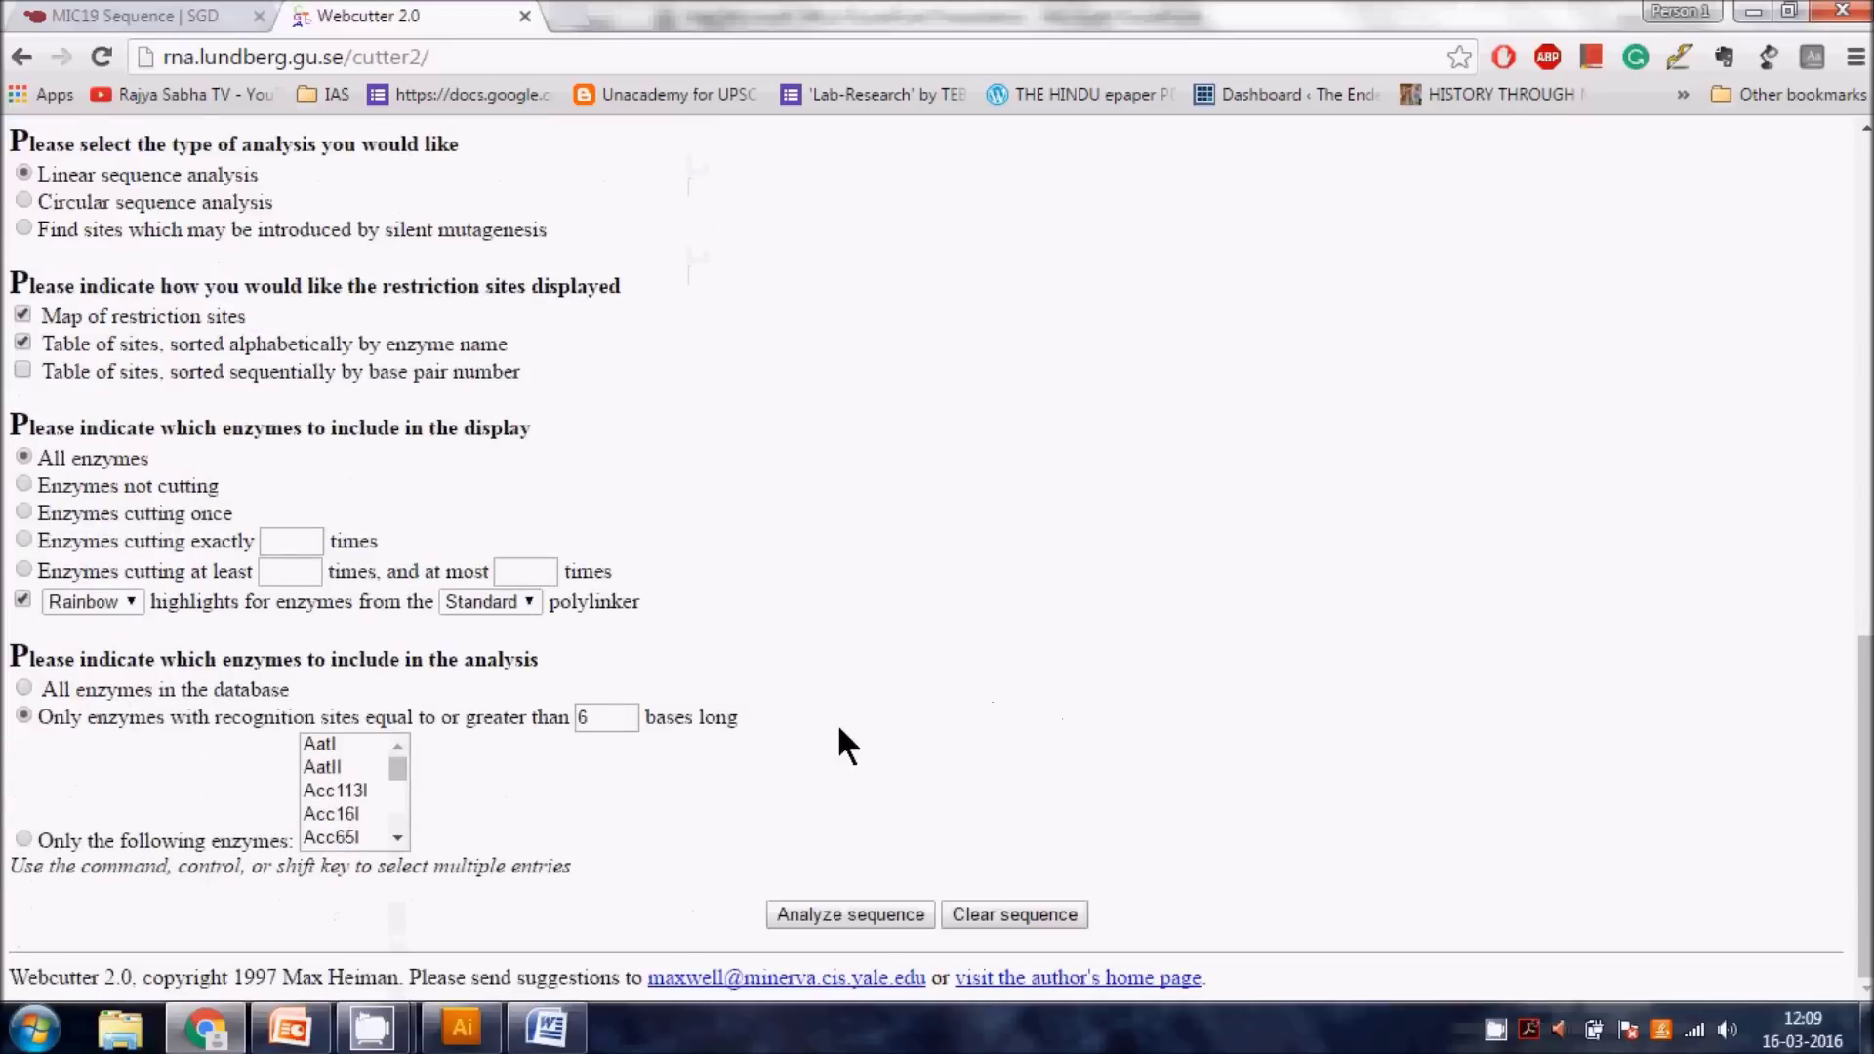
{"action": "left_click", "coordinate": [880, 916]}
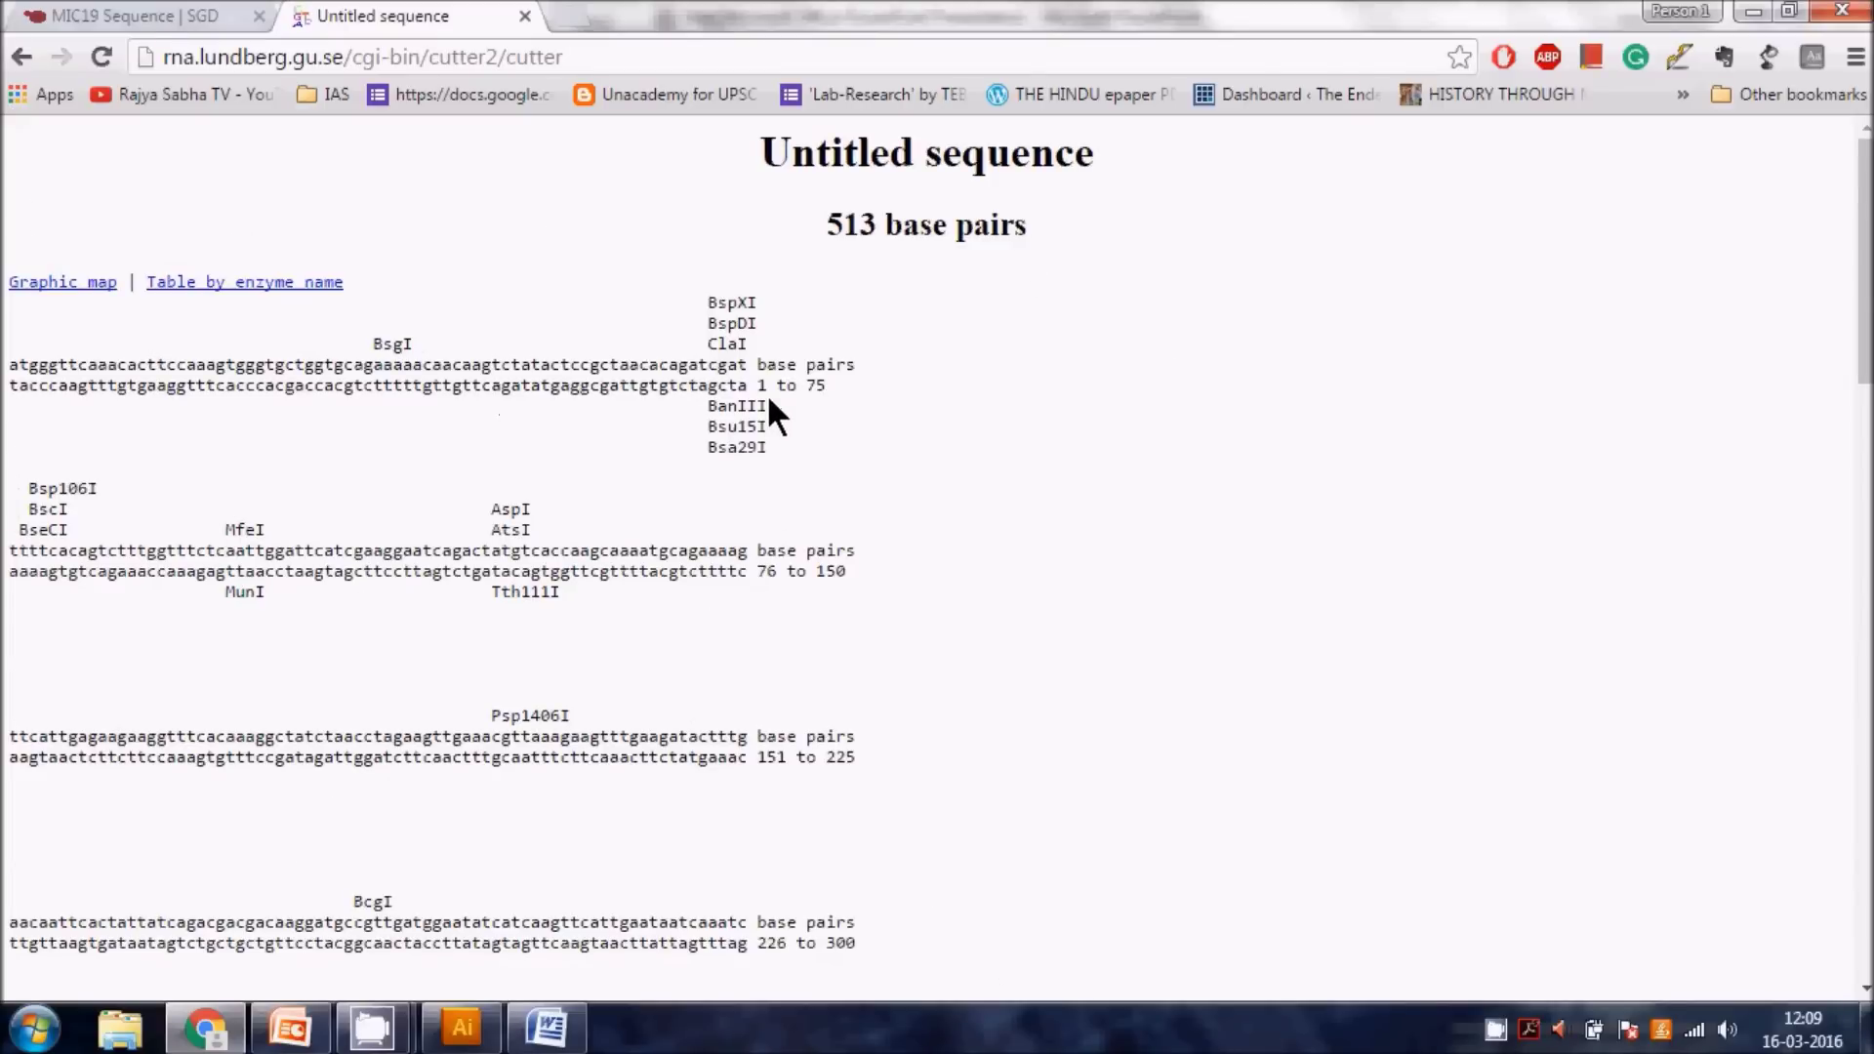
- Examine the restriction map and the table by enzyme name for the MIC19 sequence, down to the EcoRI site near its end
{"action": "scroll", "coordinate": [769, 385], "scroll_direction": "down", "scroll_amount": 10}
{"action": "scroll", "coordinate": [770, 385], "scroll_direction": "up", "scroll_amount": 9}
{"action": "scroll", "coordinate": [773, 392], "scroll_direction": "up", "scroll_amount": 1}
{"action": "scroll", "coordinate": [976, 395], "scroll_direction": "down", "scroll_amount": 10}
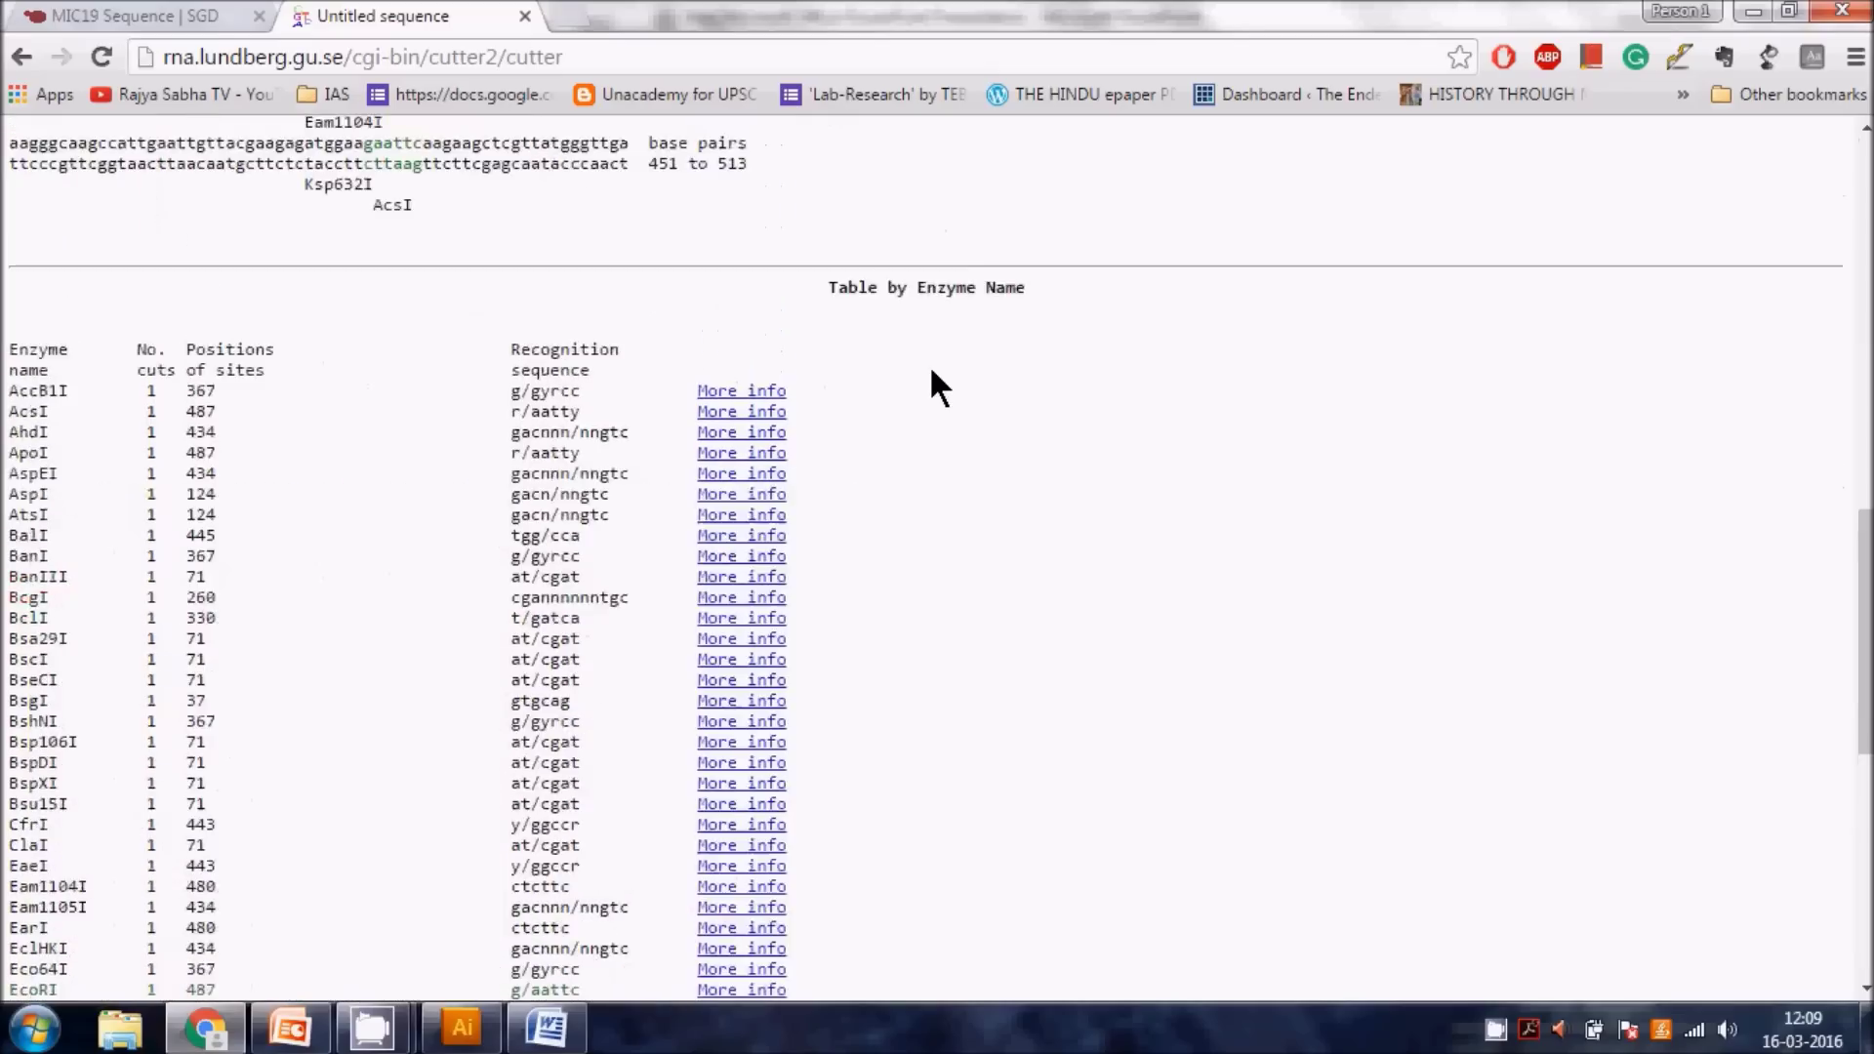
{"action": "scroll", "coordinate": [929, 365], "scroll_direction": "up", "scroll_amount": 10}
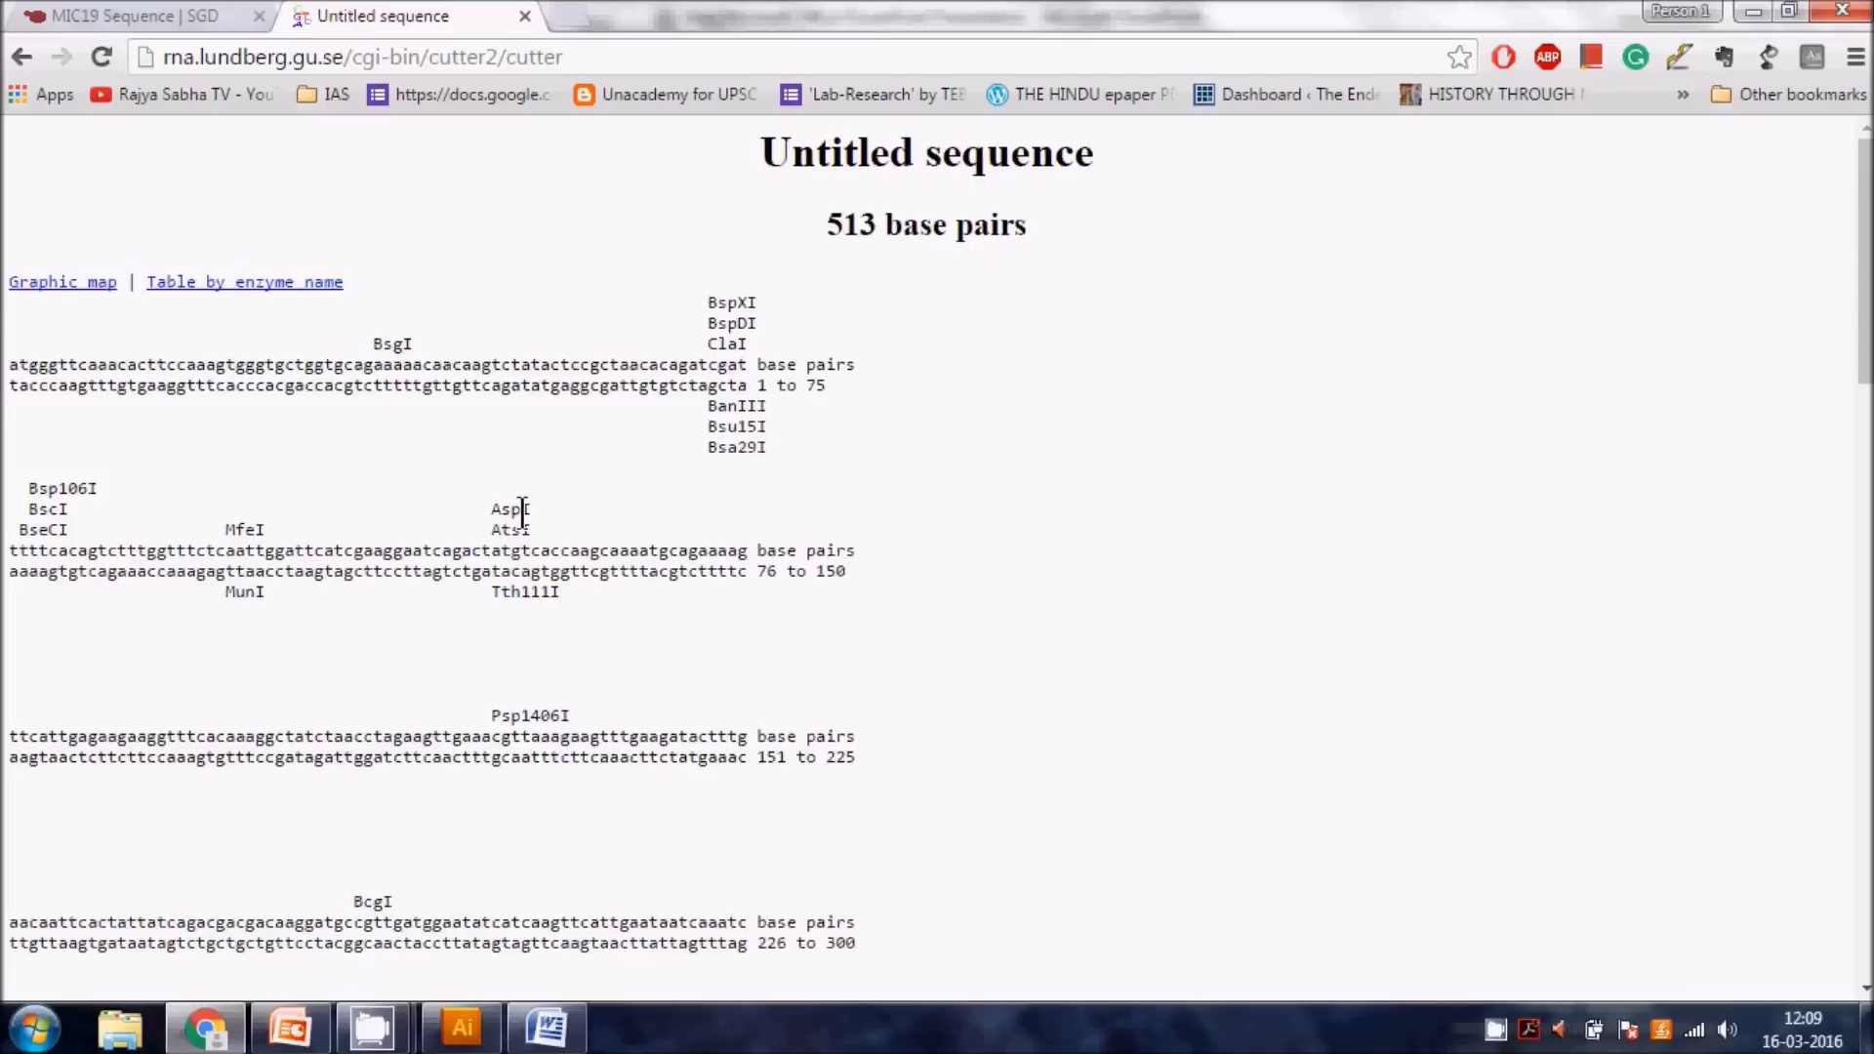
{"action": "scroll", "coordinate": [576, 765], "scroll_direction": "down", "scroll_amount": 3}
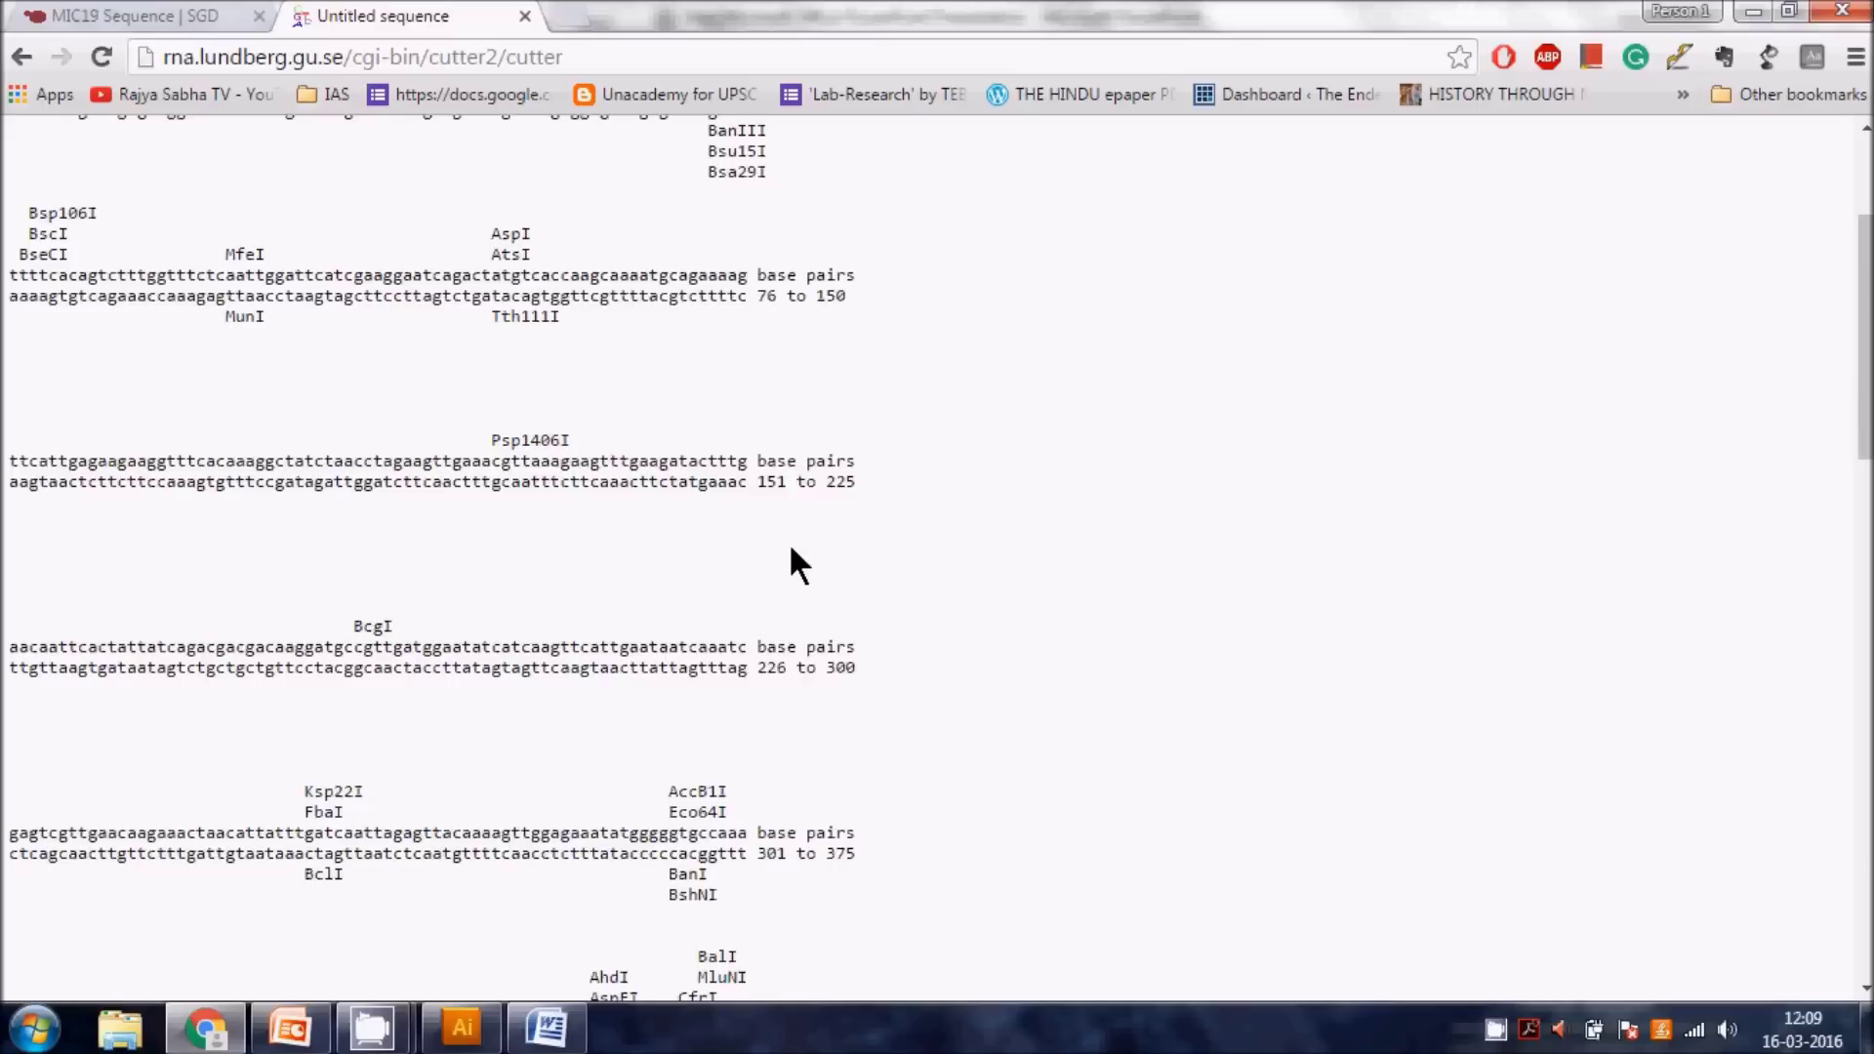
{"action": "scroll", "coordinate": [792, 549], "scroll_direction": "down", "scroll_amount": 4}
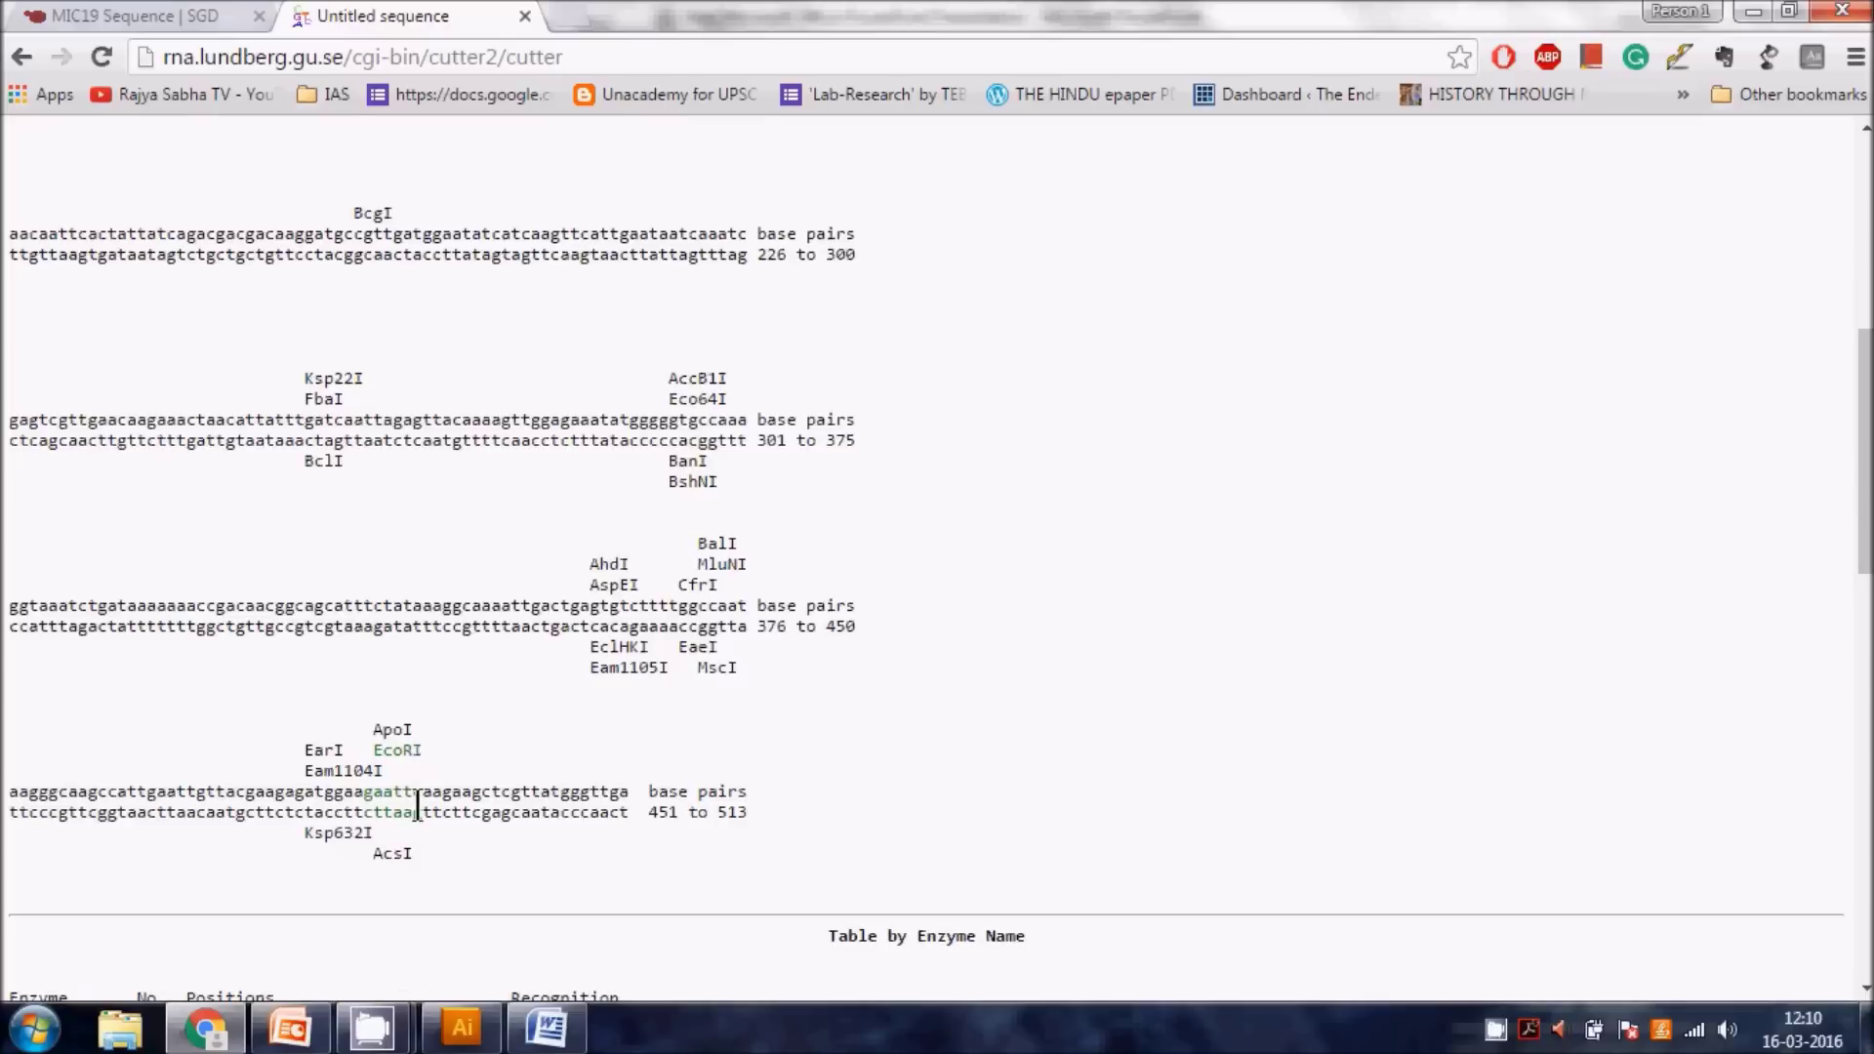
- Compare the vector's multiple cloning sites on slide 1 in PowerPoint with the Webcutter restriction map in Chrome
{"action": "left_click", "coordinate": [289, 1027]}
{"action": "left_click", "coordinate": [72, 314]}
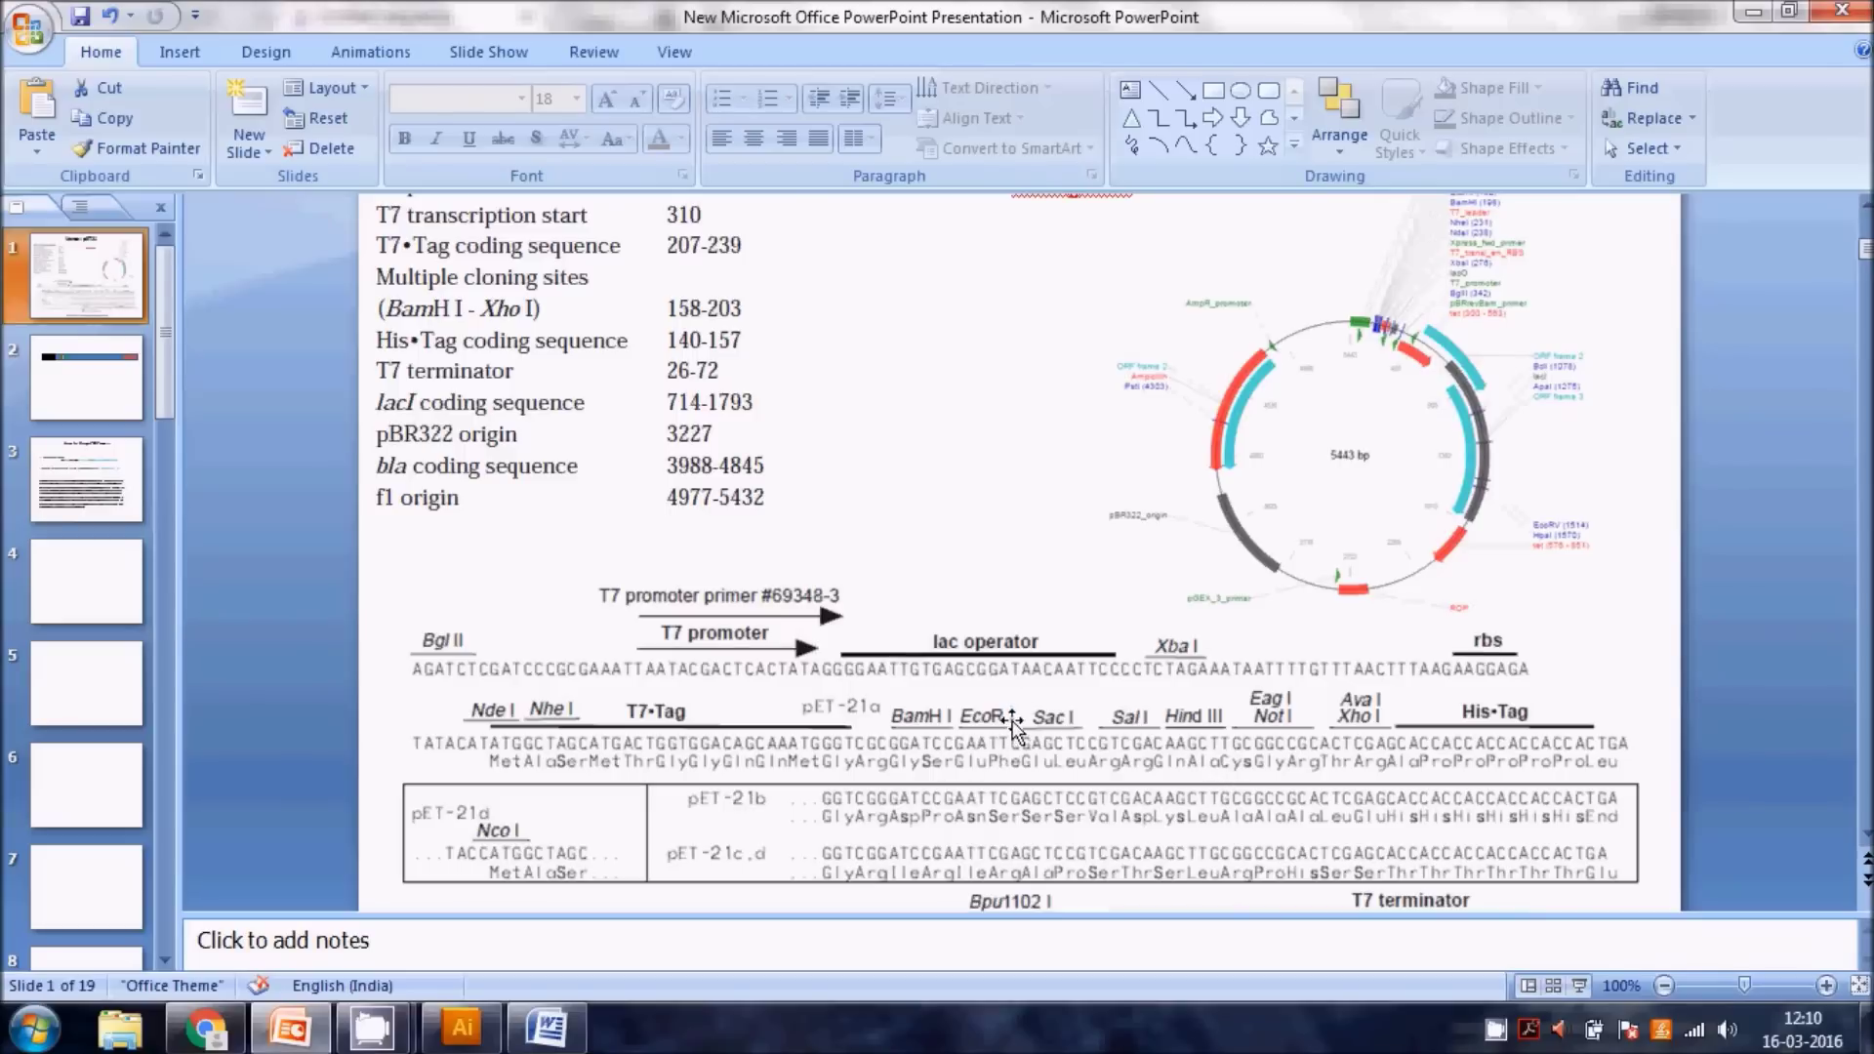
{"action": "left_click", "coordinate": [209, 1032]}
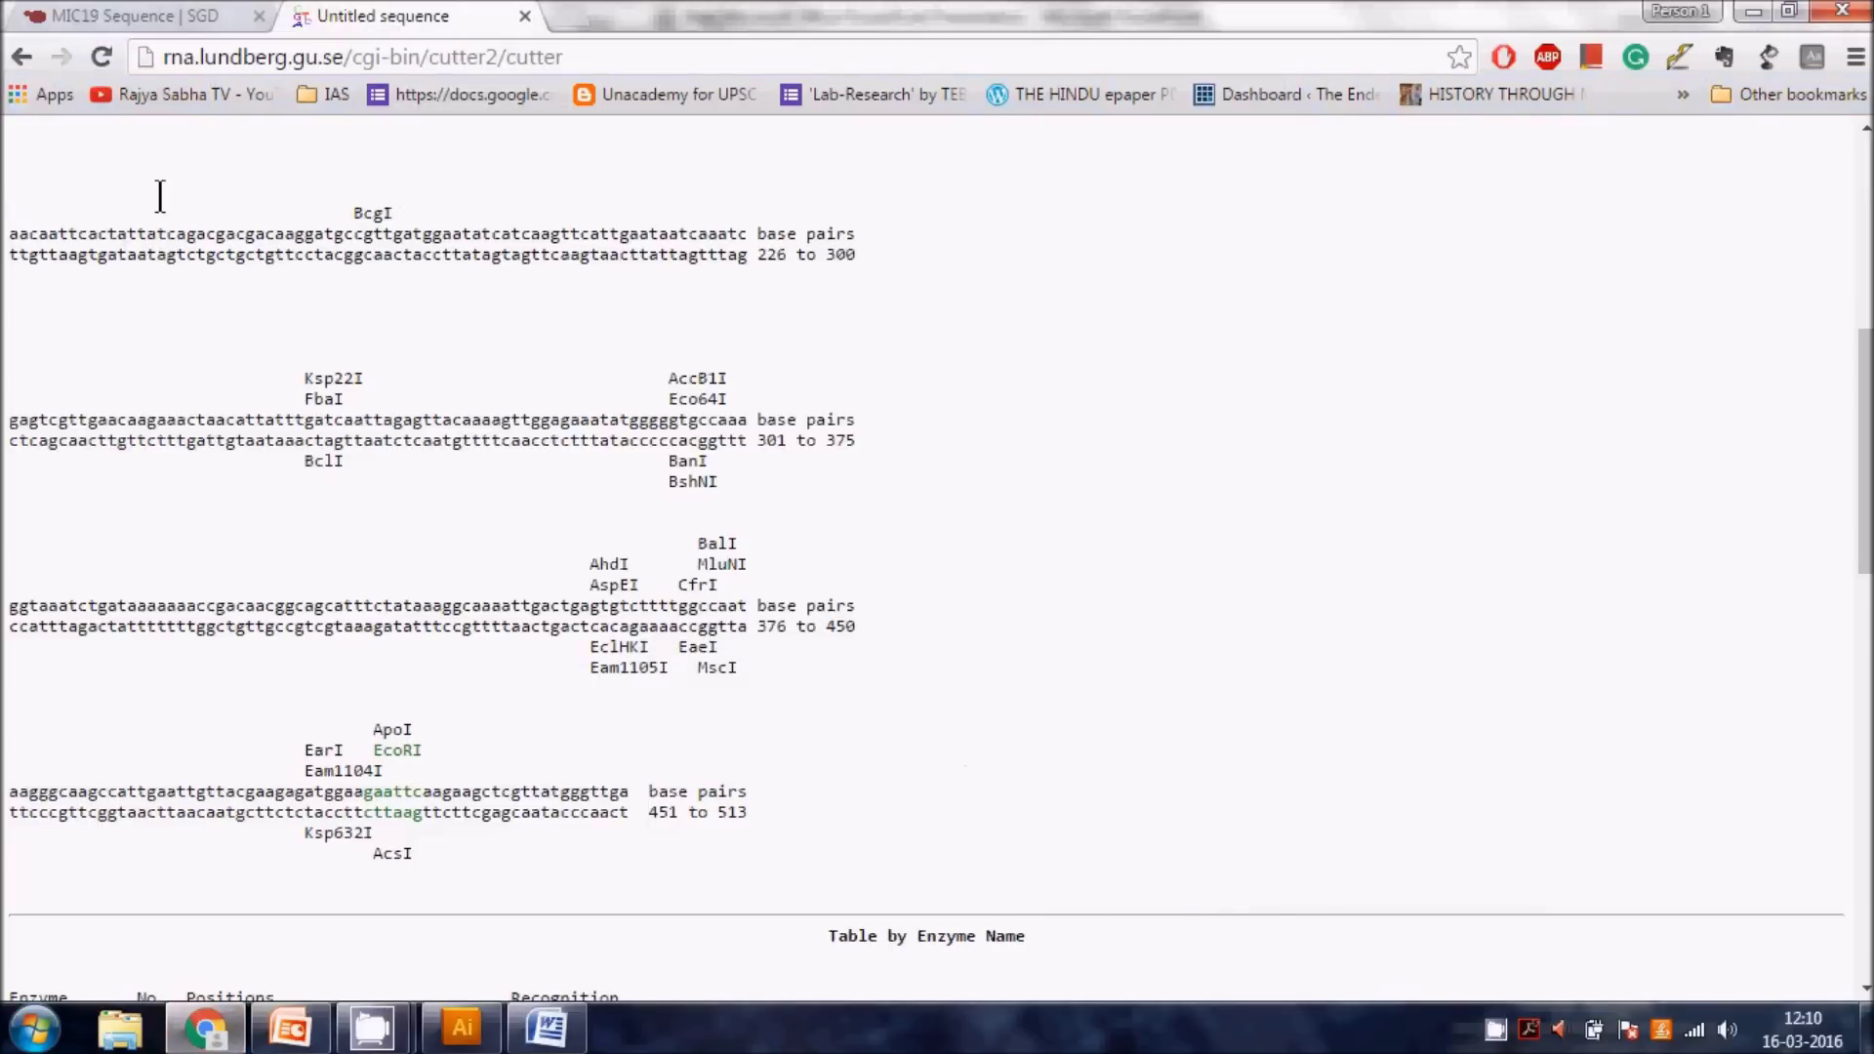
{"action": "scroll", "coordinate": [160, 195], "scroll_direction": "up", "scroll_amount": 7}
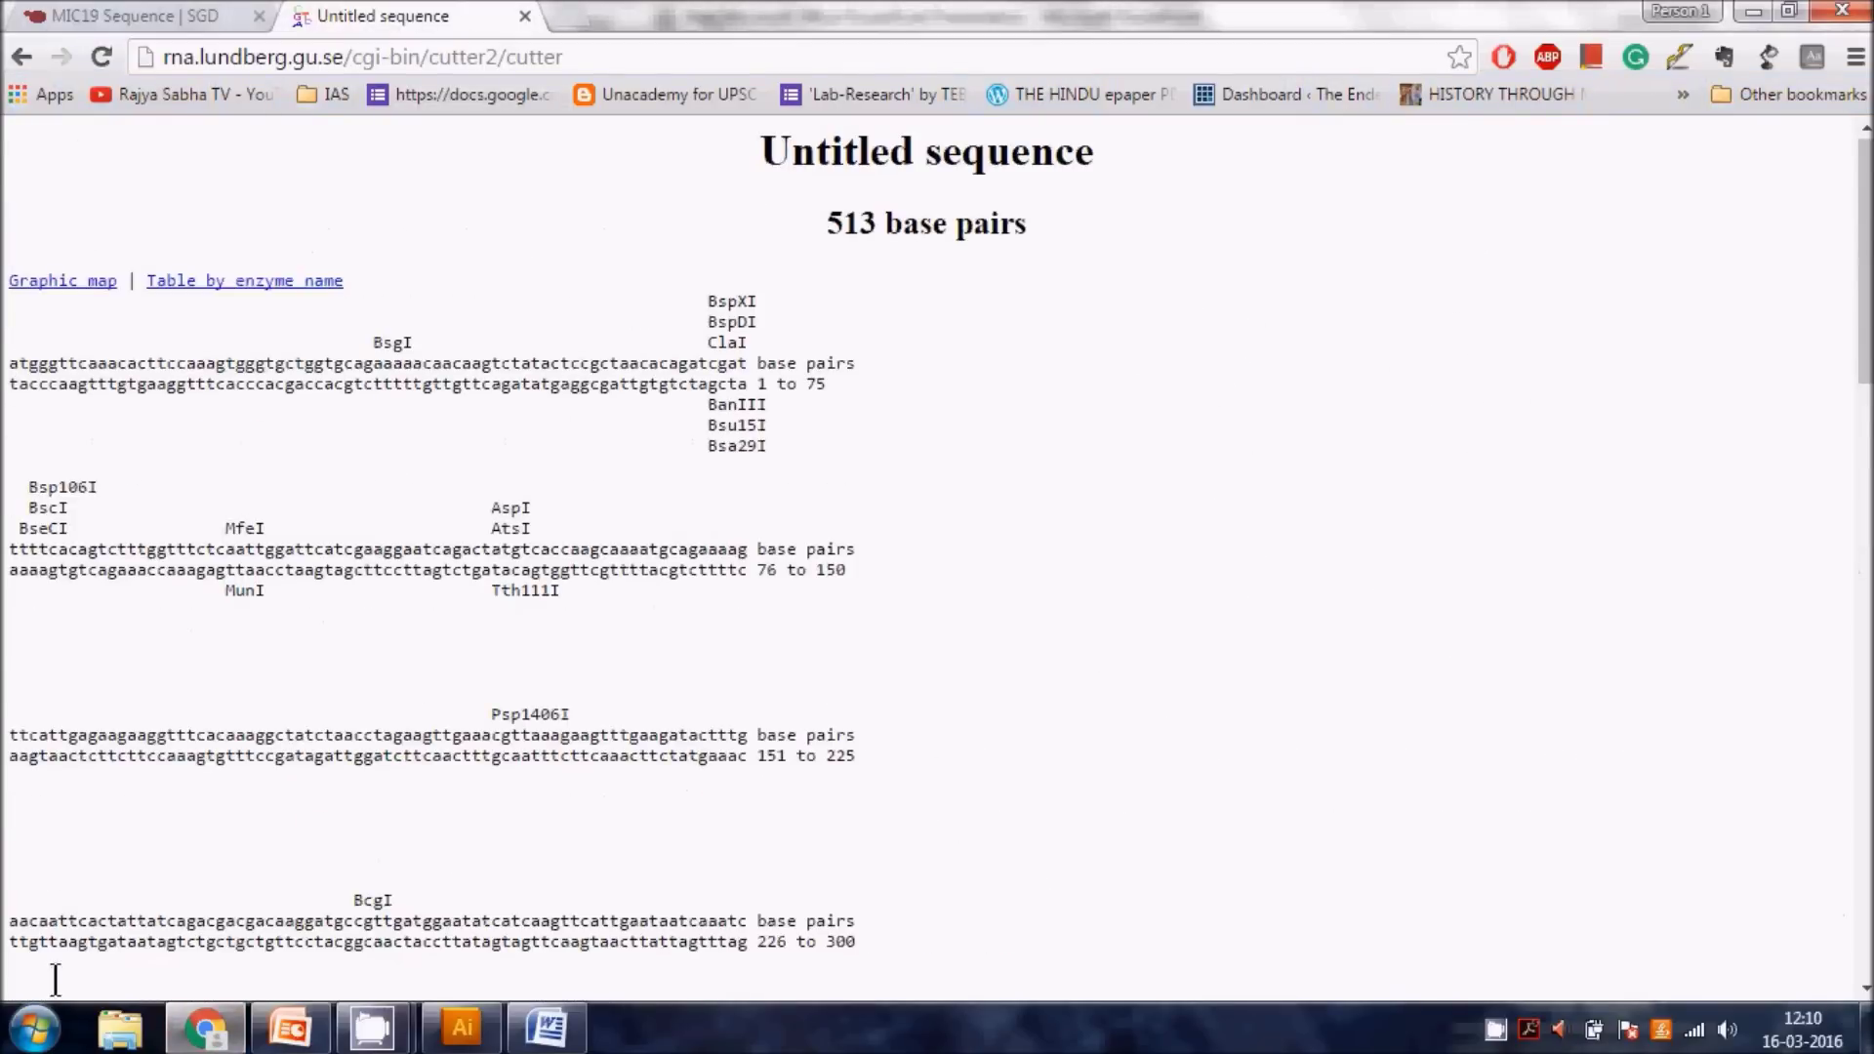
- Switch to PowerPoint, open blank slide 4 and activate the Rectangle shape tool
{"action": "left_click", "coordinate": [206, 1027]}
{"action": "left_click", "coordinate": [92, 587]}
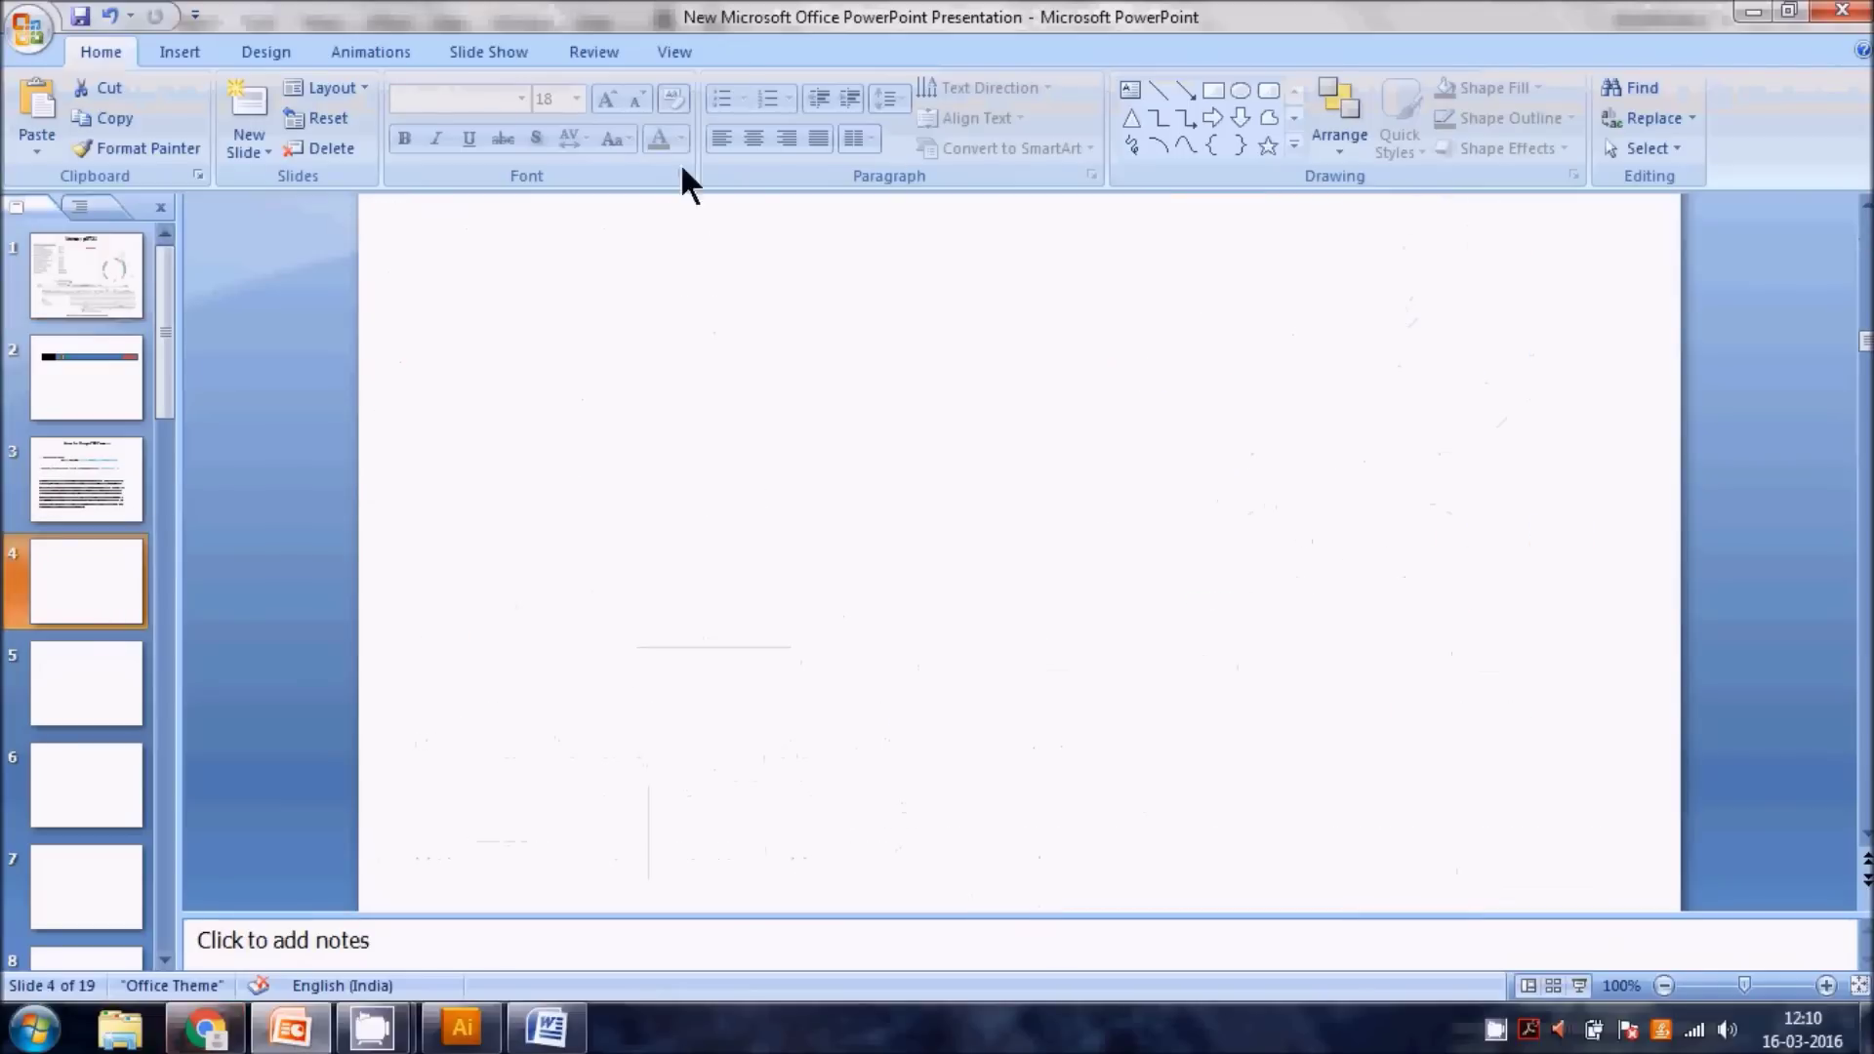
{"action": "left_click", "coordinate": [1213, 90]}
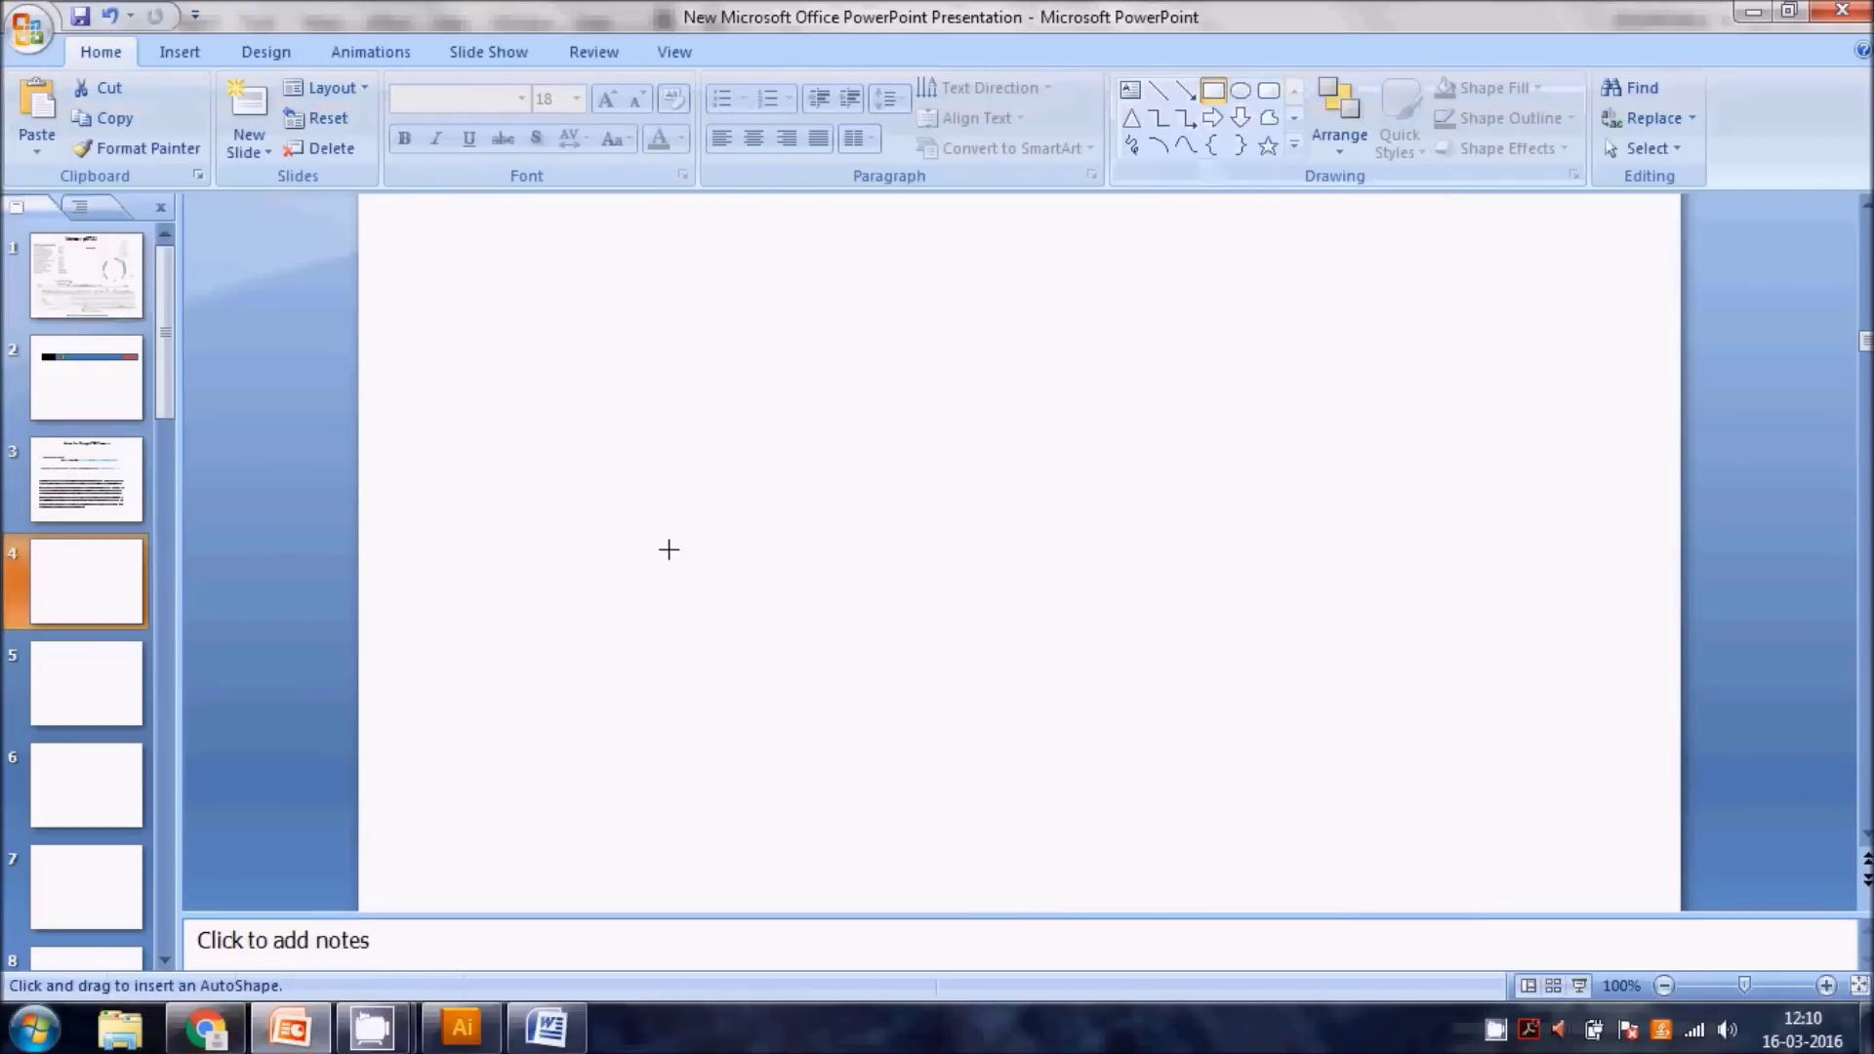
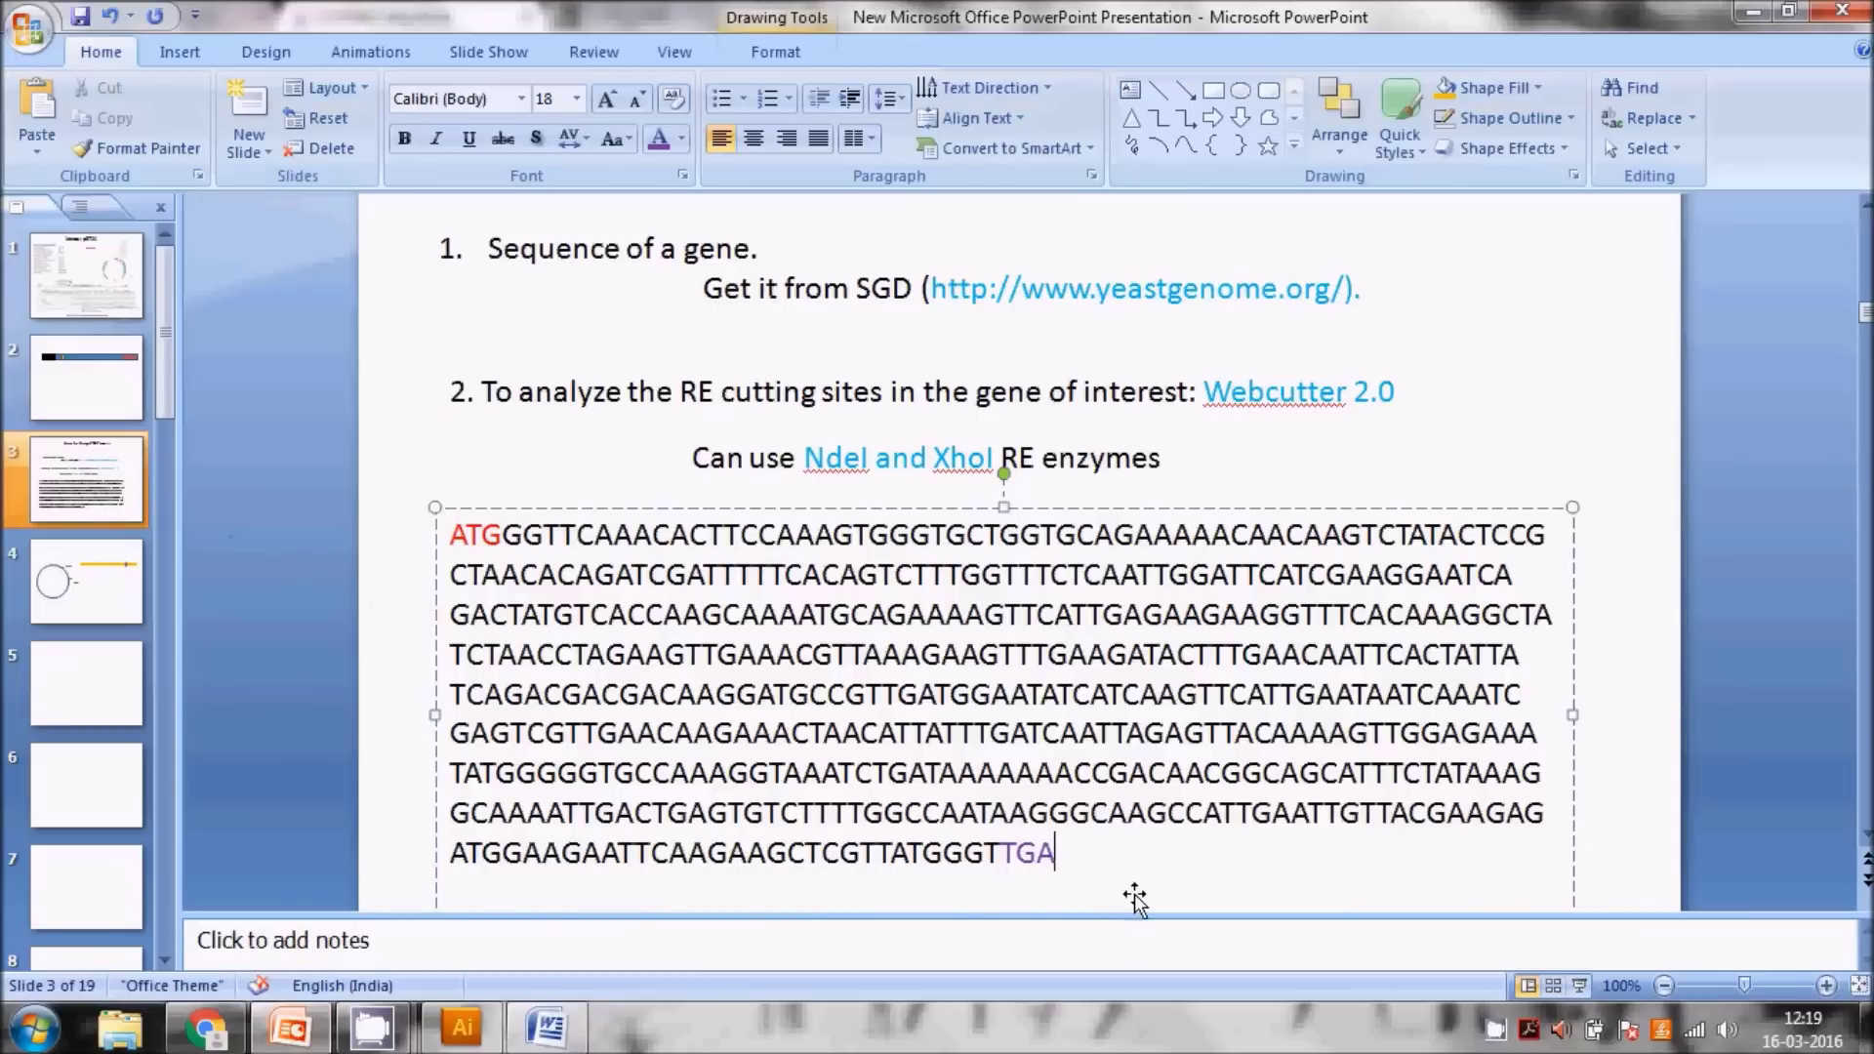
- Delete the TGA stop codon ending the sequence on slide 3 and check NdeI and XhoI in Webcutter's list of non-cutting enzymes
{"action": "key", "text": "BackSpace"}
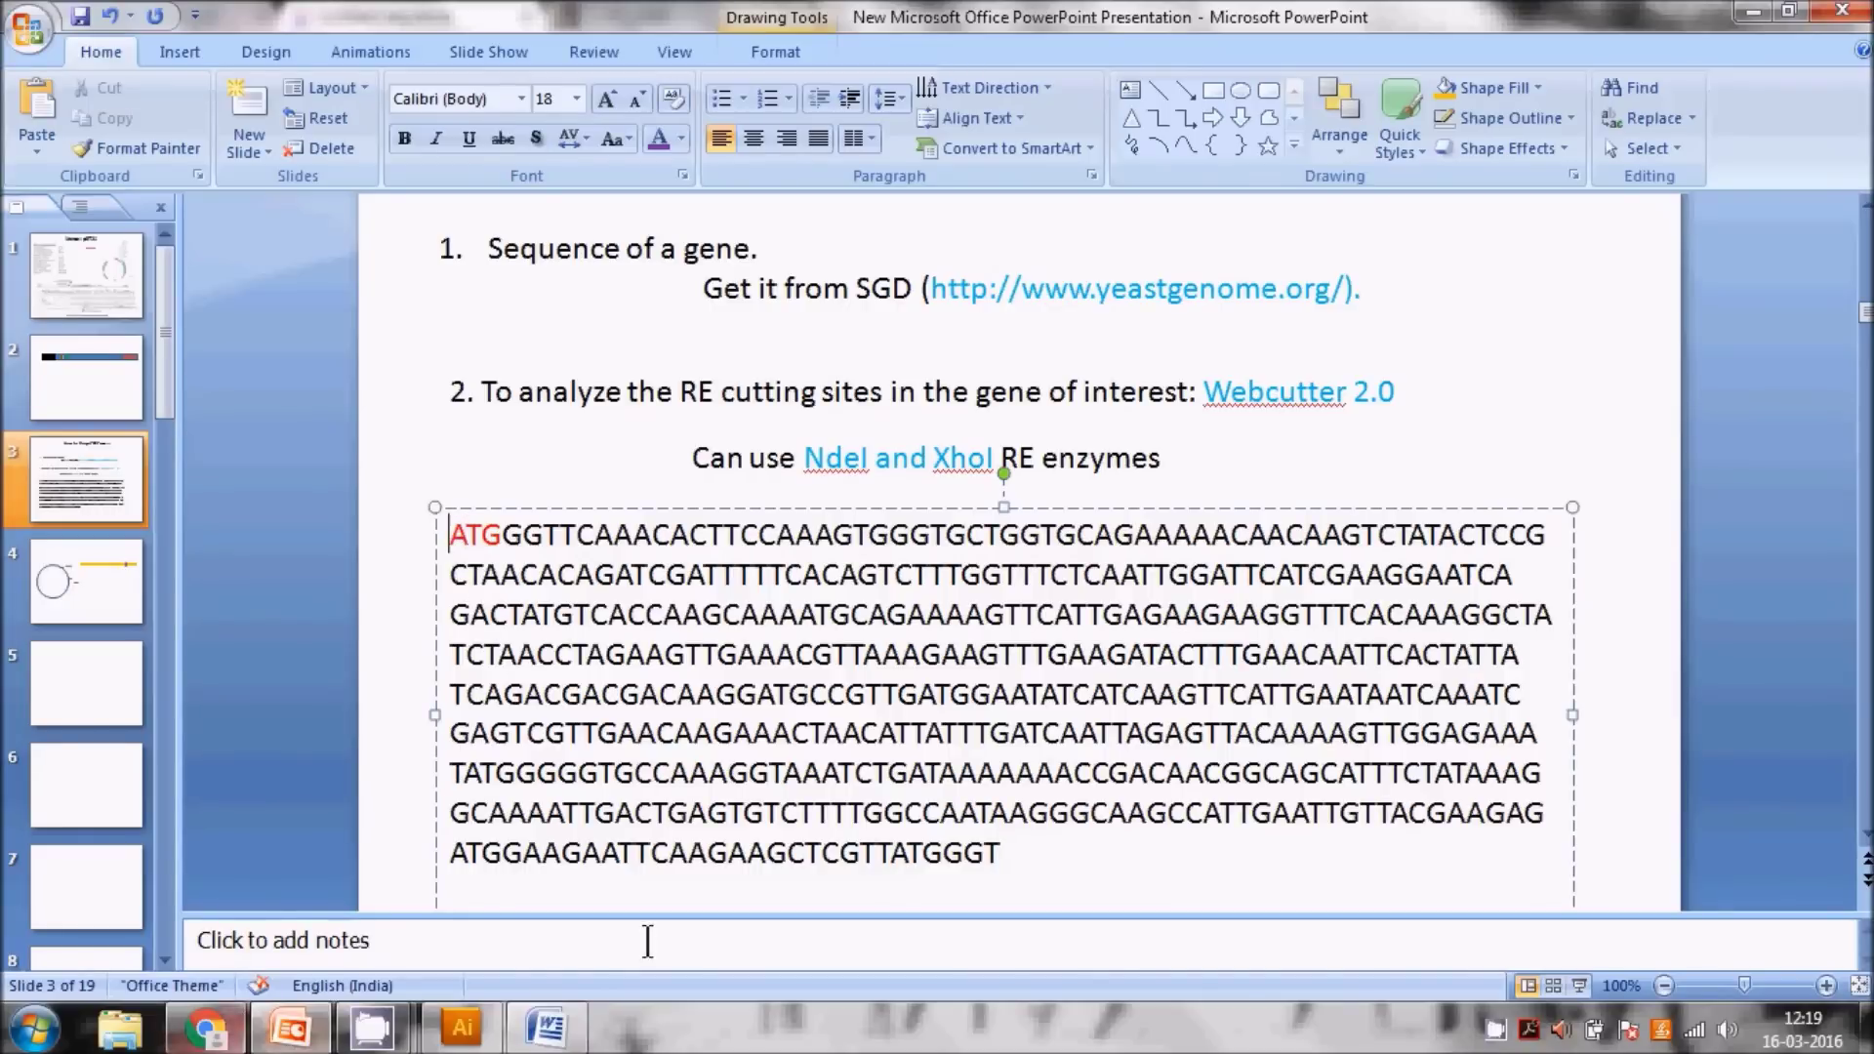
{"action": "left_click", "coordinate": [190, 1035]}
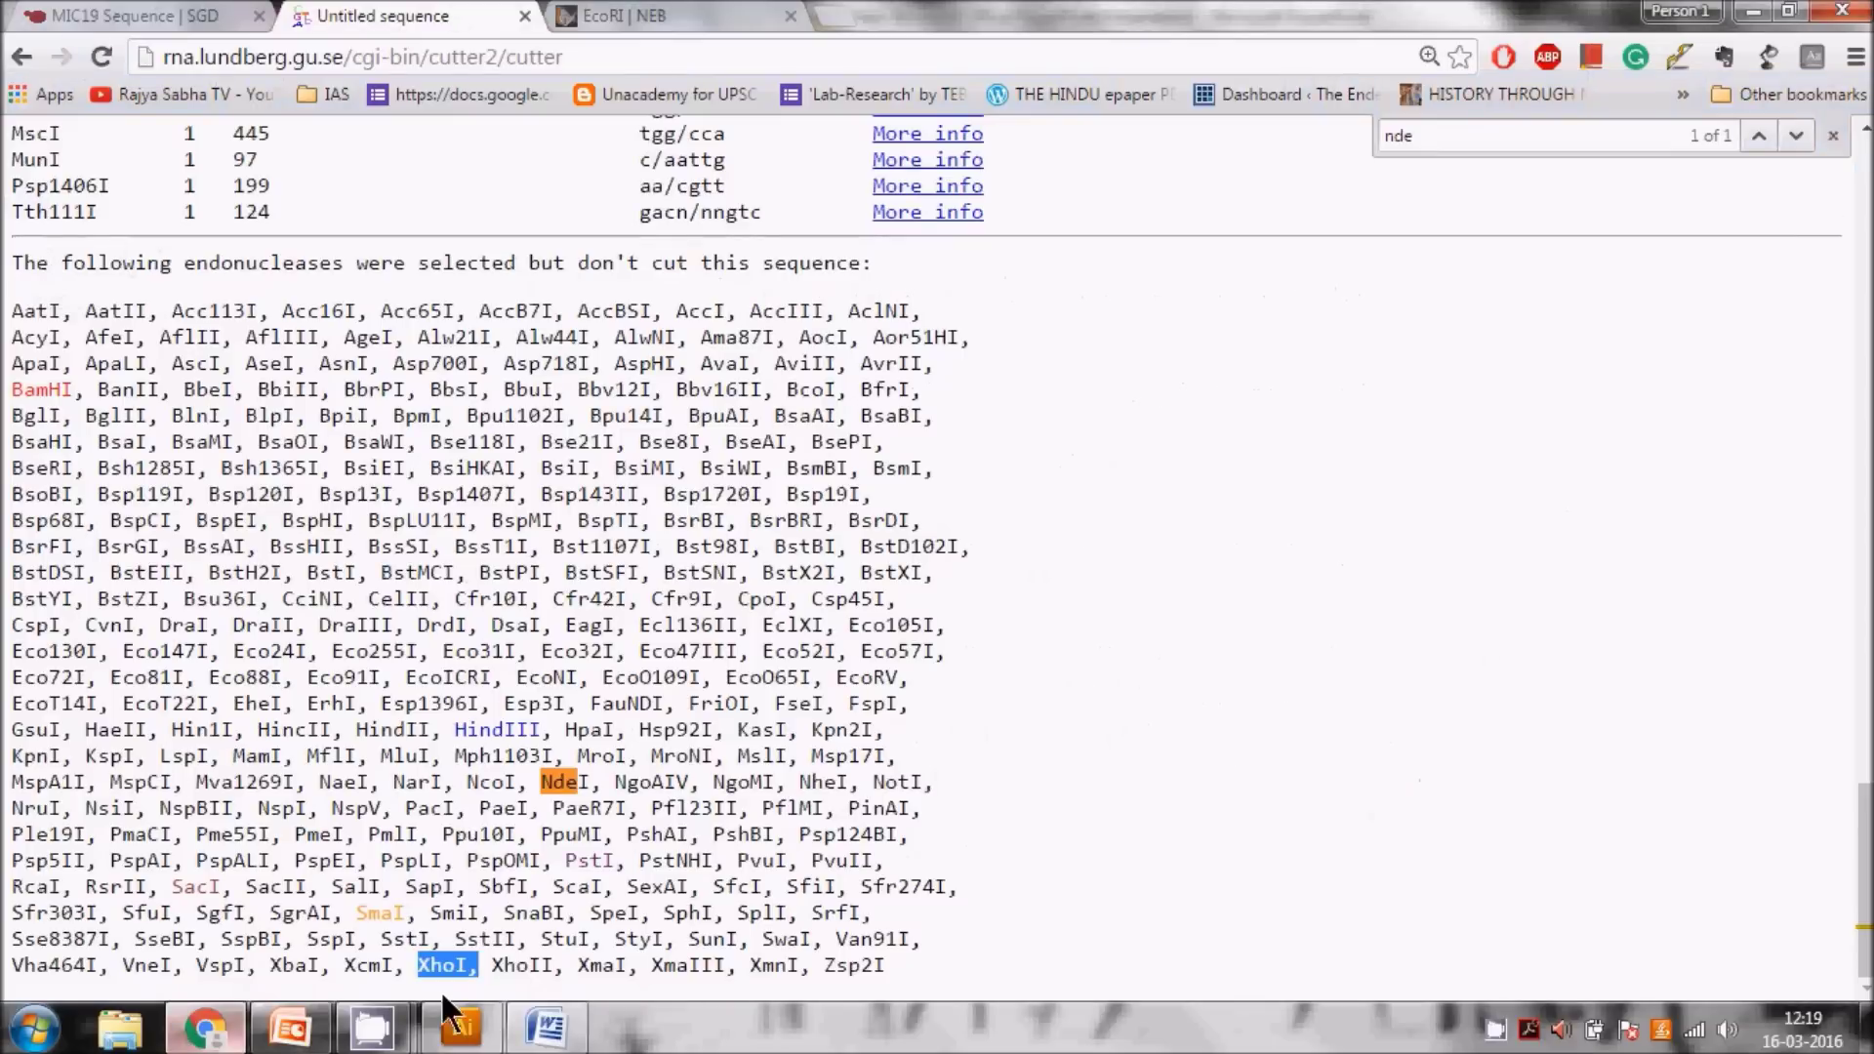
{"action": "left_click", "coordinate": [232, 1034]}
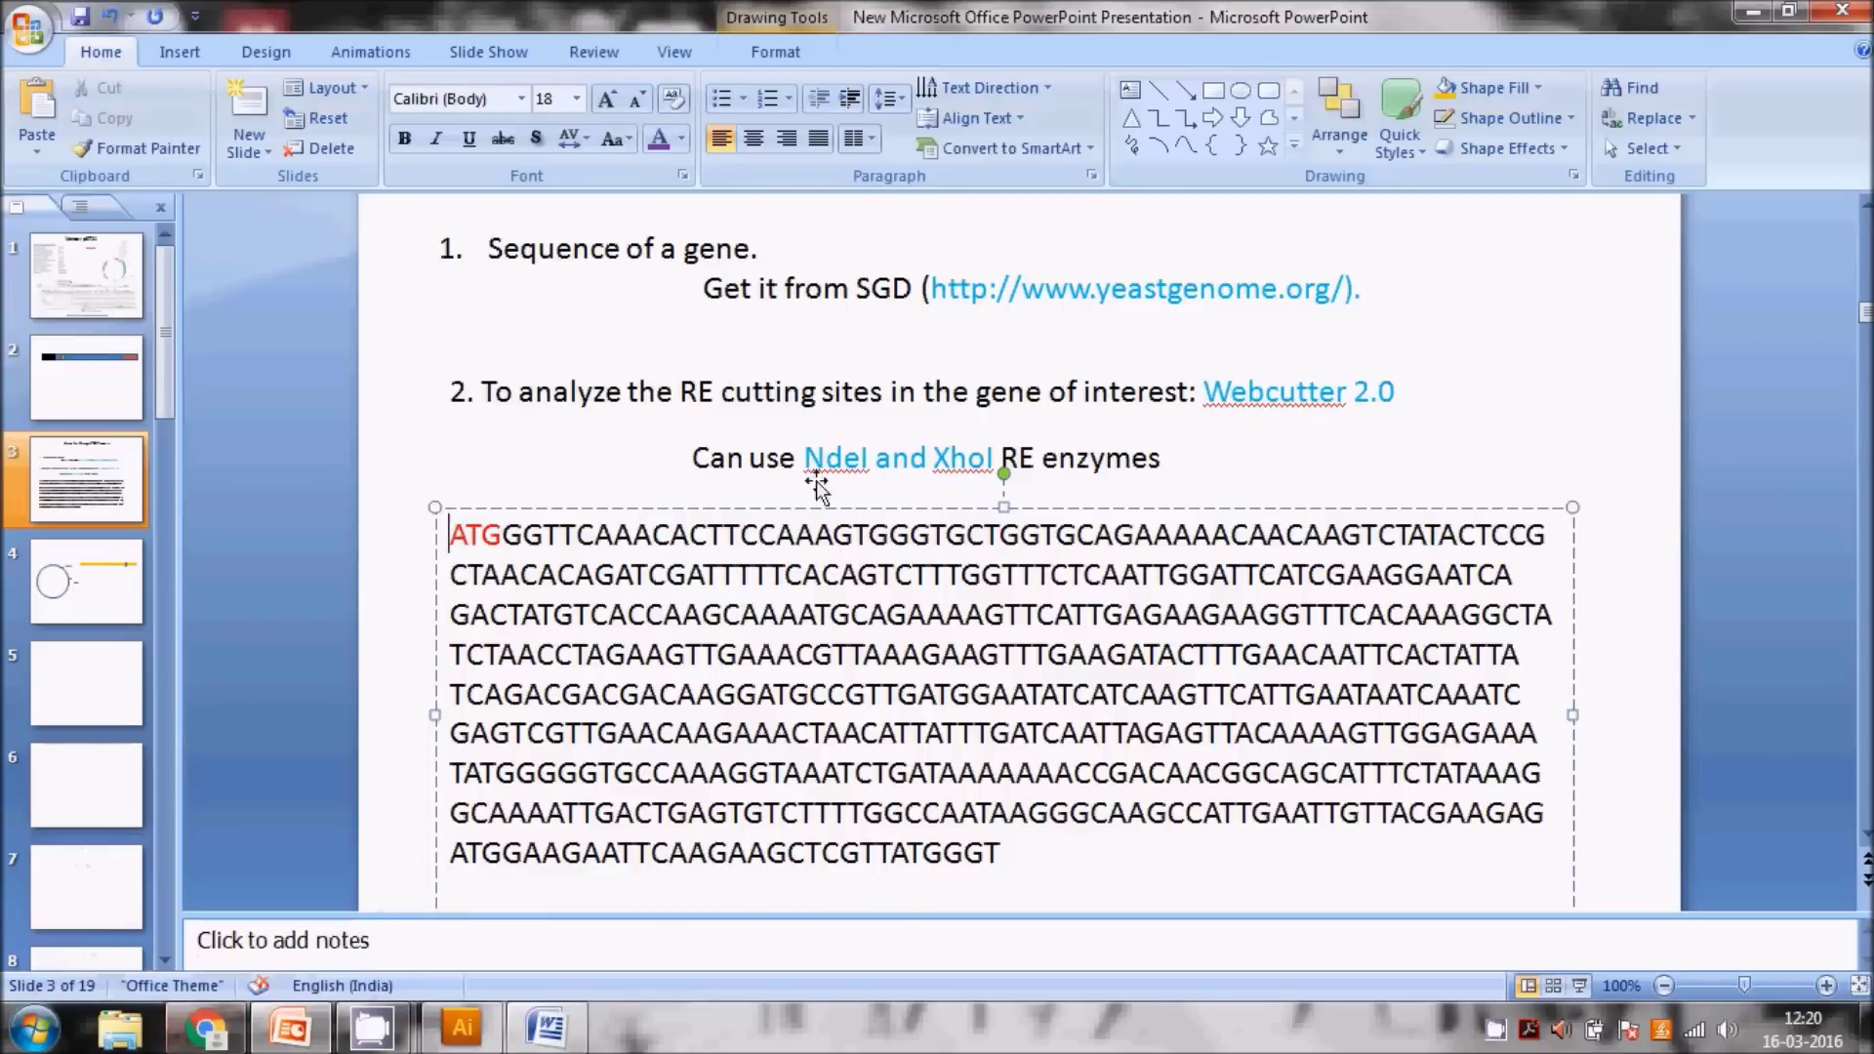
- Switch to Chrome, search for "NDE1 NEB" in place of the EcoRI page and view the recognition site on NEB's NdeI page
{"action": "left_click", "coordinate": [207, 1030]}
{"action": "left_click", "coordinate": [595, 16]}
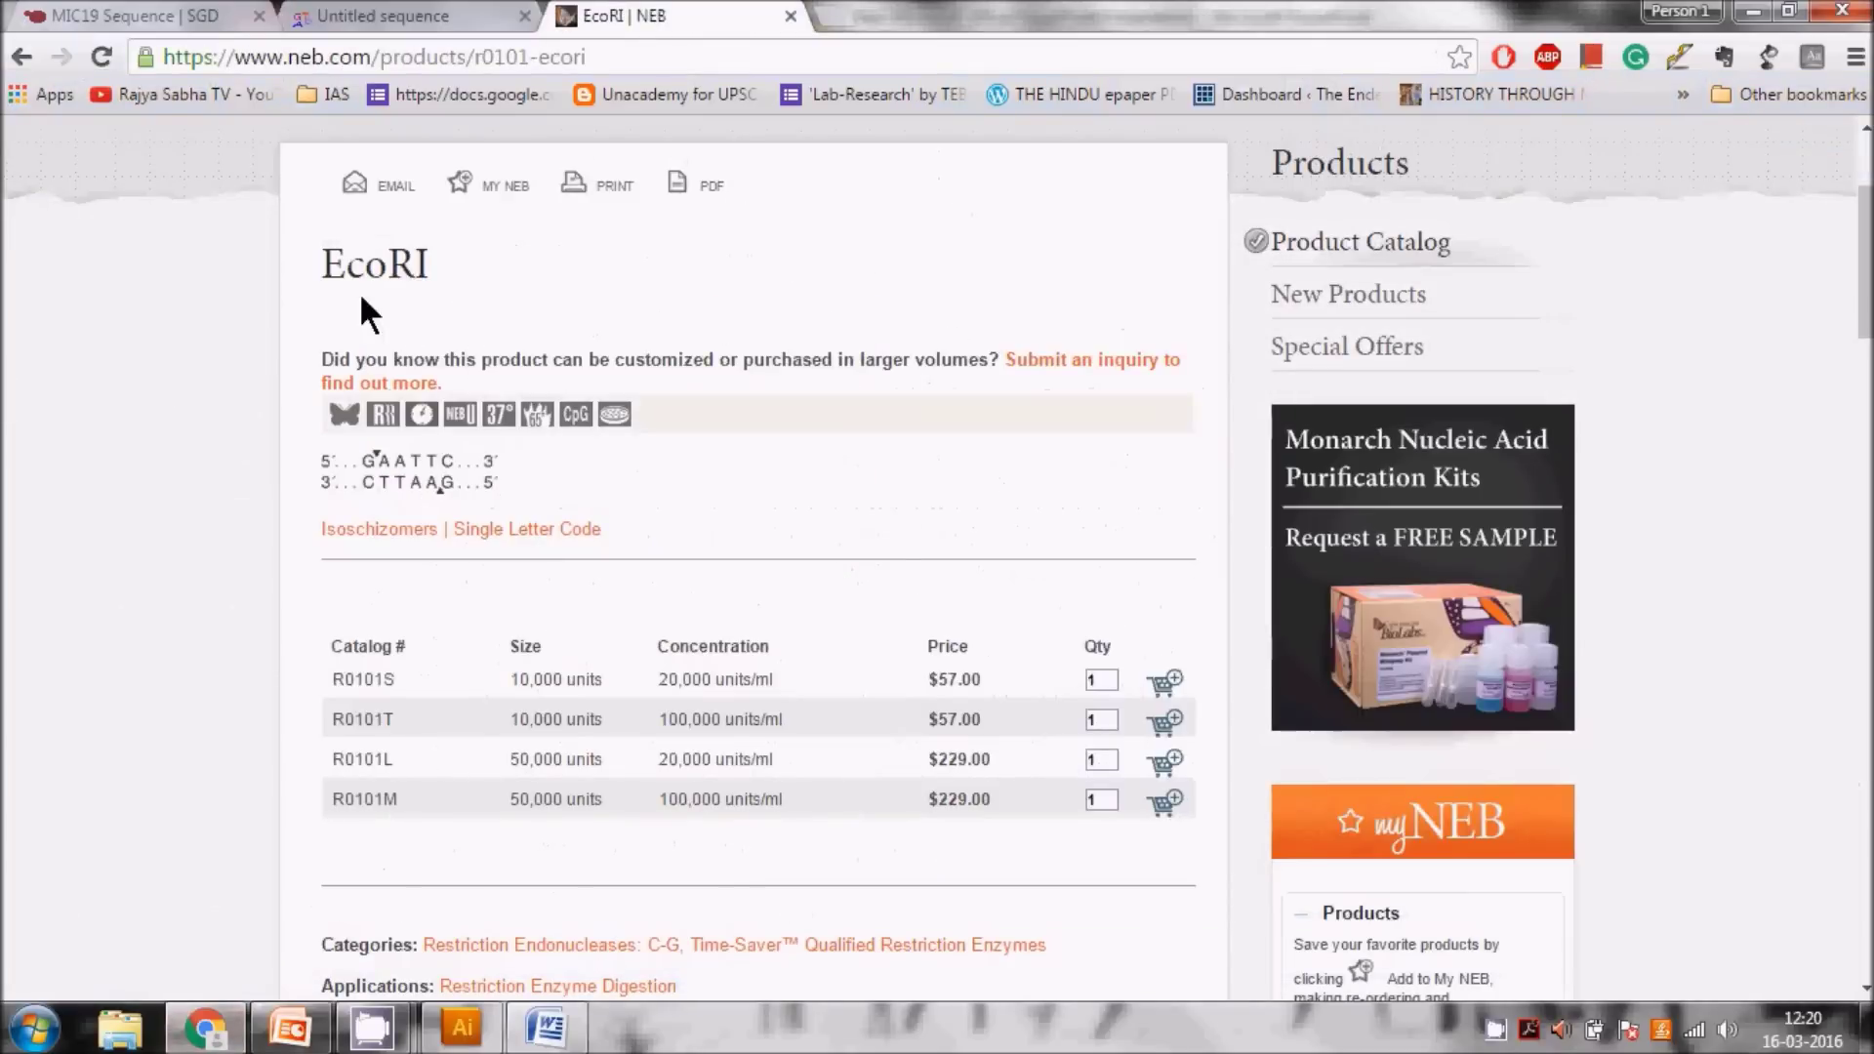
{"action": "left_click", "coordinate": [543, 57]}
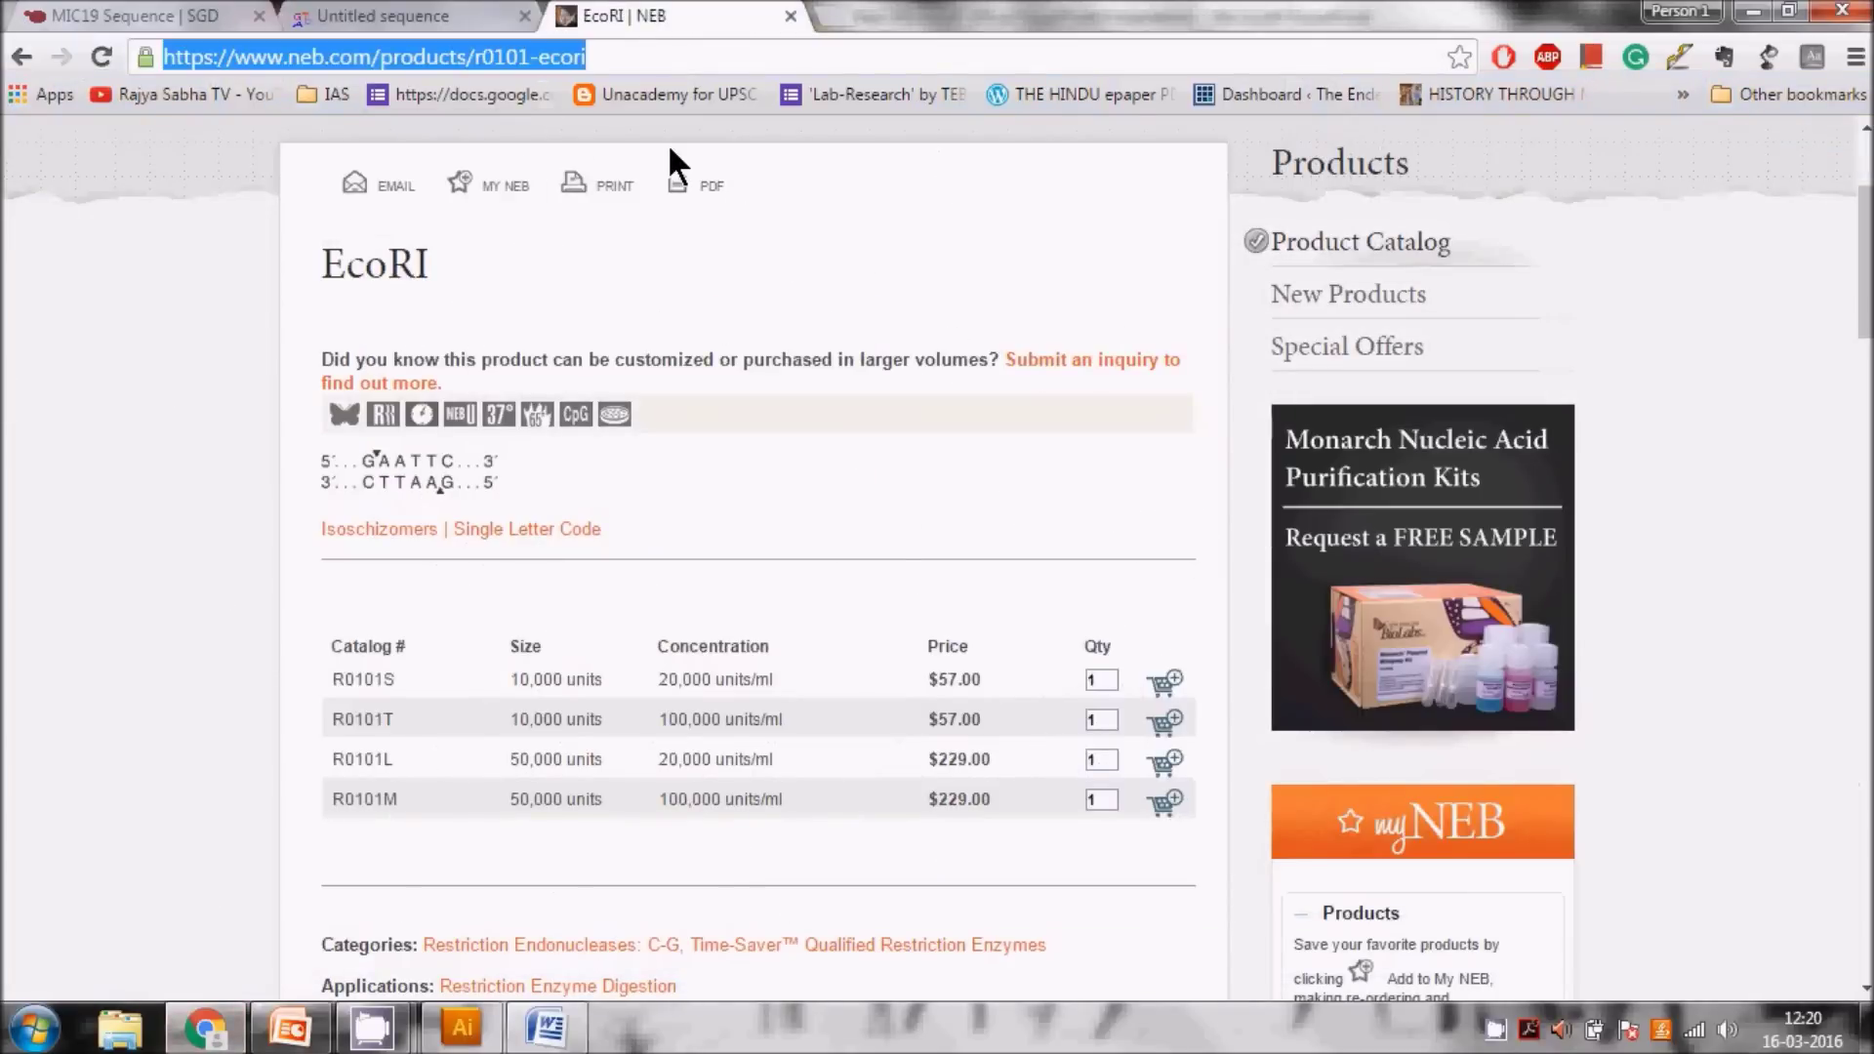
{"action": "type", "text": "NDE1 NEB"}
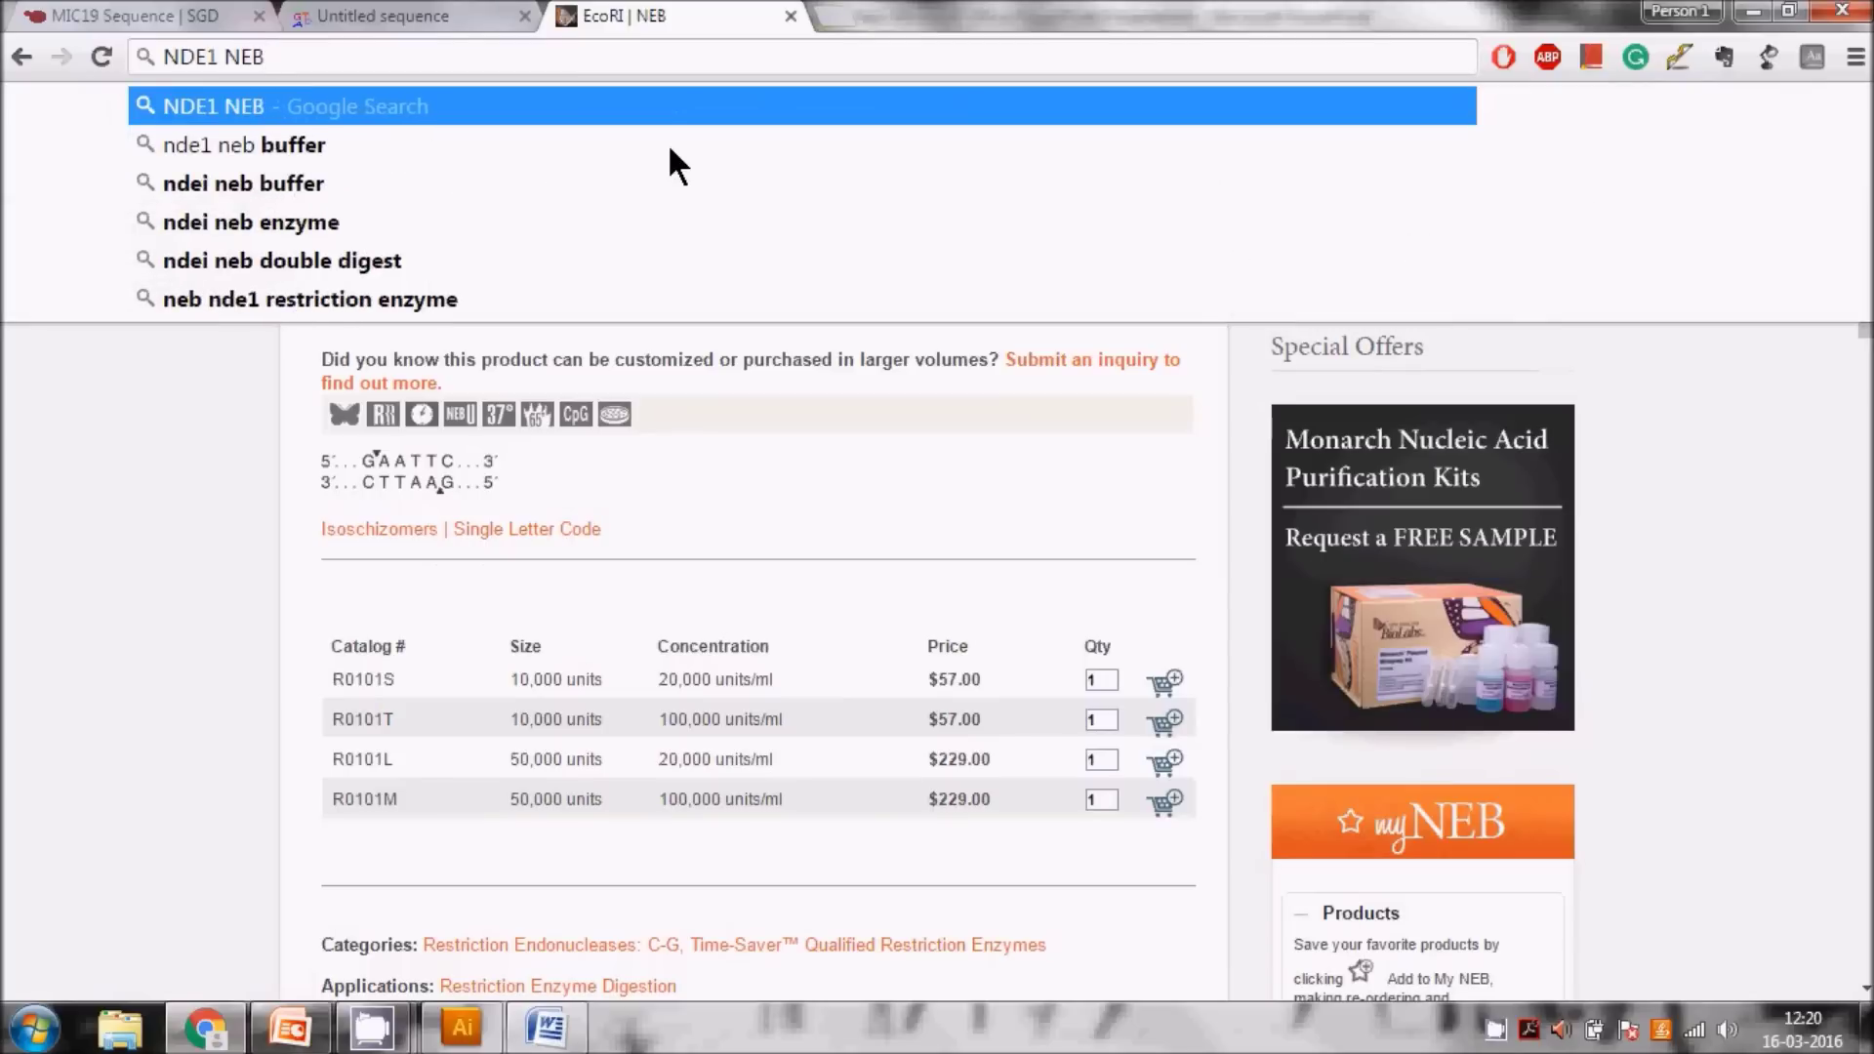
{"action": "key", "text": "Return"}
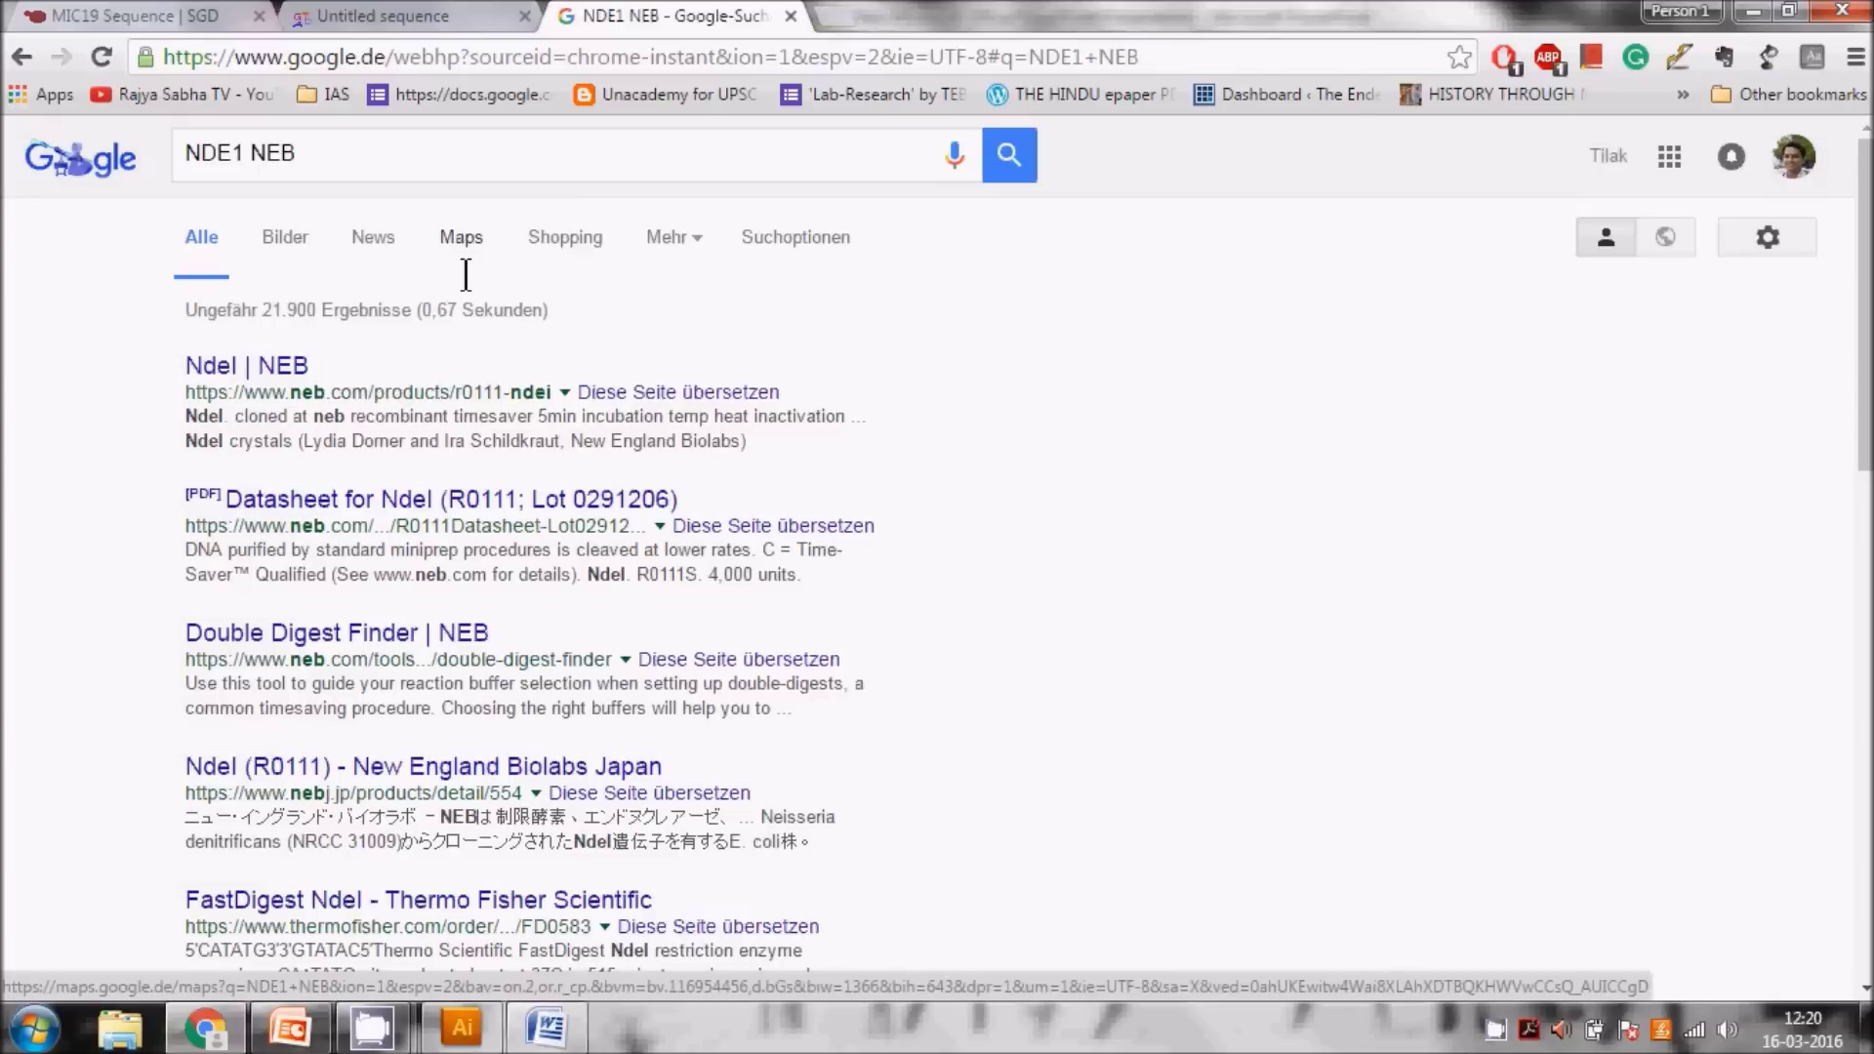
{"action": "left_click", "coordinate": [249, 366]}
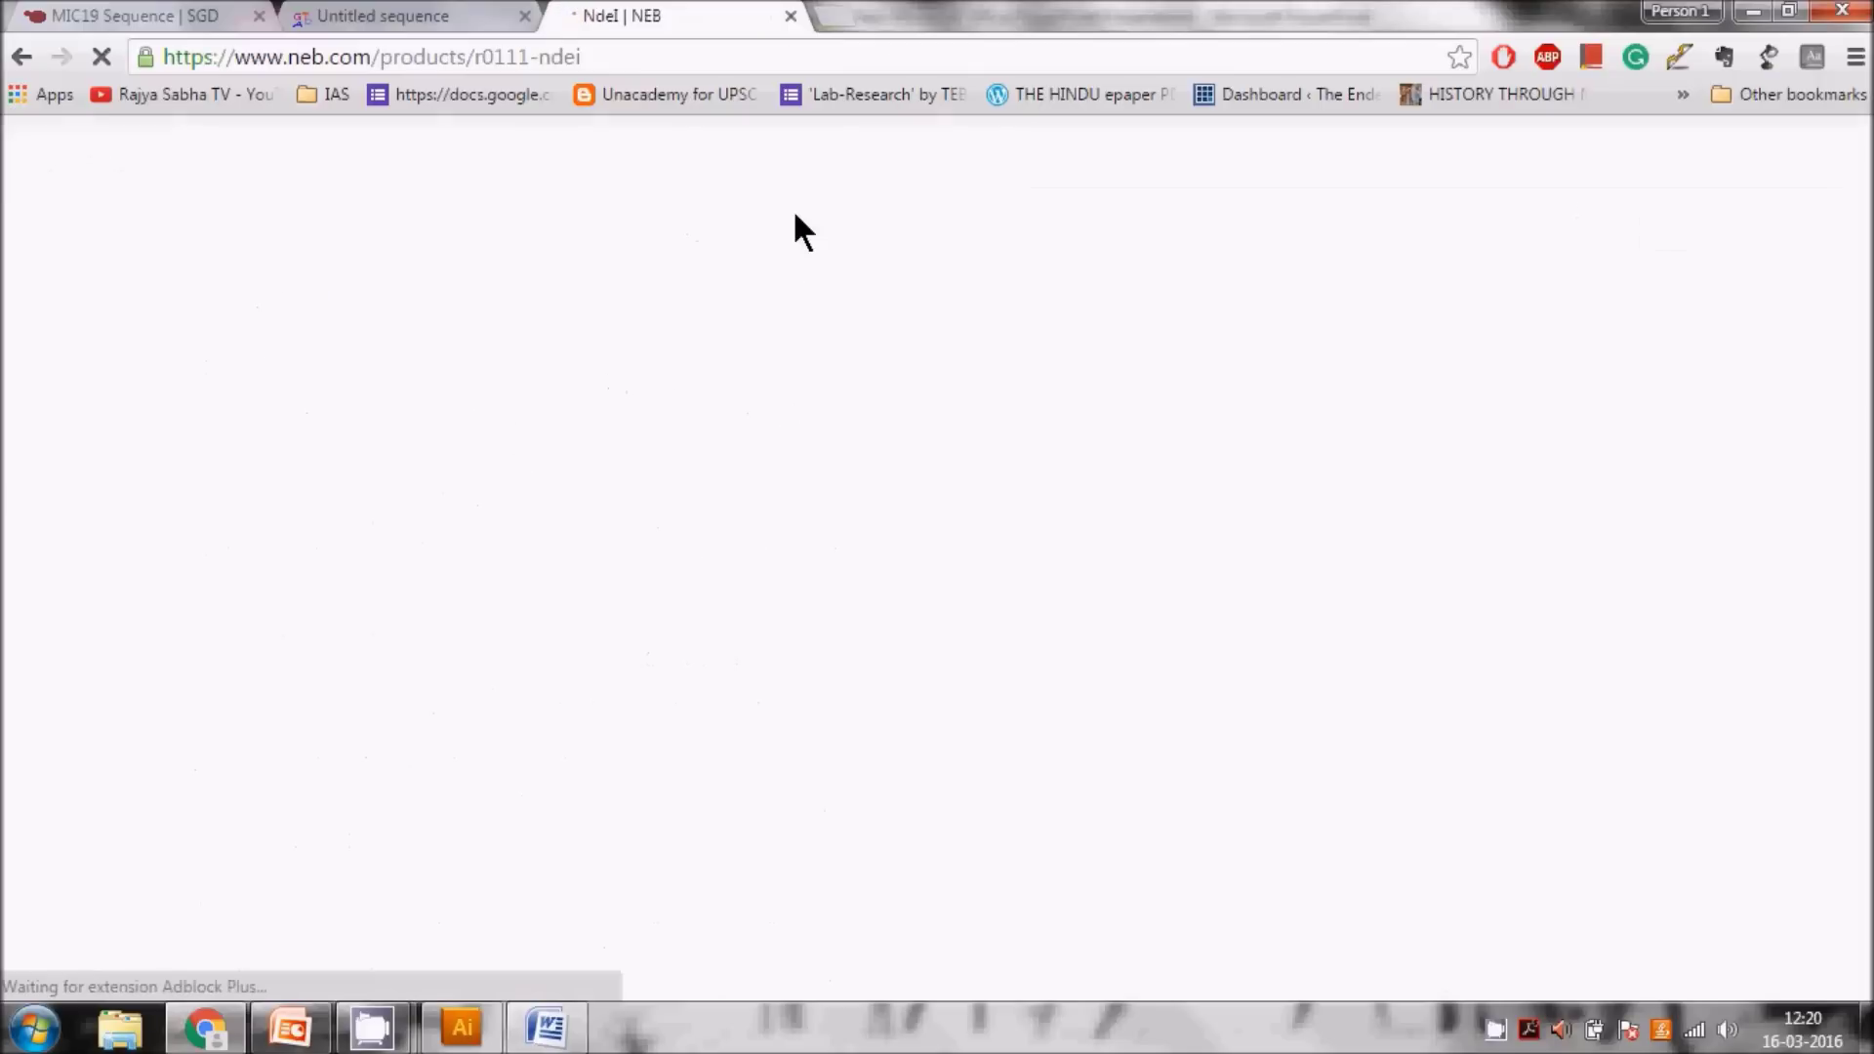
{"action": "scroll", "coordinate": [1003, 661], "scroll_direction": "down", "scroll_amount": 3}
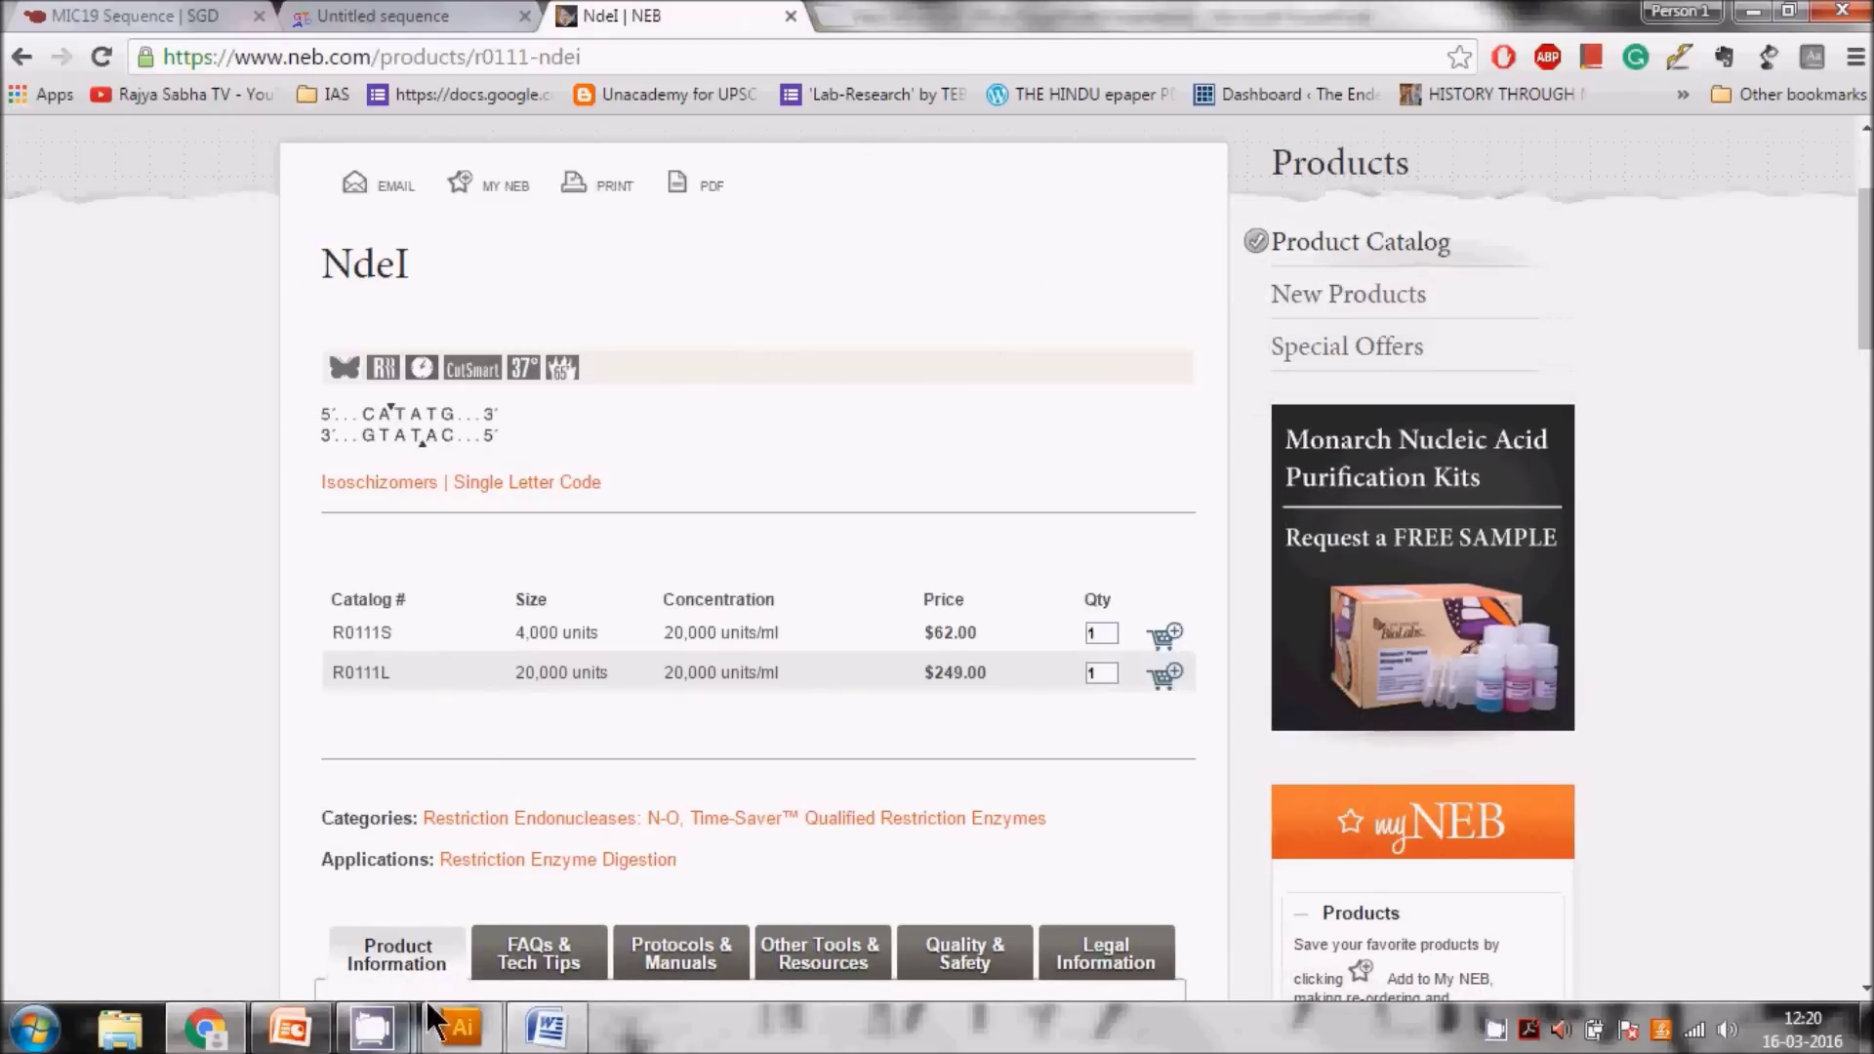
- Return to PowerPoint and insert the NdeI site CATATG in front of the ATG start codon of the sequence
{"action": "left_click", "coordinate": [289, 1028]}
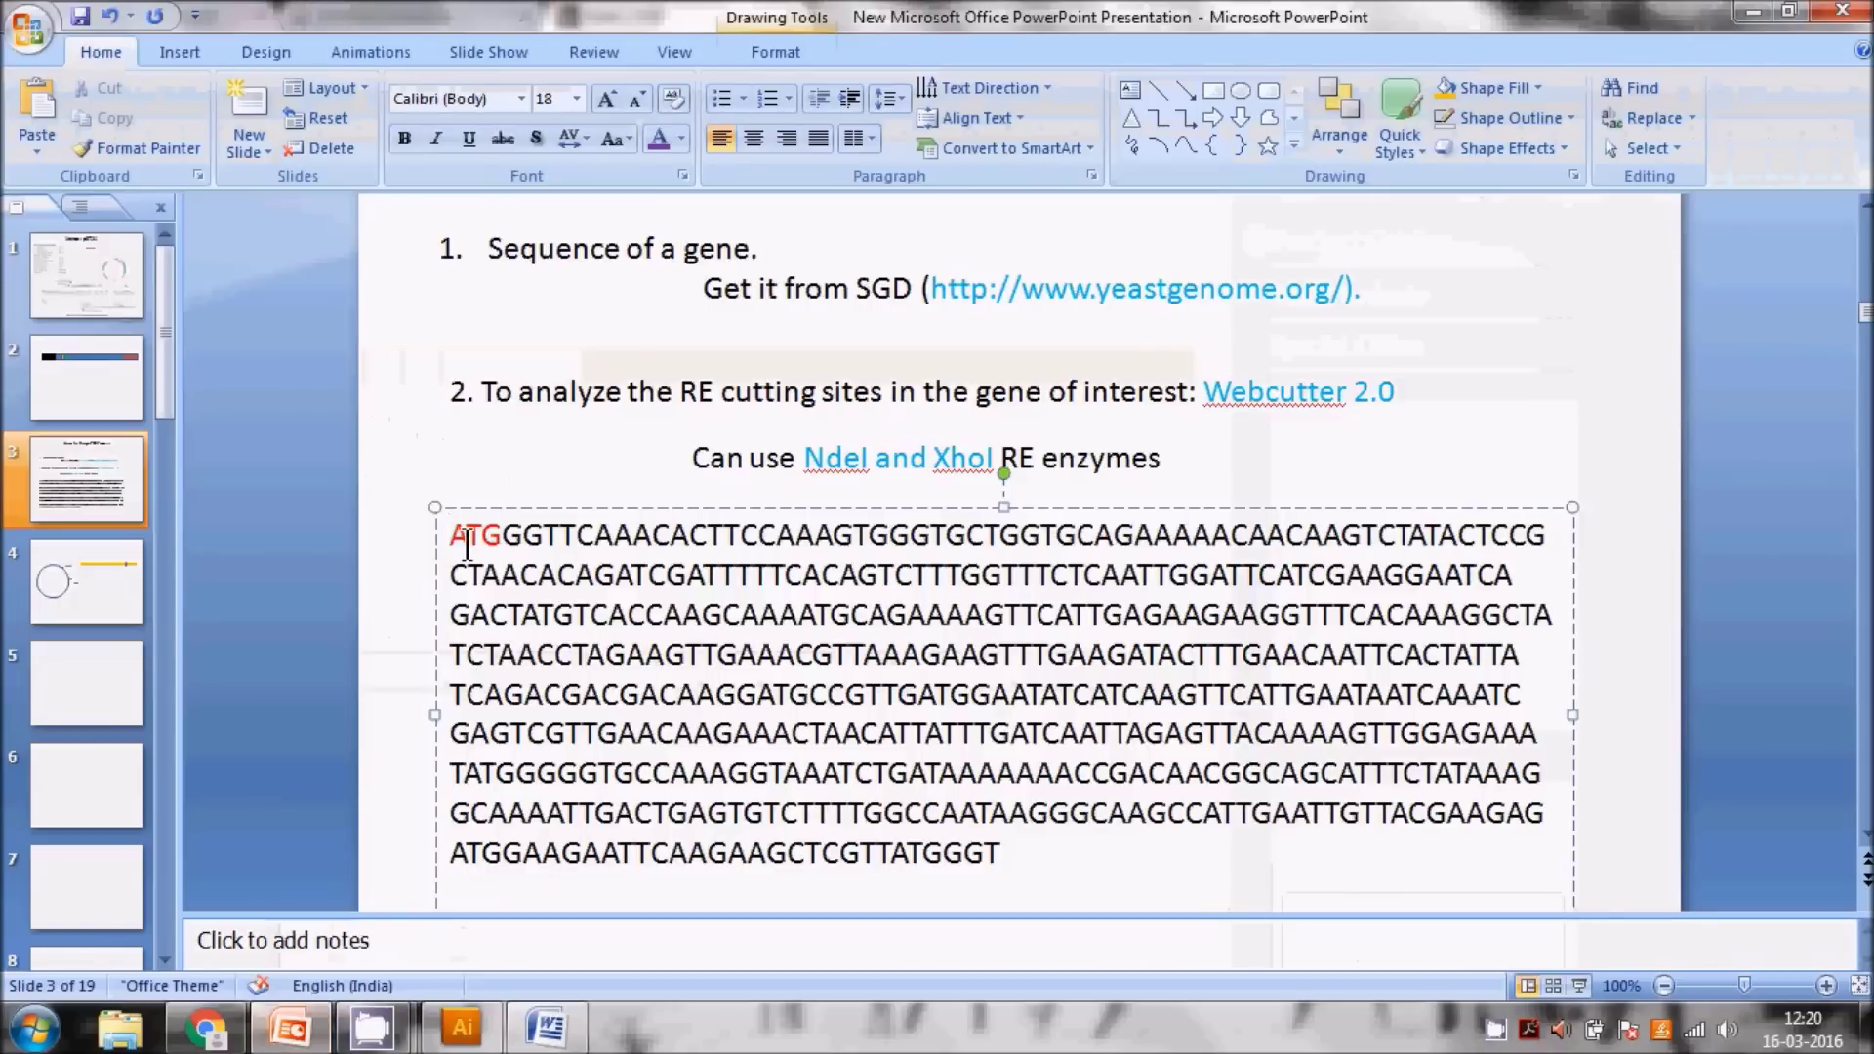
{"action": "type", "text": "CAT"}
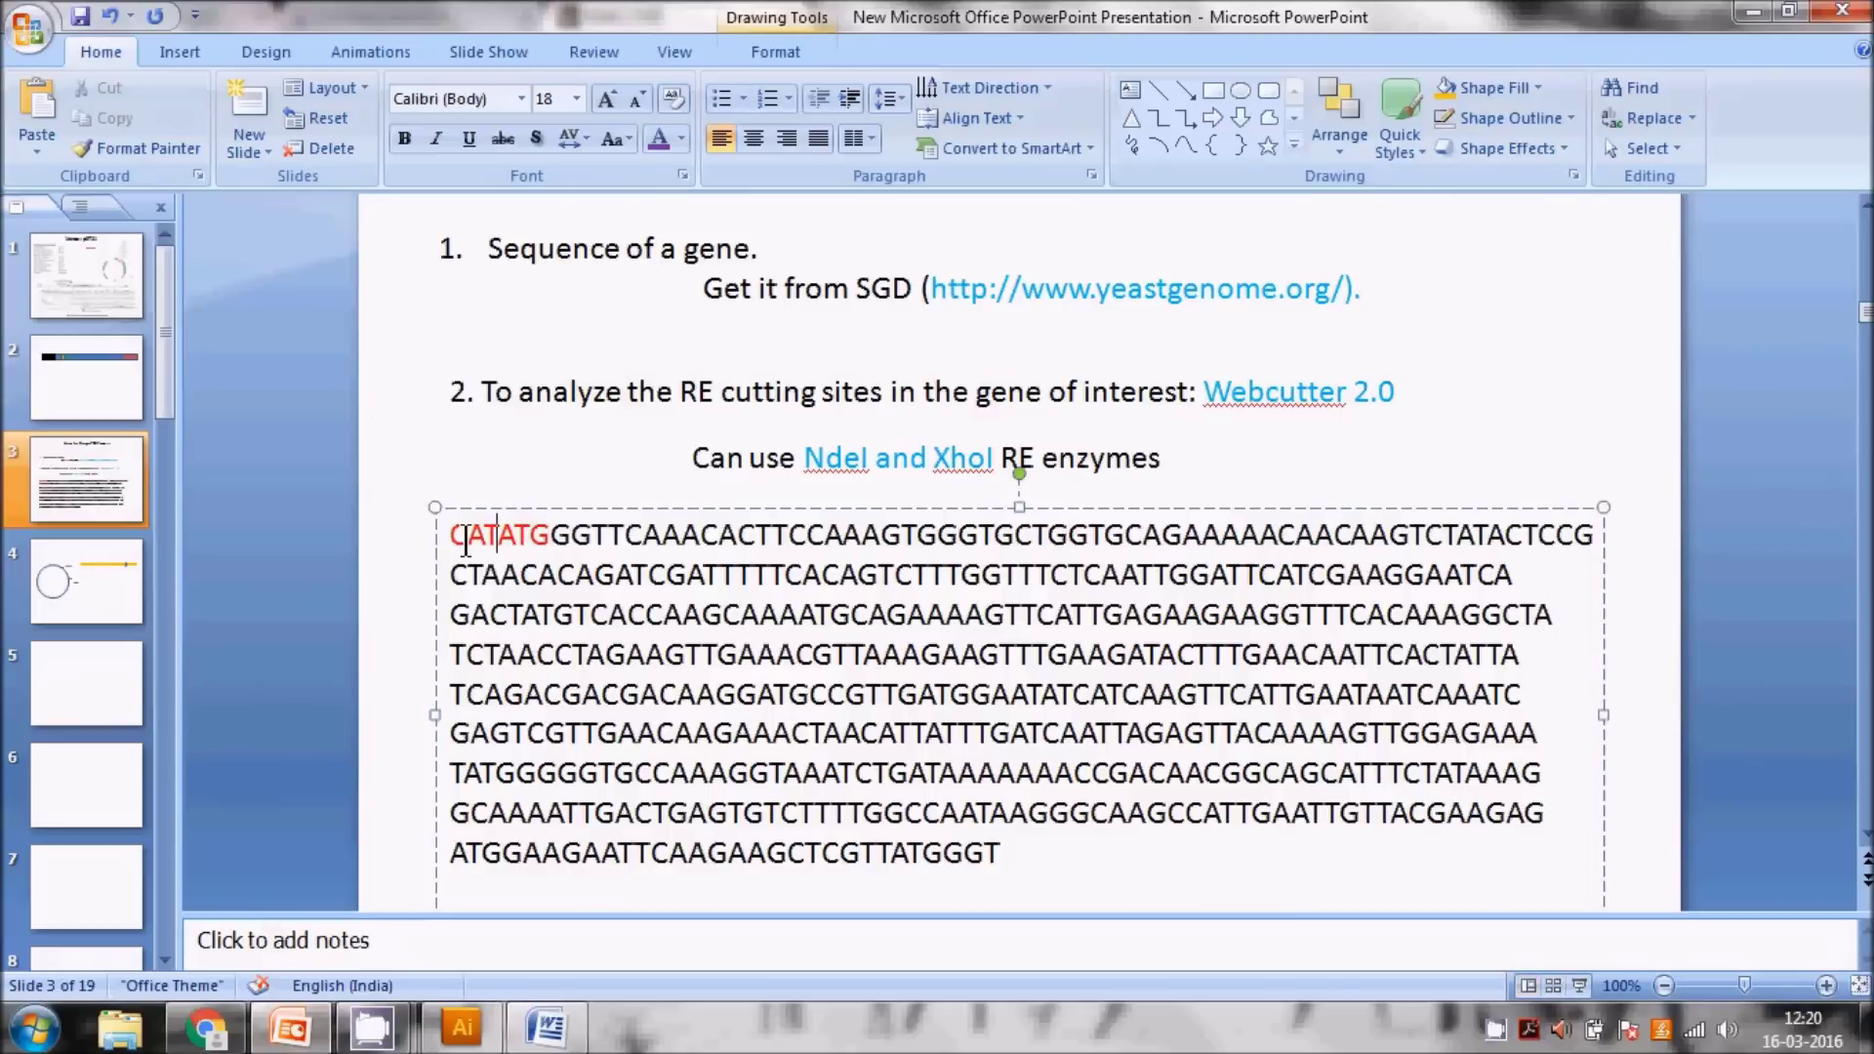
{"action": "type", "text": "ATG"}
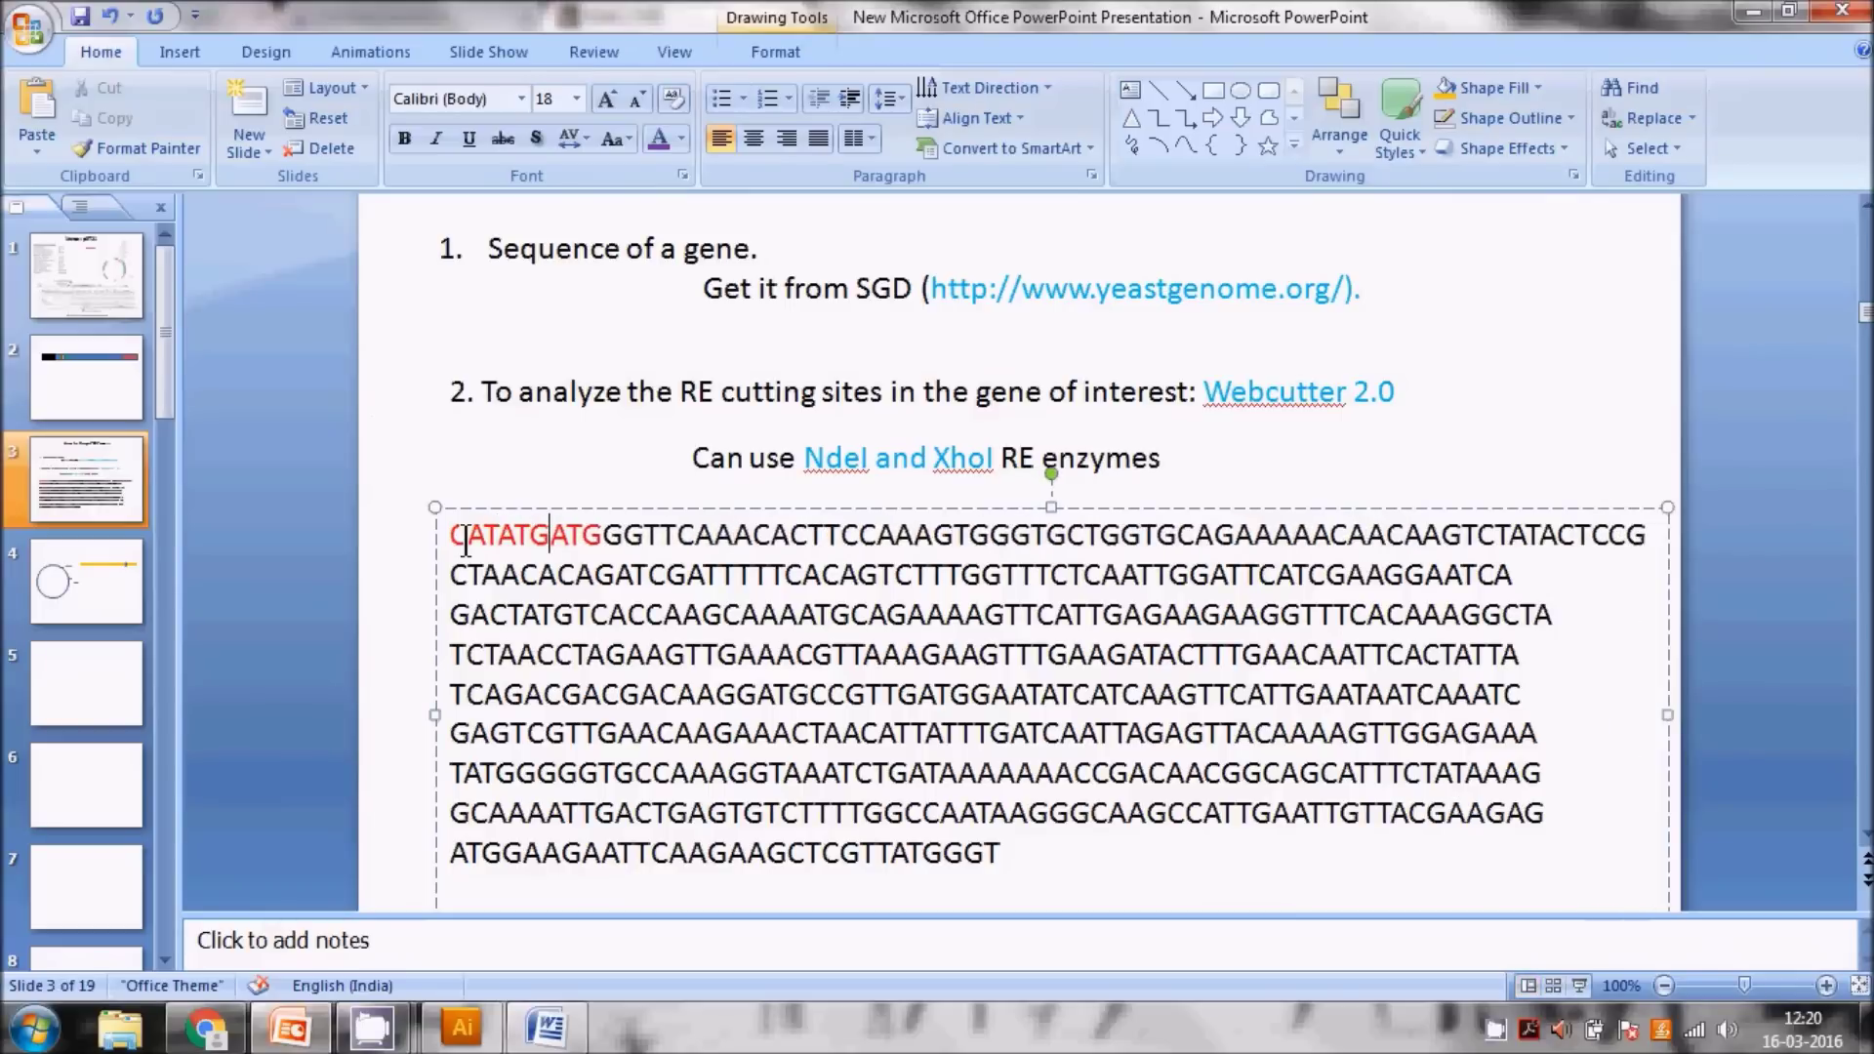
- Color the inserted CATATG at the start of the sequence light purple and deselect the text box
{"action": "key", "text": "shift+Left"}
{"action": "key", "text": "shift+Left"}
{"action": "key", "text": "shift+Left"}
{"action": "key", "text": "shift+Left"}
{"action": "key", "text": "shift+Left"}
{"action": "key", "text": "shift+Left"}
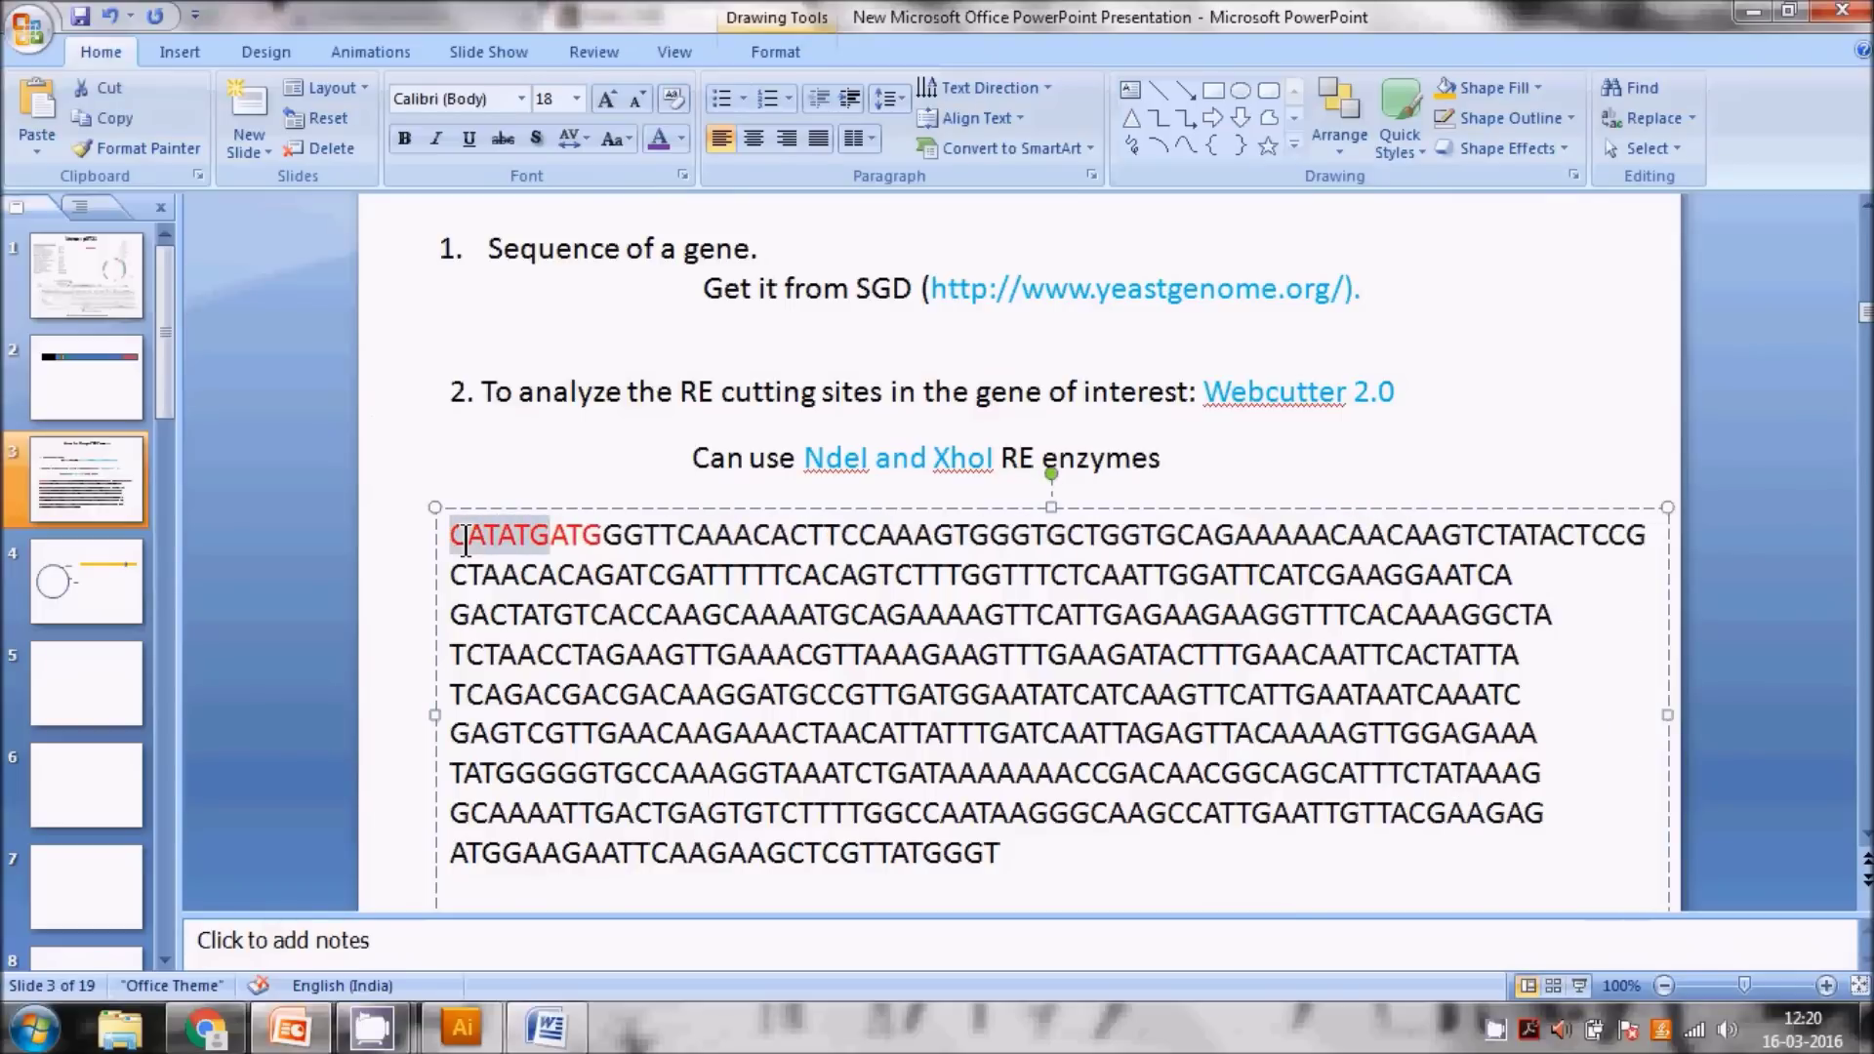
{"action": "left_click", "coordinate": [679, 137]}
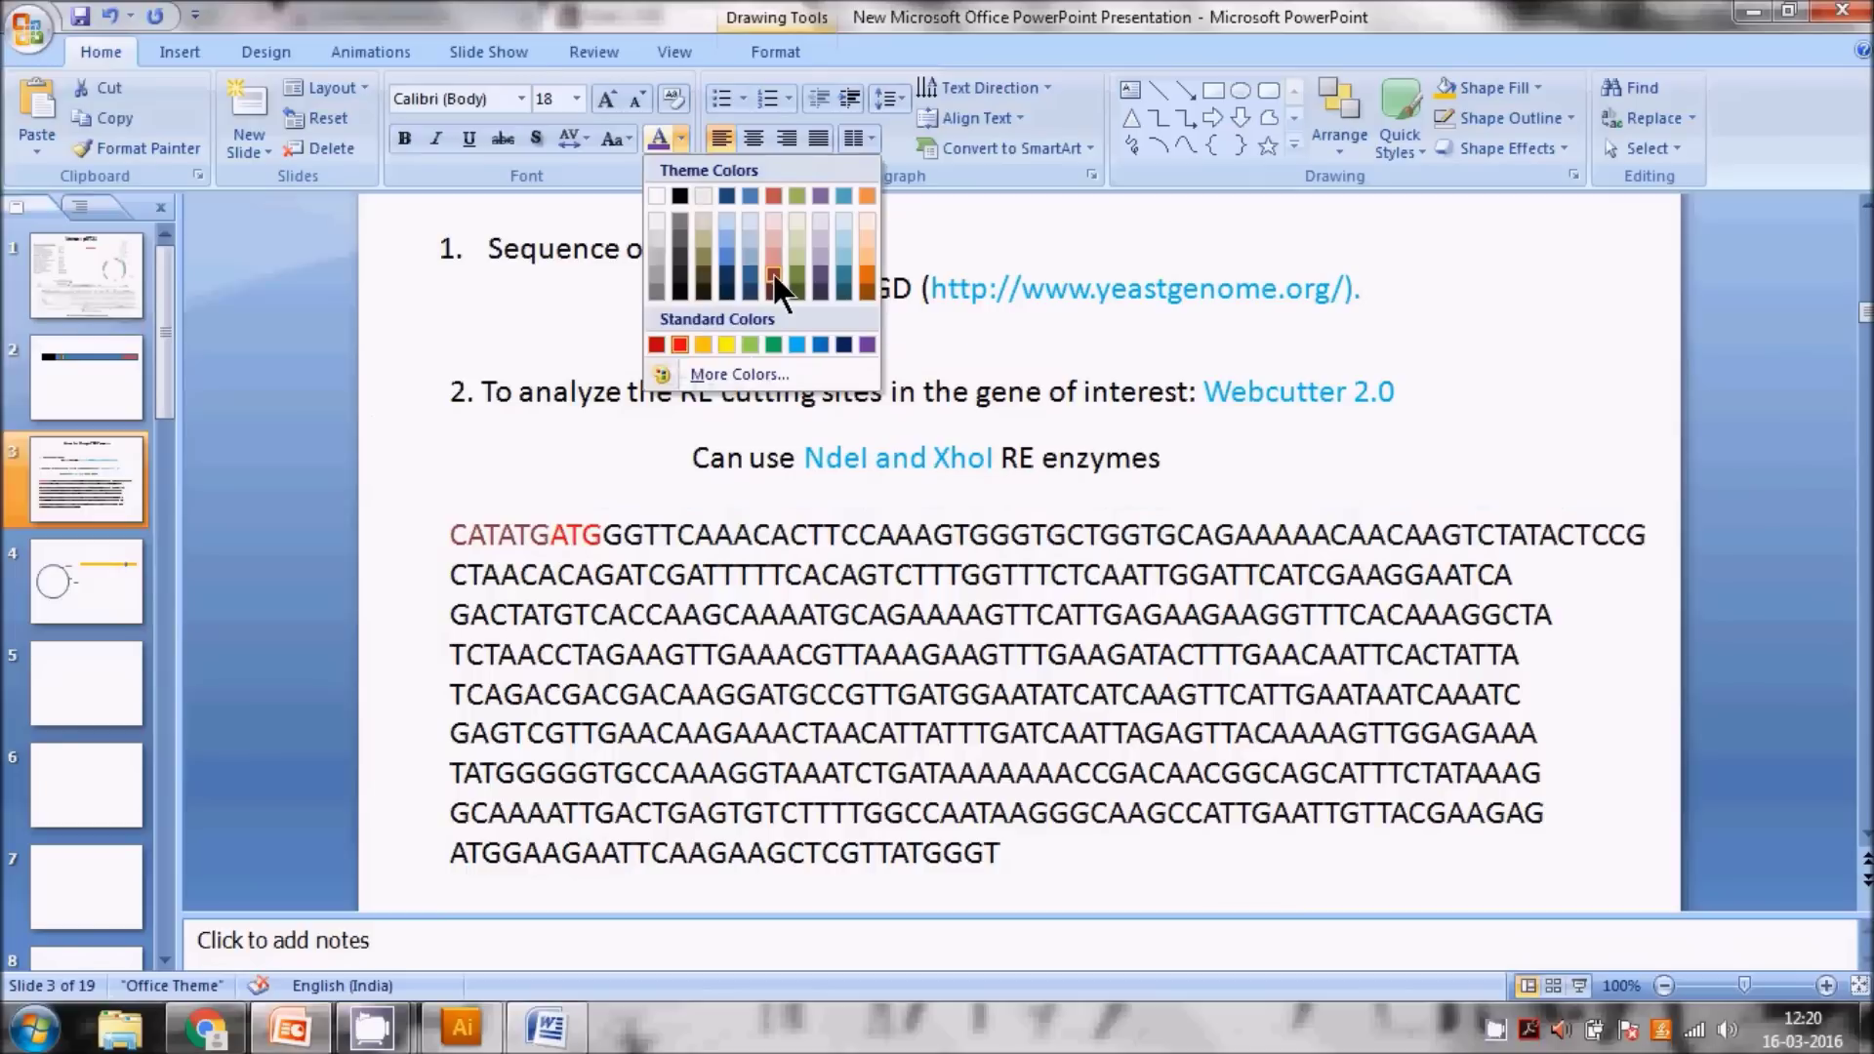
{"action": "left_click", "coordinate": [820, 255]}
{"action": "left_click", "coordinate": [435, 448]}
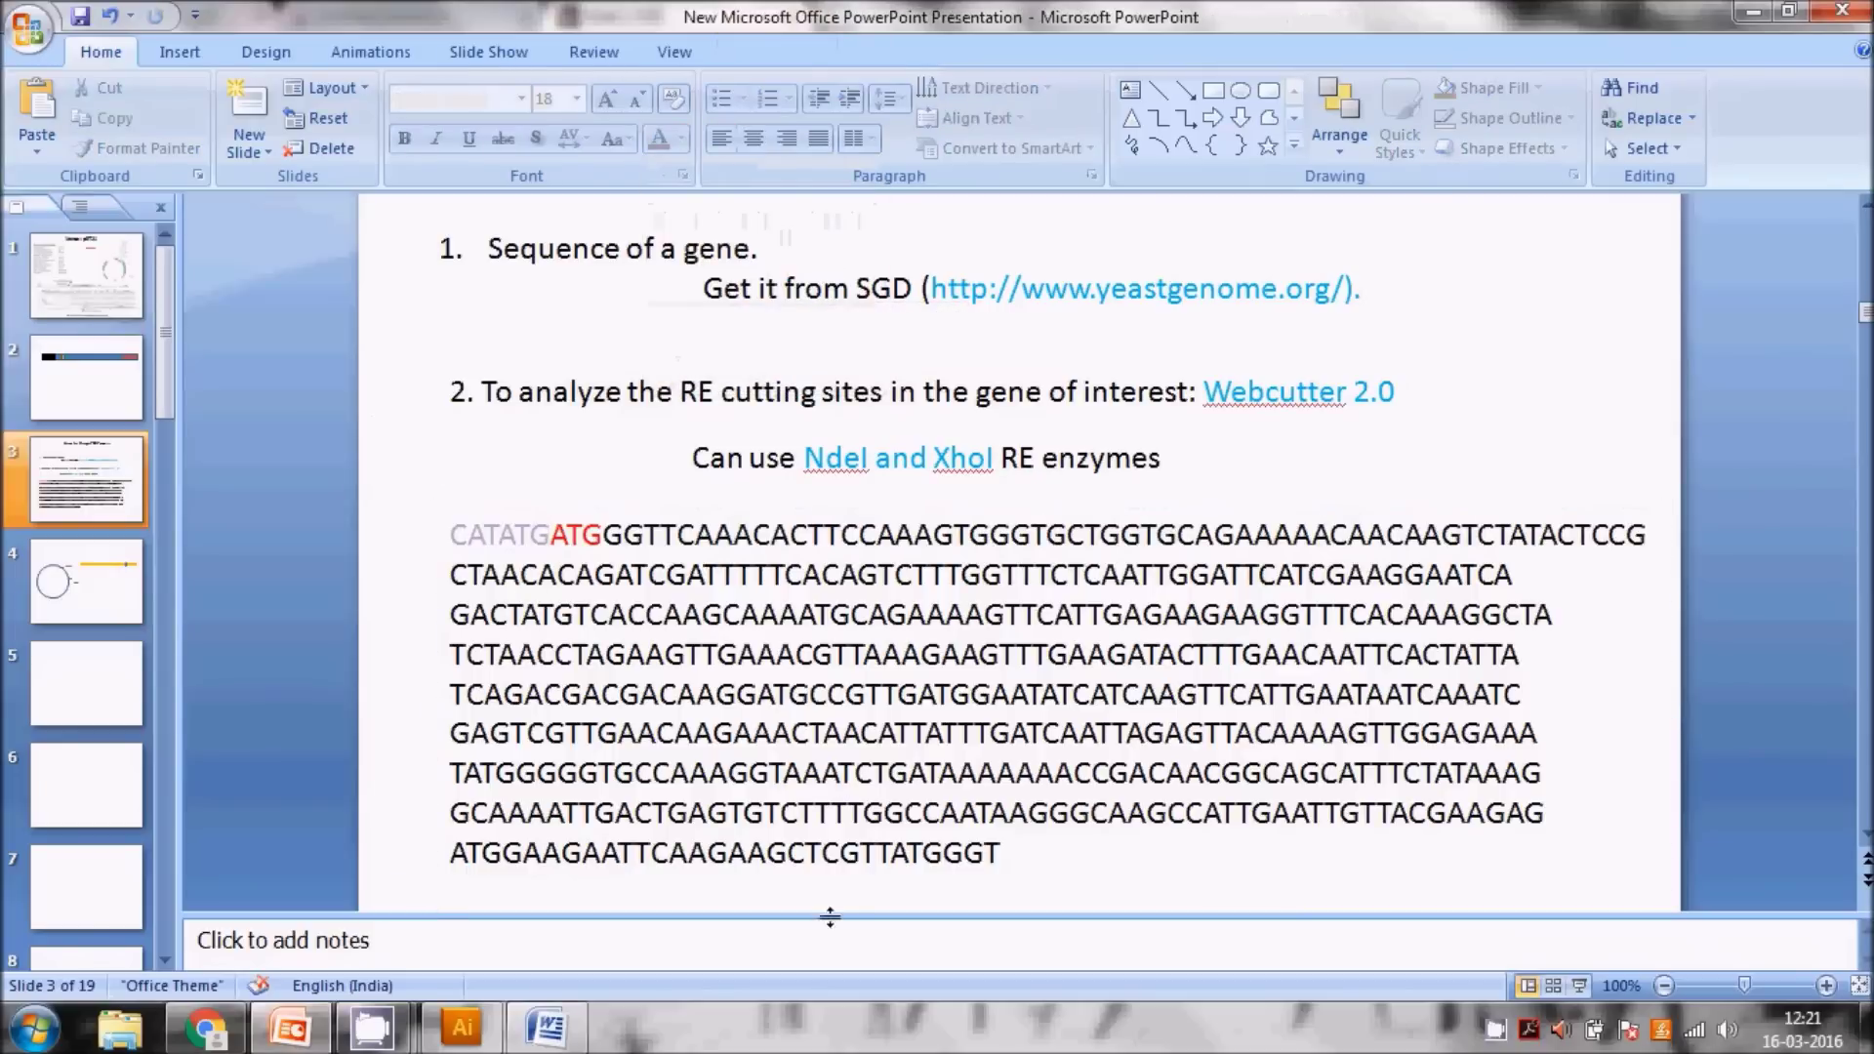
- Switch to Chrome, change the Google search to "Xho1 NEB" and open NEB's XhoI product page
{"action": "left_click", "coordinate": [206, 1028]}
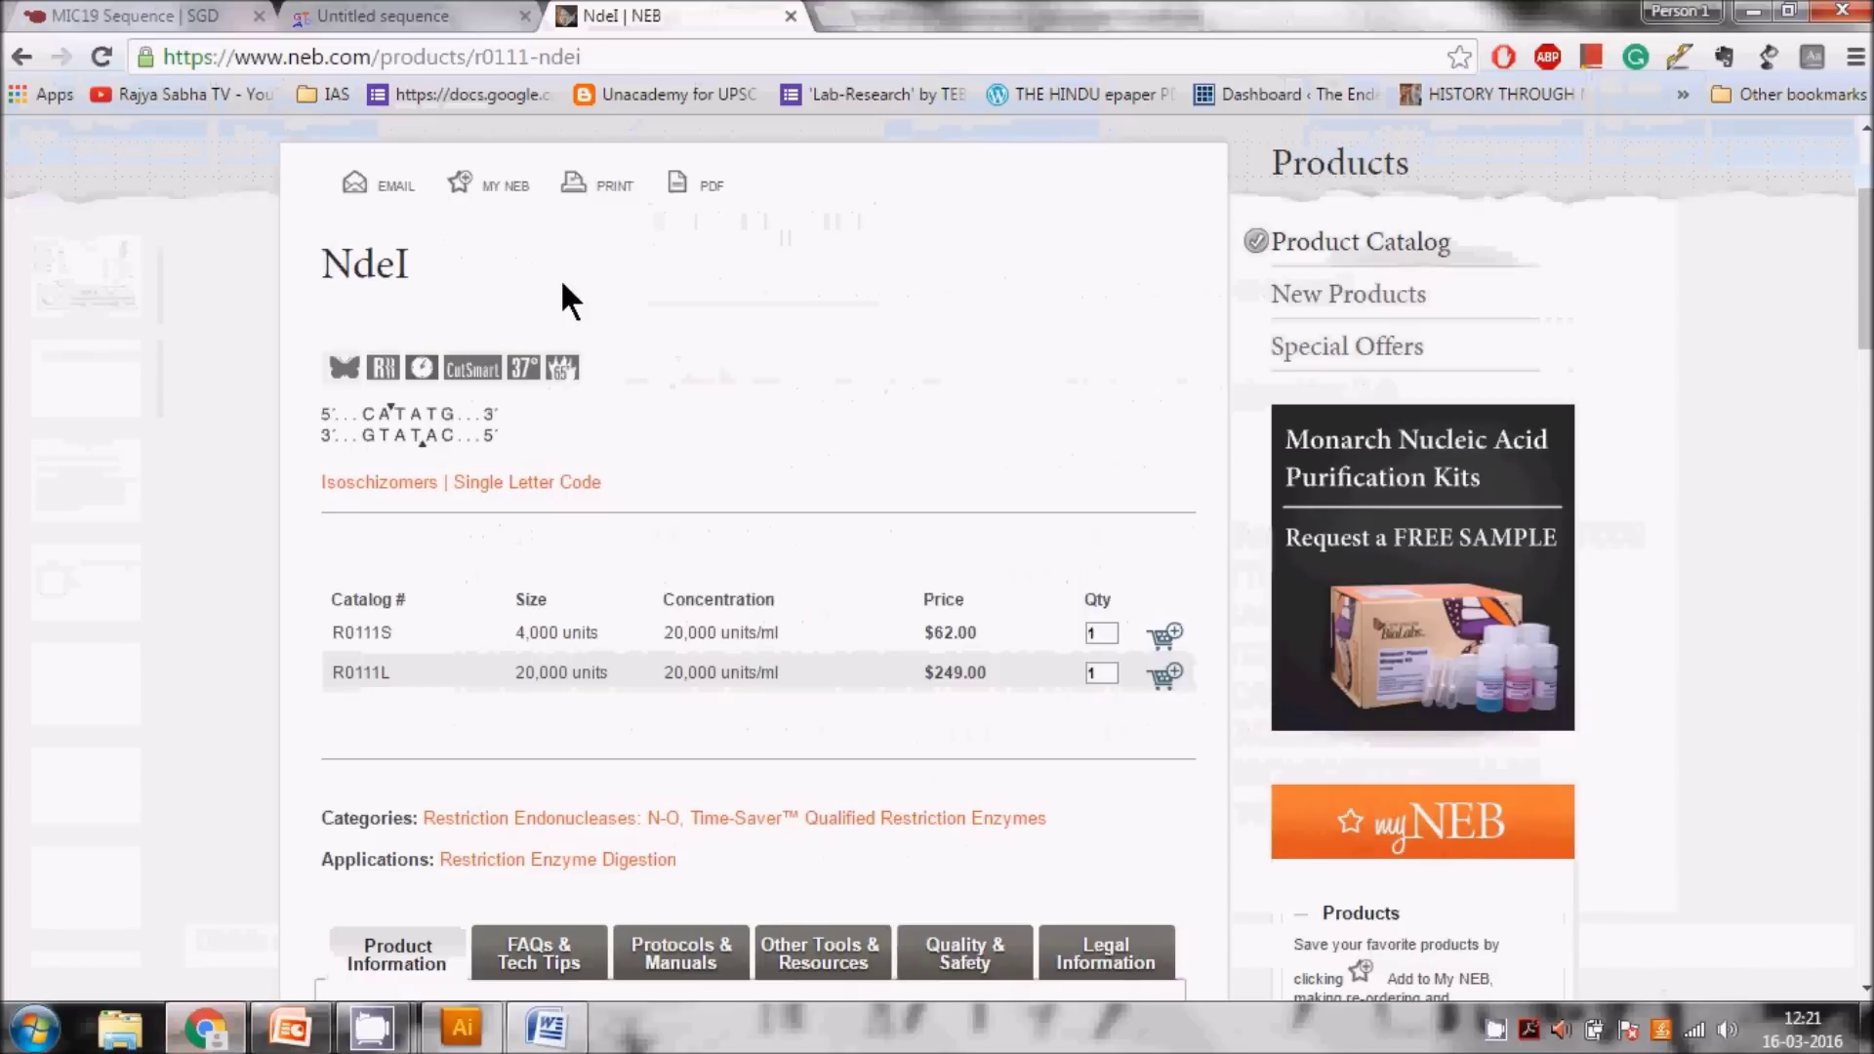
{"action": "scroll", "coordinate": [876, 305], "scroll_direction": "up", "scroll_amount": 3}
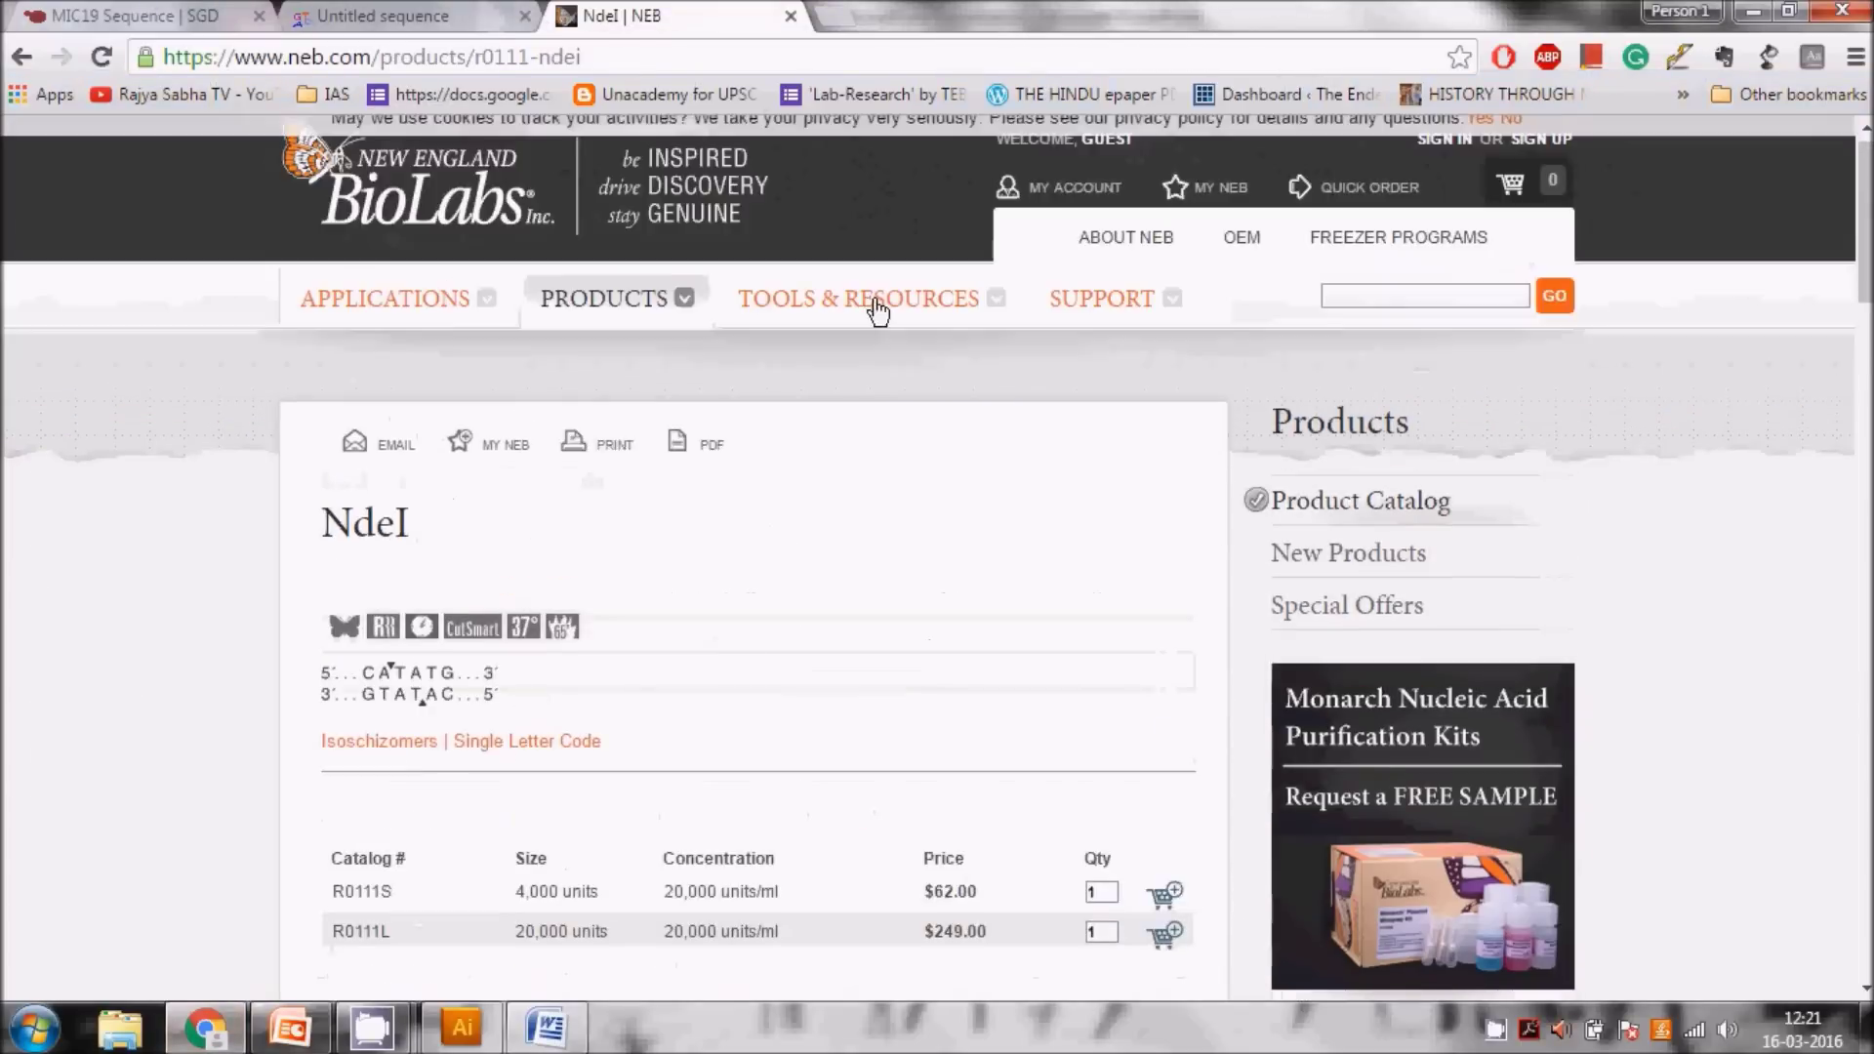
{"action": "left_click", "coordinate": [847, 56]}
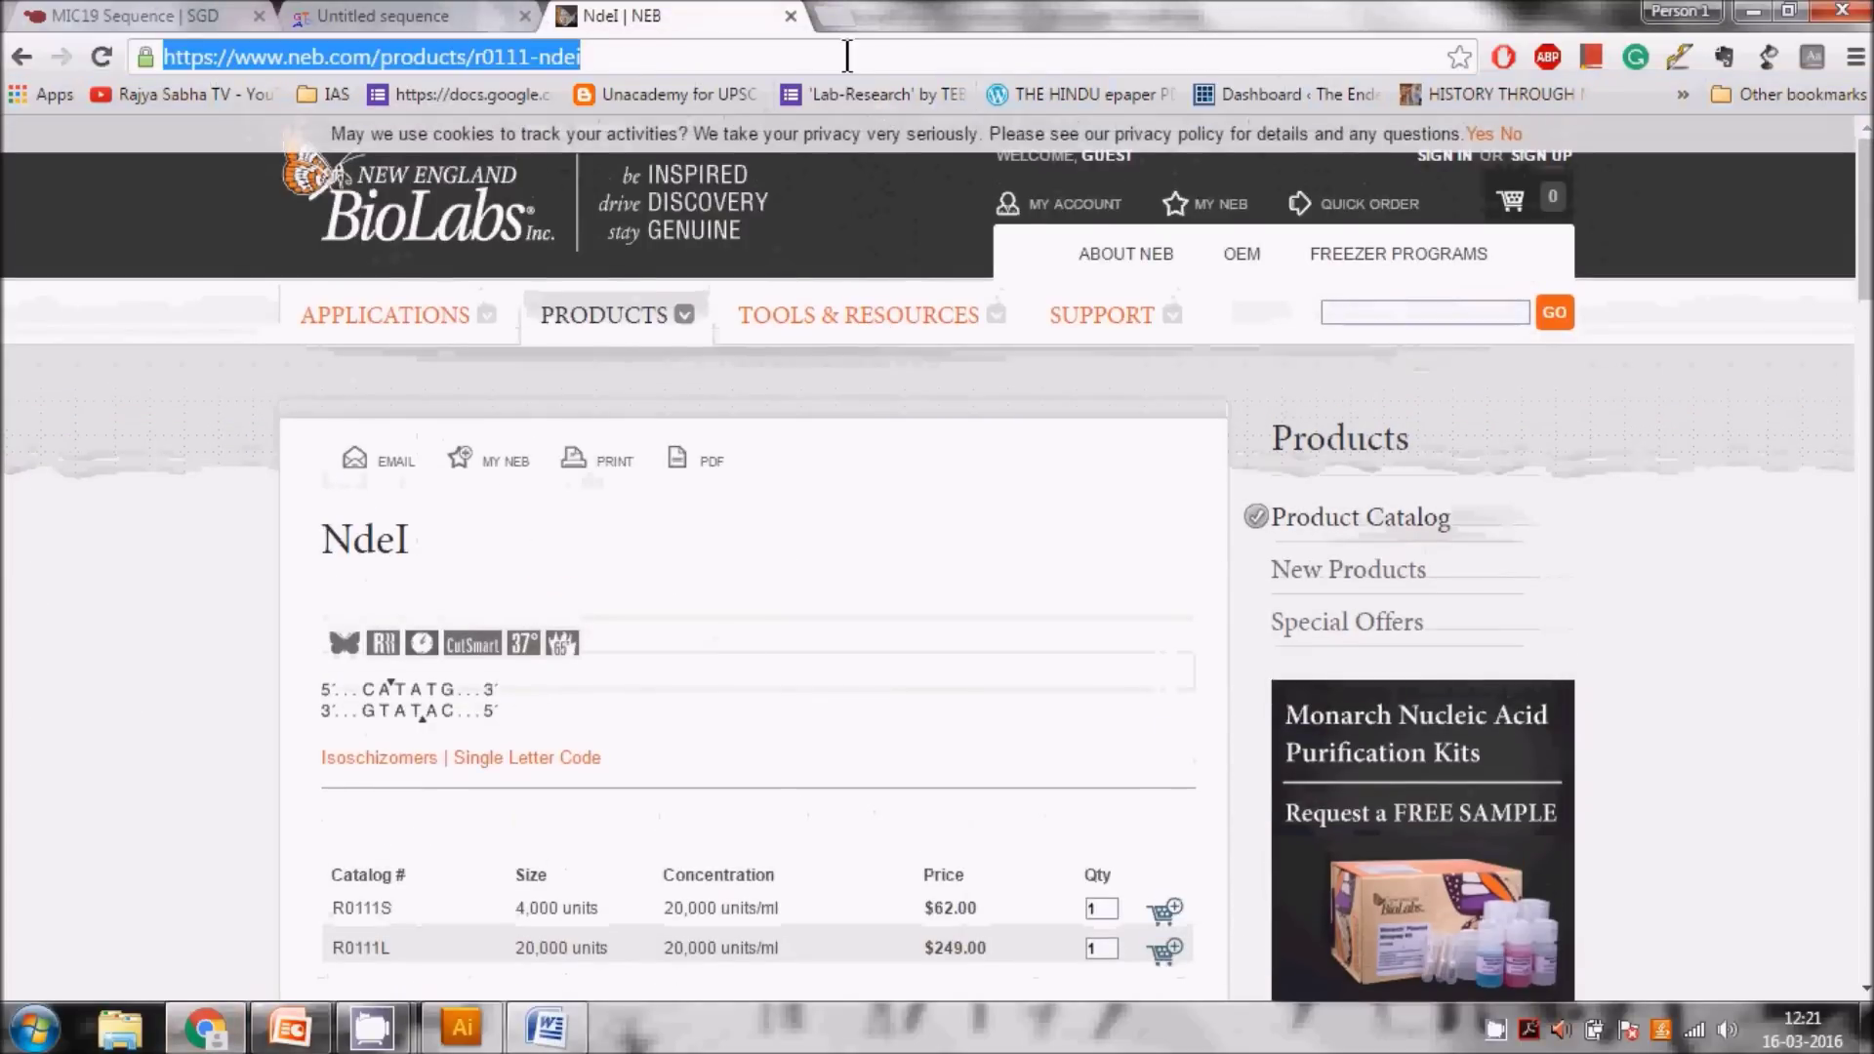
{"action": "left_click", "coordinate": [20, 56]}
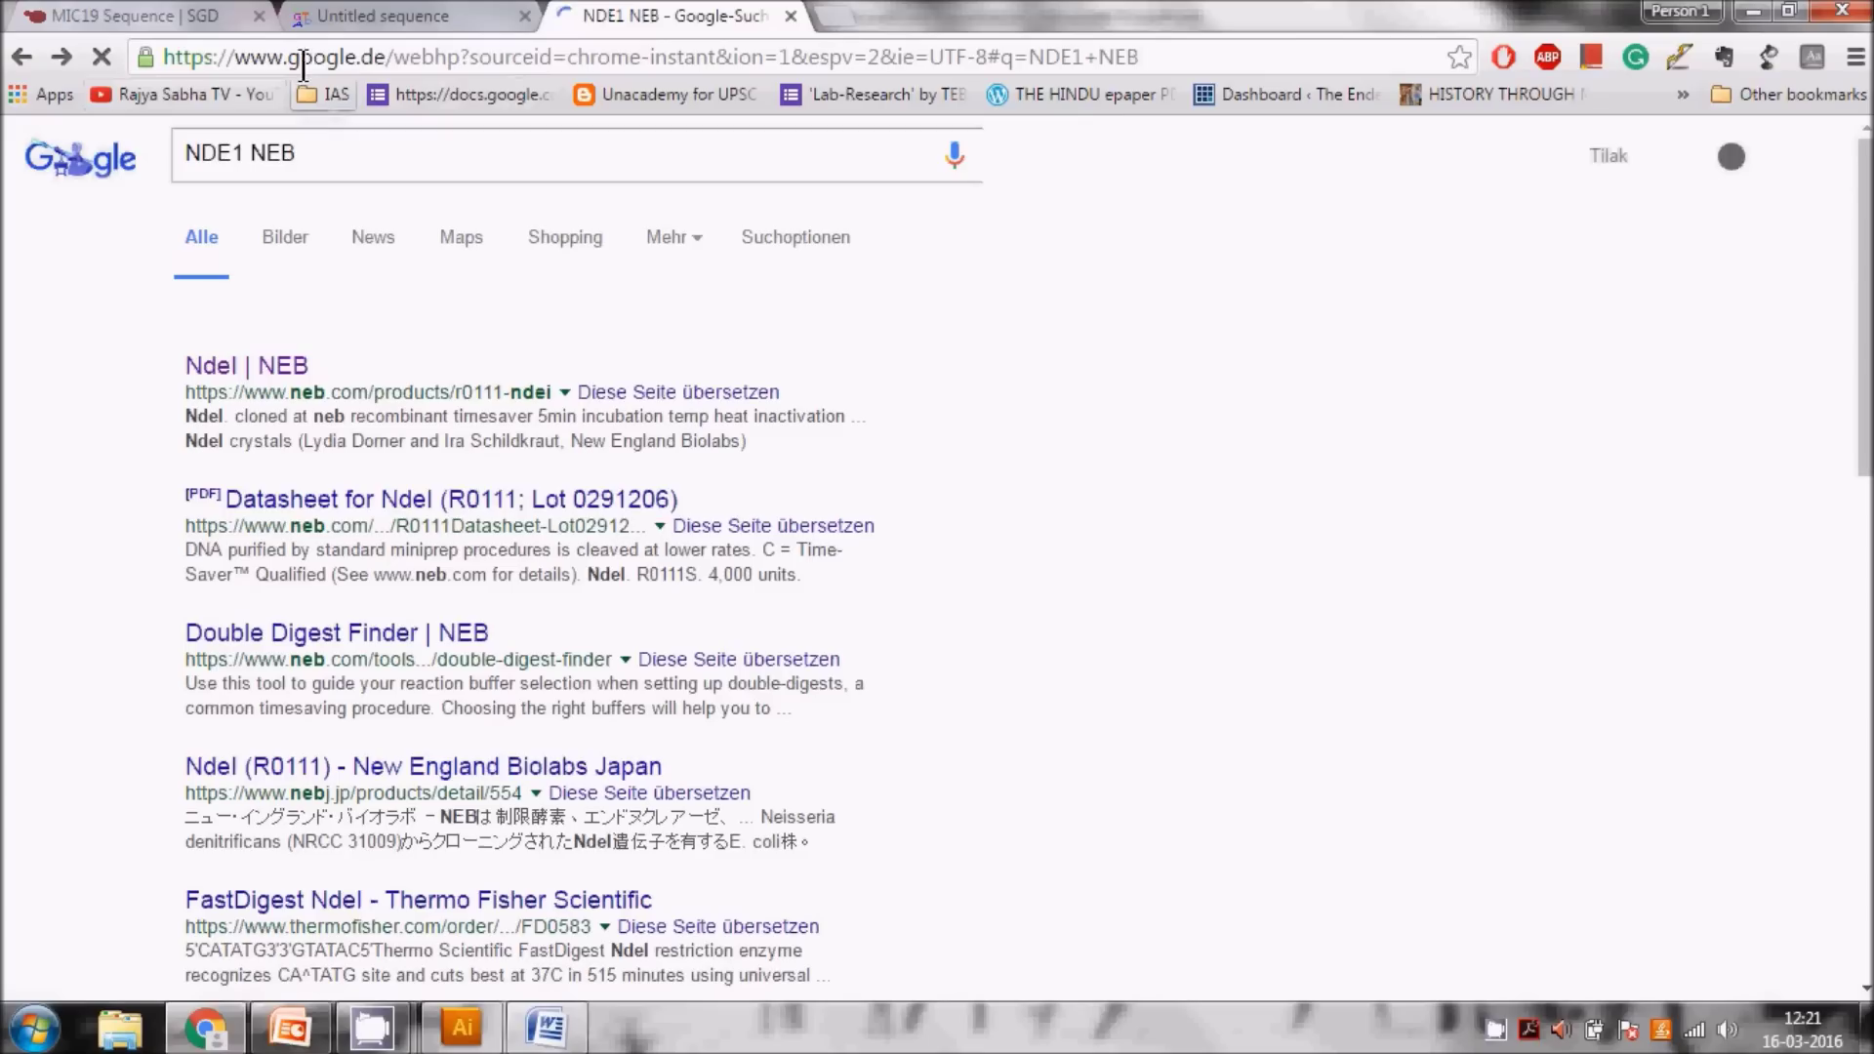
{"action": "left_click_drag", "start_coordinate": [233, 152], "coordinate": [173, 148]}
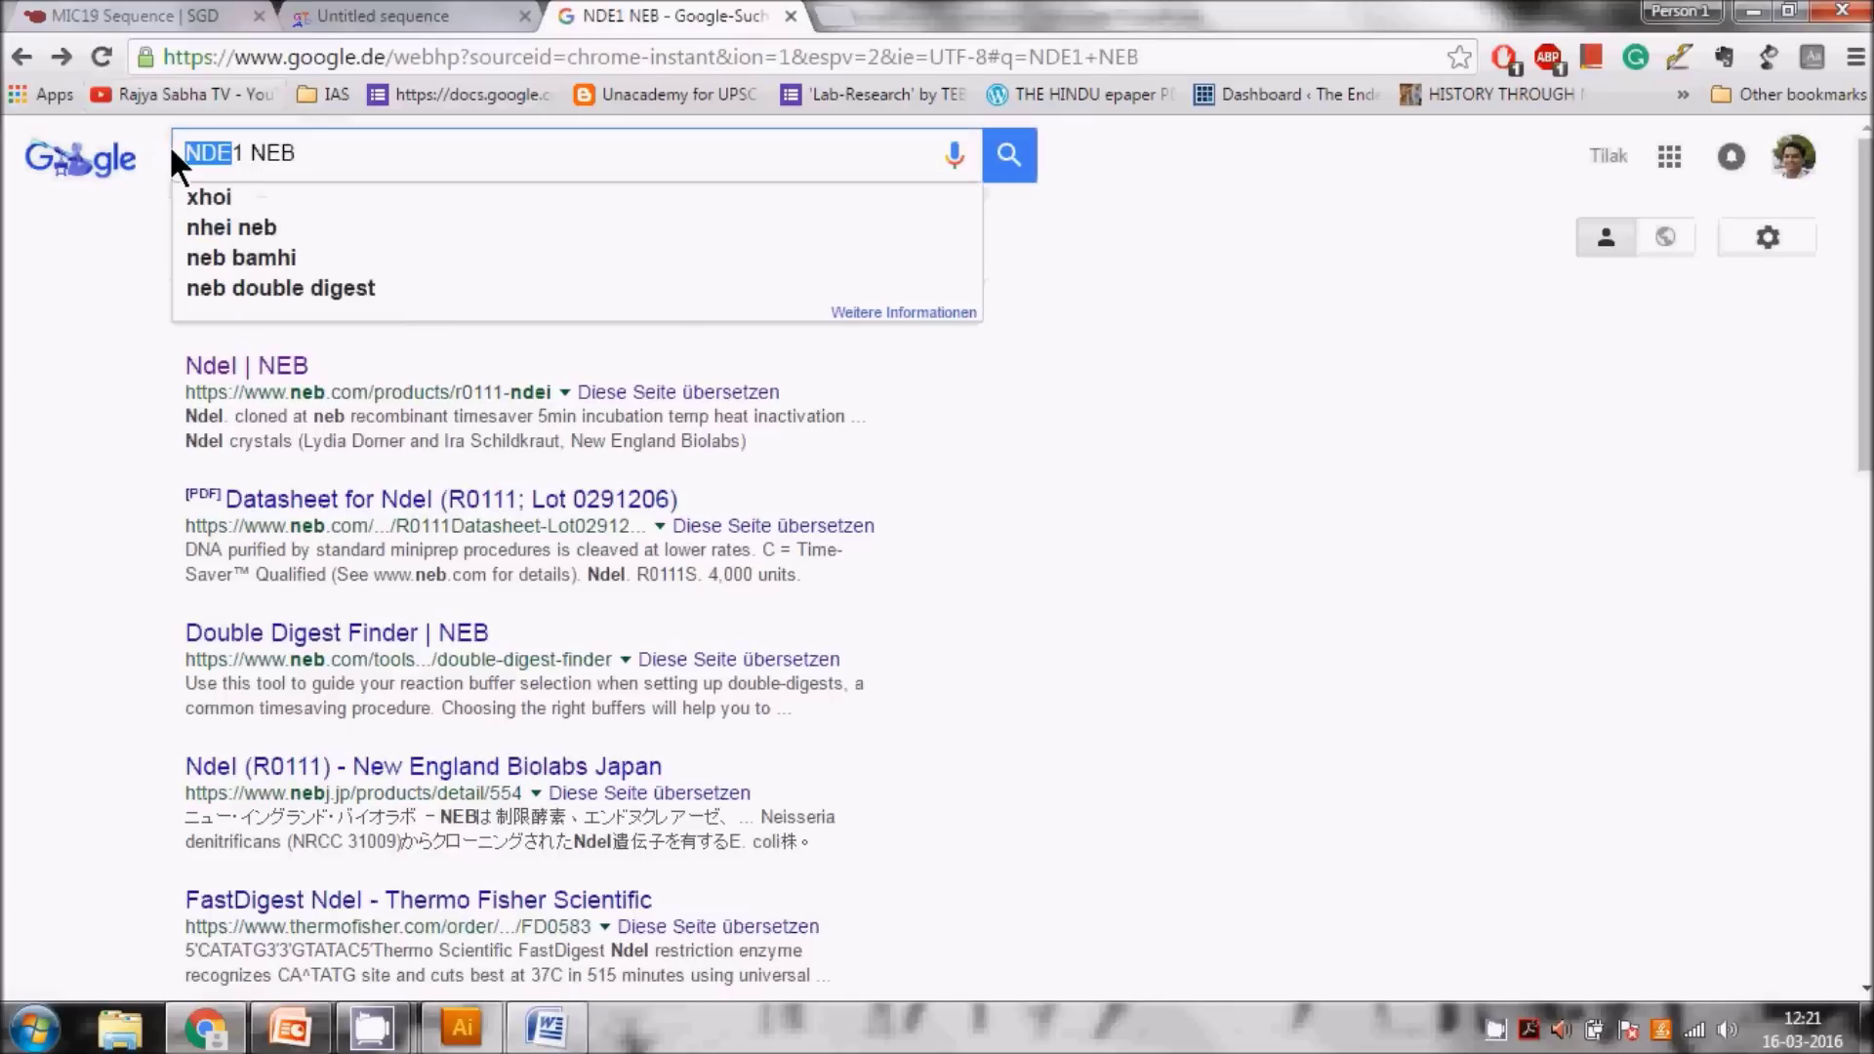
{"action": "type", "text": "Xho"}
{"action": "key", "text": "Return"}
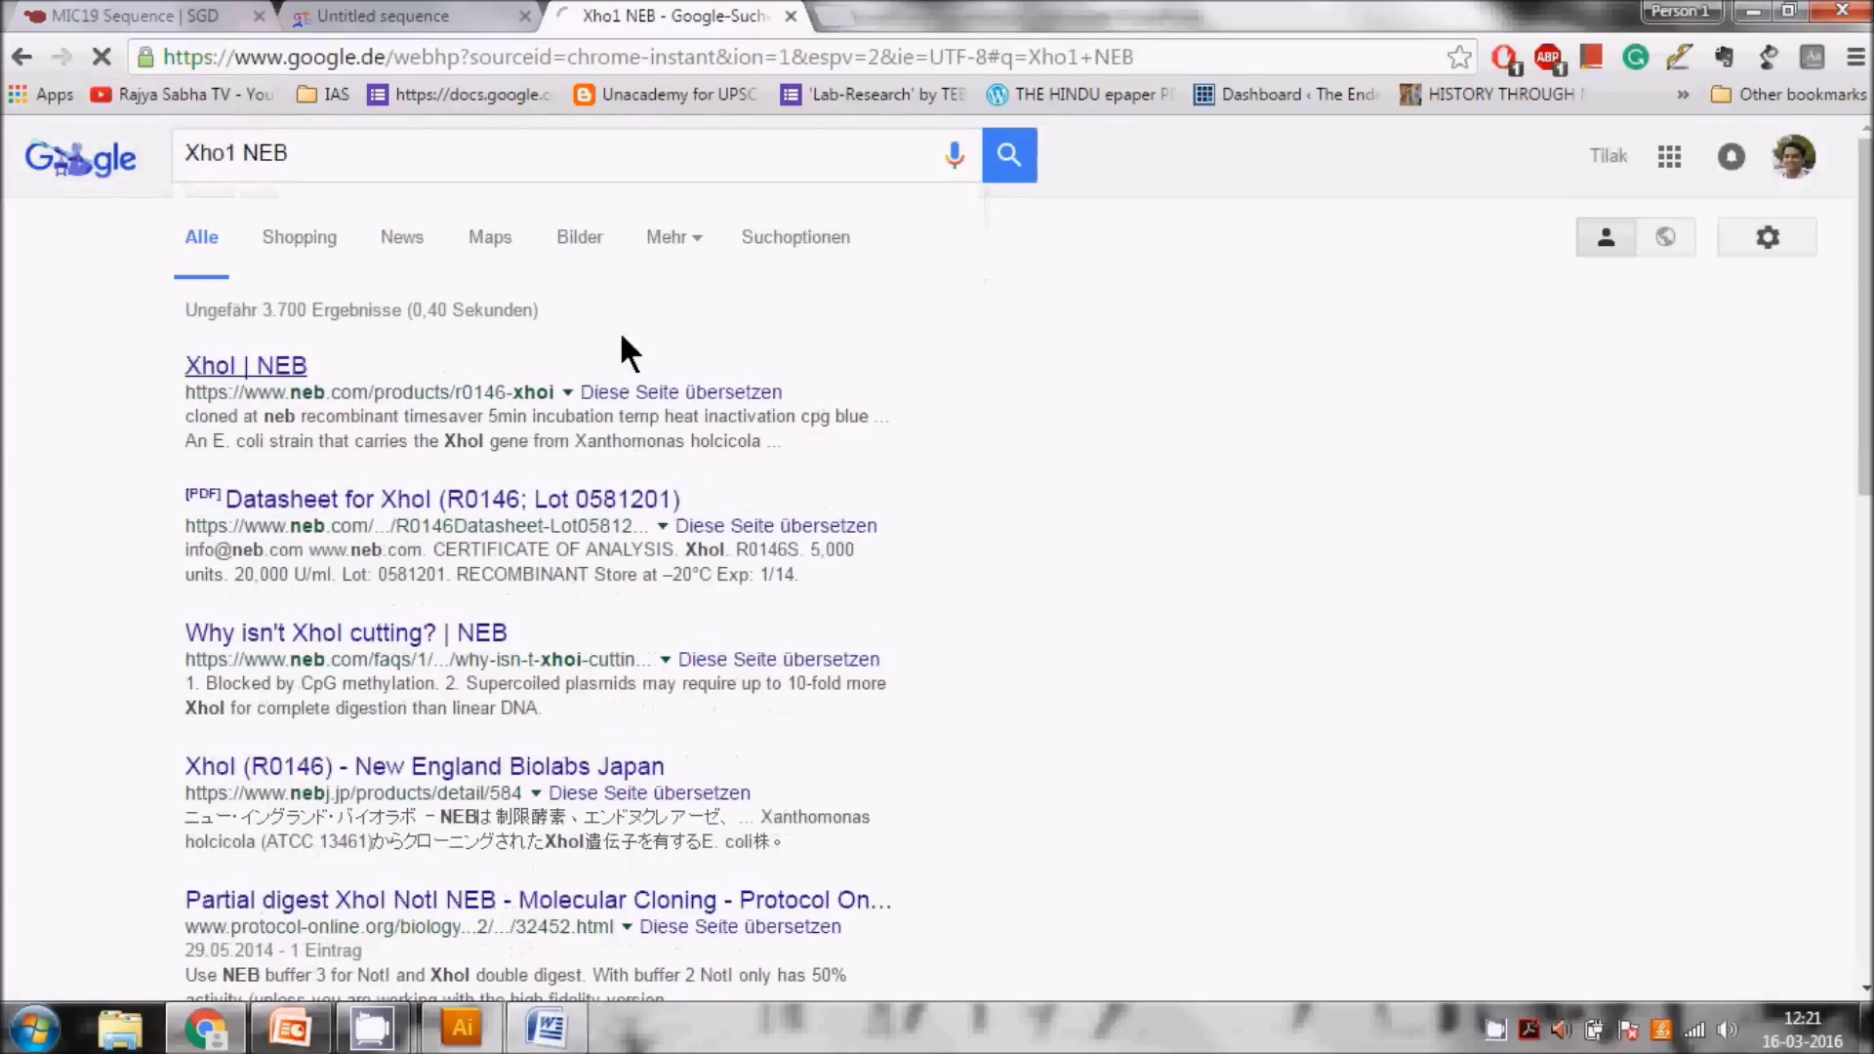
{"action": "left_click", "coordinate": [216, 369]}
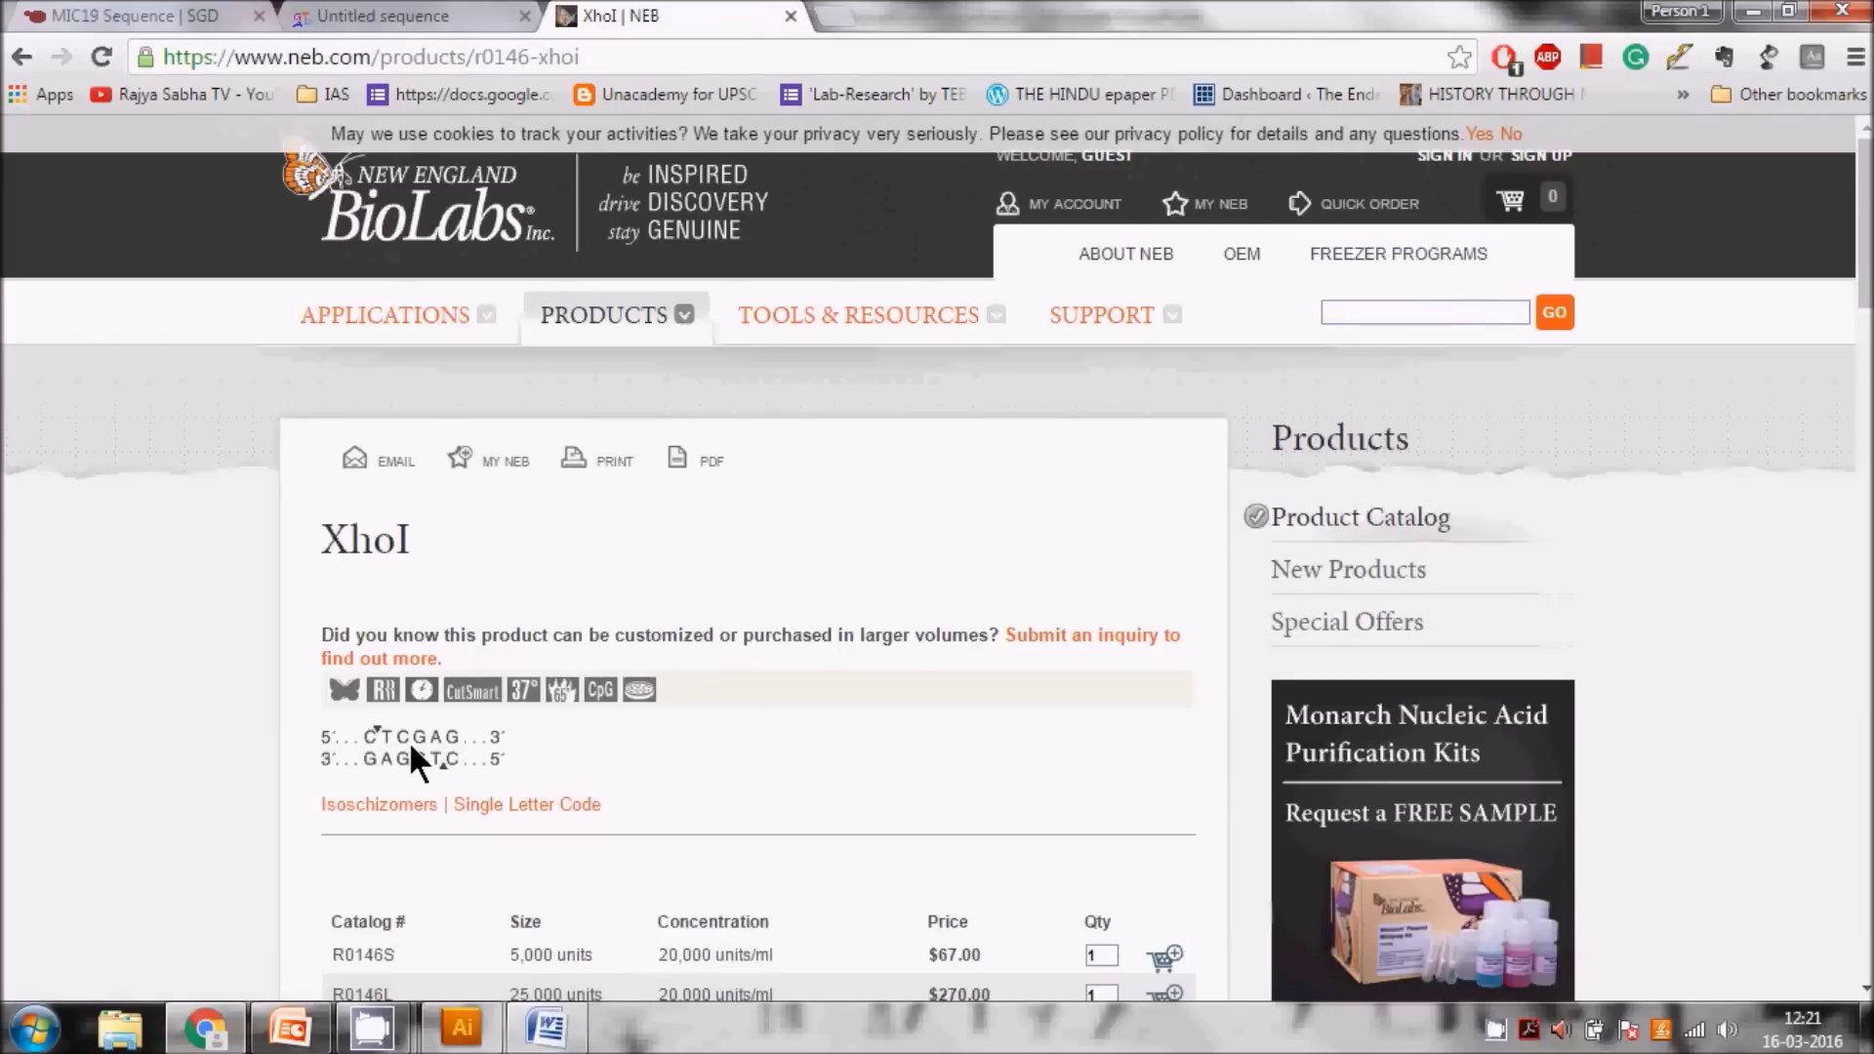
- Append the XhoI site CTCGAG to the end of the sequence in PowerPoint and check it against the XhoI page in Chrome
{"action": "left_click", "coordinate": [267, 1041]}
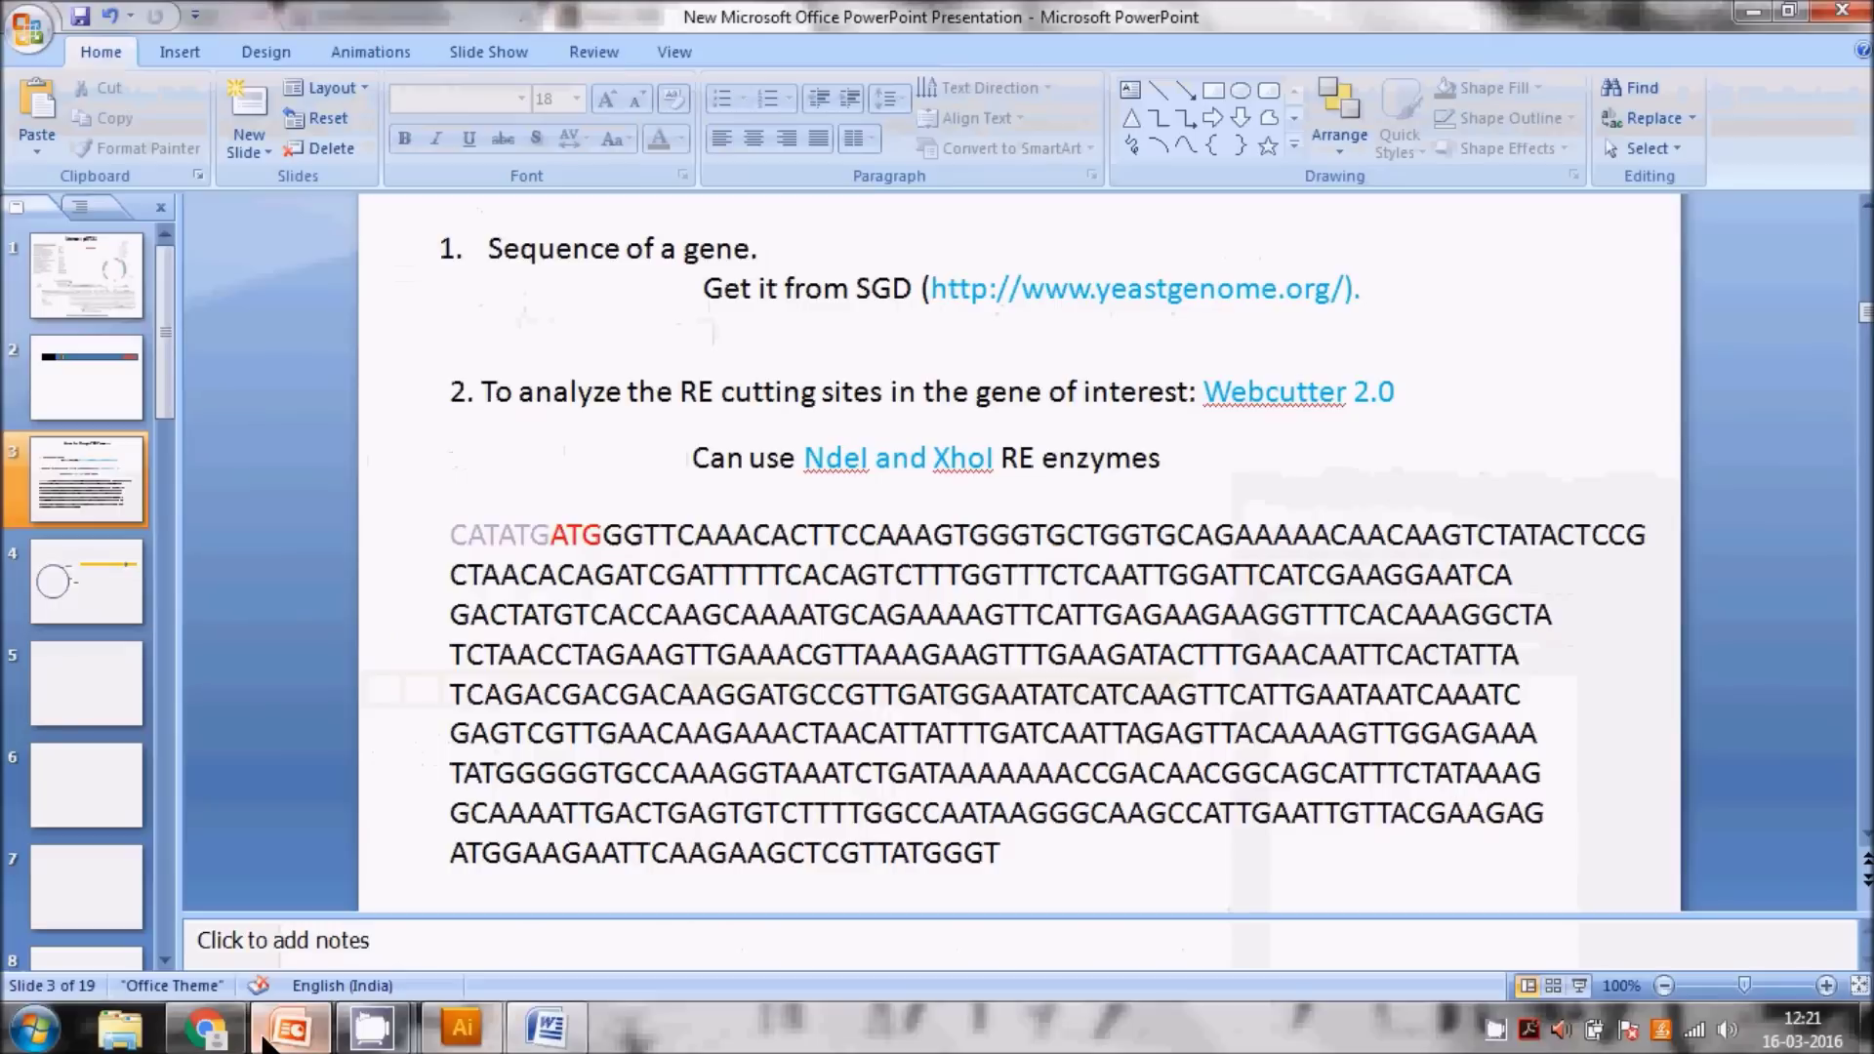
{"action": "left_click", "coordinate": [1003, 853]}
{"action": "type", "text": "CTCGAG"}
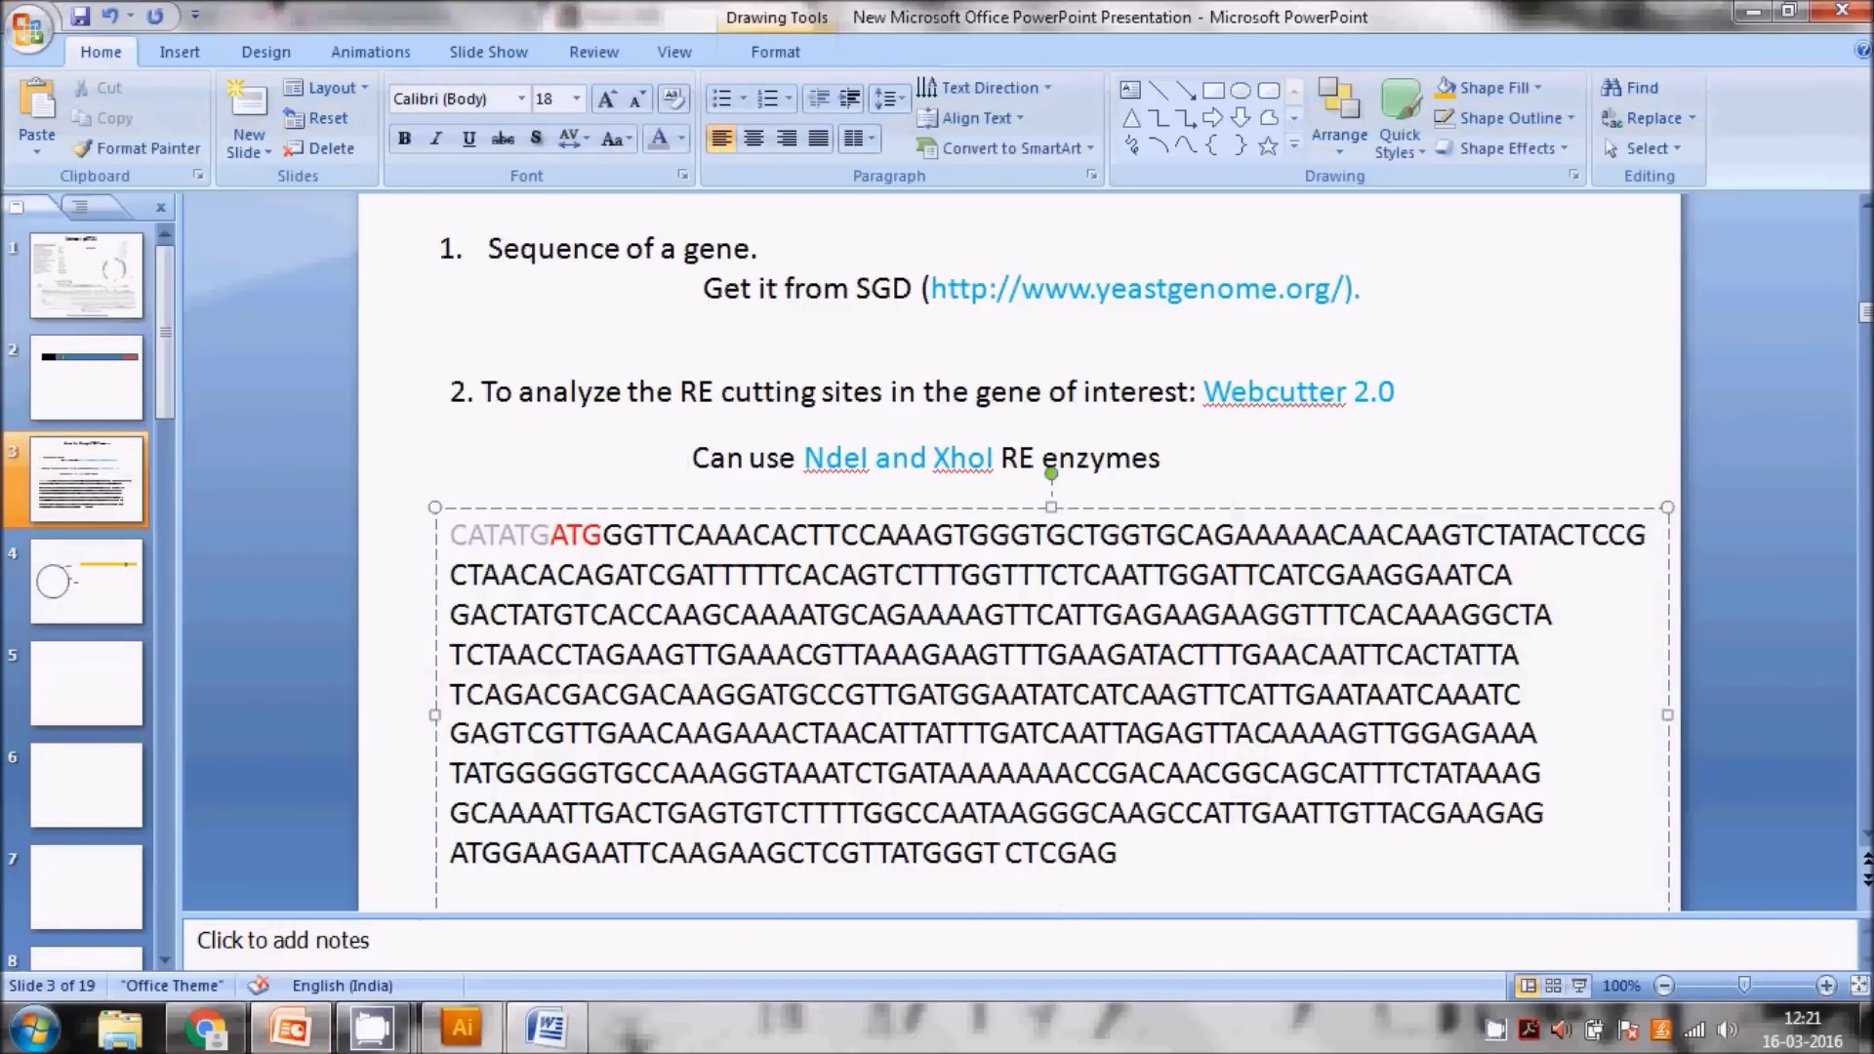
{"action": "left_click", "coordinate": [205, 1027]}
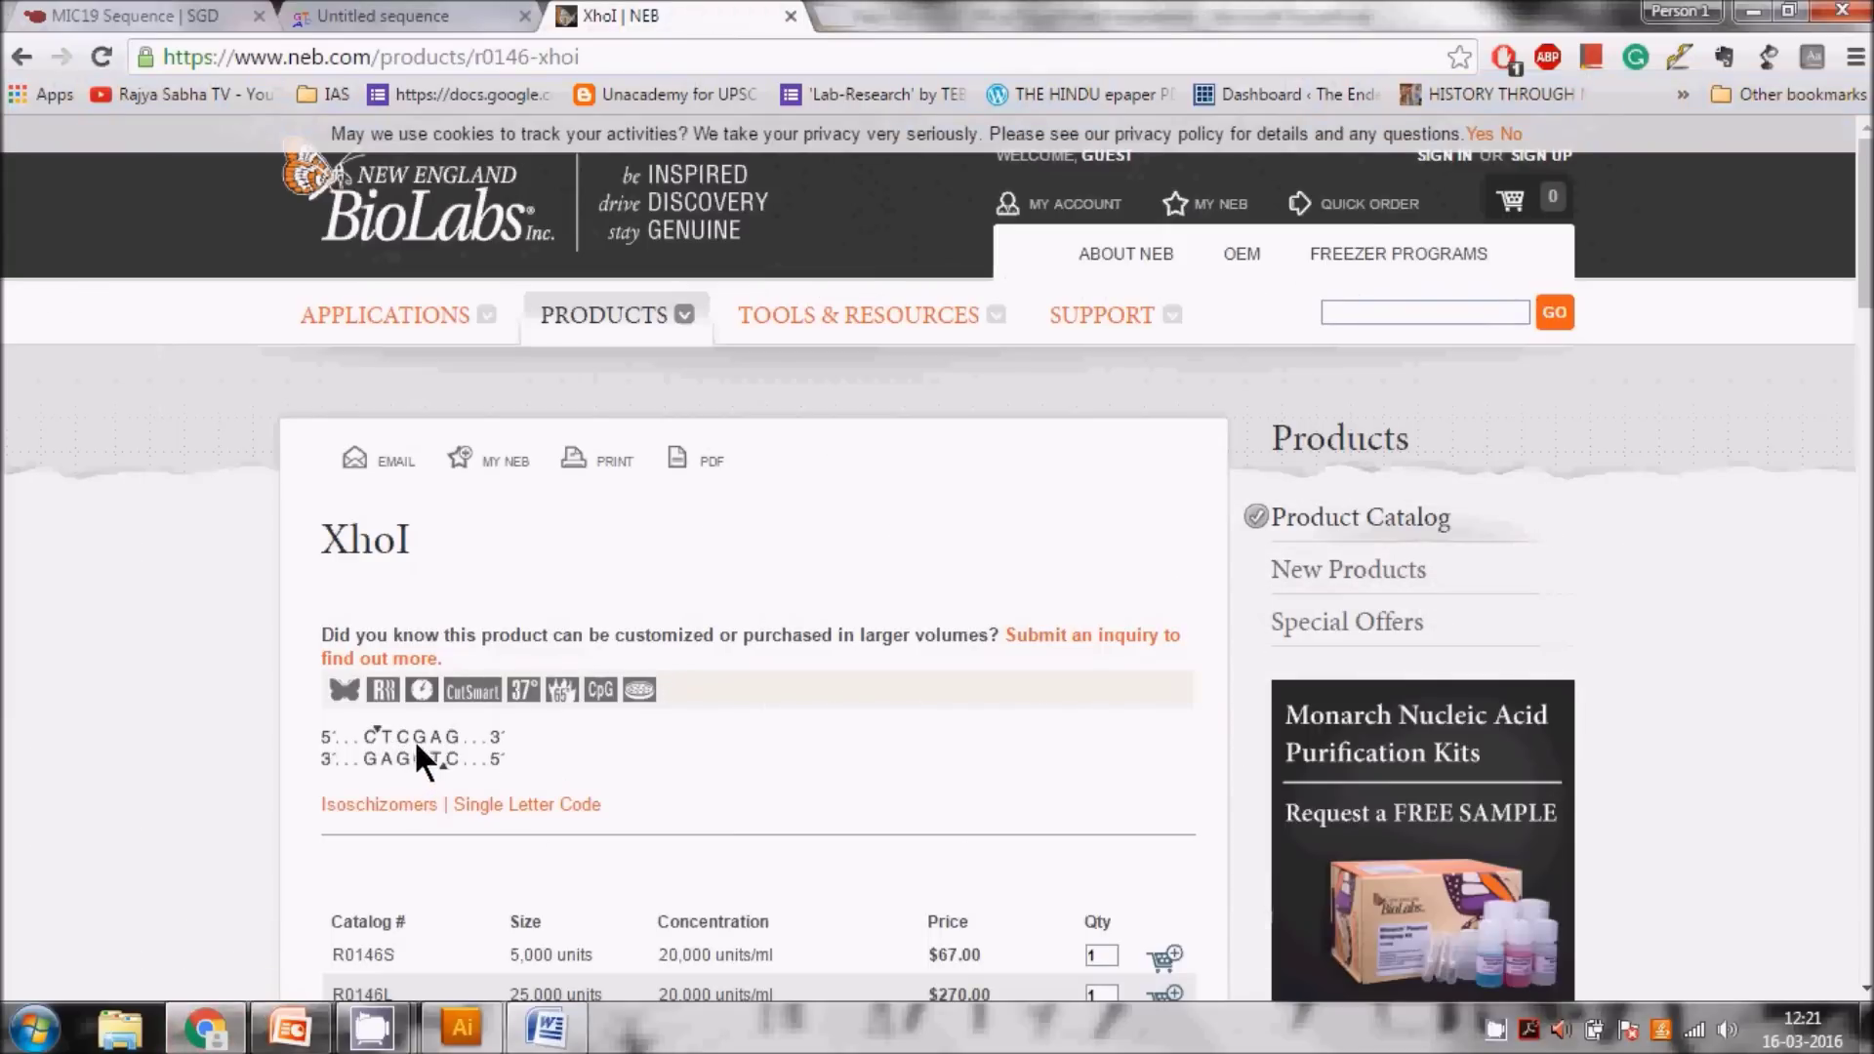
- Return to PowerPoint and color the CTCGAG site at the end of the sequence green
{"action": "left_click", "coordinate": [290, 1027]}
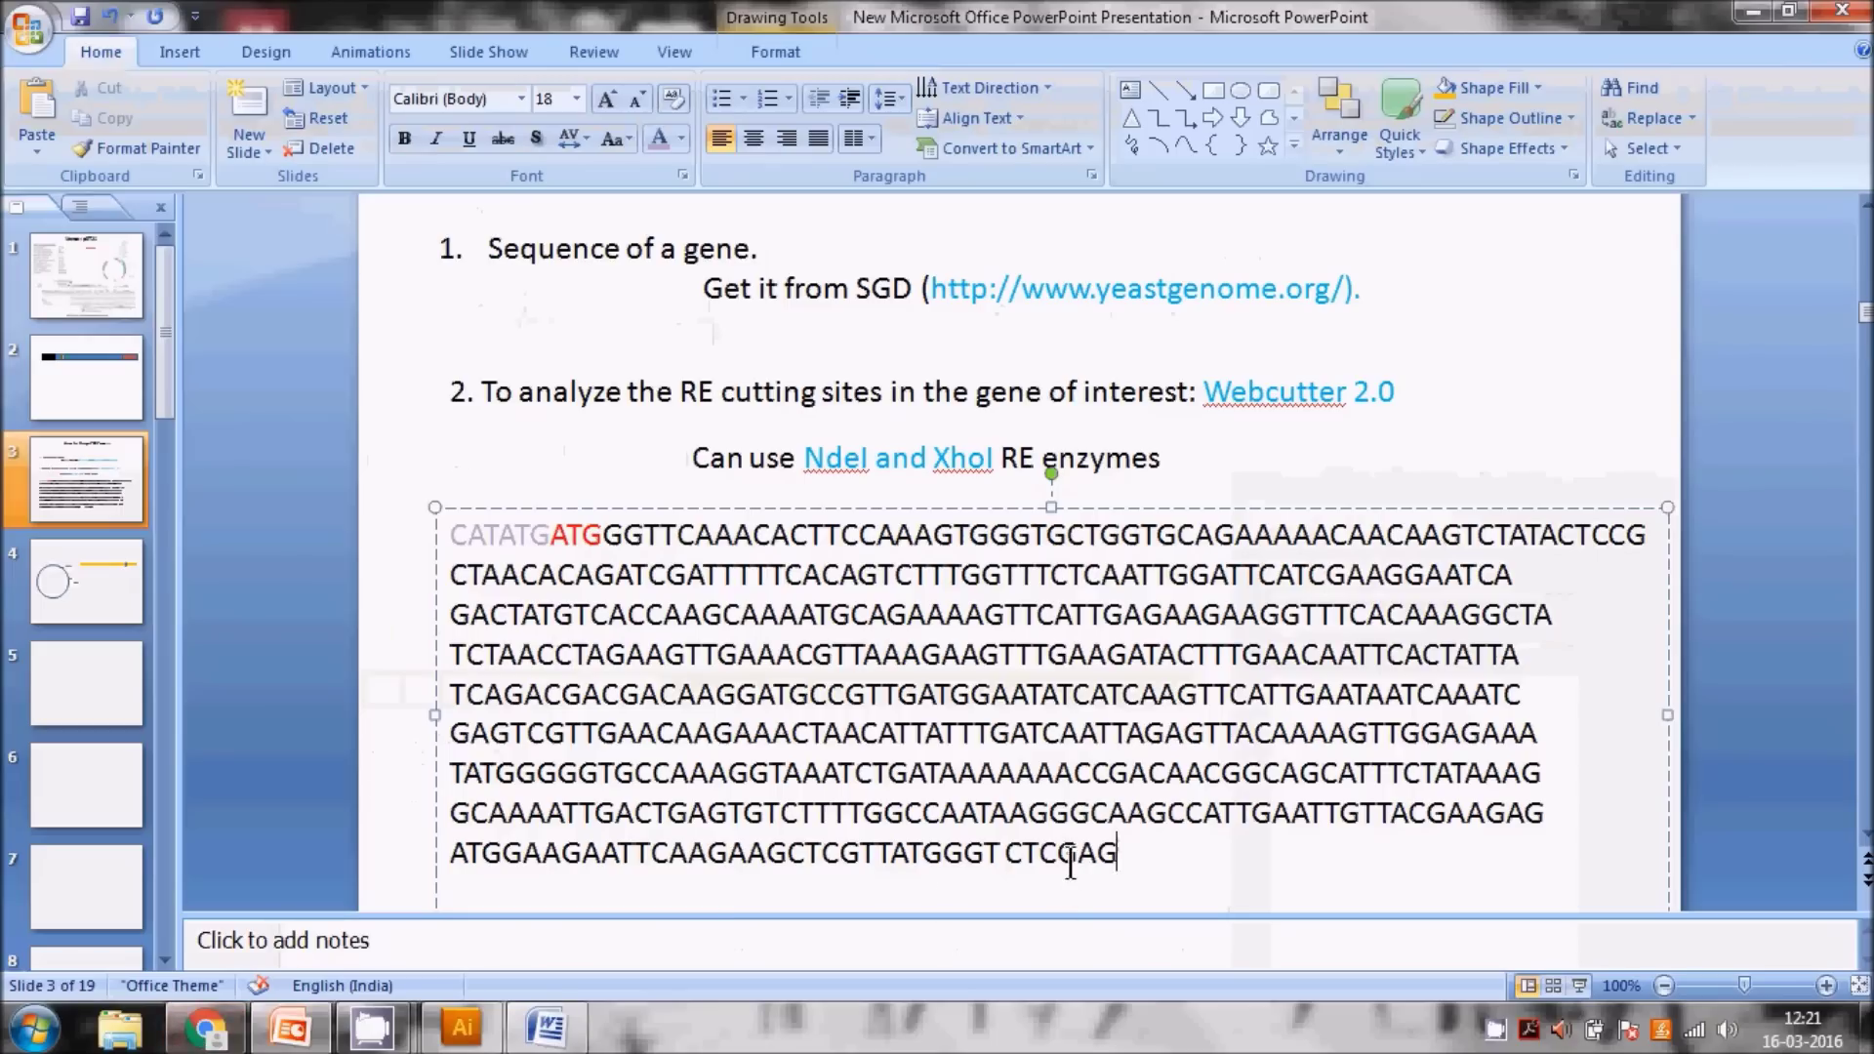
{"action": "left_click_drag", "start_coordinate": [1009, 855], "coordinate": [1121, 855]}
{"action": "left_click", "coordinate": [1130, 895]}
{"action": "key", "text": "shift+Left"}
{"action": "key", "text": "shift+Left"}
{"action": "key", "text": "shift+Left"}
{"action": "key", "text": "shift+Left"}
{"action": "key", "text": "shift+Left"}
{"action": "key", "text": "shift+Left"}
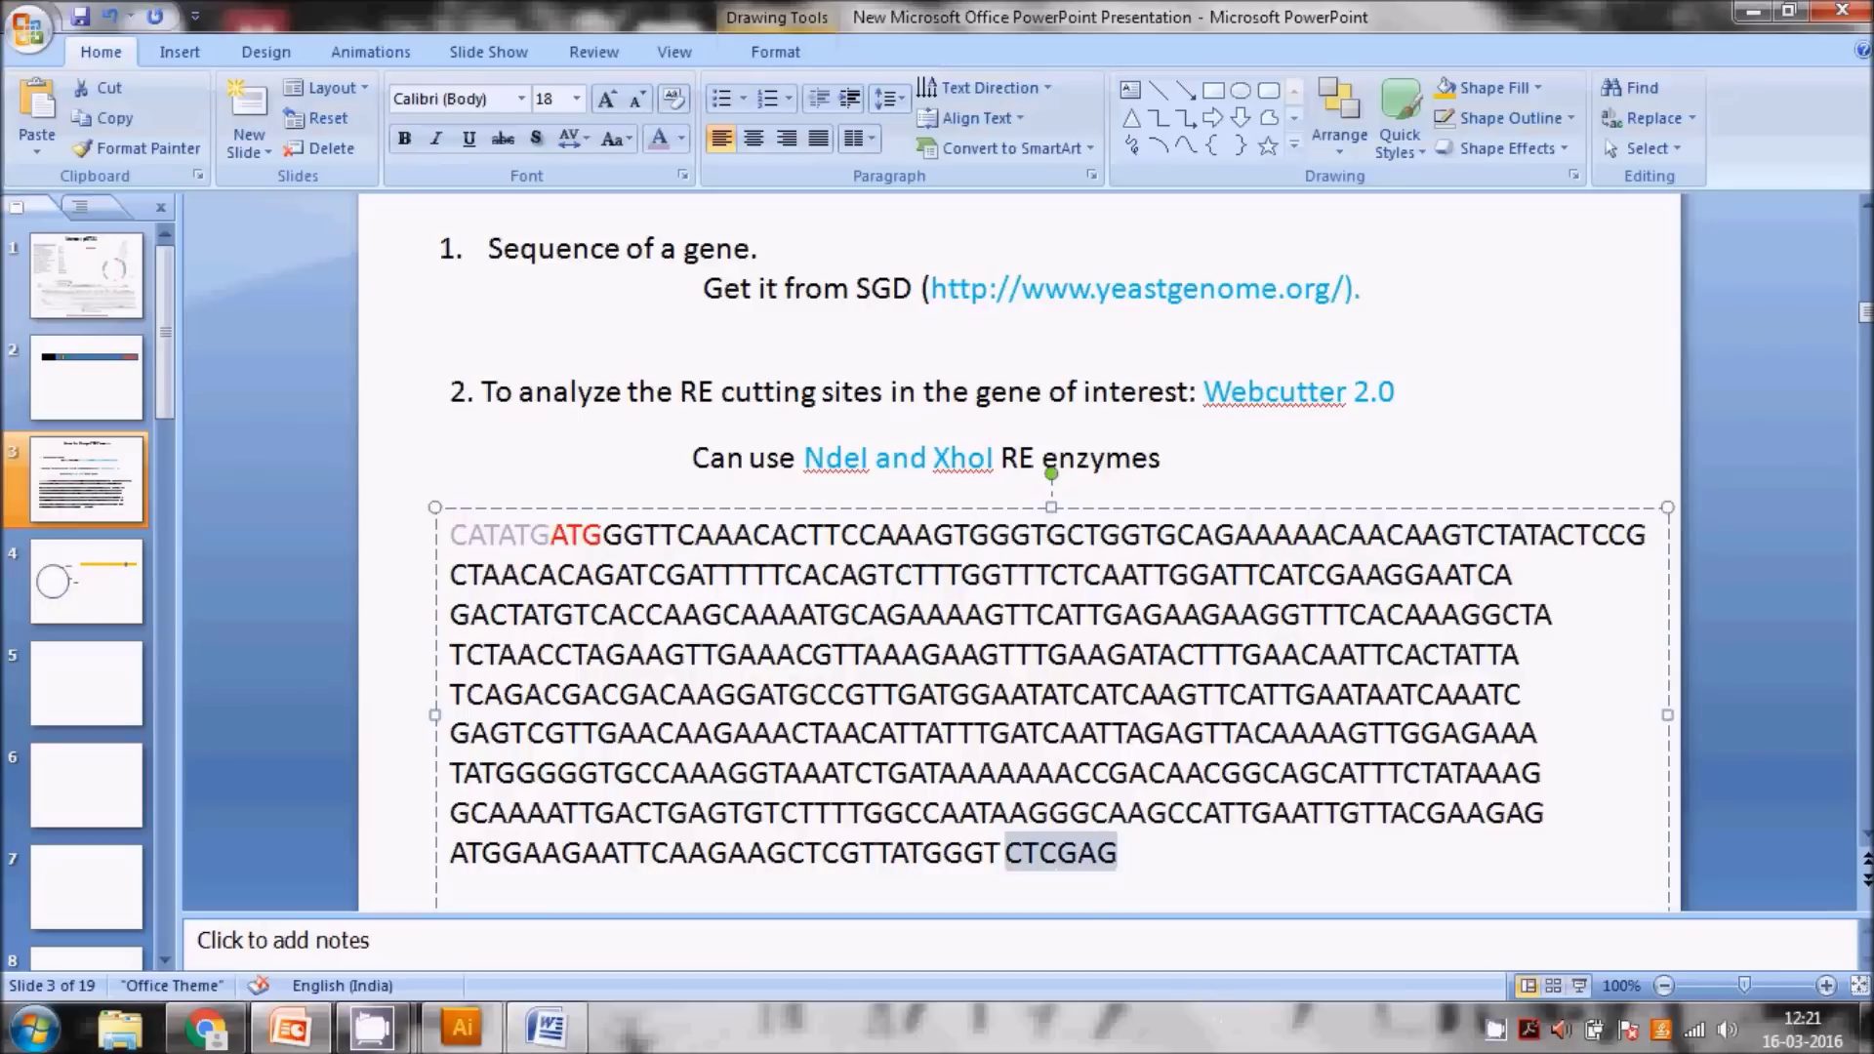
{"action": "left_click", "coordinate": [681, 138]}
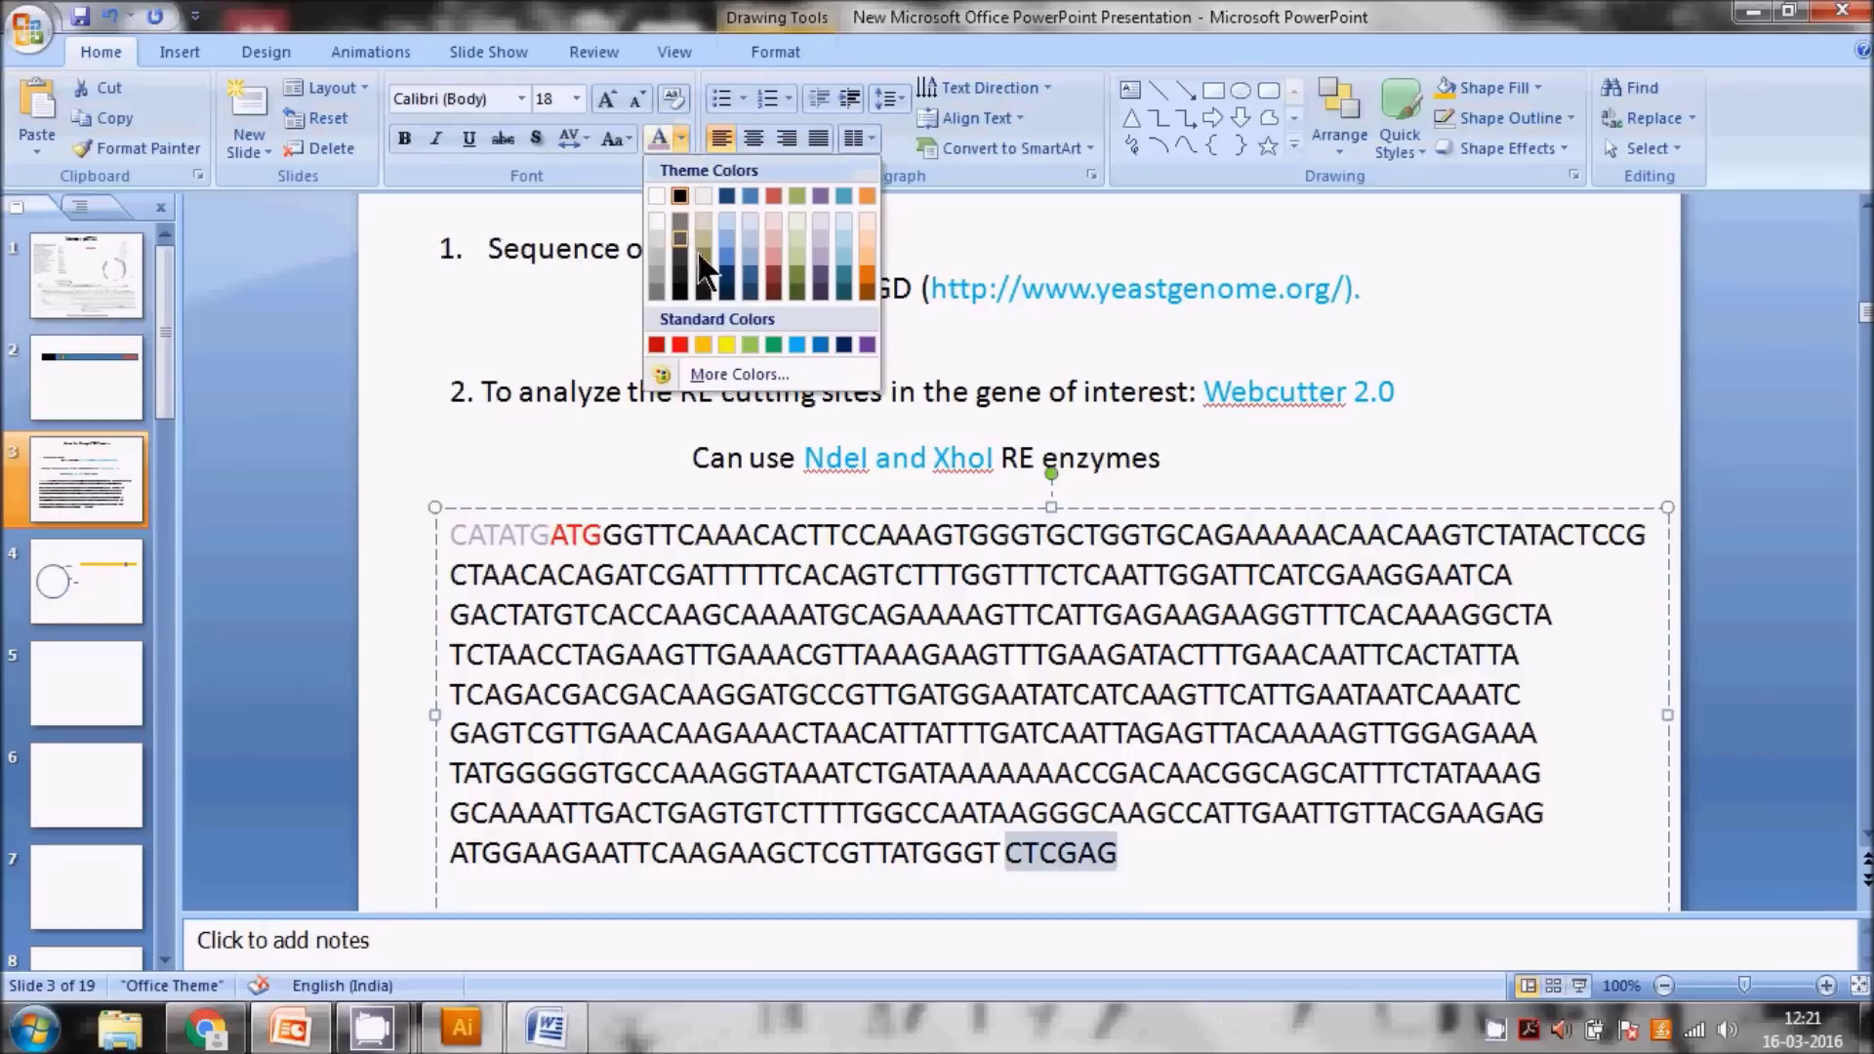
{"action": "left_click", "coordinate": [770, 343]}
- Color the word XhoI green and NdeI light purple in the RE enzymes line, and deselect the text box
{"action": "left_click_drag", "start_coordinate": [1007, 446], "coordinate": [933, 456]}
{"action": "left_click", "coordinate": [656, 138]}
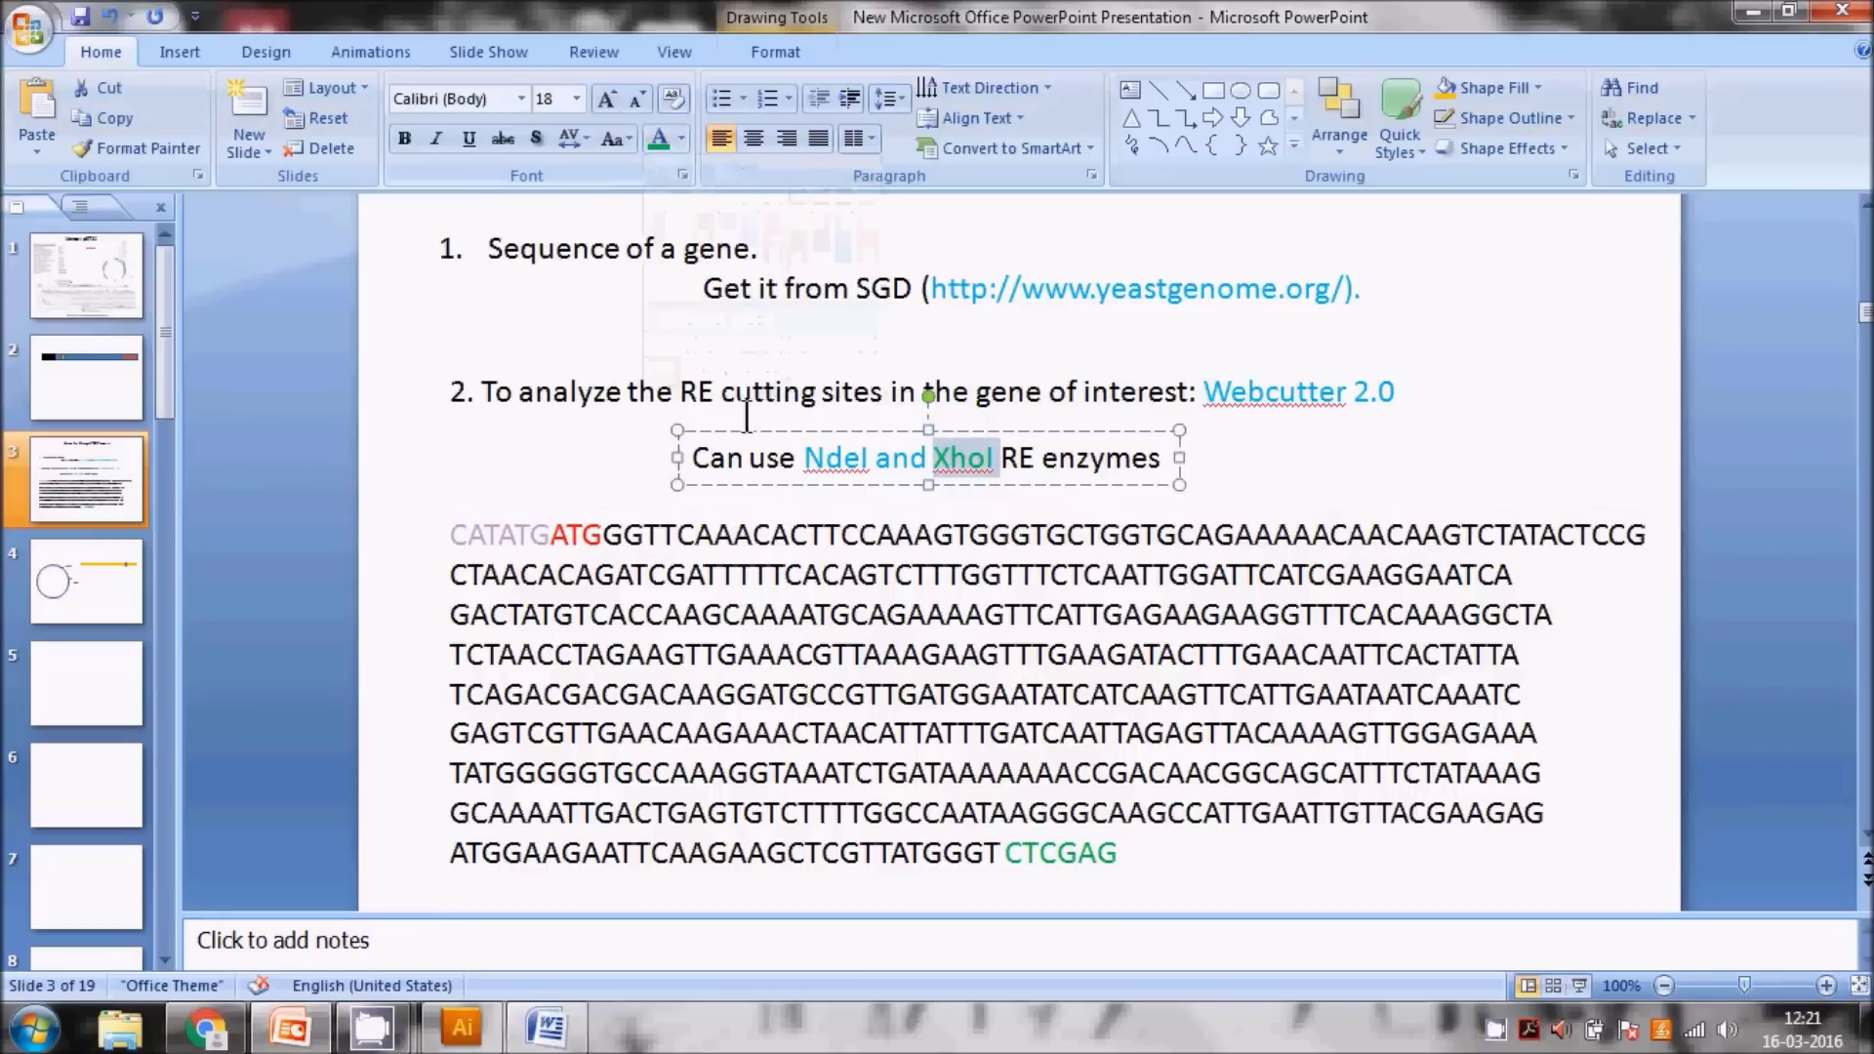
{"action": "left_click_drag", "start_coordinate": [806, 461], "coordinate": [870, 459]}
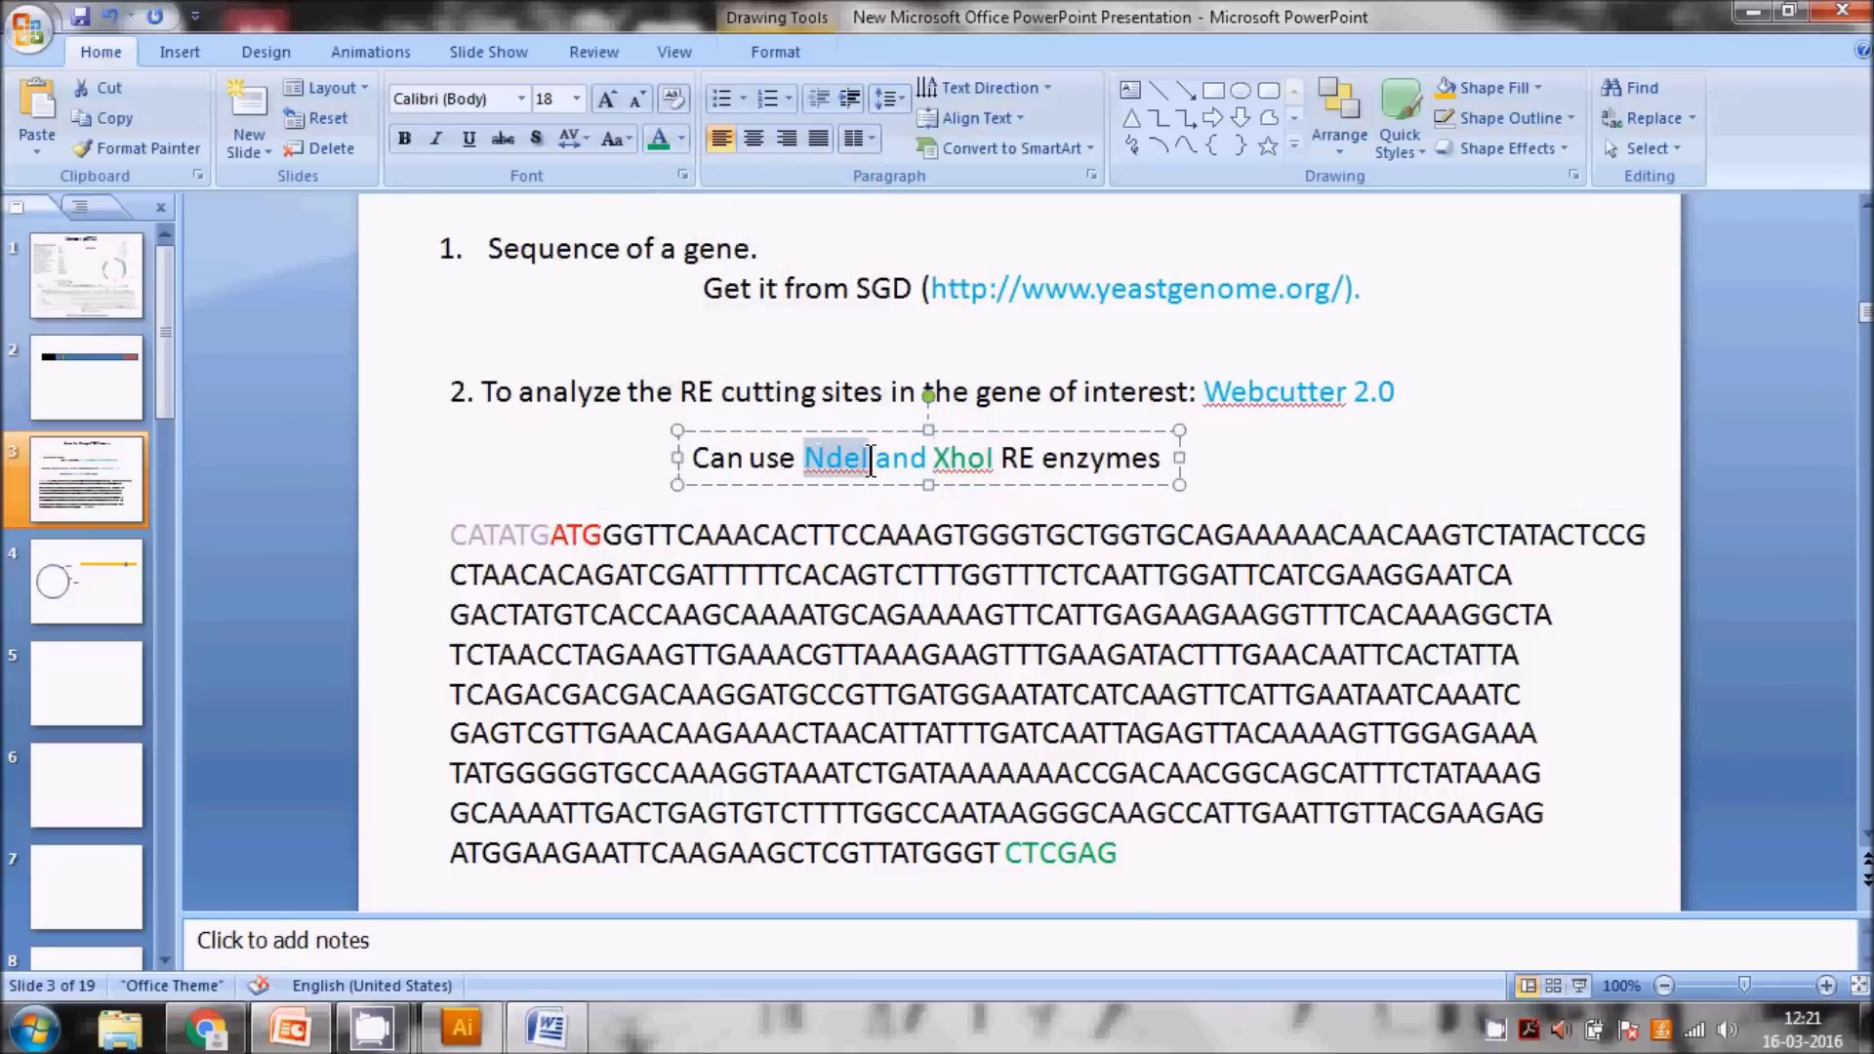
{"action": "left_click", "coordinate": [680, 138]}
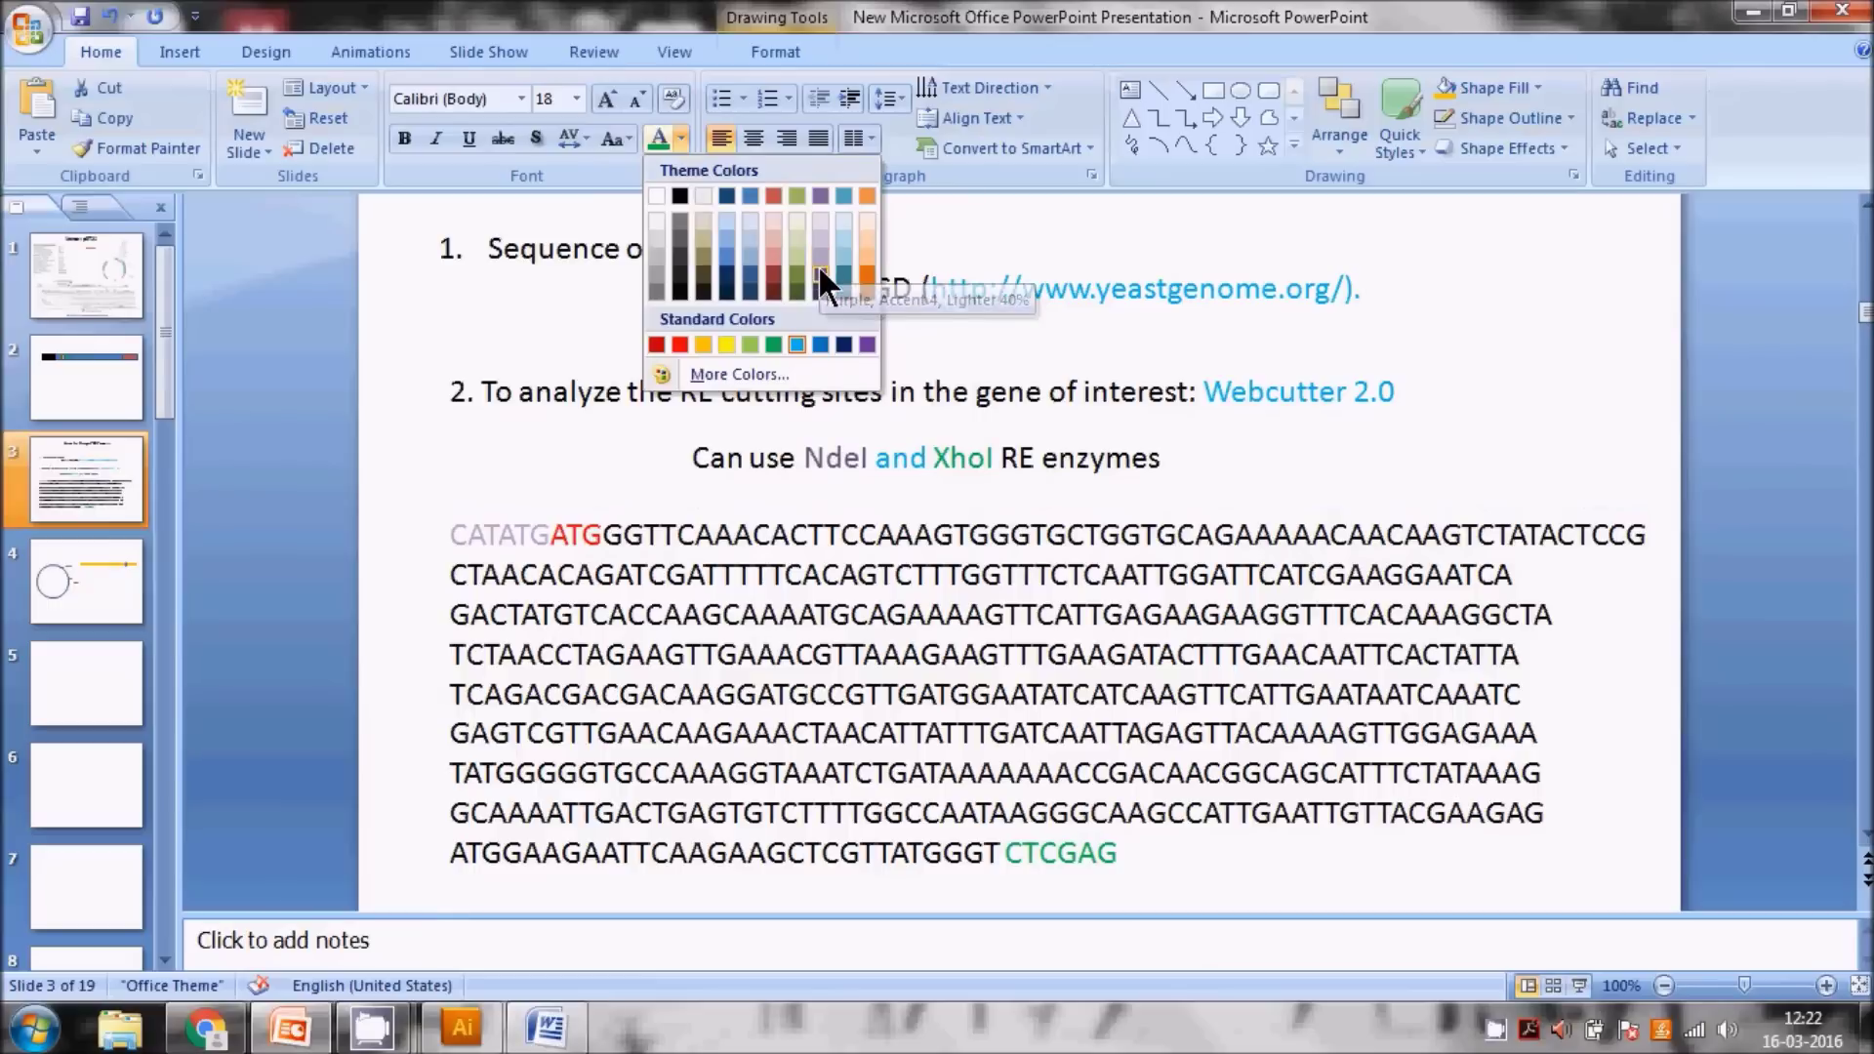
{"action": "left_click", "coordinate": [818, 266]}
{"action": "left_click", "coordinate": [1606, 419]}
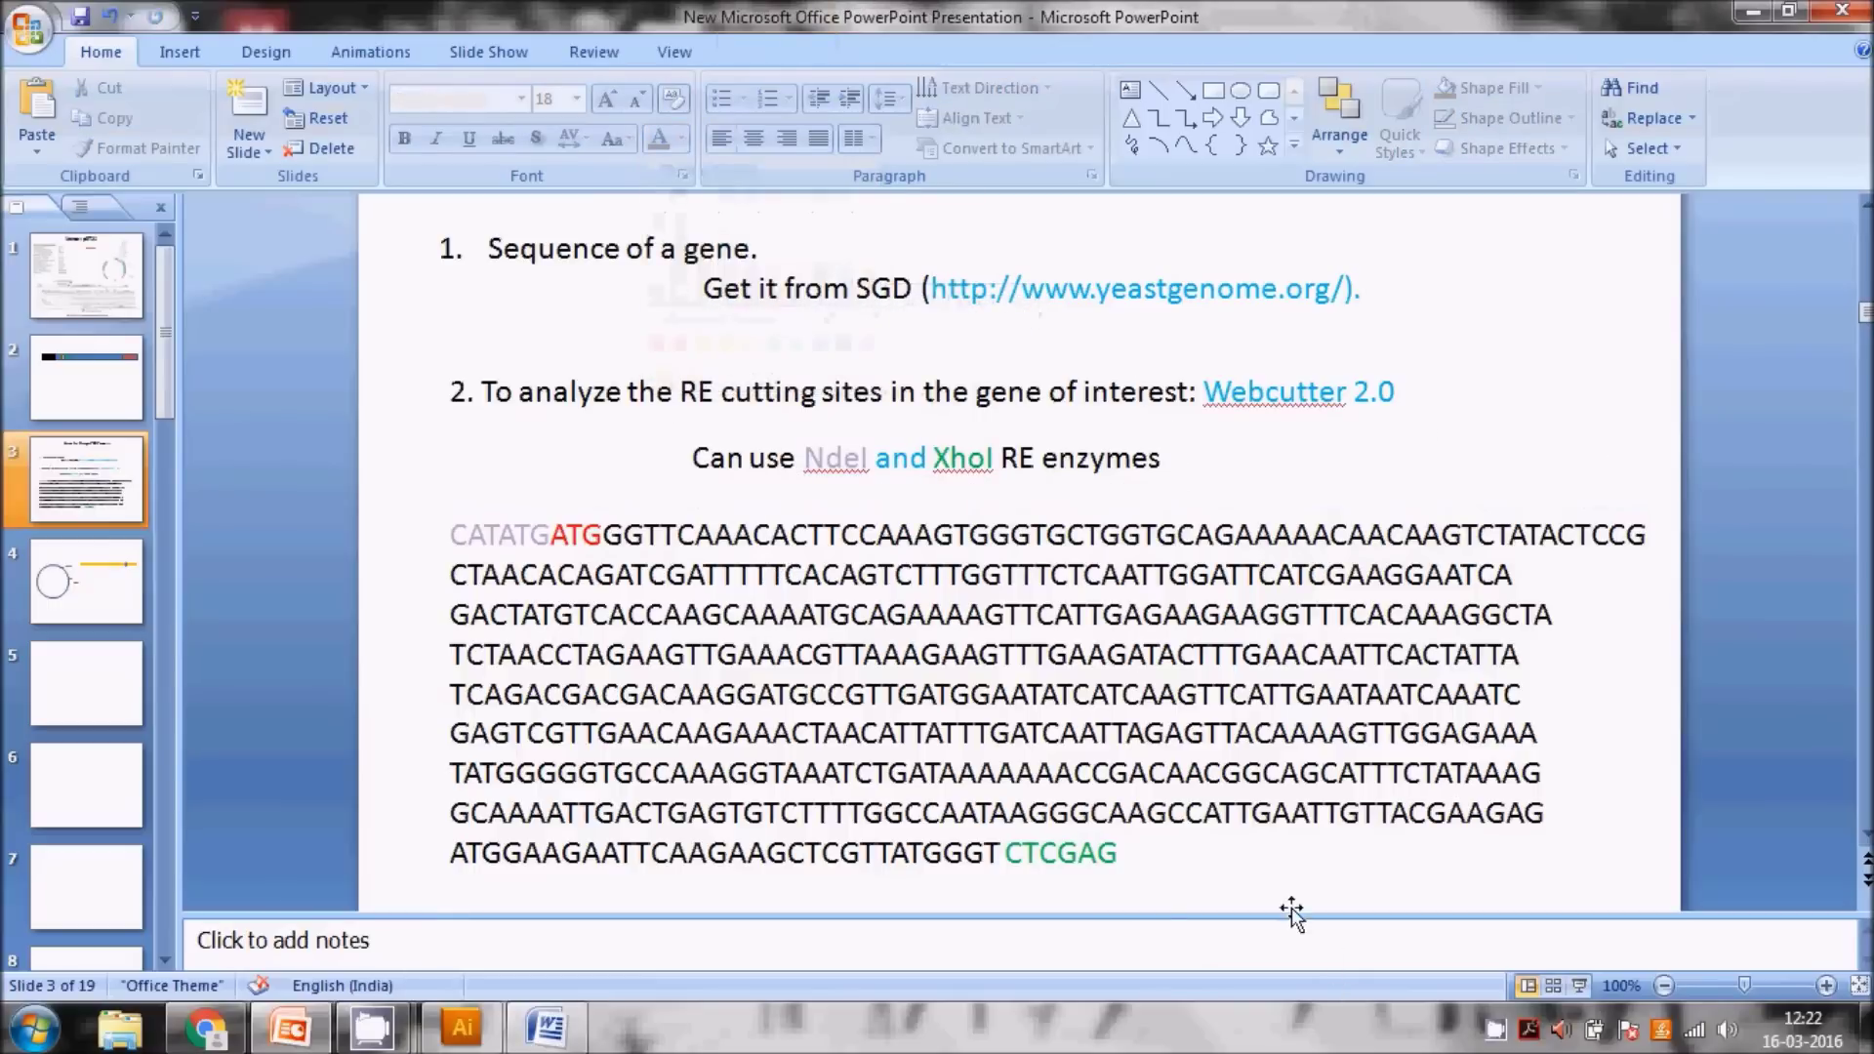
- Switch to Chrome, change the Google search to "NDE1 NEB" and view the recognition site on NEB's NdeI product page
{"action": "left_click", "coordinate": [1193, 864]}
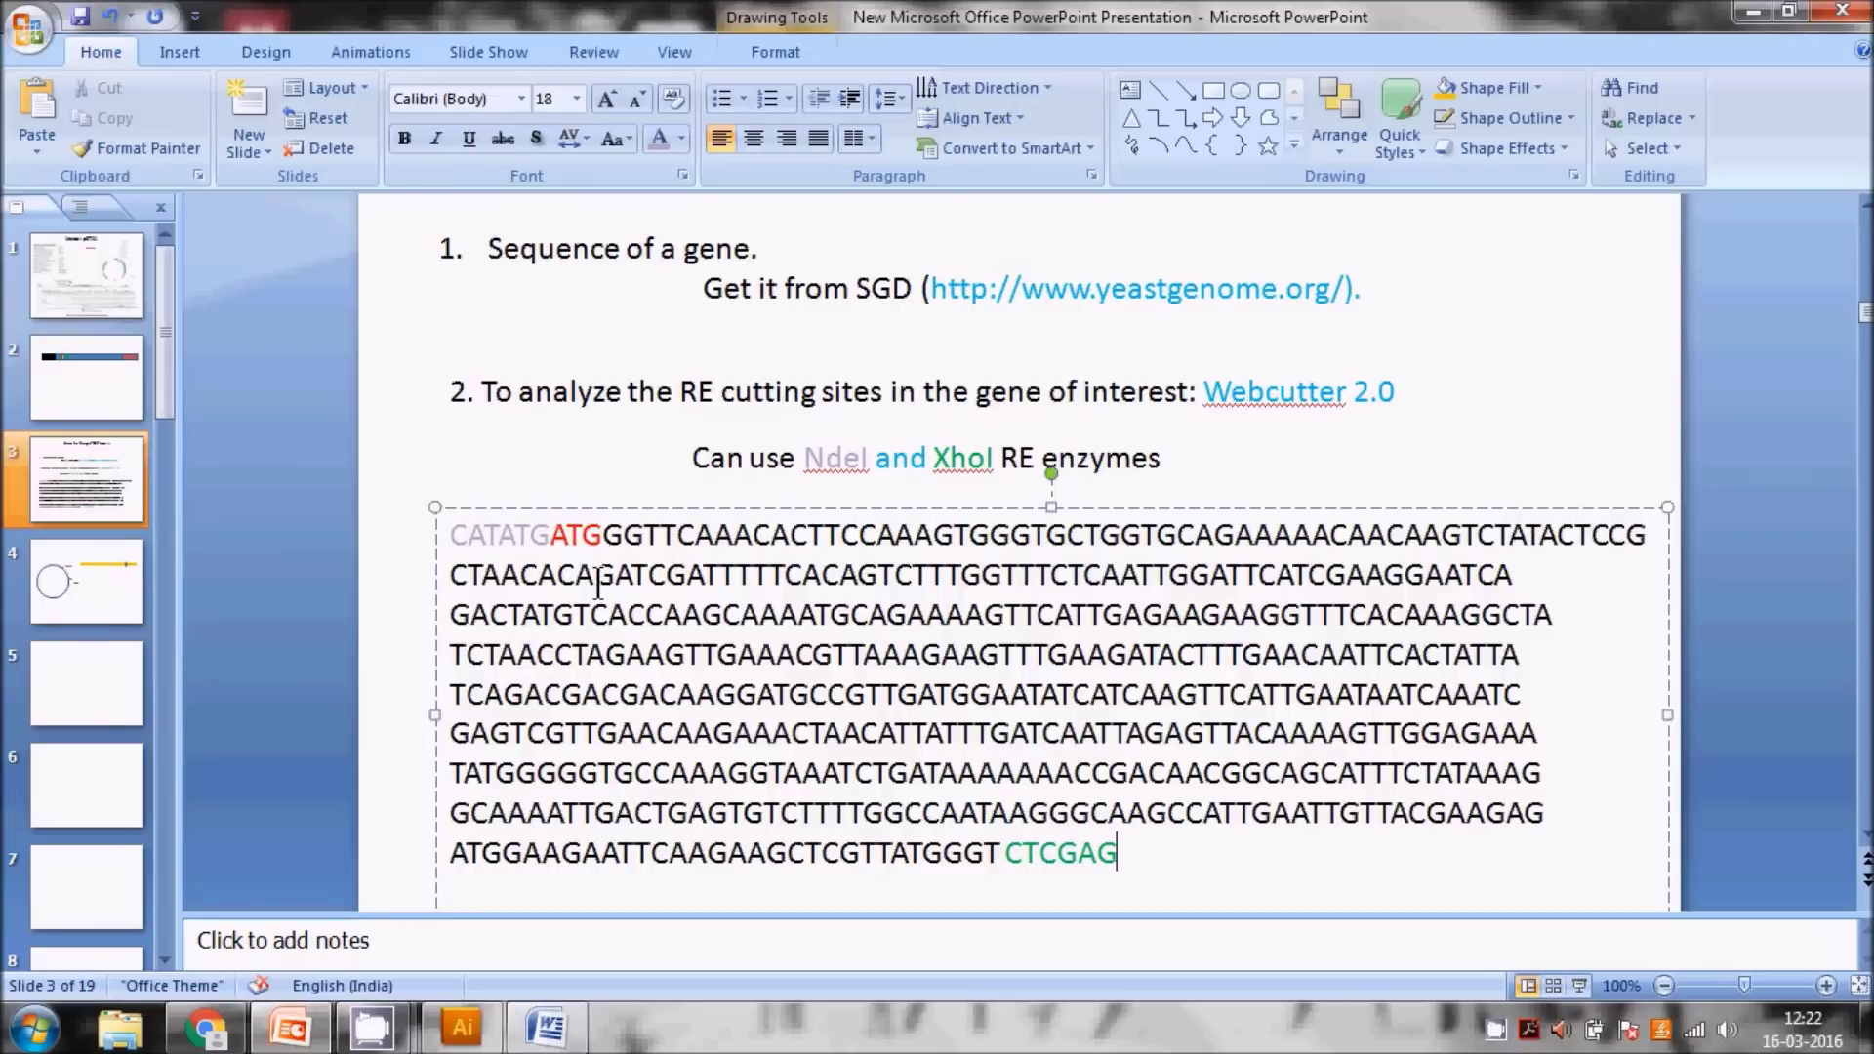
{"action": "left_click", "coordinate": [547, 548]}
{"action": "left_click", "coordinate": [205, 1027]}
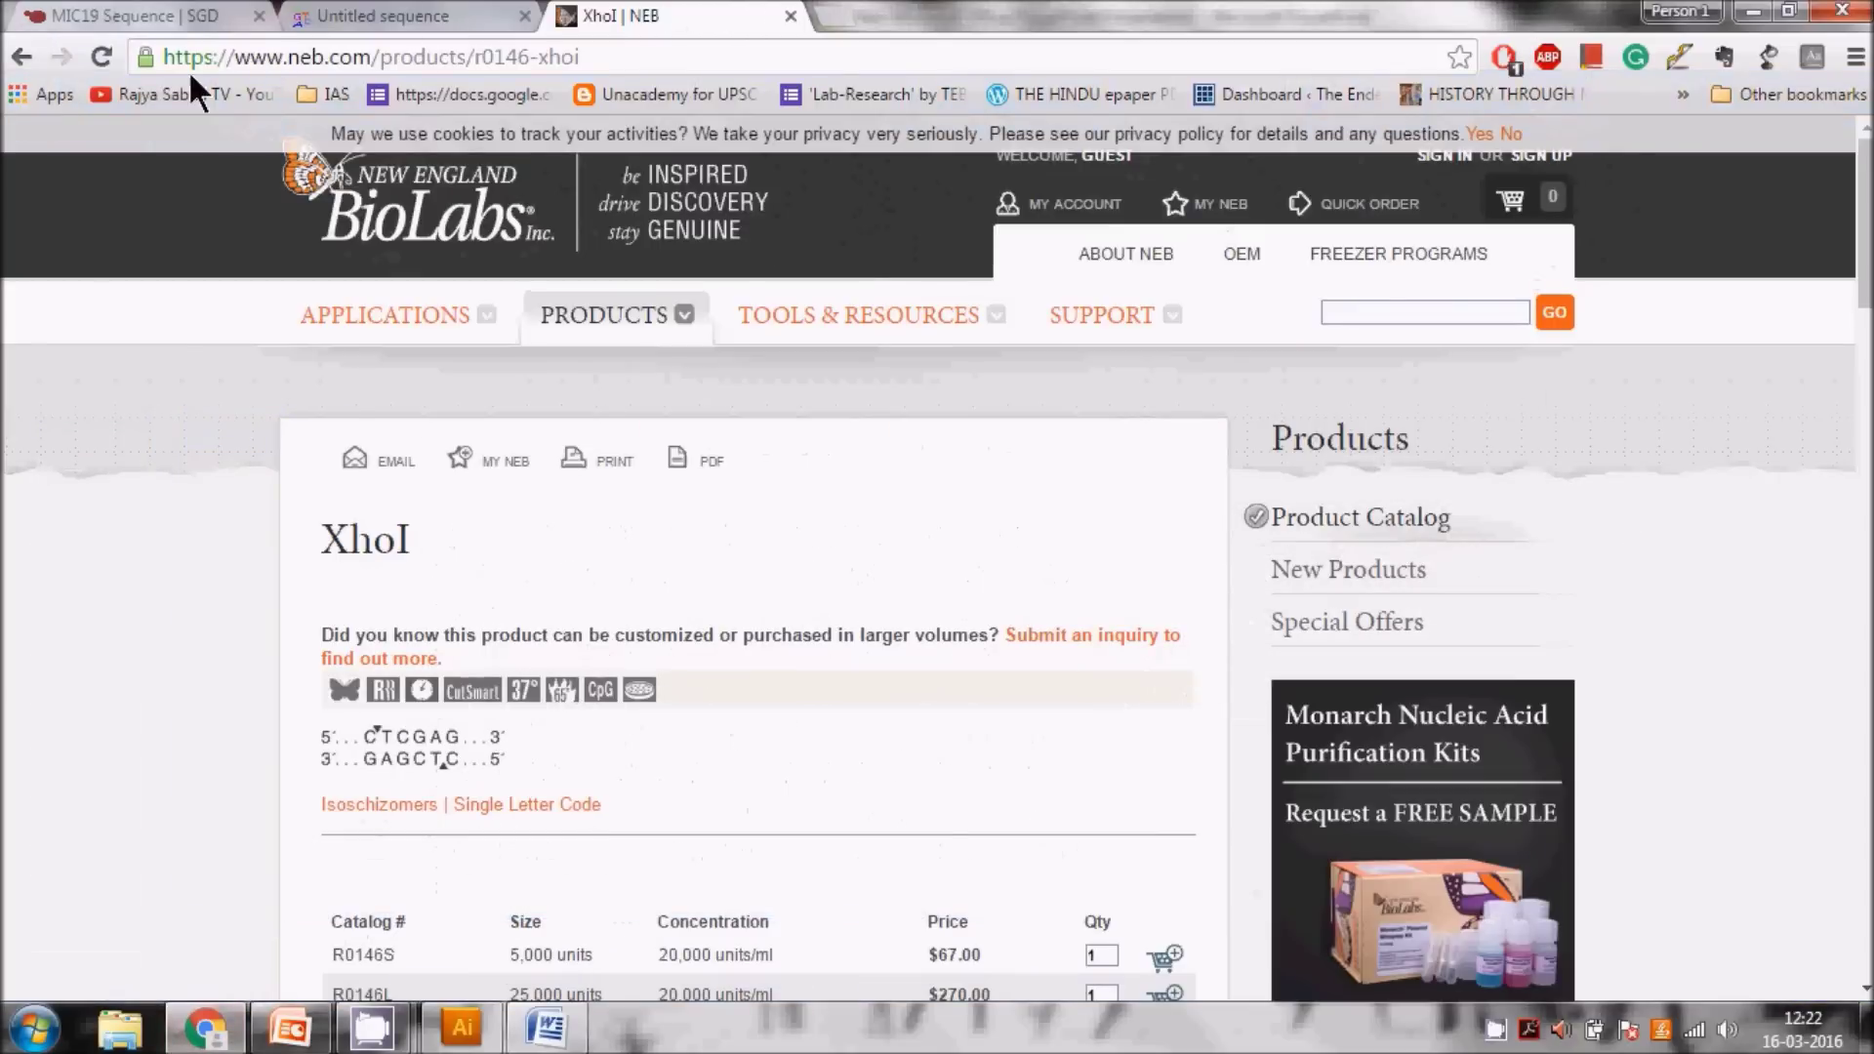
{"action": "left_click", "coordinate": [21, 57]}
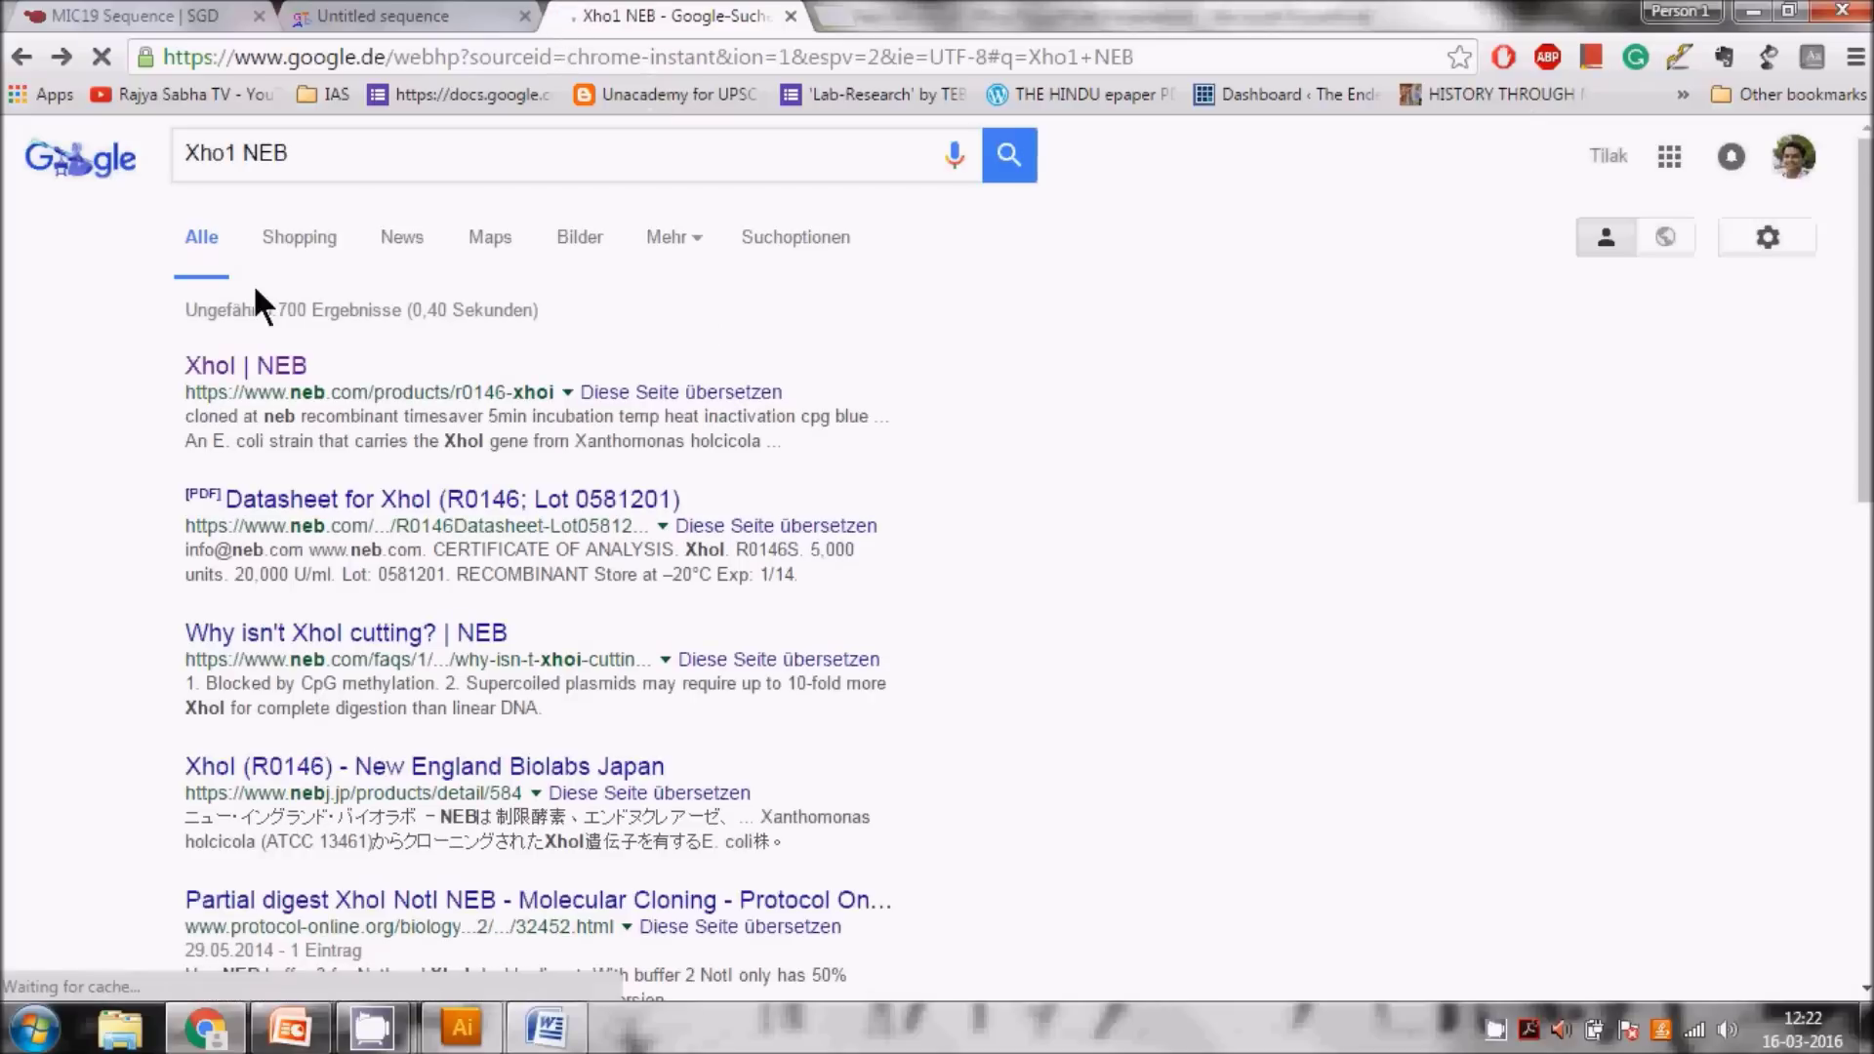
{"action": "left_click", "coordinate": [229, 154]}
{"action": "key", "text": "BackSpace"}
{"action": "key", "text": "BackSpace"}
{"action": "key", "text": "BackSpace"}
{"action": "type", "text": "NDE"}
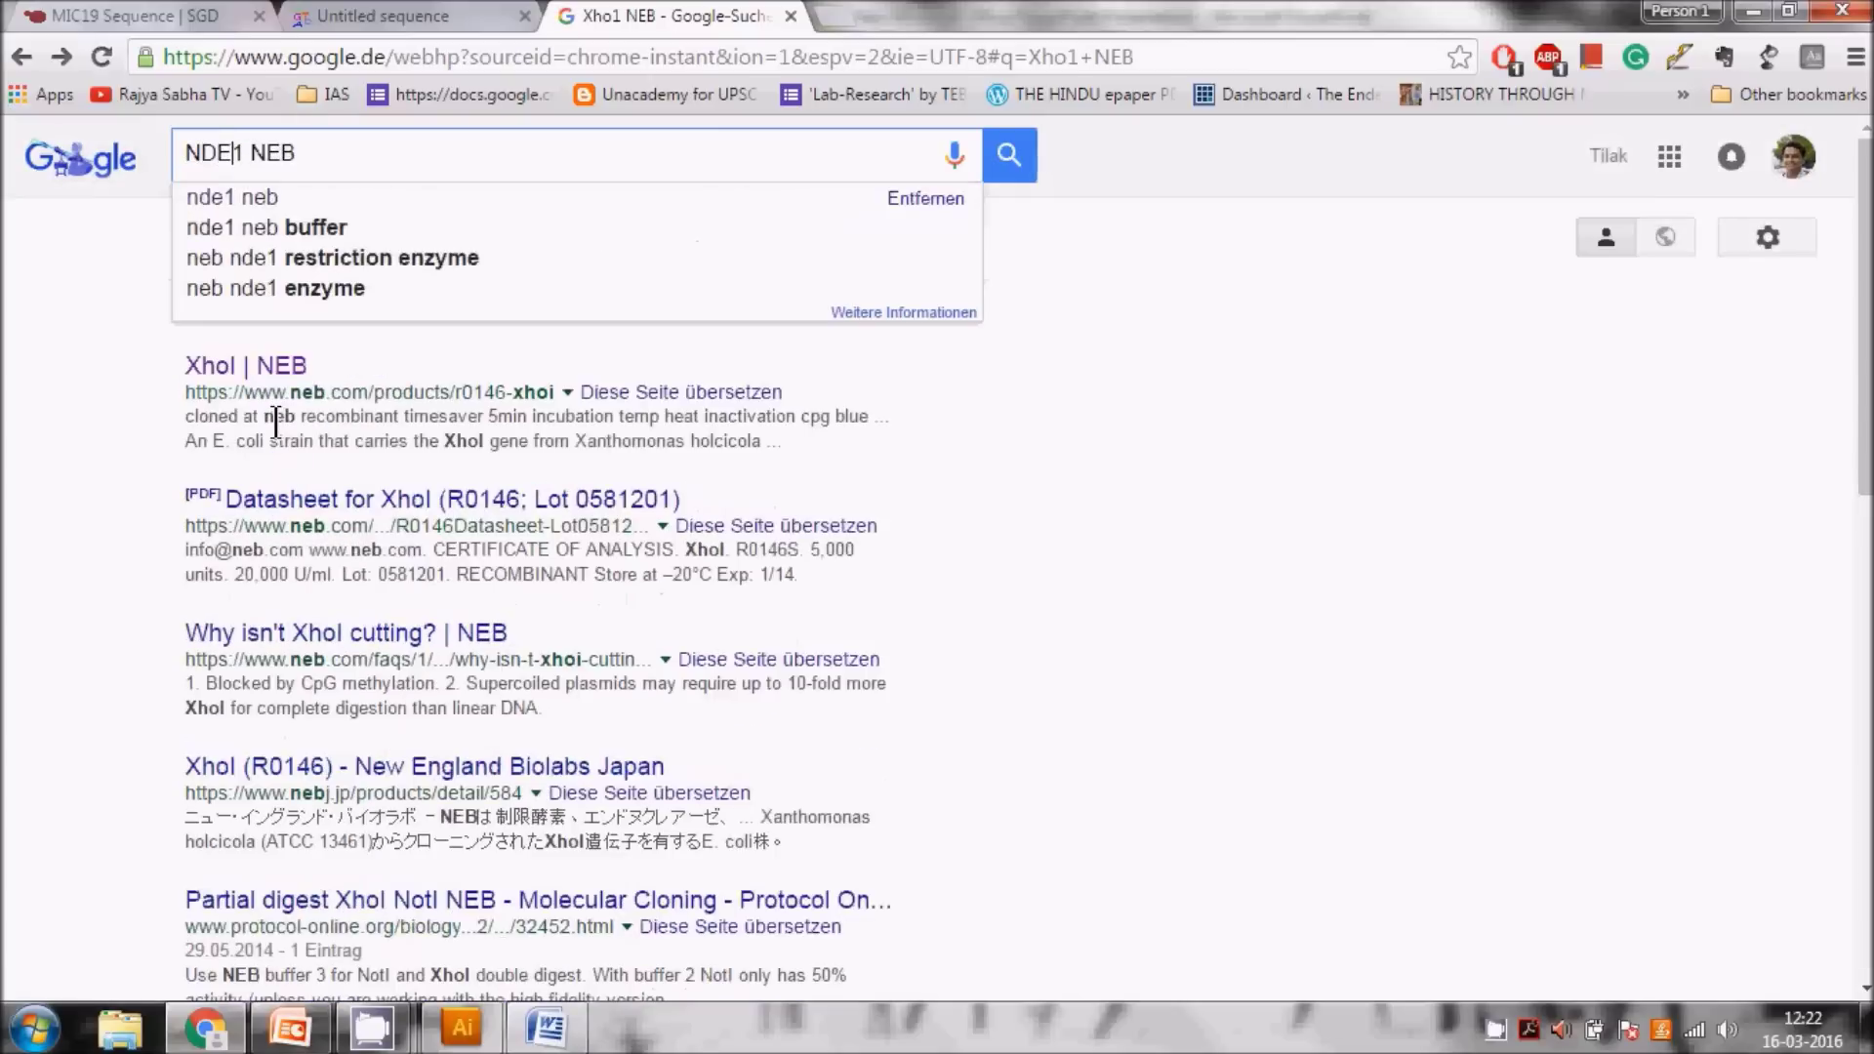
{"action": "scroll", "coordinate": [276, 423], "scroll_direction": "down", "scroll_amount": 8}
{"action": "scroll", "coordinate": [276, 423], "scroll_direction": "up", "scroll_amount": 8}
{"action": "key", "text": "Return"}
{"action": "left_click", "coordinate": [200, 340]}
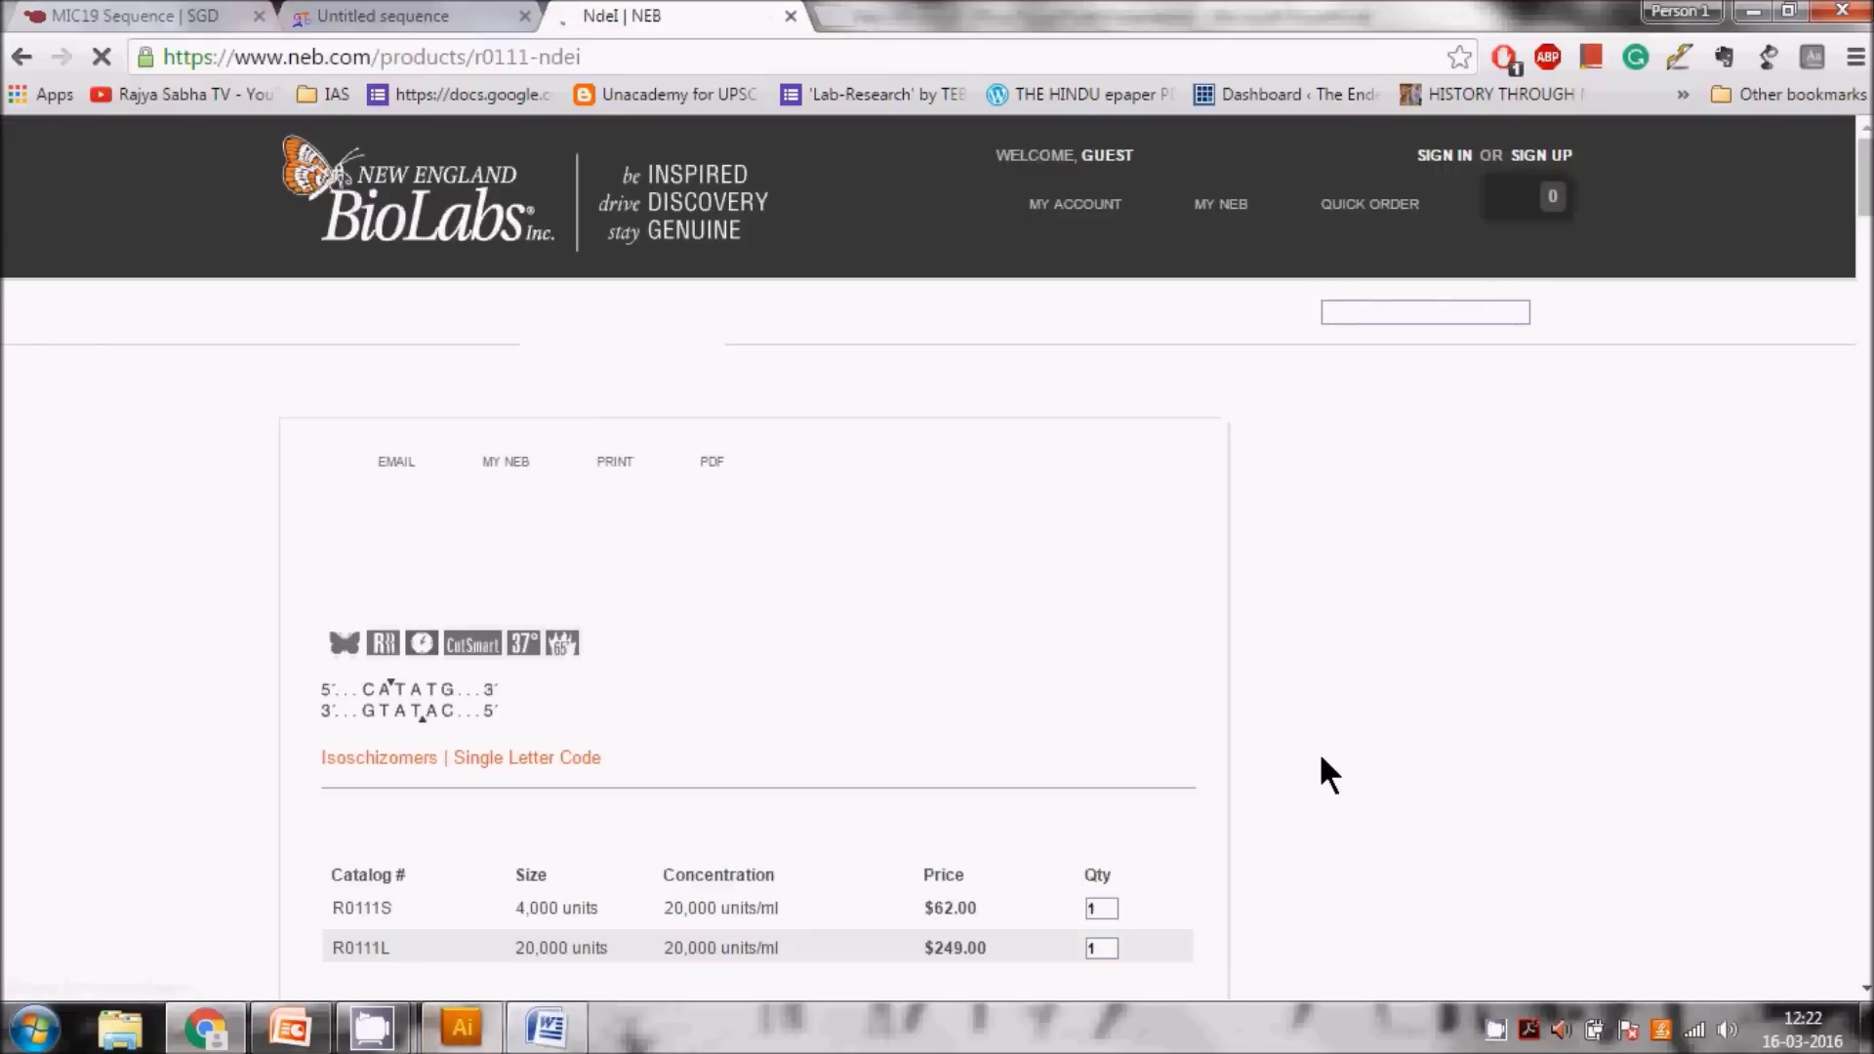
{"action": "scroll", "coordinate": [912, 818], "scroll_direction": "down", "scroll_amount": 1}
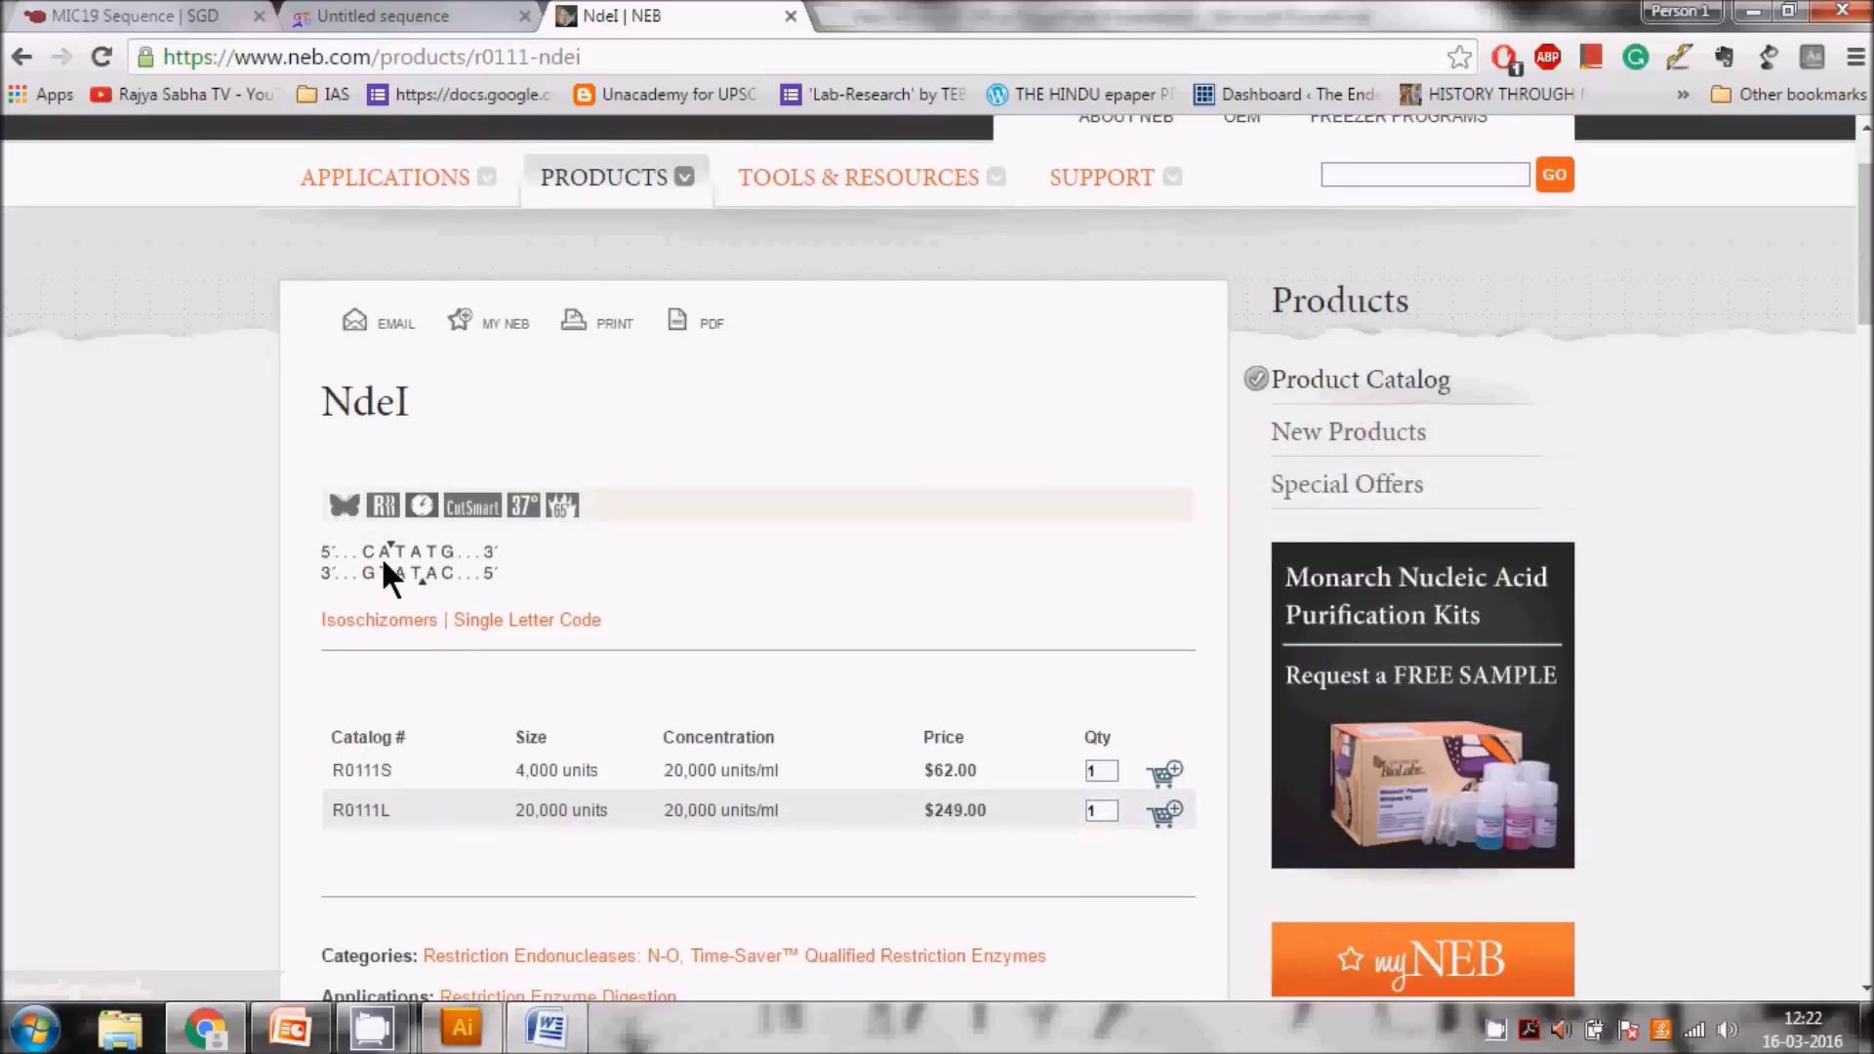
- Return to PowerPoint, compare the NdeI site with the NEB page, and mark its cut position with a hyphen as CA-TATG
{"action": "left_click", "coordinate": [363, 1035]}
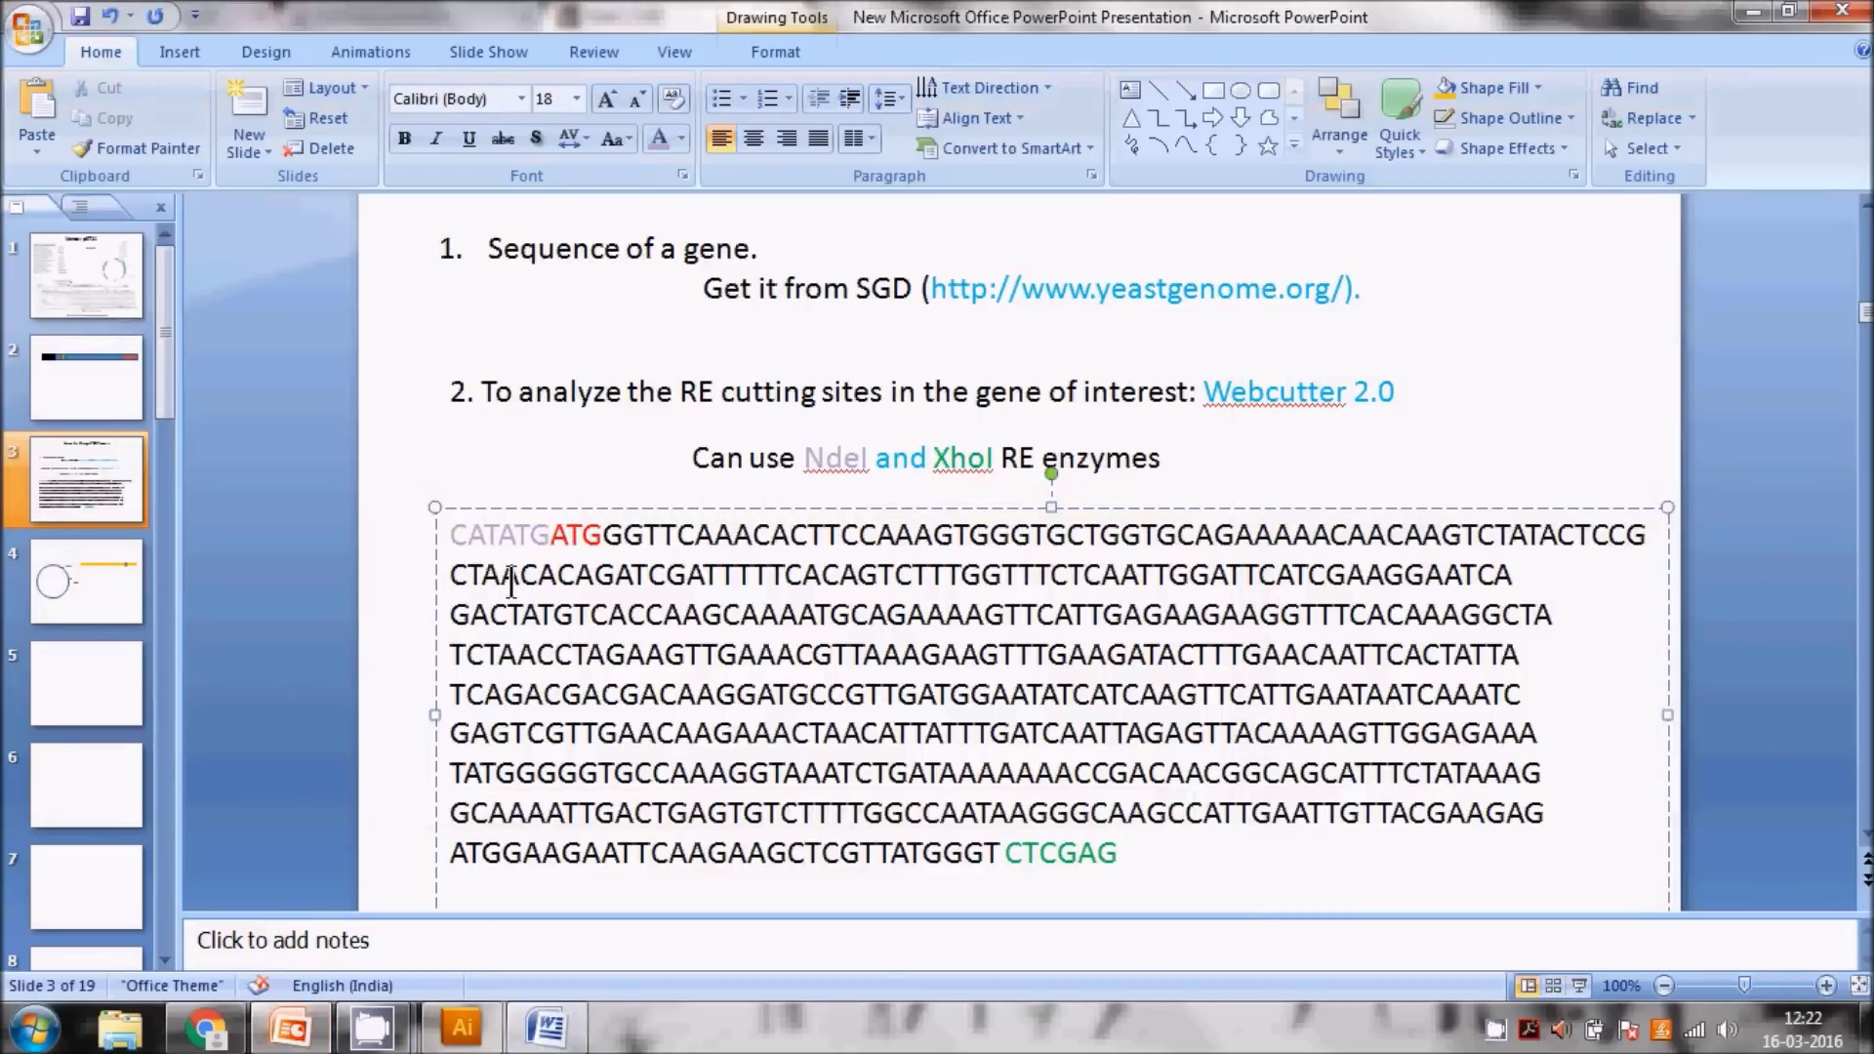
{"action": "left_click", "coordinate": [294, 1025]}
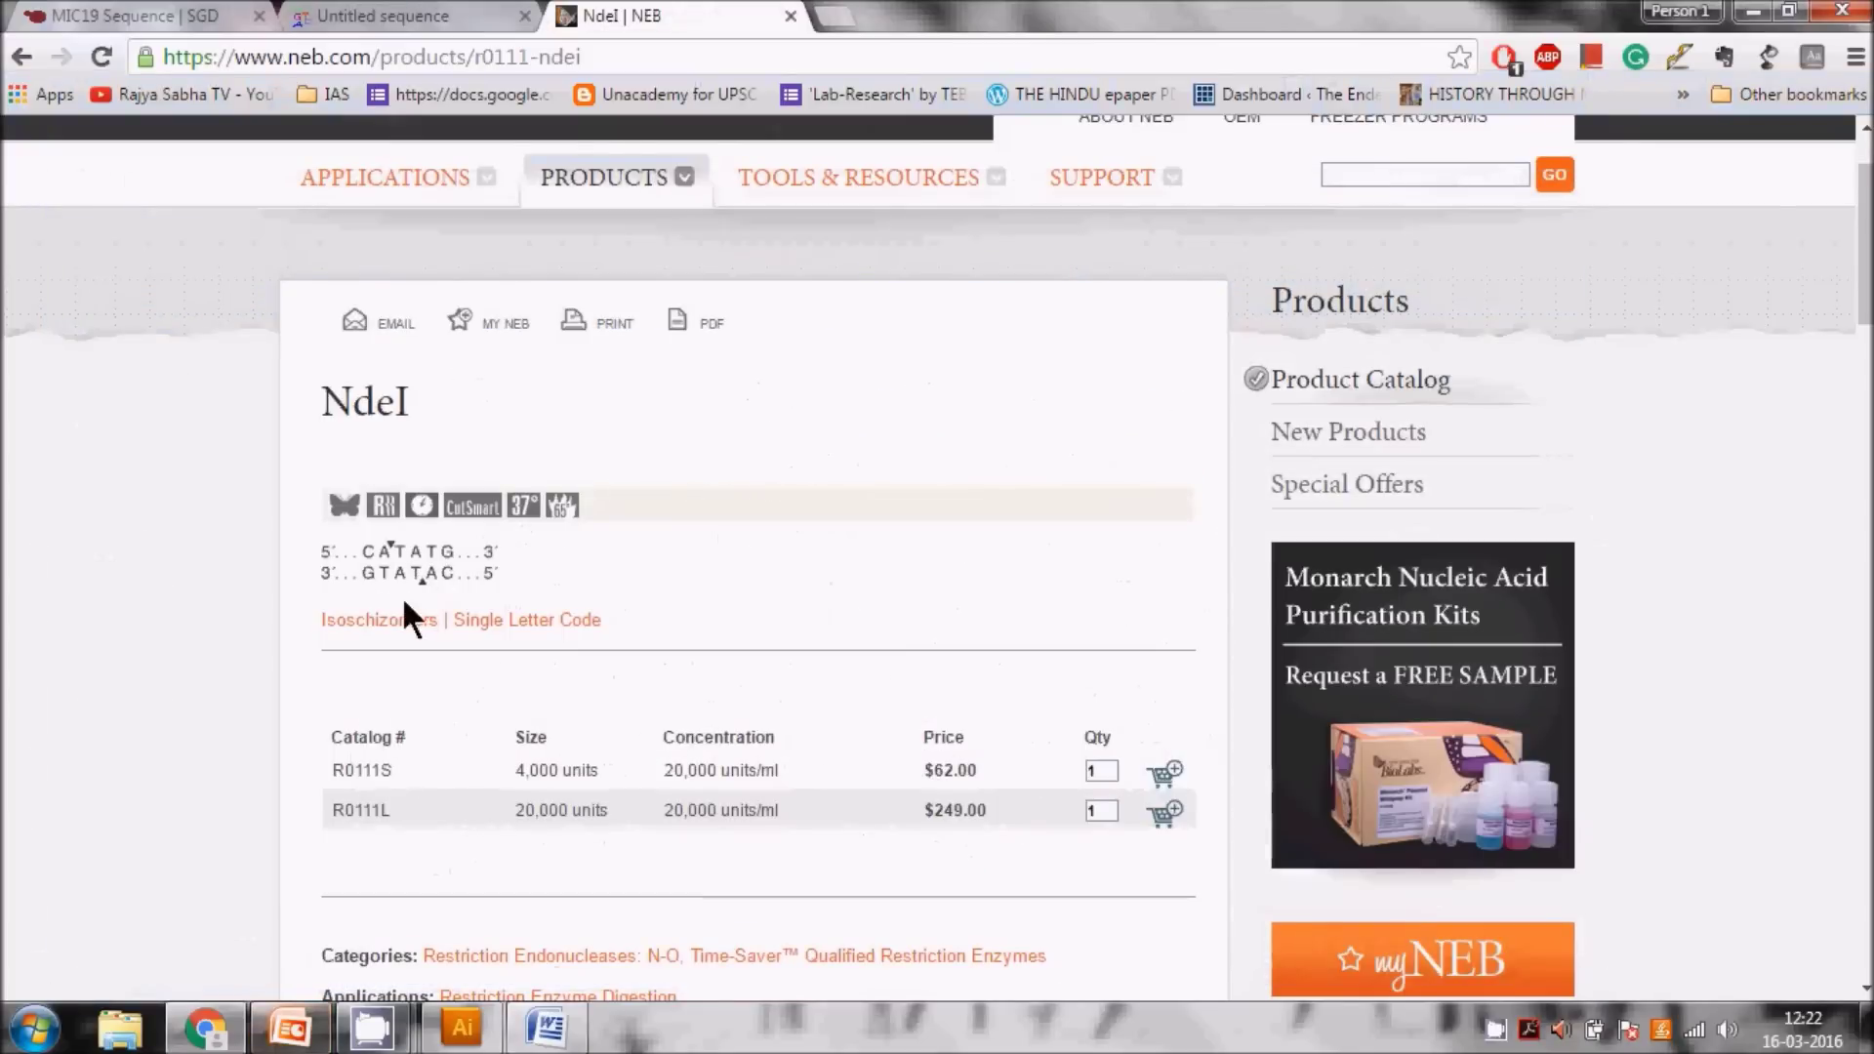
{"action": "left_click", "coordinate": [290, 1027]}
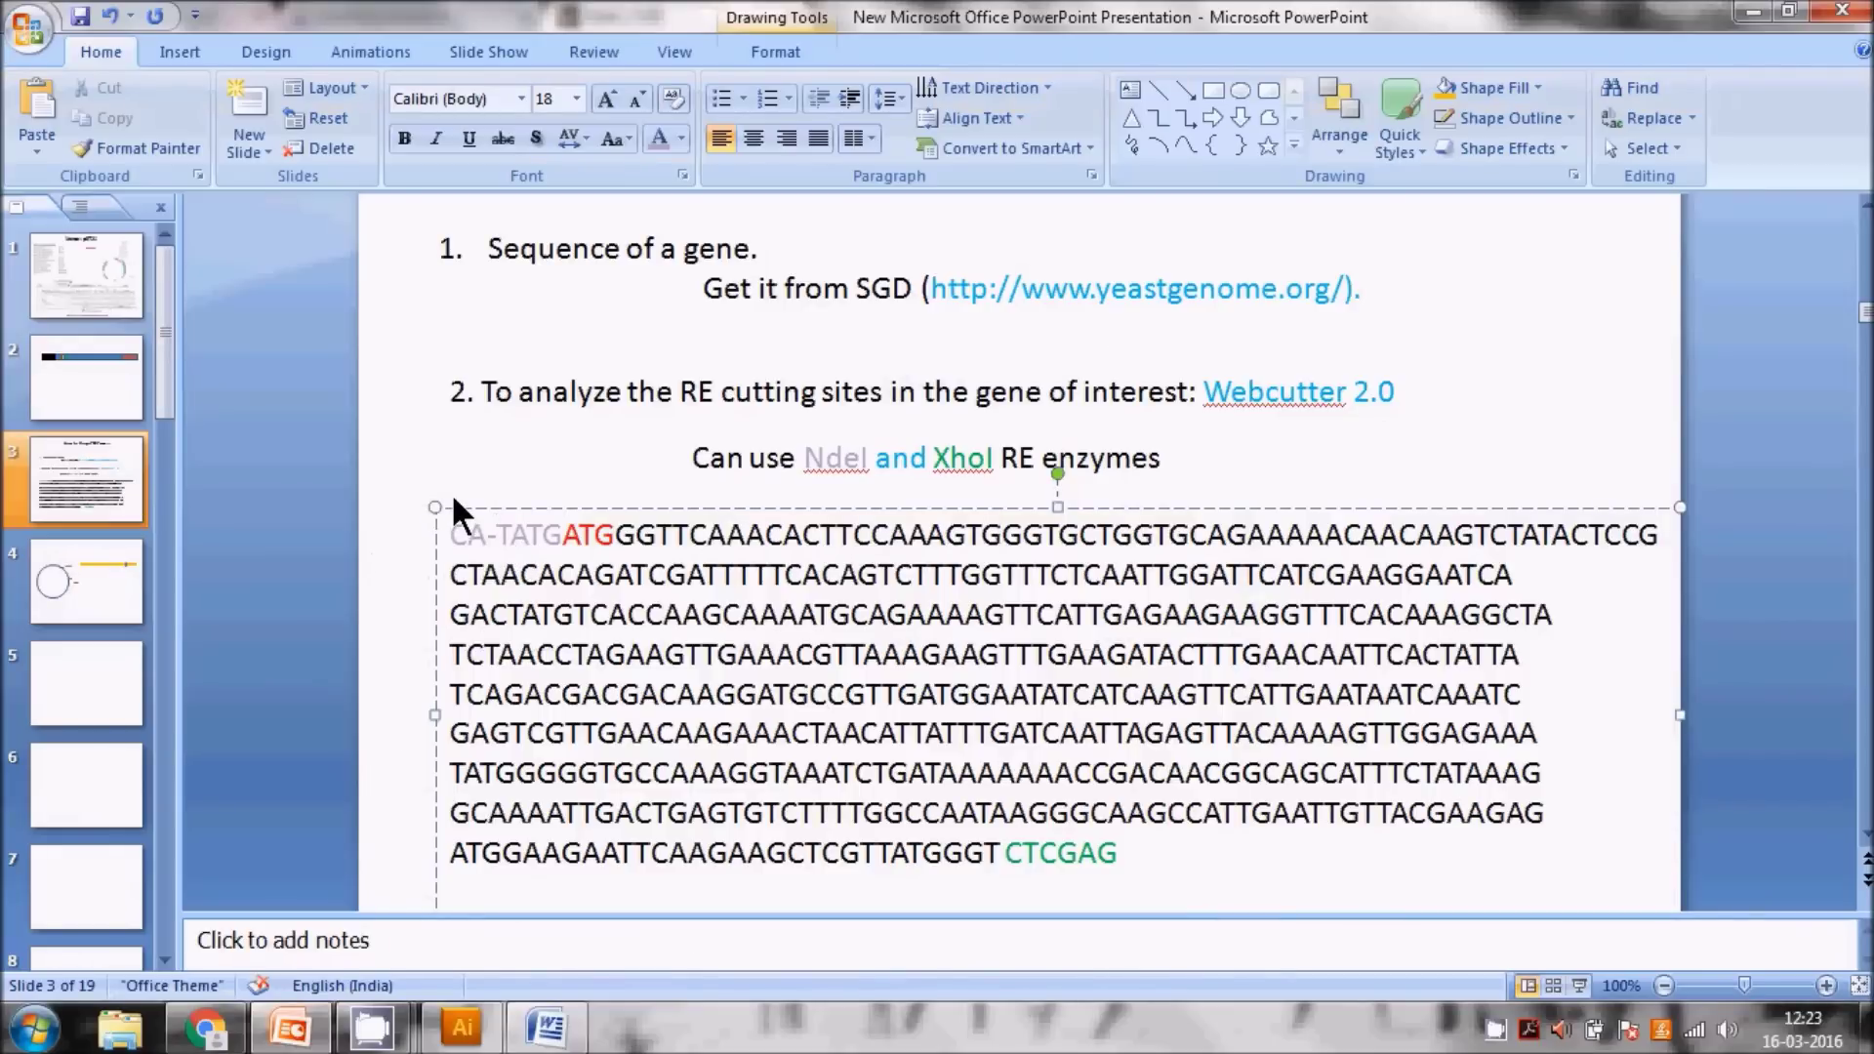
{"action": "left_click_drag", "start_coordinate": [449, 535], "coordinate": [494, 537]}
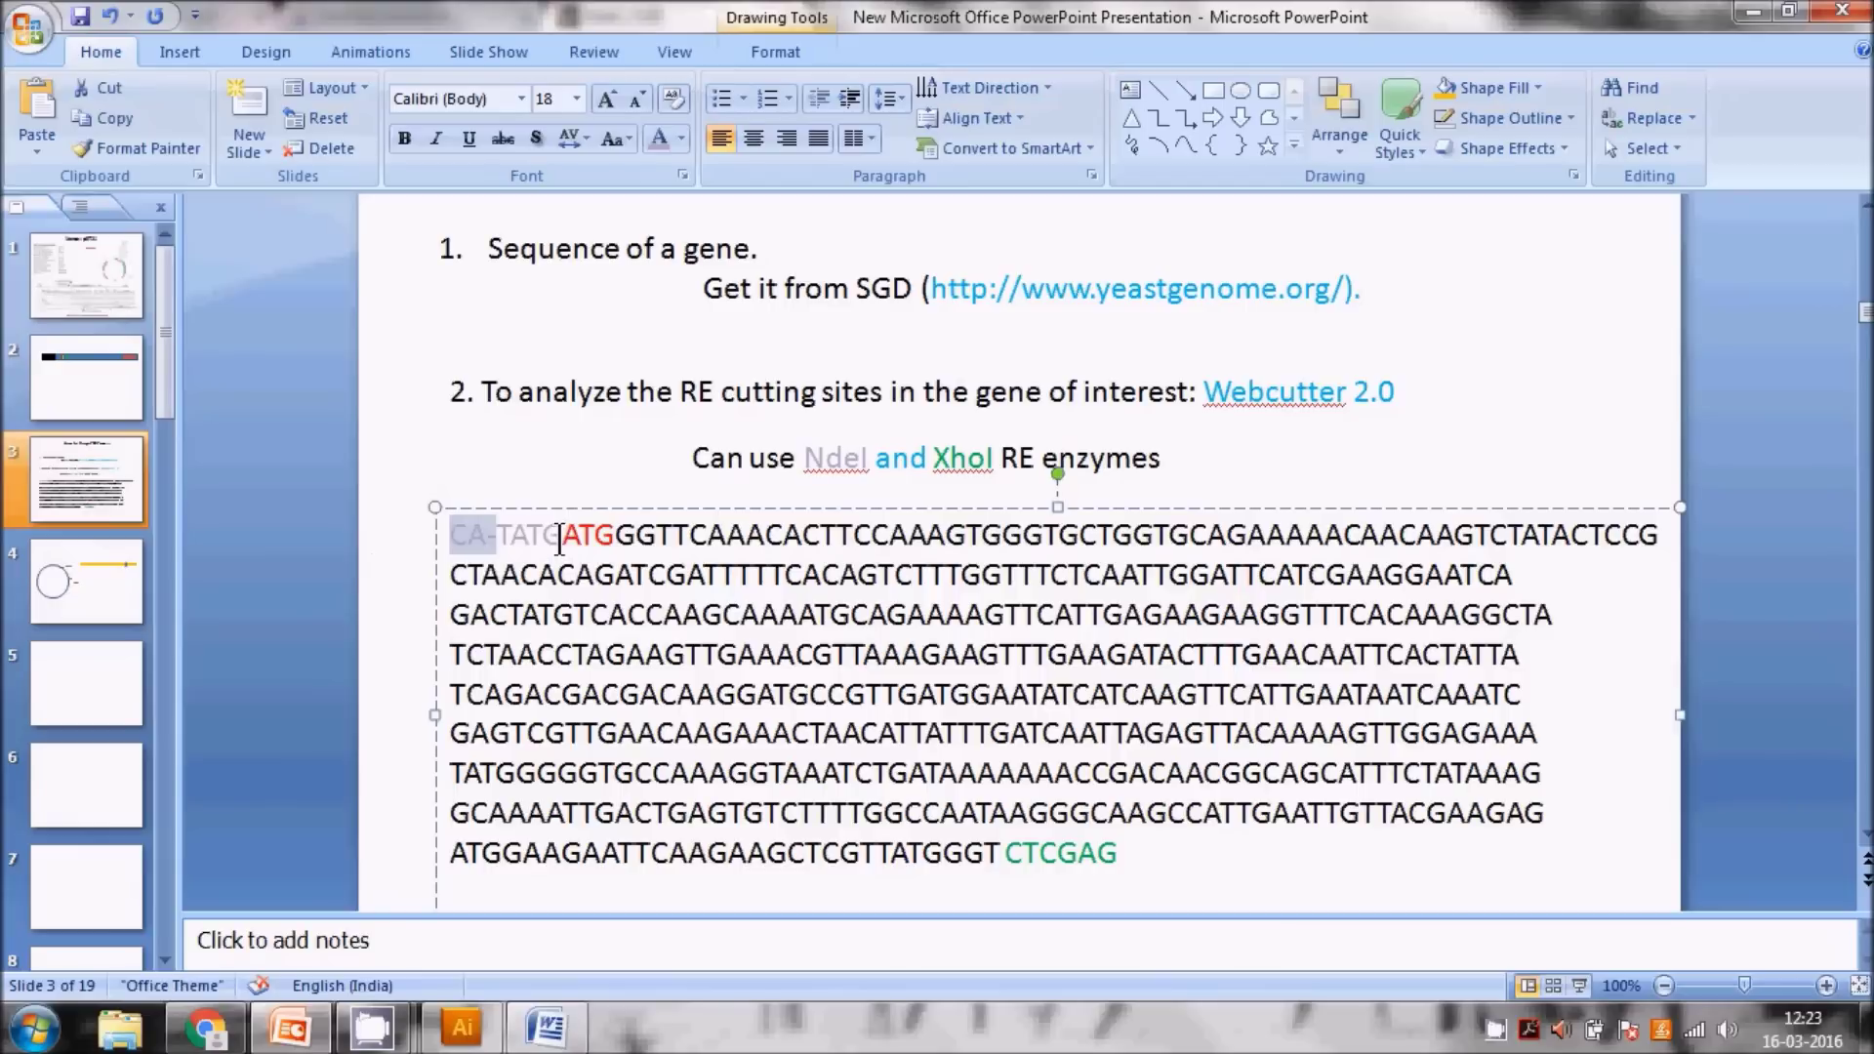
- Delete the red ATG that follows the NdeI site at the start of the sequence
{"action": "left_click", "coordinate": [615, 535]}
{"action": "key", "text": "BackSpace"}
{"action": "key", "text": "BackSpace"}
{"action": "key", "text": "BackSpace"}
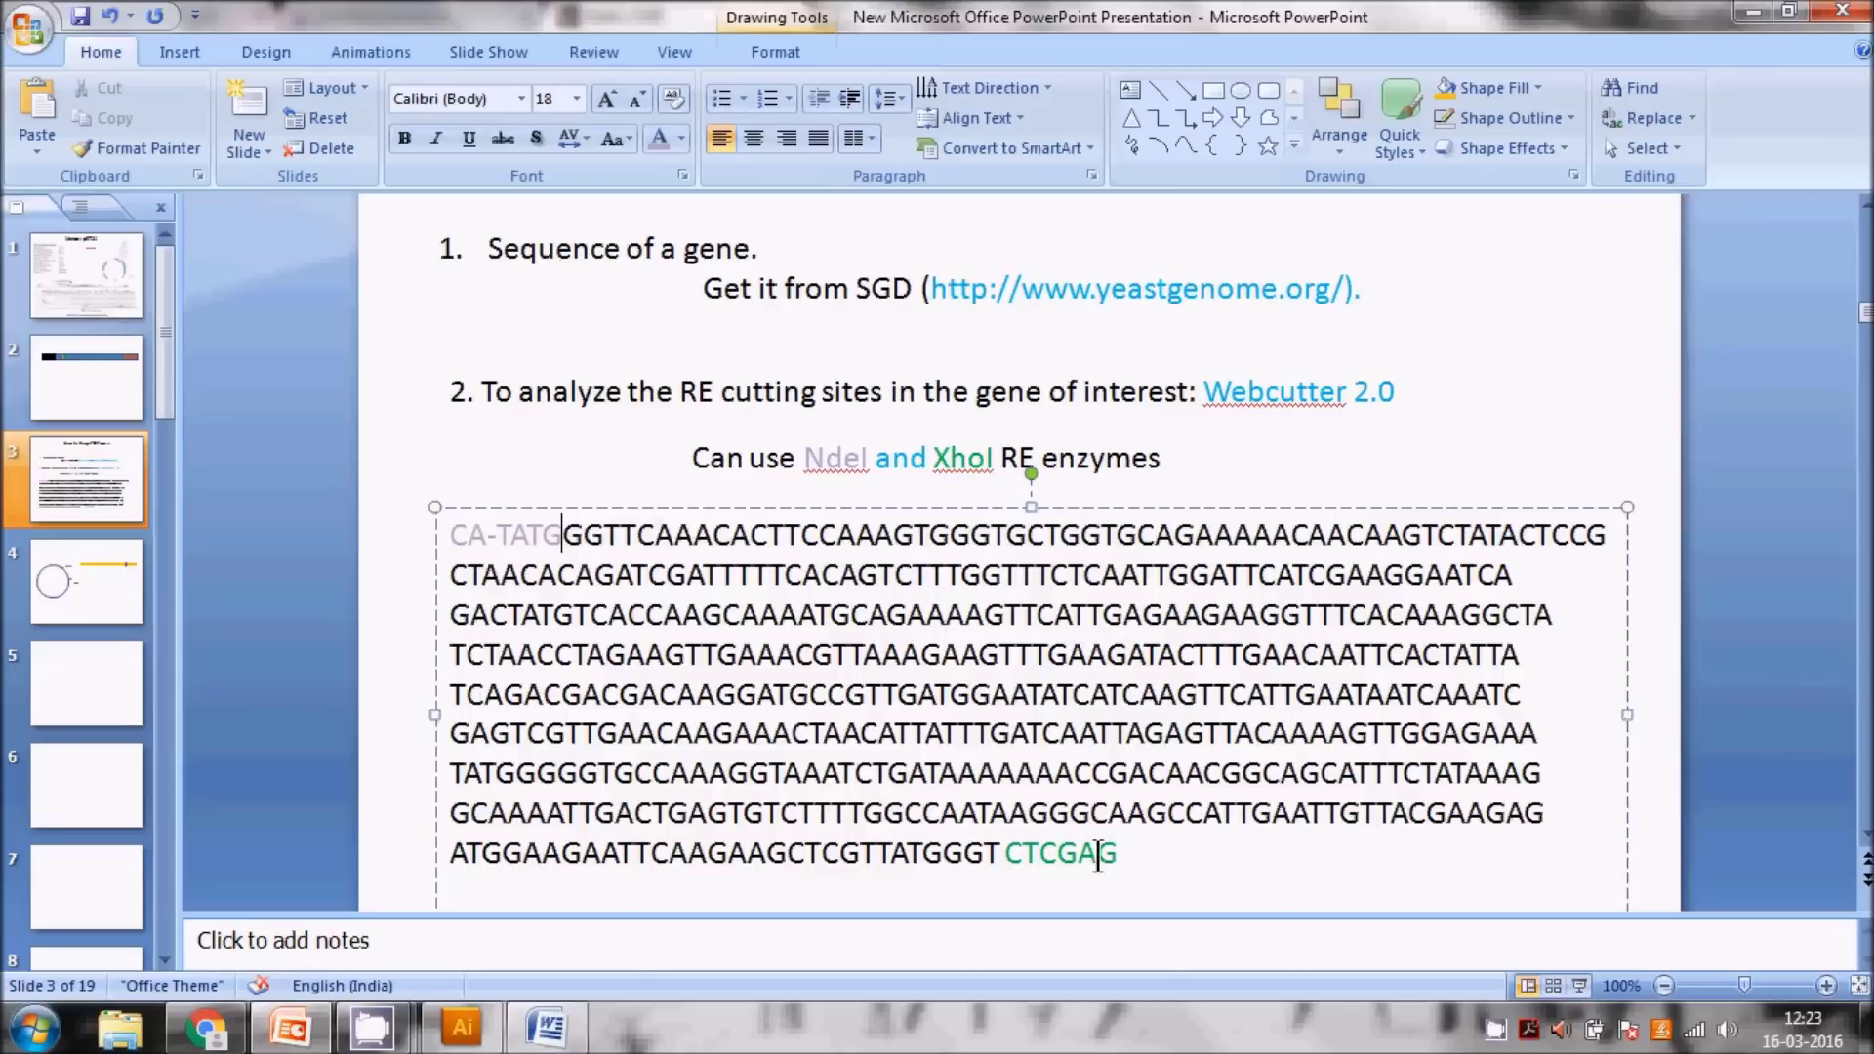
{"action": "left_click", "coordinate": [1148, 857]}
{"action": "left_click", "coordinate": [452, 534]}
- On slide 4, draw an unfilled ellipse about 2.33 cm high and 2.12 cm wide around the start of the yellow bar
{"action": "left_click", "coordinate": [103, 561]}
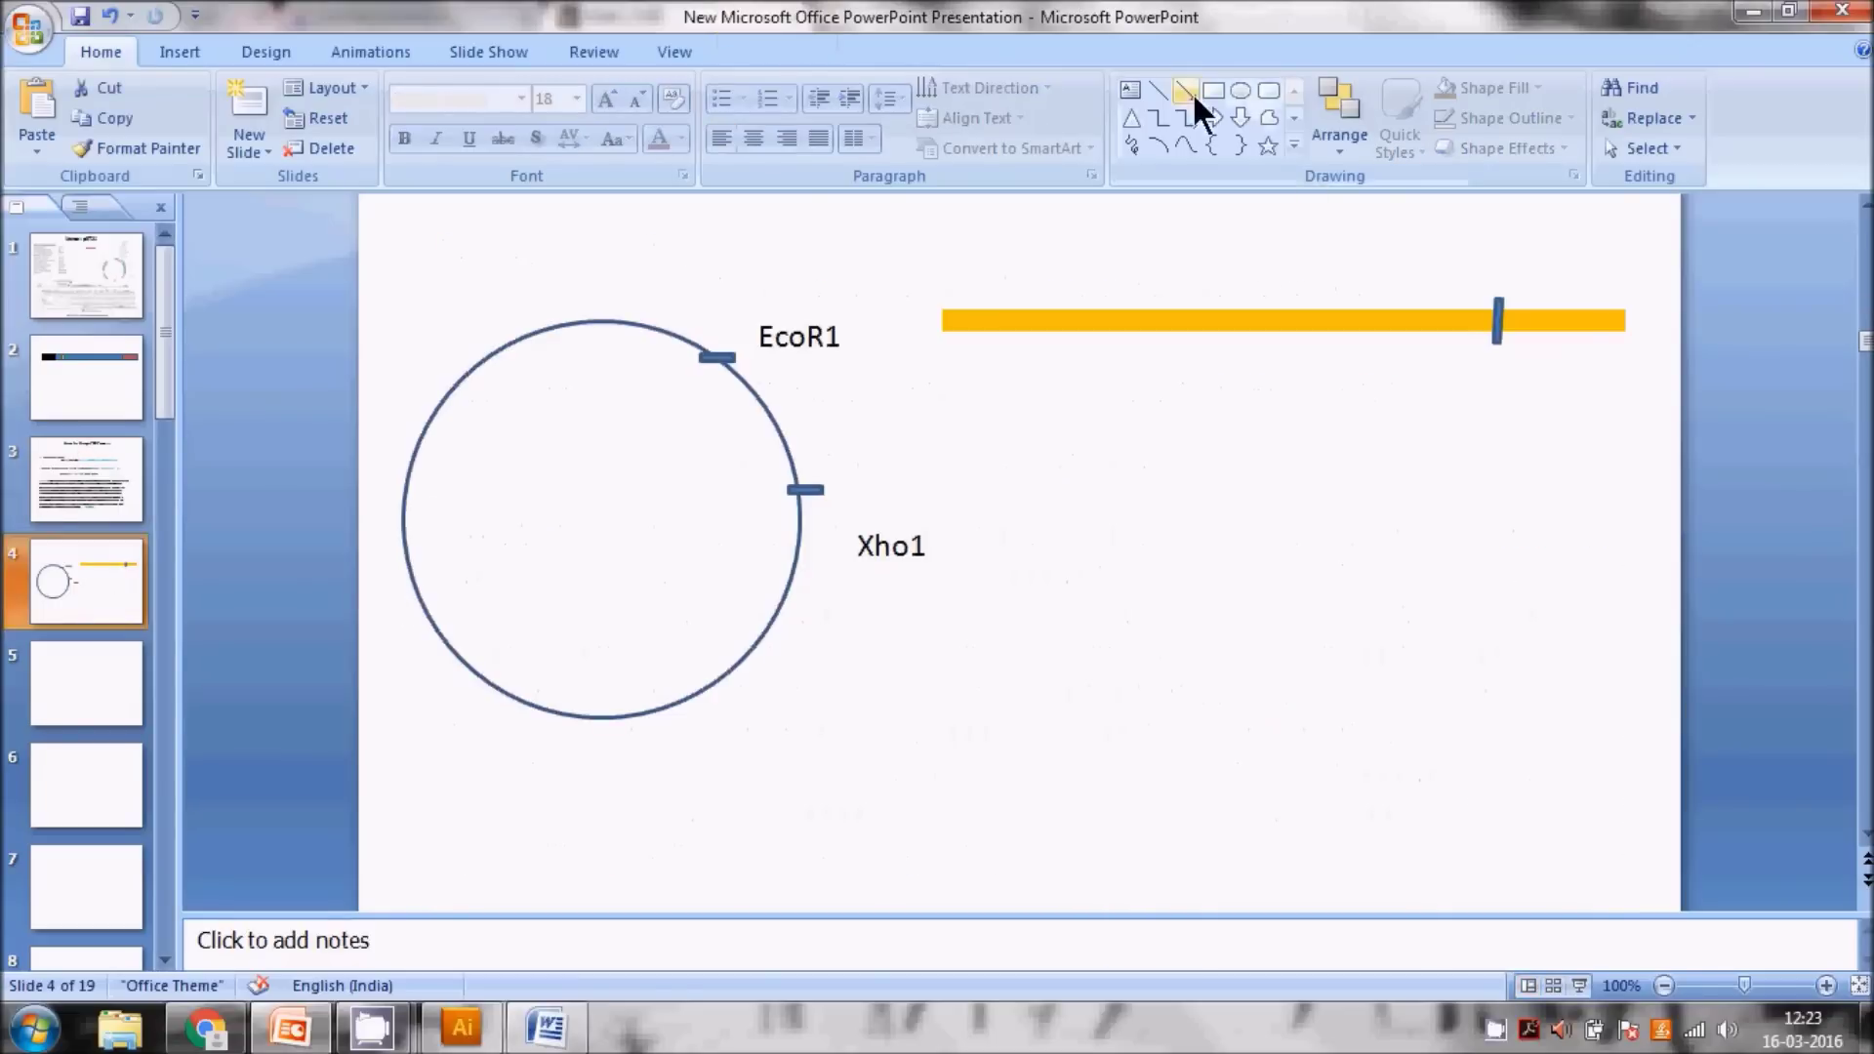
{"action": "left_click", "coordinate": [1239, 90]}
{"action": "mouse_move", "coordinate": [1038, 259]}
{"action": "left_mouse_down"}
{"action": "mouse_move", "coordinate": [933, 352]}
{"action": "mouse_move", "coordinate": [930, 377]}
{"action": "mouse_move", "coordinate": [1068, 332]}
{"action": "left_mouse_up"}
{"action": "left_click", "coordinate": [776, 51]}
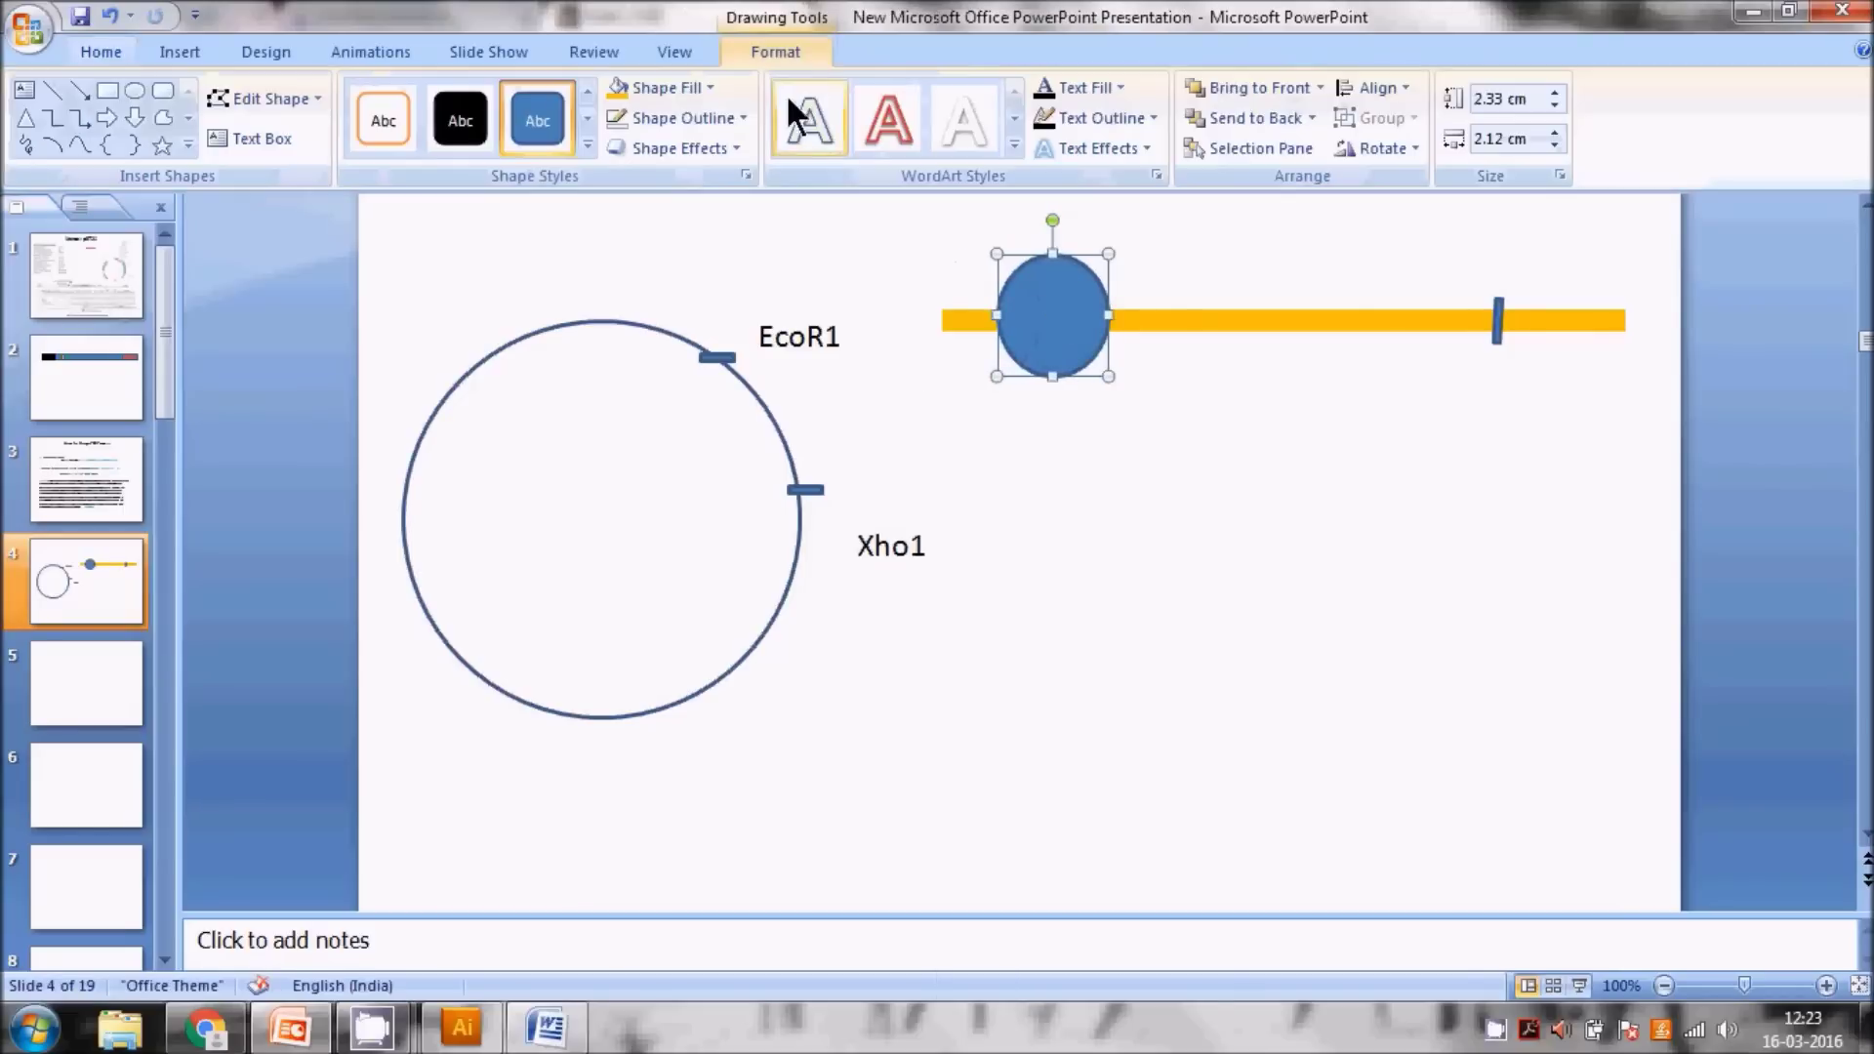
{"action": "left_click", "coordinate": [704, 89]}
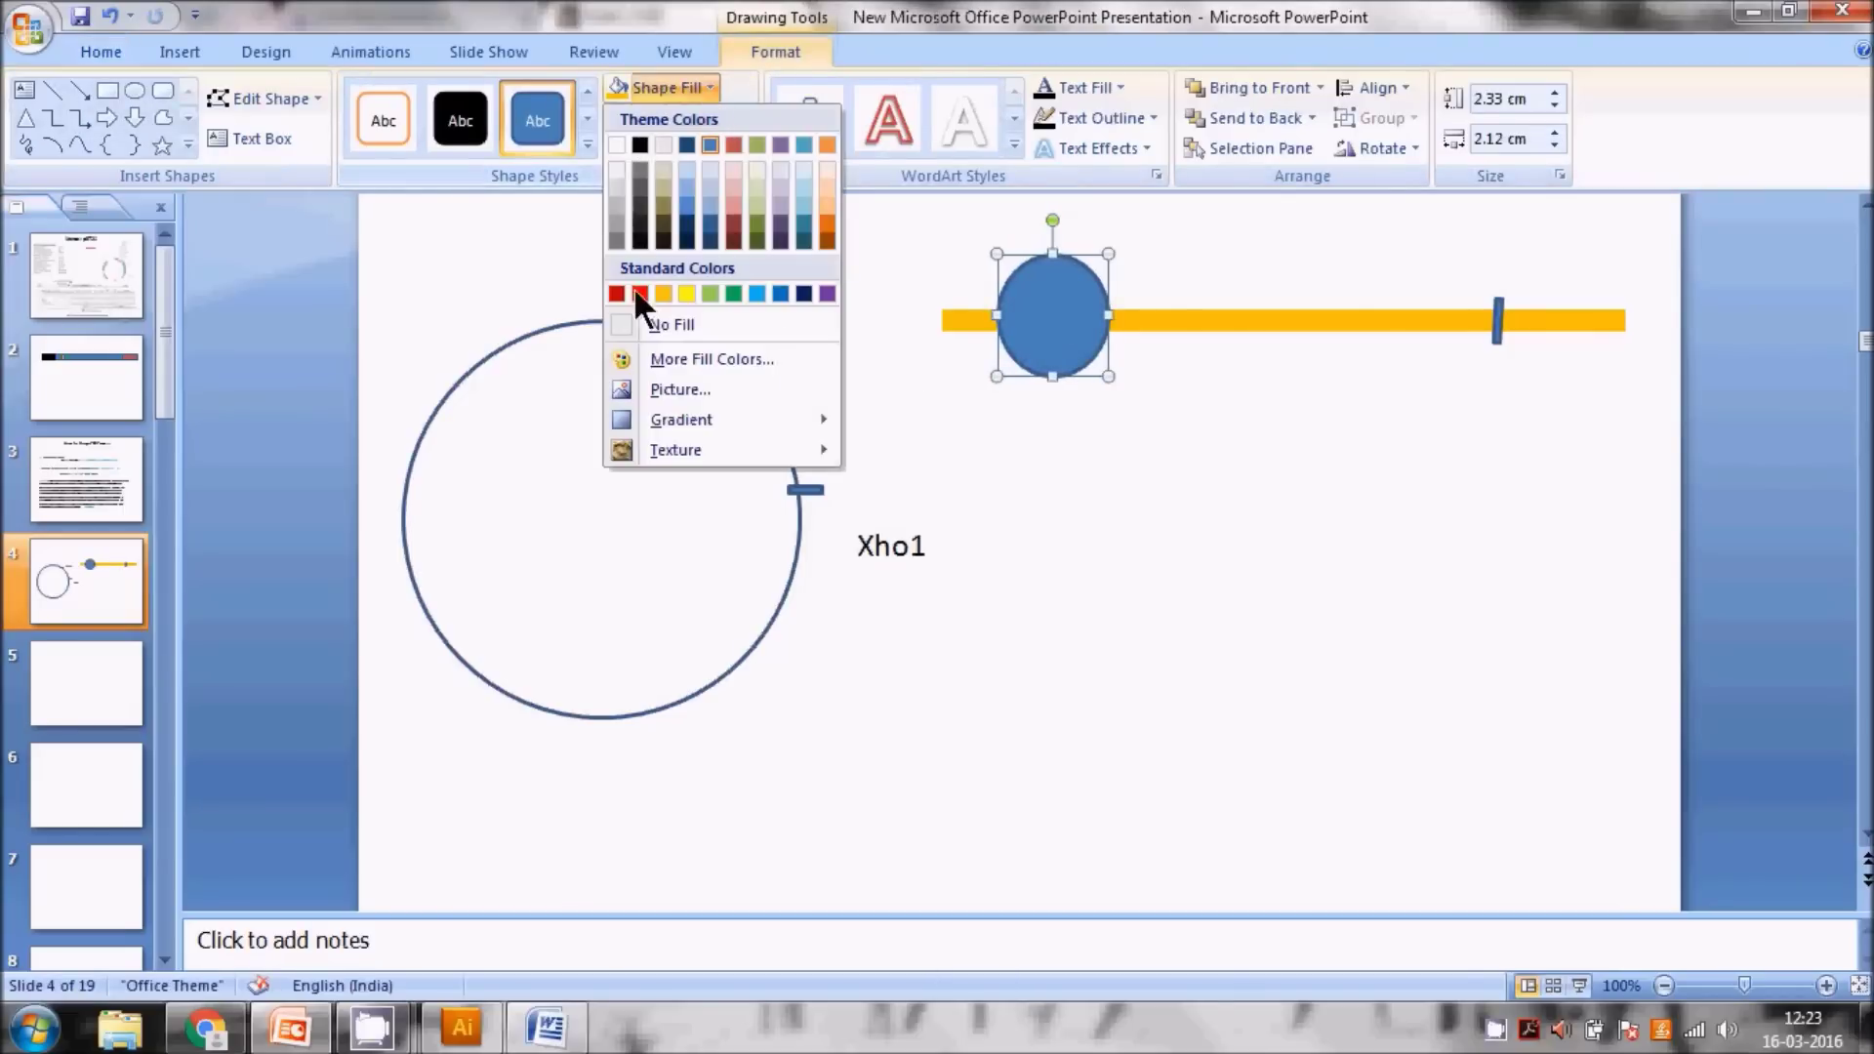
{"action": "left_click", "coordinate": [638, 319]}
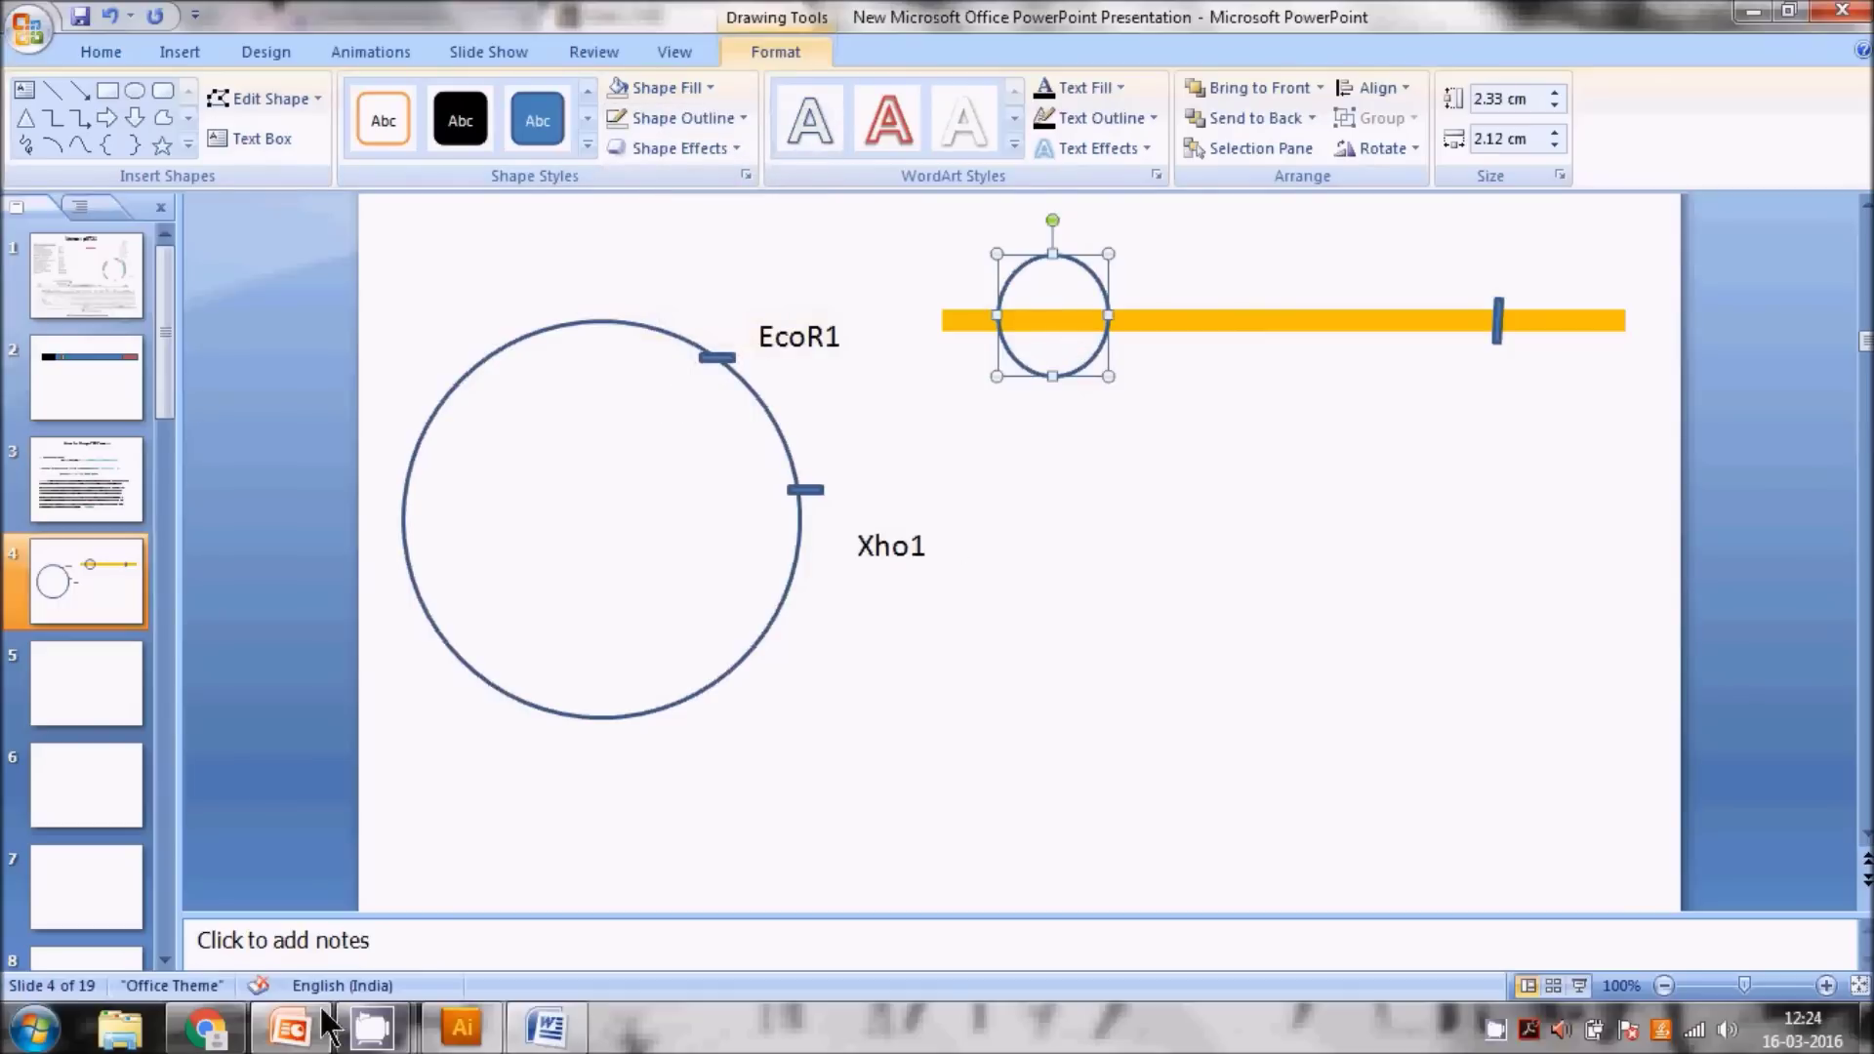
- Return to slide 3 and insert the extra bases GCGAT in front of CA-TATG
{"action": "left_click", "coordinate": [88, 495]}
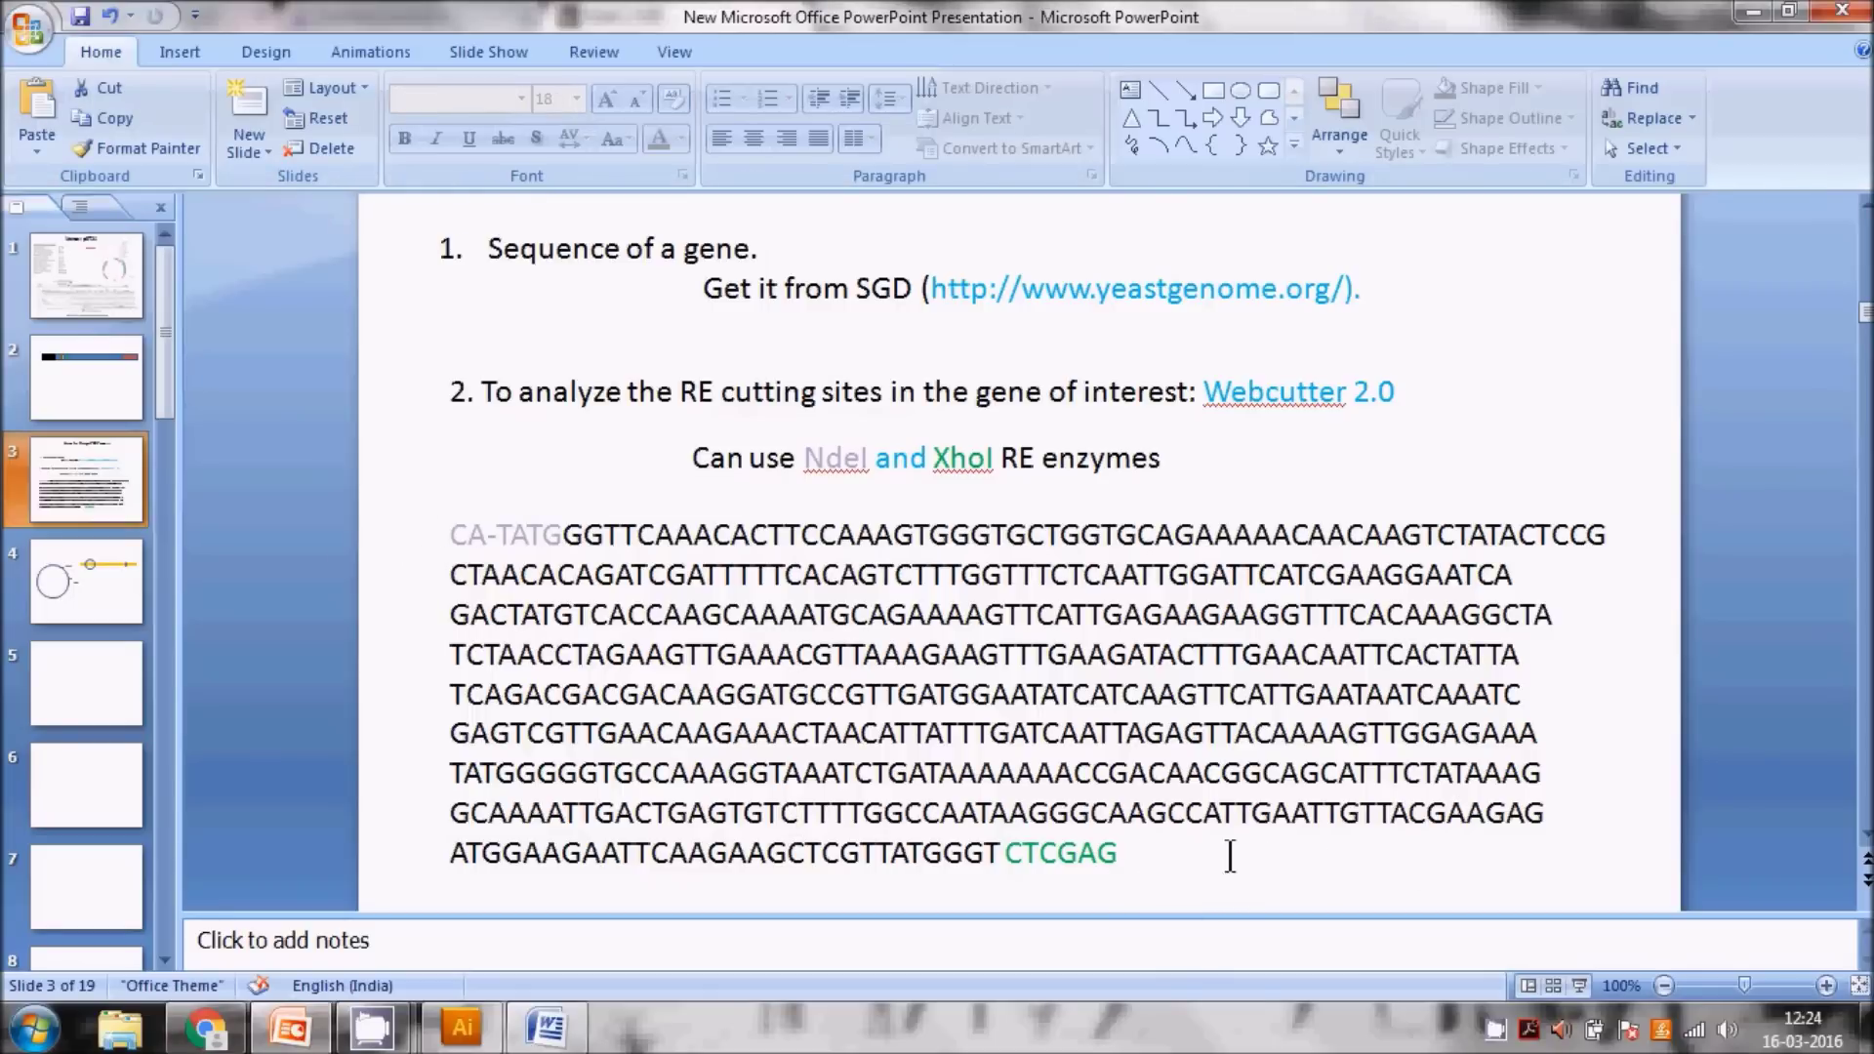
{"action": "left_click", "coordinate": [452, 535]}
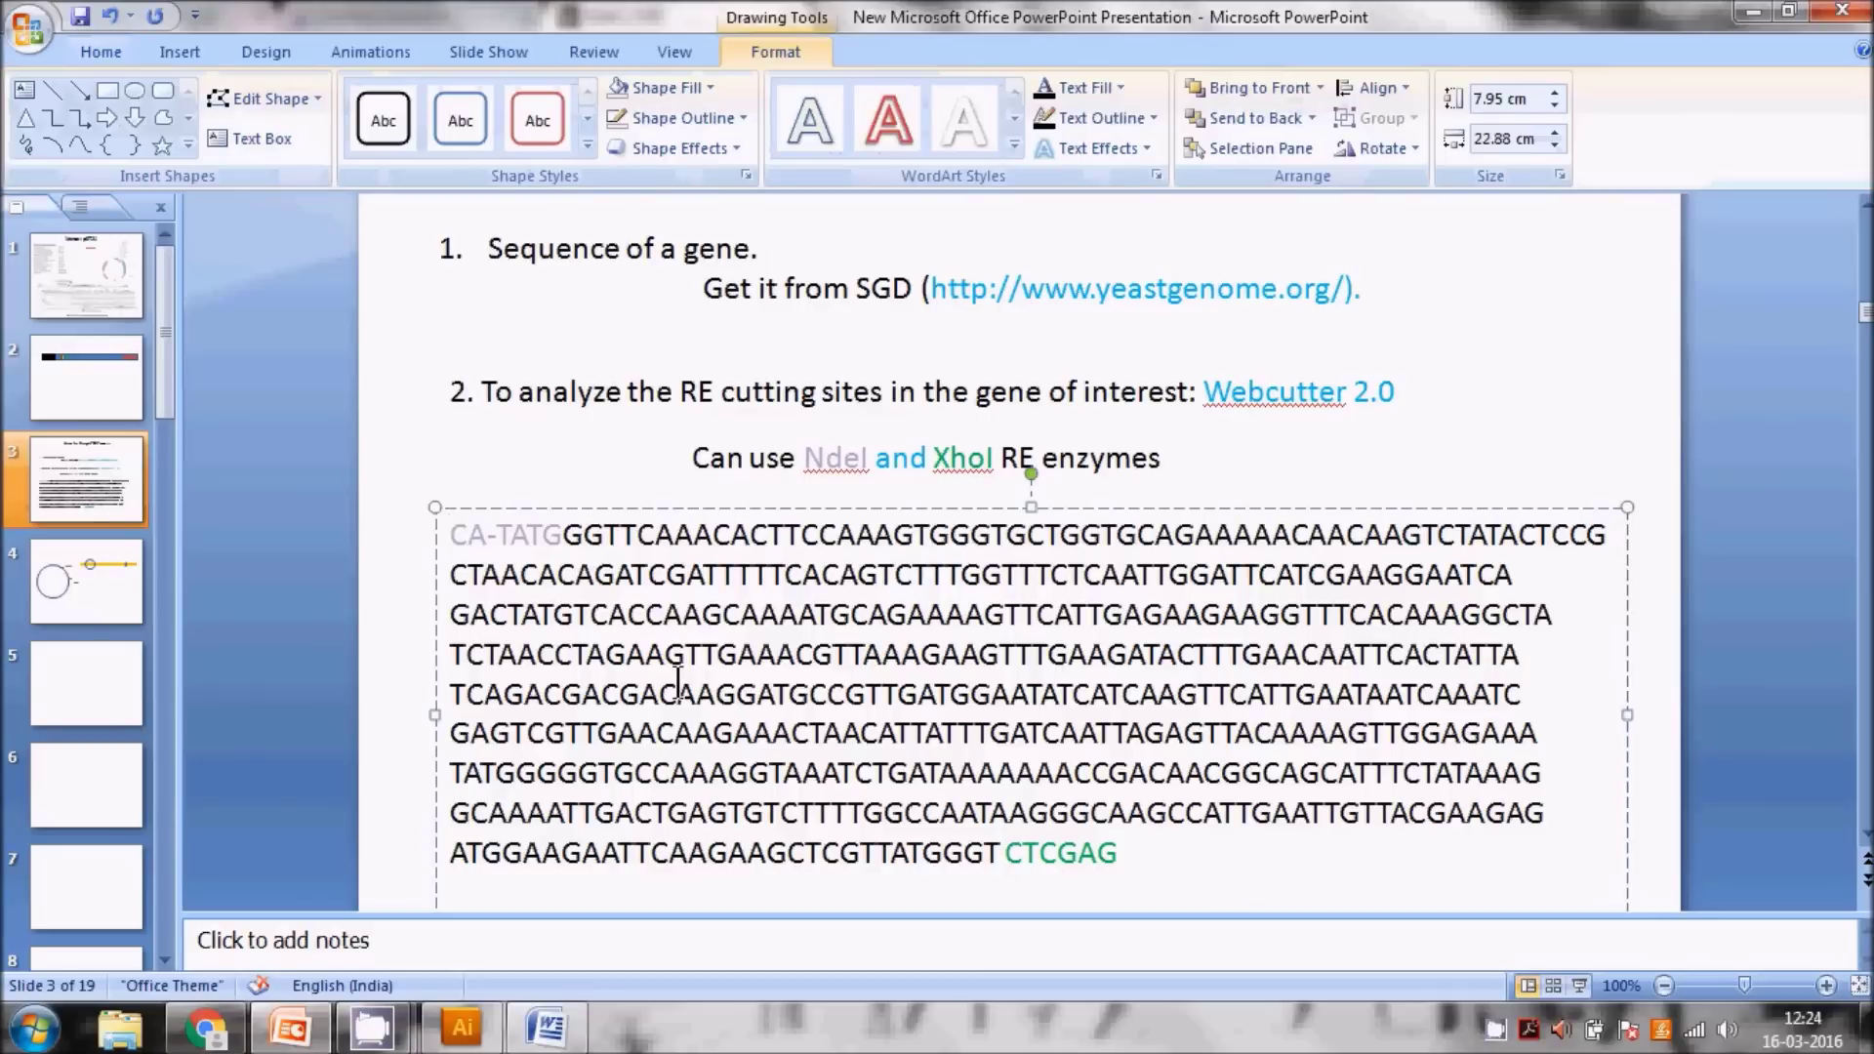
{"action": "type", "text": "GCG"}
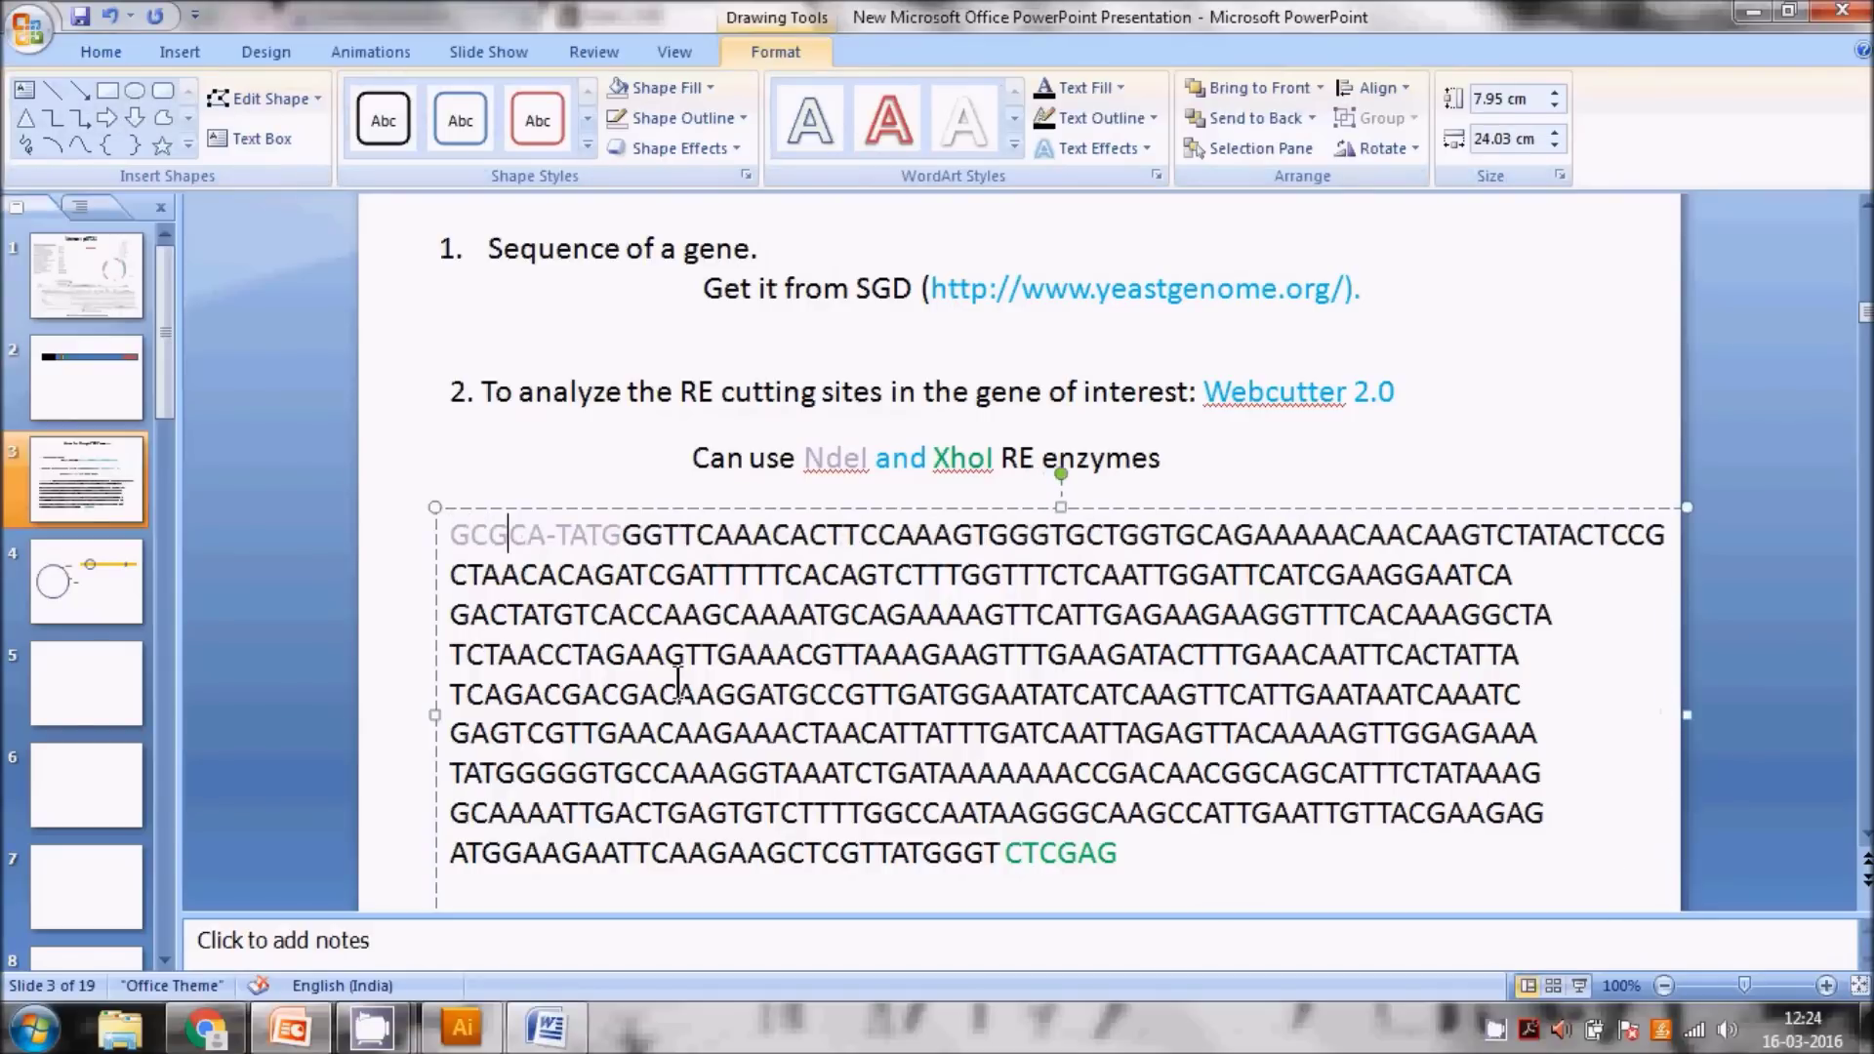
{"action": "type", "text": "AT"}
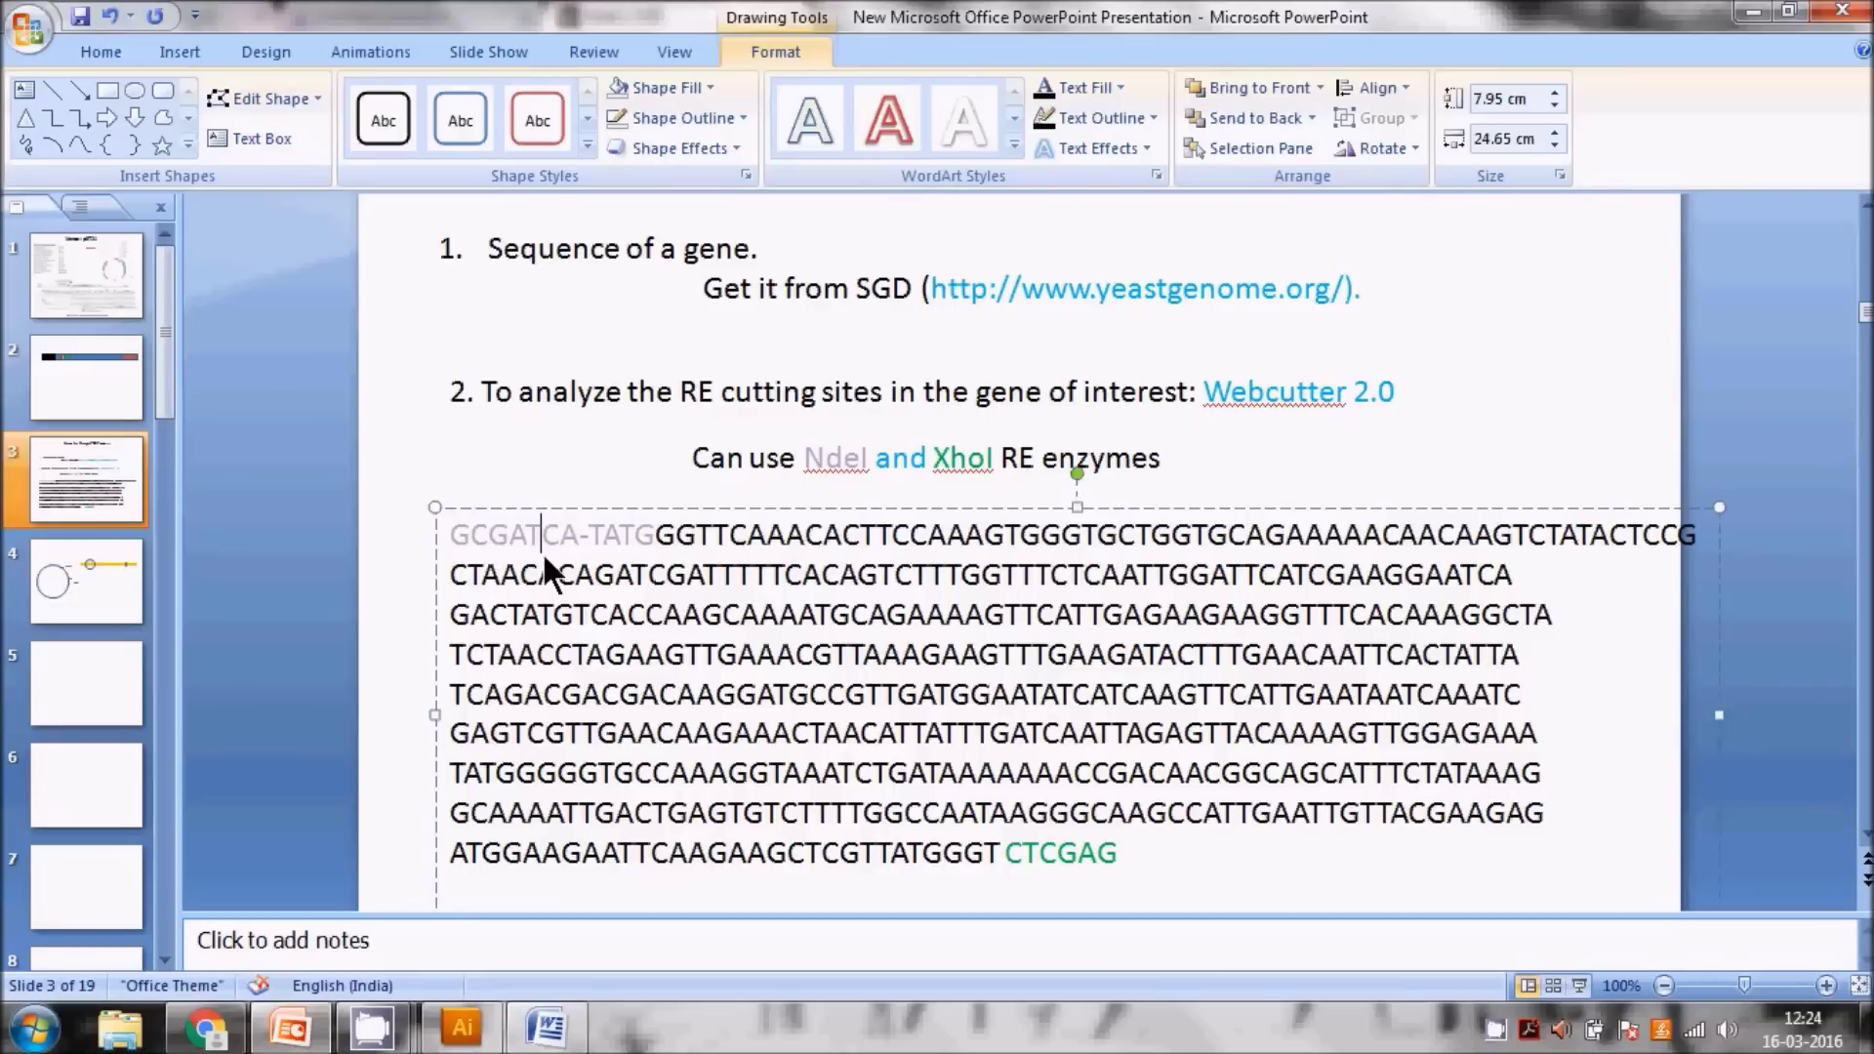
- Copy GCGAT to the end of the sequence after CTCGAG and rearrange the pasted bases to ATGCG
{"action": "left_click", "coordinate": [451, 536], "text": "shift"}
{"action": "key", "text": "ctrl+c"}
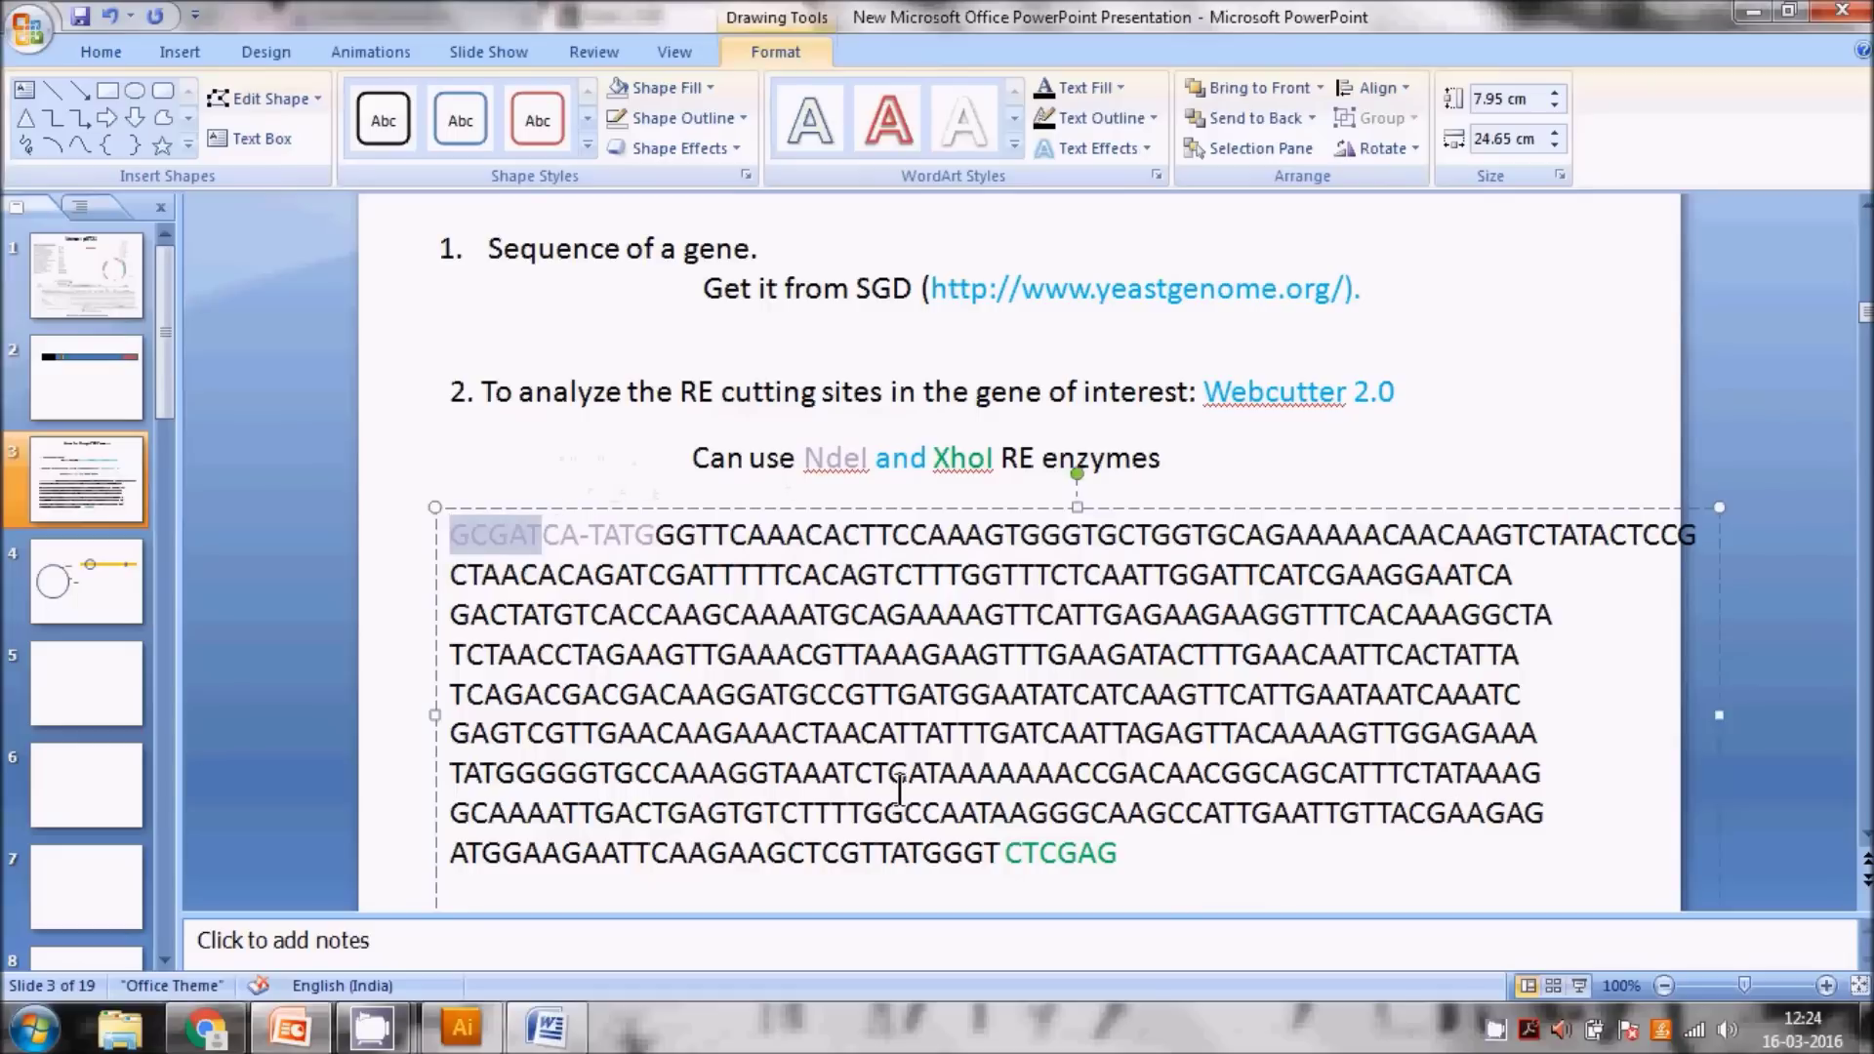
{"action": "left_click", "coordinate": [1130, 851]}
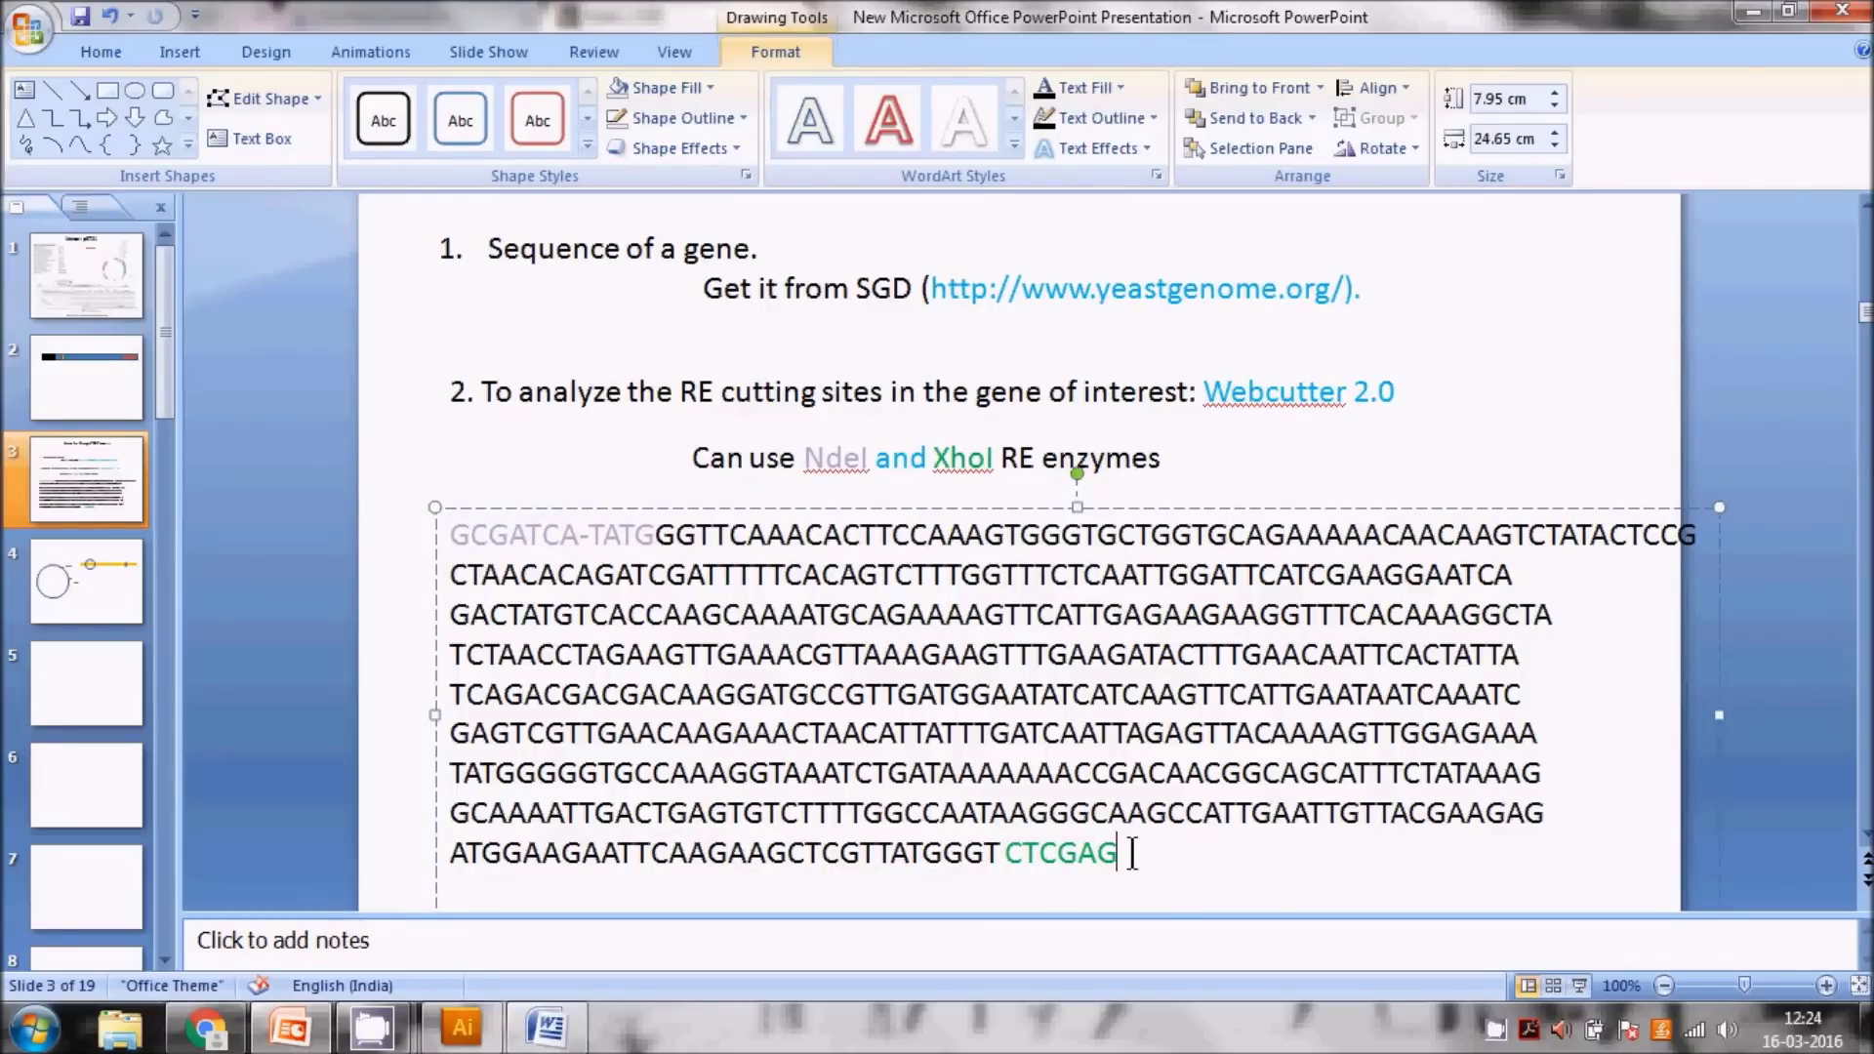
{"action": "key", "text": "ctrl+v"}
{"action": "left_click_drag", "start_coordinate": [1175, 852], "coordinate": [1125, 852]}
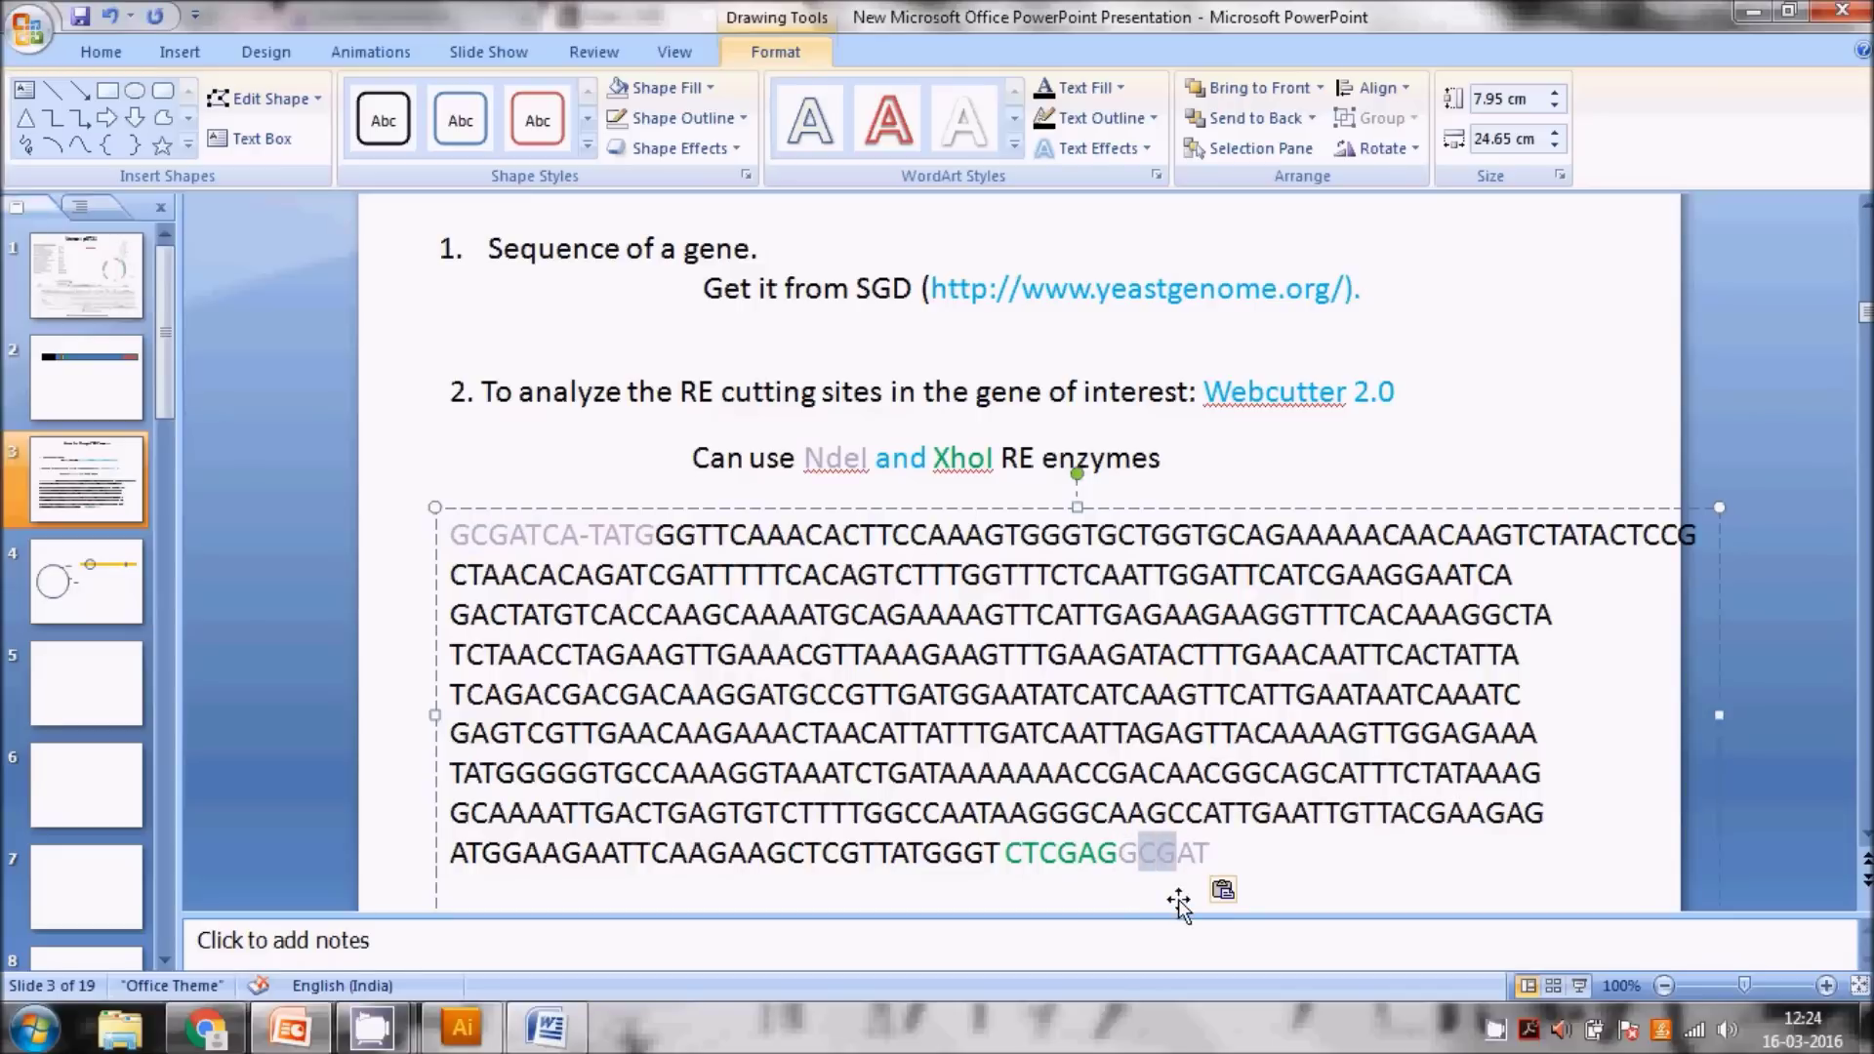
{"action": "key", "text": "shift+Left"}
{"action": "key", "text": "BackSpace"}
{"action": "key", "text": "ctrl+z"}
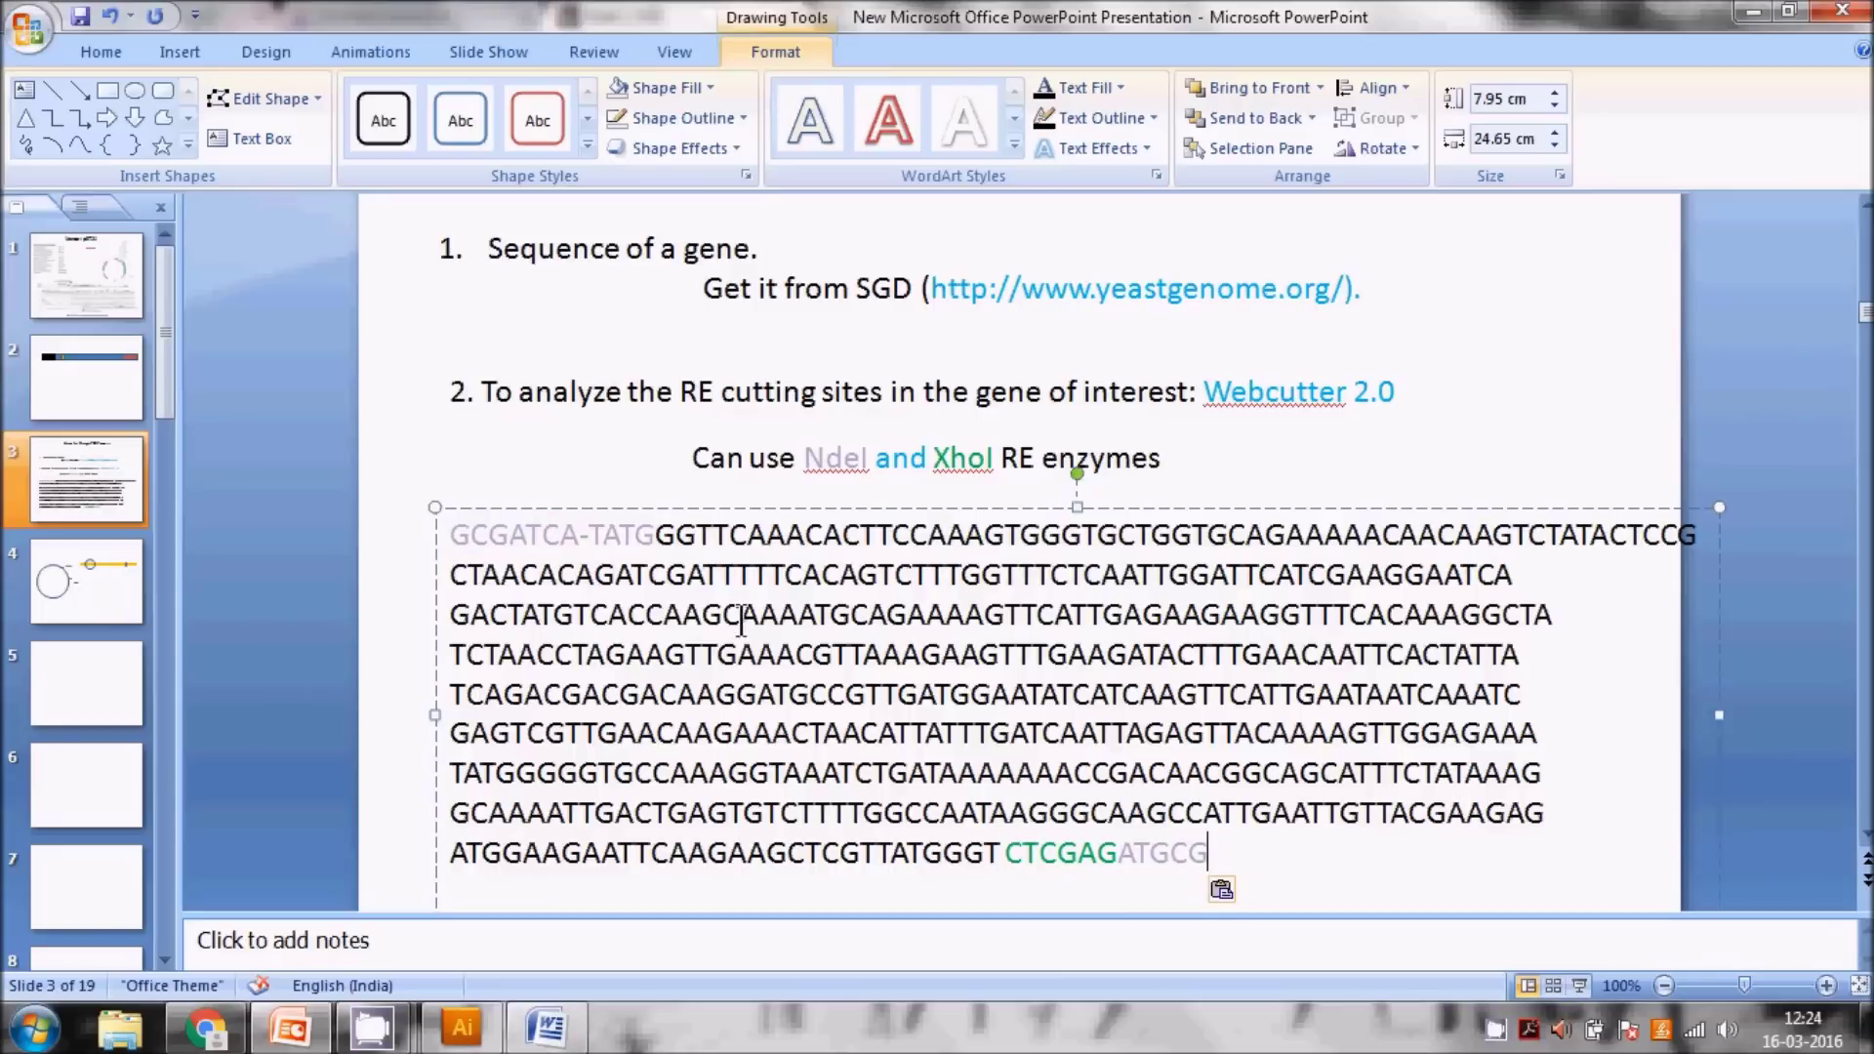
- Copy GCGATCA-TATG from the start of the sequence to slide 4 and place it below the yellow bar
{"action": "left_click", "coordinate": [587, 538]}
{"action": "left_click_drag", "start_coordinate": [449, 535], "coordinate": [649, 537]}
{"action": "key", "text": "ctrl+c"}
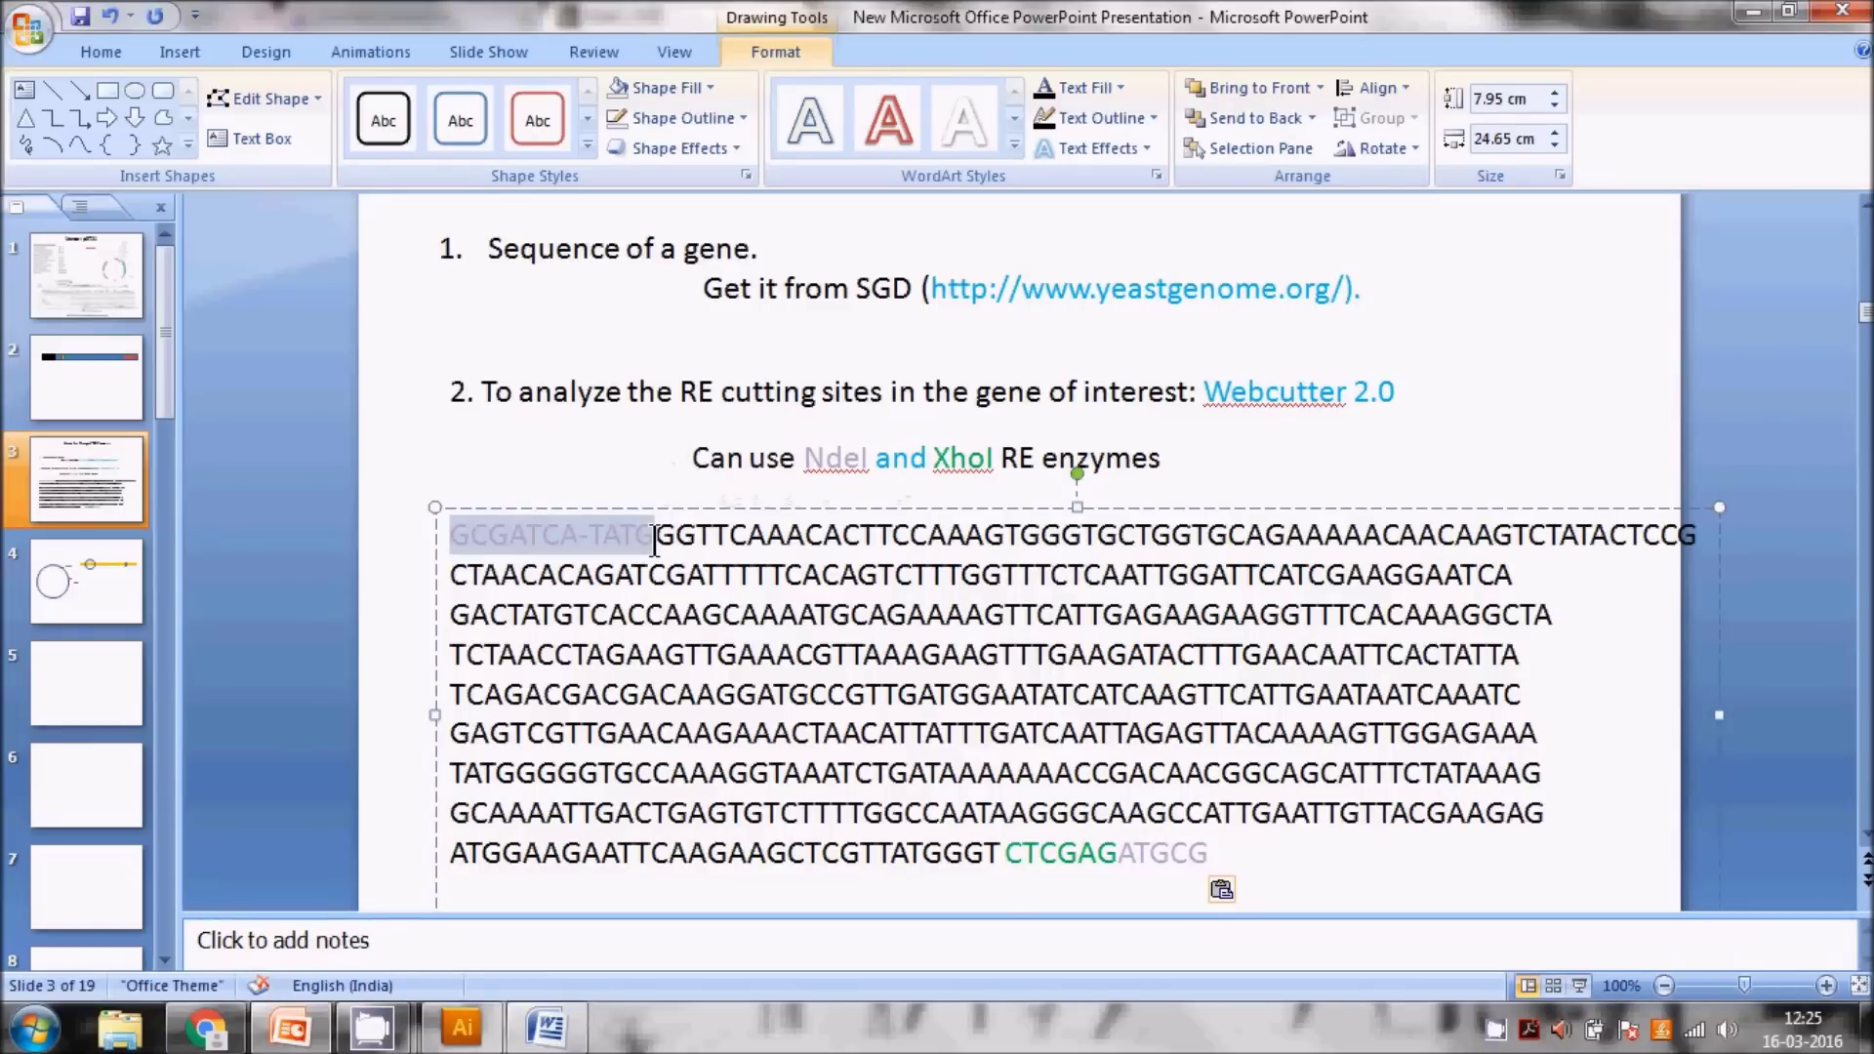
{"action": "left_click", "coordinate": [122, 603]}
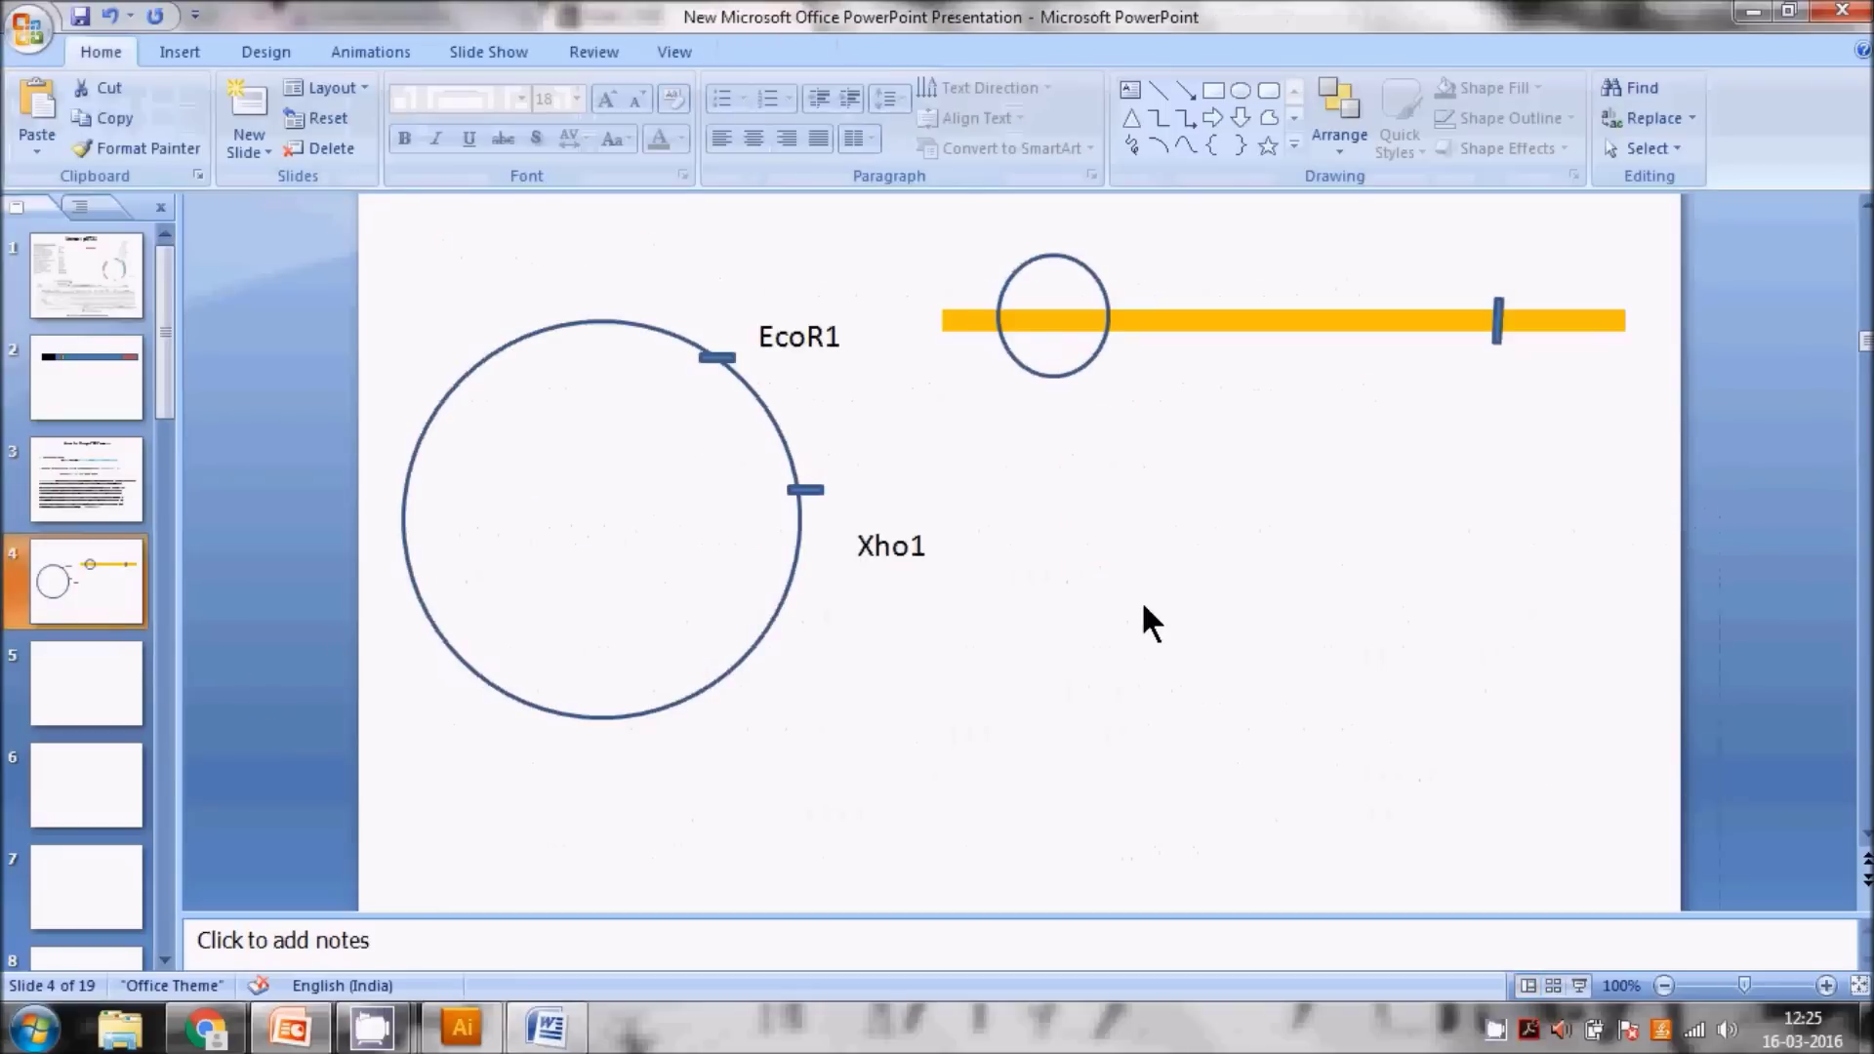
{"action": "key", "text": "ctrl+v"}
{"action": "left_click", "coordinate": [916, 605]}
{"action": "left_click", "coordinate": [986, 536]}
{"action": "left_click_drag", "start_coordinate": [1078, 506], "coordinate": [1307, 504]}
- Increase the font size of the GCGATCA-TATG text on slide 4 to 20
{"action": "left_click", "coordinate": [1241, 728]}
{"action": "left_click", "coordinate": [1274, 513]}
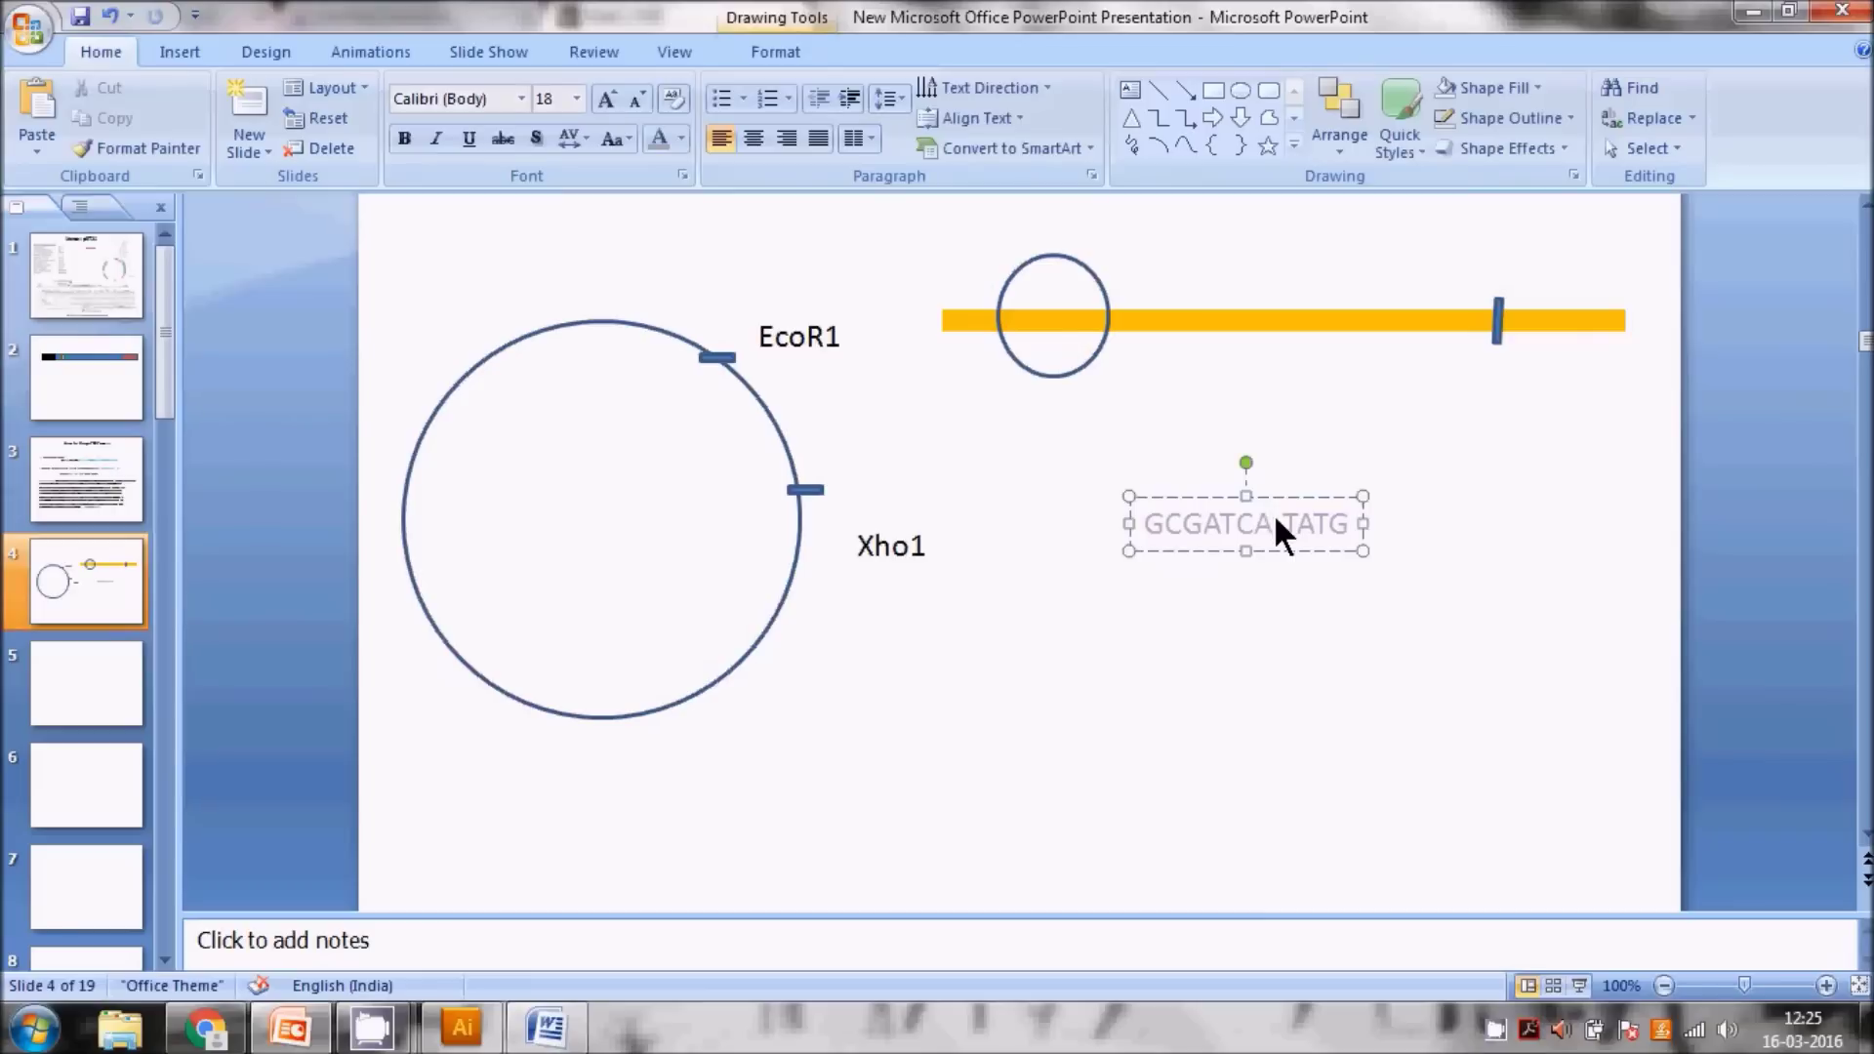
{"action": "key", "text": "ctrl+a"}
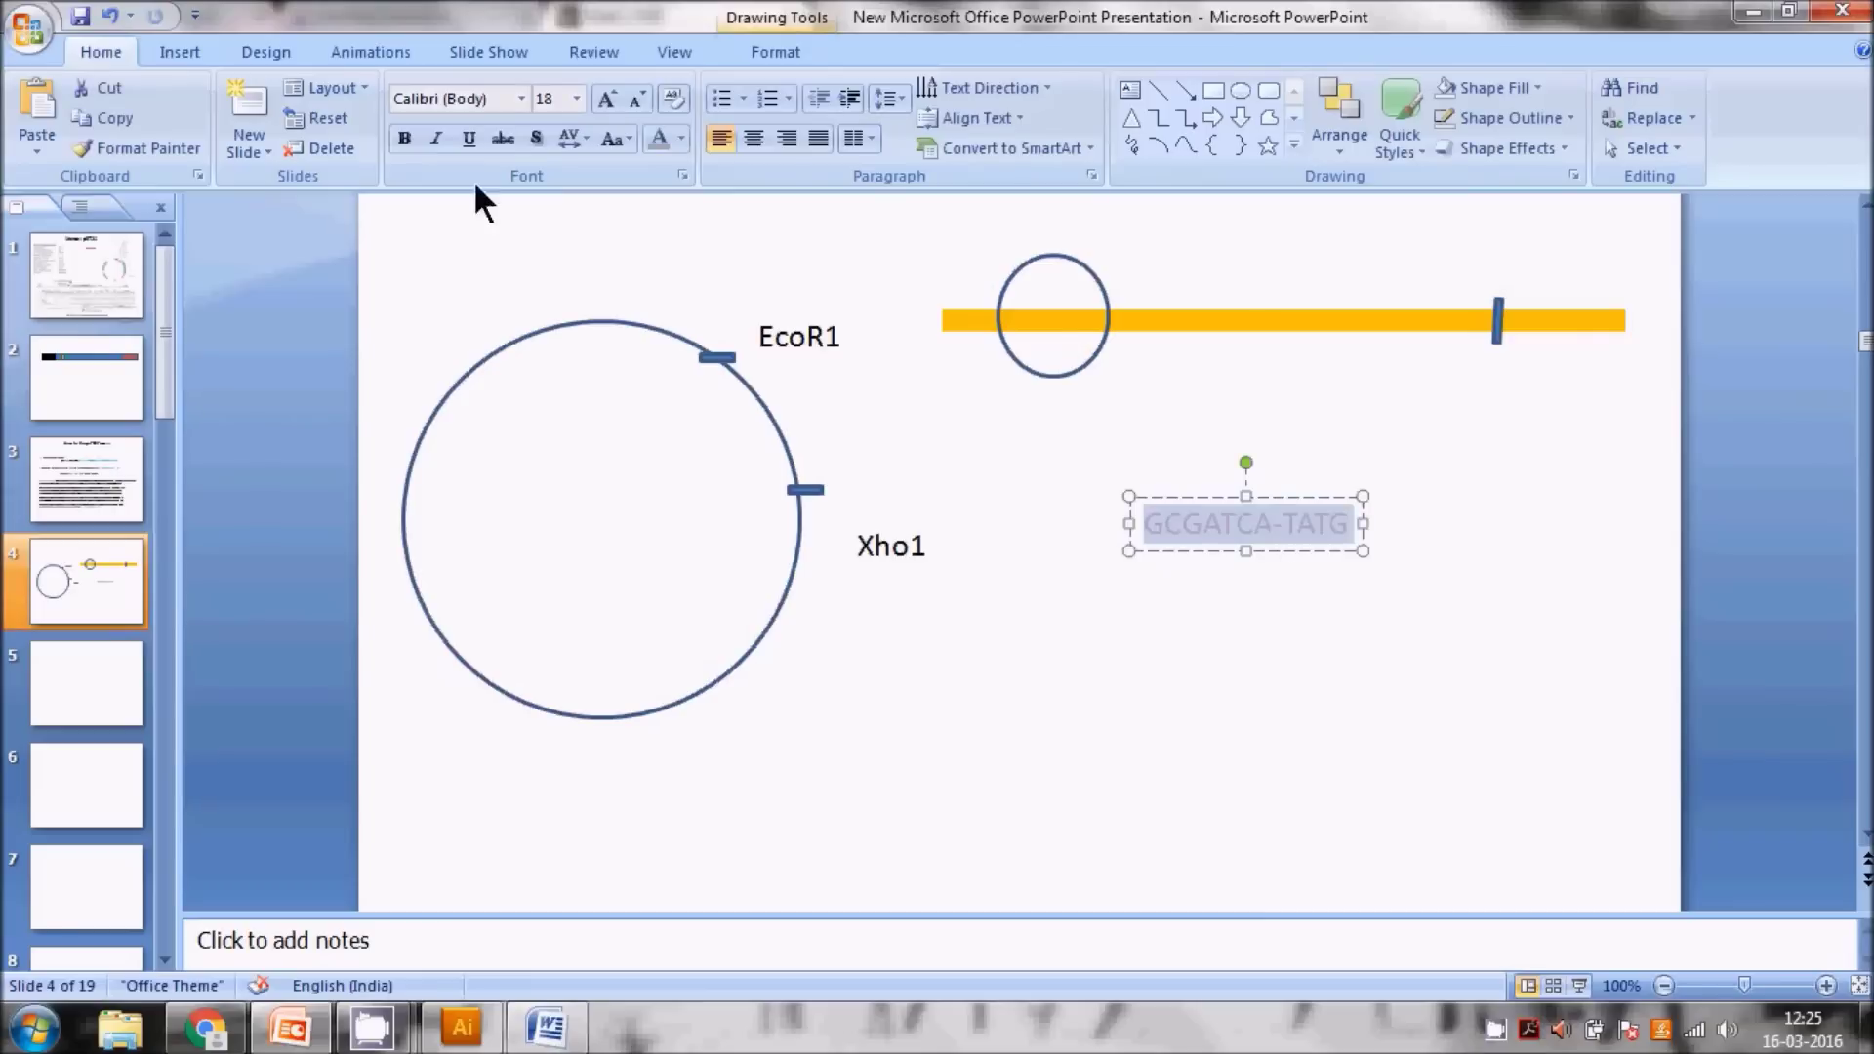
{"action": "left_click", "coordinate": [604, 99]}
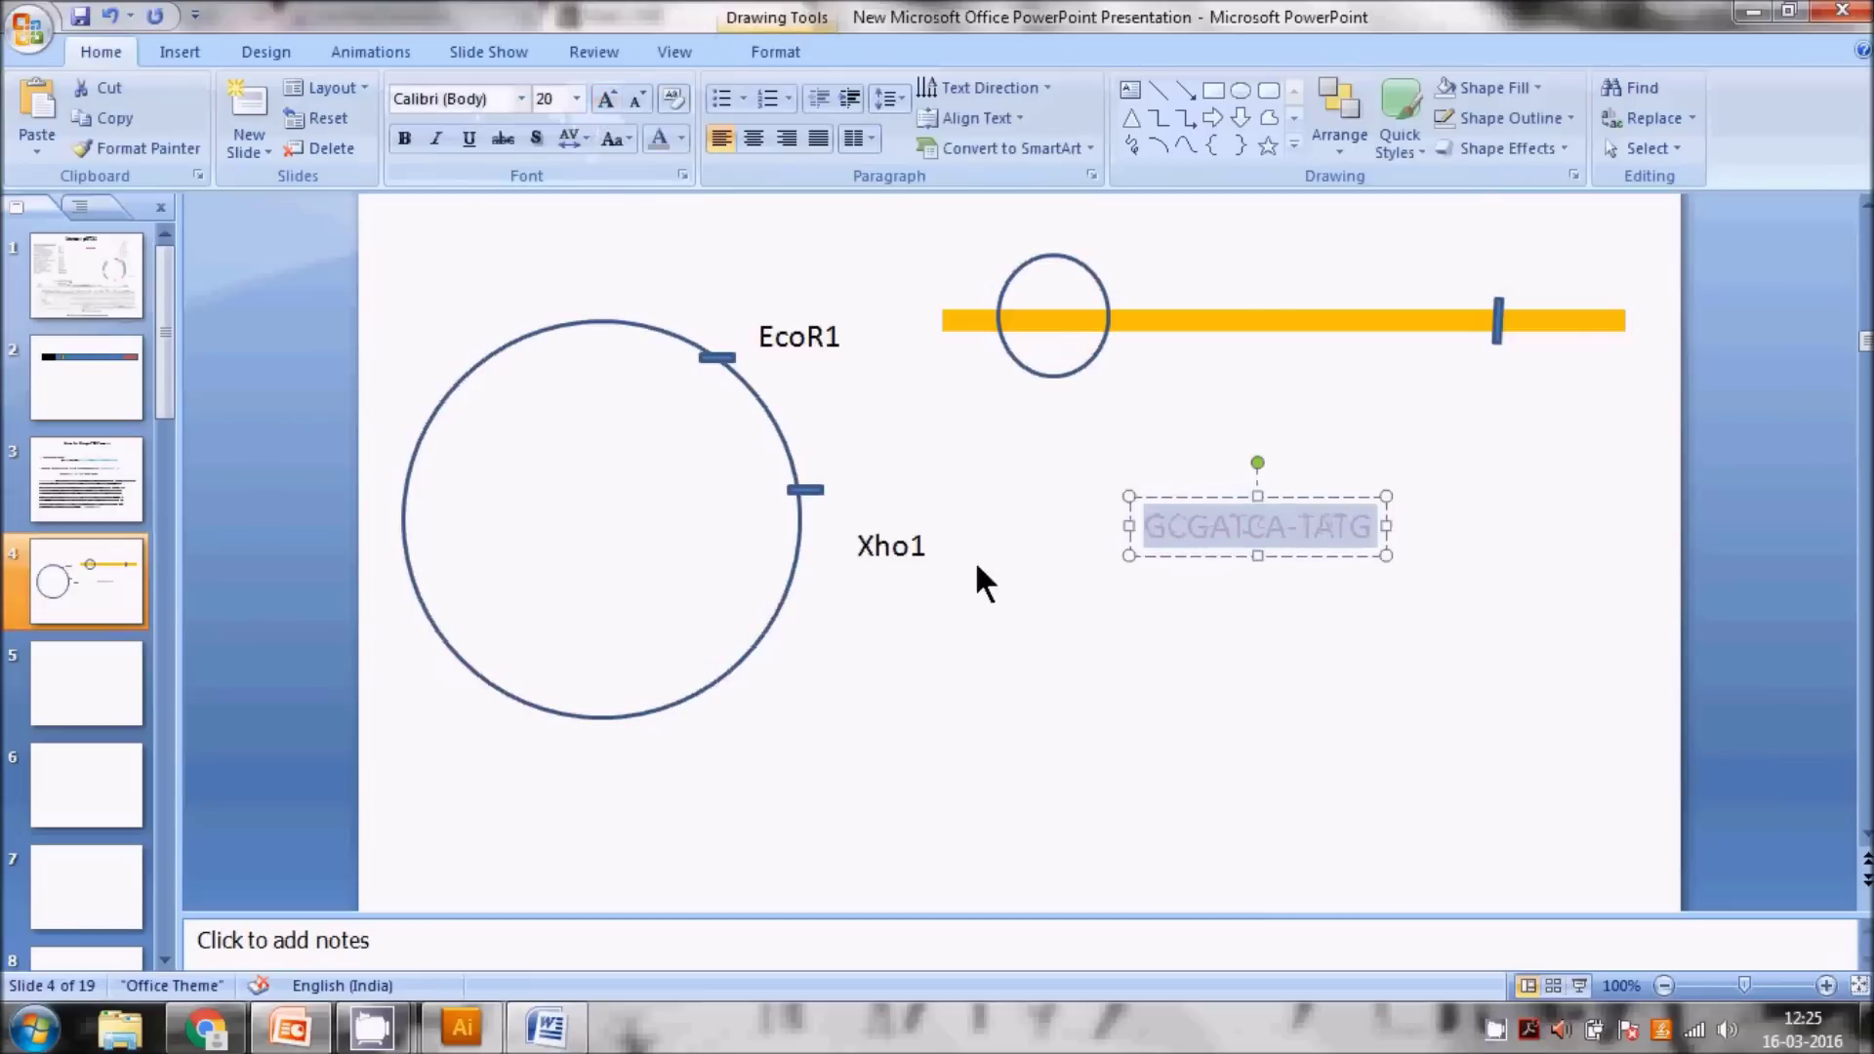
- Check the NdeI recognition site on the NEB page and add its complementary strand GTATAC on a new line below GCGATCA-TATG on slide 4
{"action": "left_click", "coordinate": [215, 1034]}
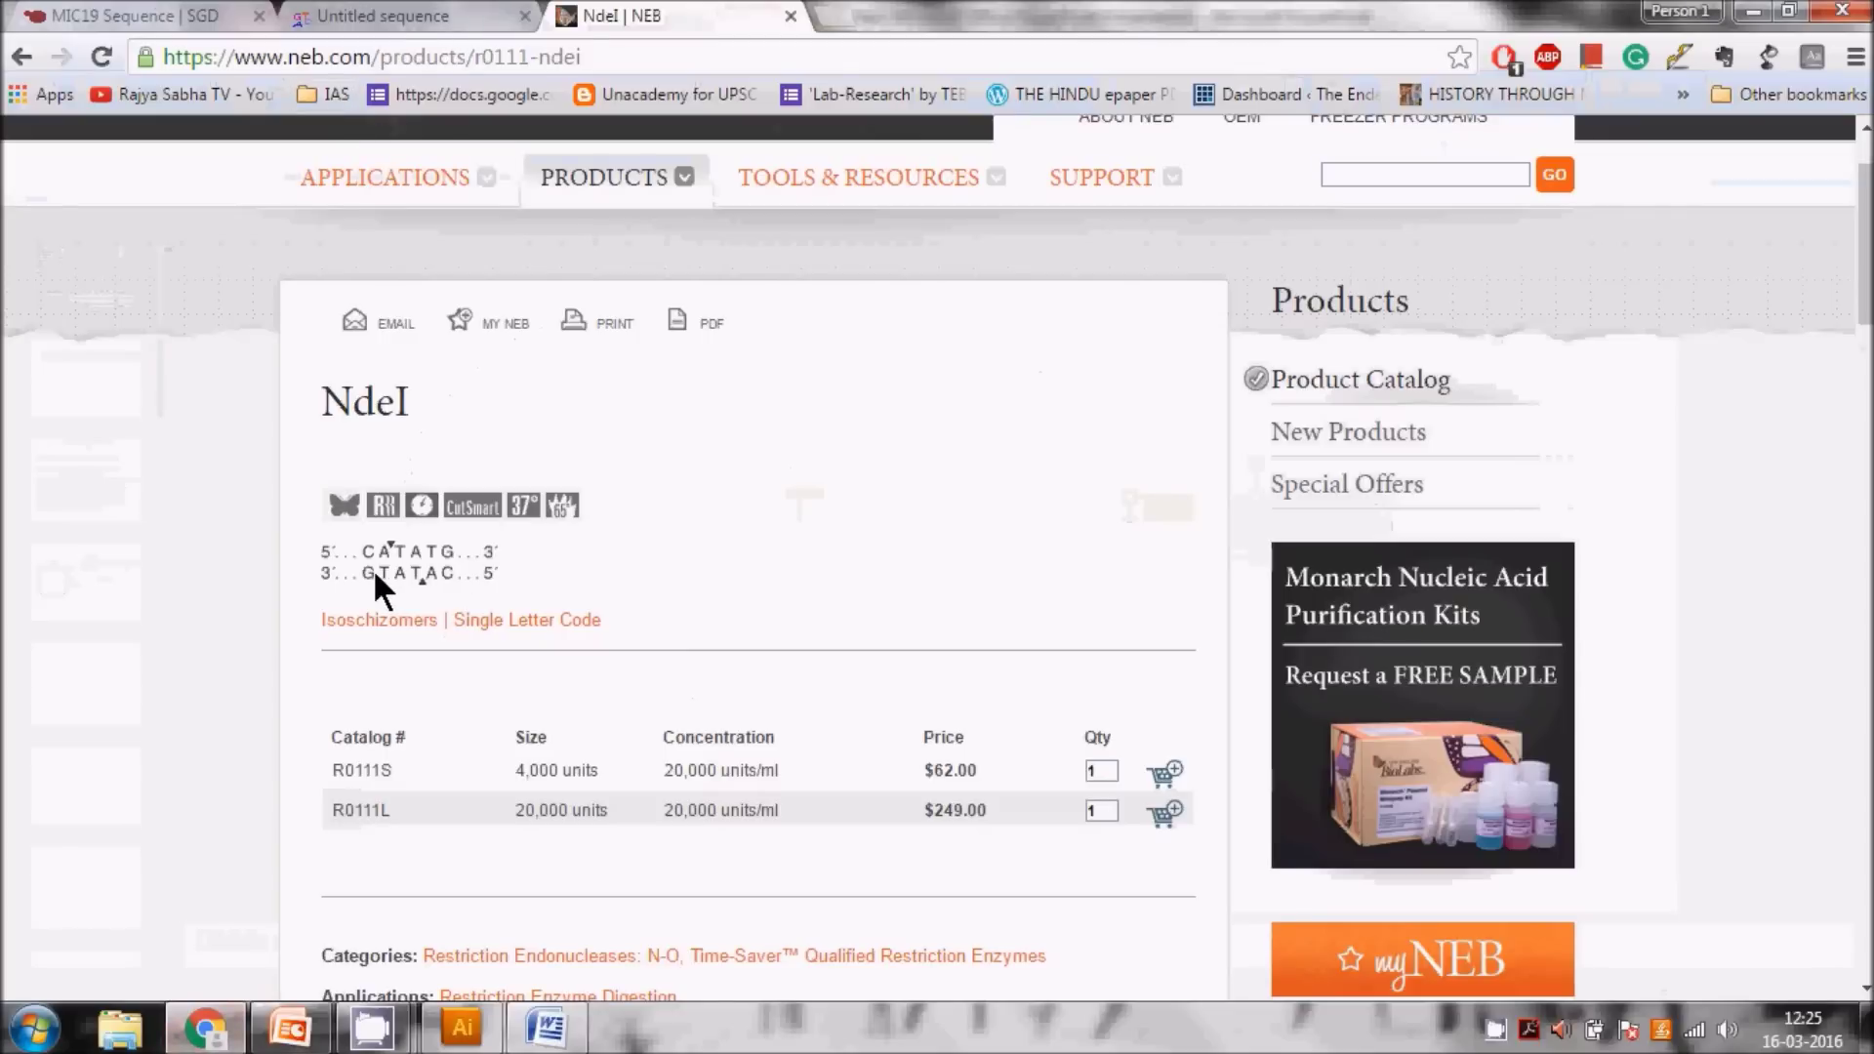
{"action": "left_click", "coordinate": [290, 1027]}
{"action": "left_click", "coordinate": [1271, 548]}
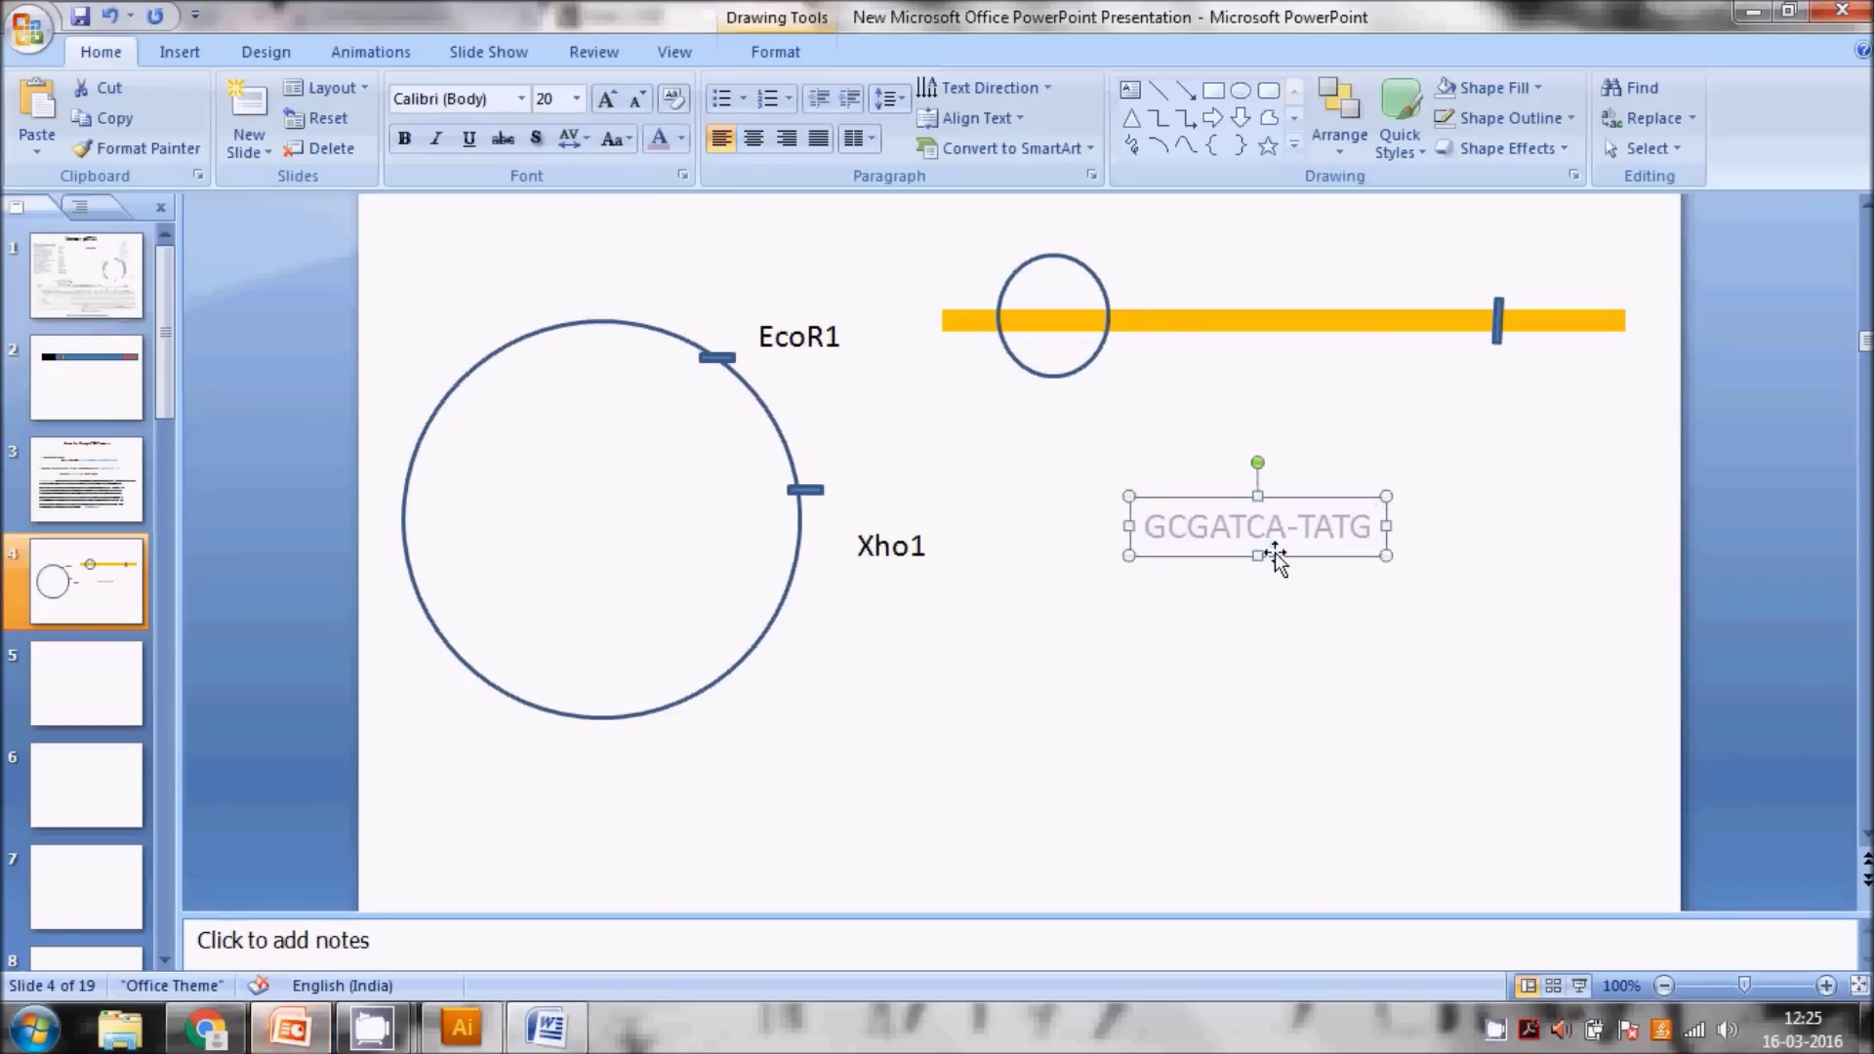
{"action": "left_click", "coordinate": [1376, 532]}
{"action": "left_click", "coordinate": [1373, 522]}
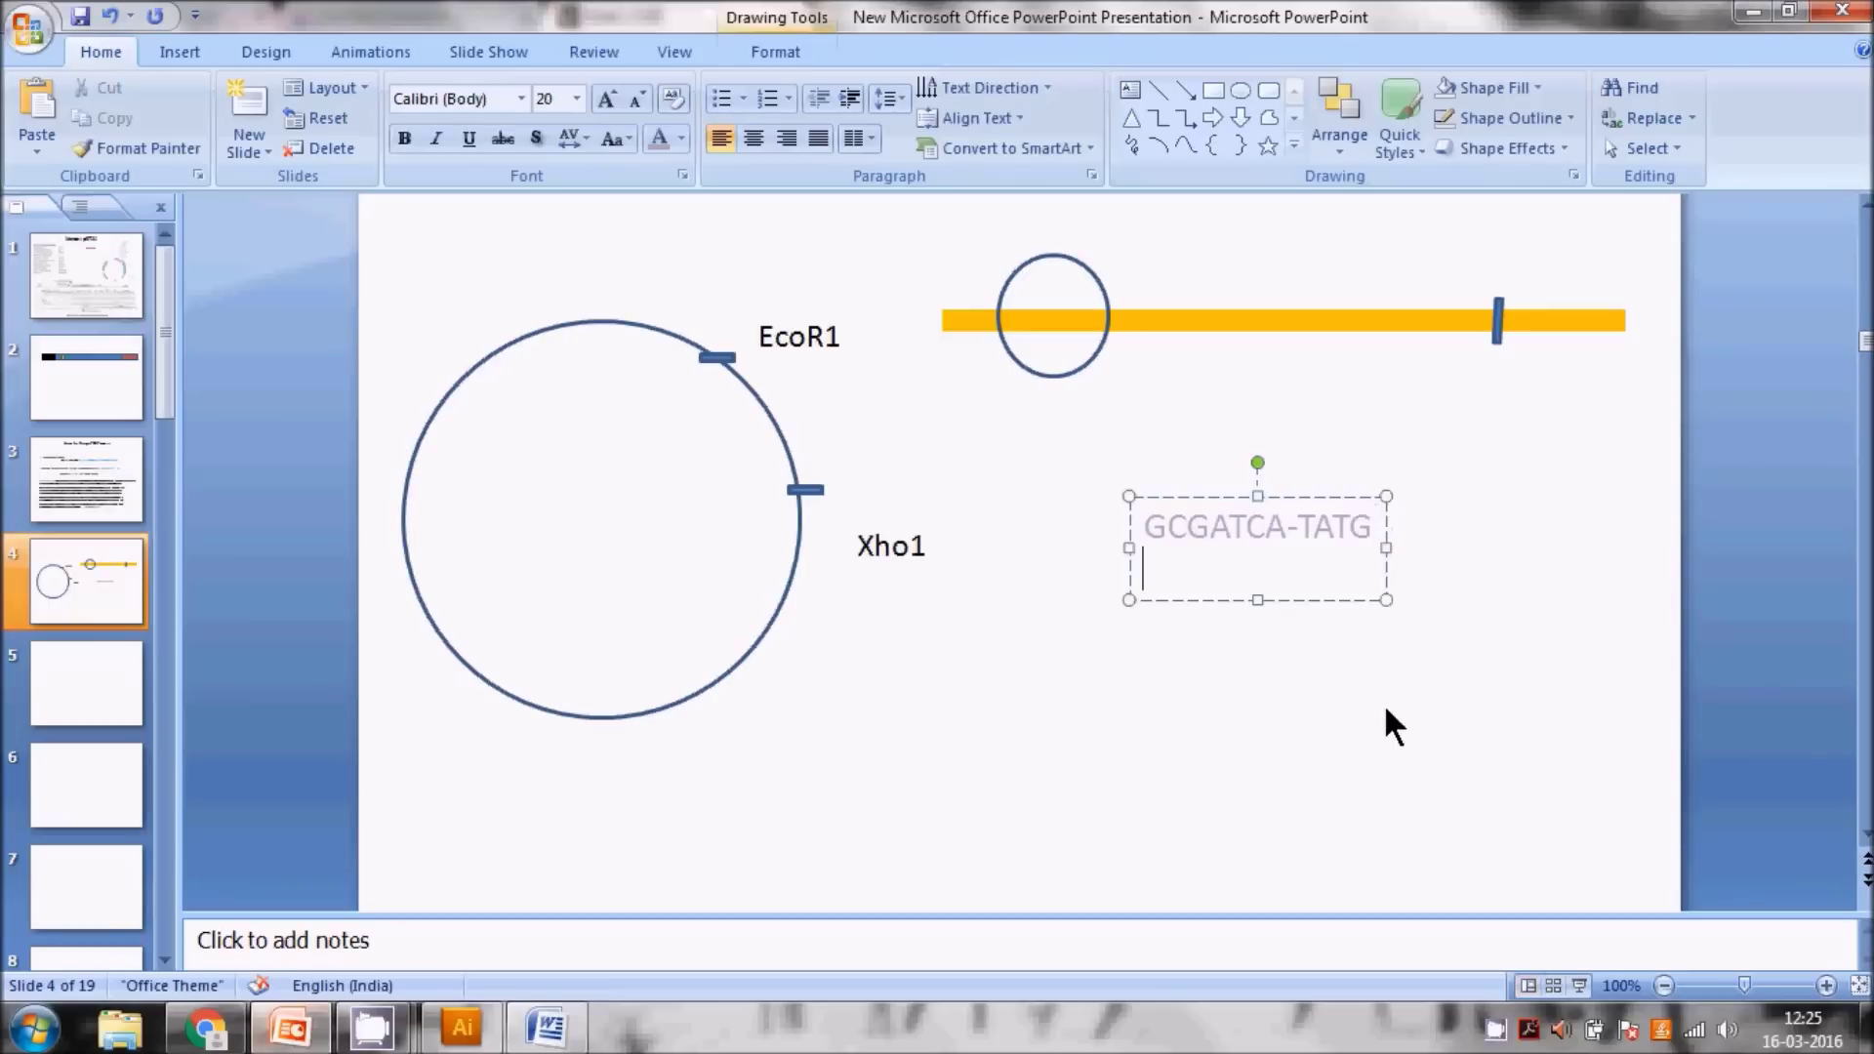
{"action": "key", "text": "Return"}
{"action": "type", "text": "GTA"}
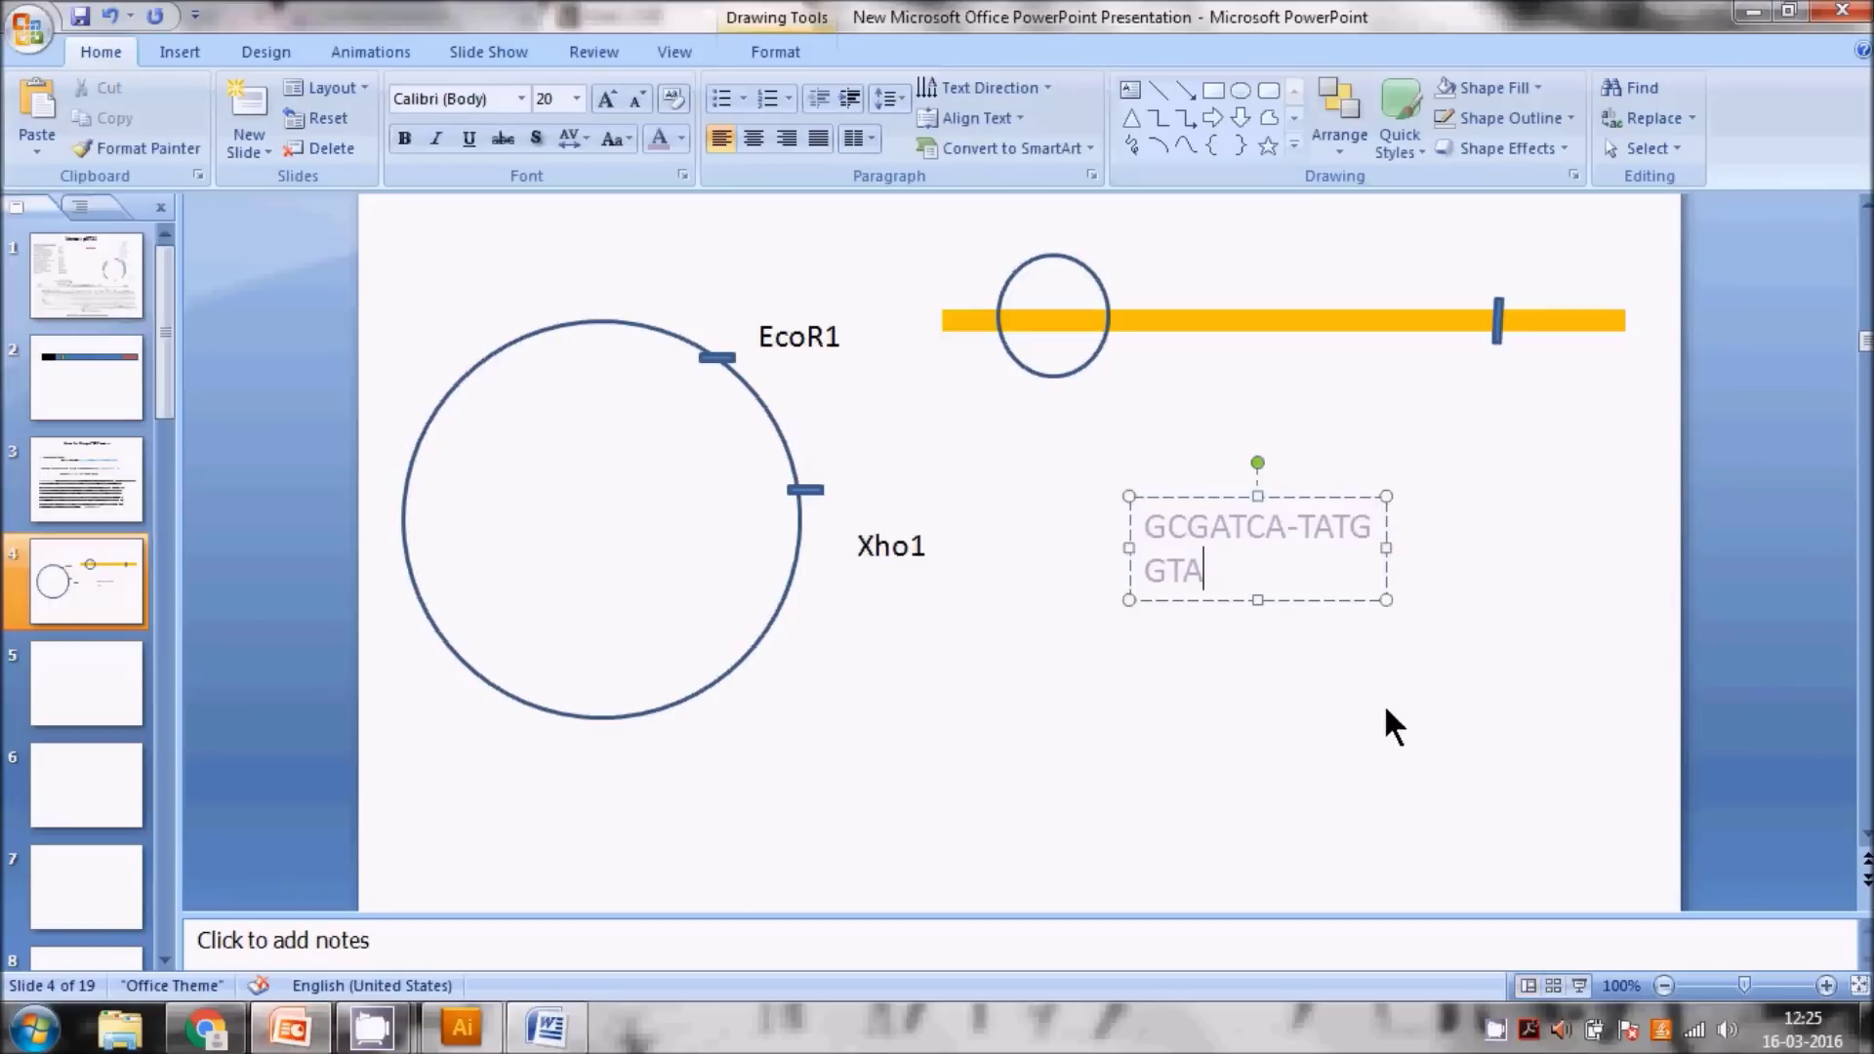
{"action": "left_click", "coordinate": [200, 1029]}
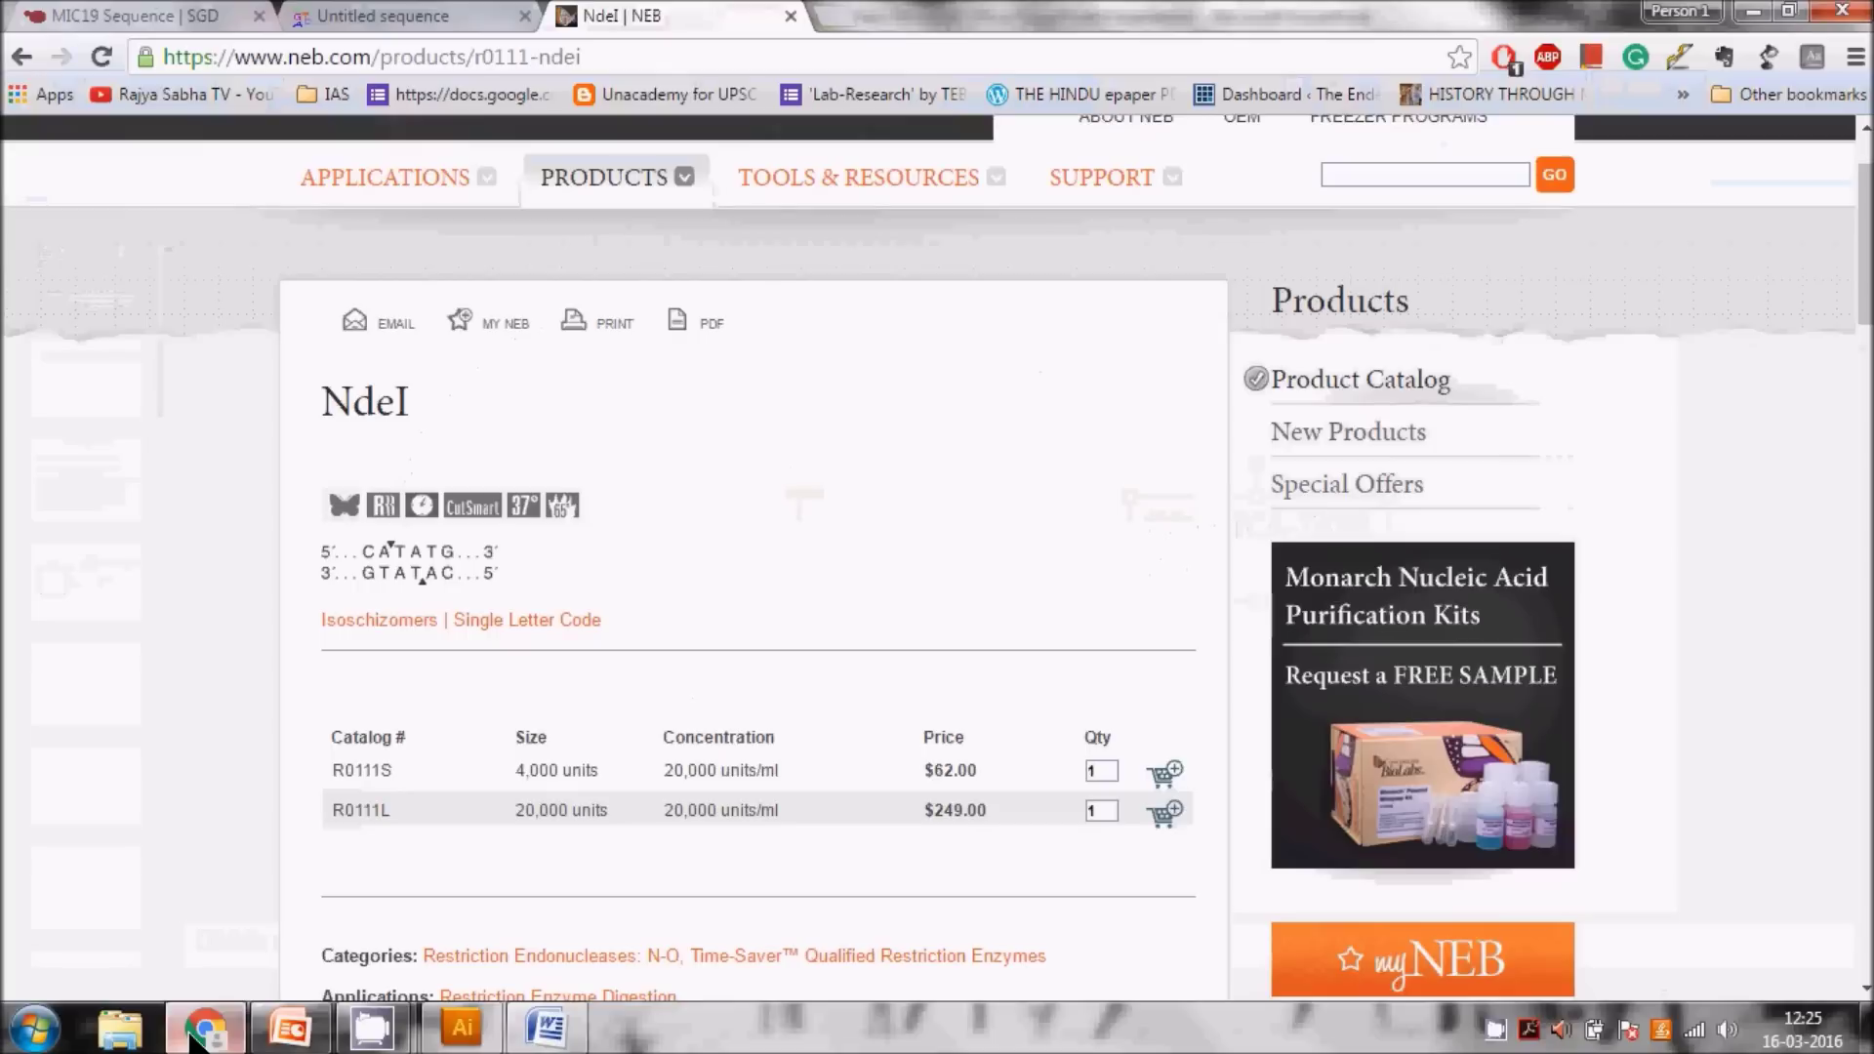
{"action": "left_click", "coordinate": [200, 1030]}
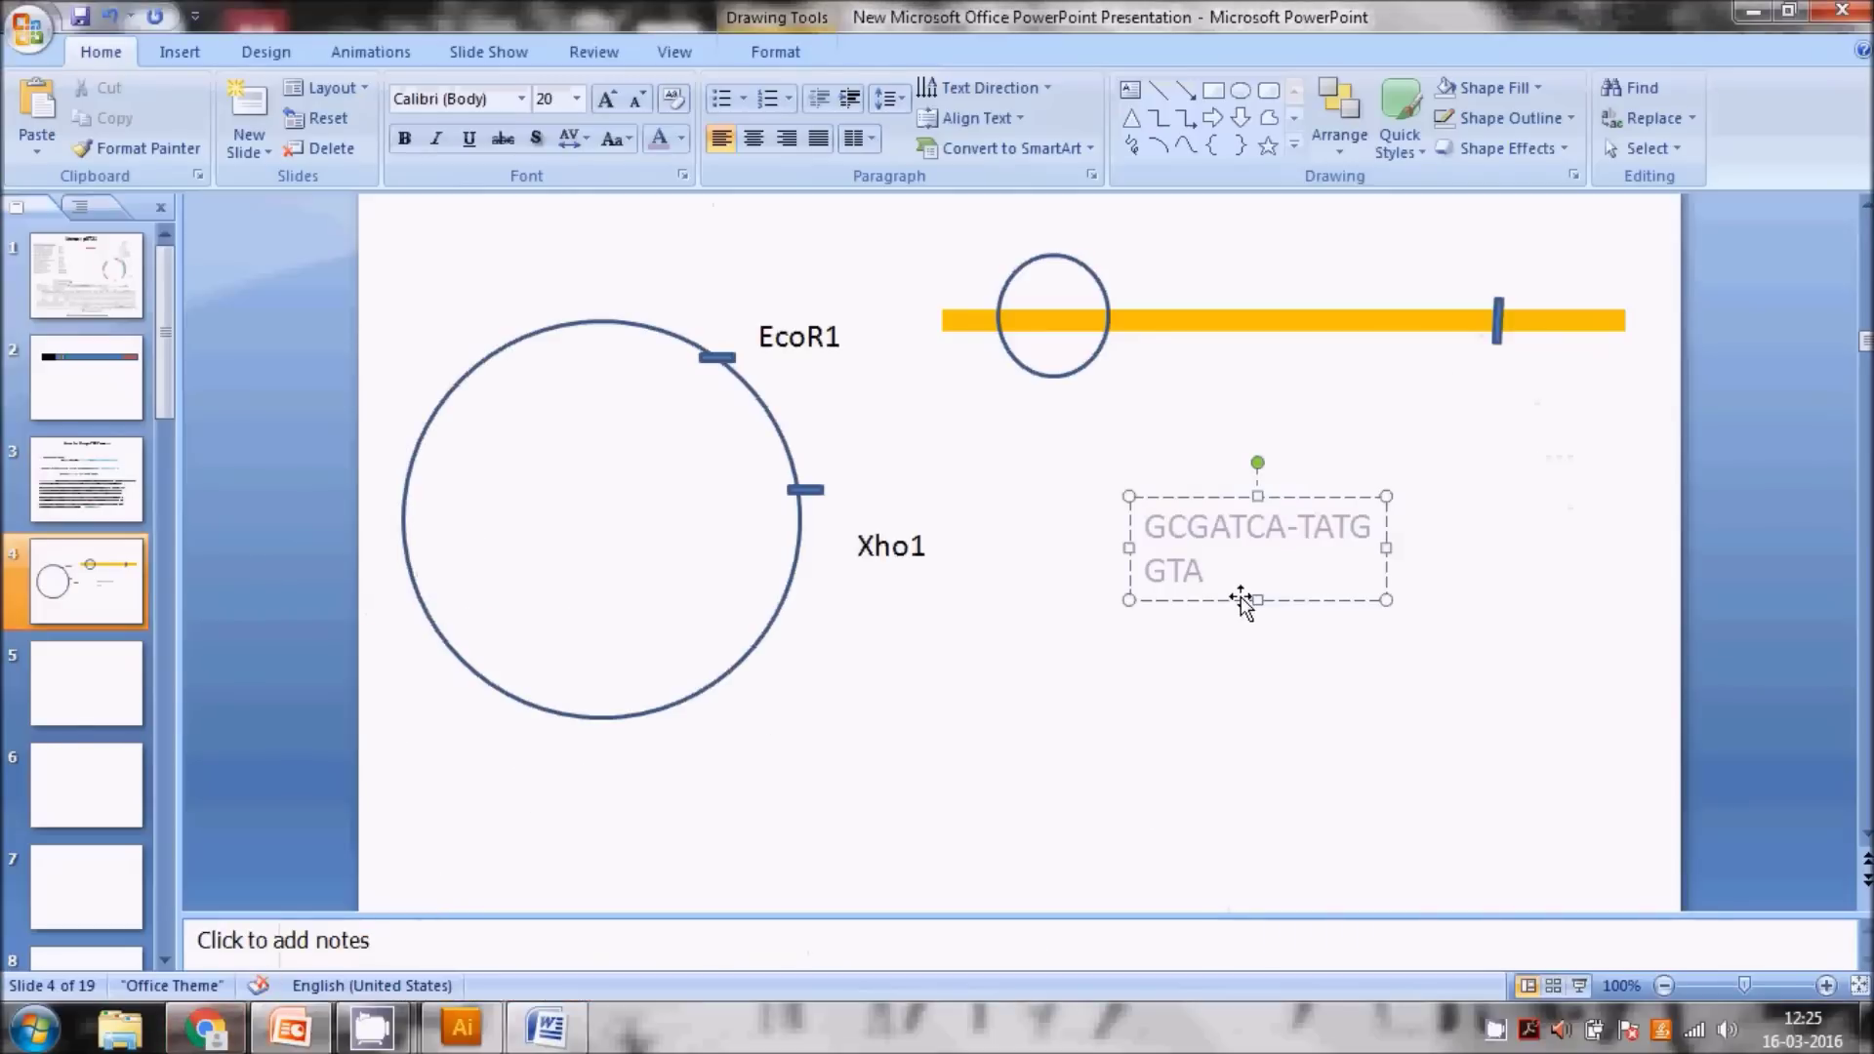
{"action": "type", "text": "TAC"}
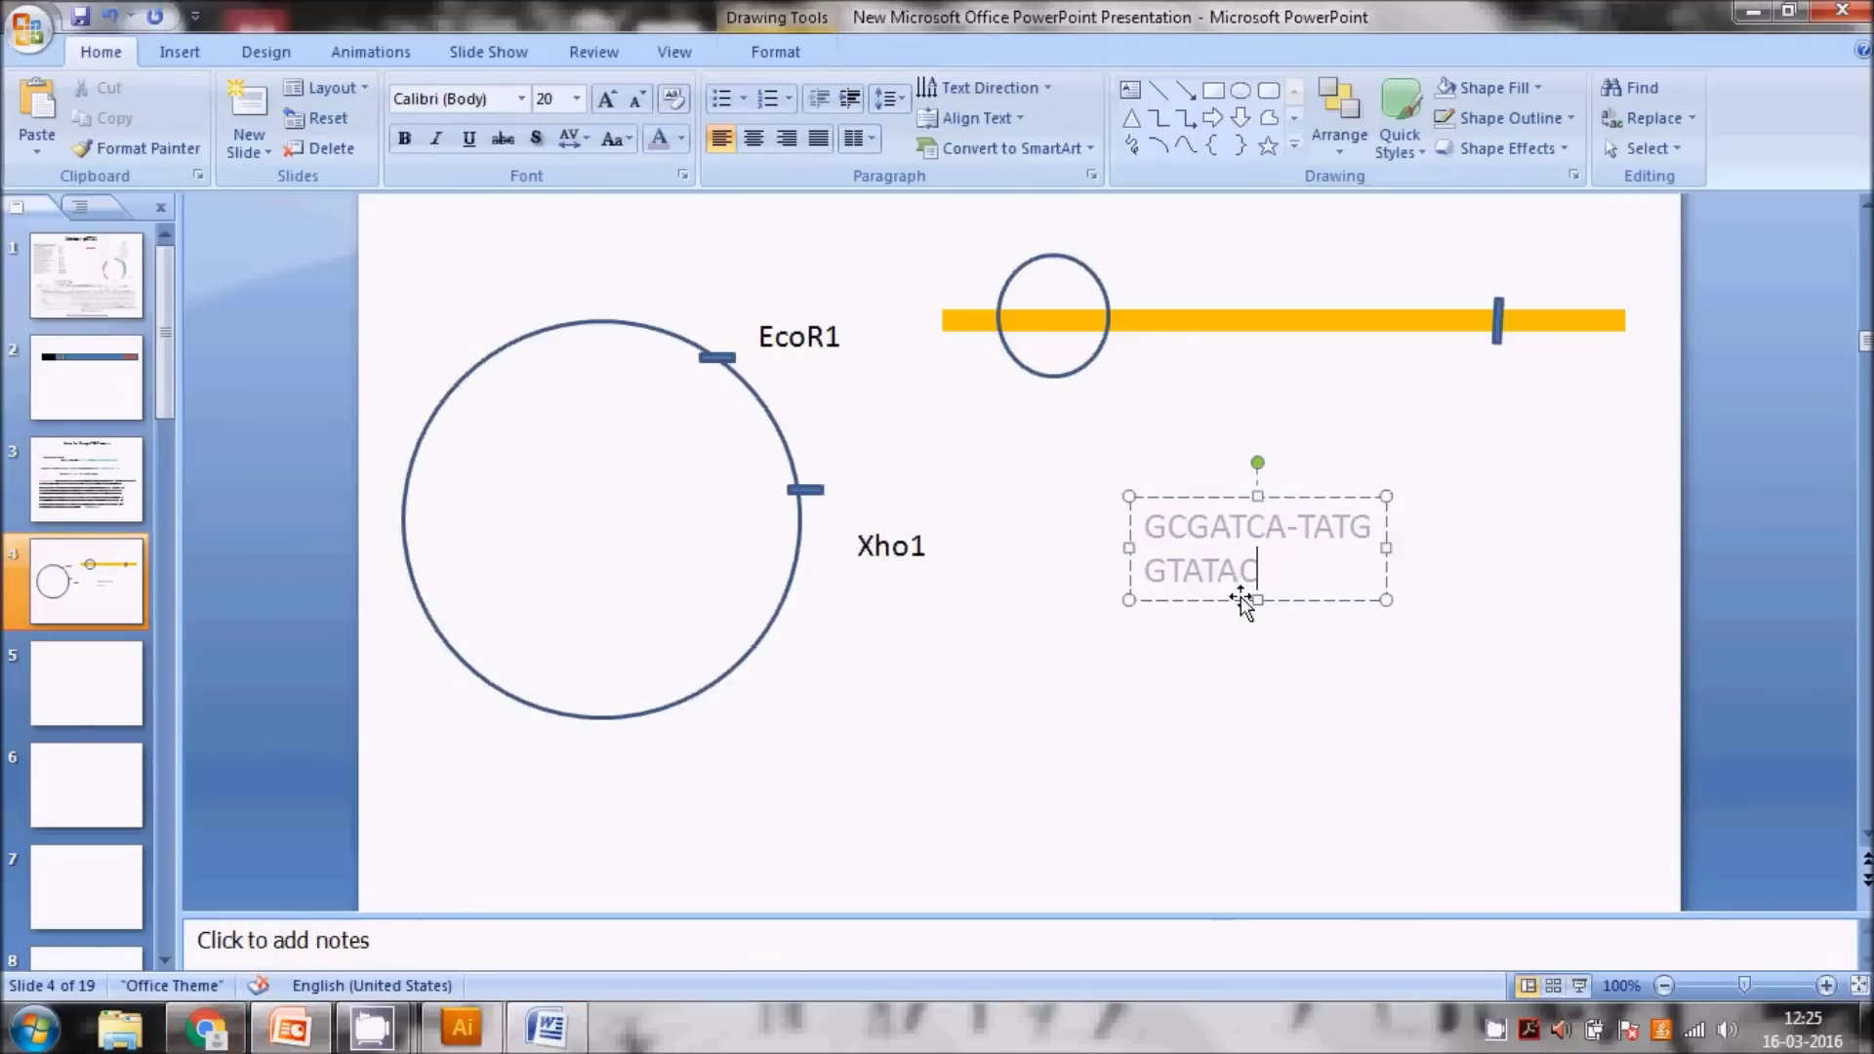
- Insert the complementary extra bases CGCTA in front of GTATAC on the second line
{"action": "left_click", "coordinate": [1159, 571]}
{"action": "key", "text": "BackSpace"}
{"action": "key", "text": "BackSpace"}
{"action": "key", "text": "BackSpace"}
{"action": "key", "text": "BackSpace"}
{"action": "type", "text": "C"}
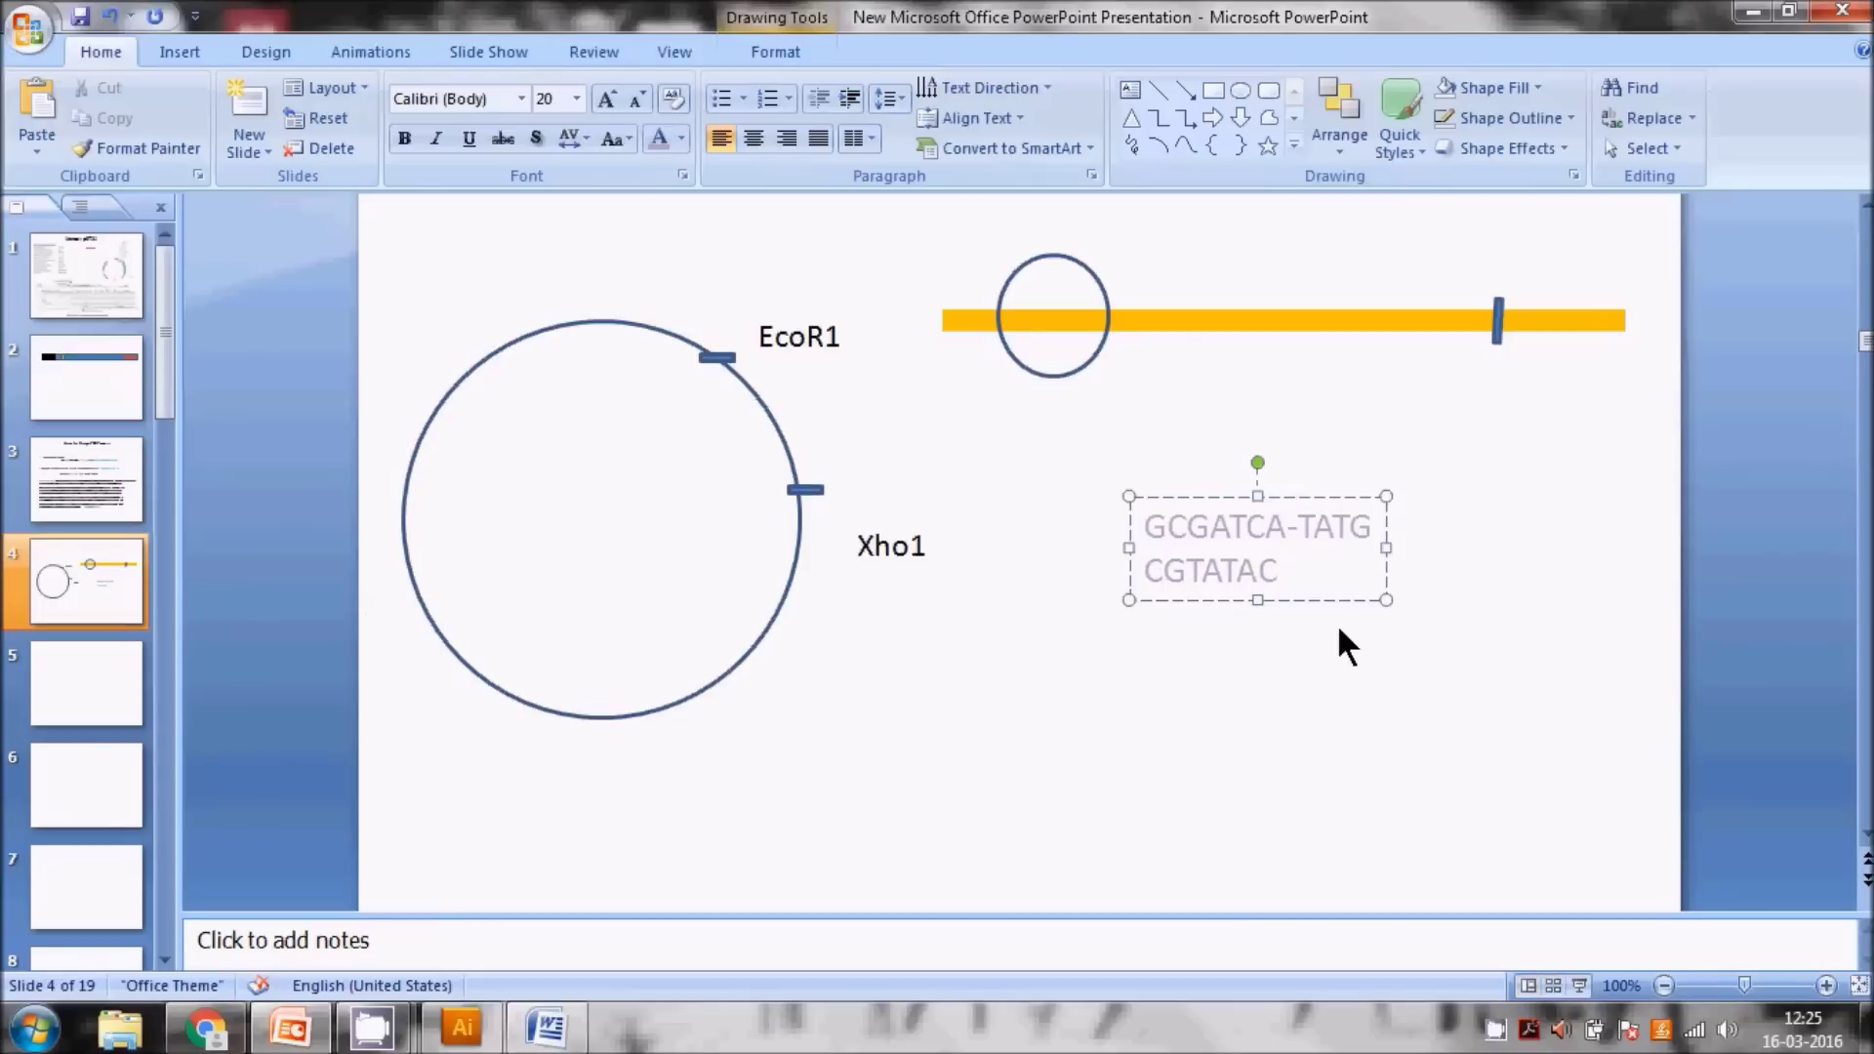
{"action": "type", "text": "GC"}
{"action": "key", "text": "Right"}
{"action": "type", "text": "TA"}
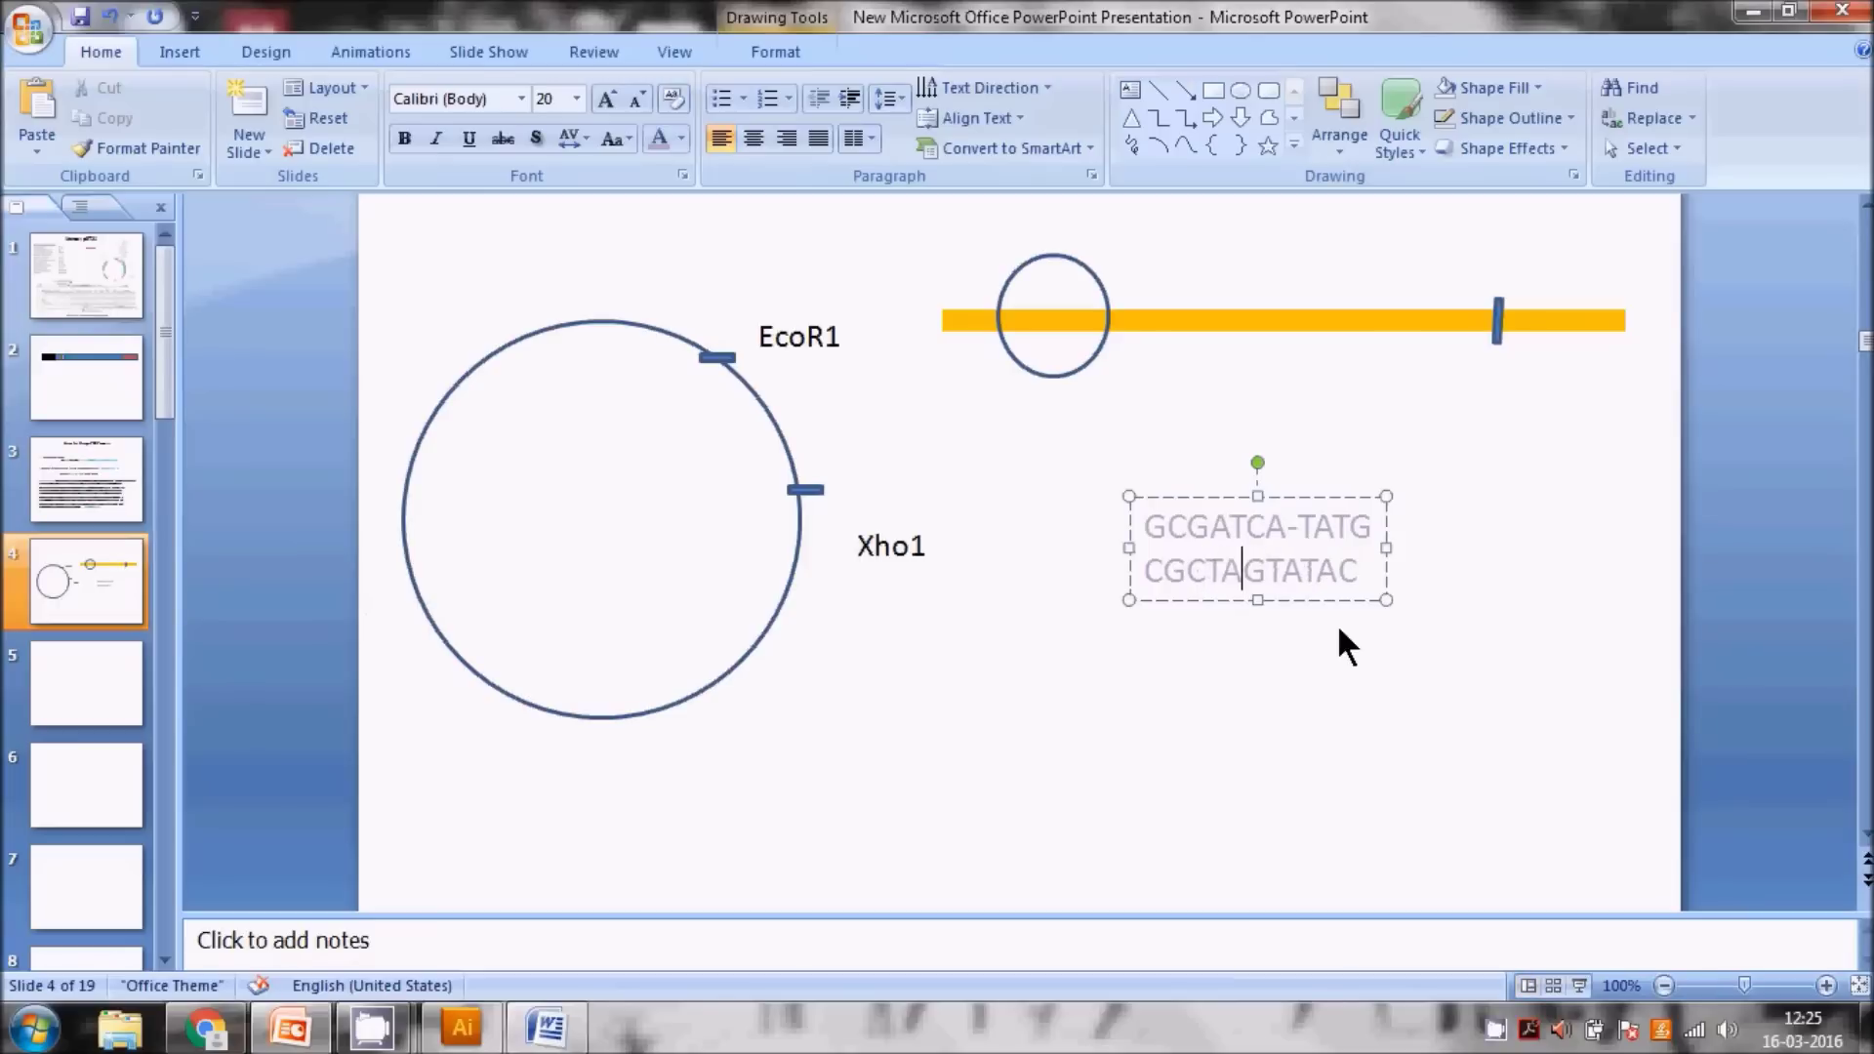
- Mark the NdeI cut on the complementary strand with a hyphen before the final AC, making it CGCTAGTAT-AC, and deselect the text box
{"action": "left_click", "coordinate": [1309, 532]}
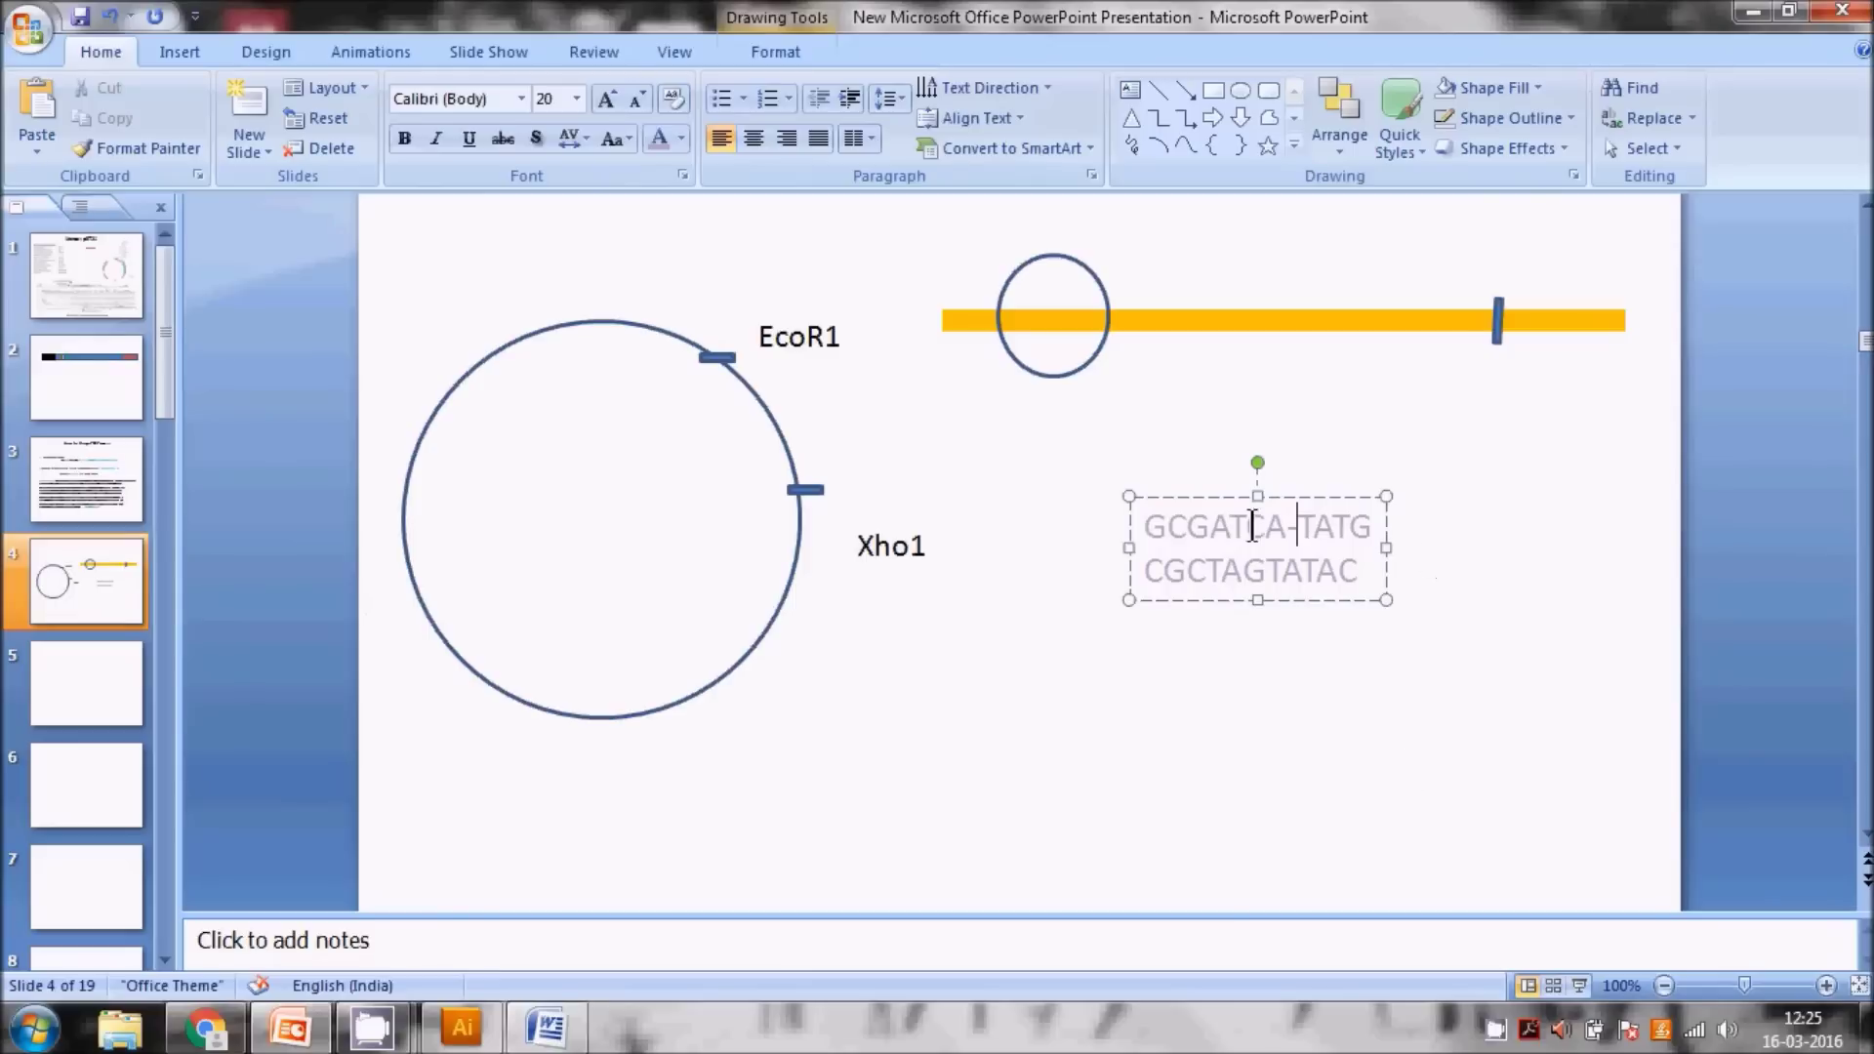
{"action": "left_click", "coordinate": [1314, 570]}
{"action": "type", "text": "-"}
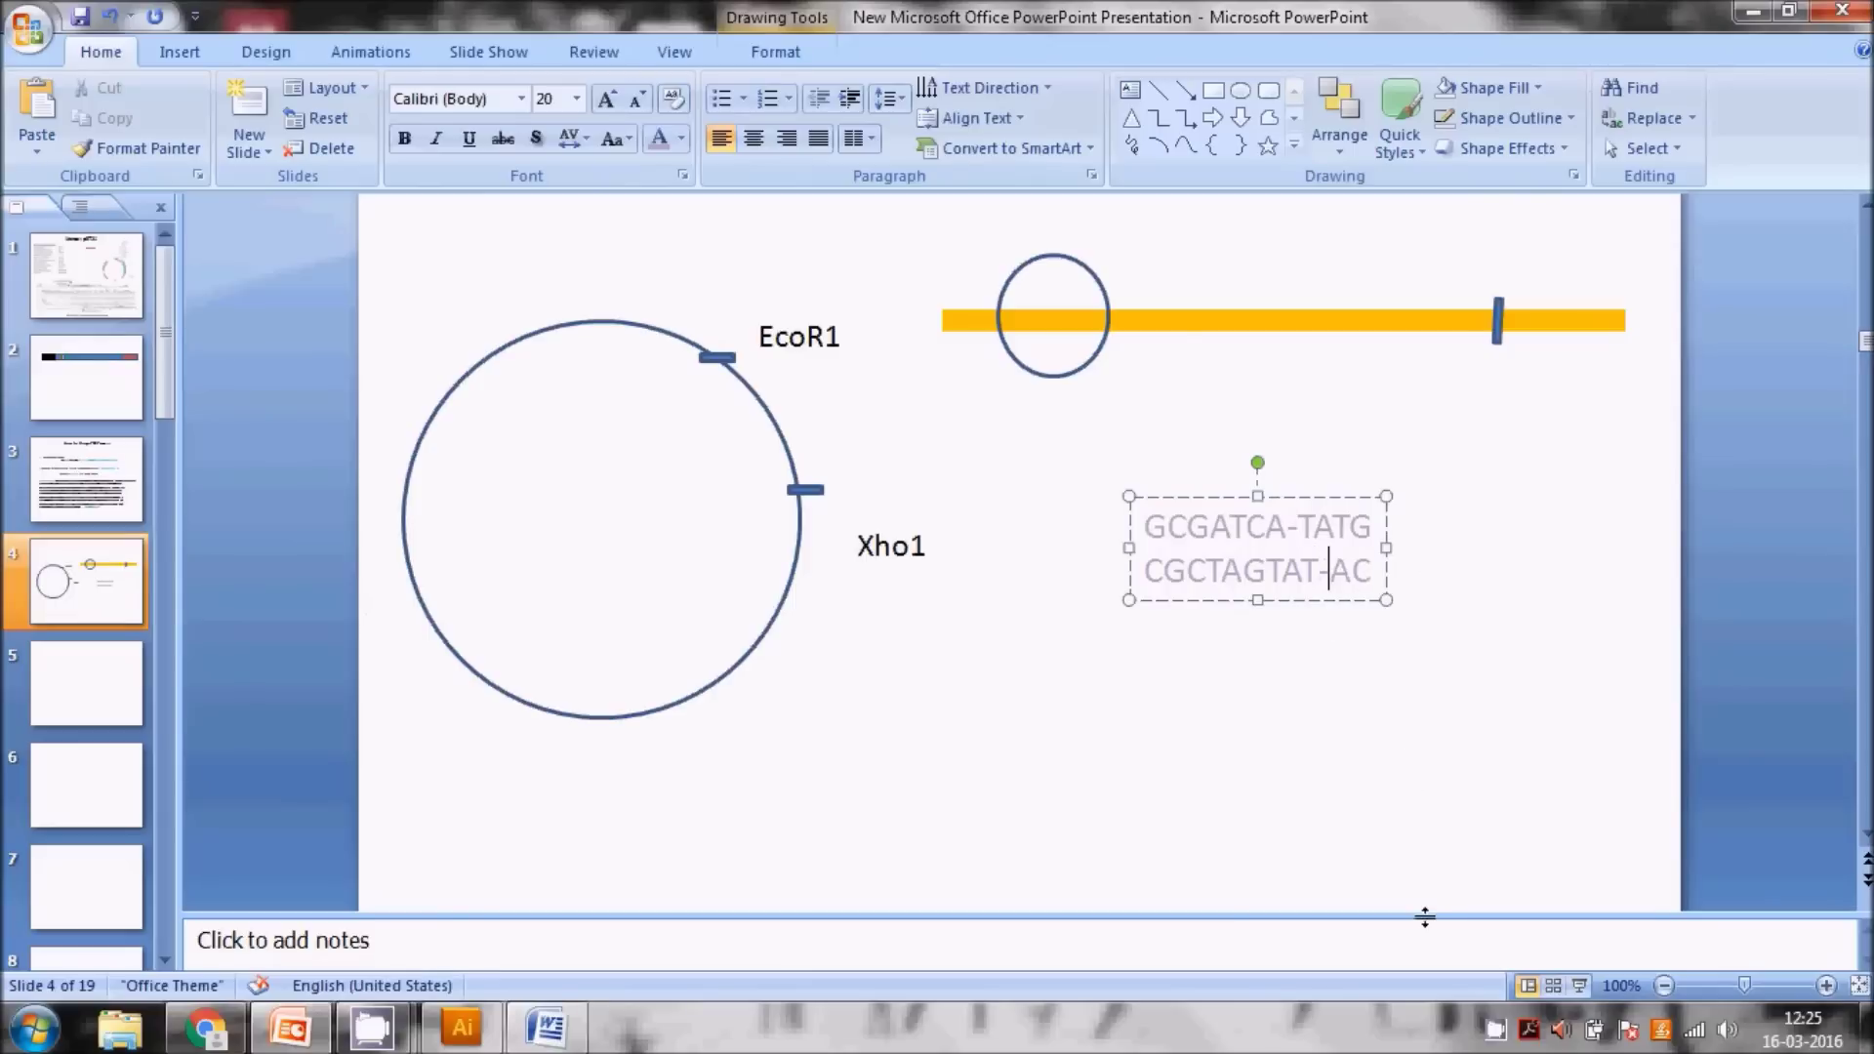
{"action": "left_click", "coordinate": [1073, 756]}
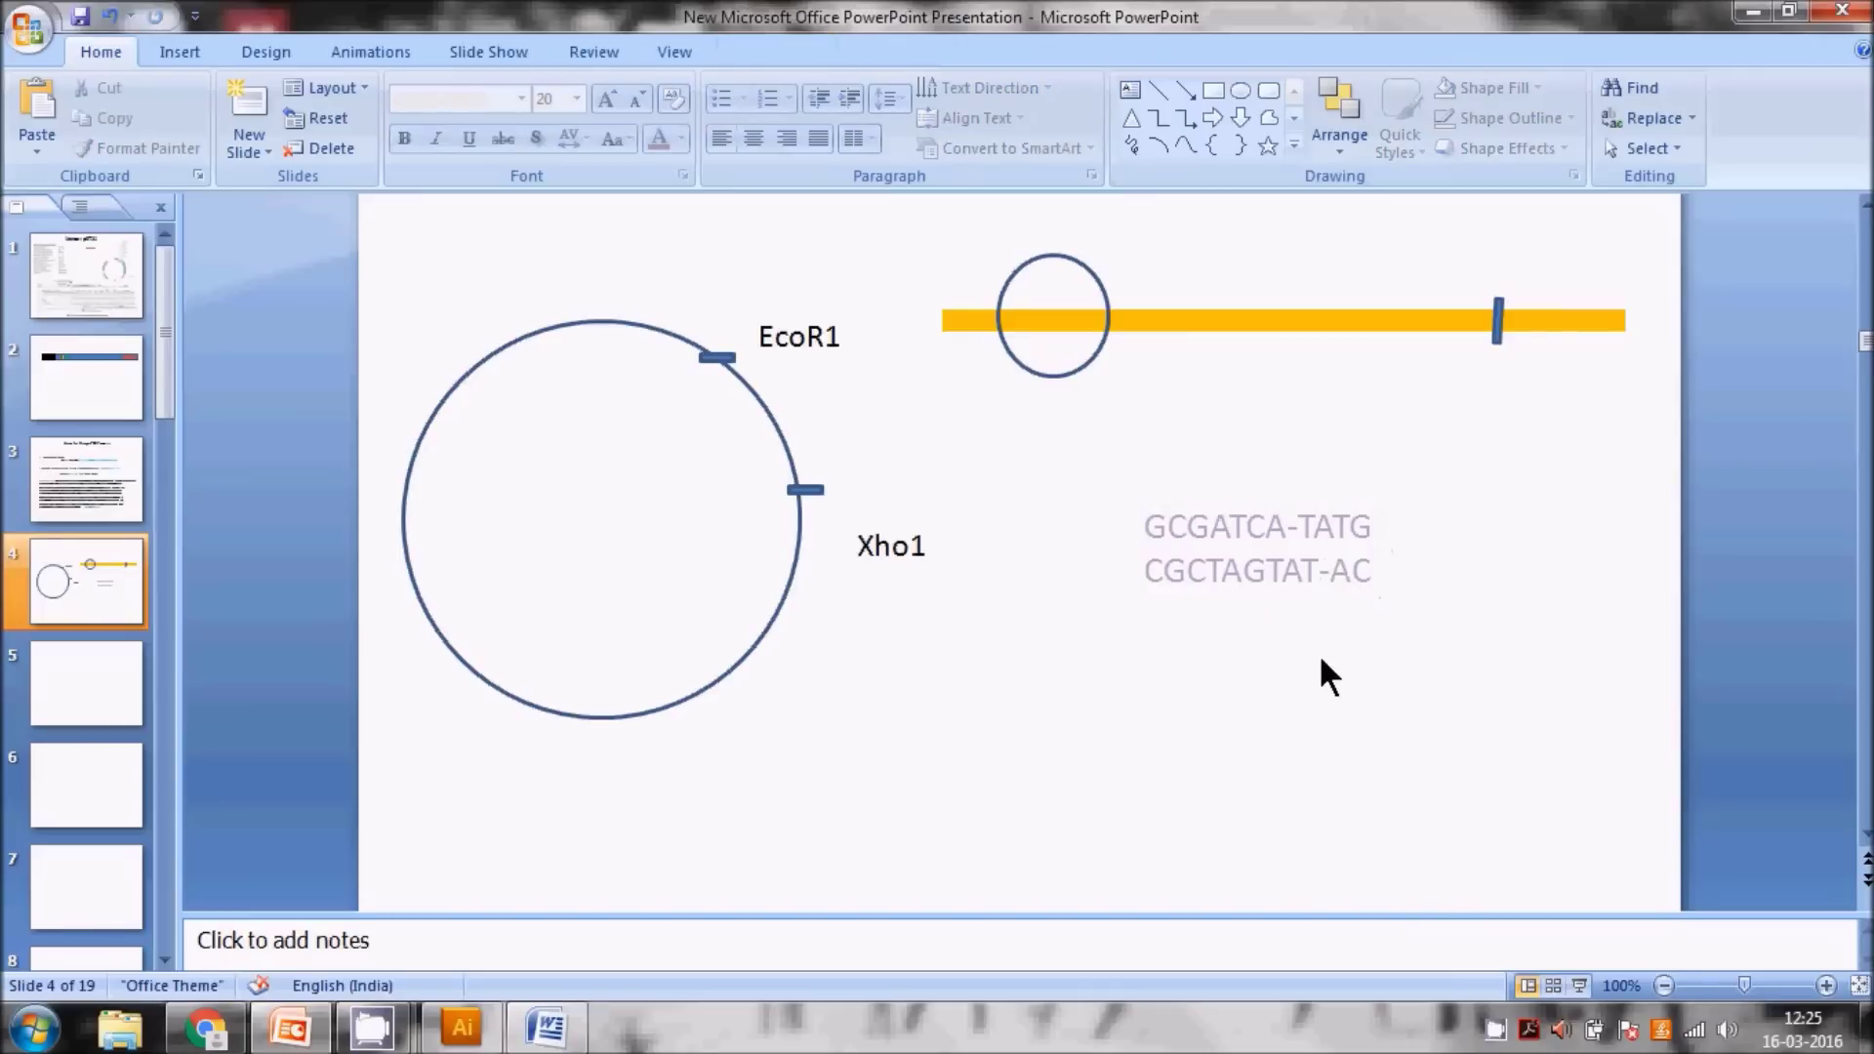